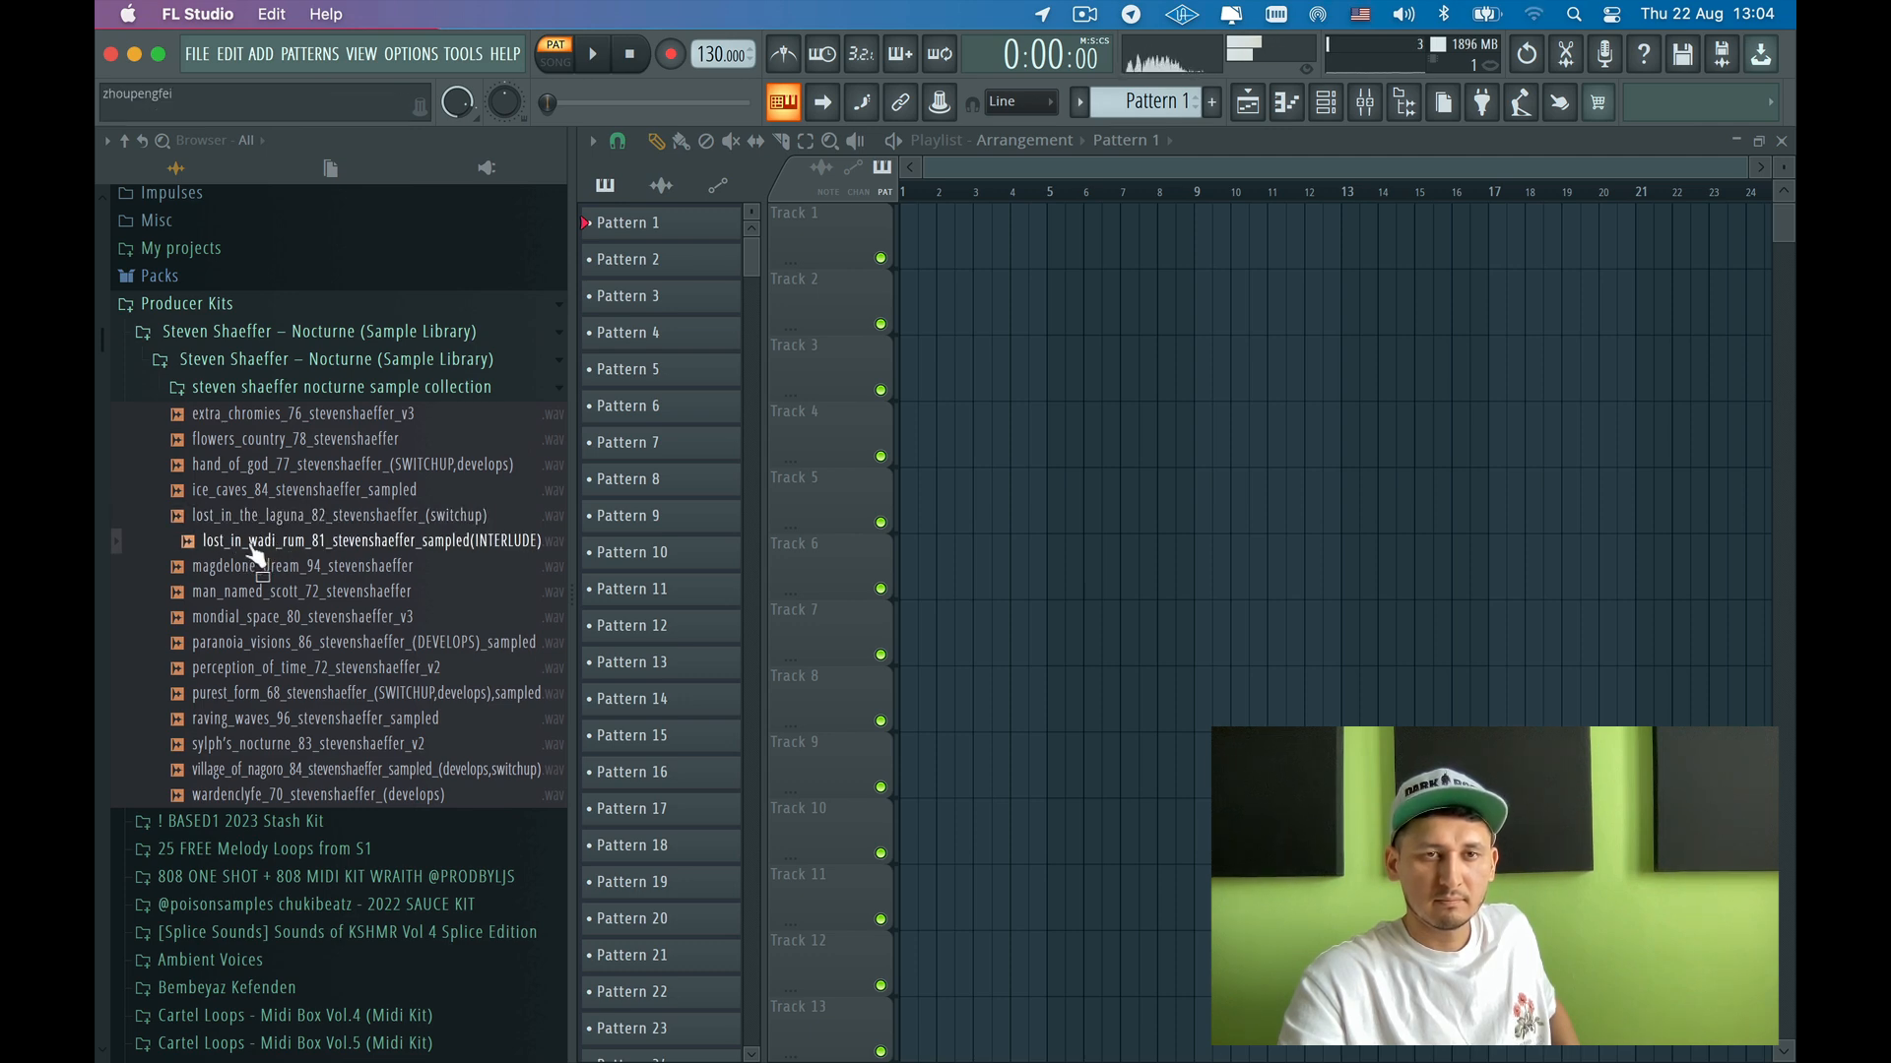
- Audition melody loops in the Producer Kits folders, including the Melody Loops - RnB samples in Cymatics Mystery Pack Vol 4
scroll(254, 557, down, 3)
click(329, 561)
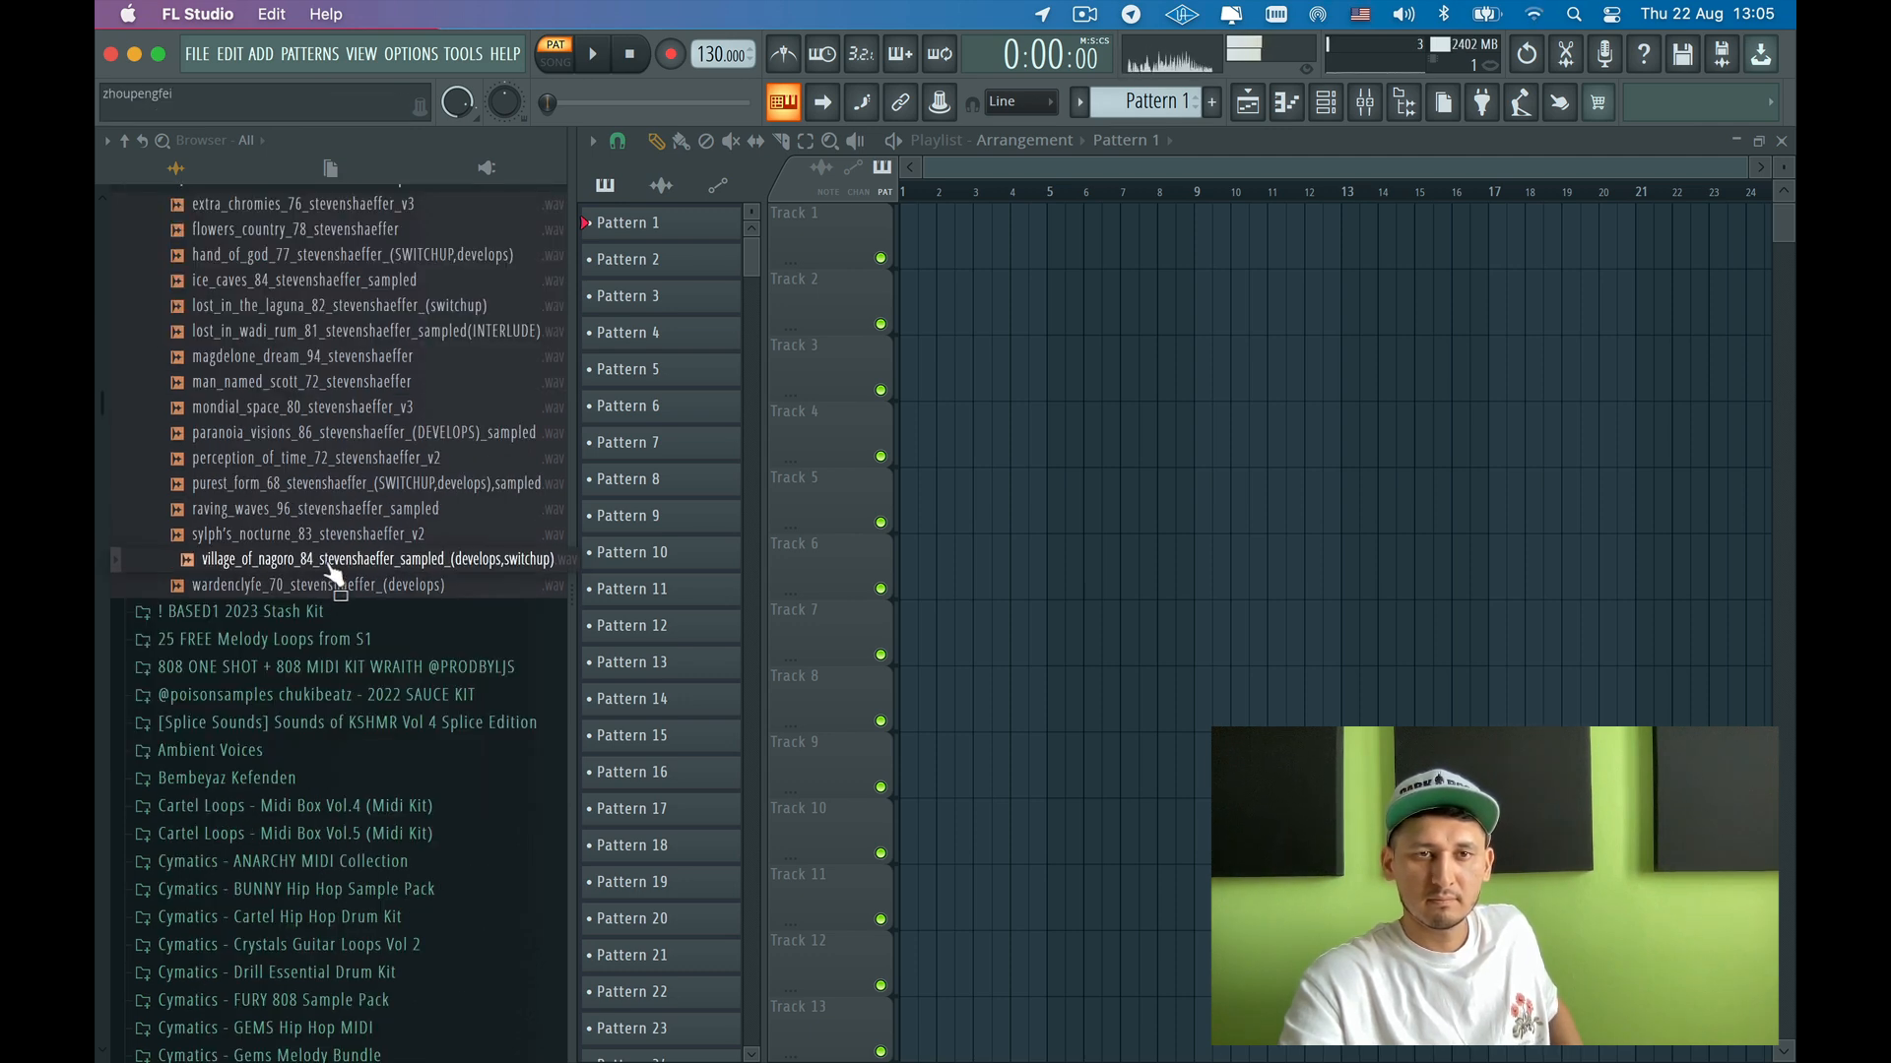
drag(331, 571, 316, 586)
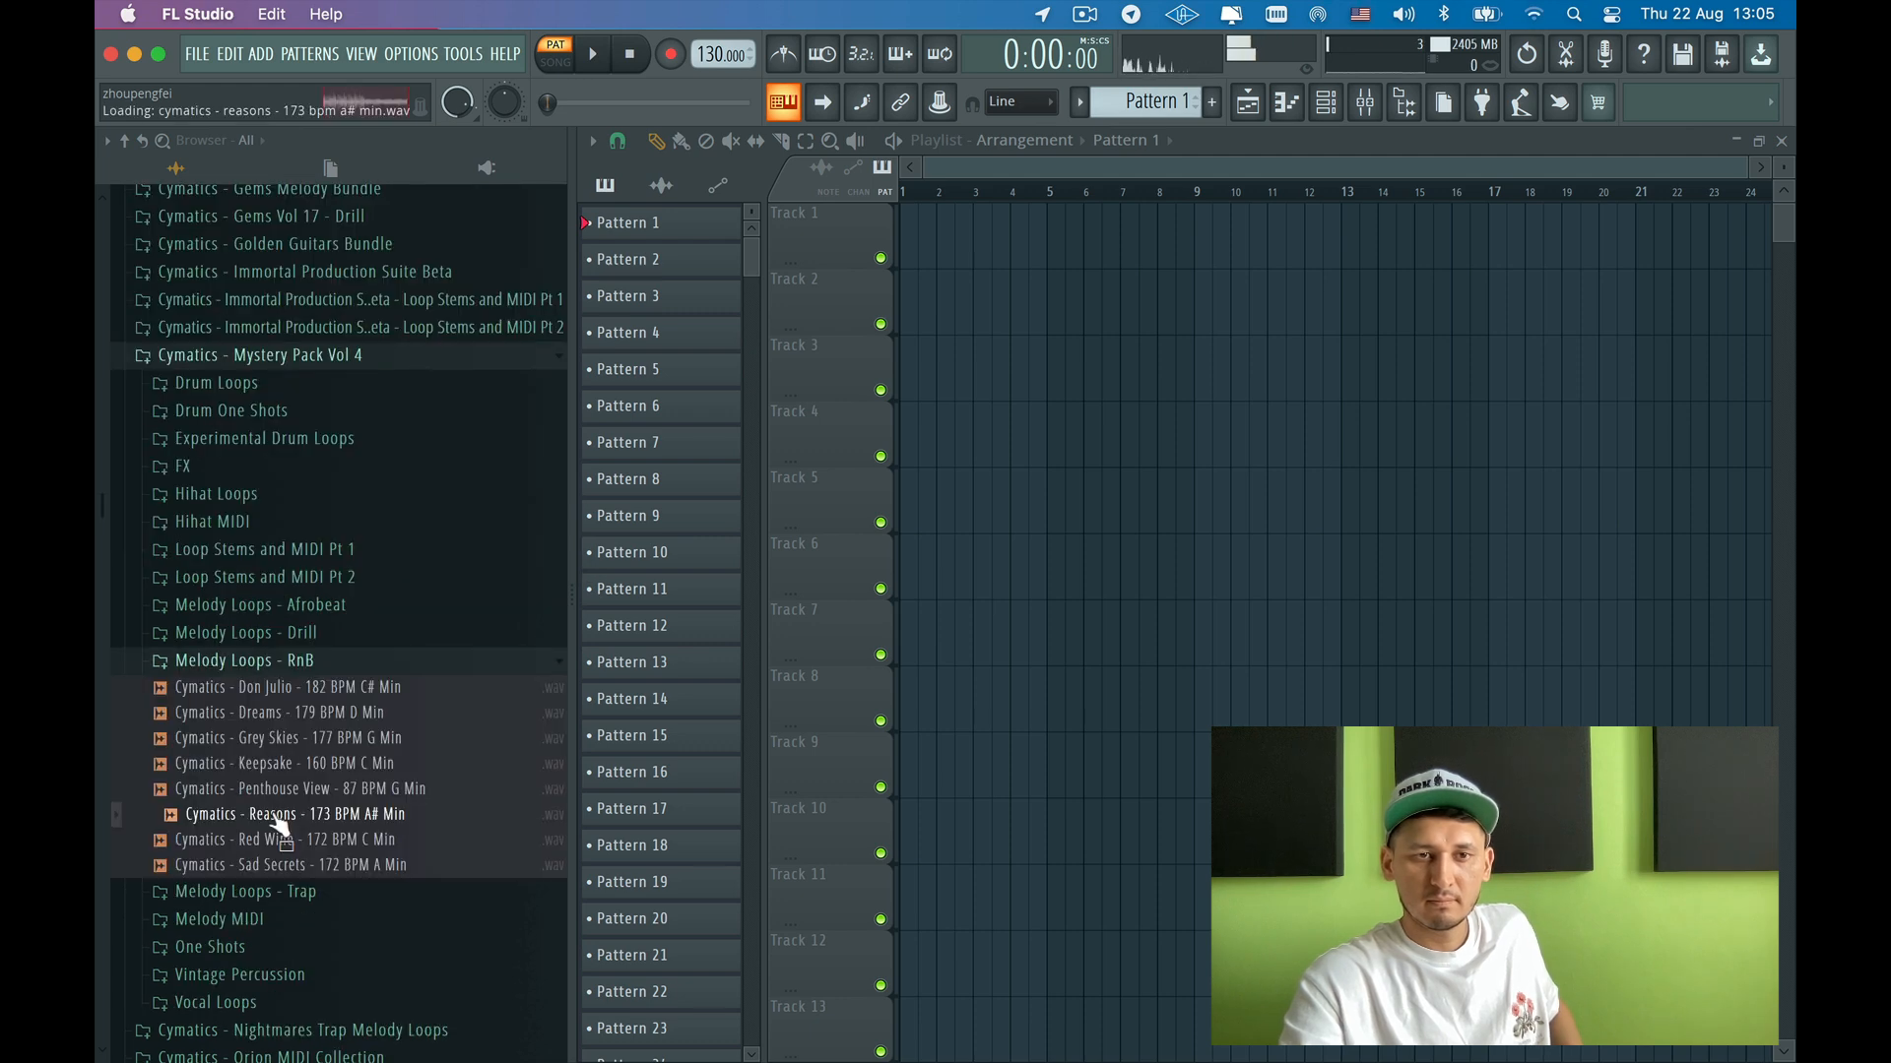
drag(278, 829, 270, 845)
scroll(261, 853, down, 4)
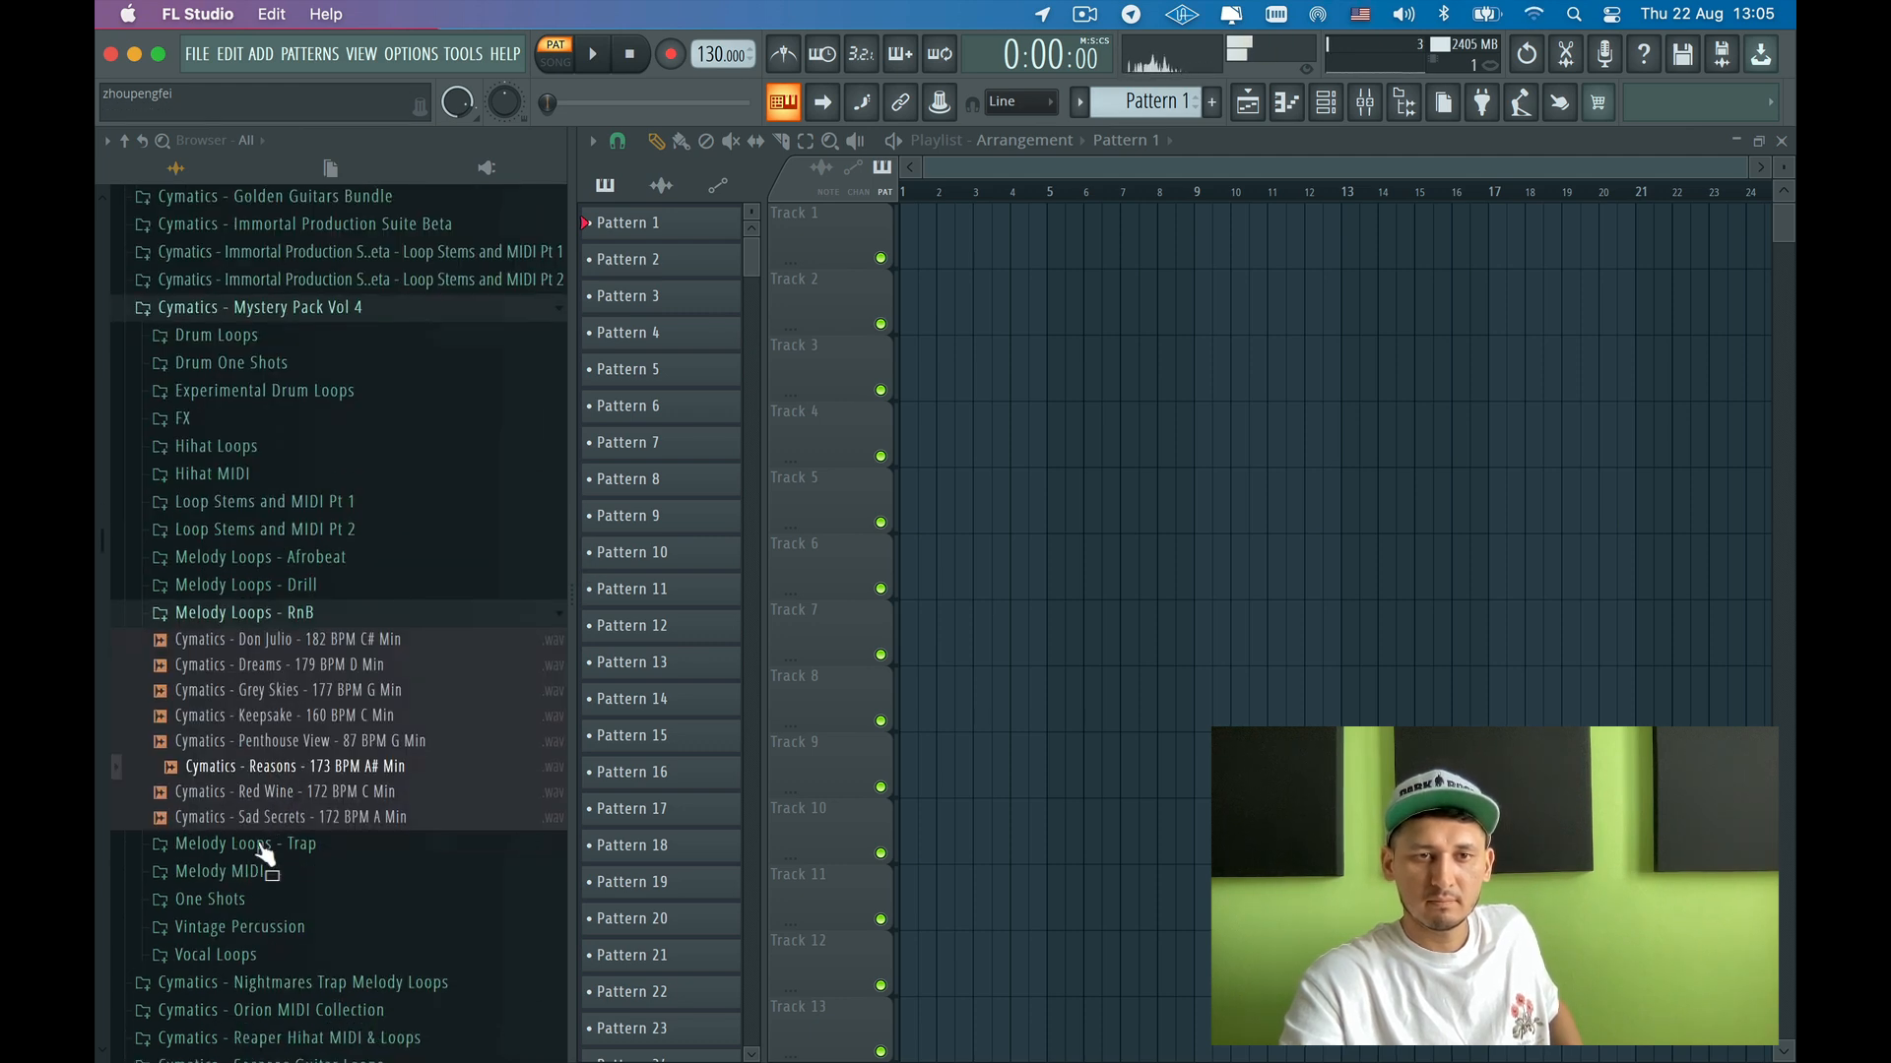
click(277, 571)
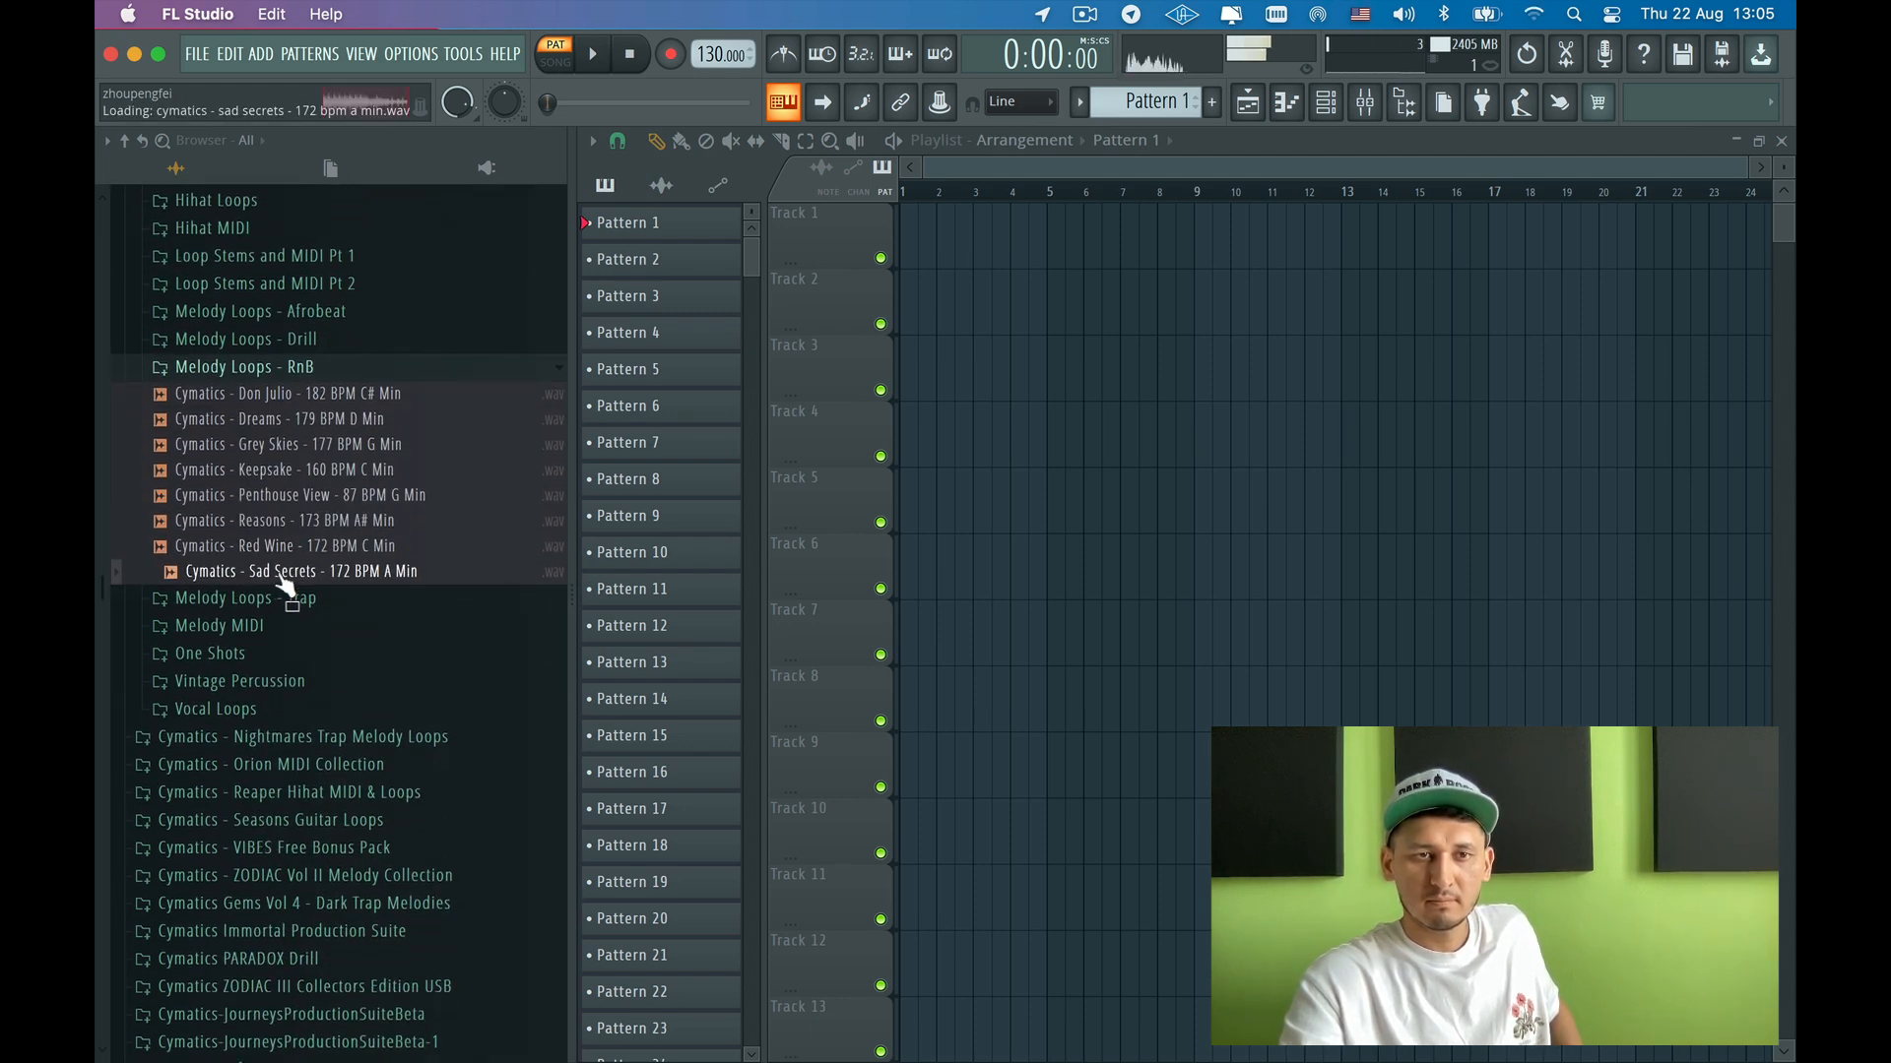
scroll(280, 574, down, 3)
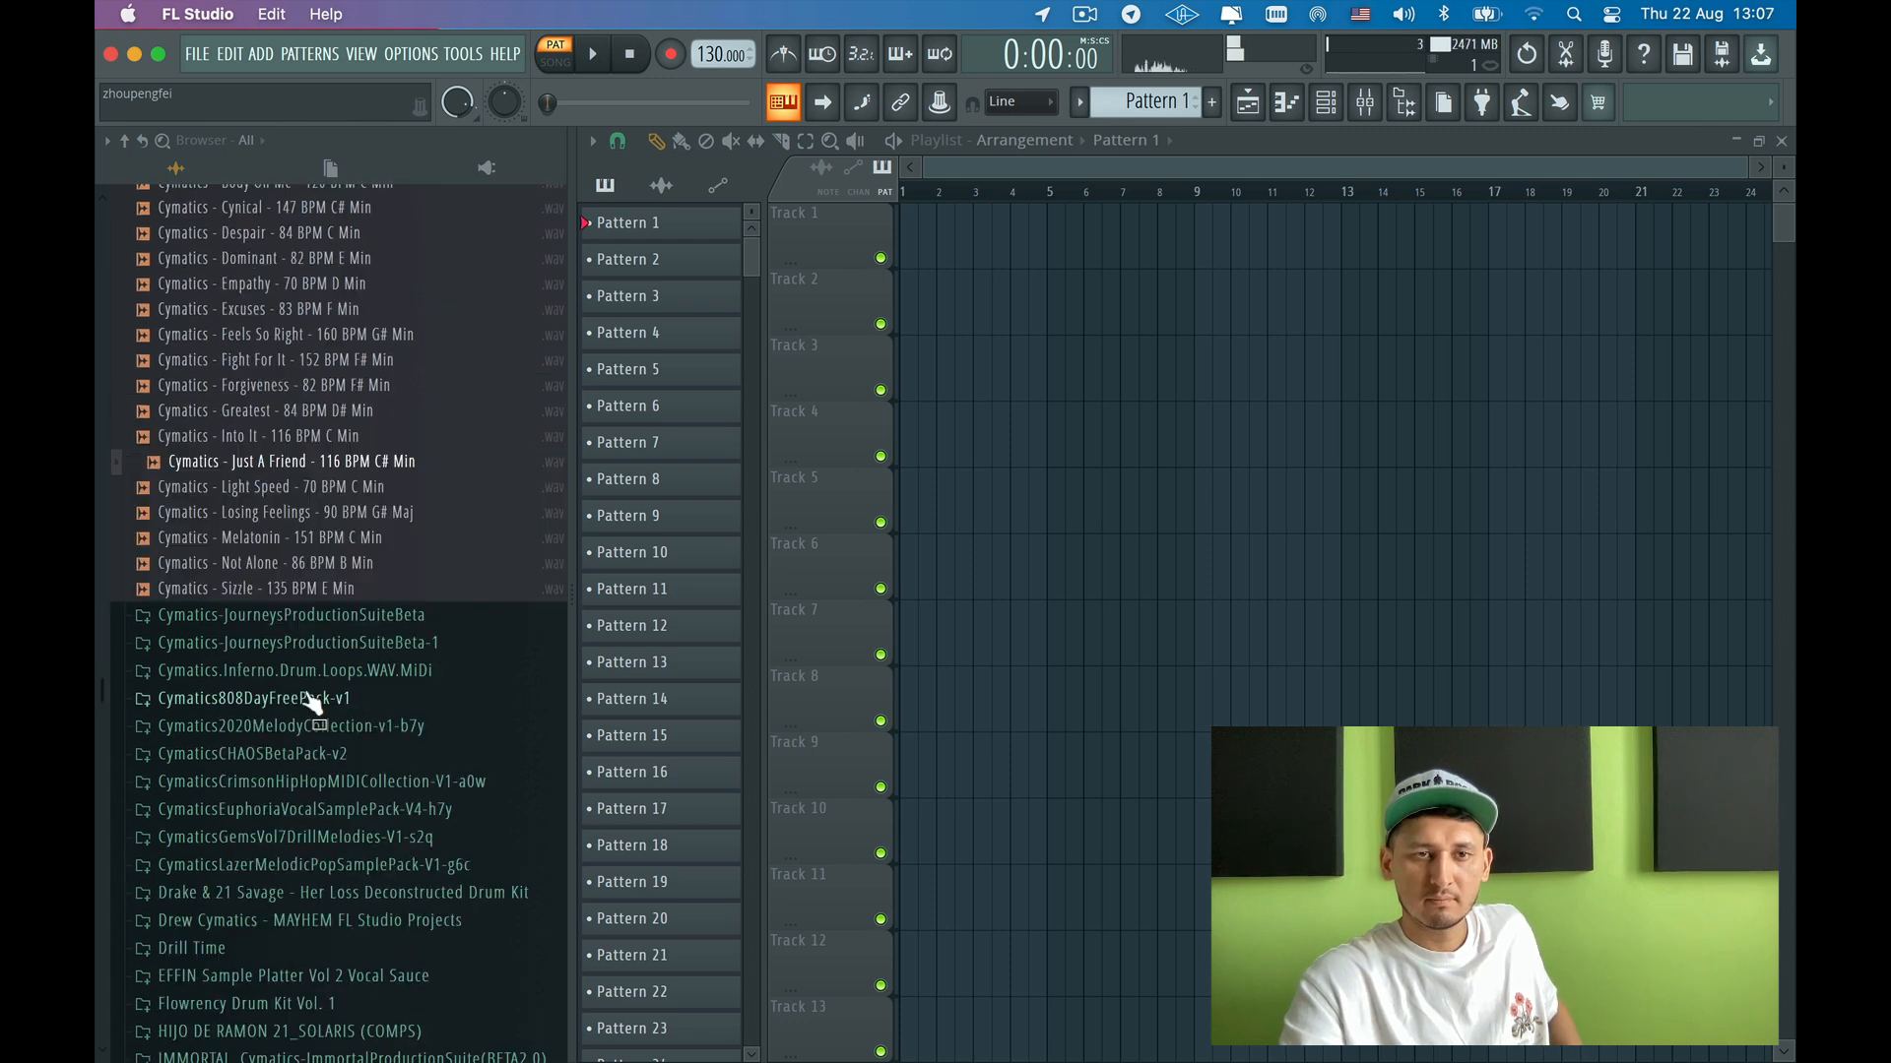
scroll(316, 696, down, 2)
scroll(246, 600, down, 2)
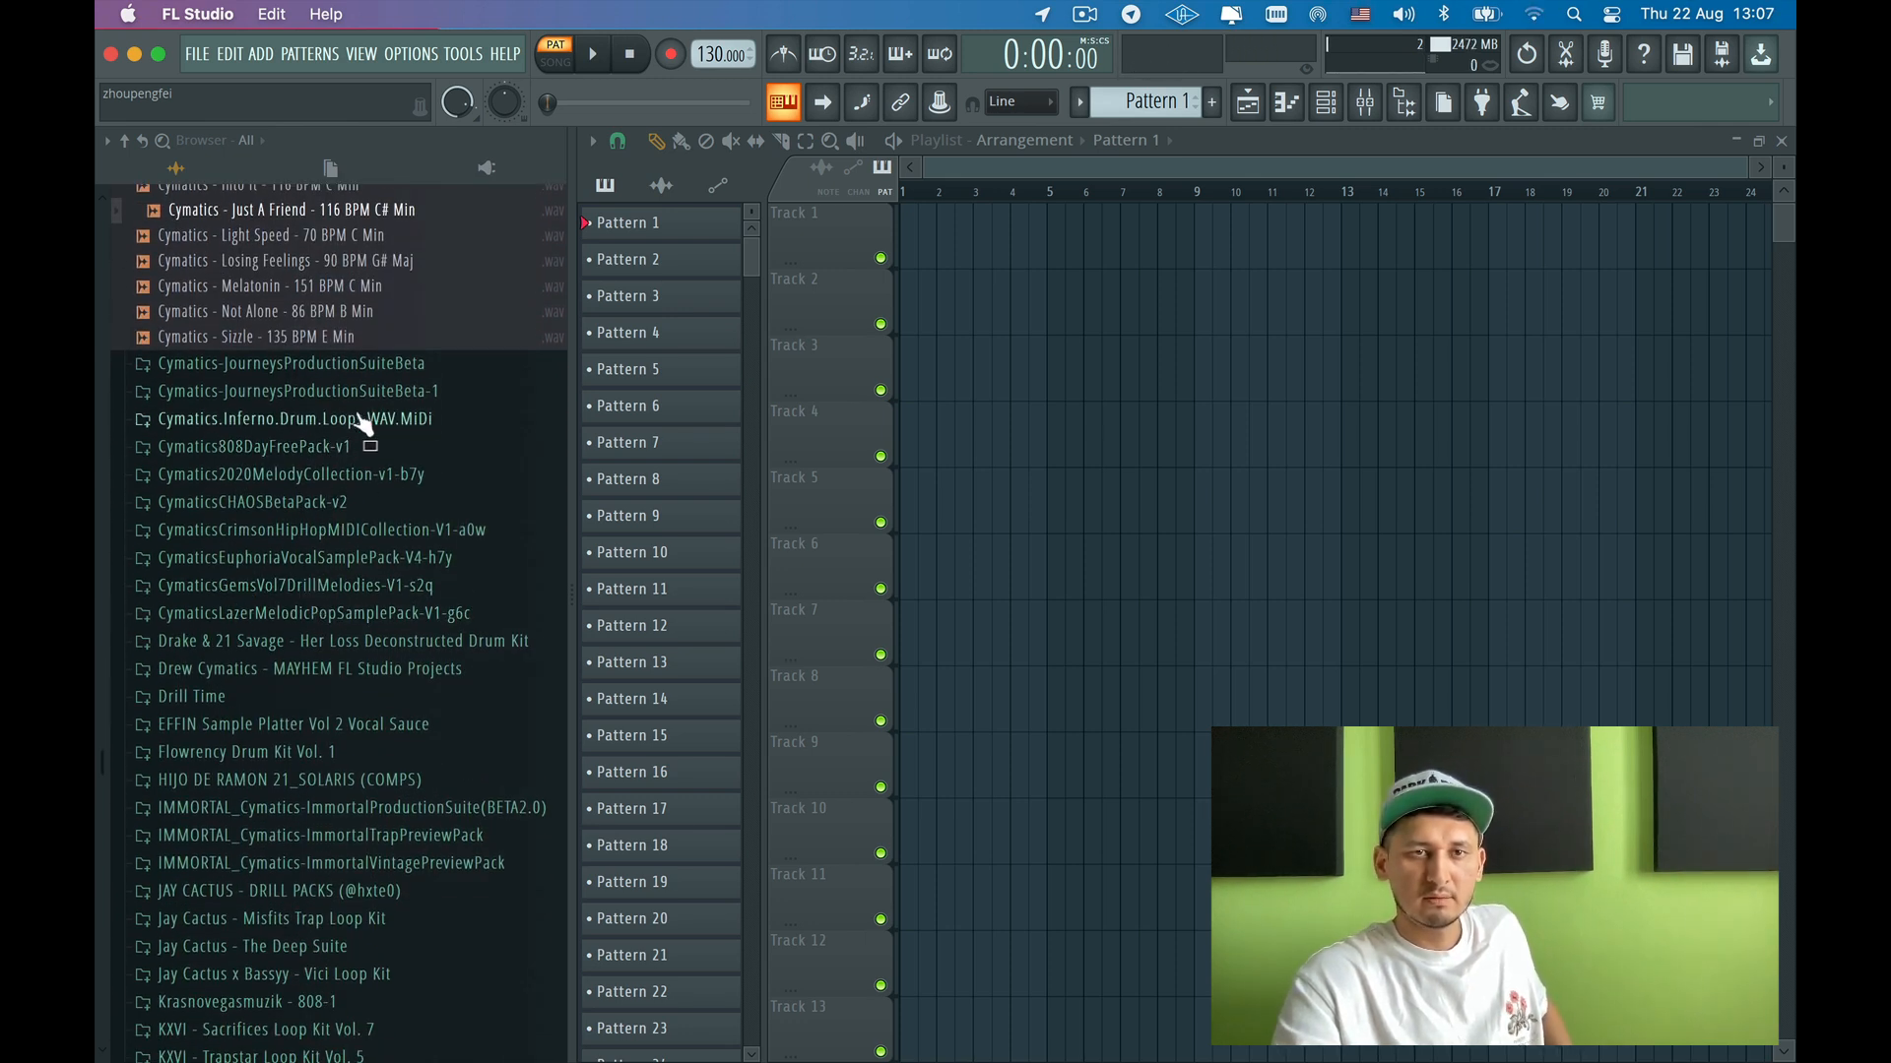
scroll(275, 546, down, 4)
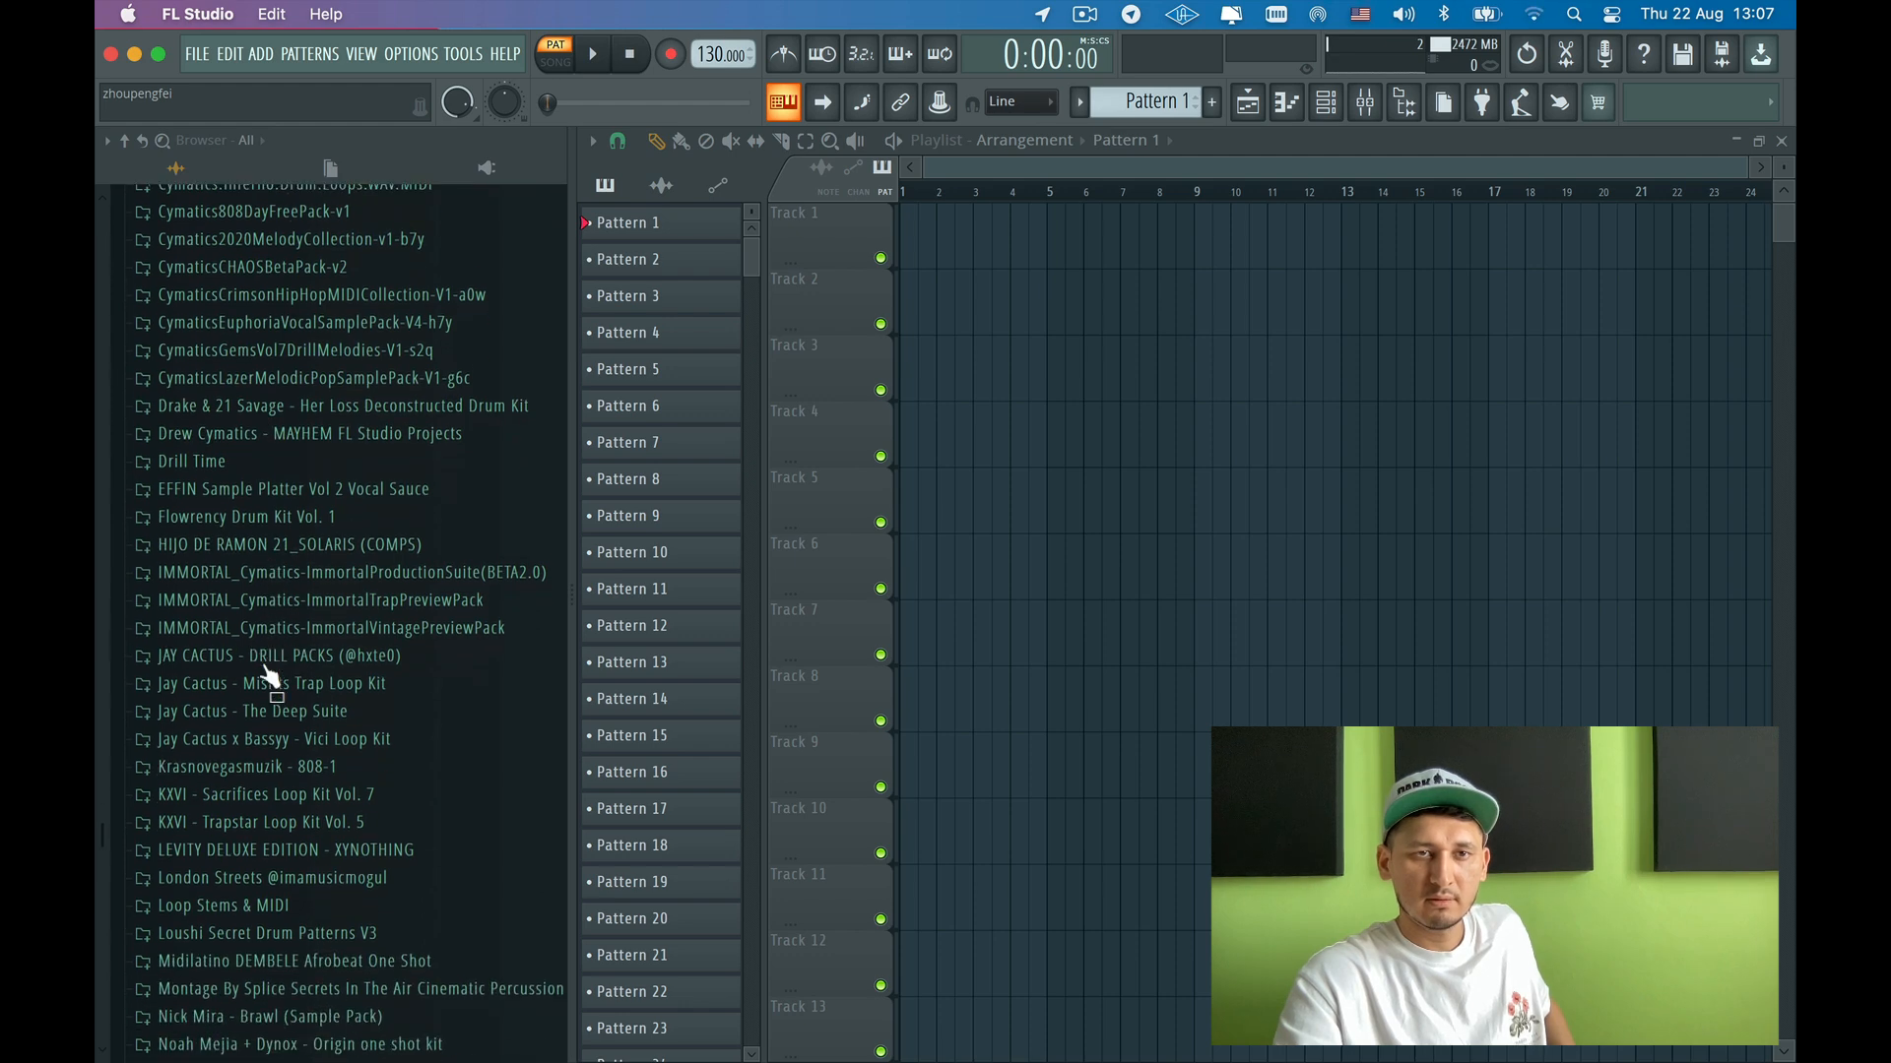
- Compare the Michael Meyers and Most Hated II loops, and place the 142 BPM Michael Meyers loop at the start of Track 1
click(244, 781)
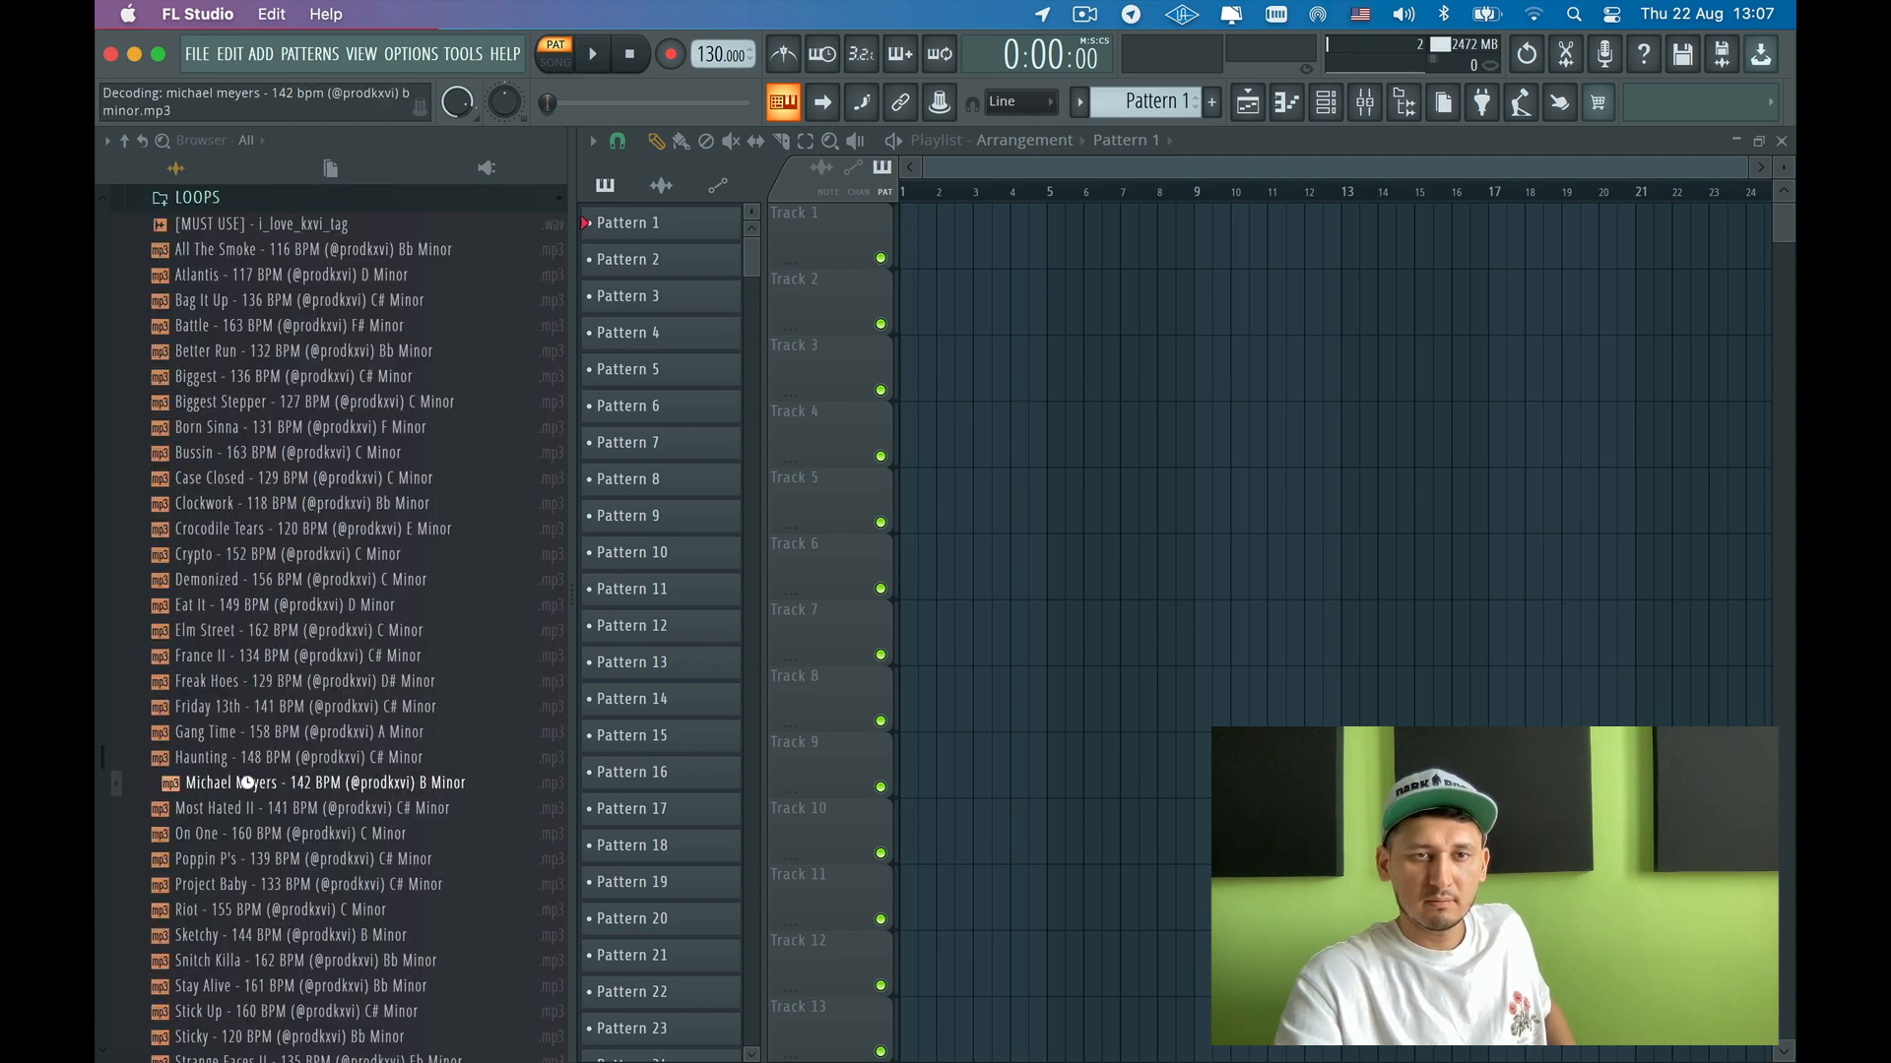
scroll(249, 788, down, 4)
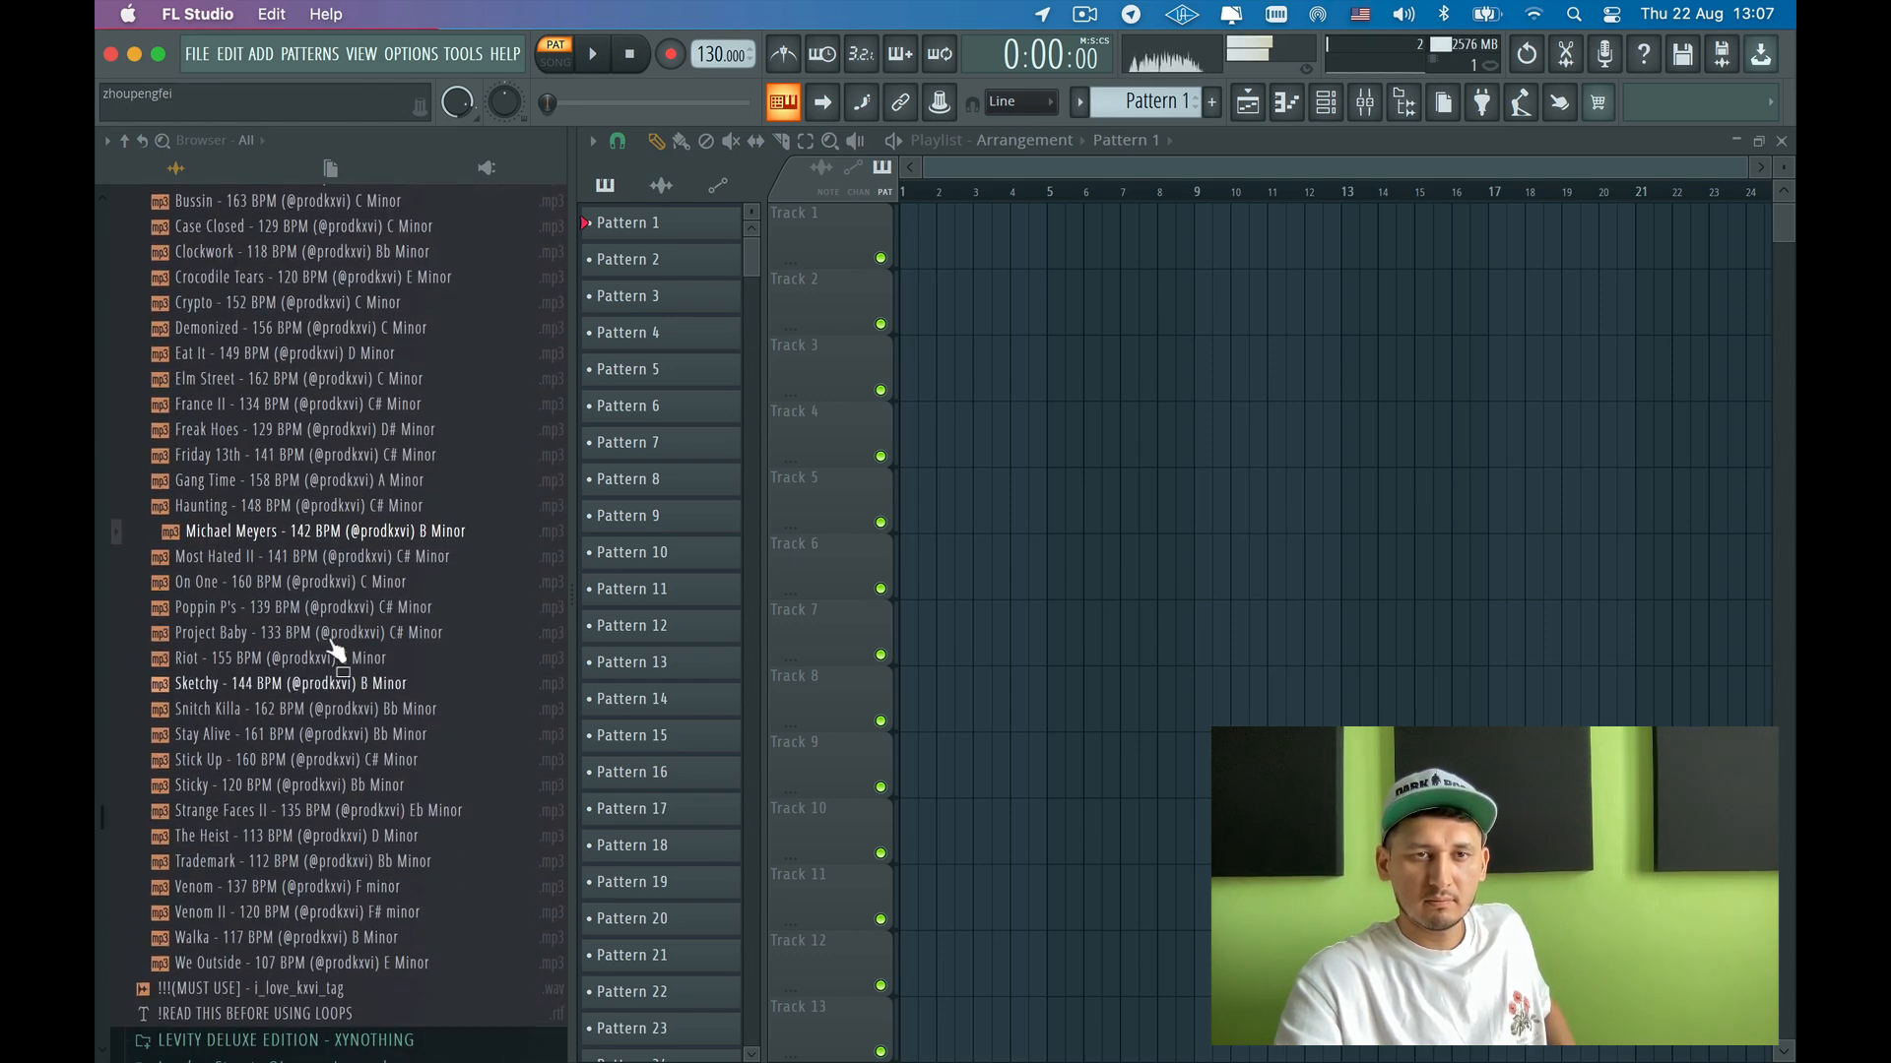
click(254, 556)
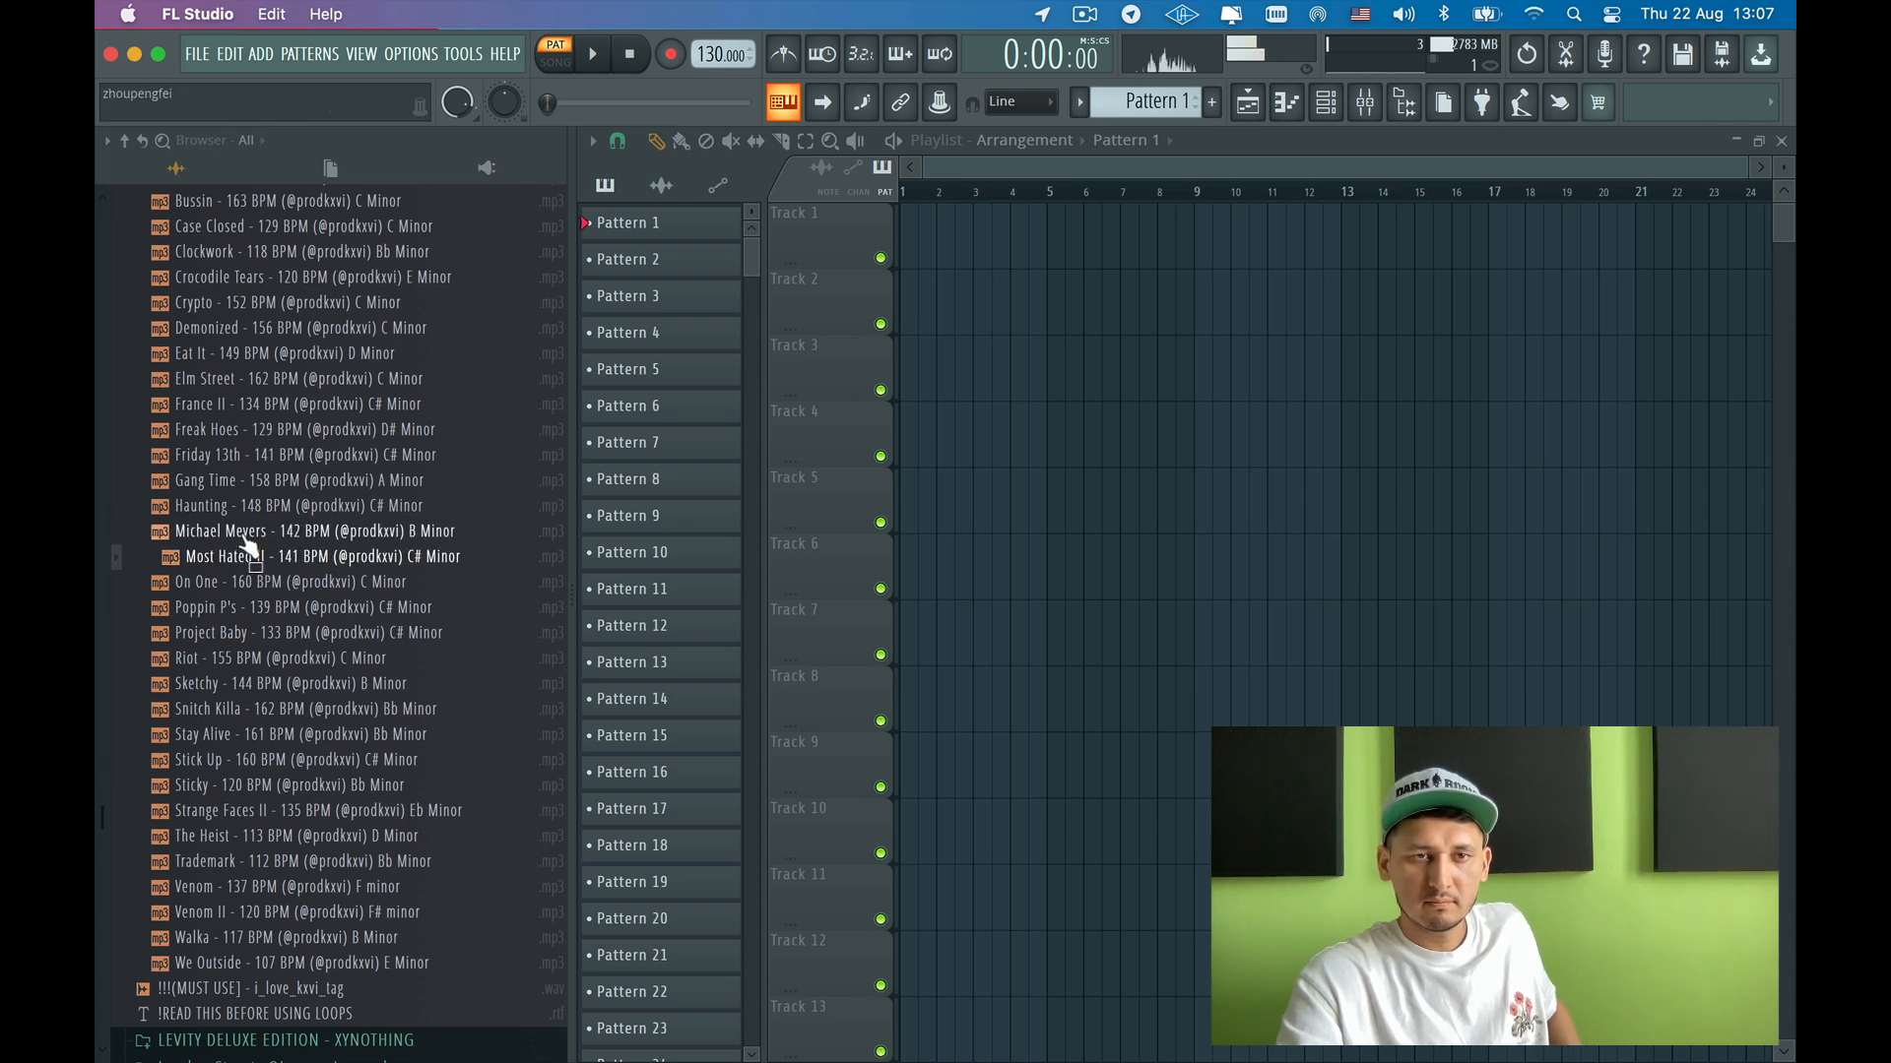
click(239, 532)
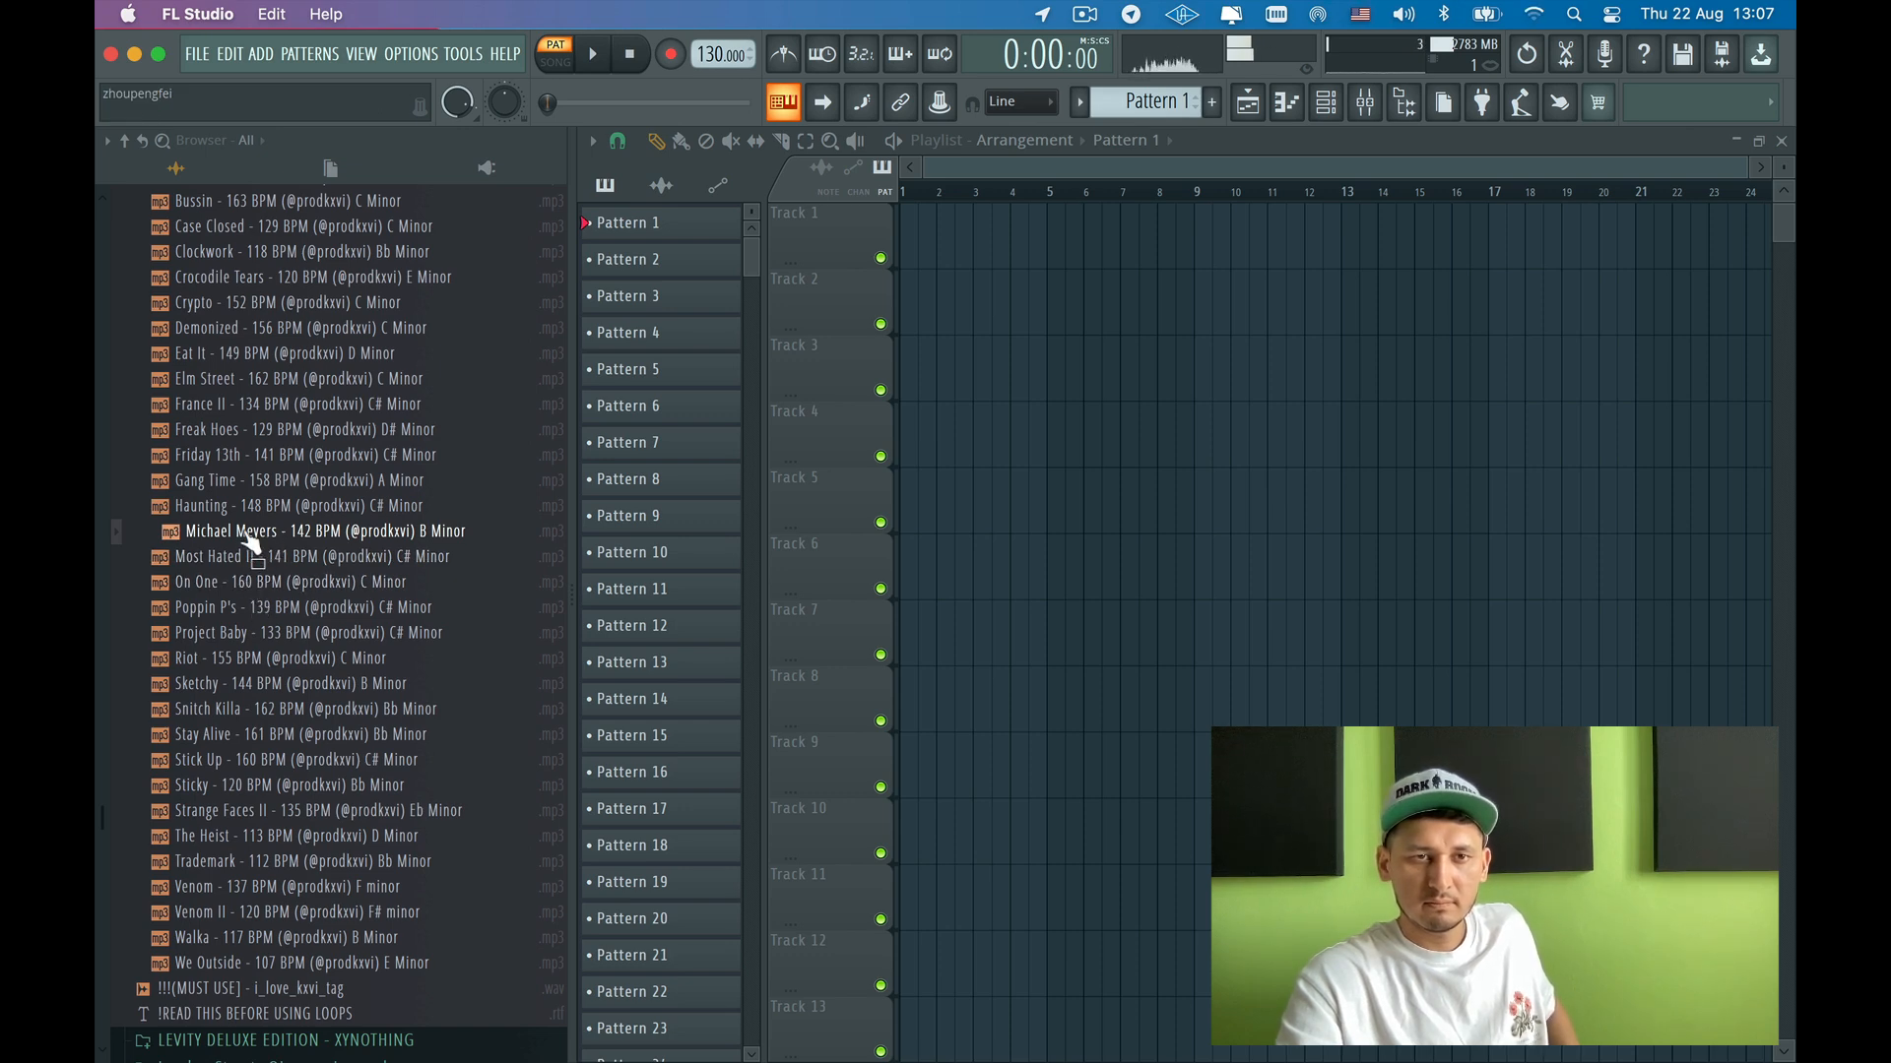
drag(244, 536, 439, 250)
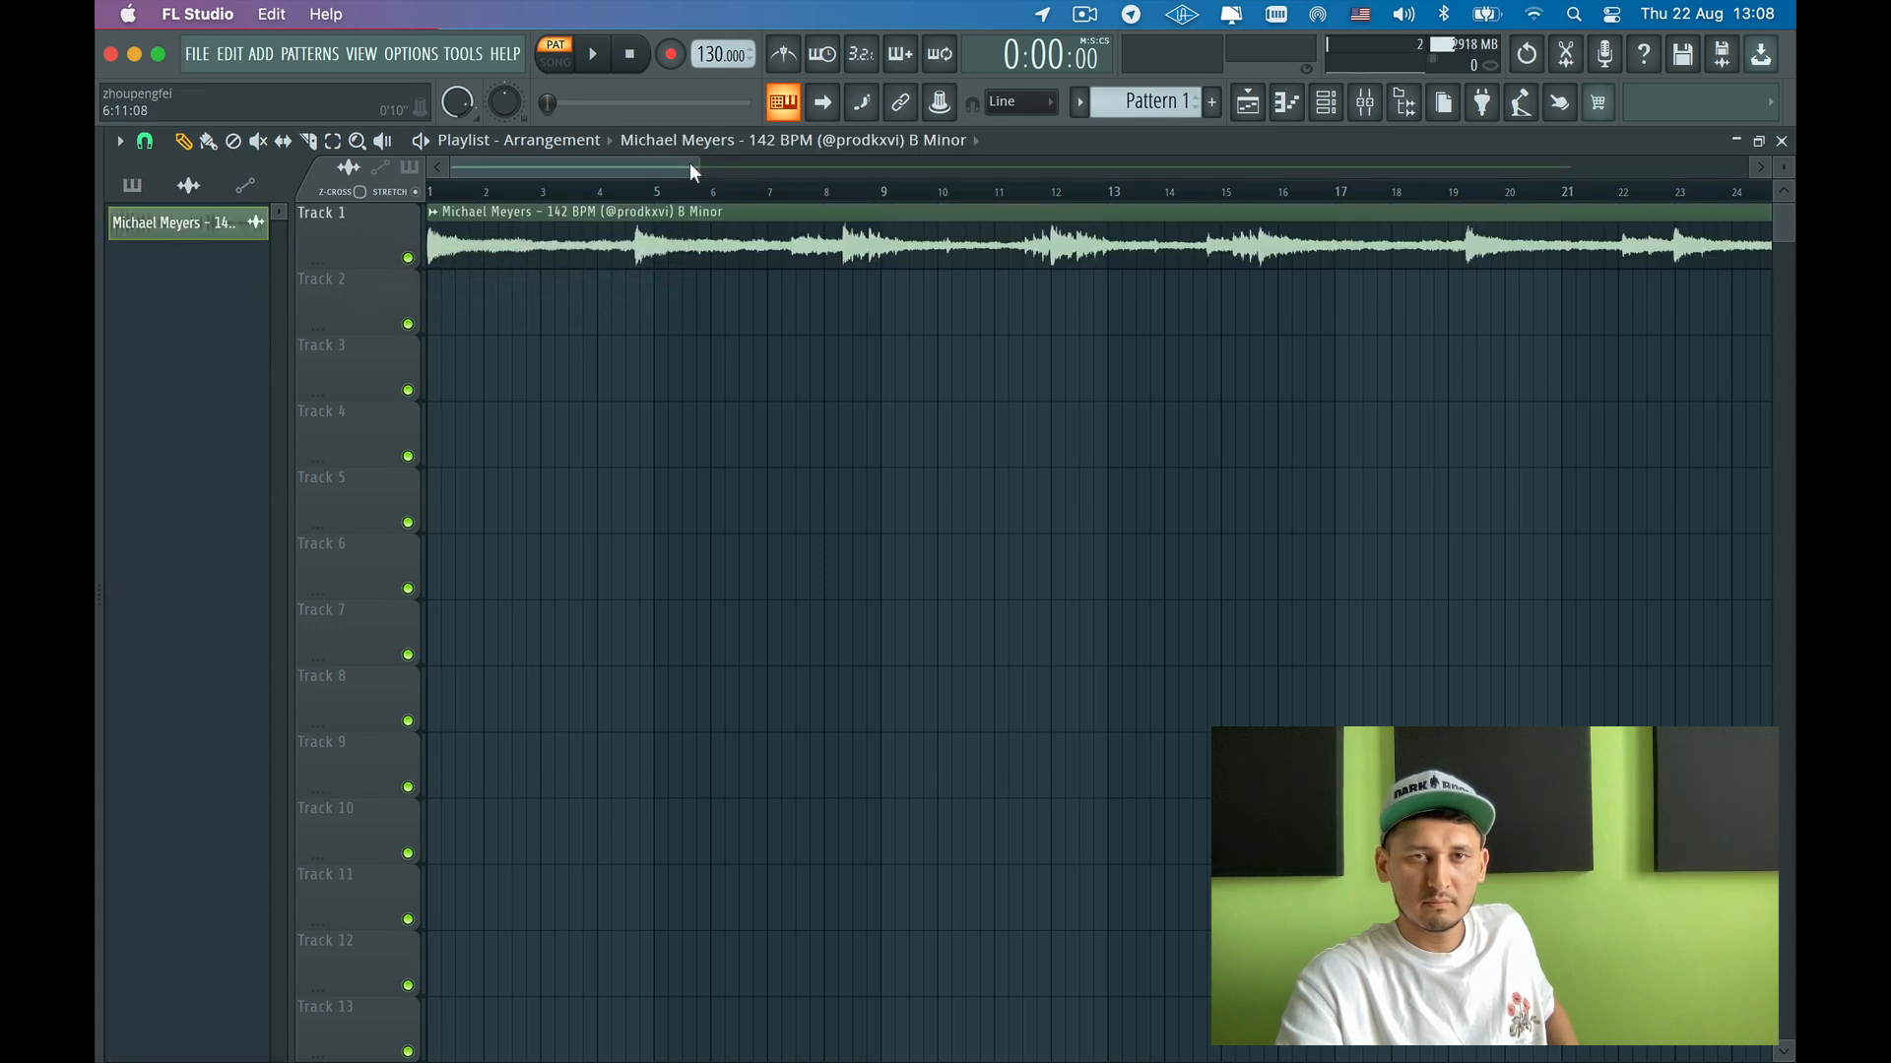
- Play the arrangement from the start and mute Track 1
drag(697, 167, 1581, 167)
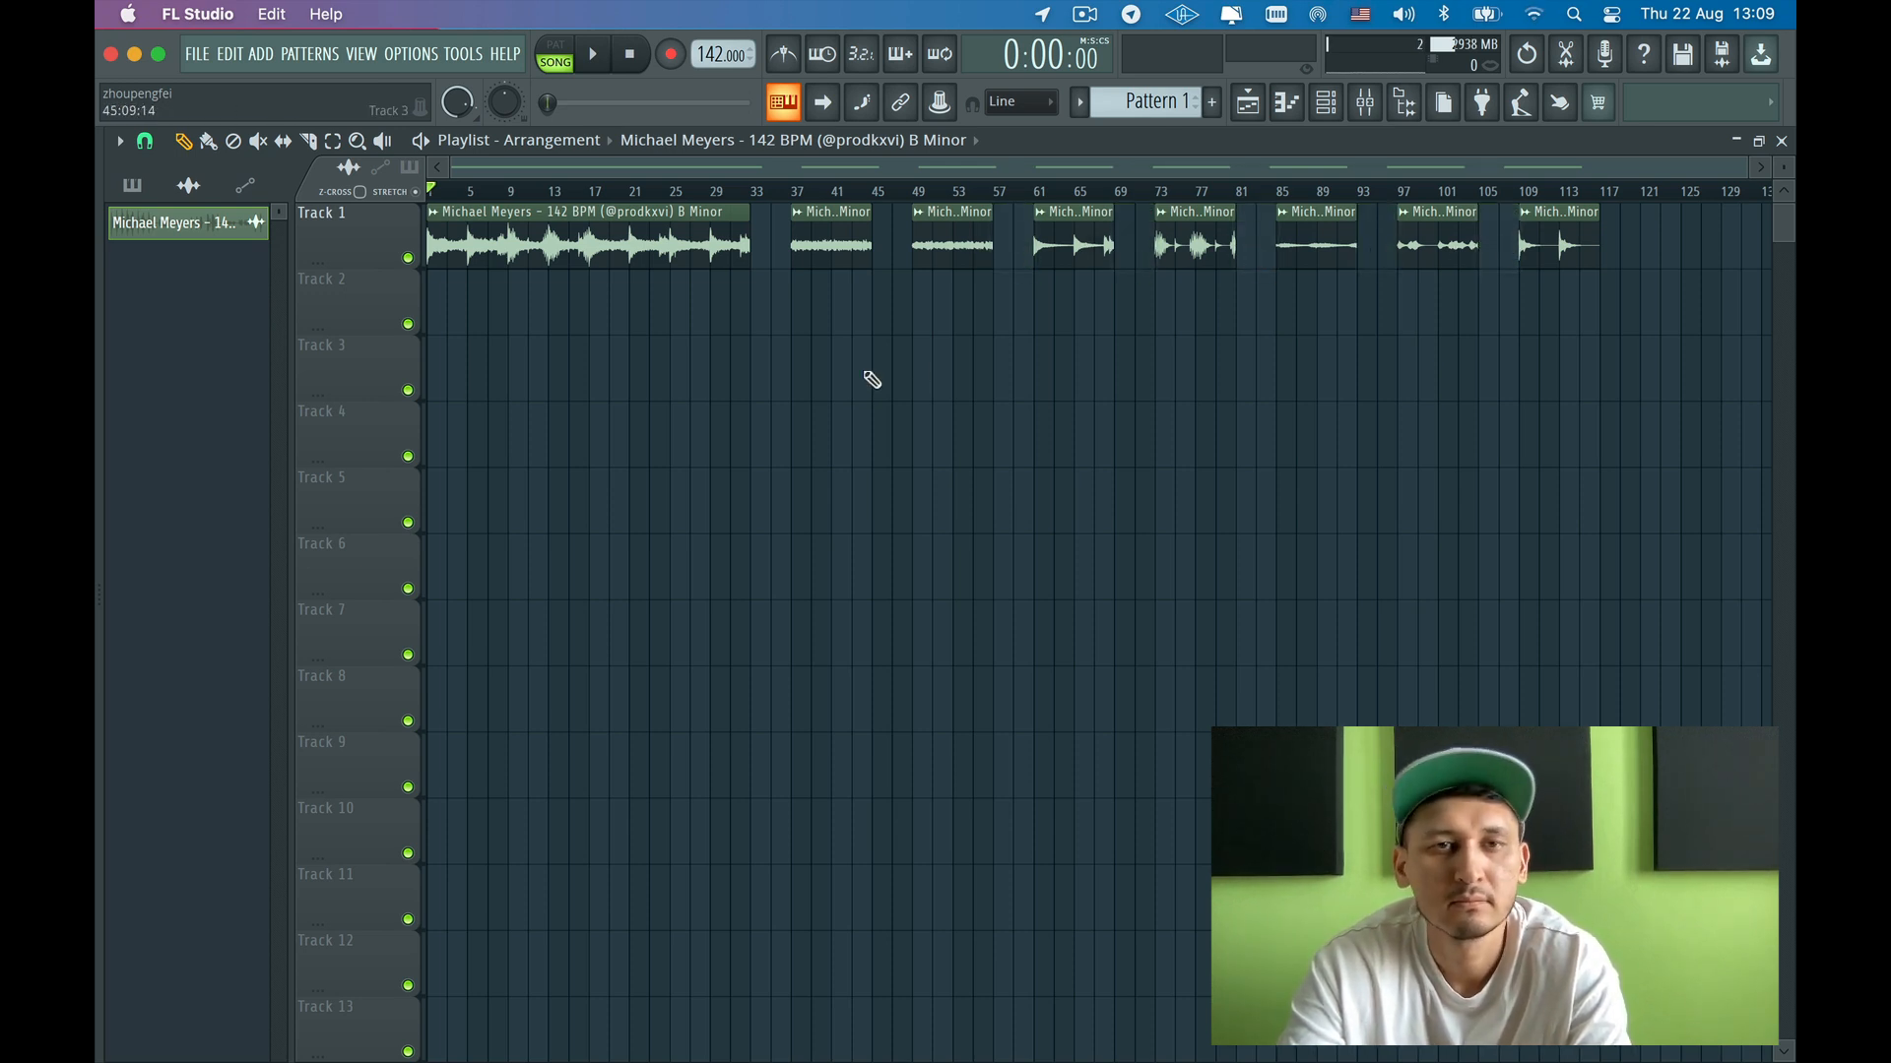
key(space)
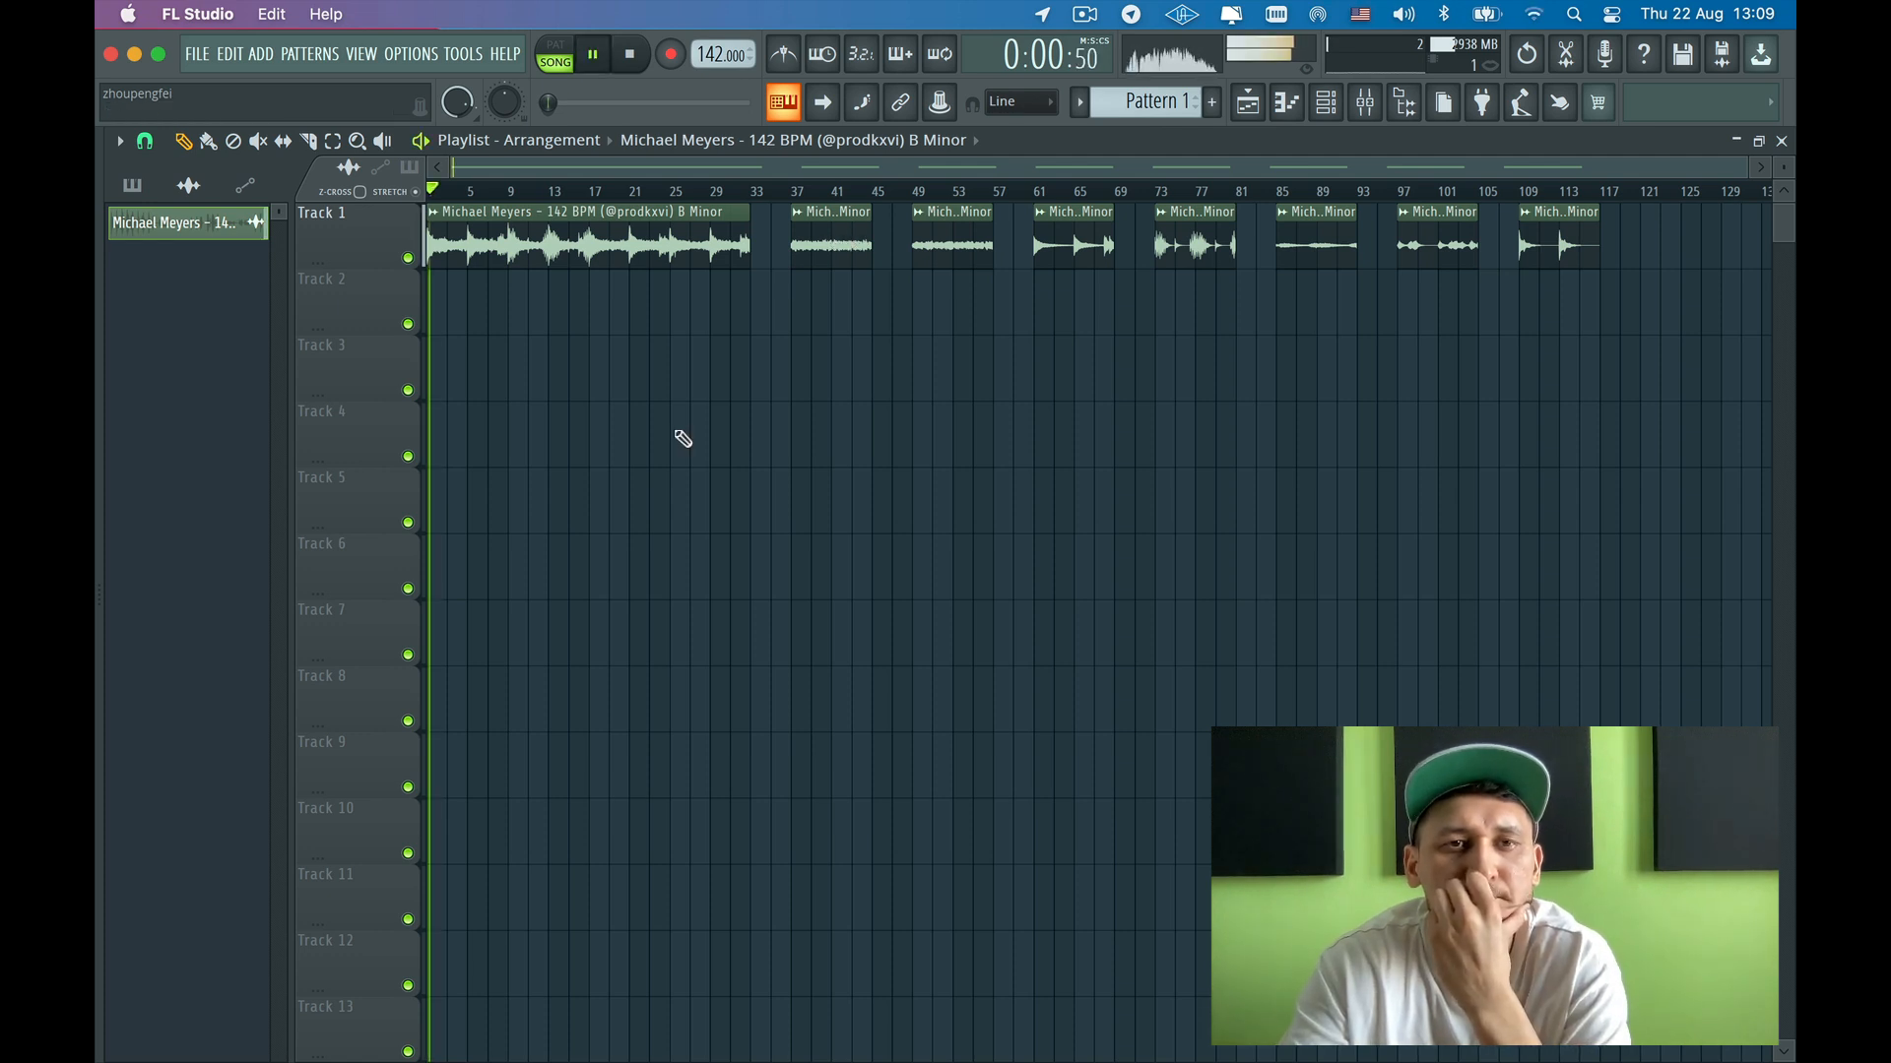
click(408, 258)
click(408, 258)
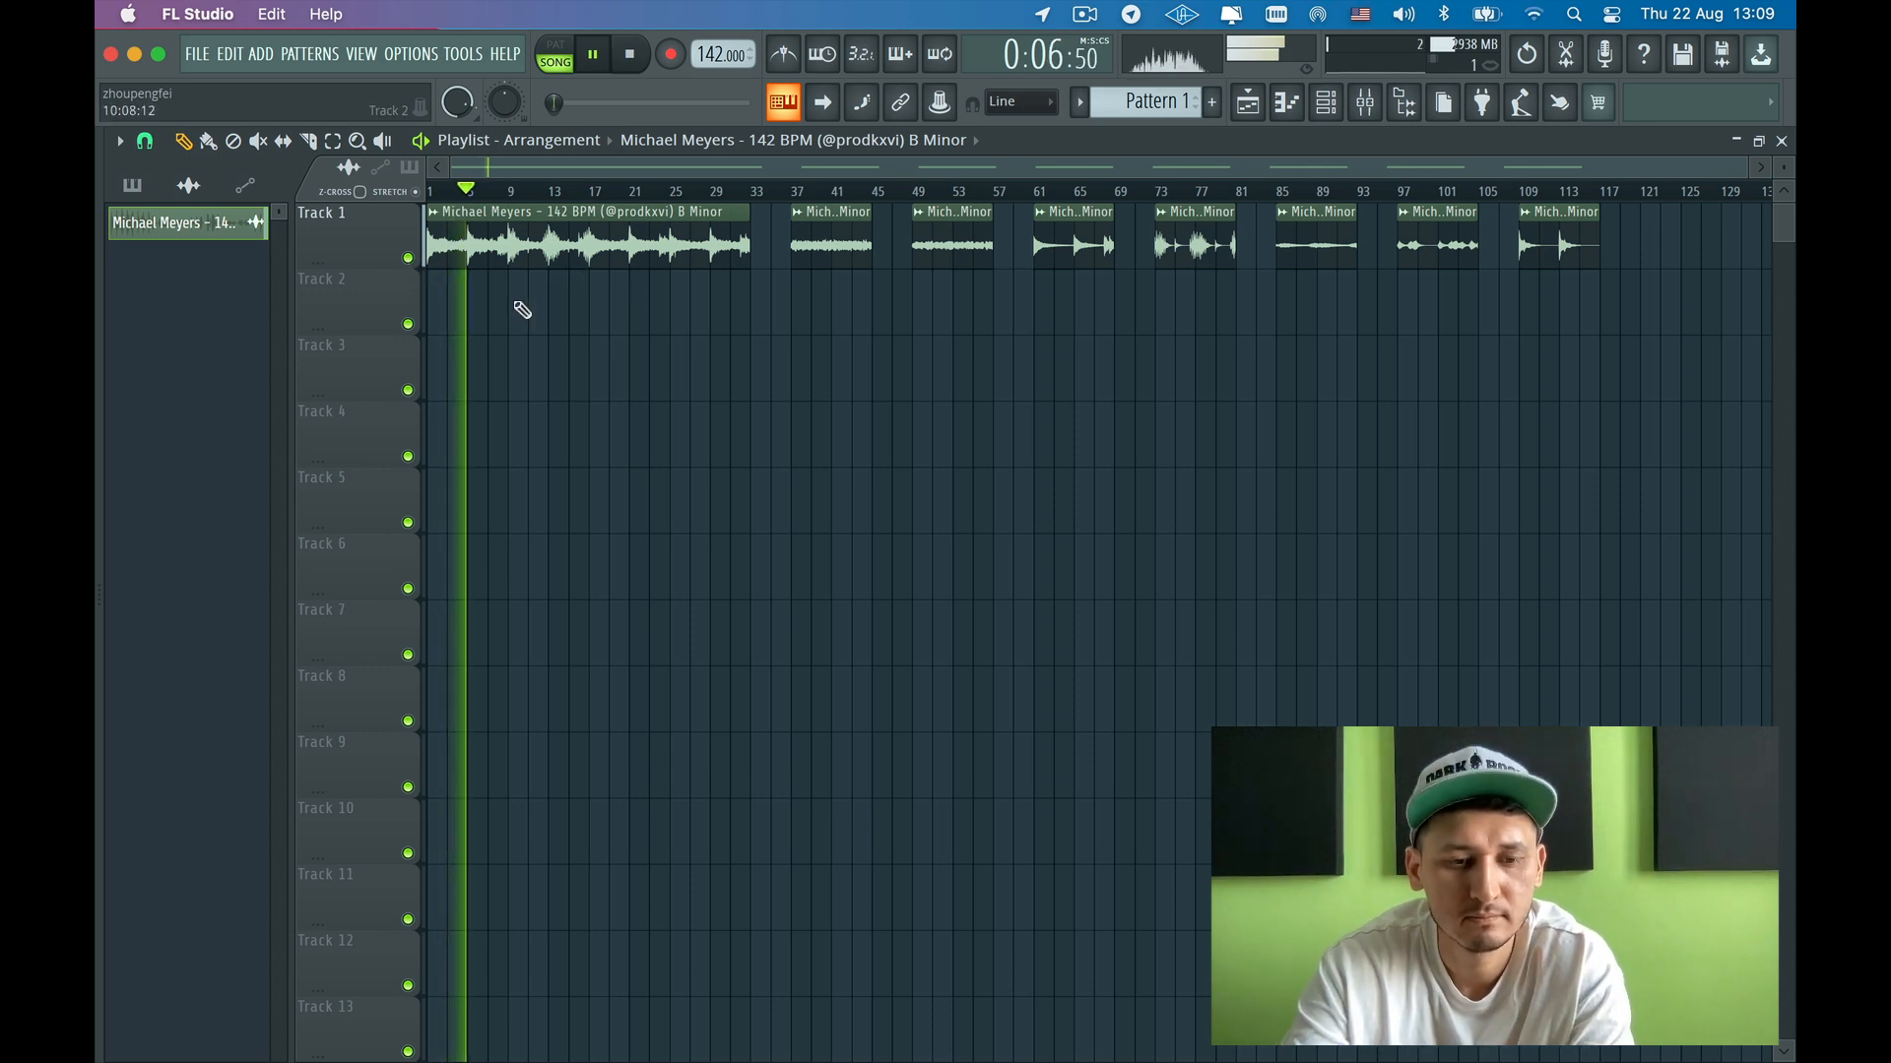
click(407, 258)
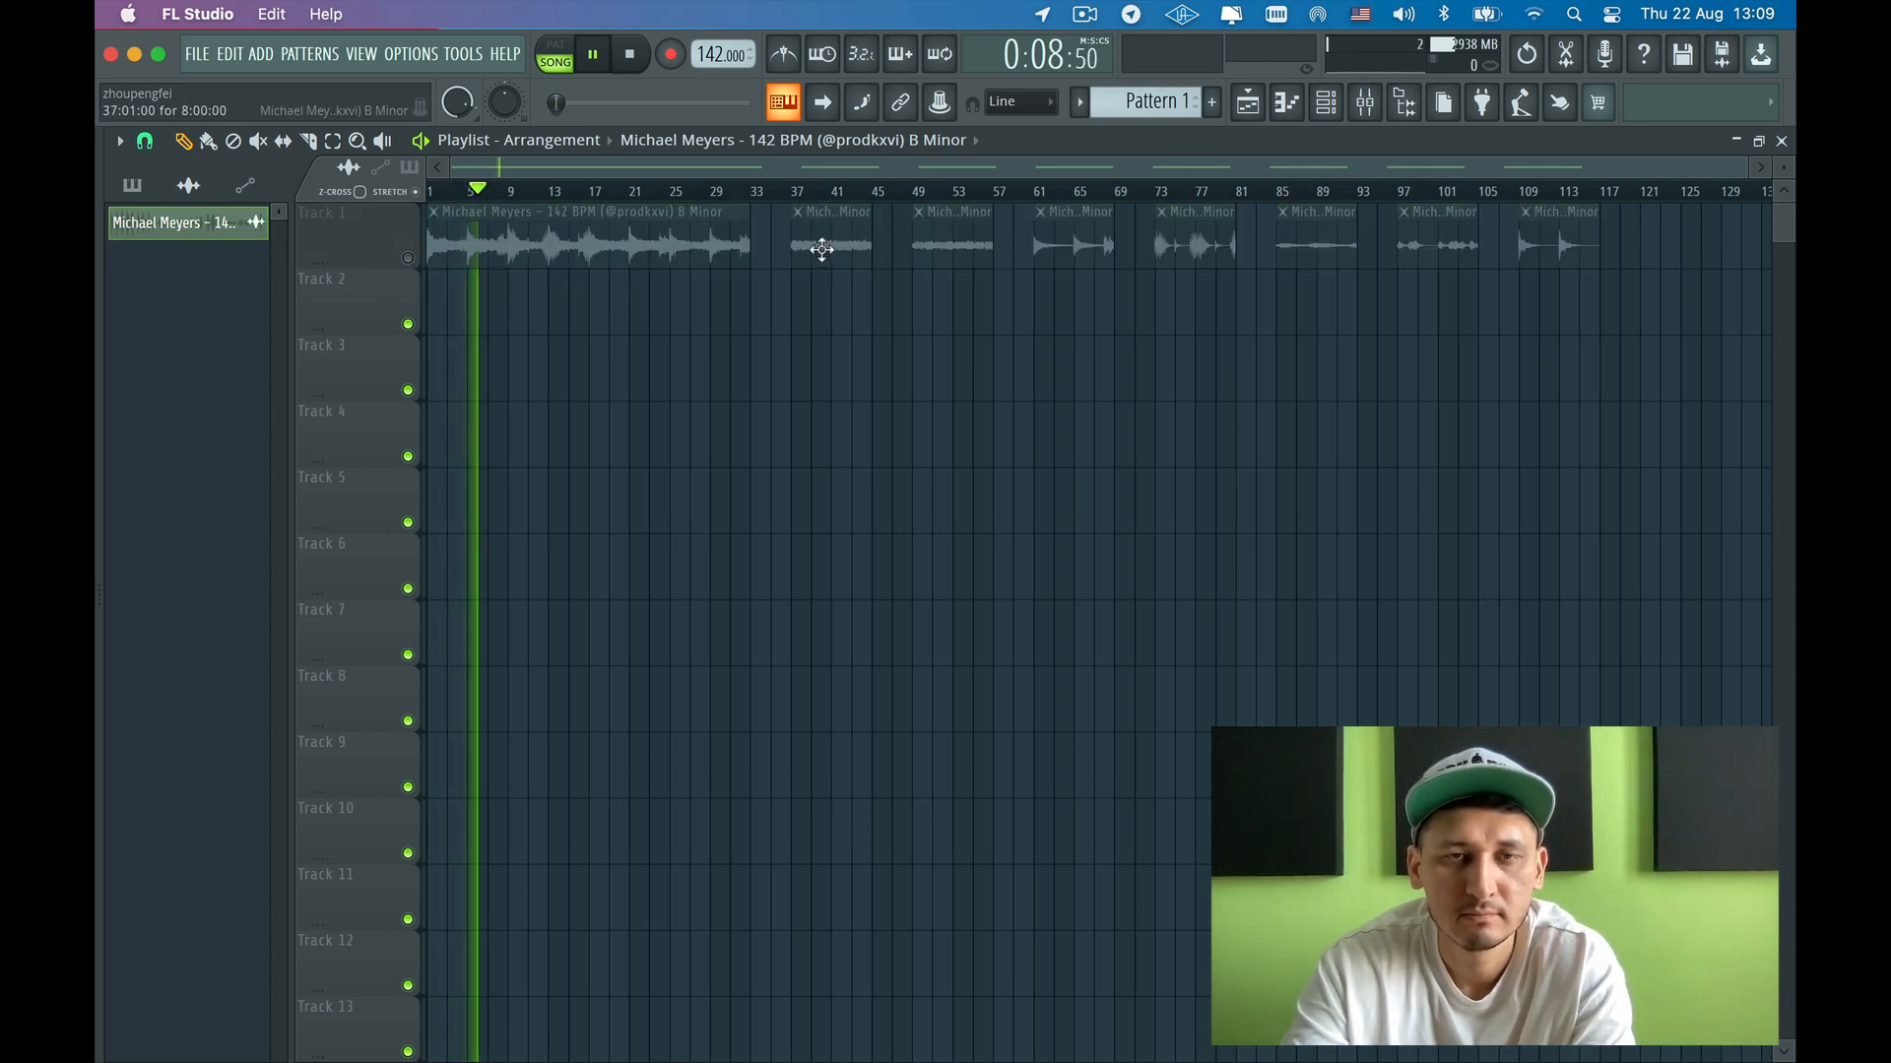
- Move the audio clip at bar 37 to the start of Track 2 and set the playback loop over the first eight bars
drag(830, 286, 434, 295)
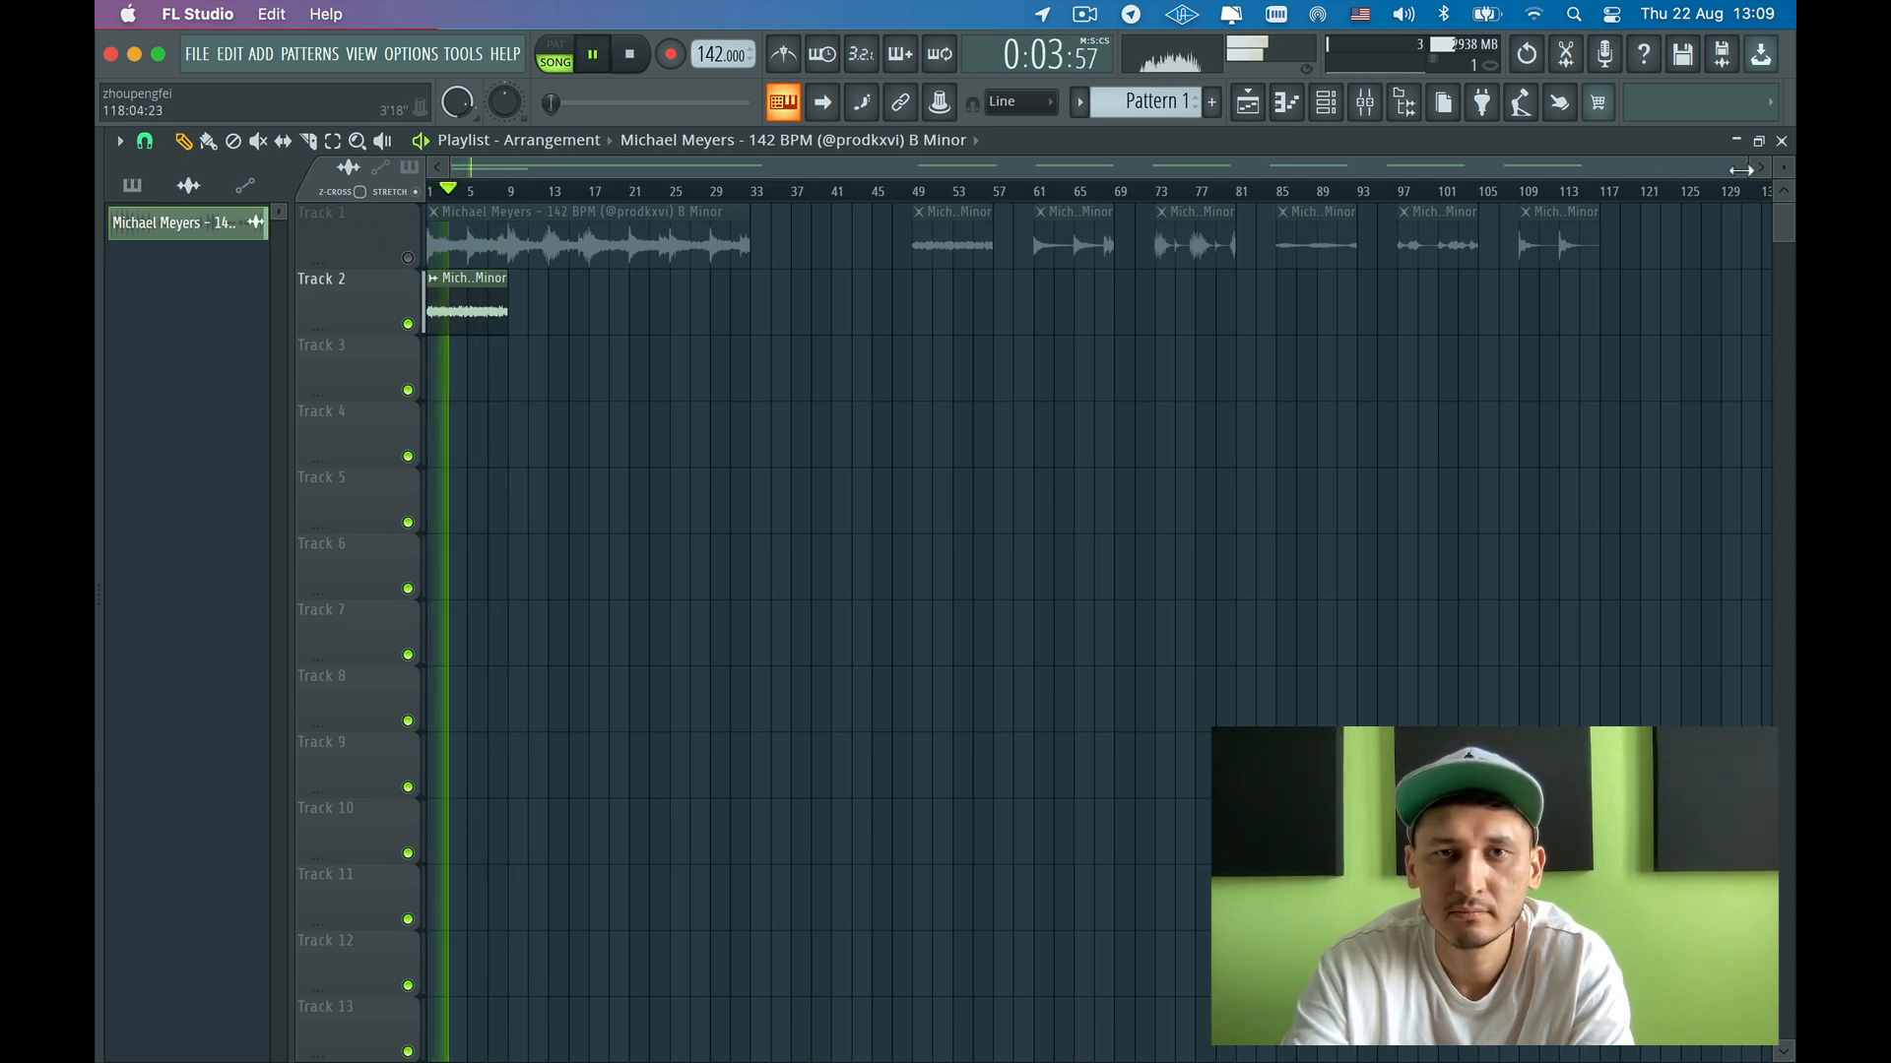
drag(1741, 170, 833, 164)
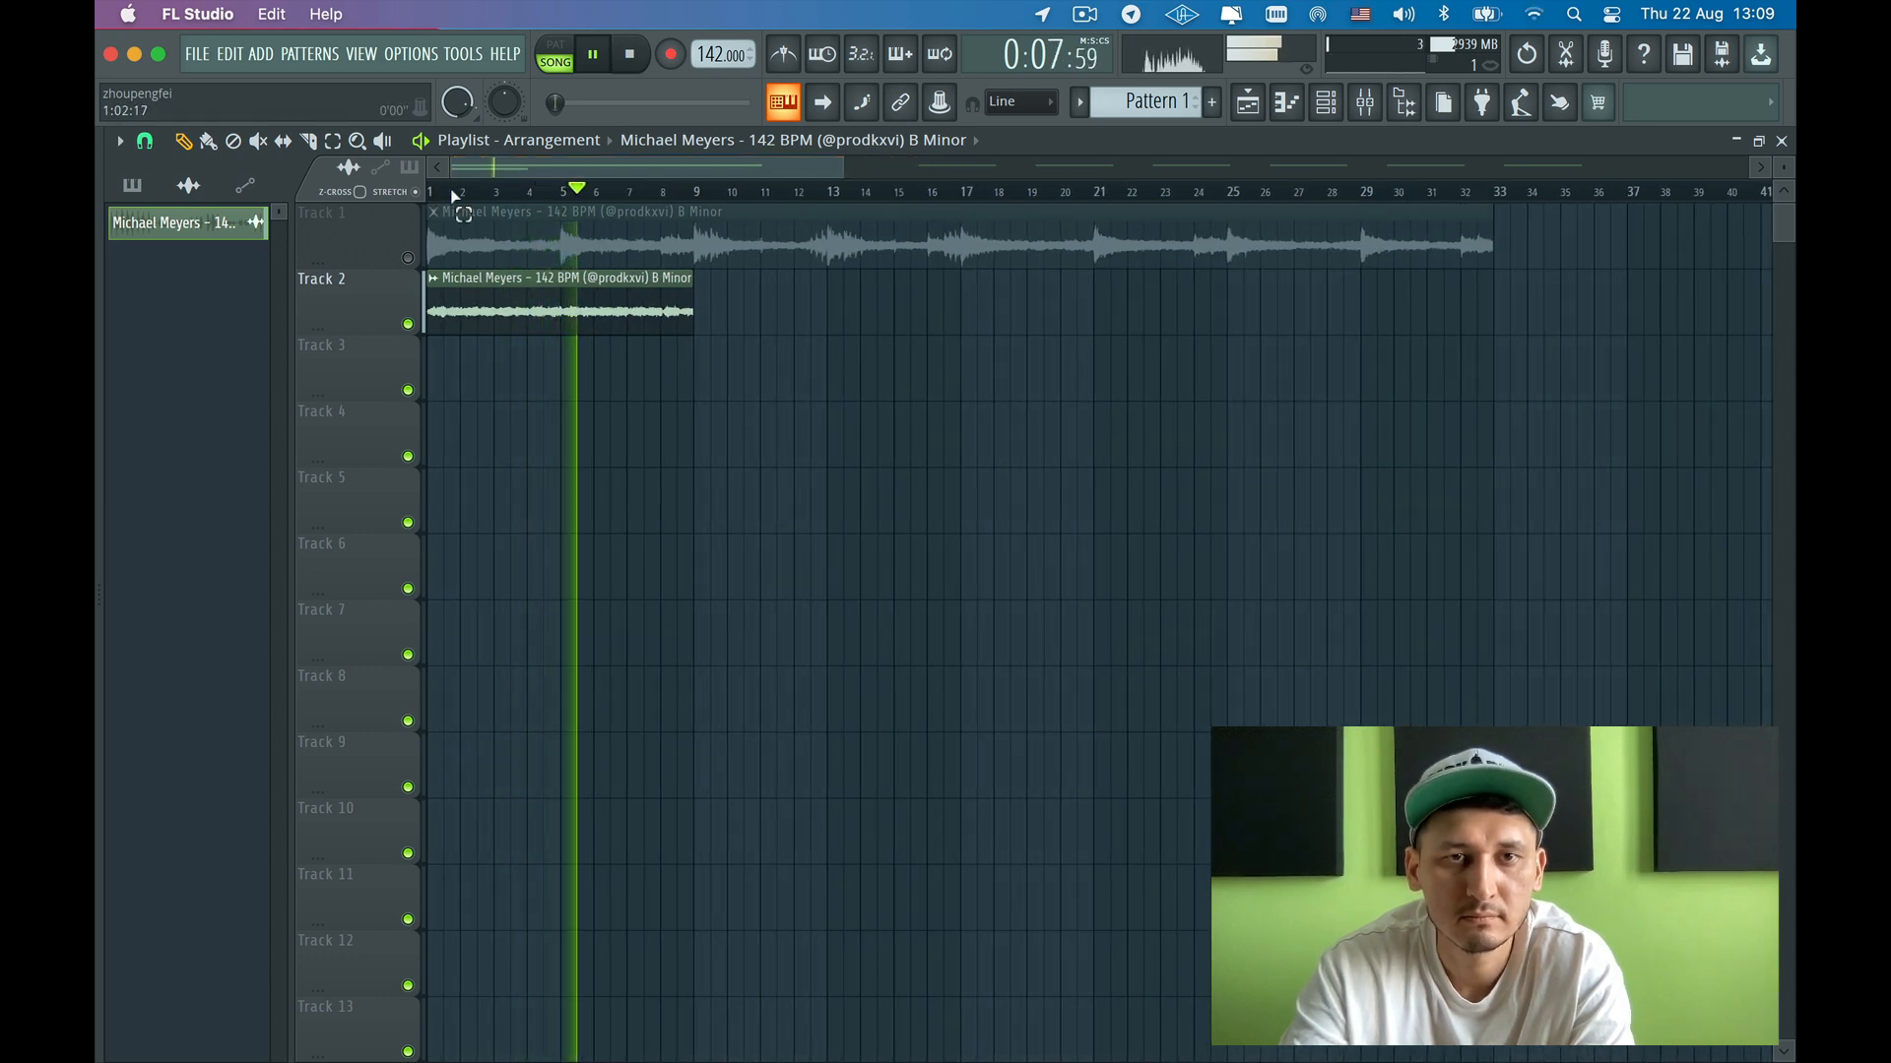
drag(452, 197, 718, 212)
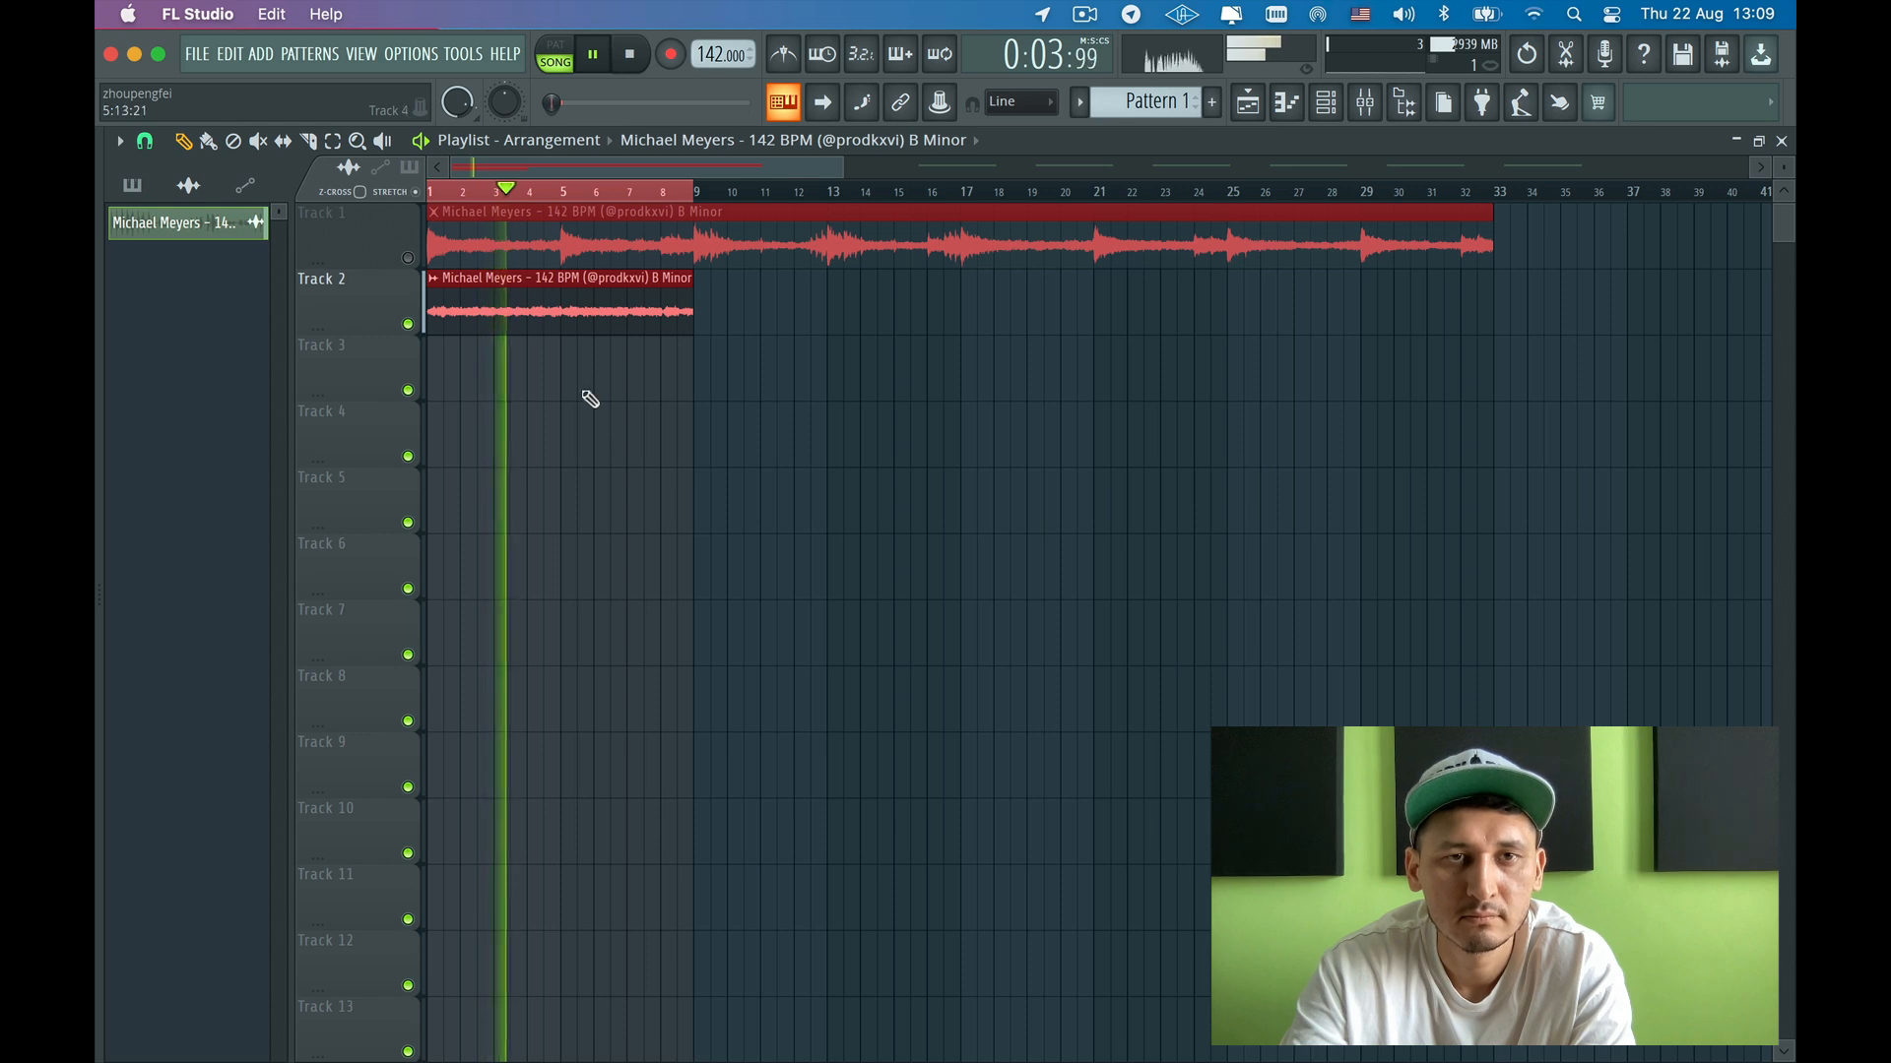
double_click(549, 311)
click(844, 345)
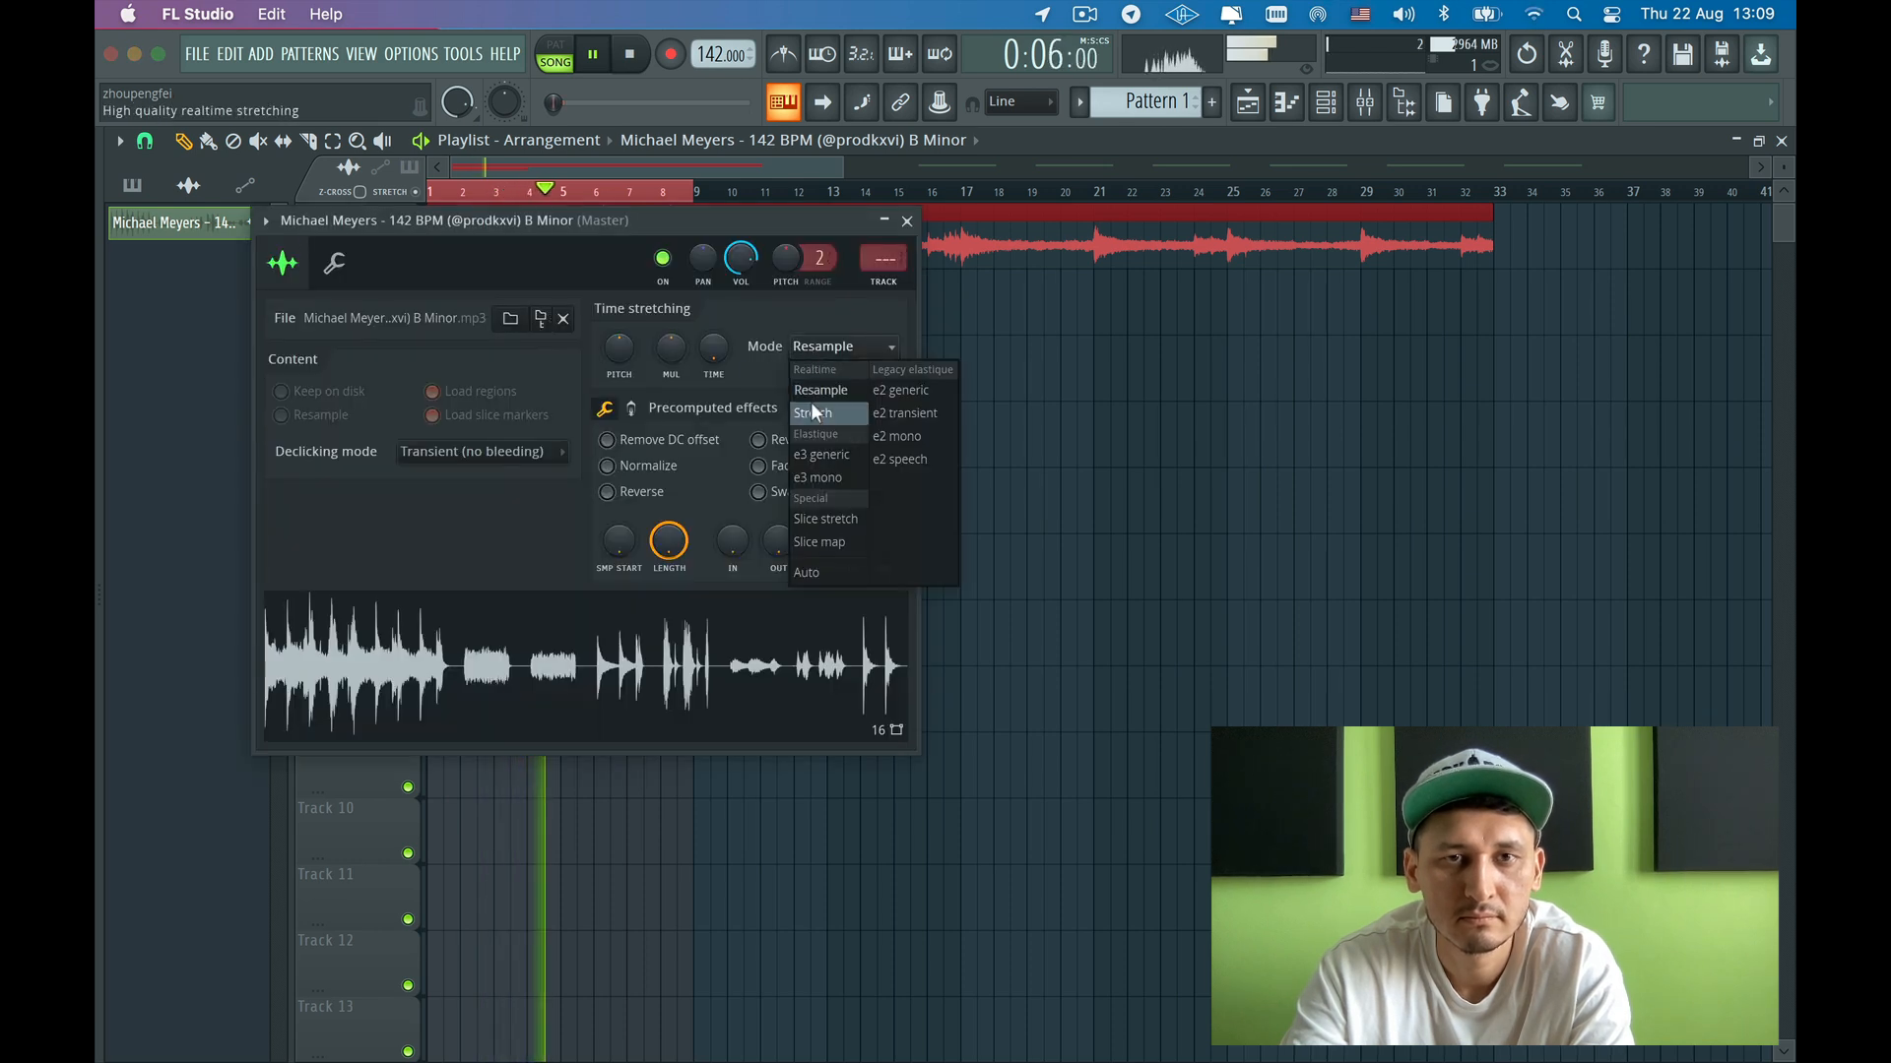
click(764, 166)
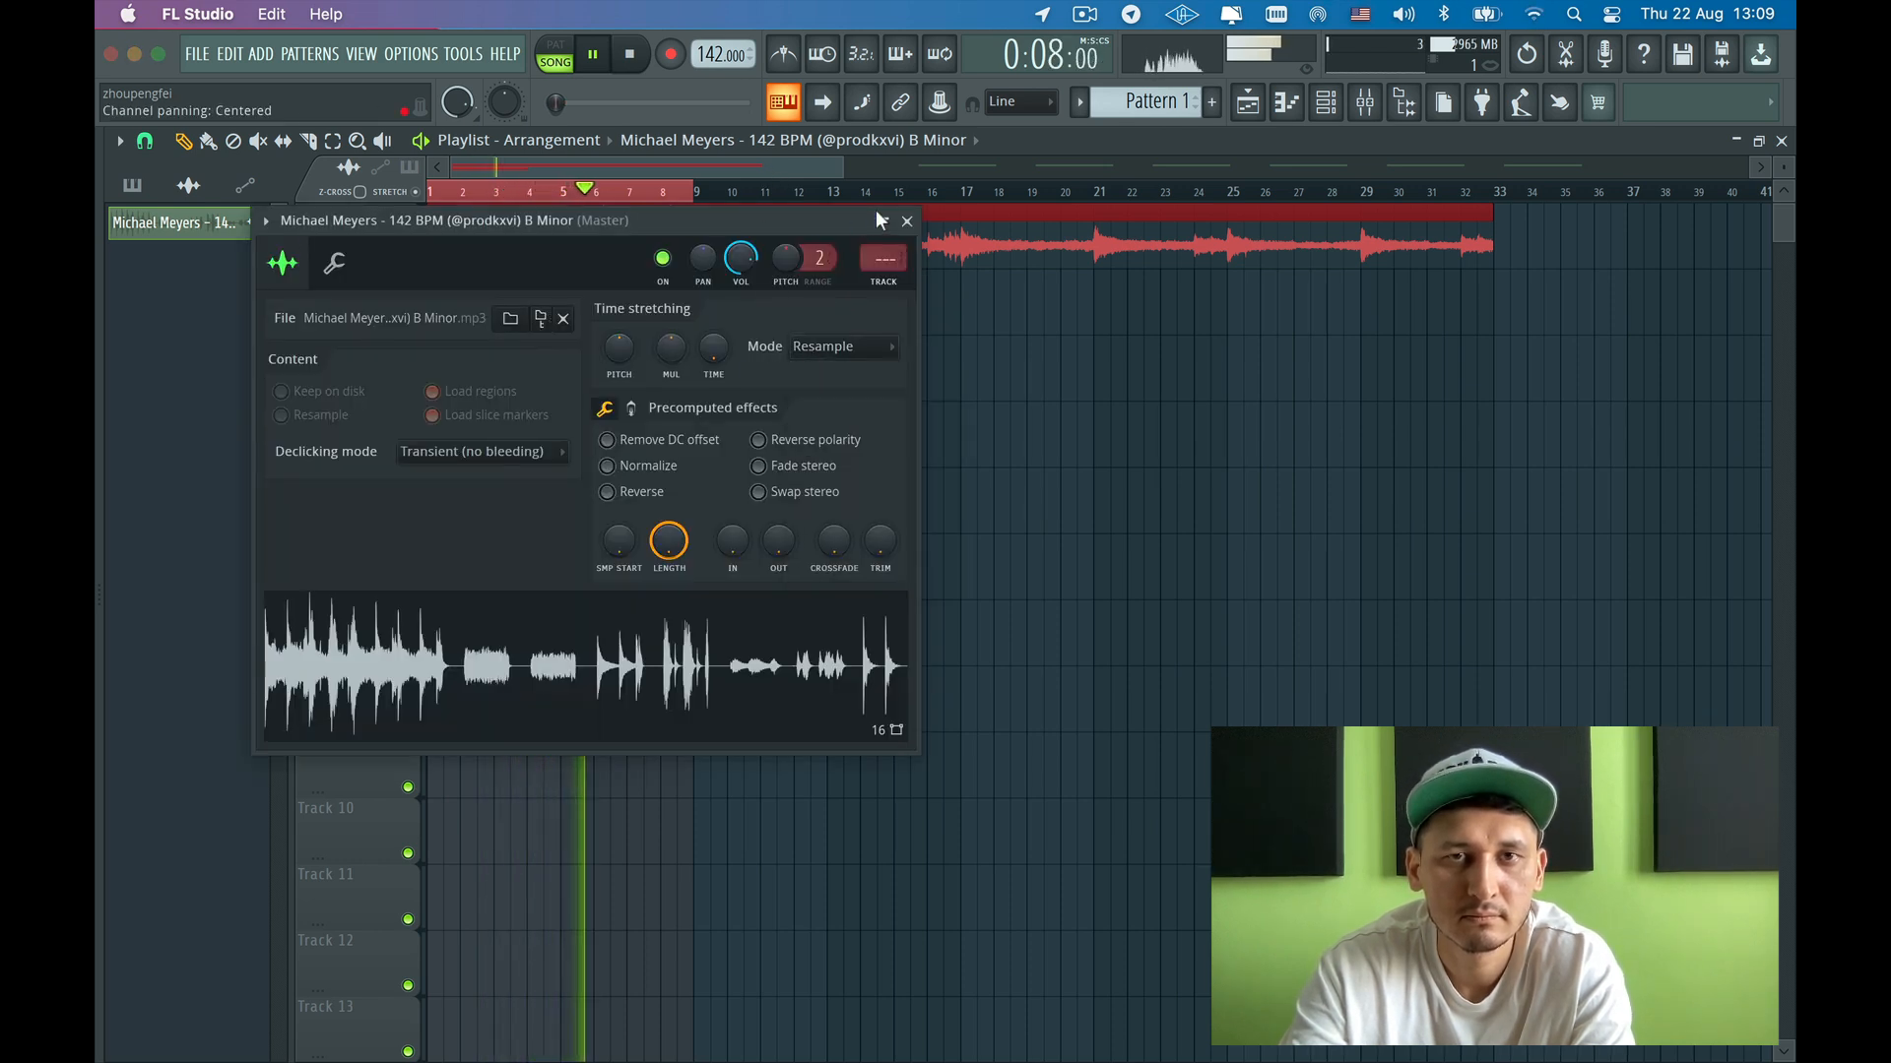
click(907, 221)
click(408, 258)
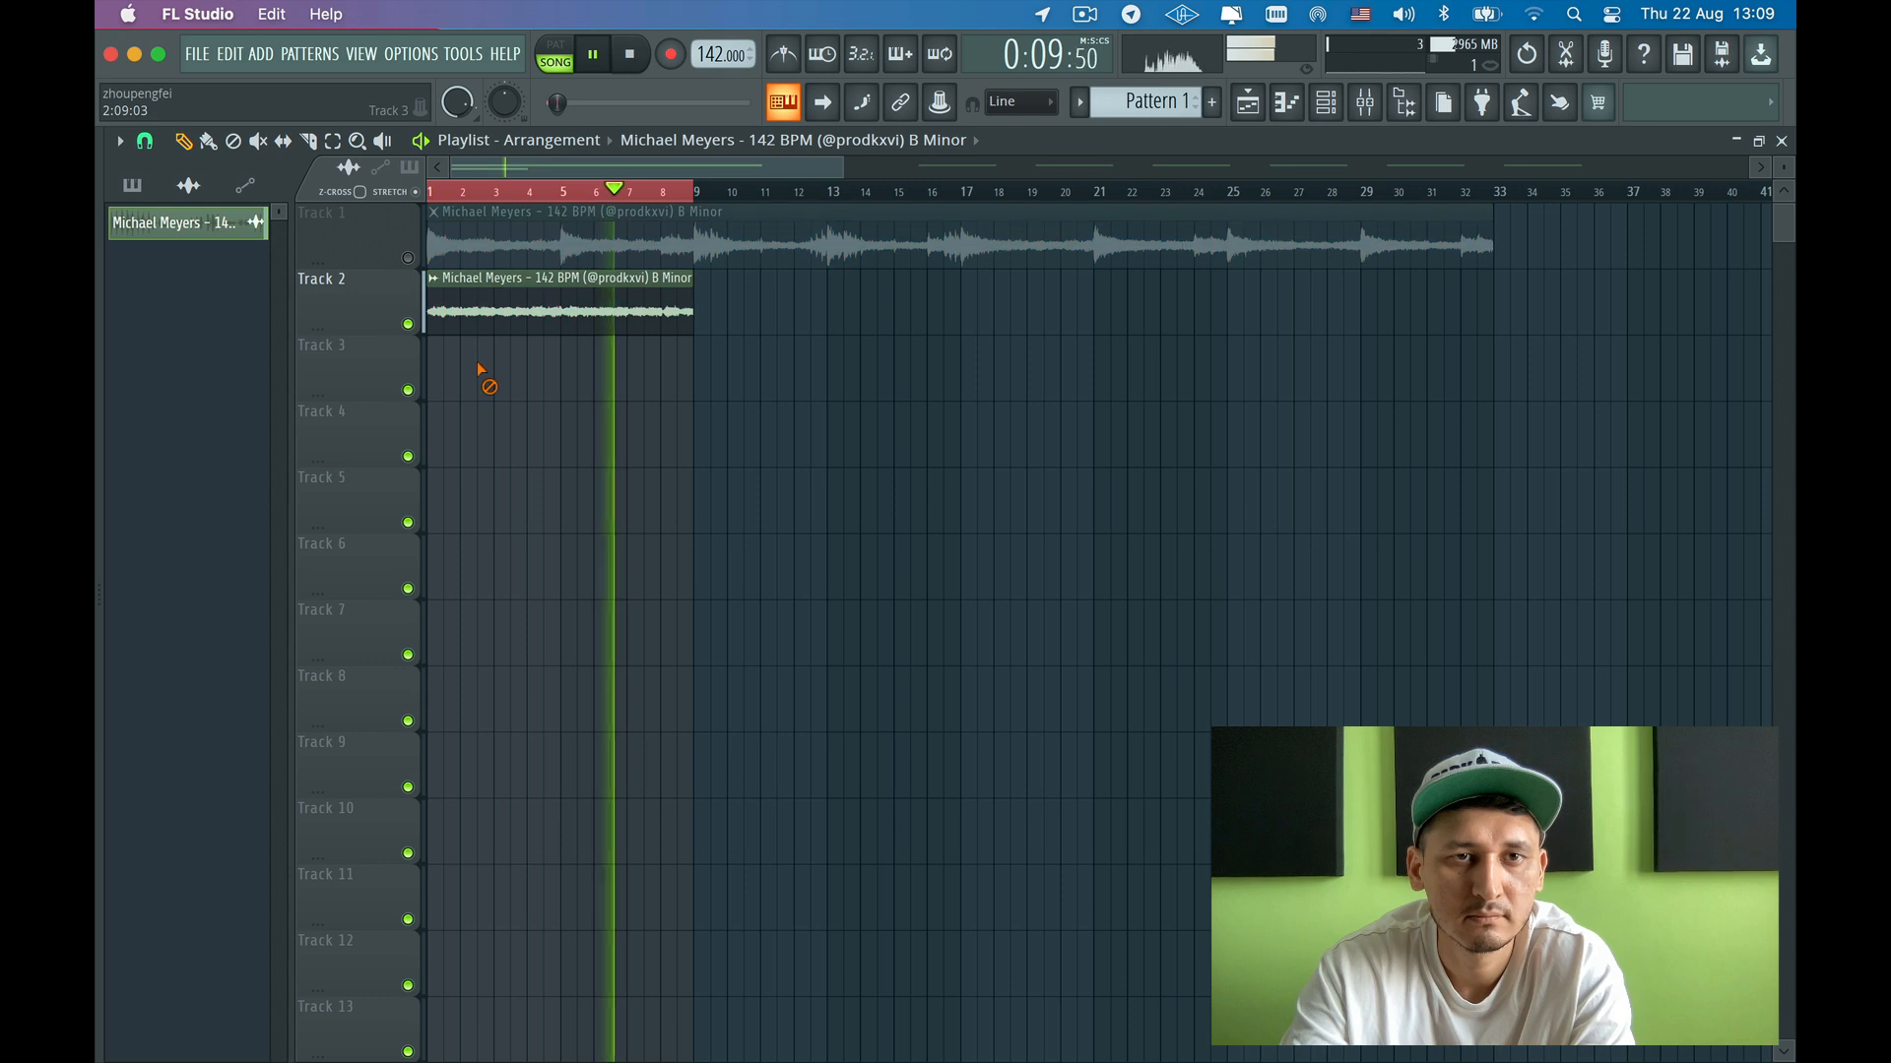
- Make the audio clip on Track 2 unique and set its time-stretching mode to Stretch
click(432, 279)
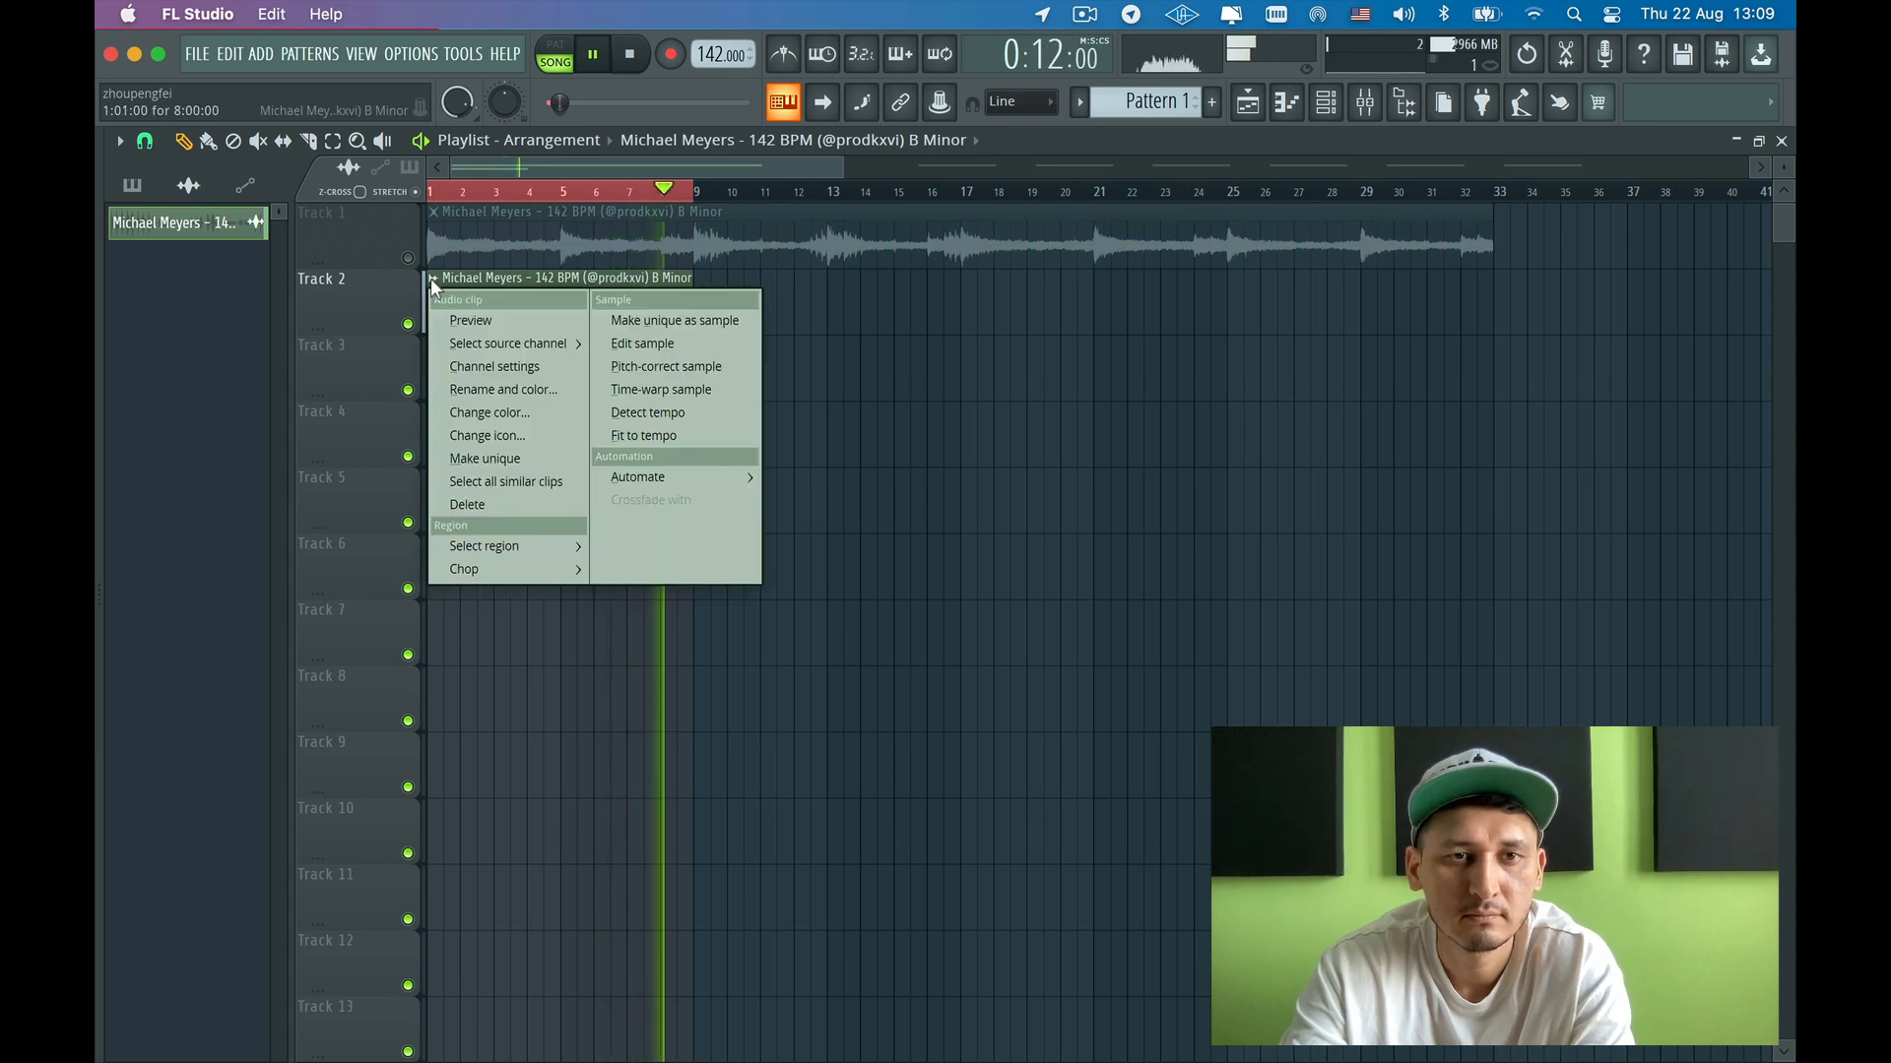
click(523, 457)
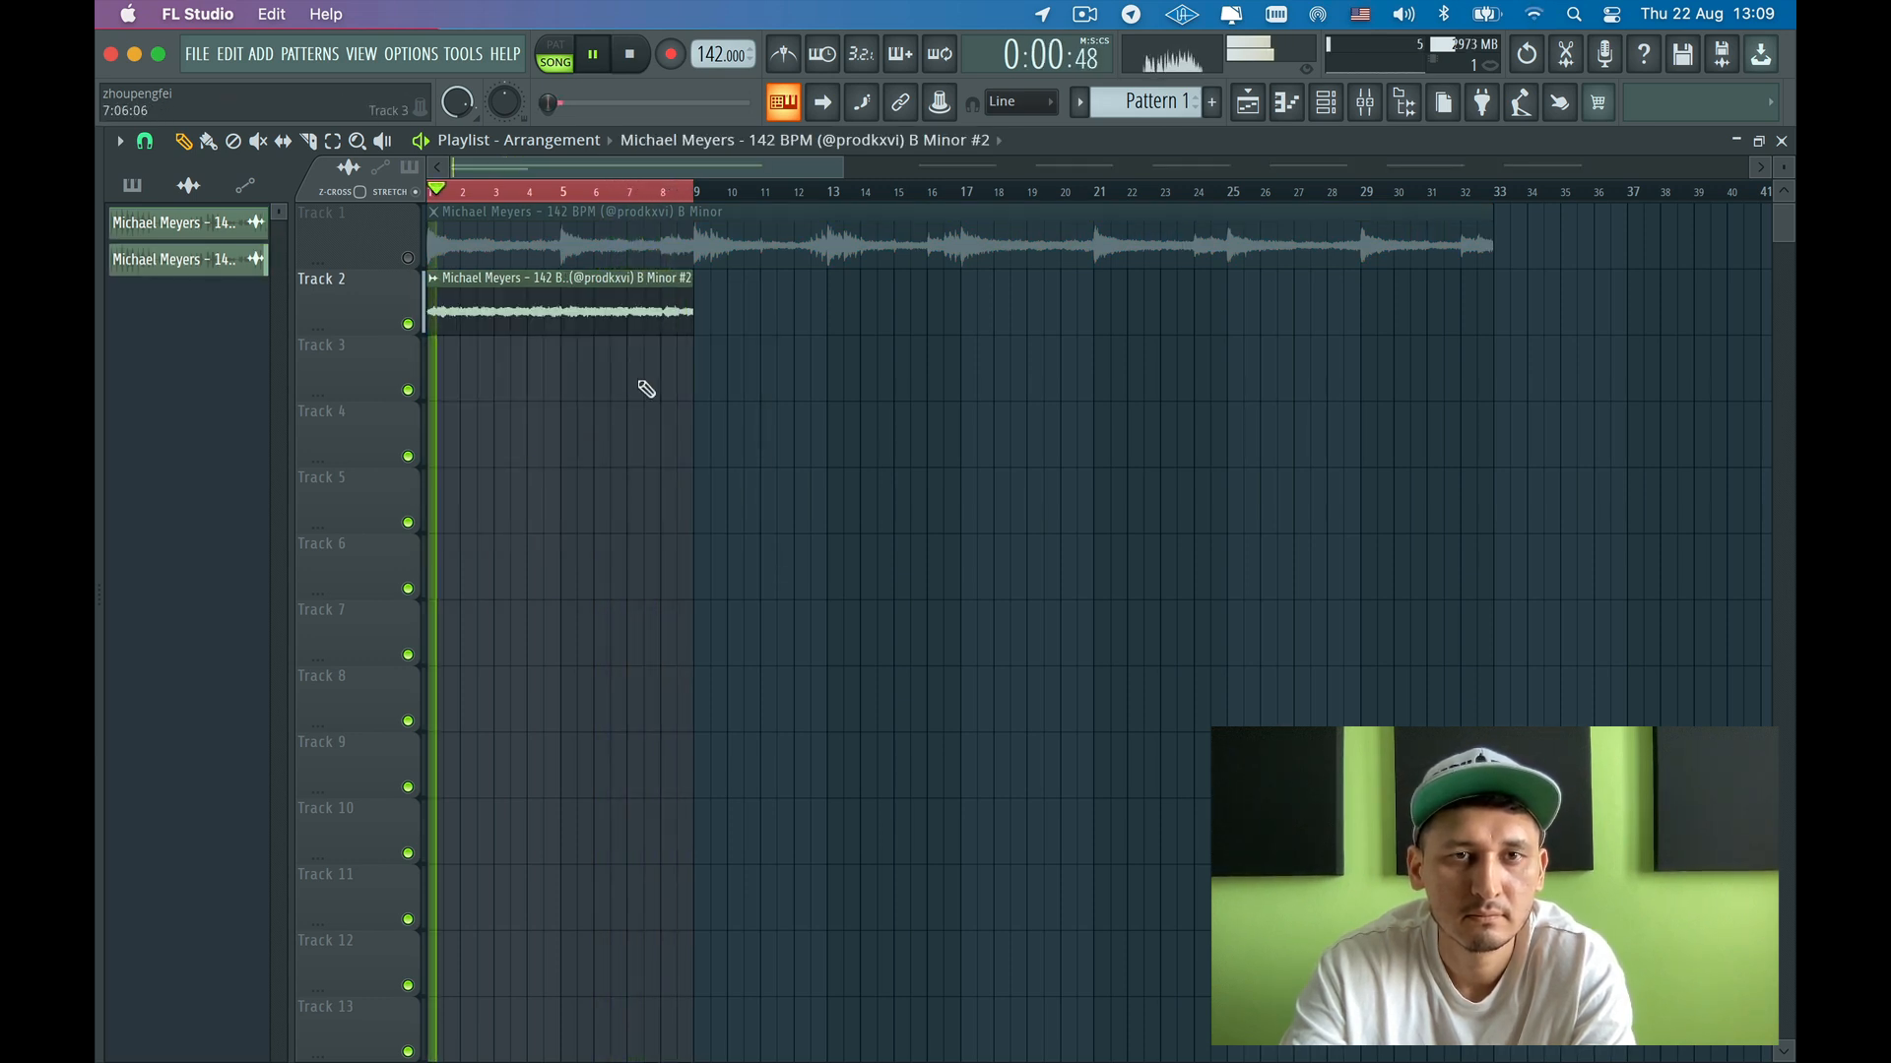
double_click(578, 309)
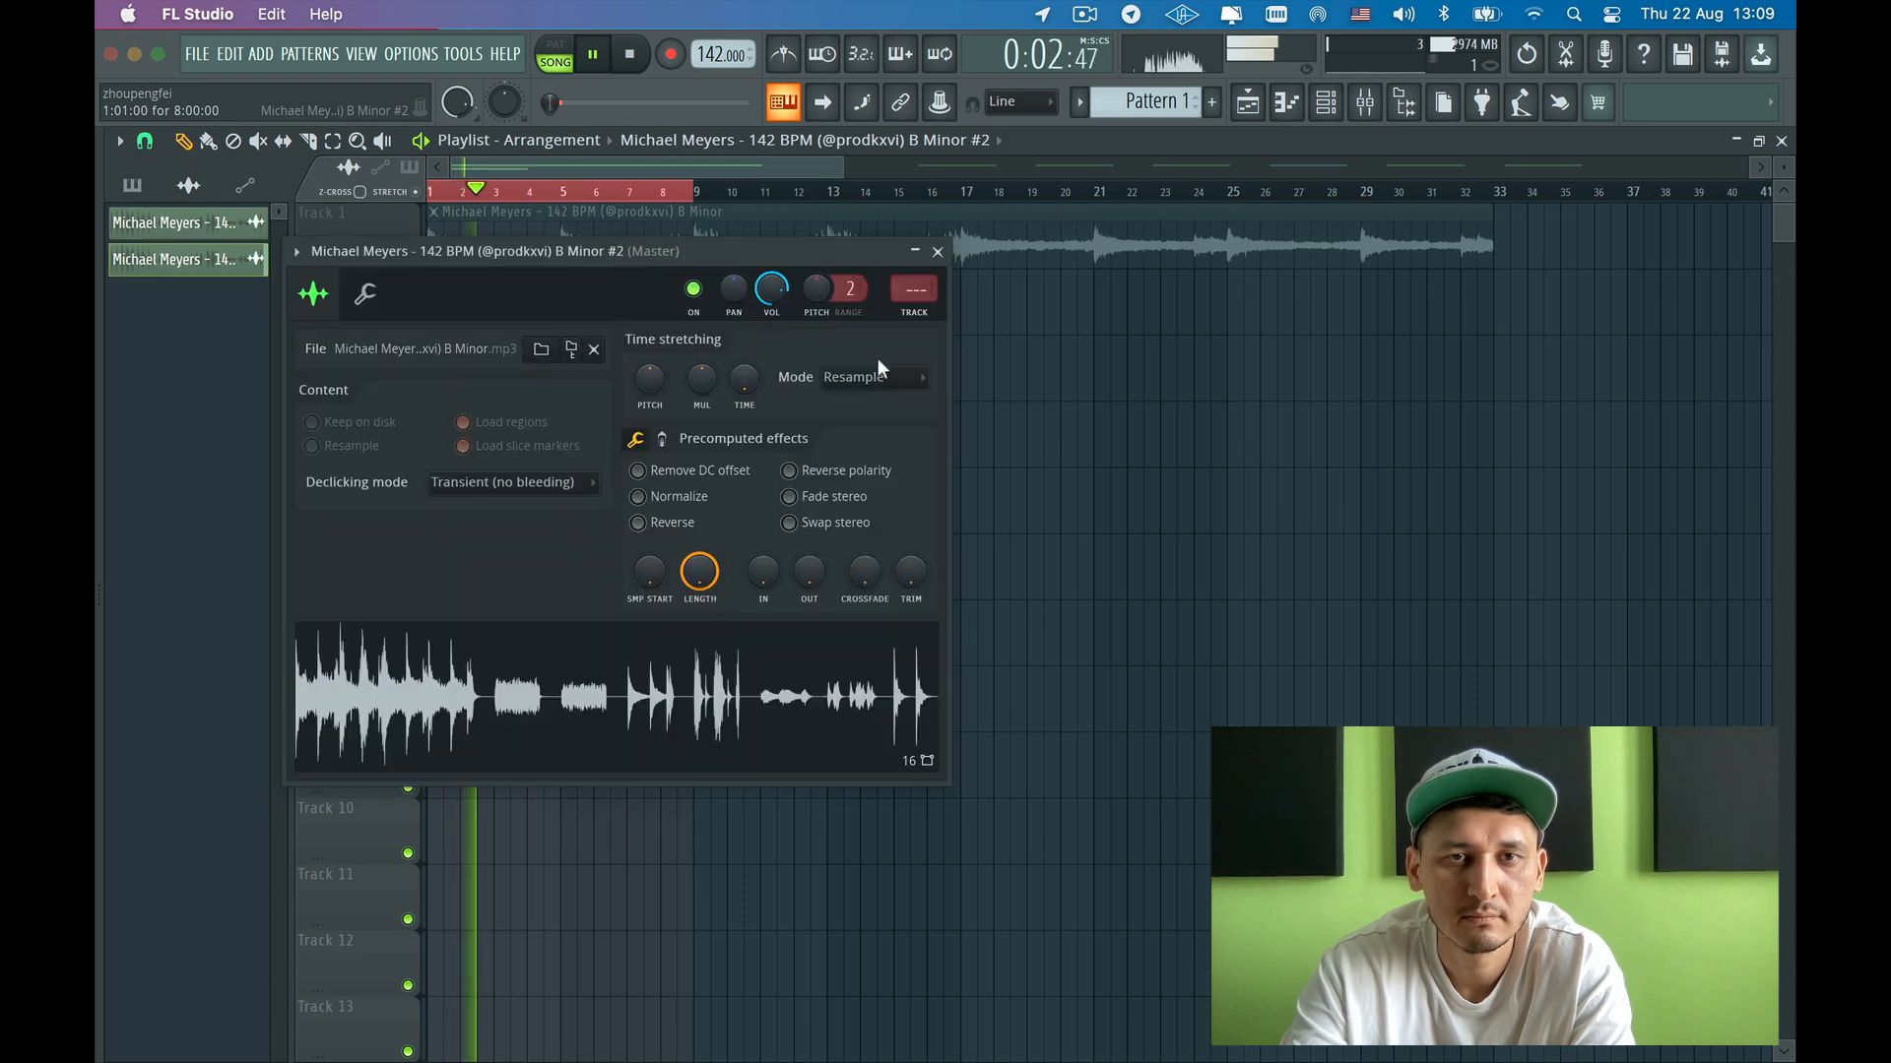
click(876, 378)
click(869, 444)
- Route the unique Track 2 clip to mixer track 5 and return to the playlist
double_click(916, 313)
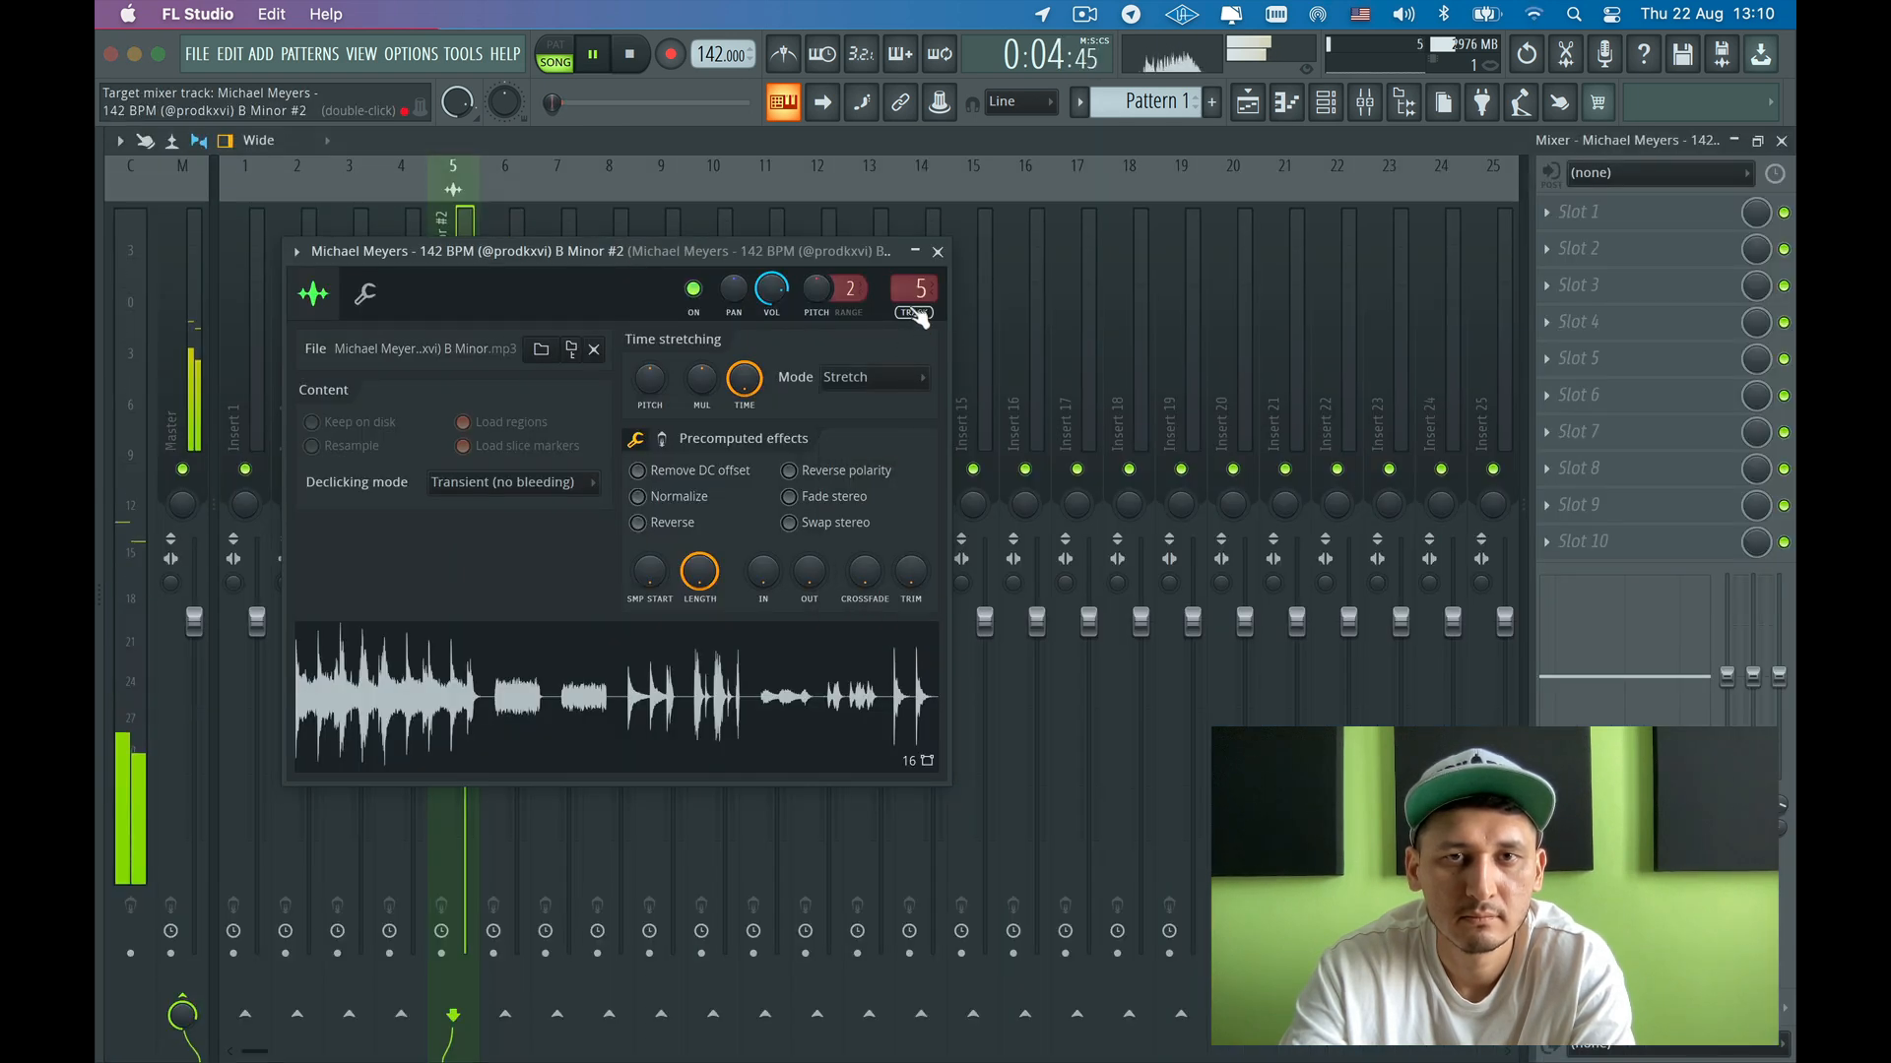
click(937, 252)
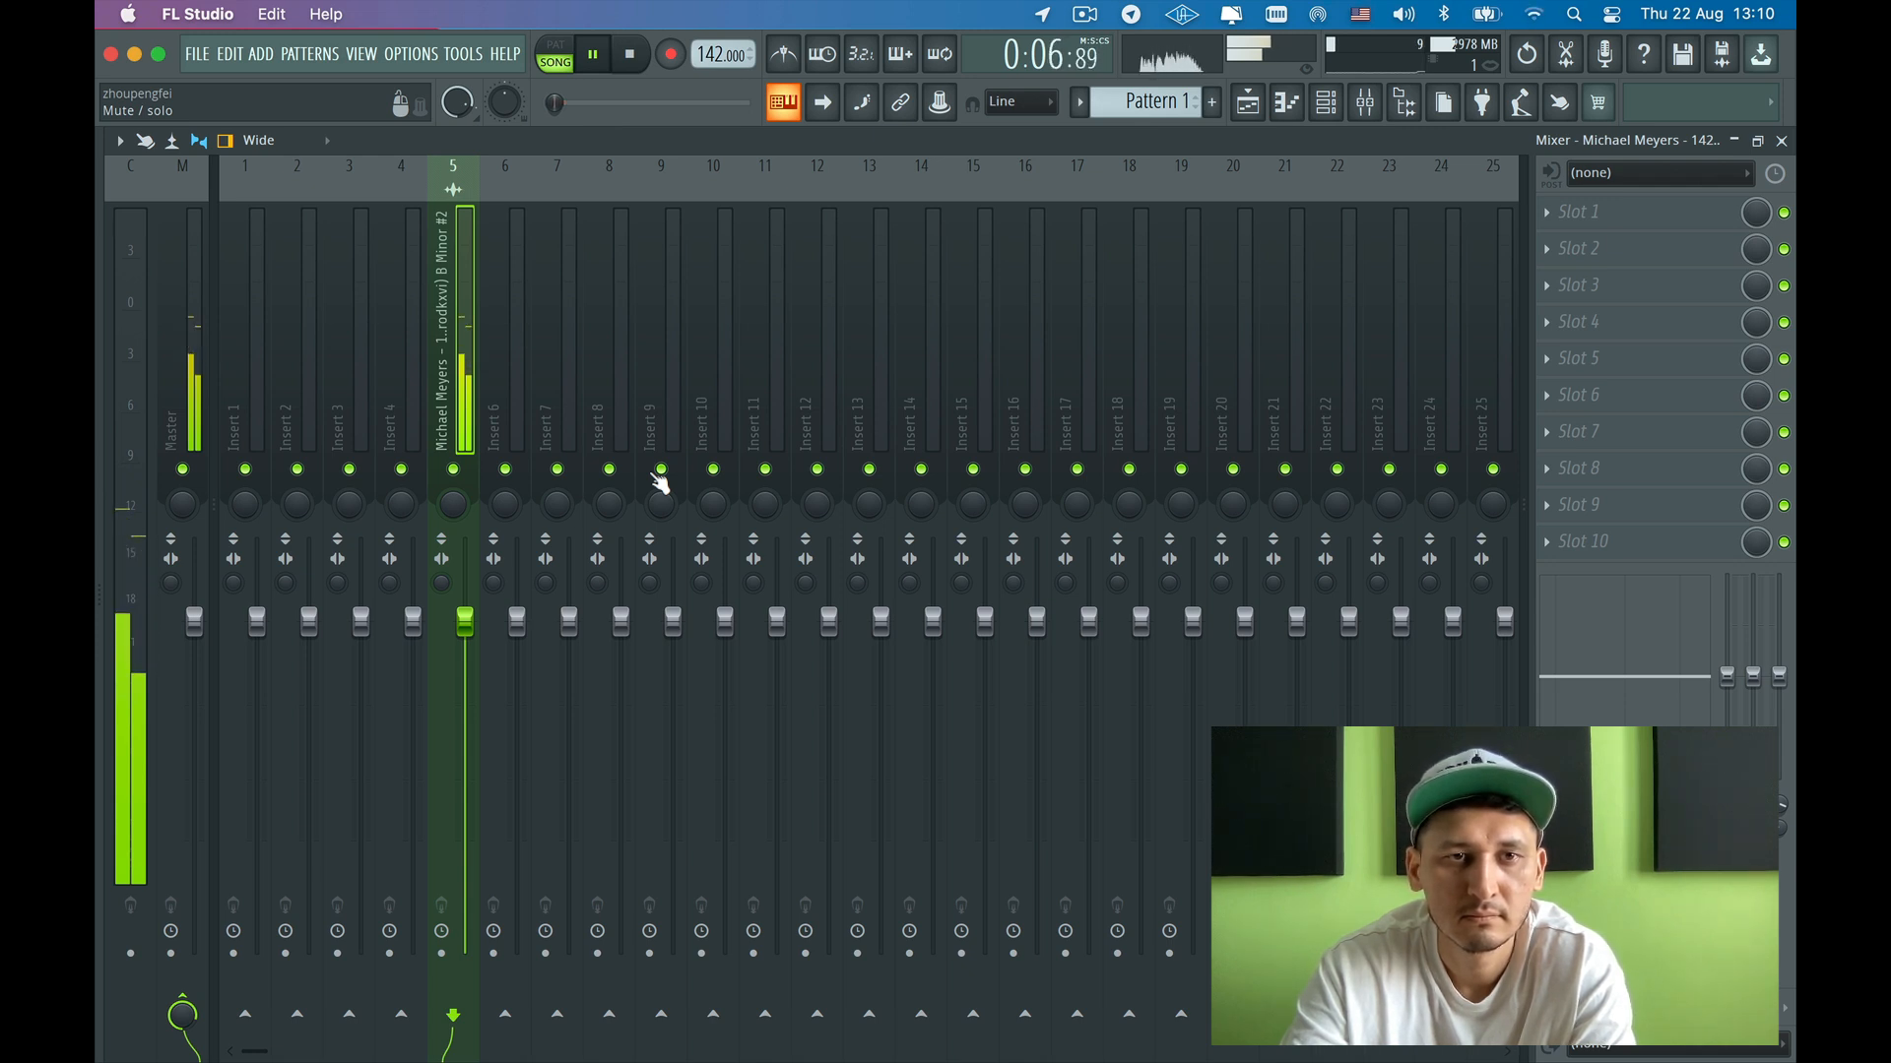
click(1248, 104)
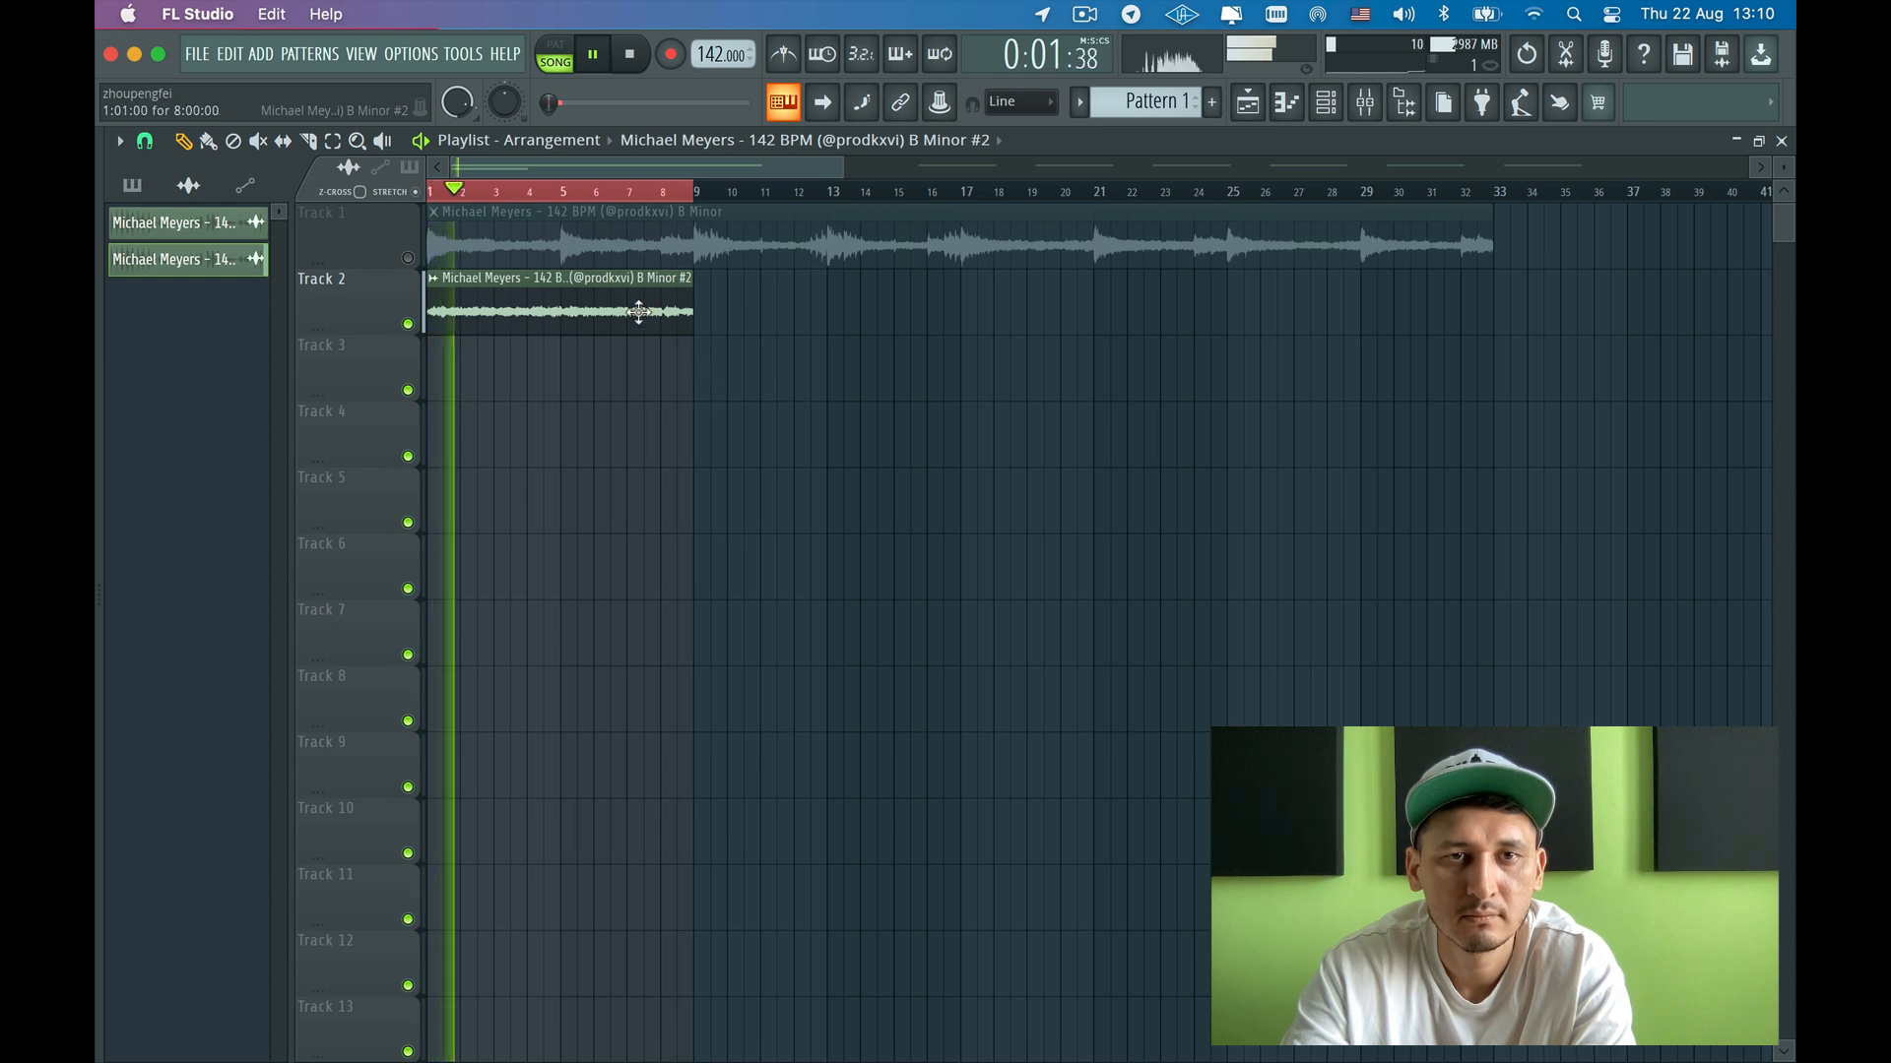
- Stretch the Track 2 clip to twice its length, ending at bar 17, and play back the looped section
scroll(662, 313, up, 5)
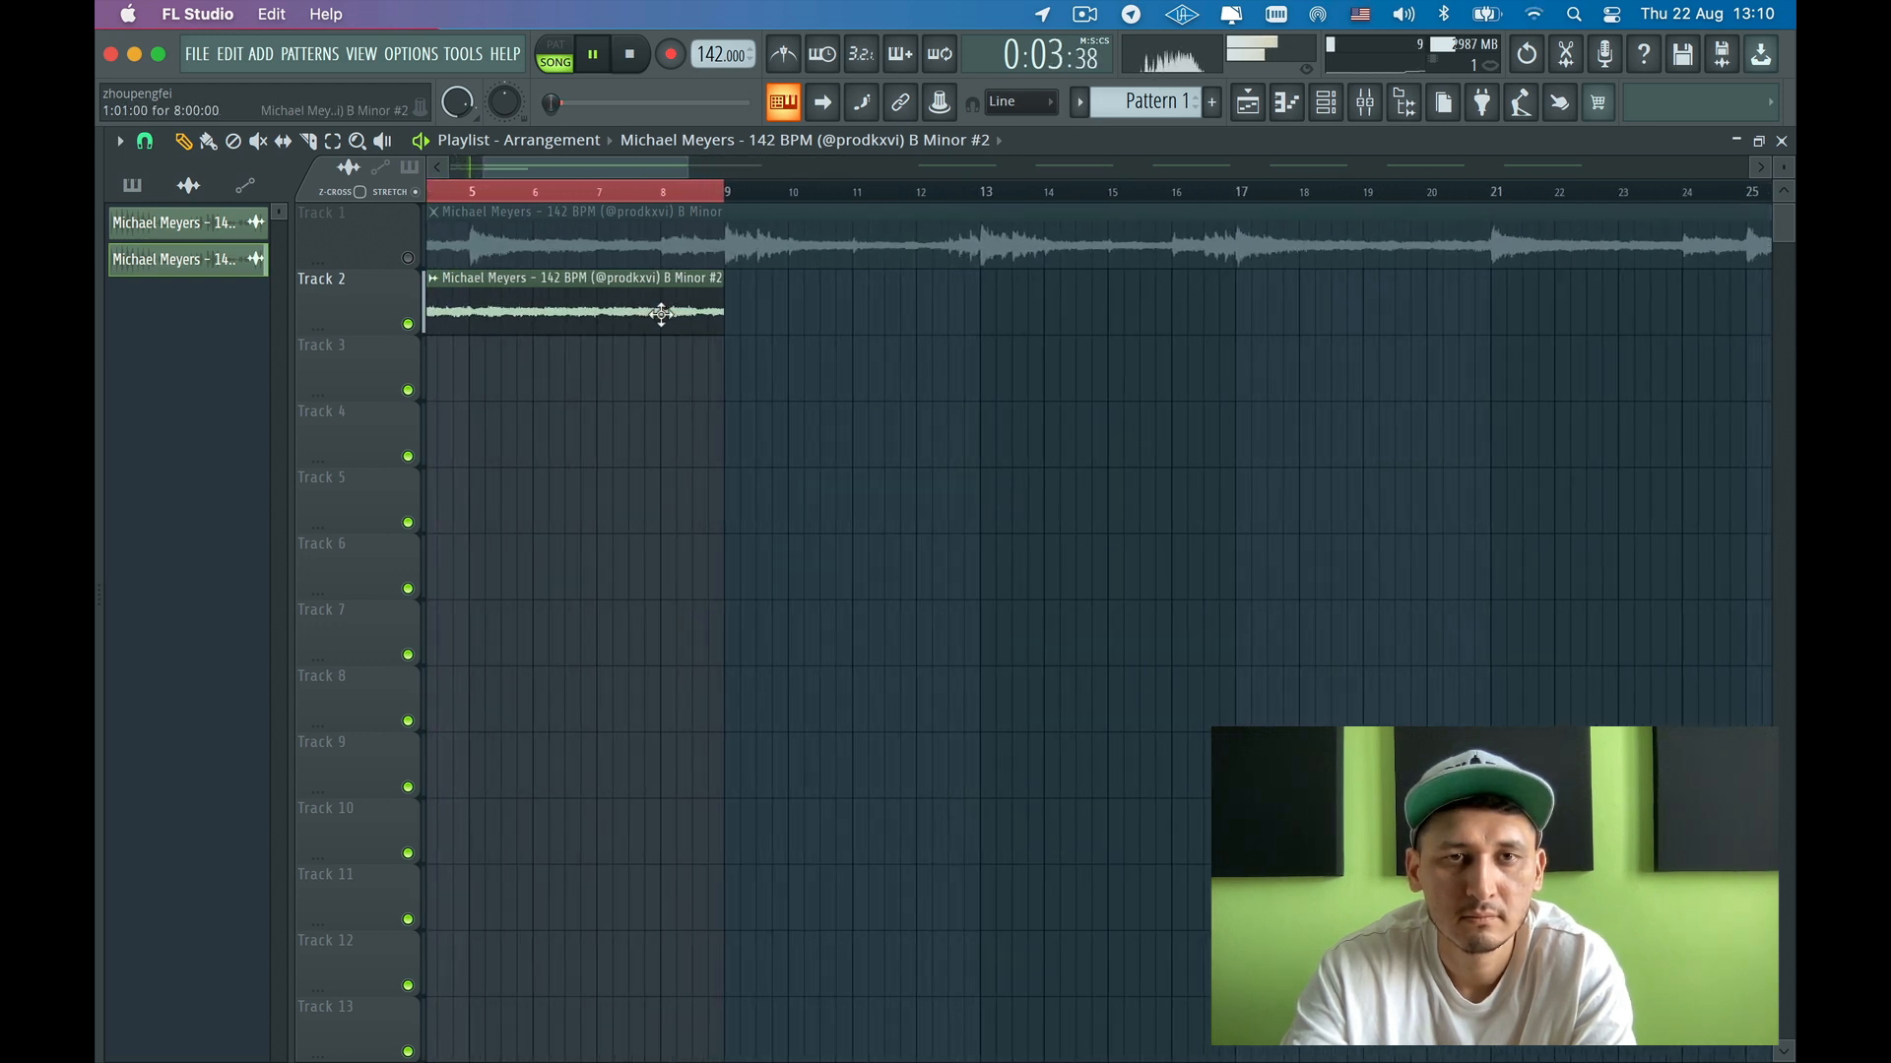
key(space)
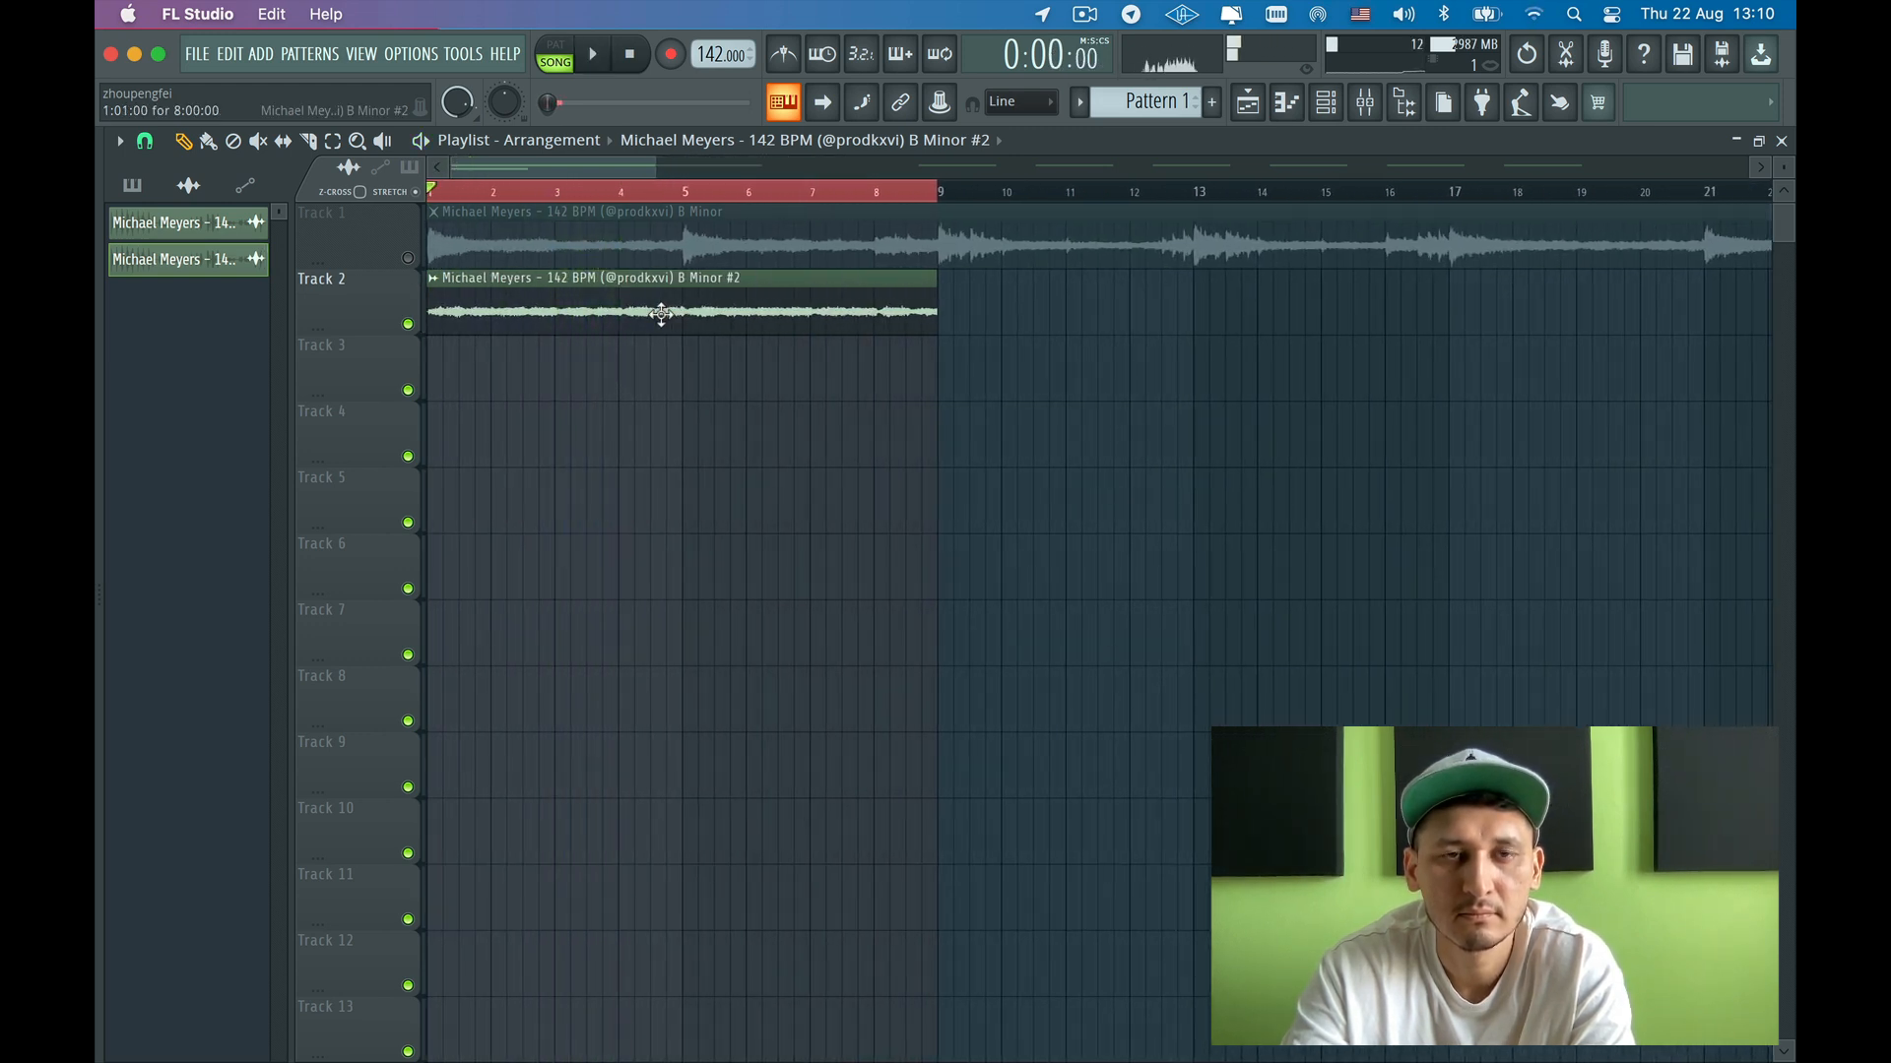
key(space)
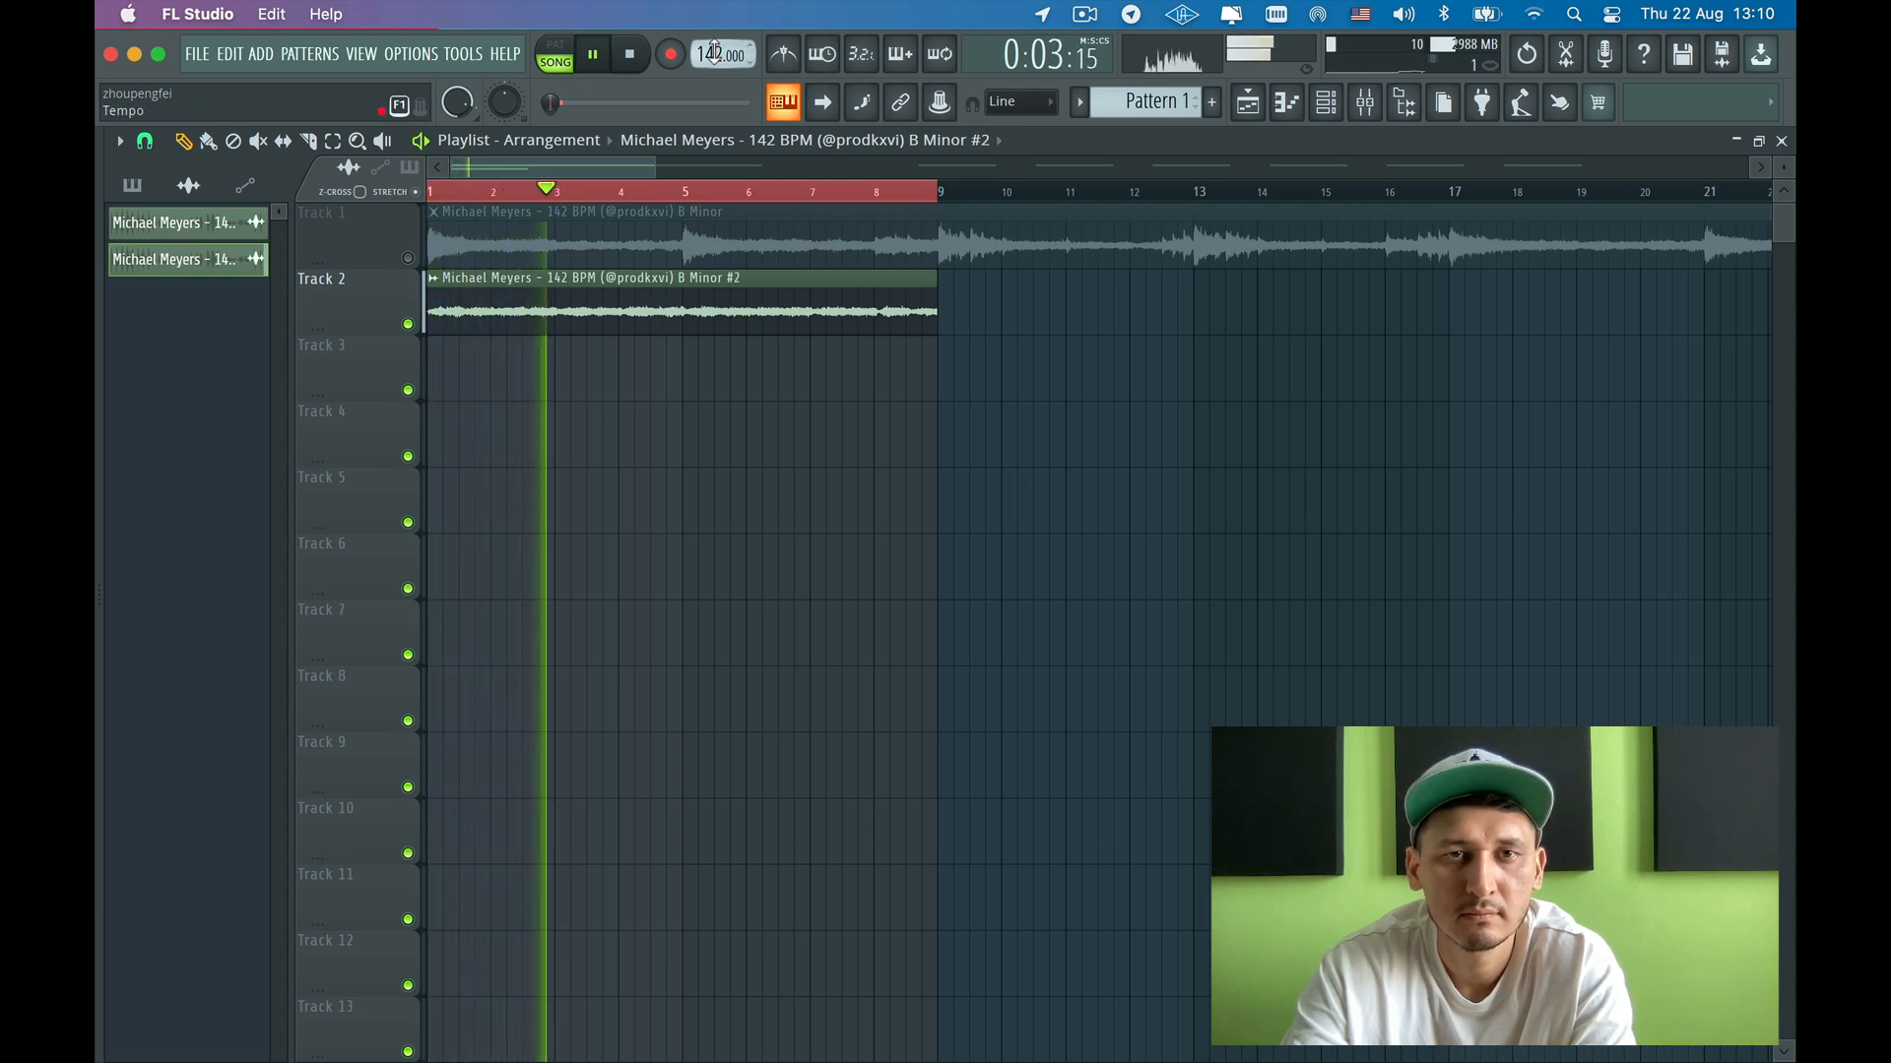
key(space)
scroll(726, 380, down, 3)
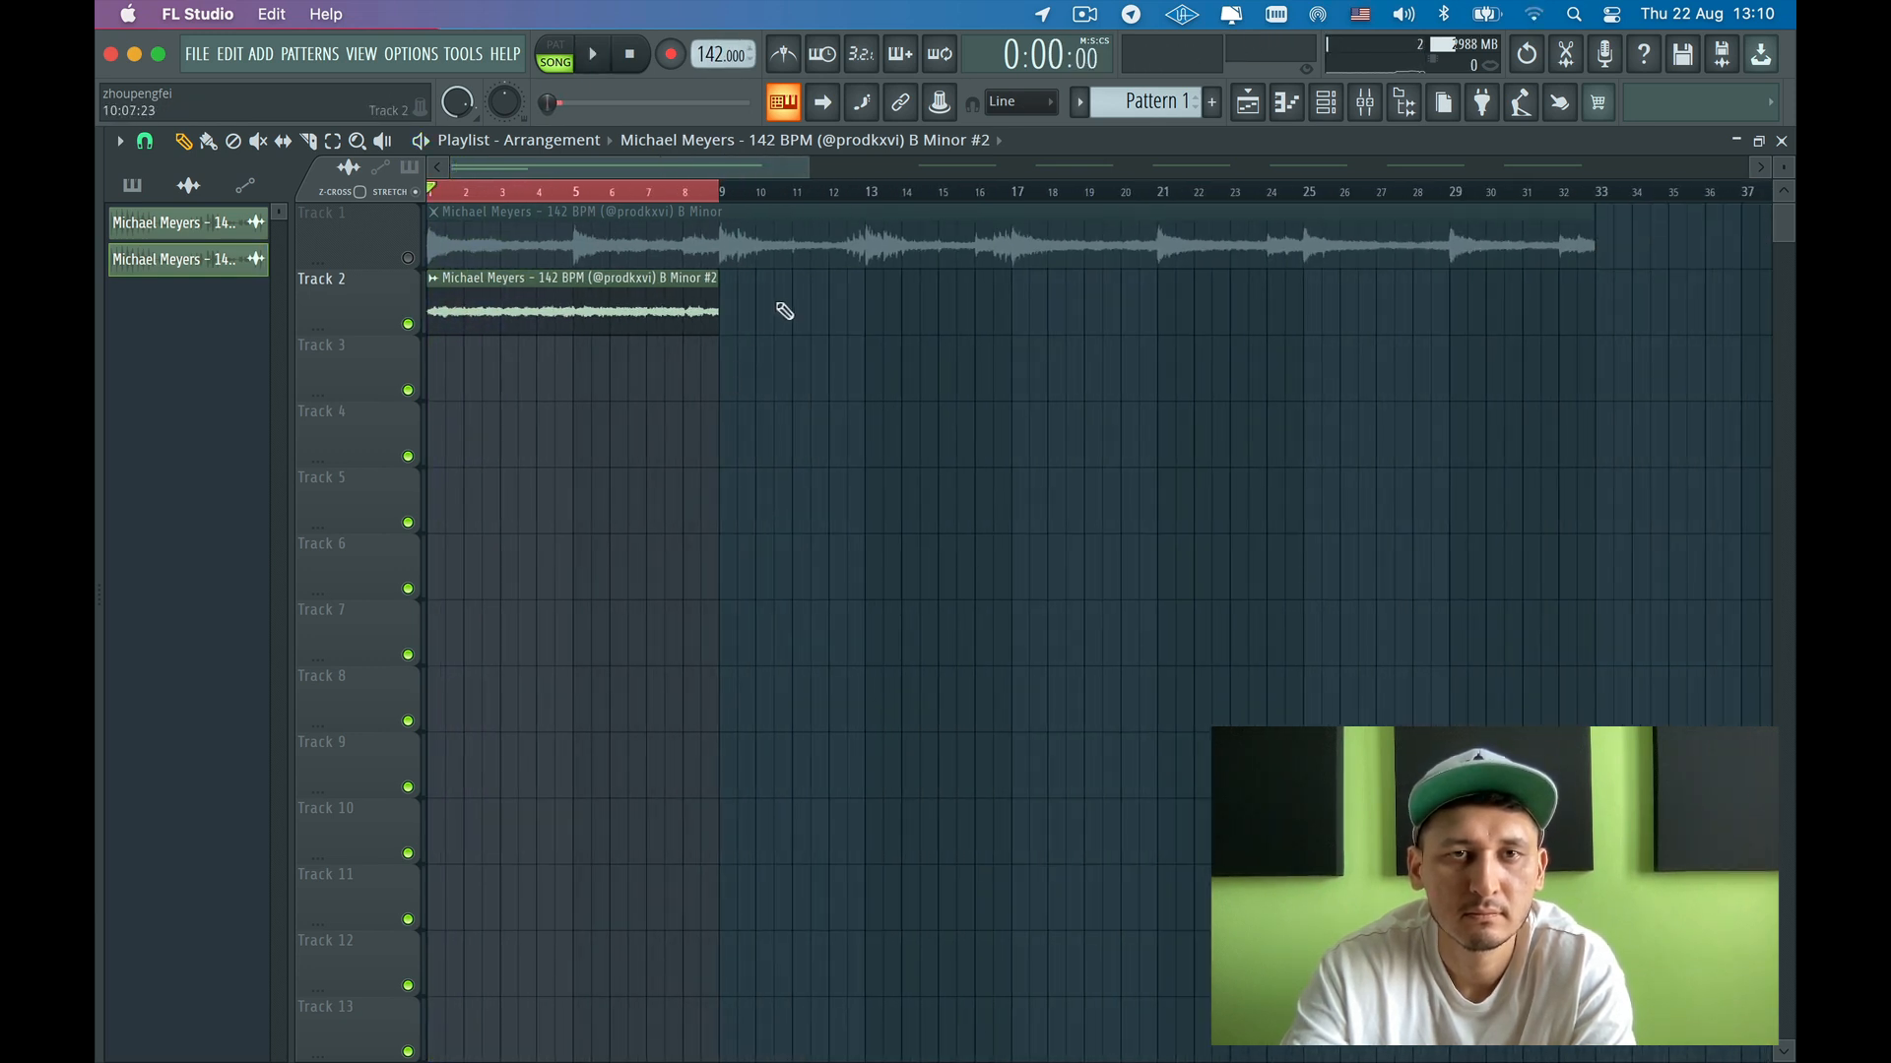
scroll(719, 332, down, 2)
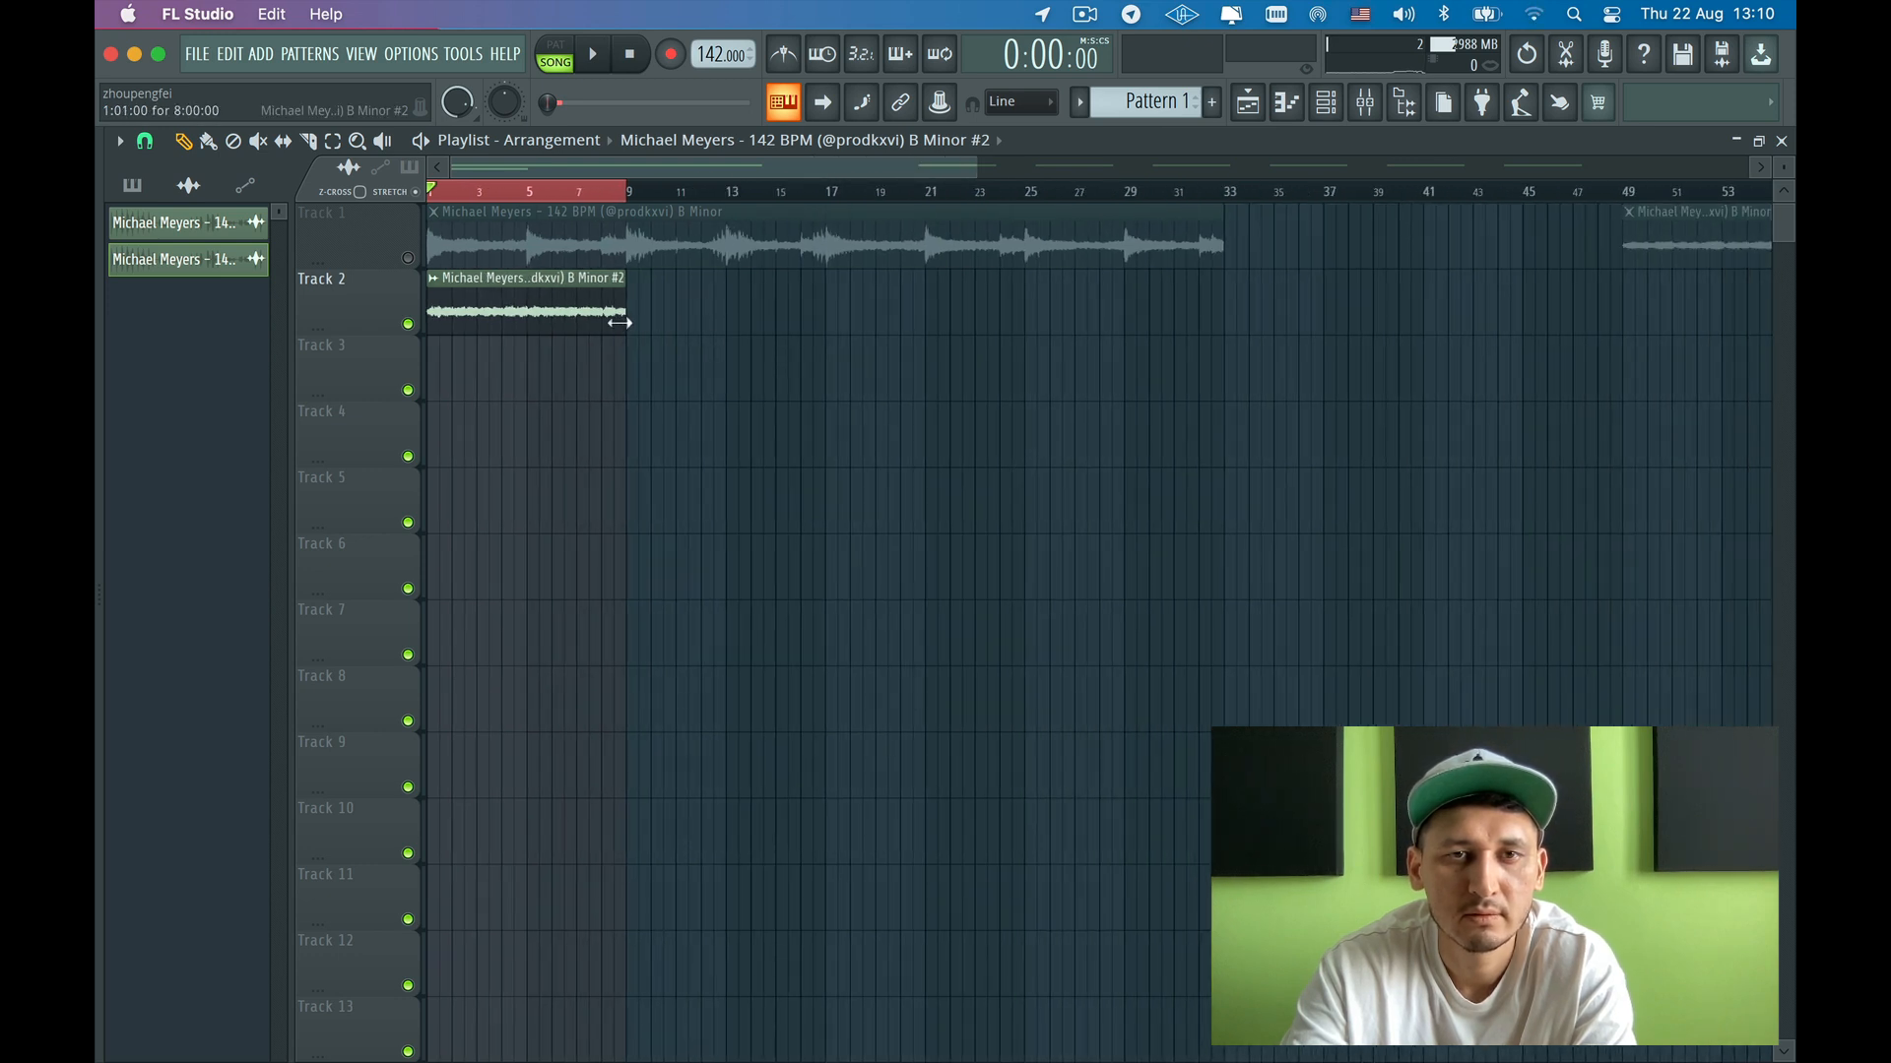
drag(619, 322, 832, 322)
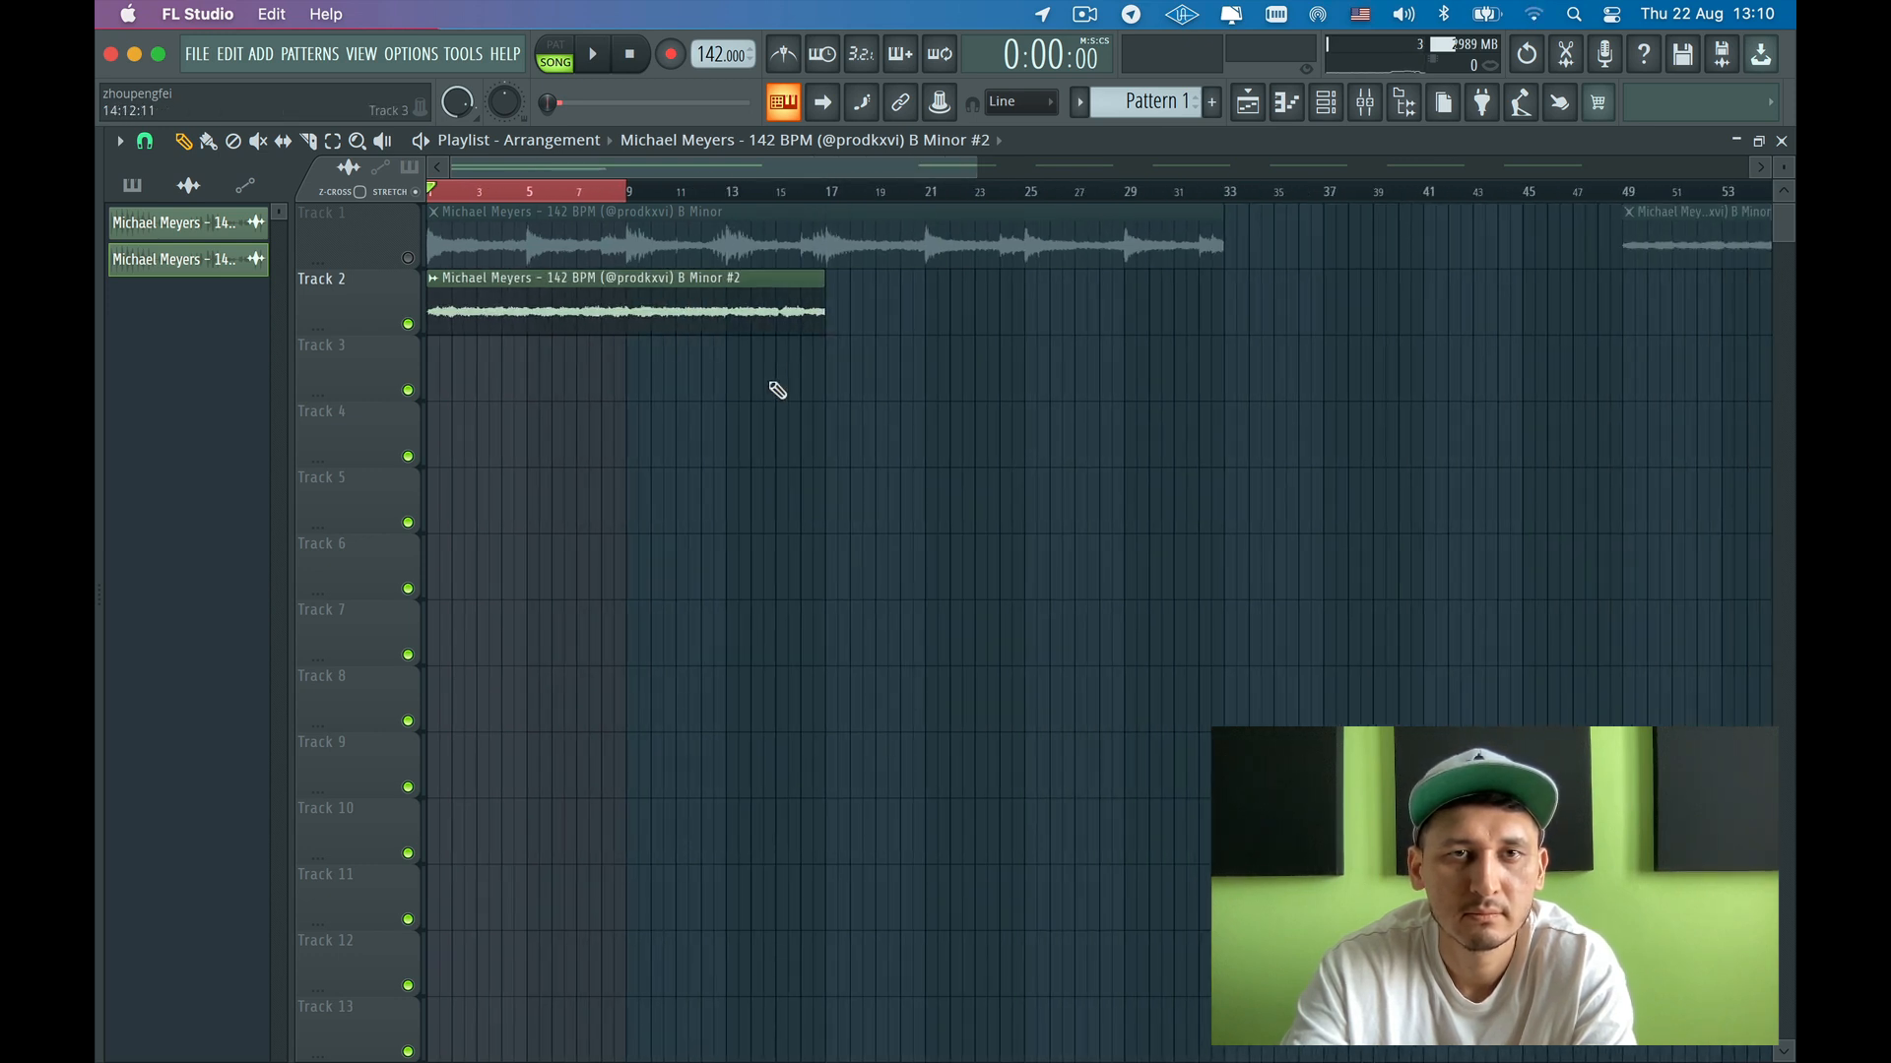
key(space)
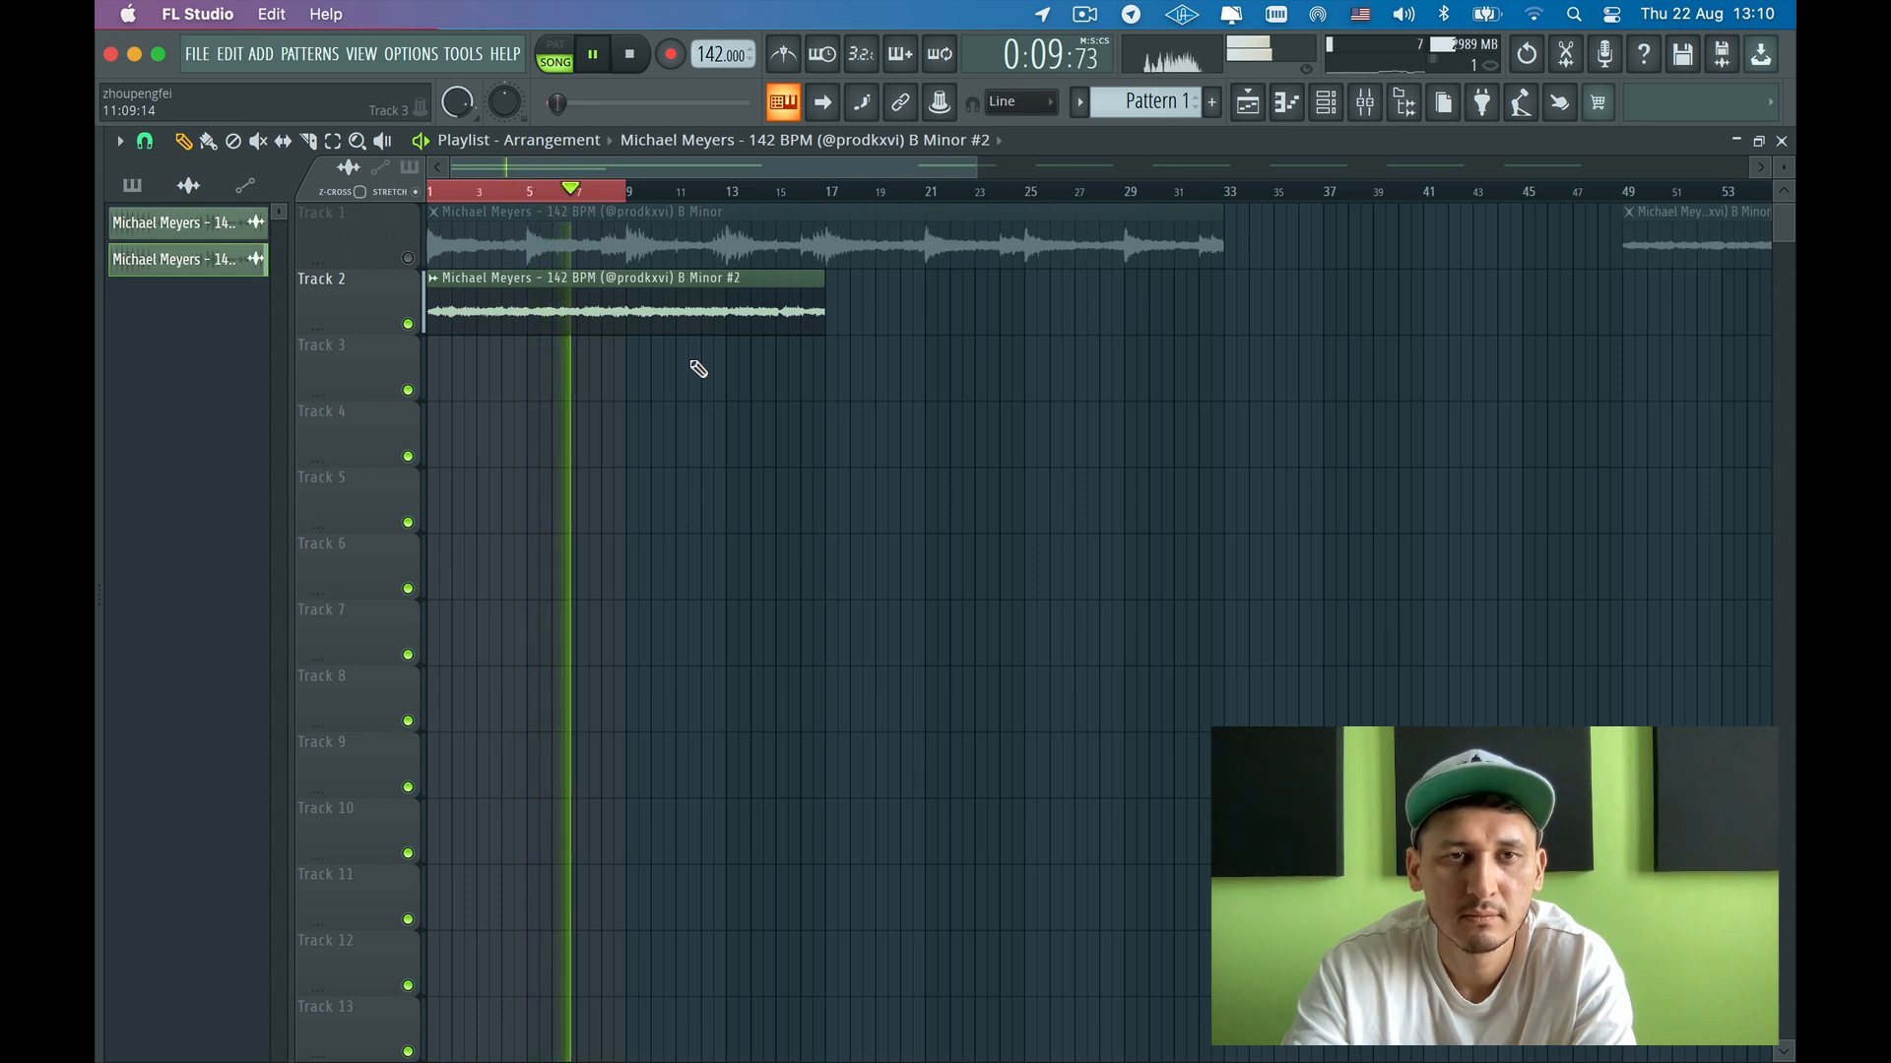
- Undo the last resize of the Track 2 clip and play the eight-bar loop again
key(space)
key(space)
key(ctrl+z)
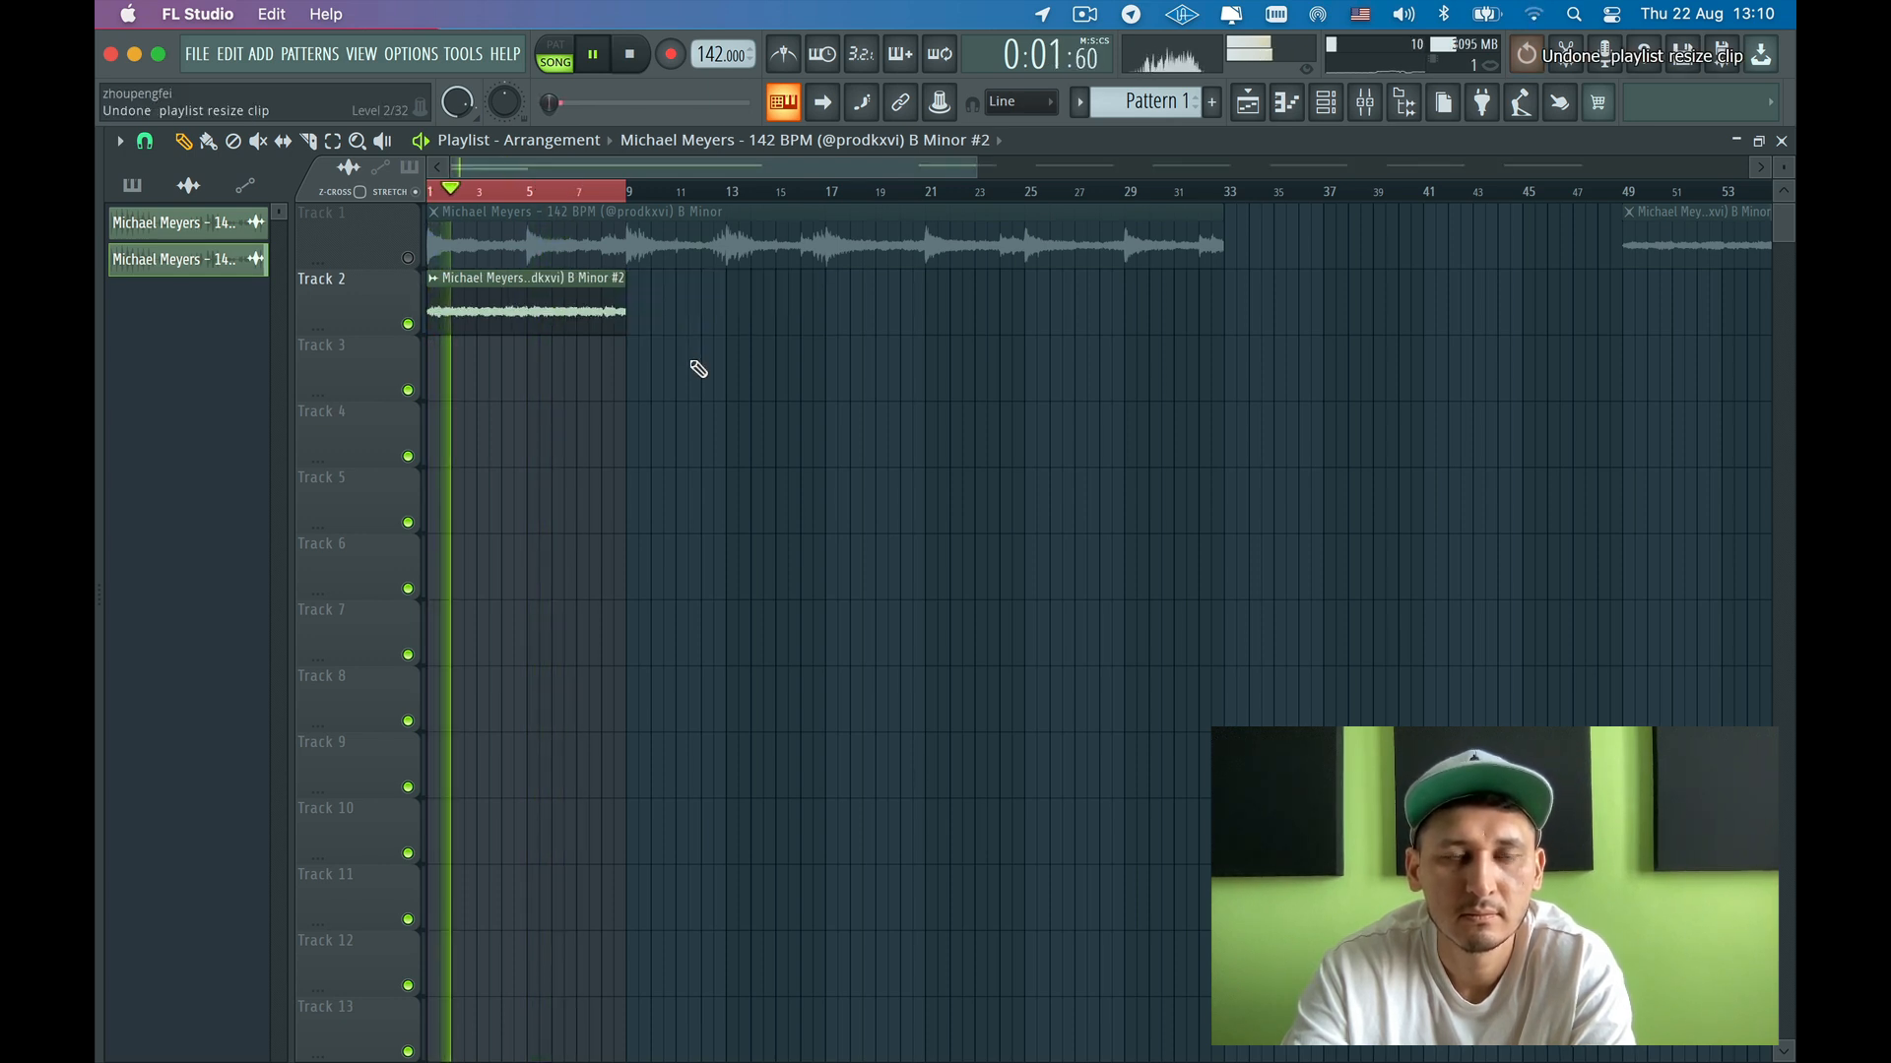
key(space)
key(space)
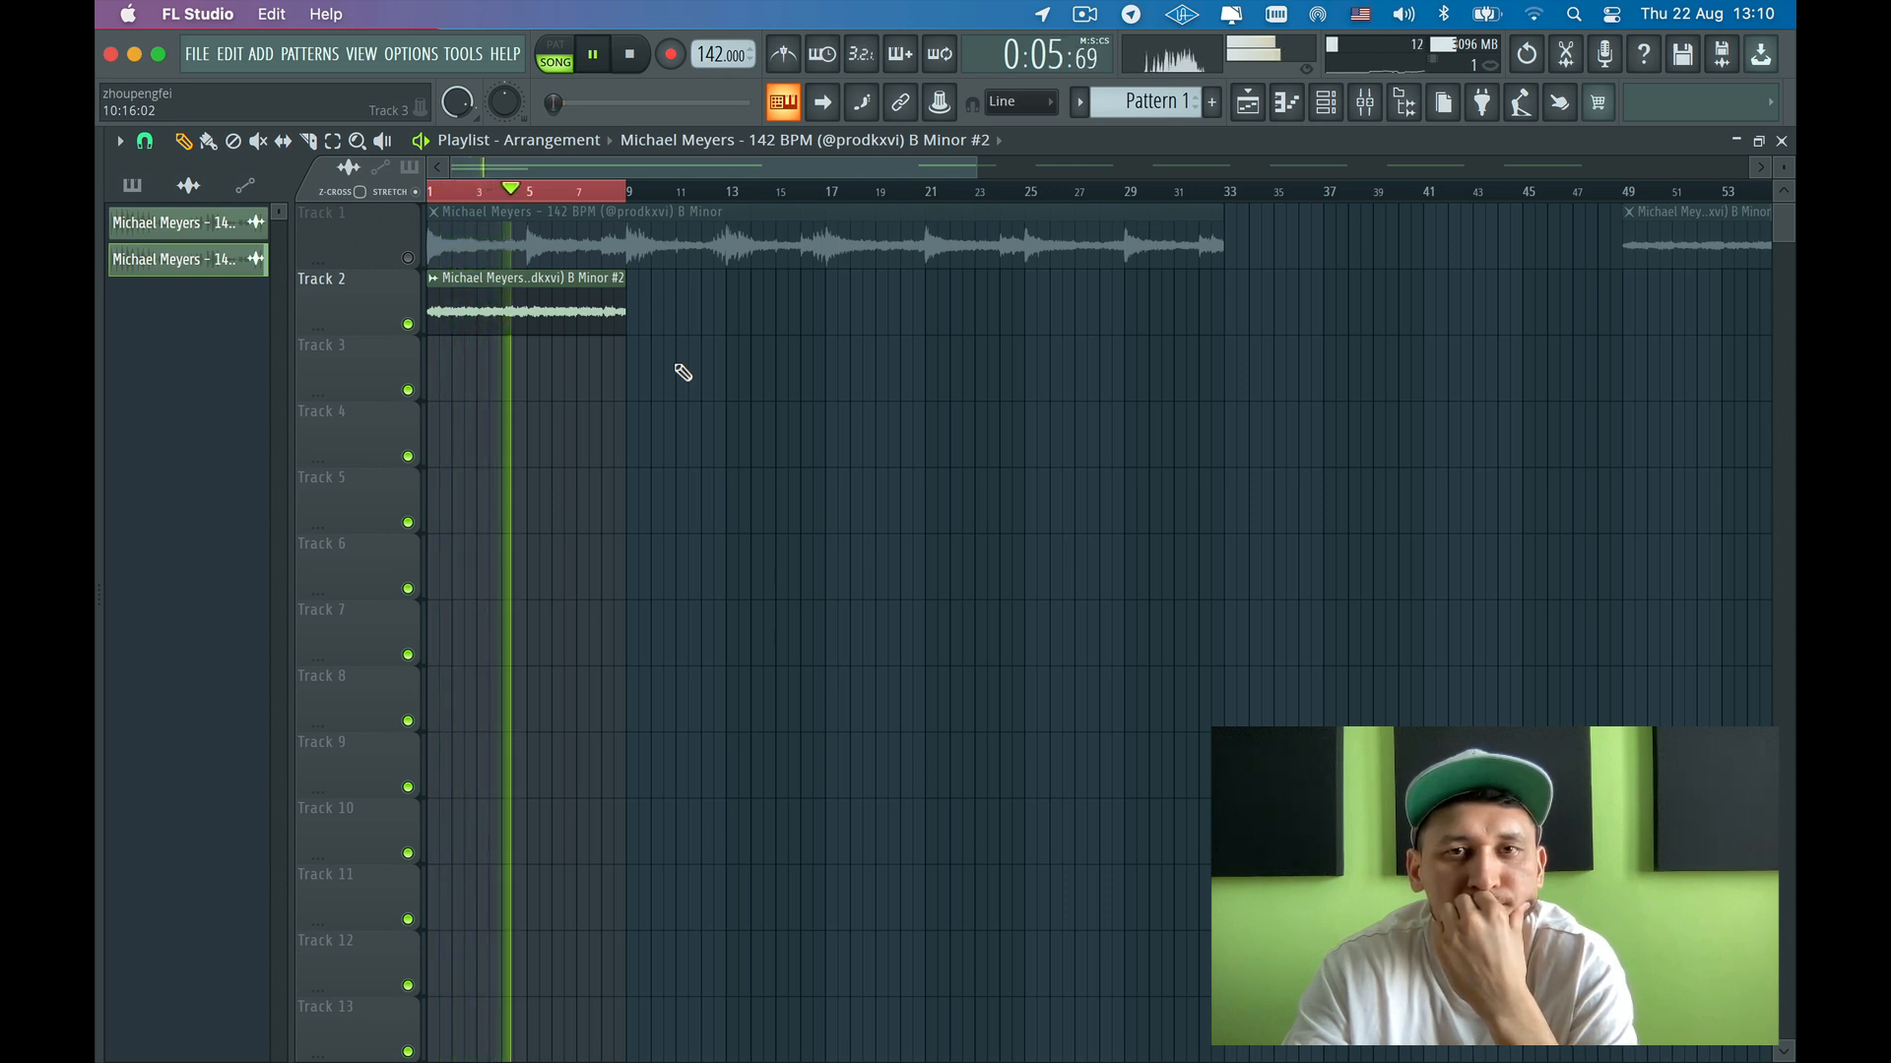
- Set the project tempo to 176 BPM and listen to the looped Track 2 clip with the metronome on
scroll(683, 372, down, 5)
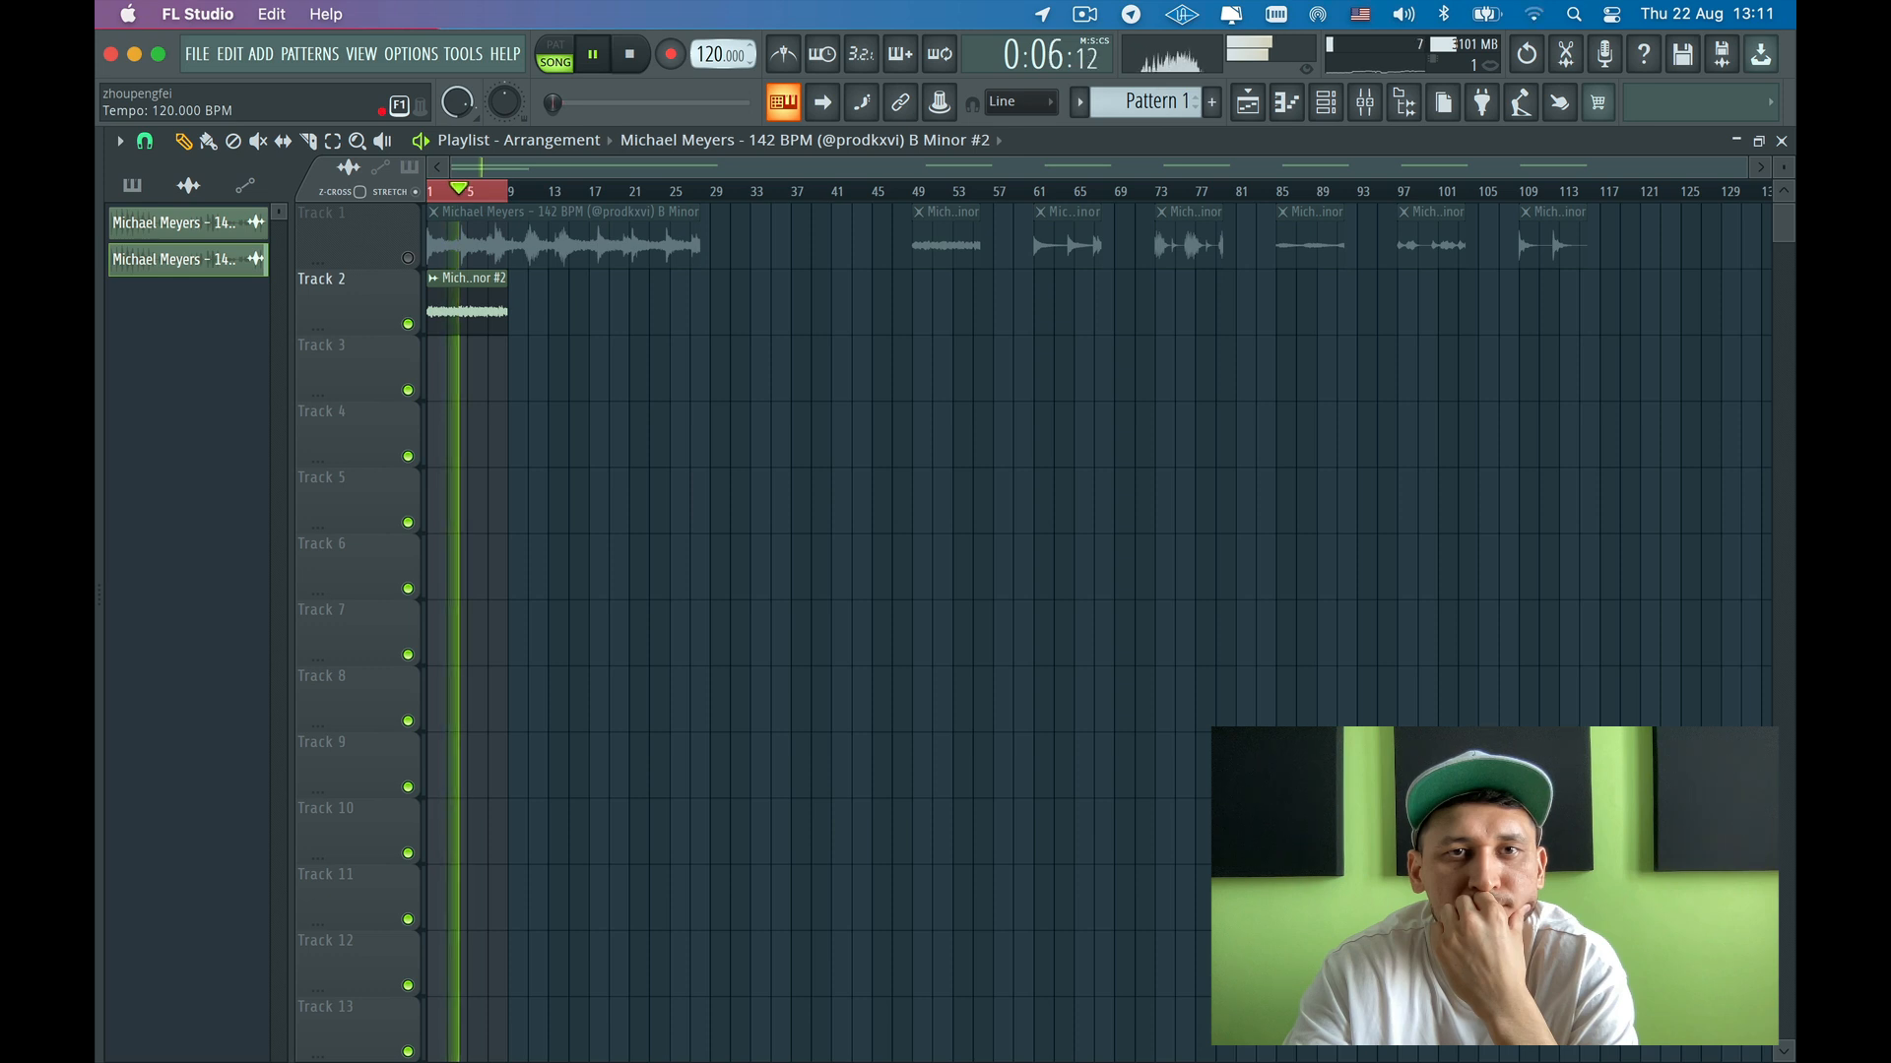
drag(714, 54, 714, 39)
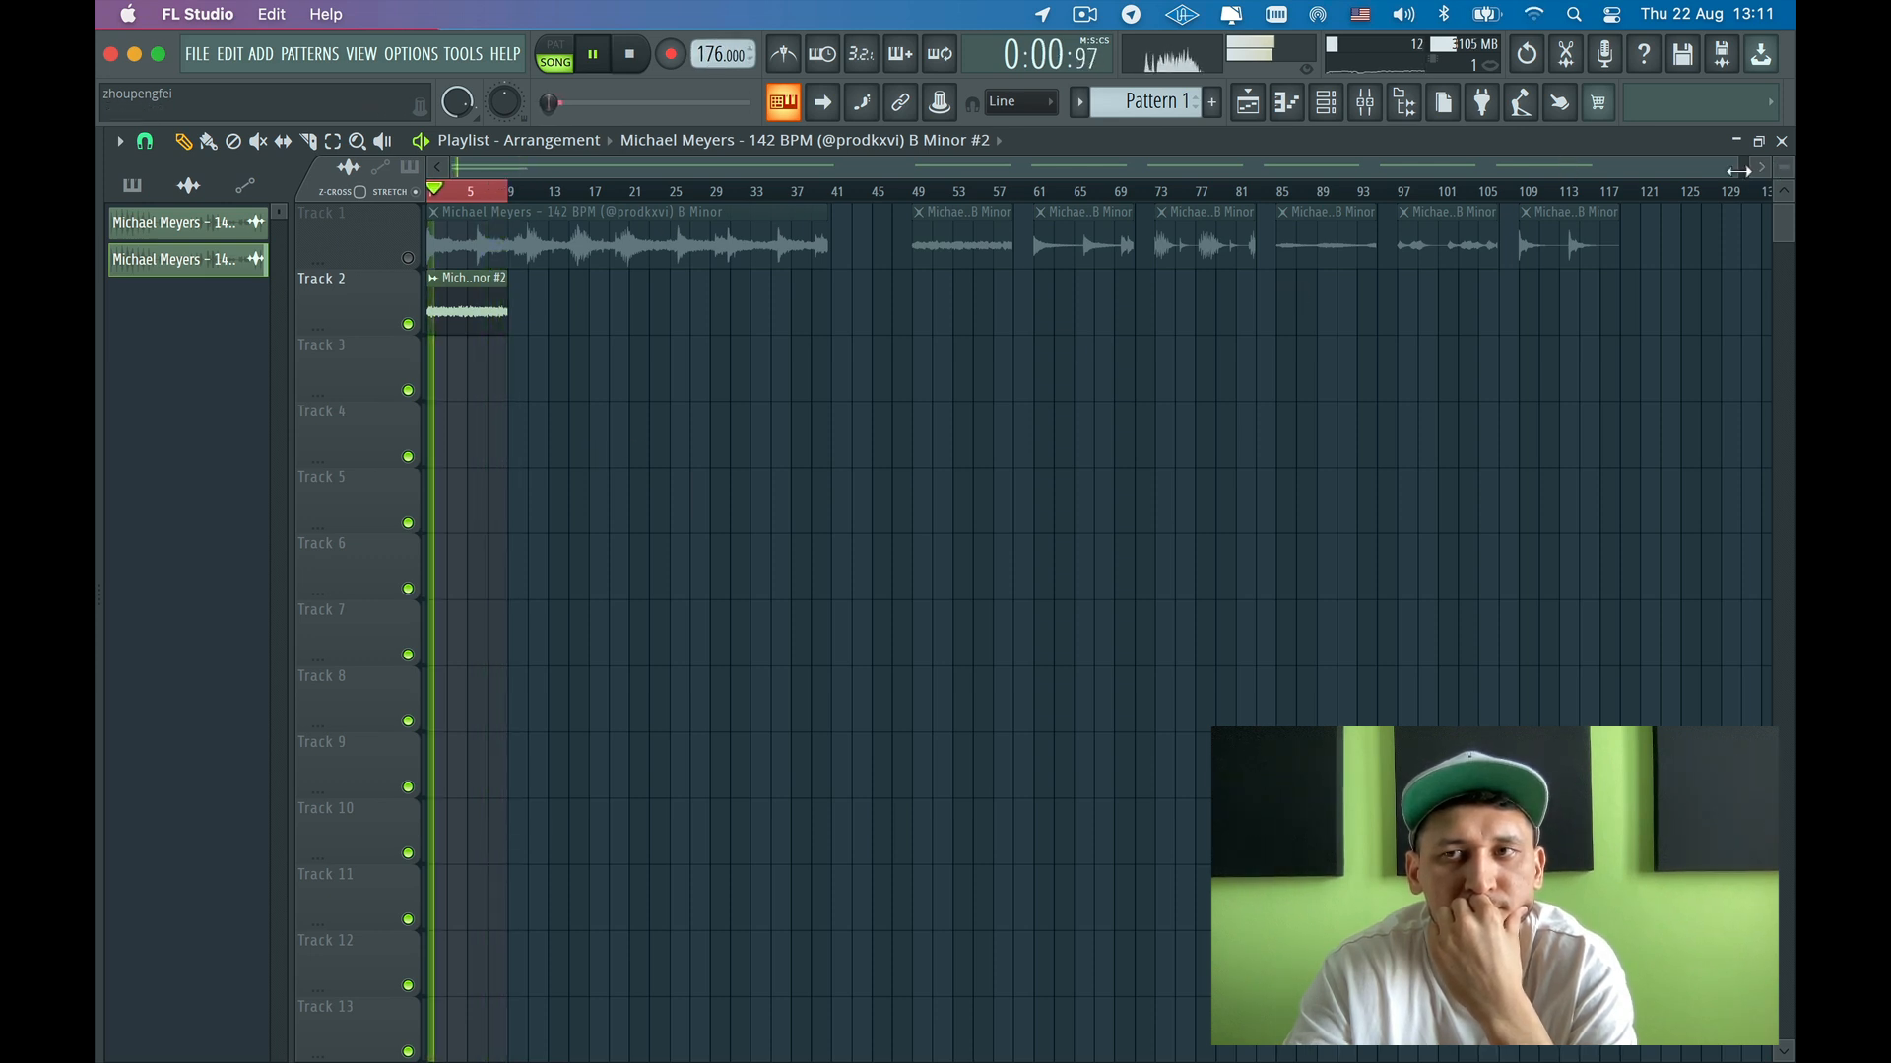
drag(1738, 170, 698, 169)
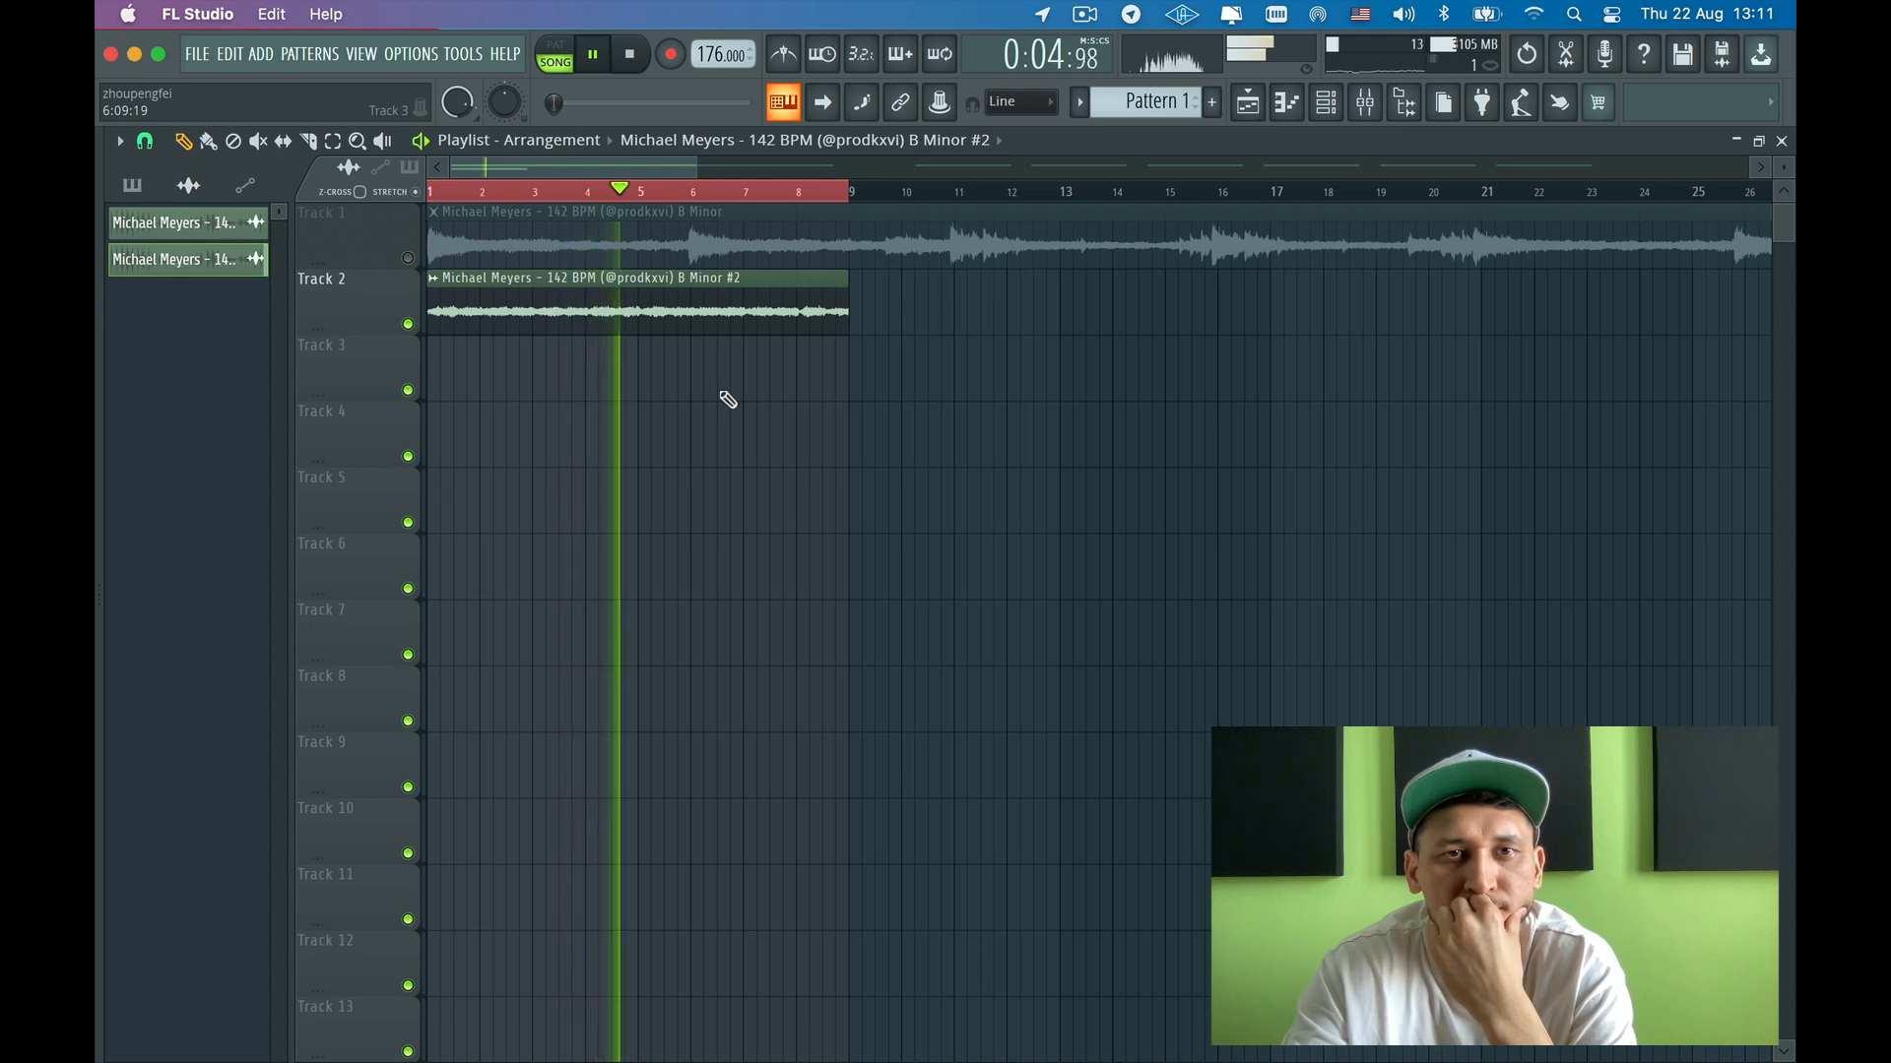
key(super+m)
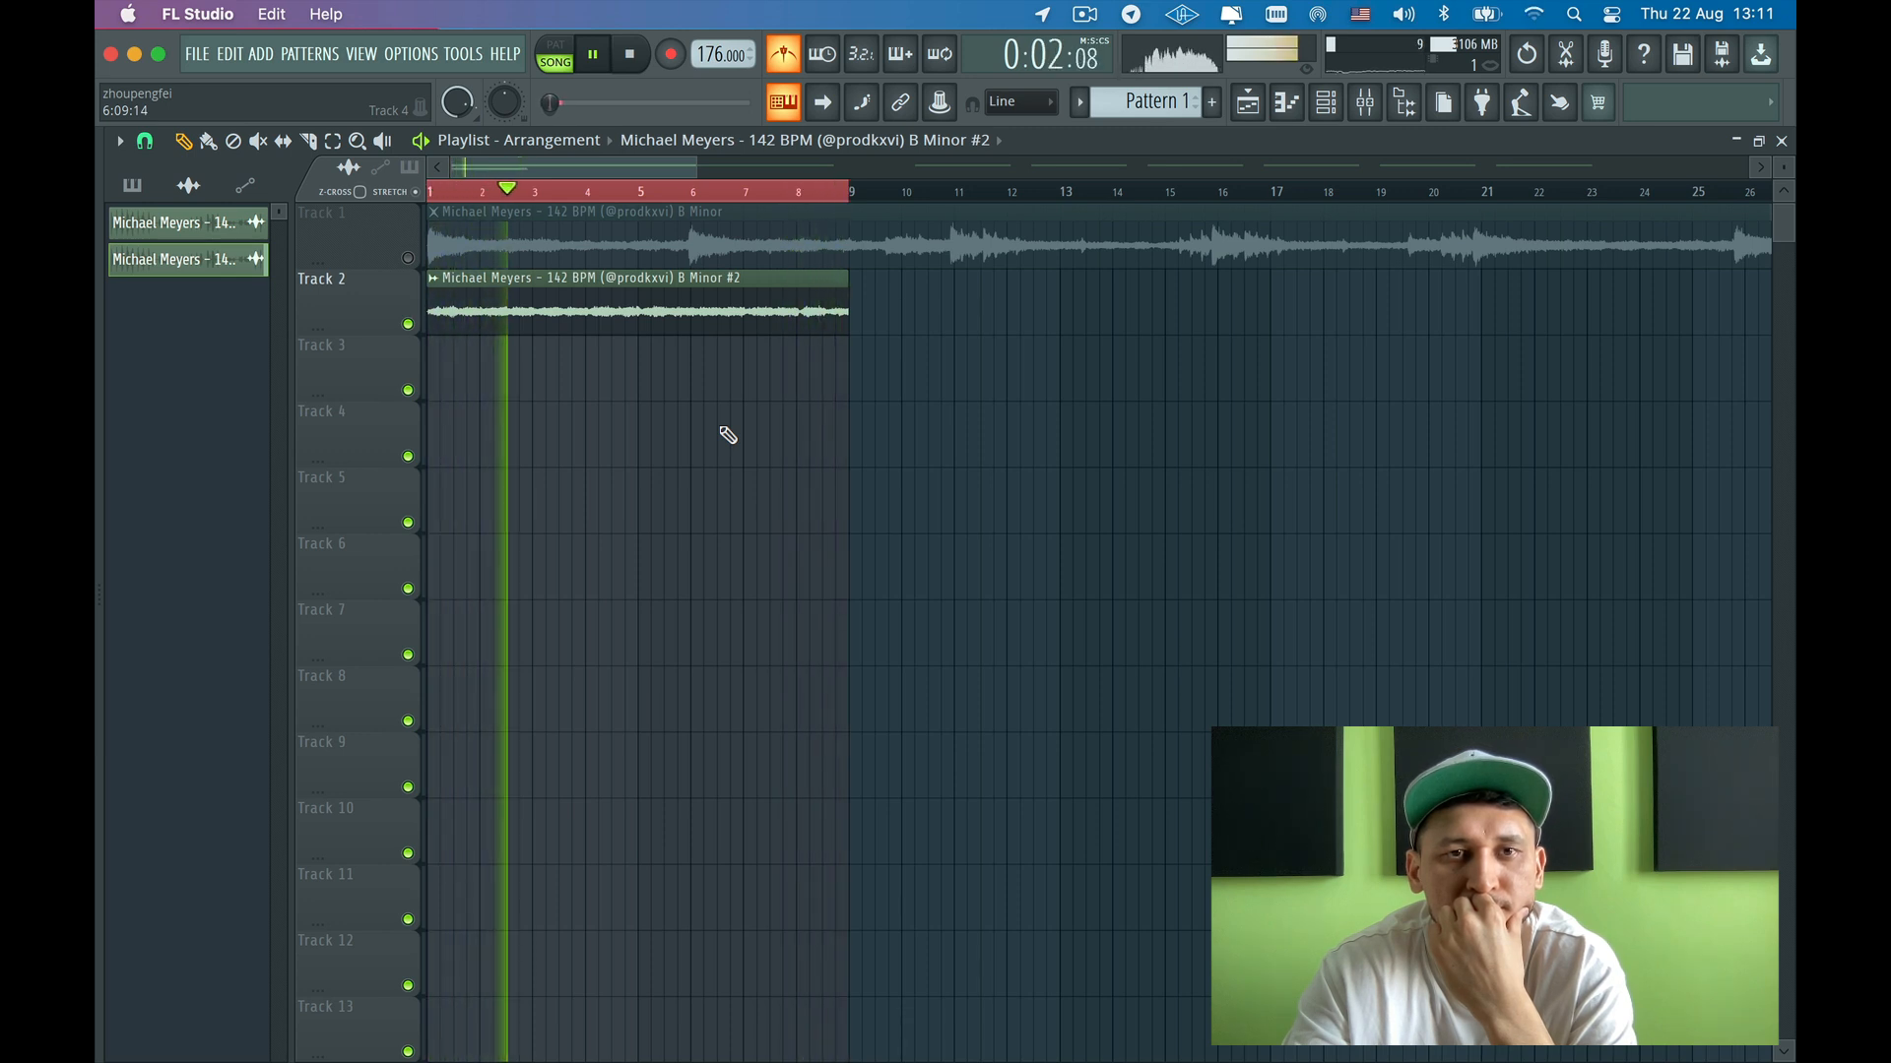
- Shift the Track 2 clip's time-stretching pitch up by 300 cents and listen to it in the loop
double_click(694, 290)
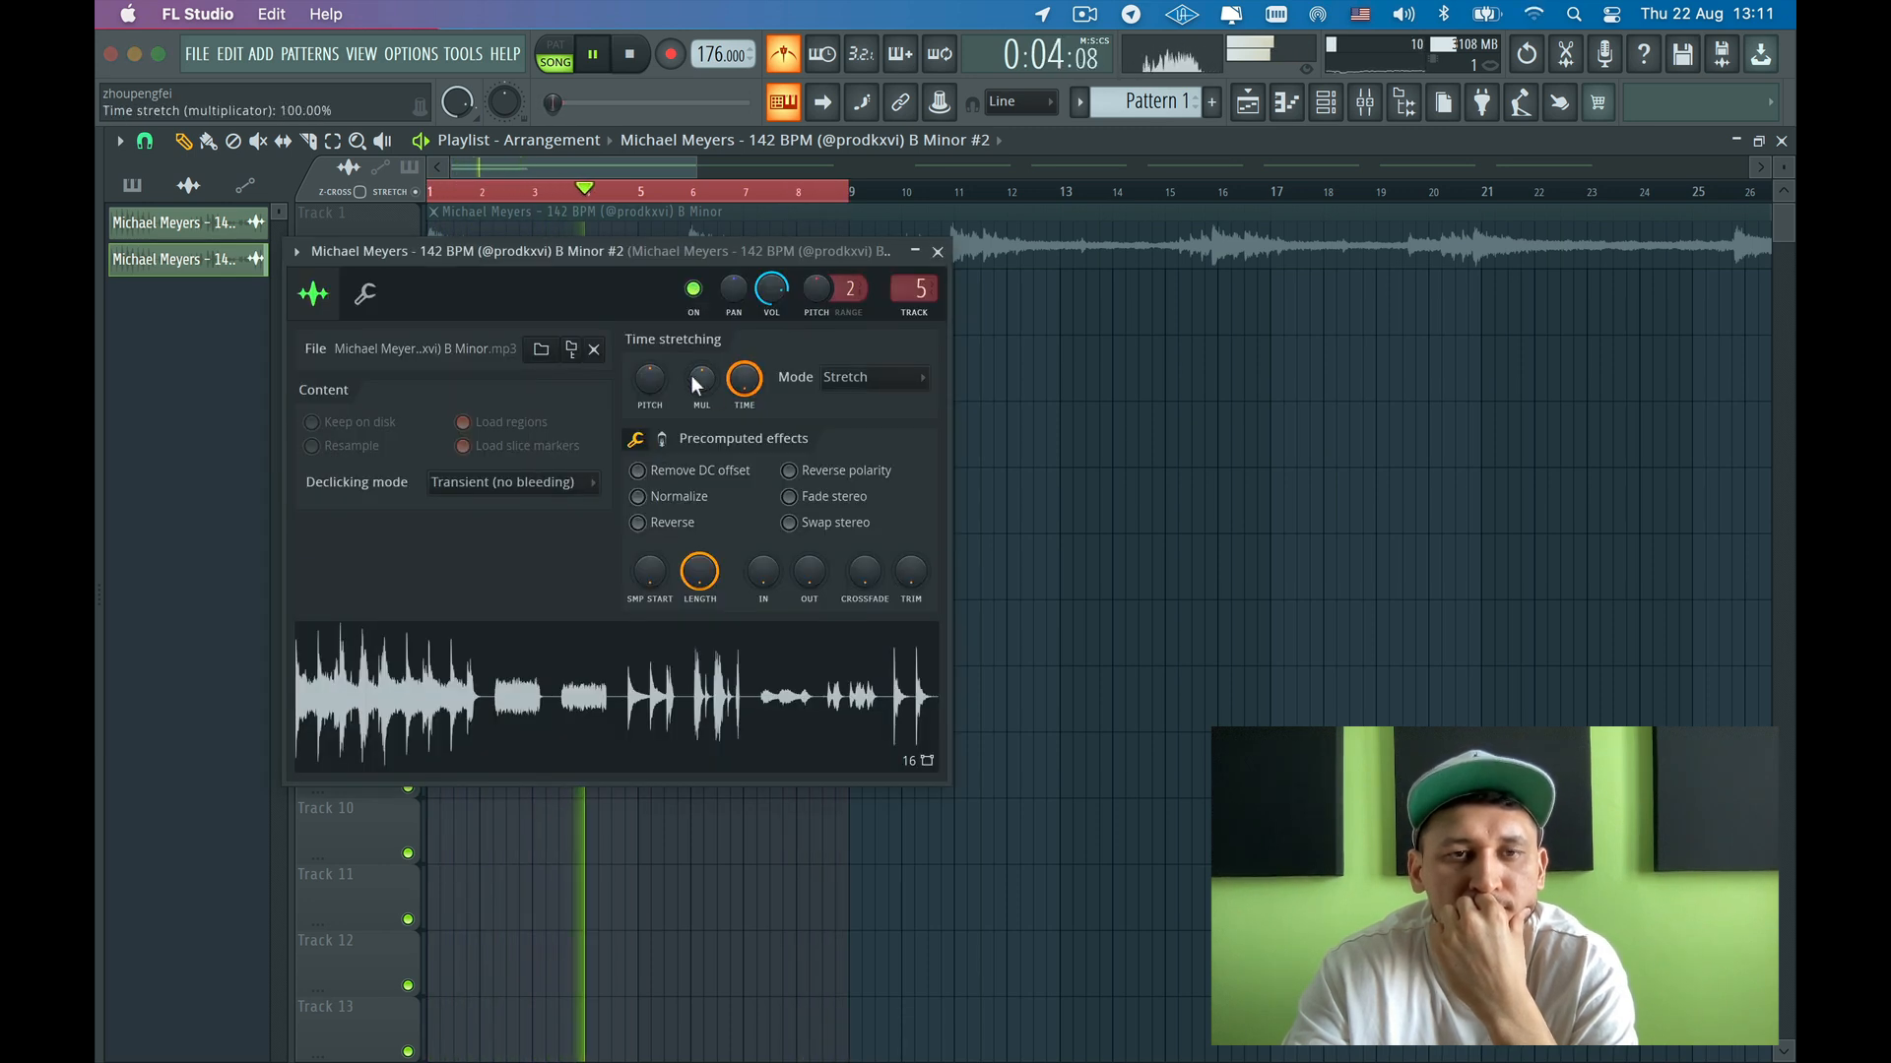
mouse_move(649, 380)
mouse_down()
mouse_move(650, 282)
mouse_move(650, 355)
mouse_up()
key(space)
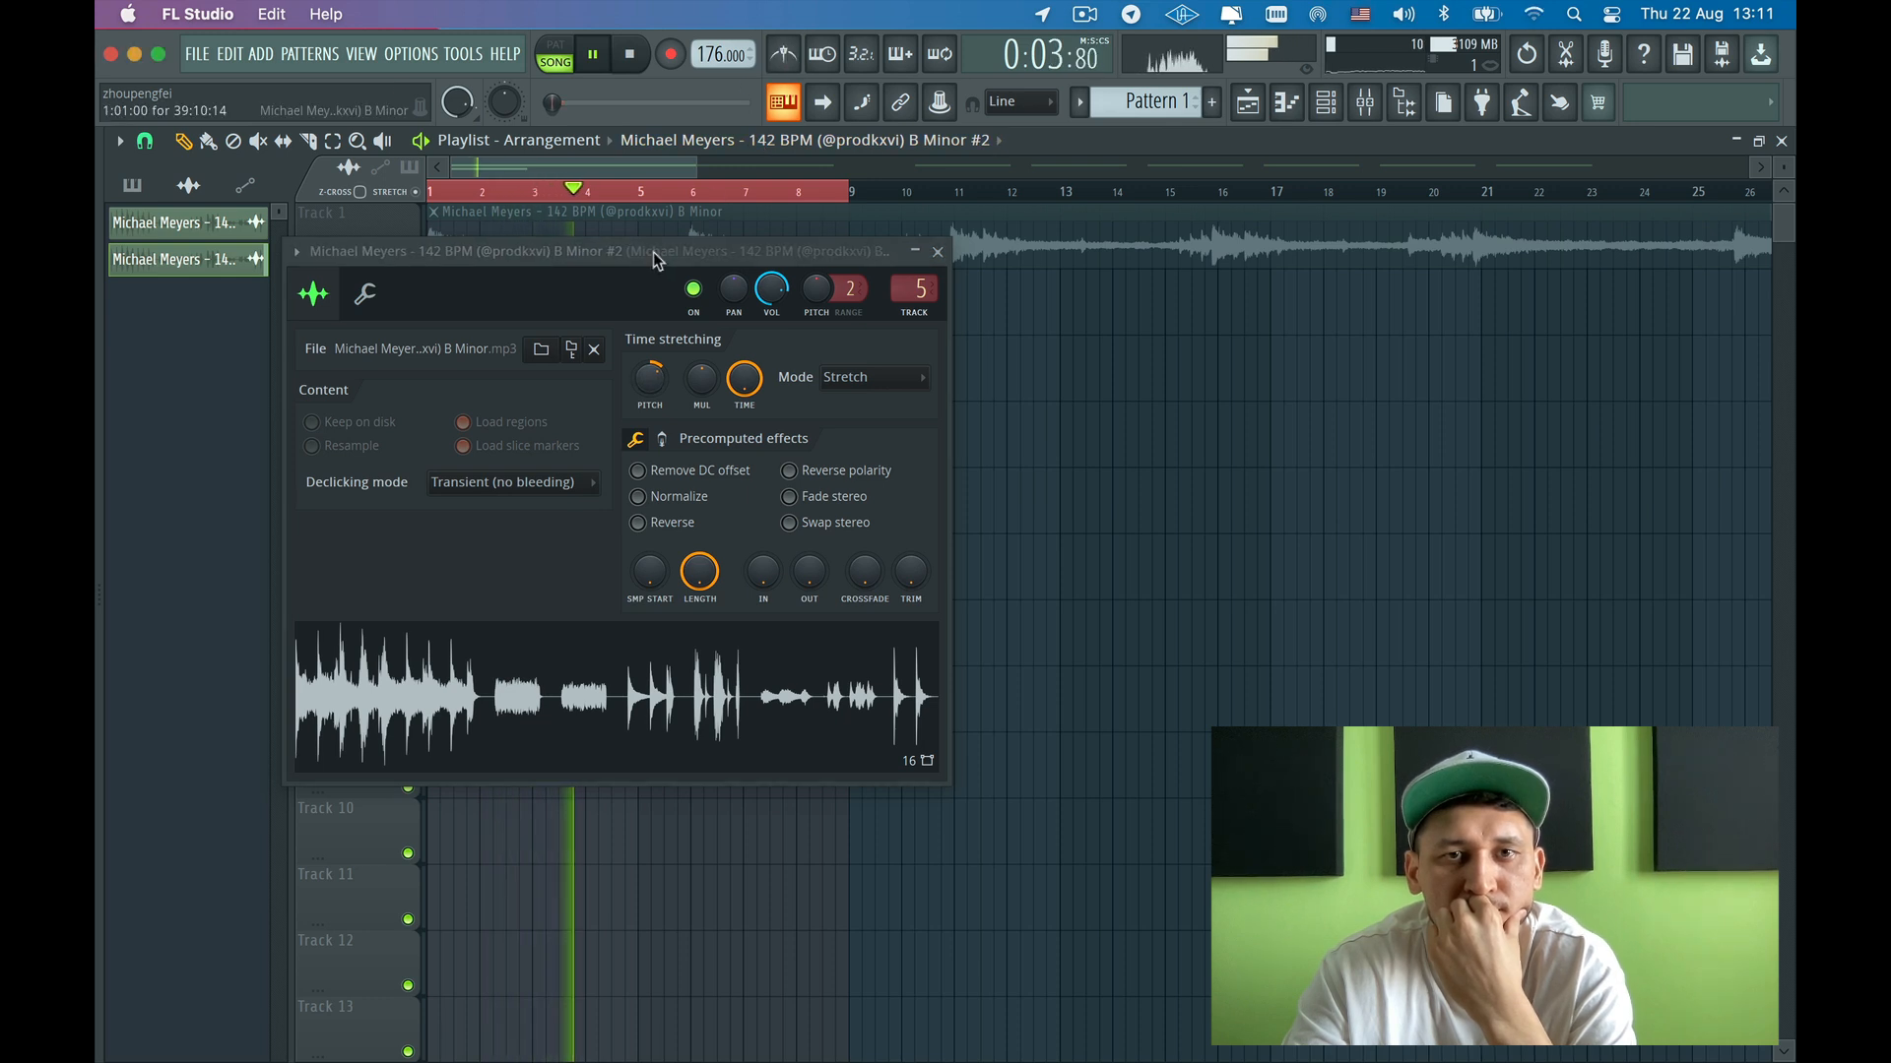
drag(653, 251, 1207, 294)
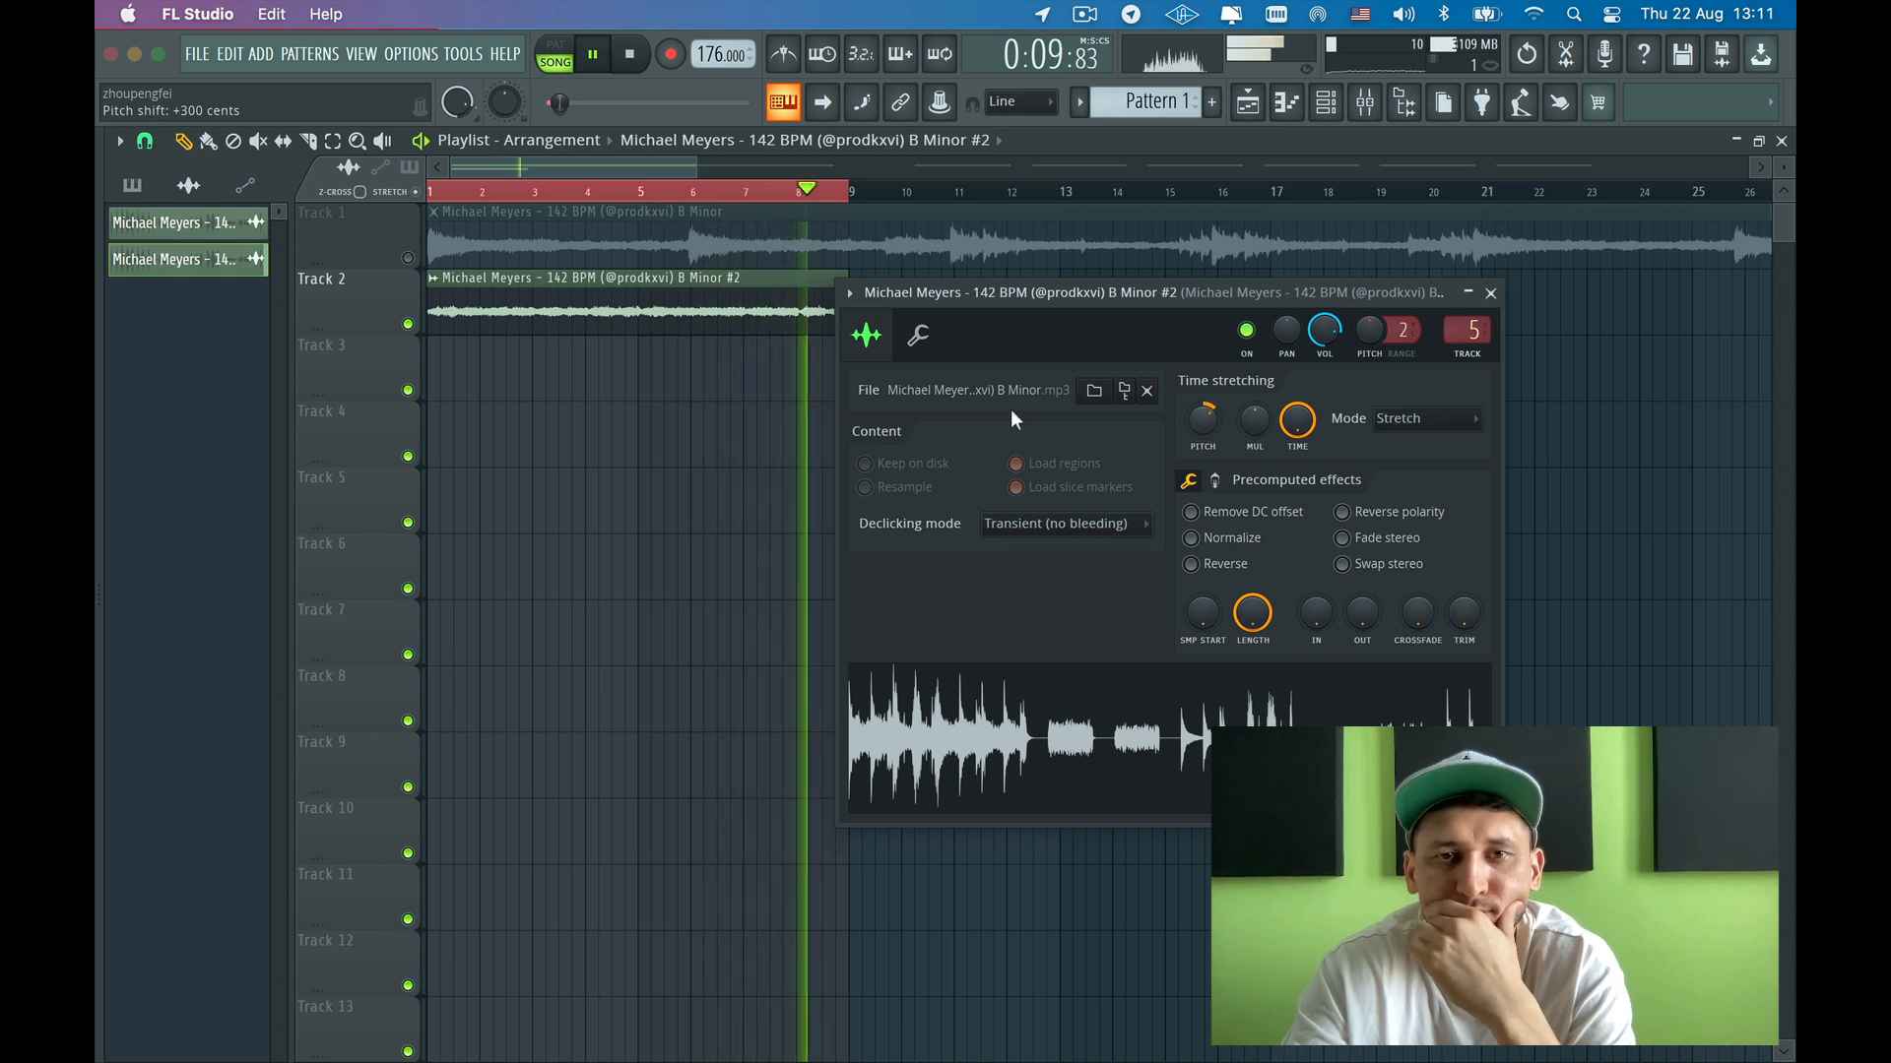
- Audition notes D5 and C5 on the Track 2 clip's channel keyboard, replay the loop and close the channel settings
click(923, 342)
key(space)
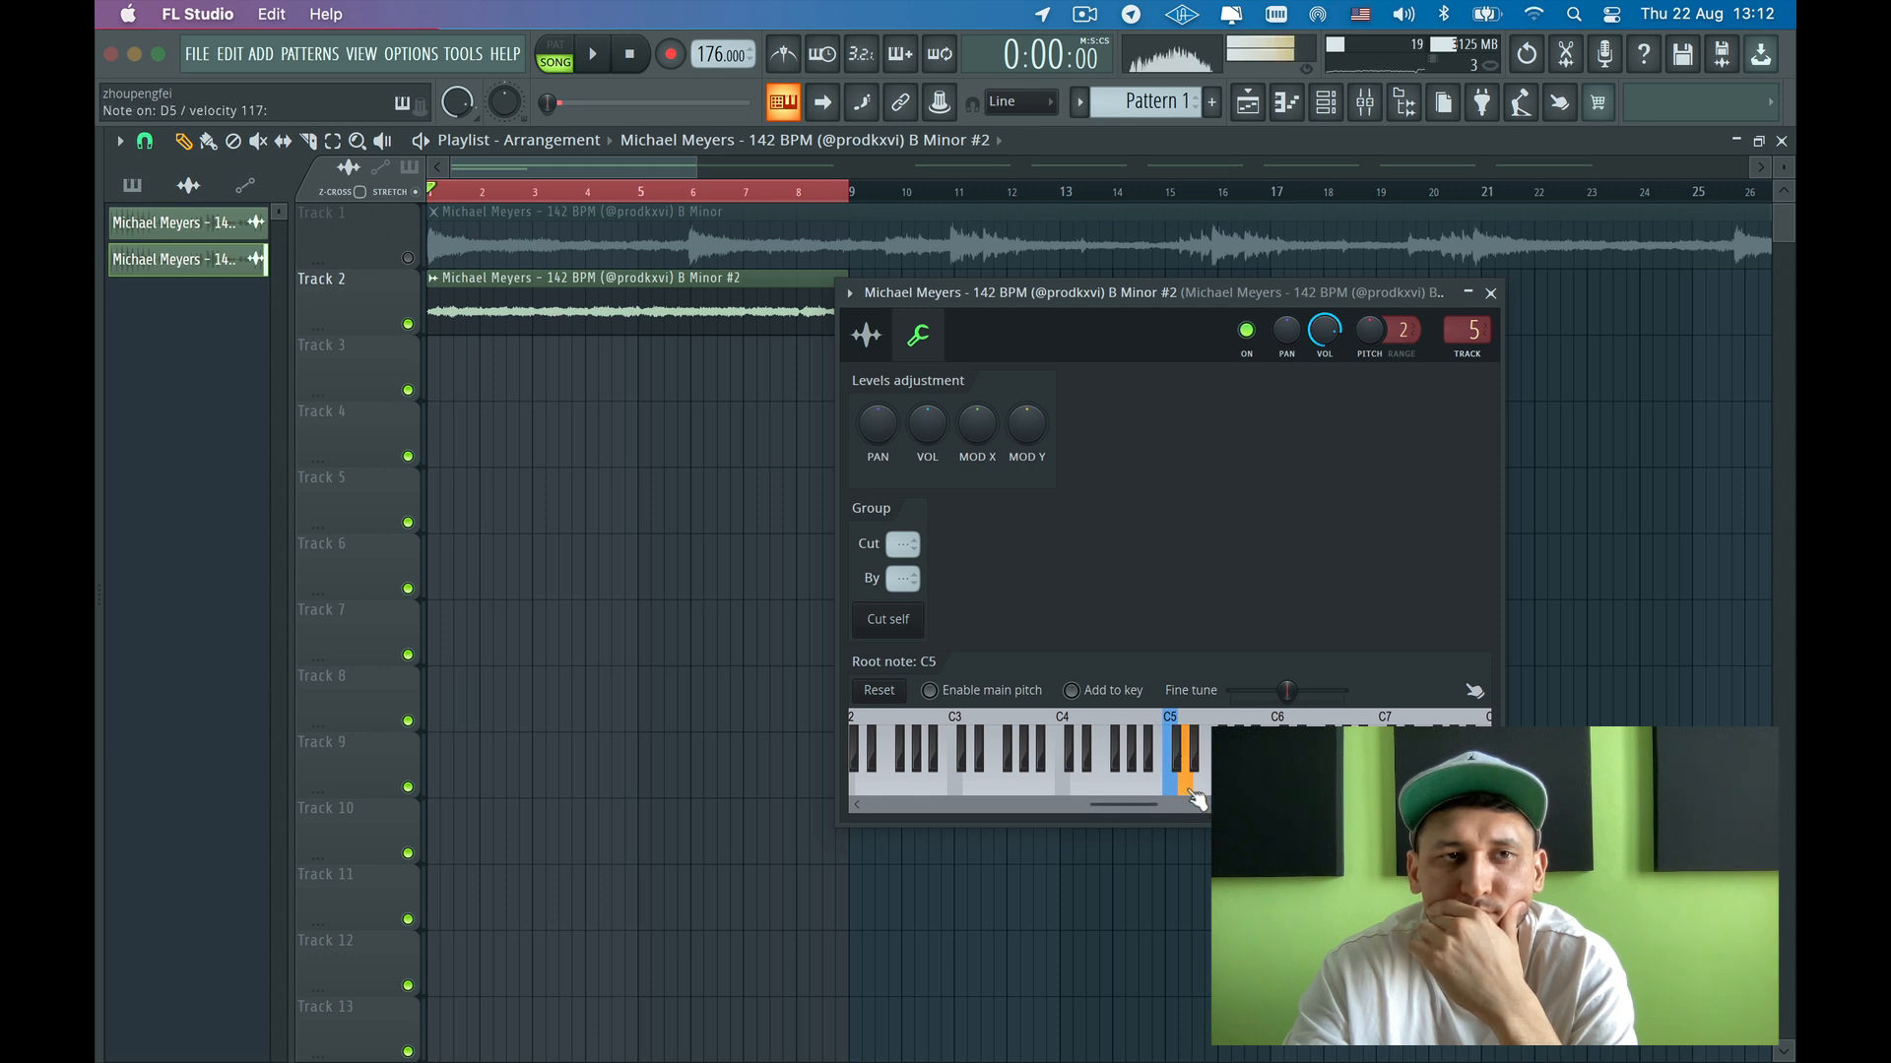
key(space)
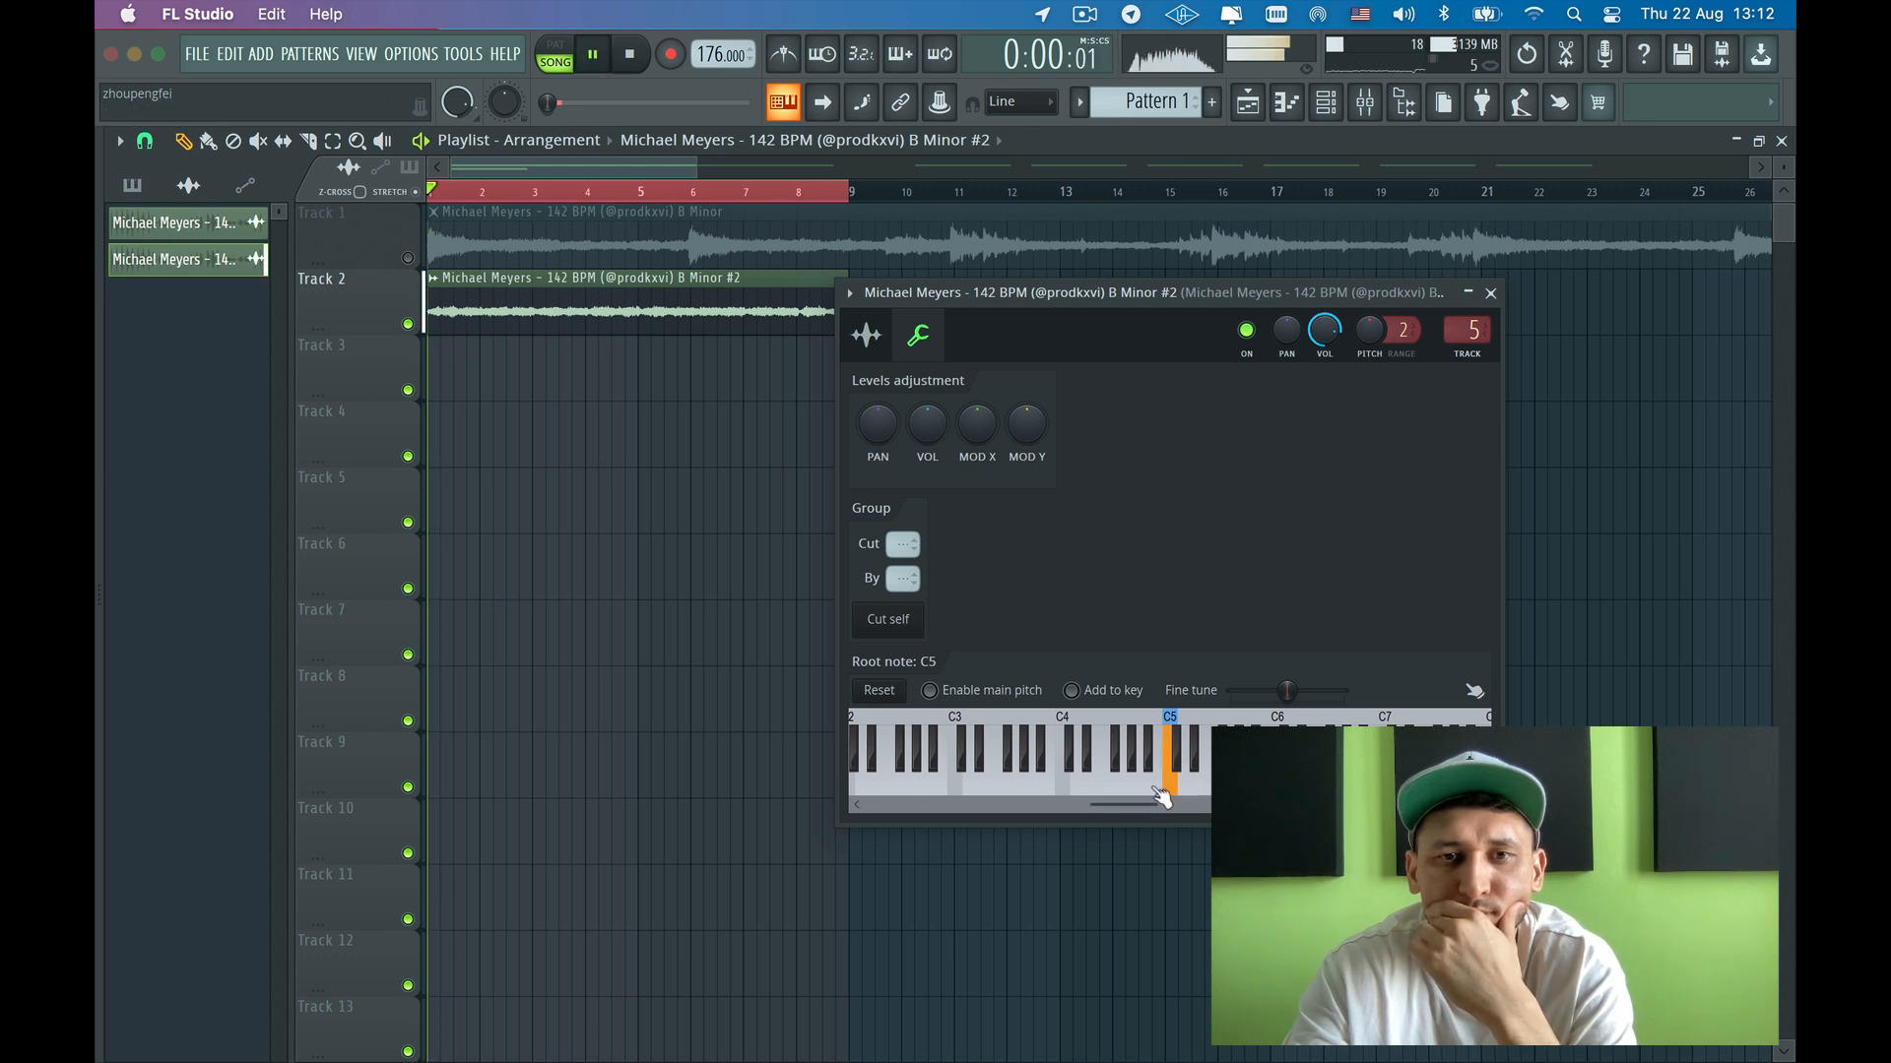
click(874, 336)
key(space)
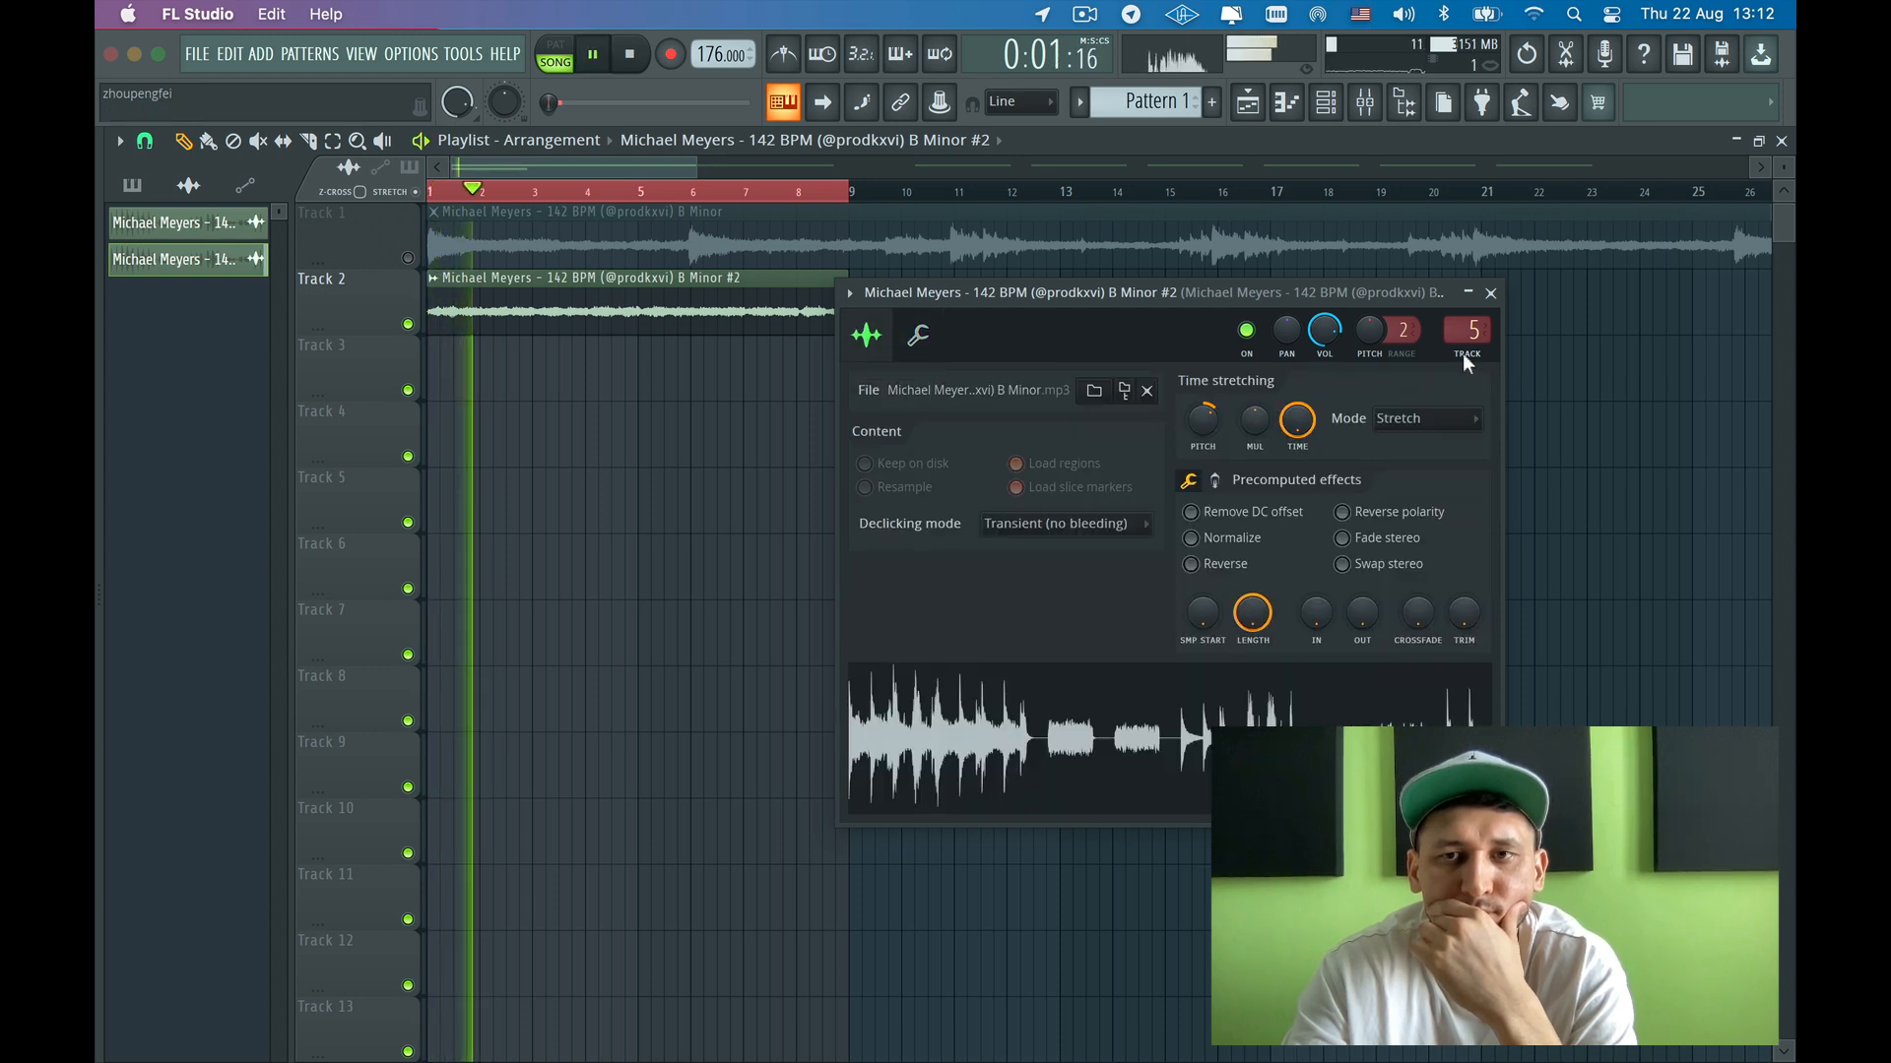
click(1491, 293)
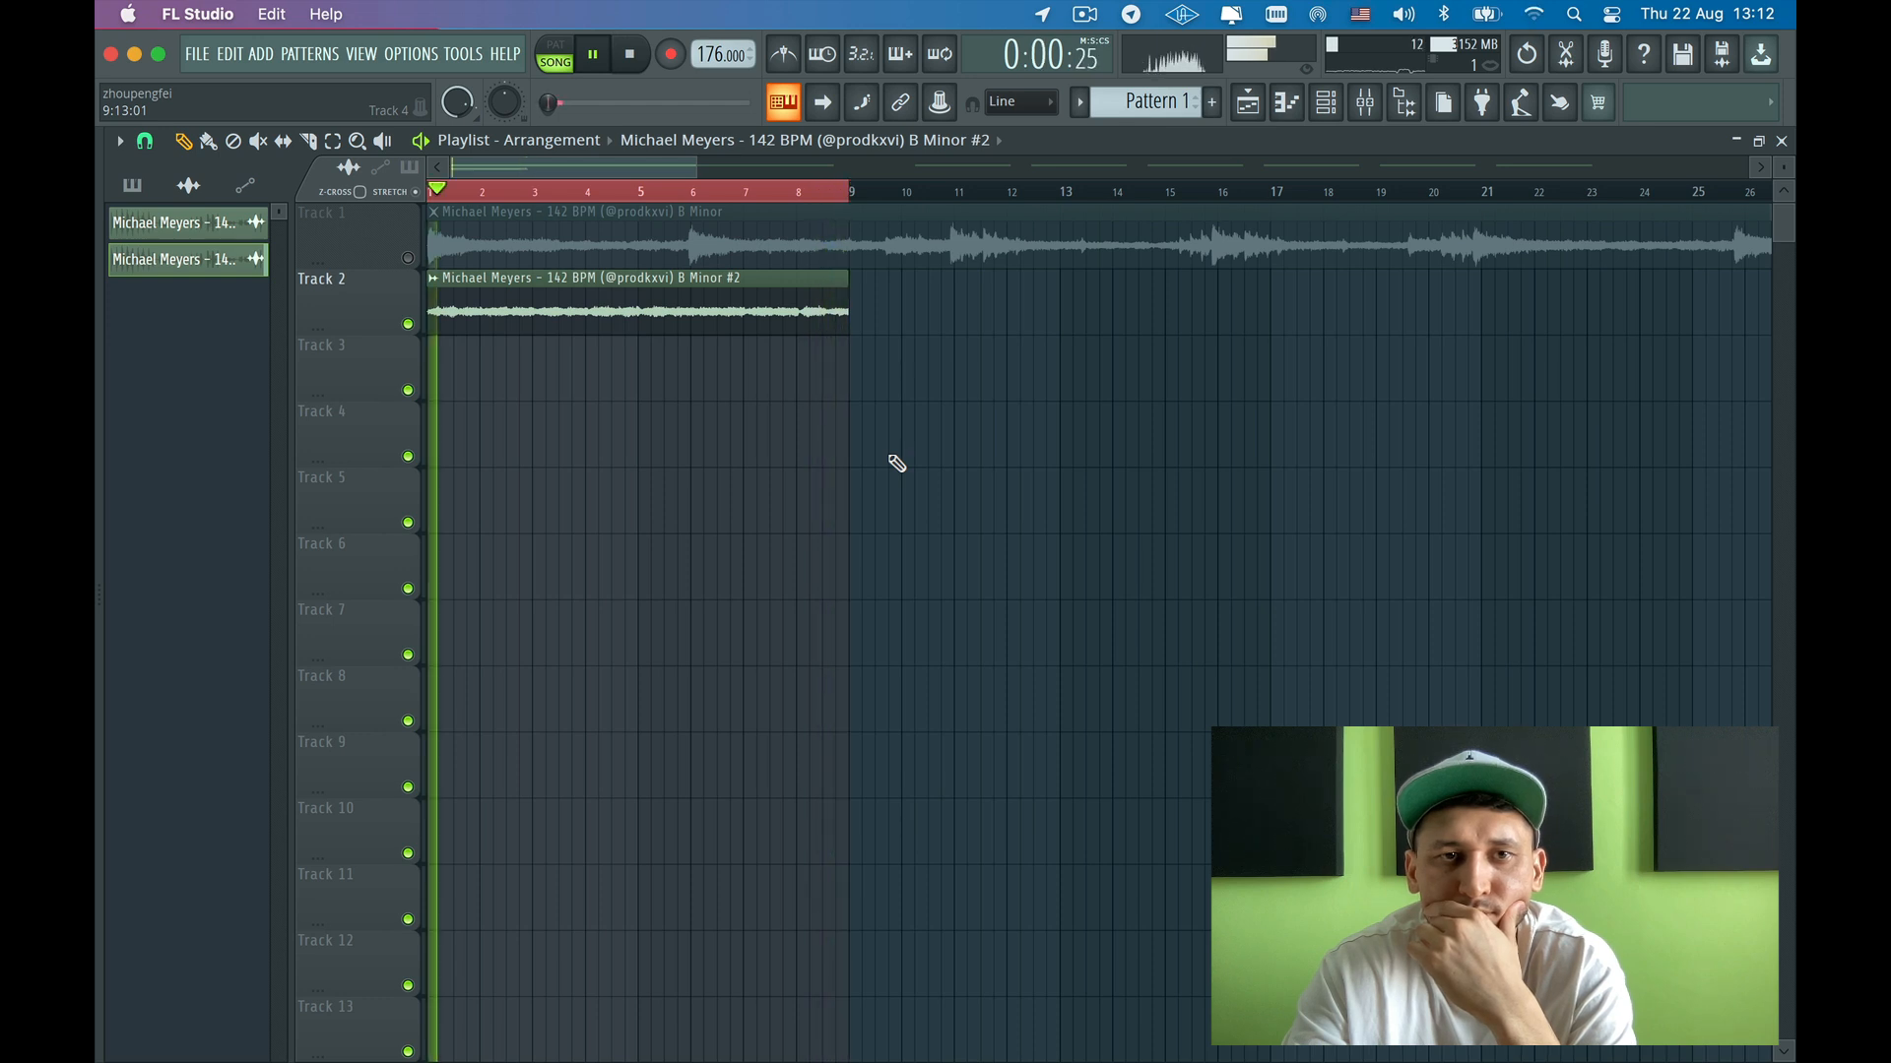
- Change the colour of the Track 2 clip to yellow
scroll(896, 462, down, 2)
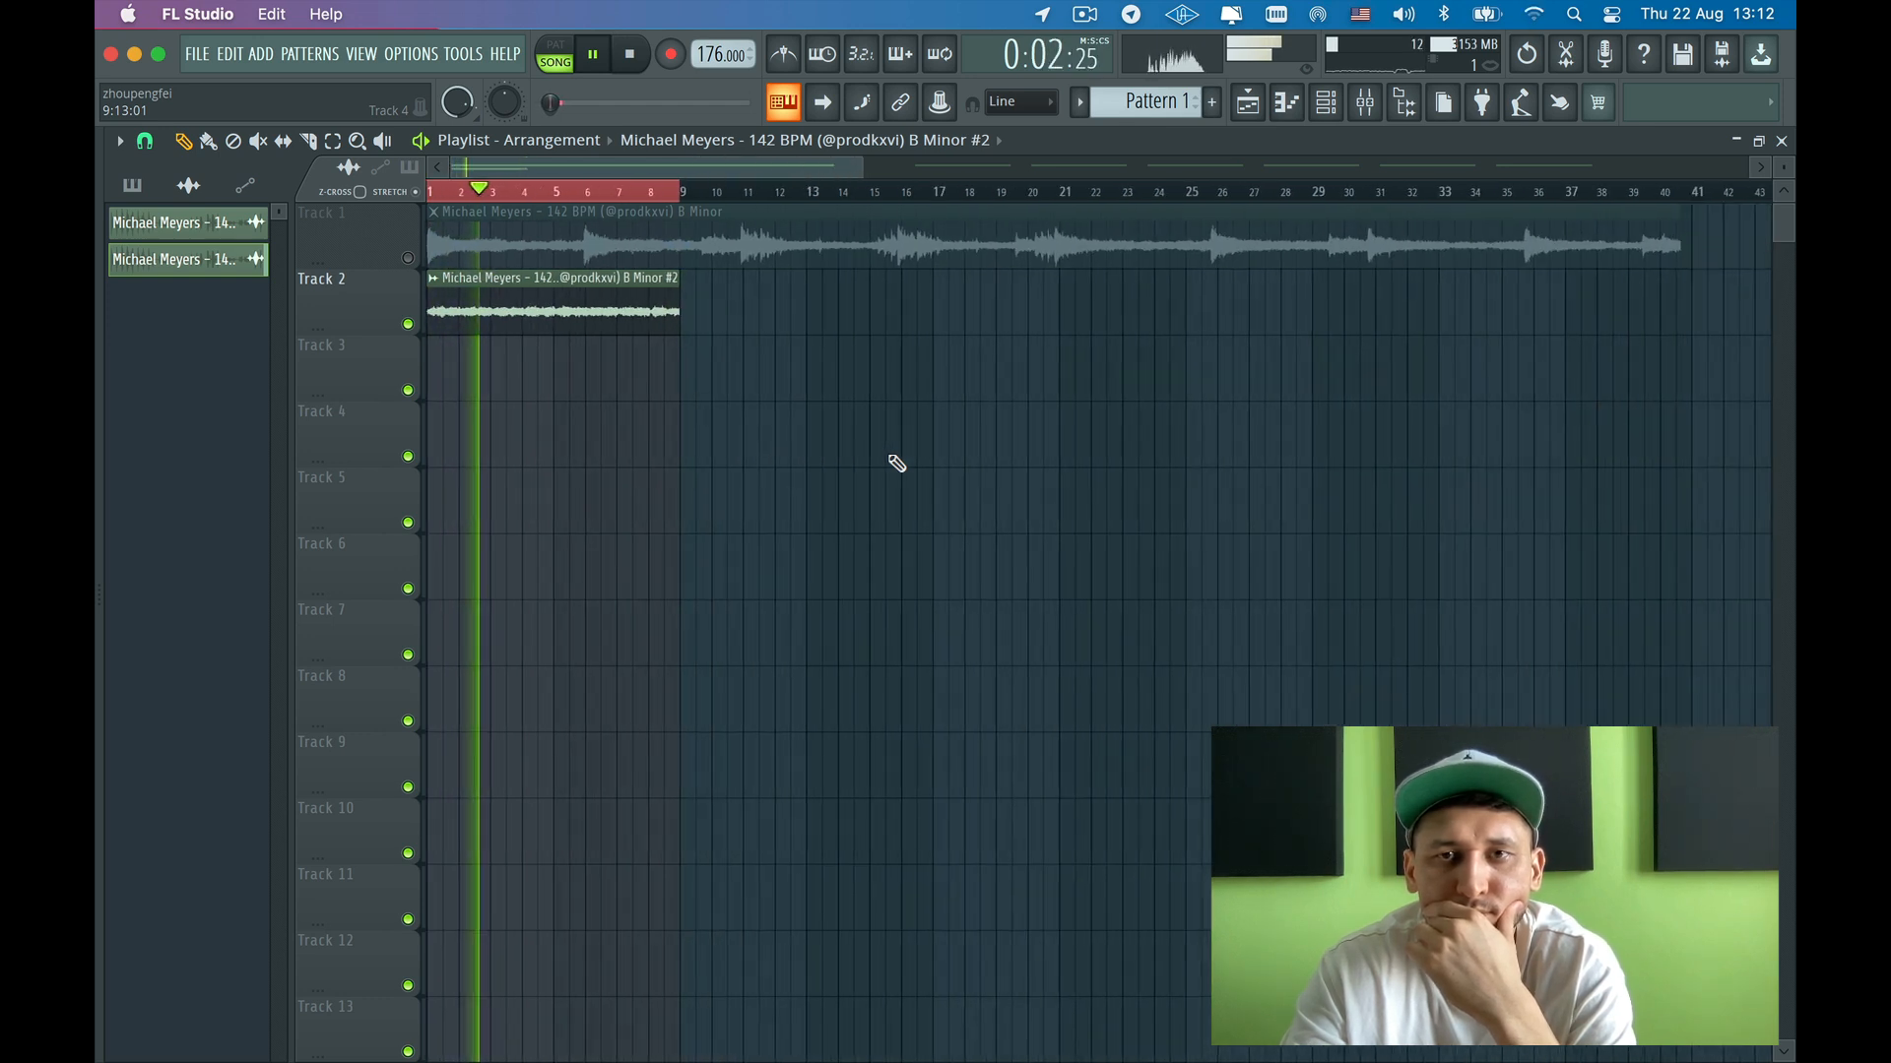
scroll(896, 463, down, 3)
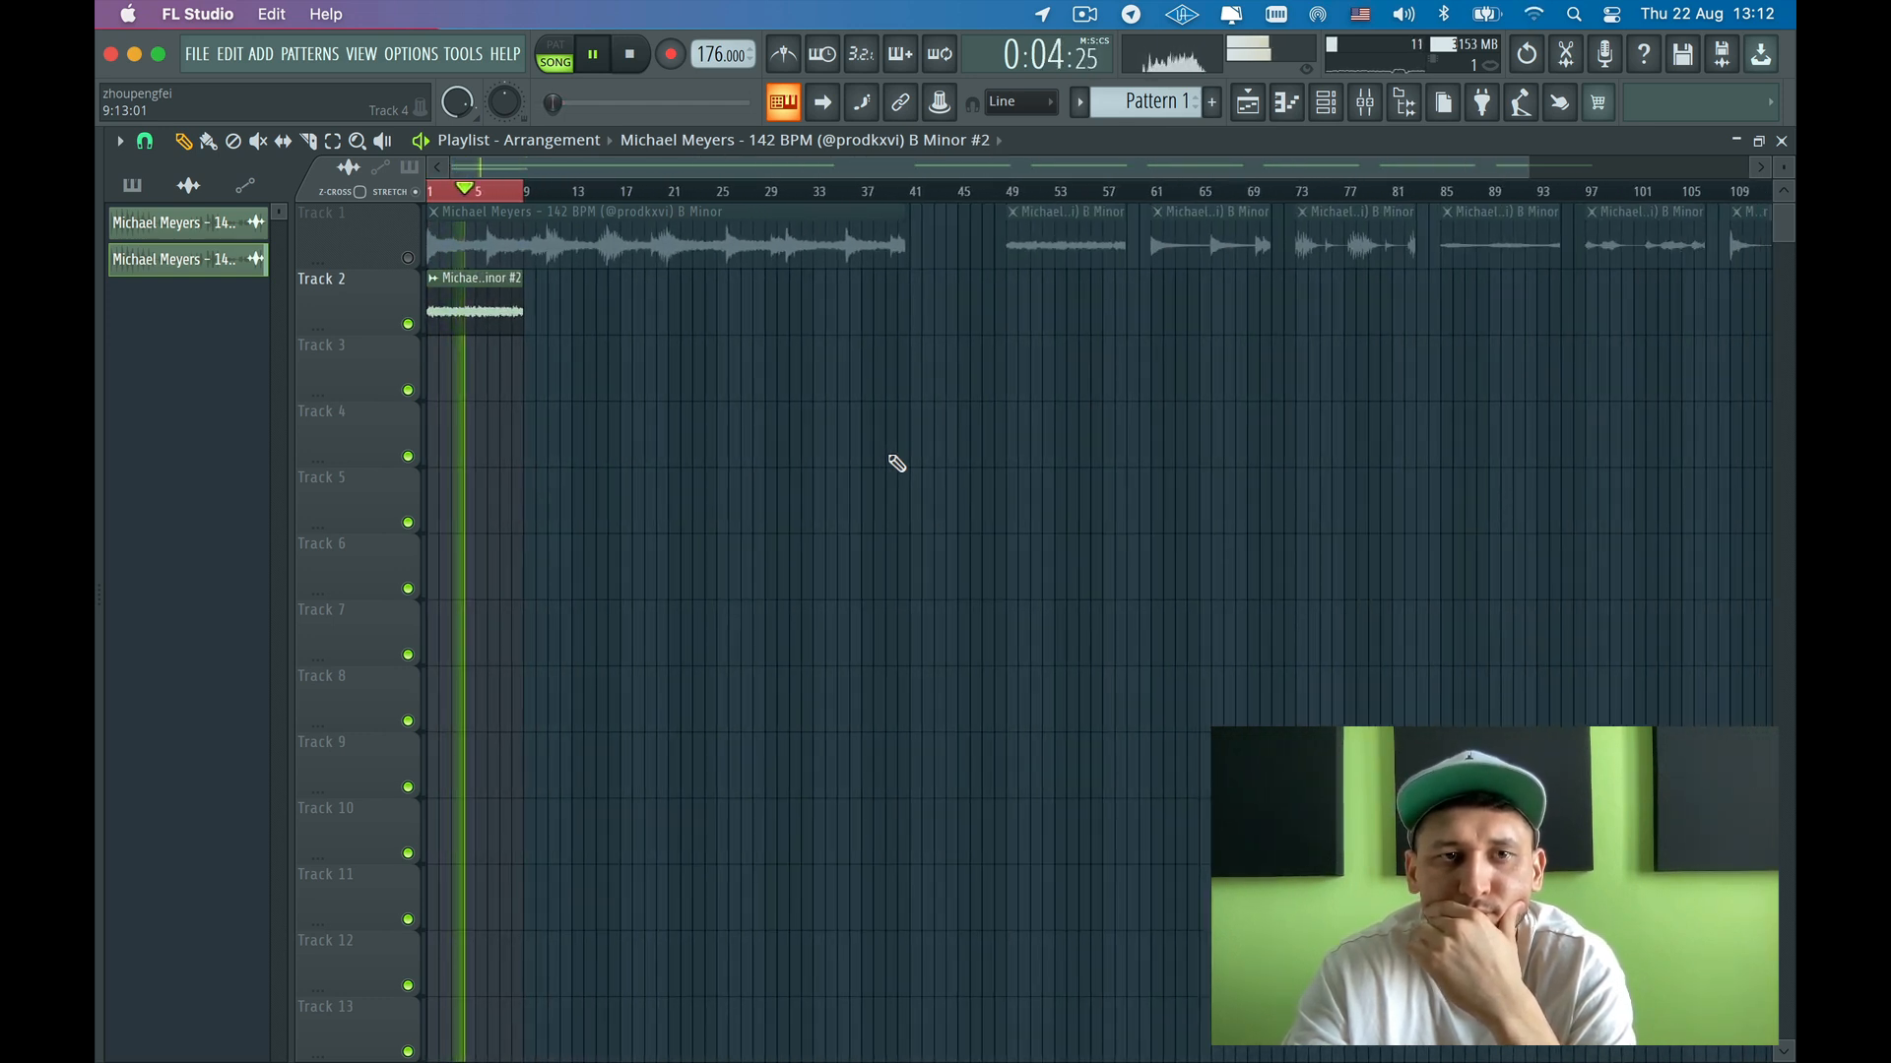
right_click(433, 291)
click(546, 409)
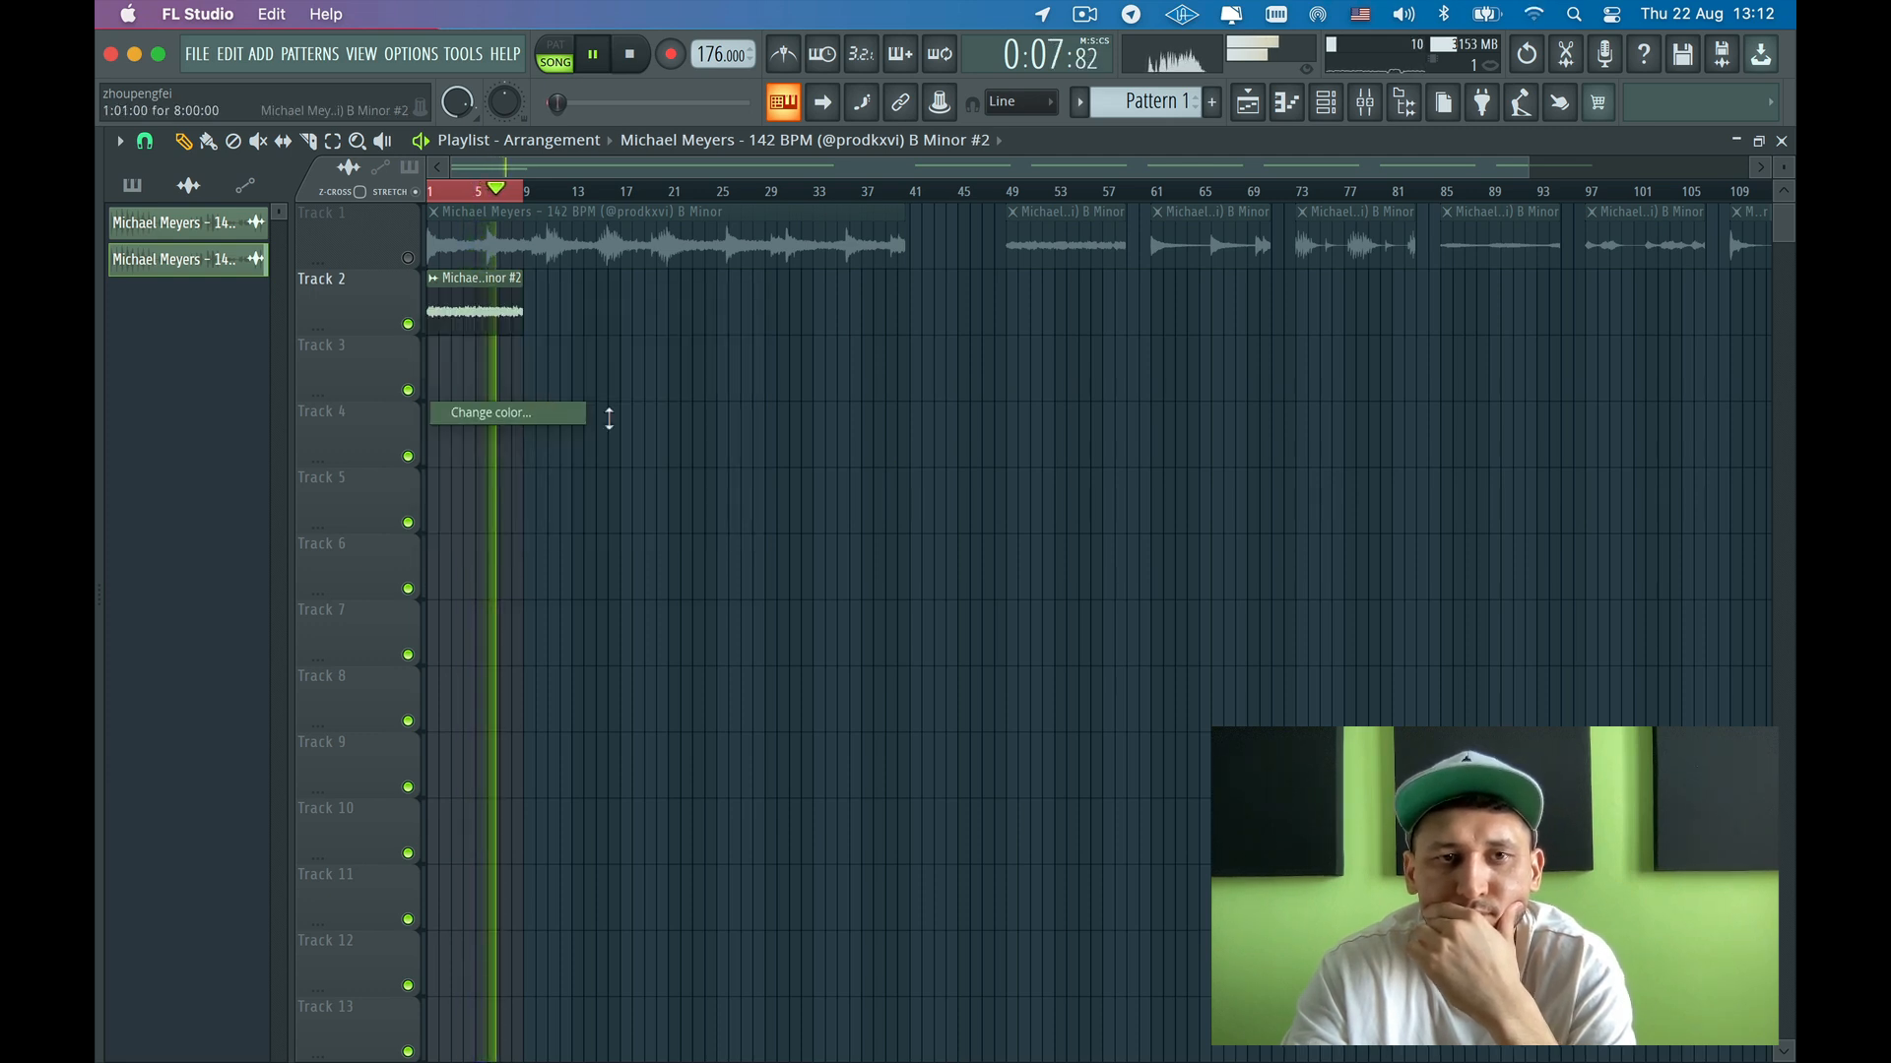
double_click(727, 489)
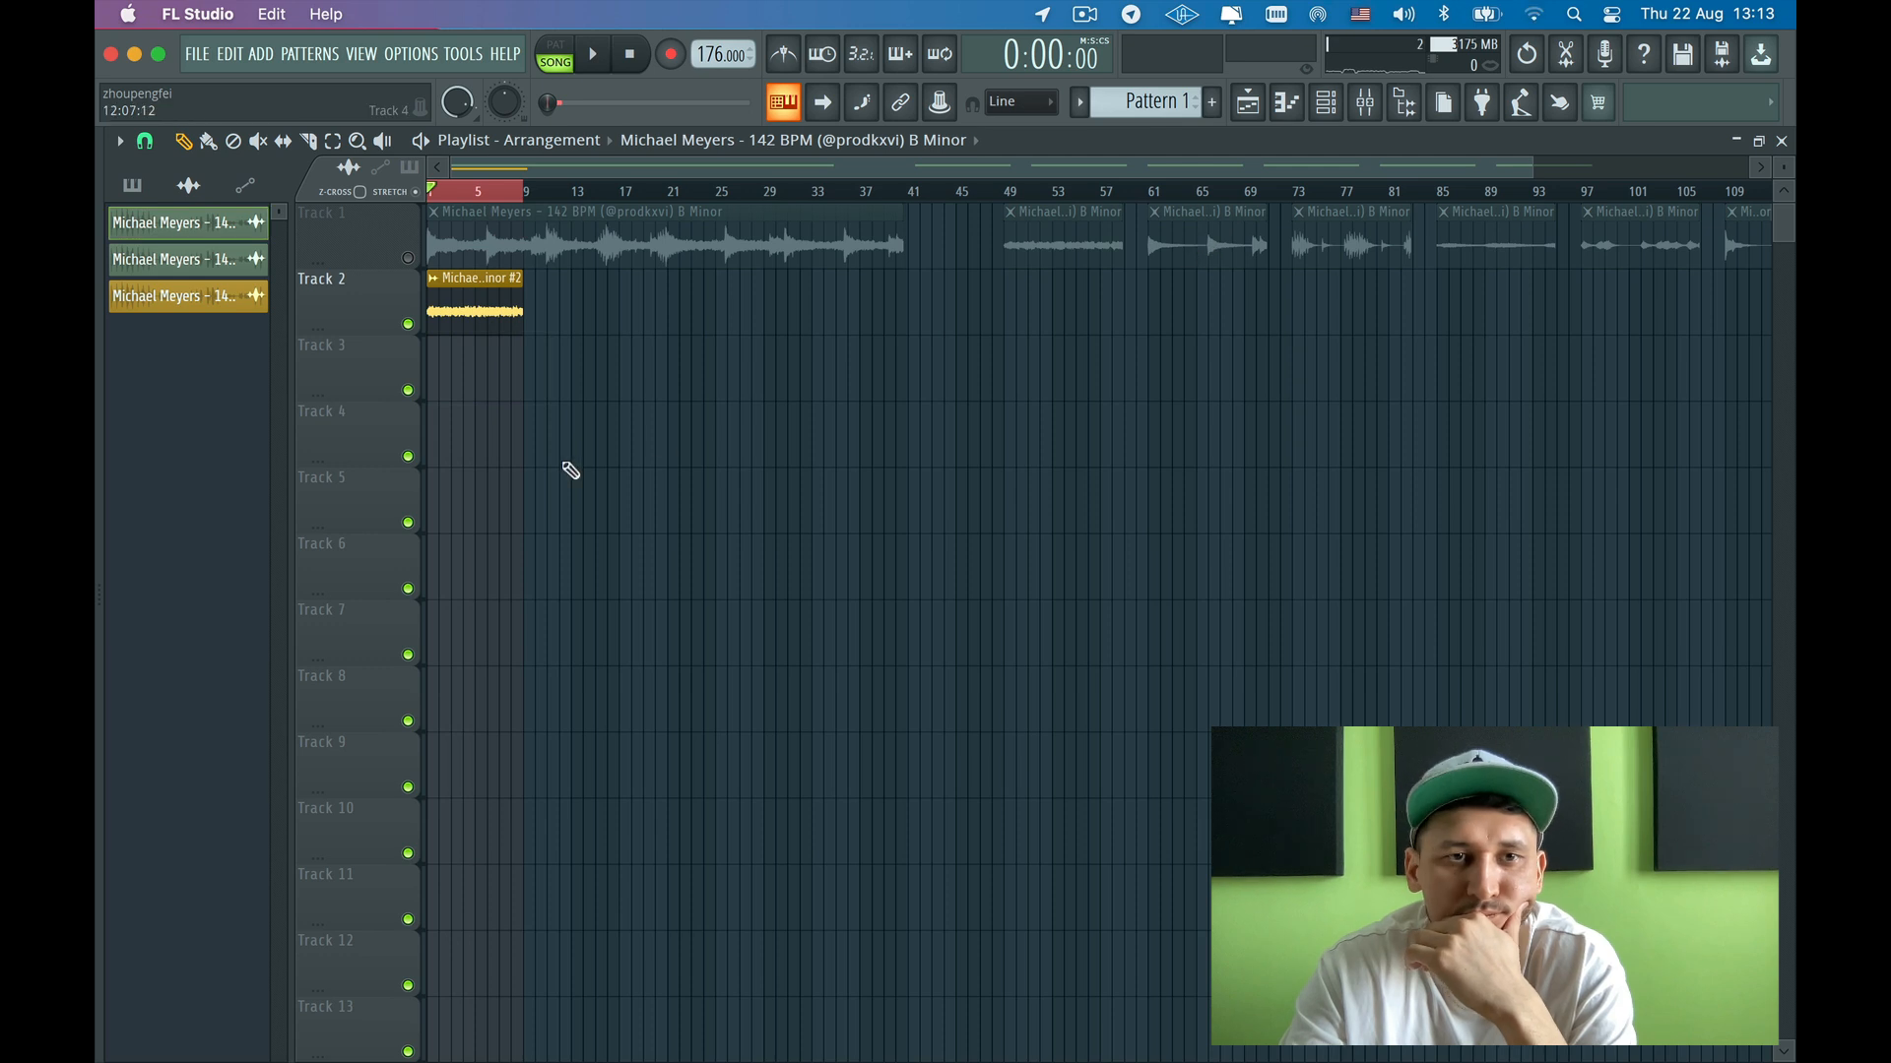
- Place a copy of the Track 1 stem from bar 73 at the start of Track 3, discarding the first stem tried there
click(440, 384)
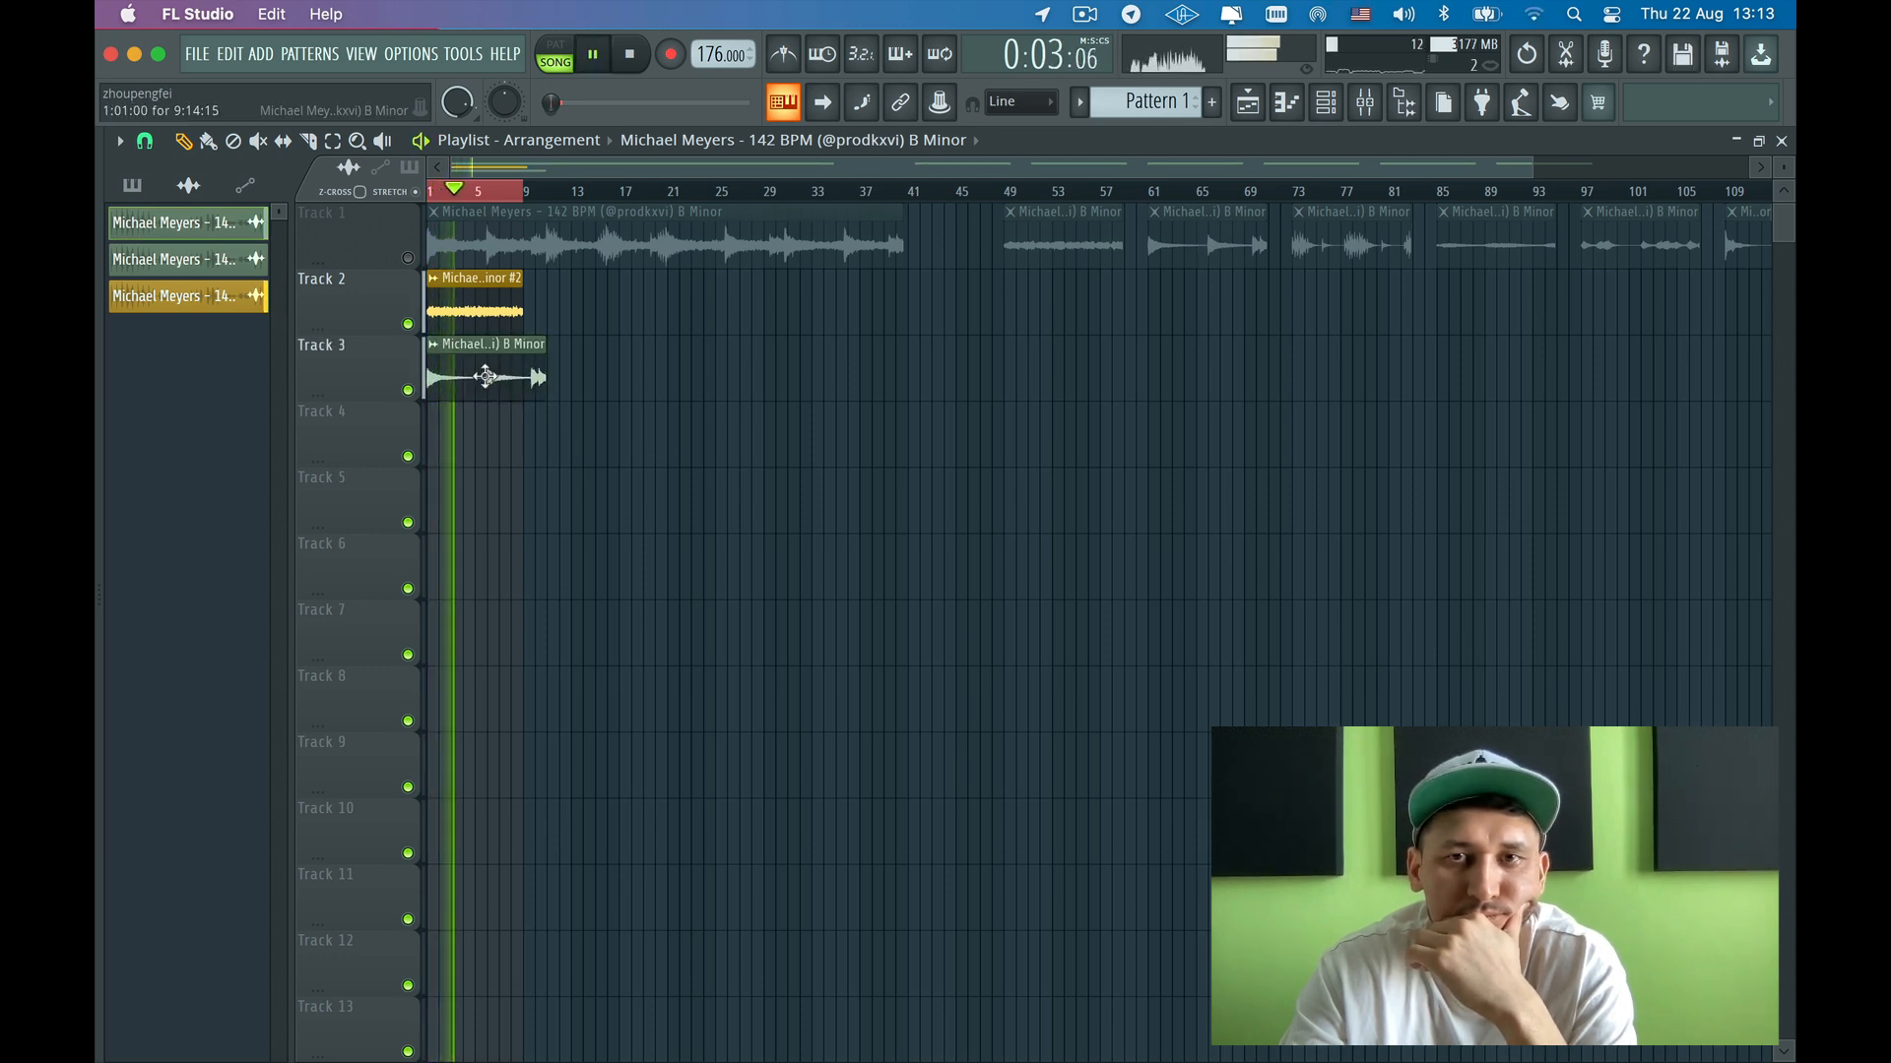
right_click(486, 377)
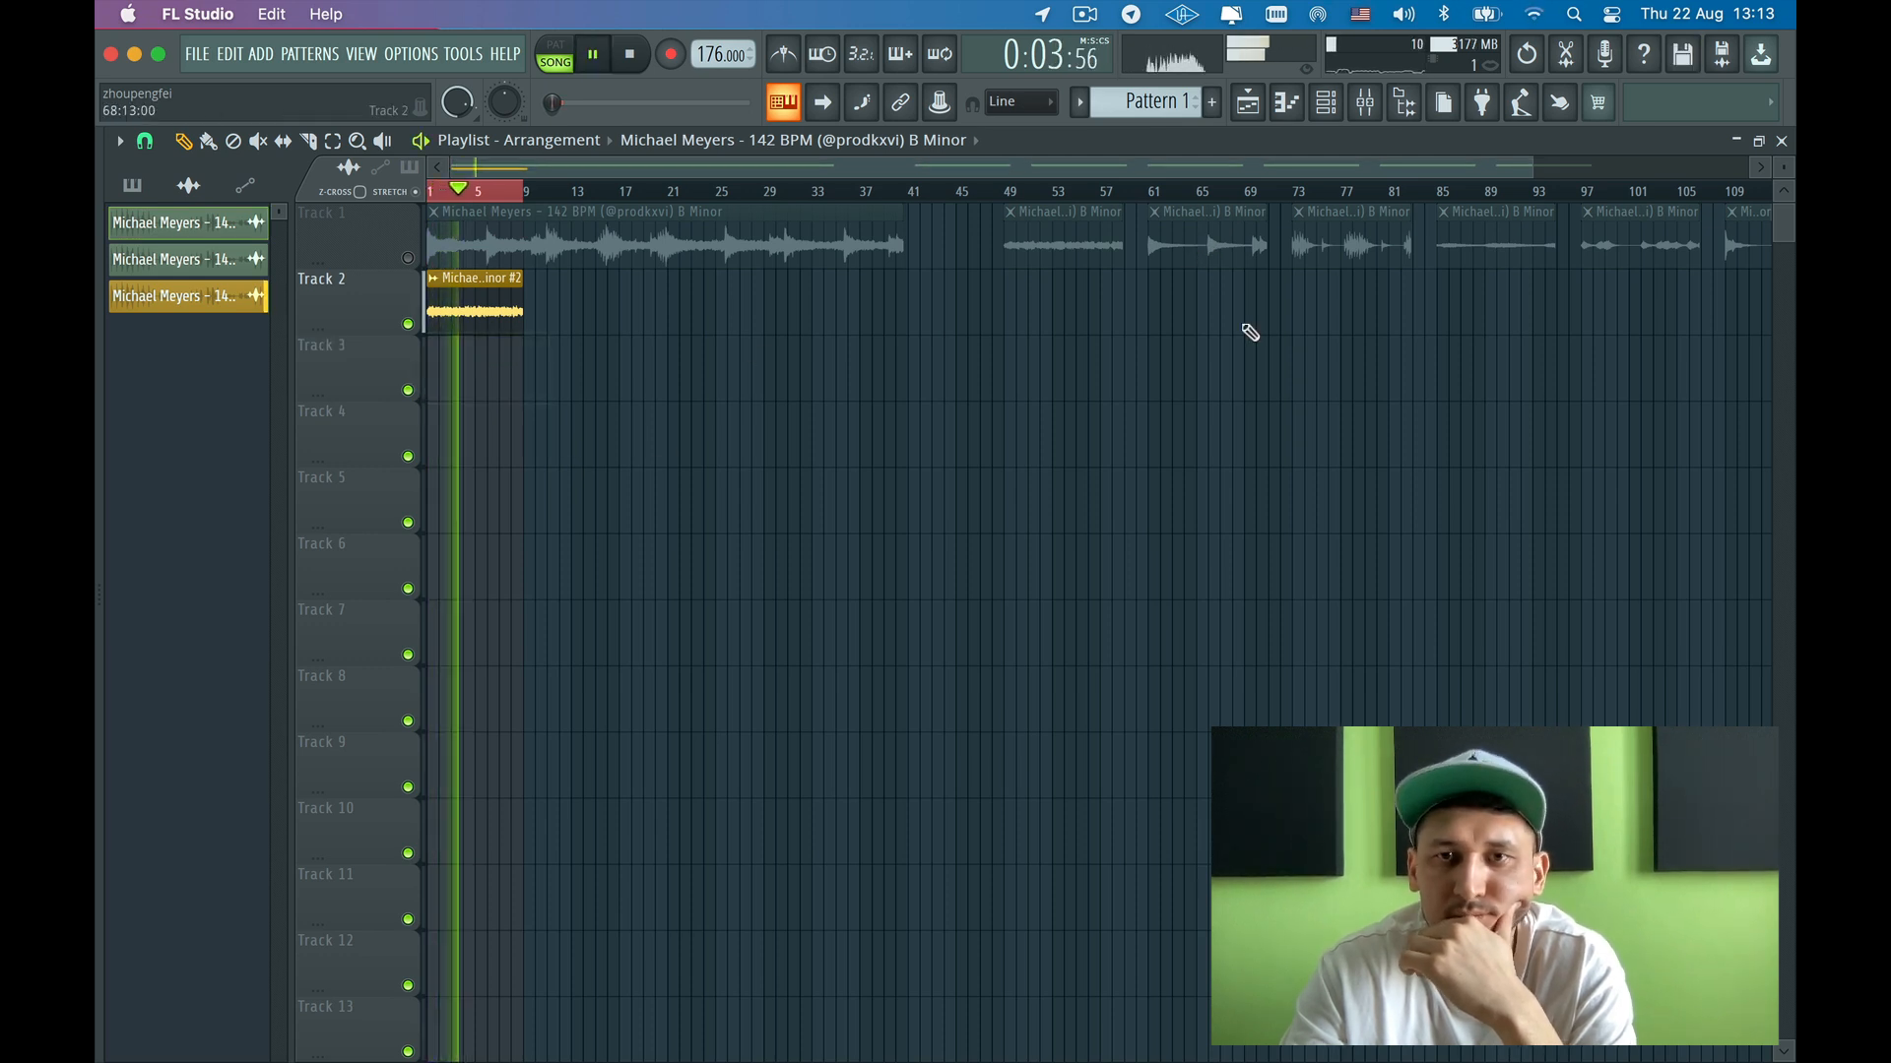
click(501, 363)
key(space)
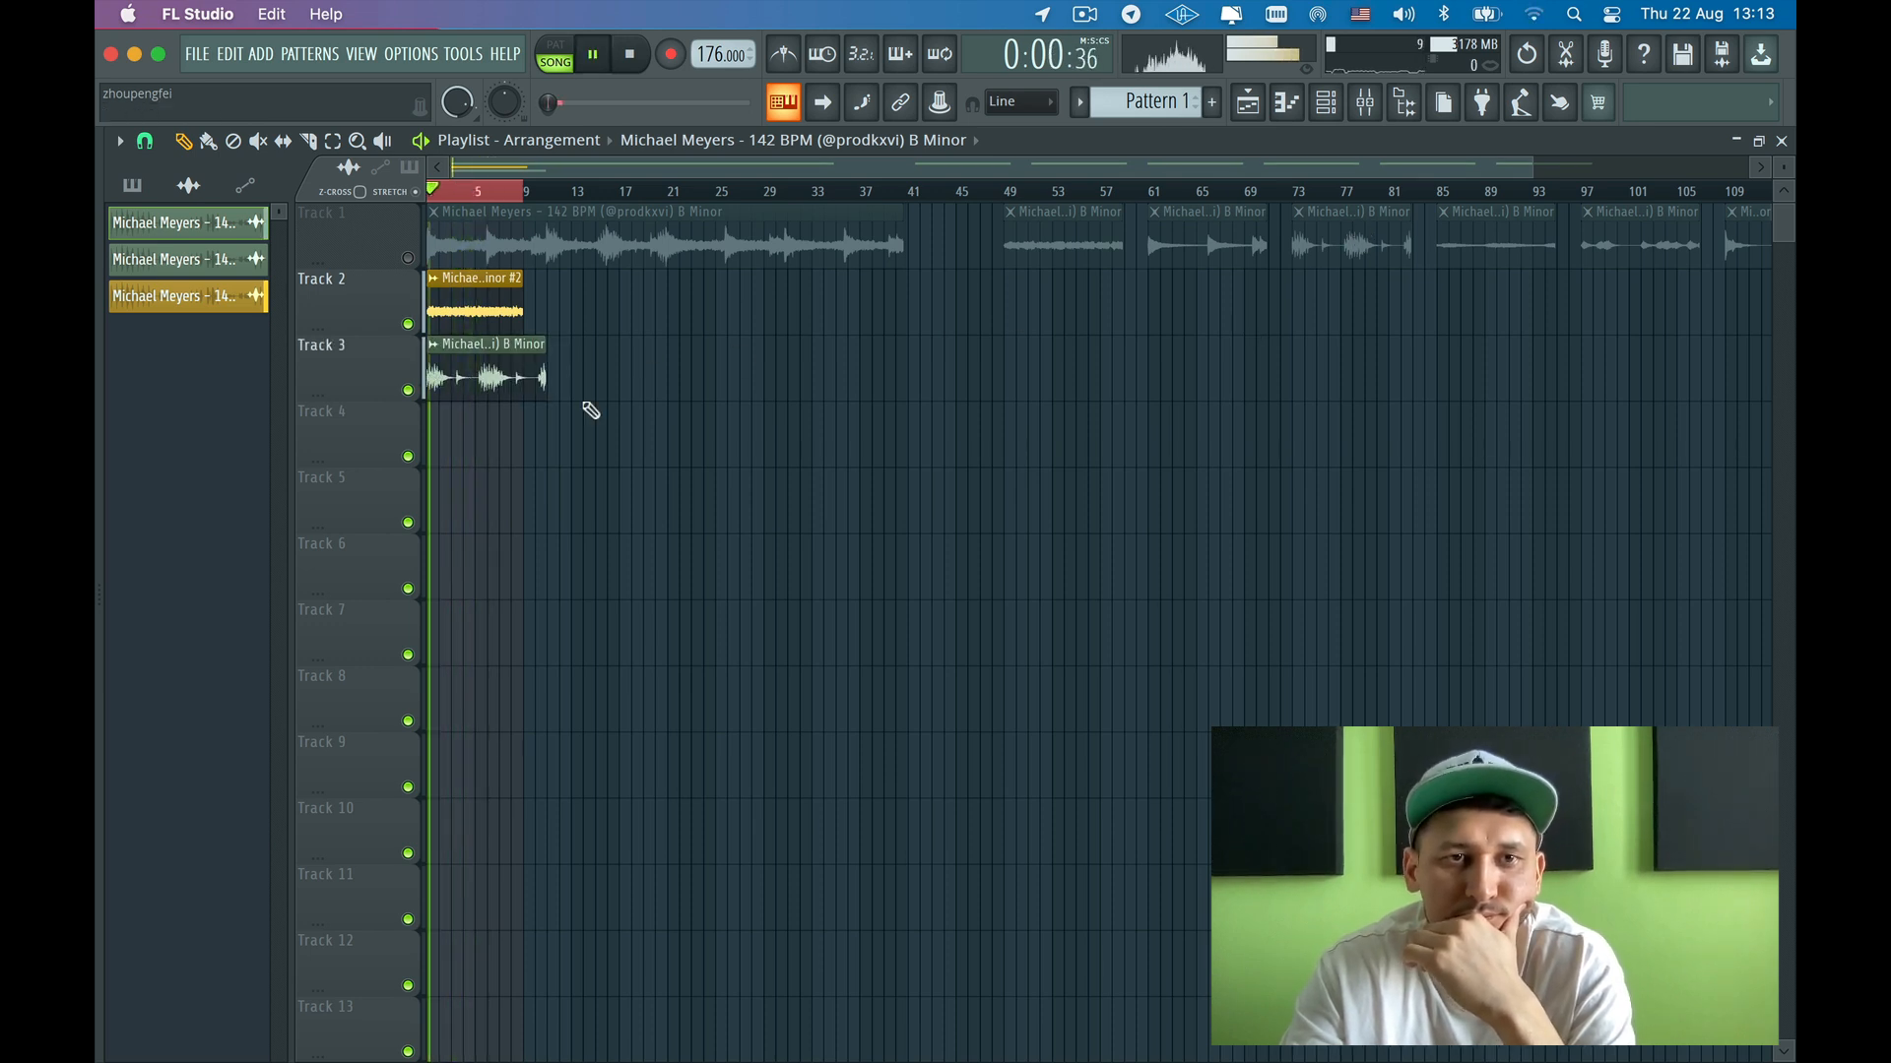
- Stretch the Track 3 clip so that it fills four bars and ends exactly at bar 5
click(461, 361)
click(676, 503)
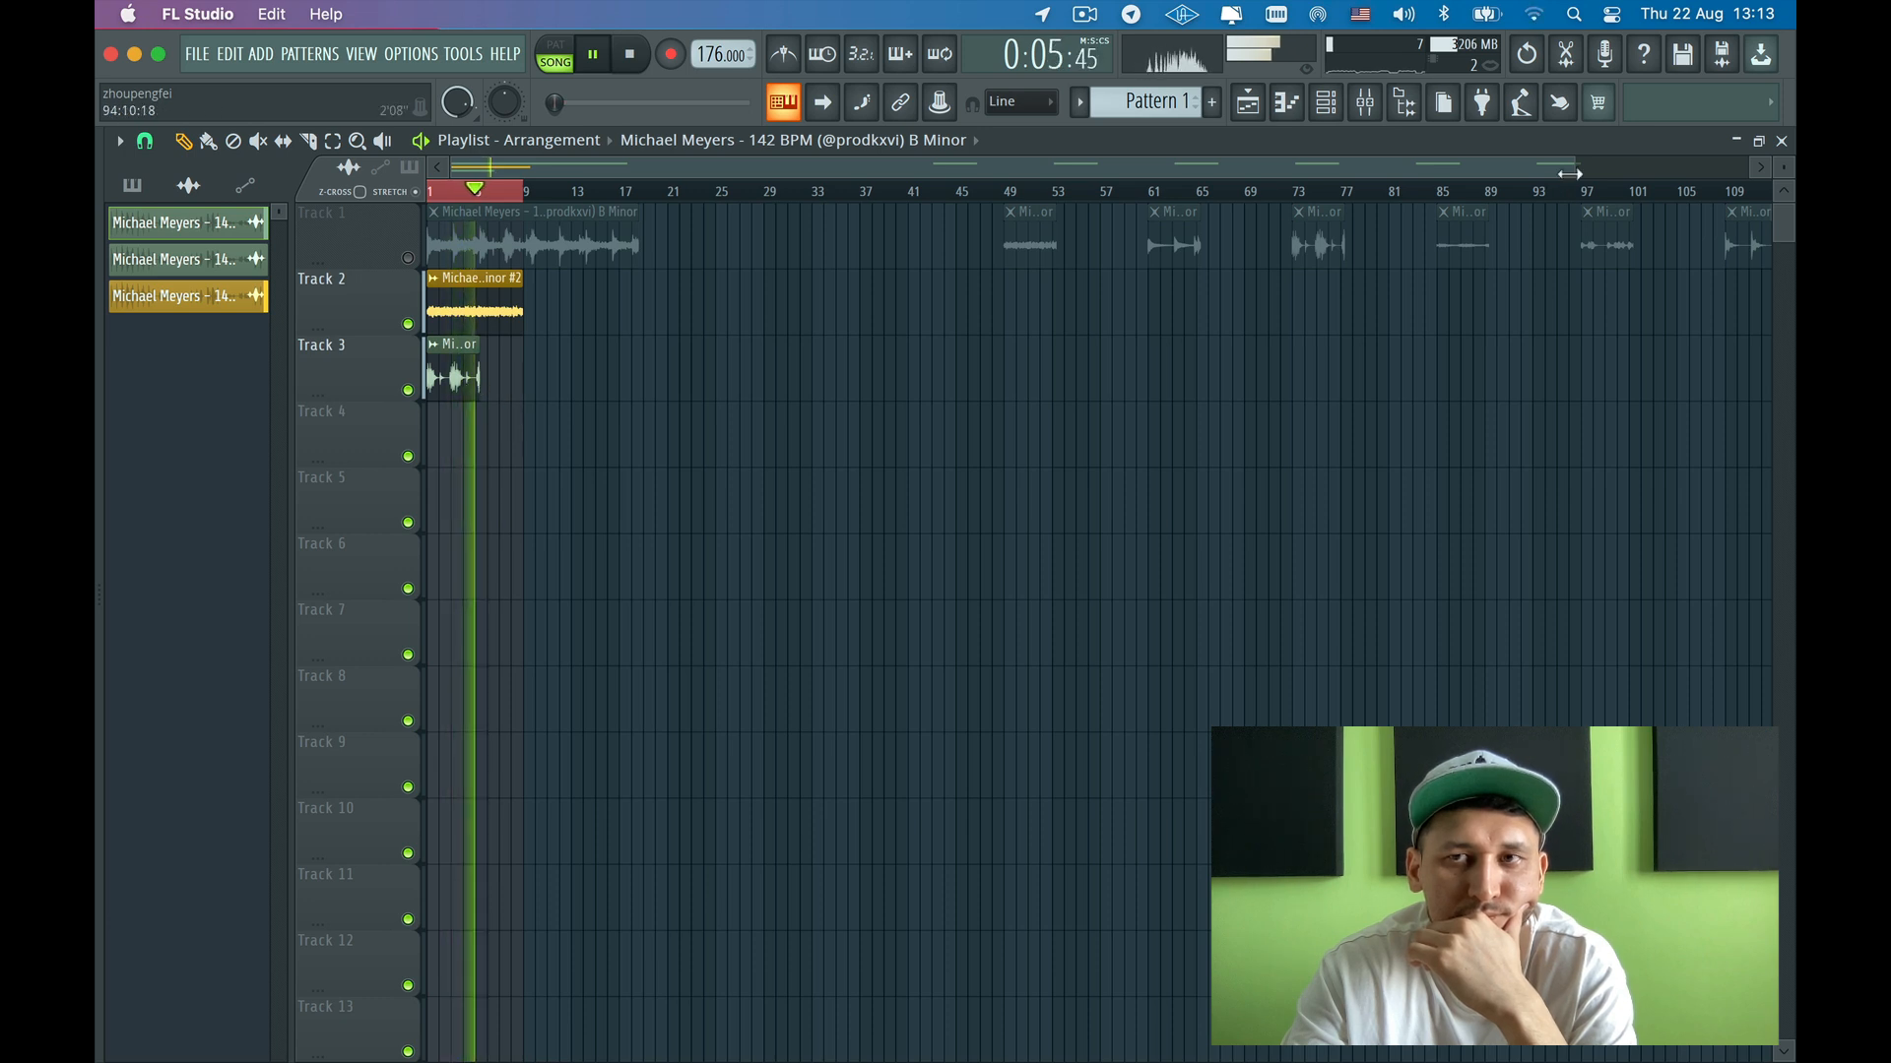
drag(1579, 167, 701, 174)
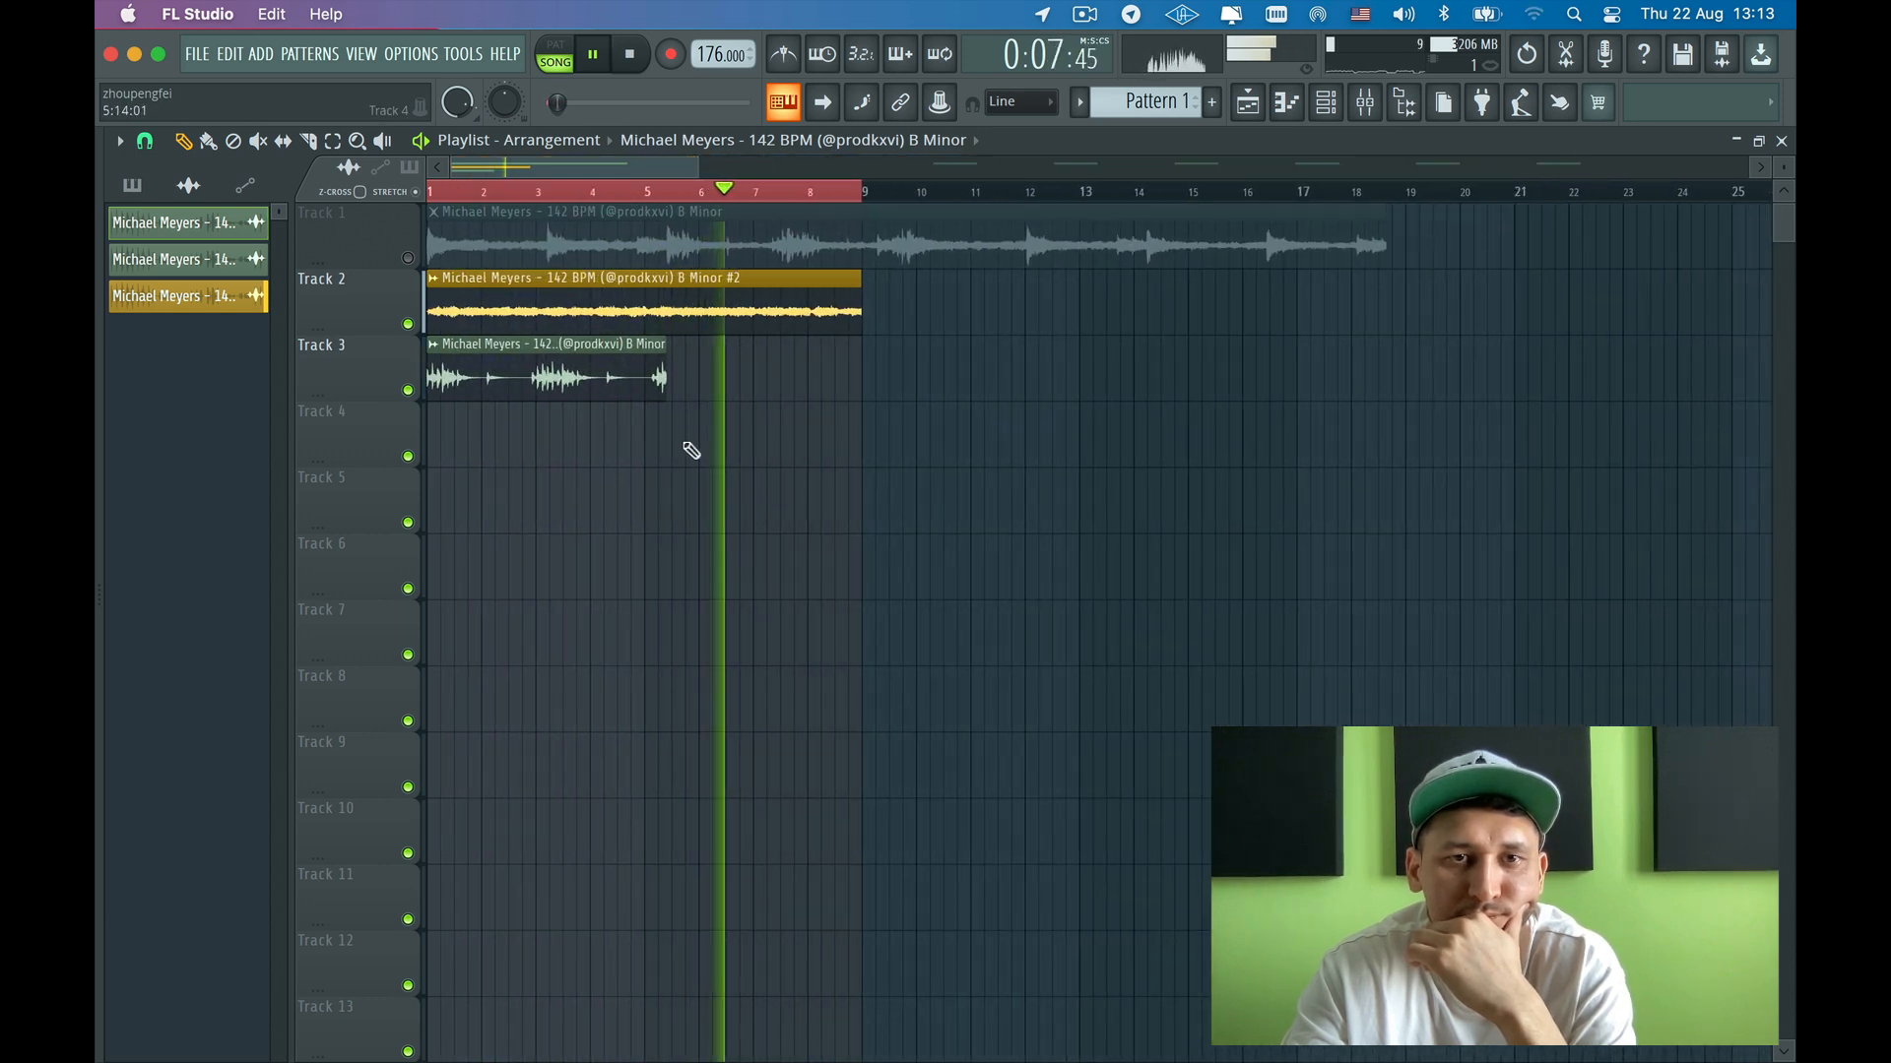
drag(660, 394, 643, 395)
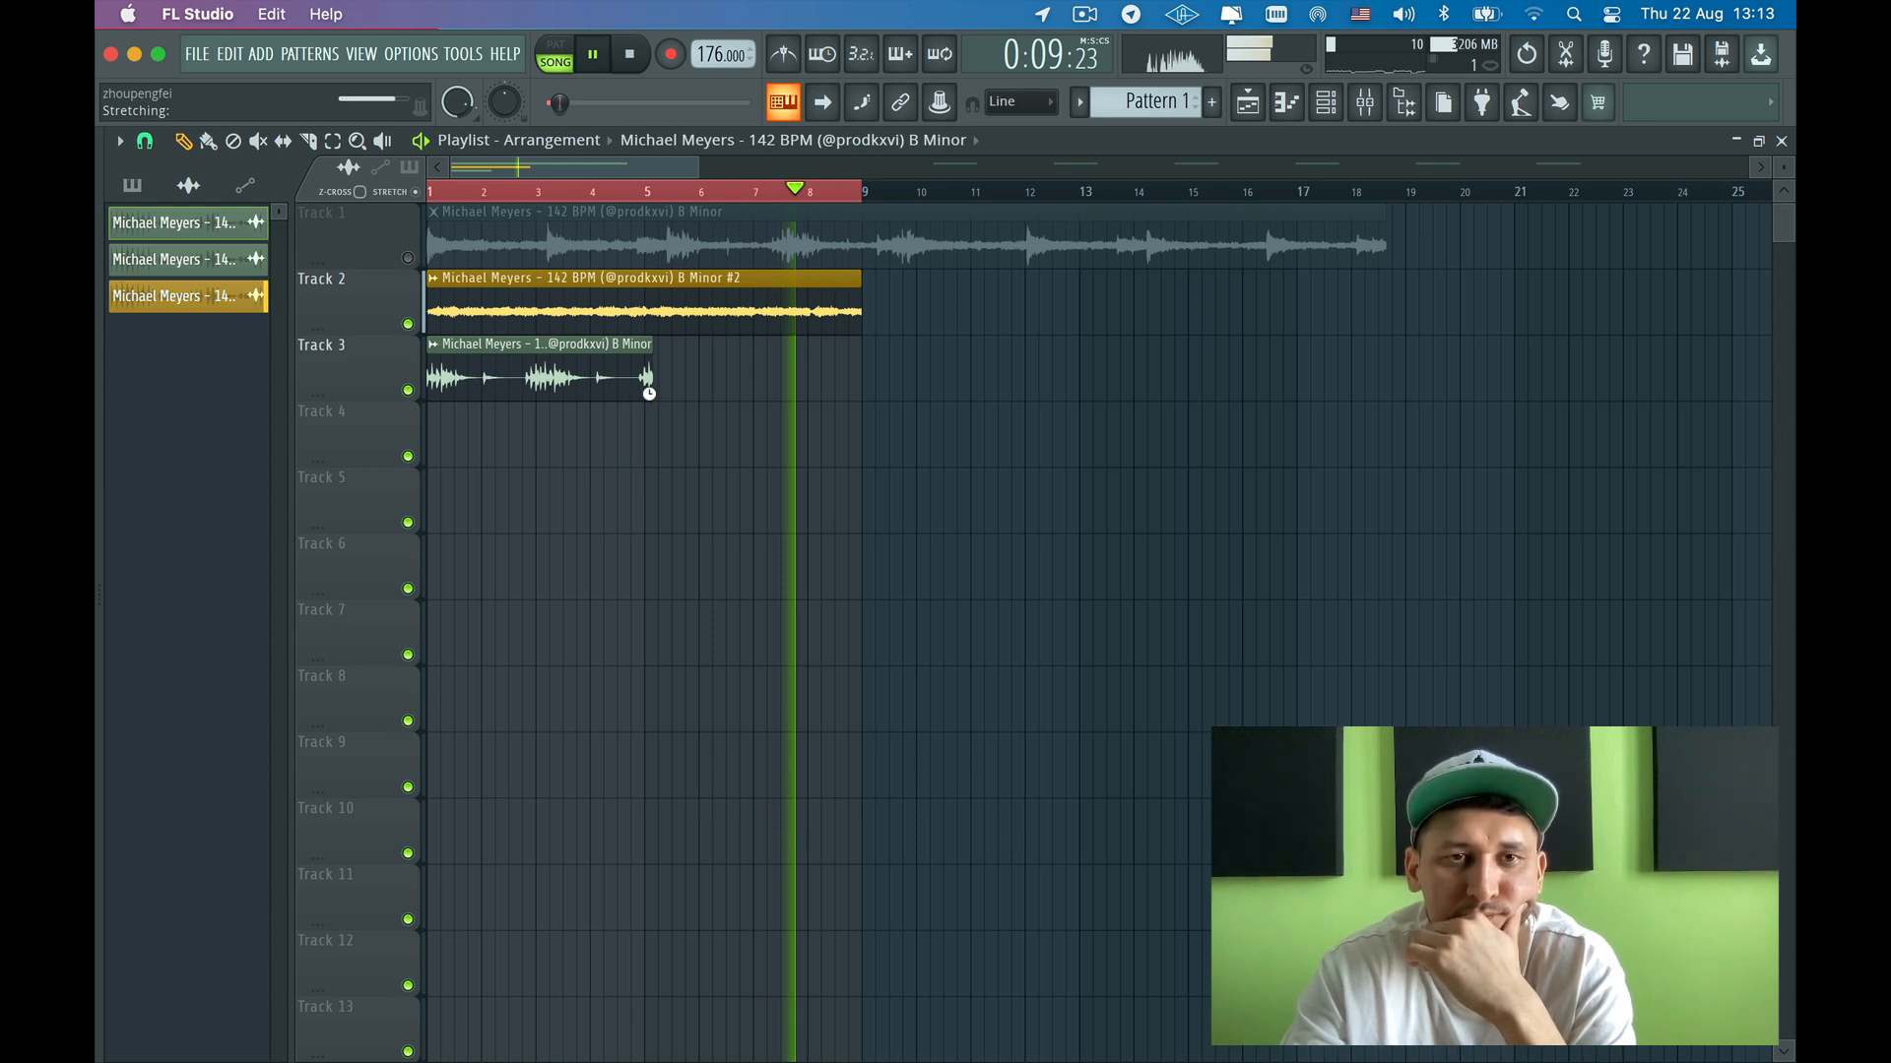
scroll(648, 394, up, 5)
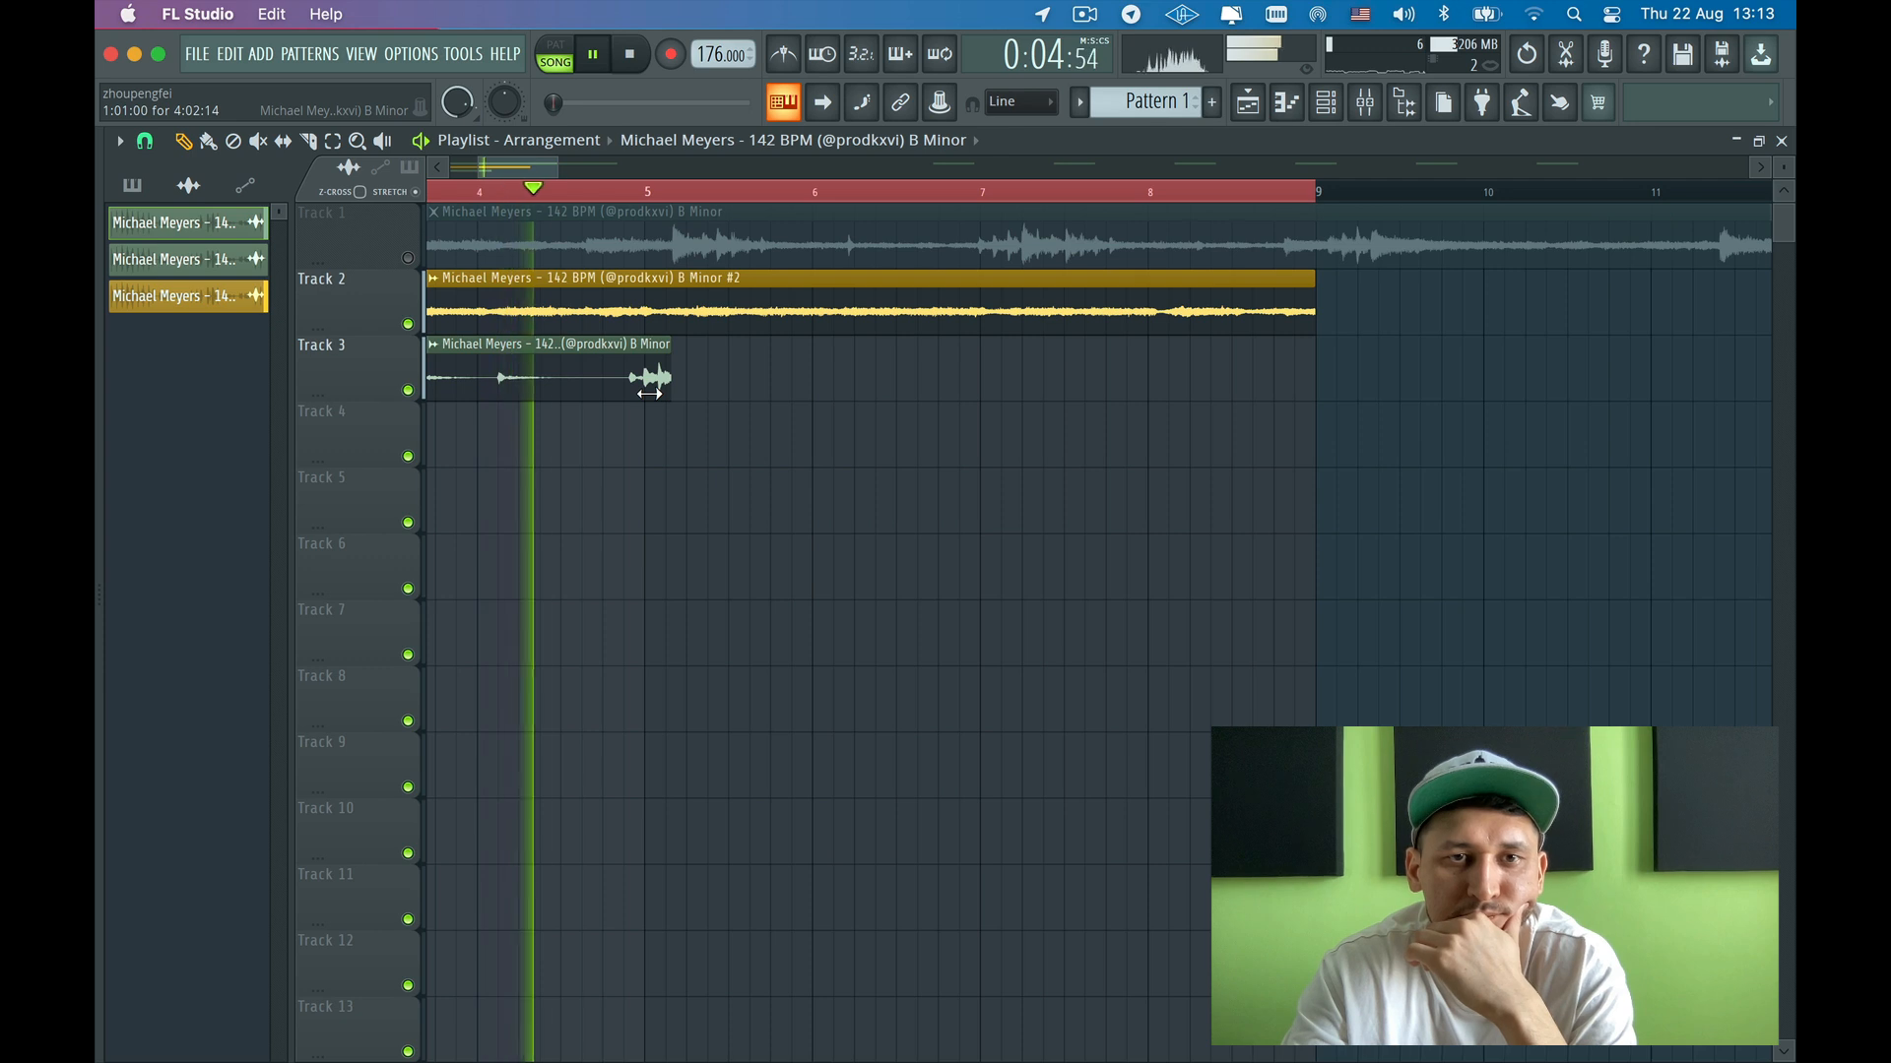
scroll(649, 394, up, 6)
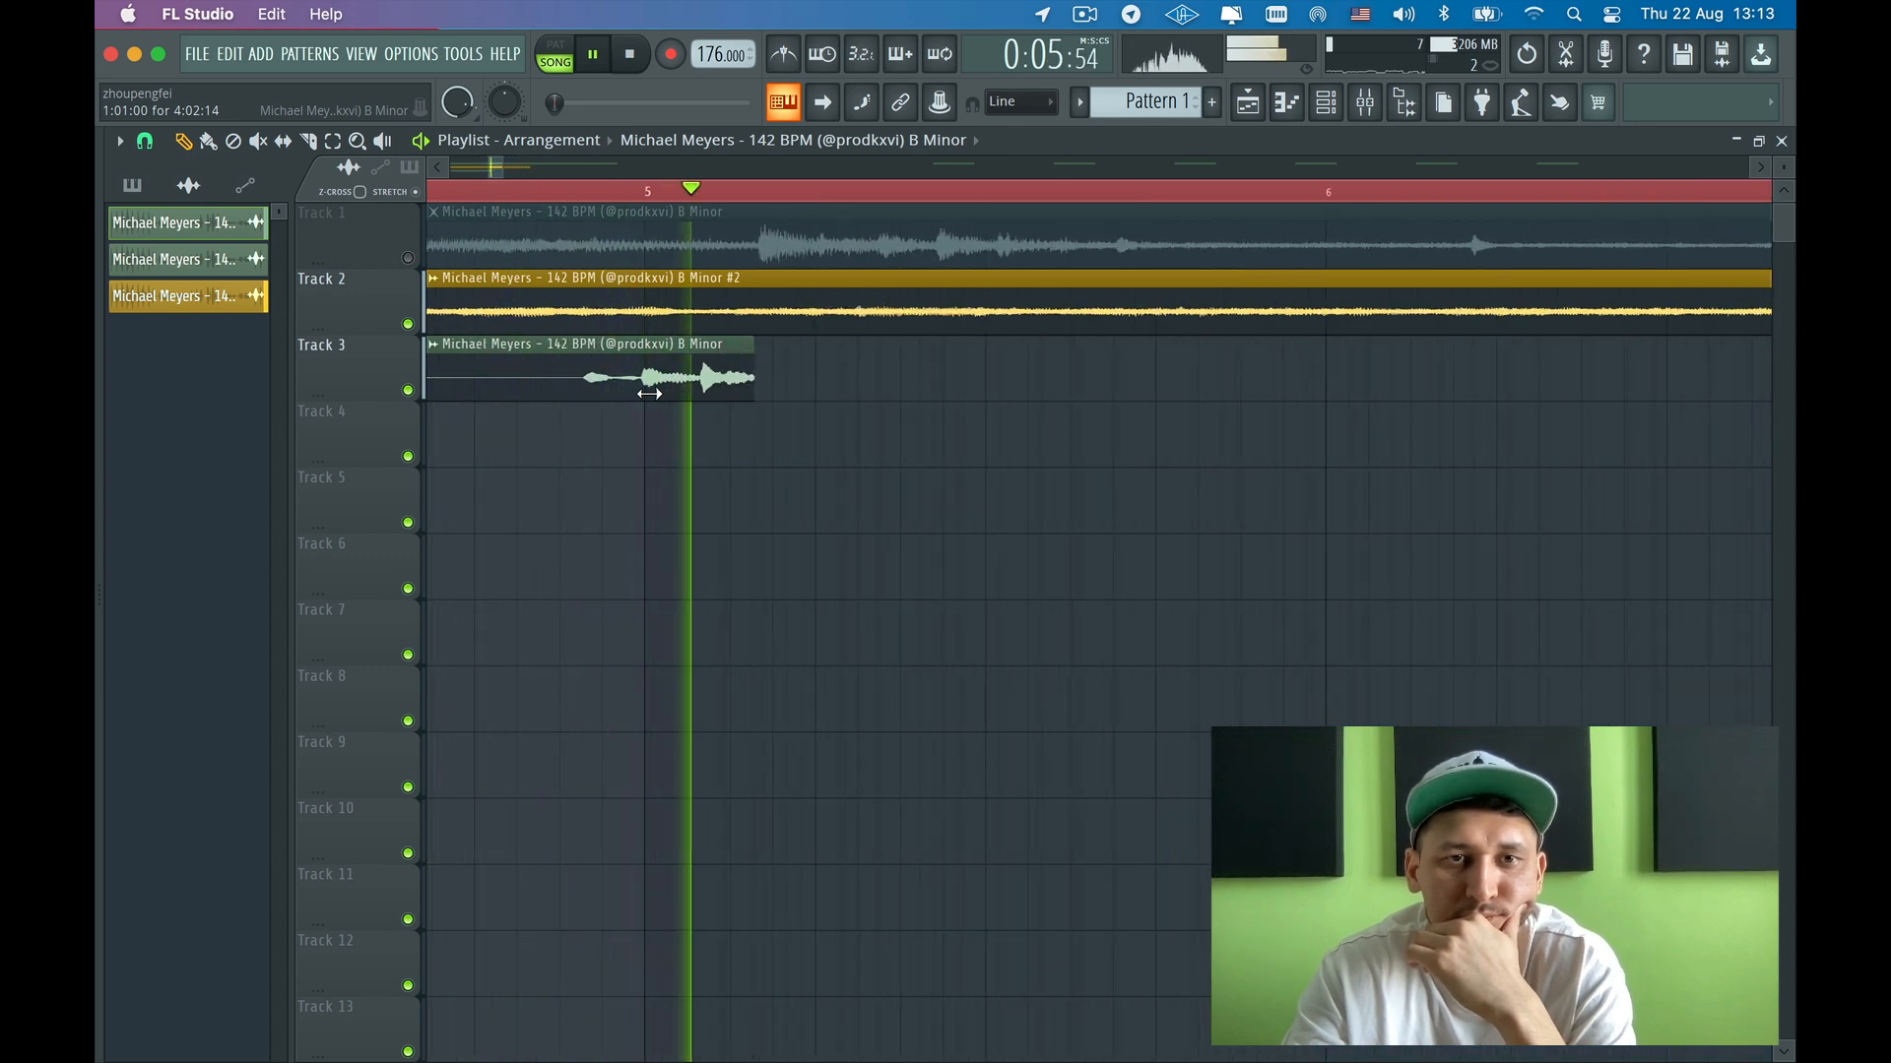
scroll(649, 394, up, 3)
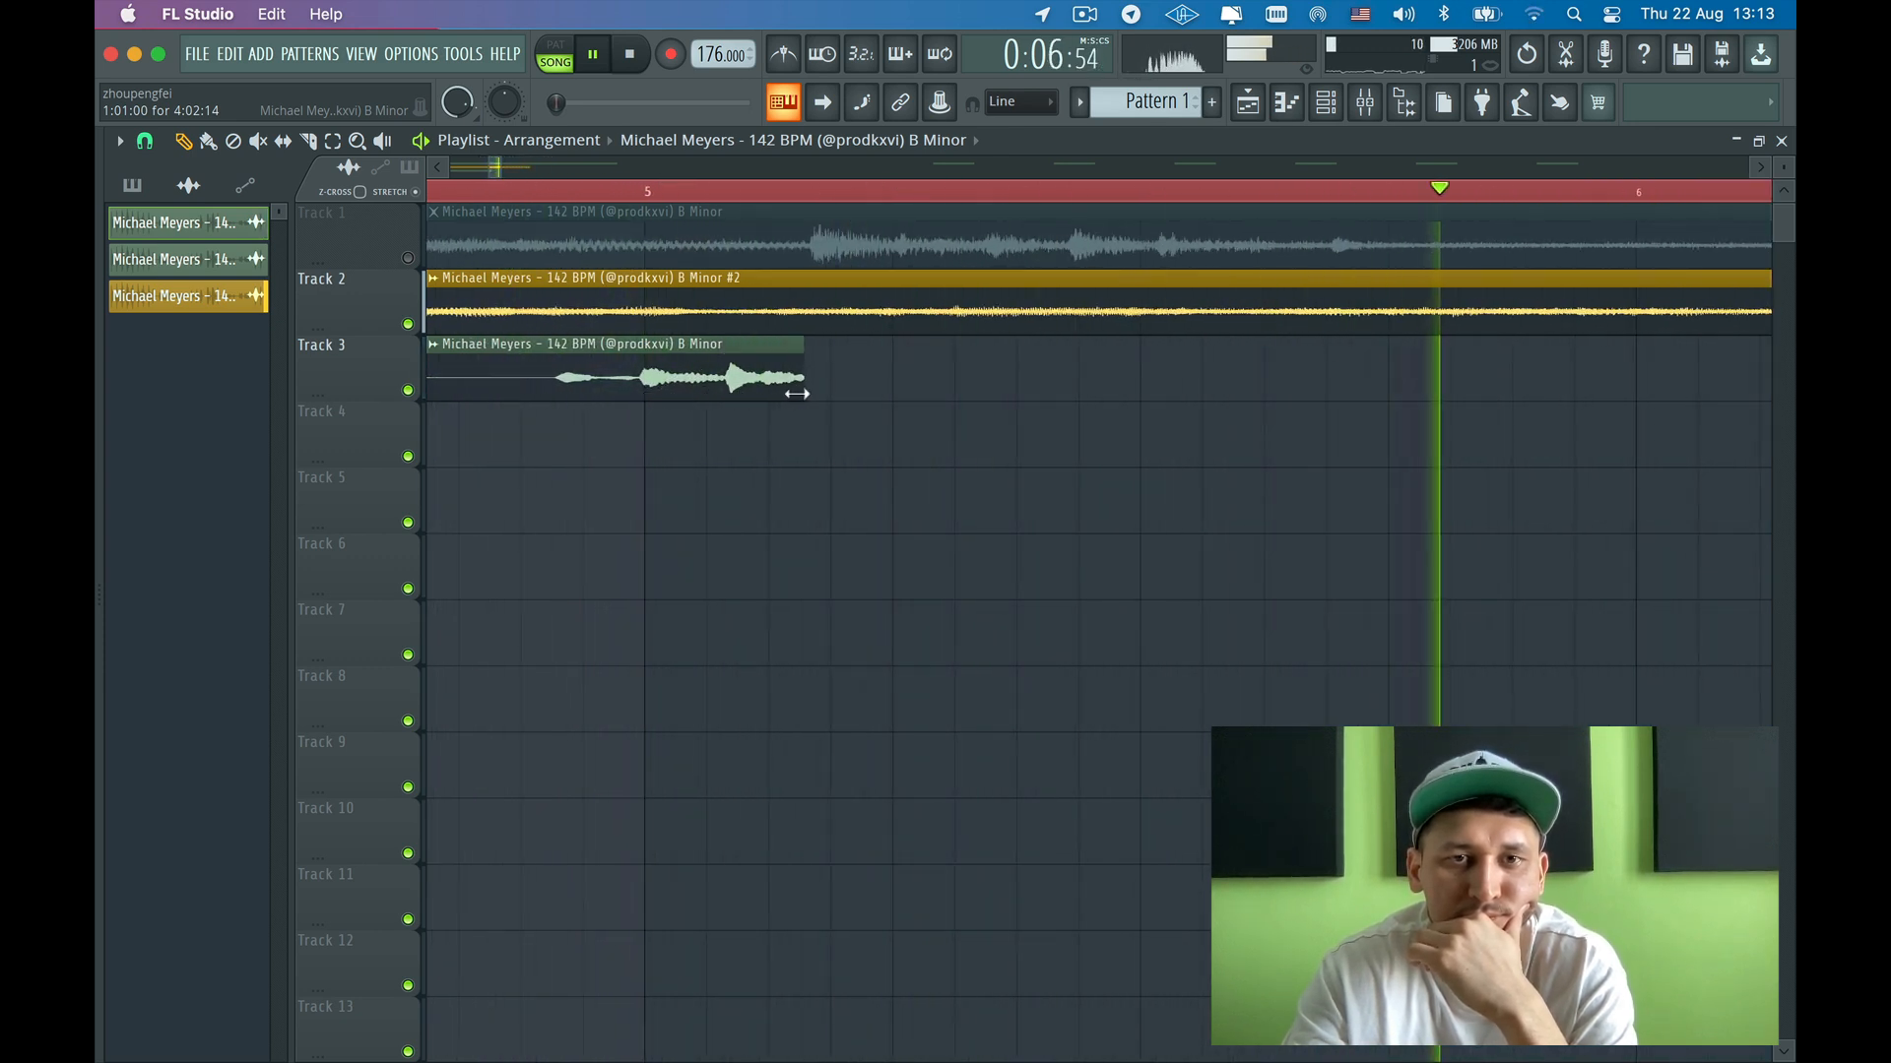
drag(799, 392, 632, 393)
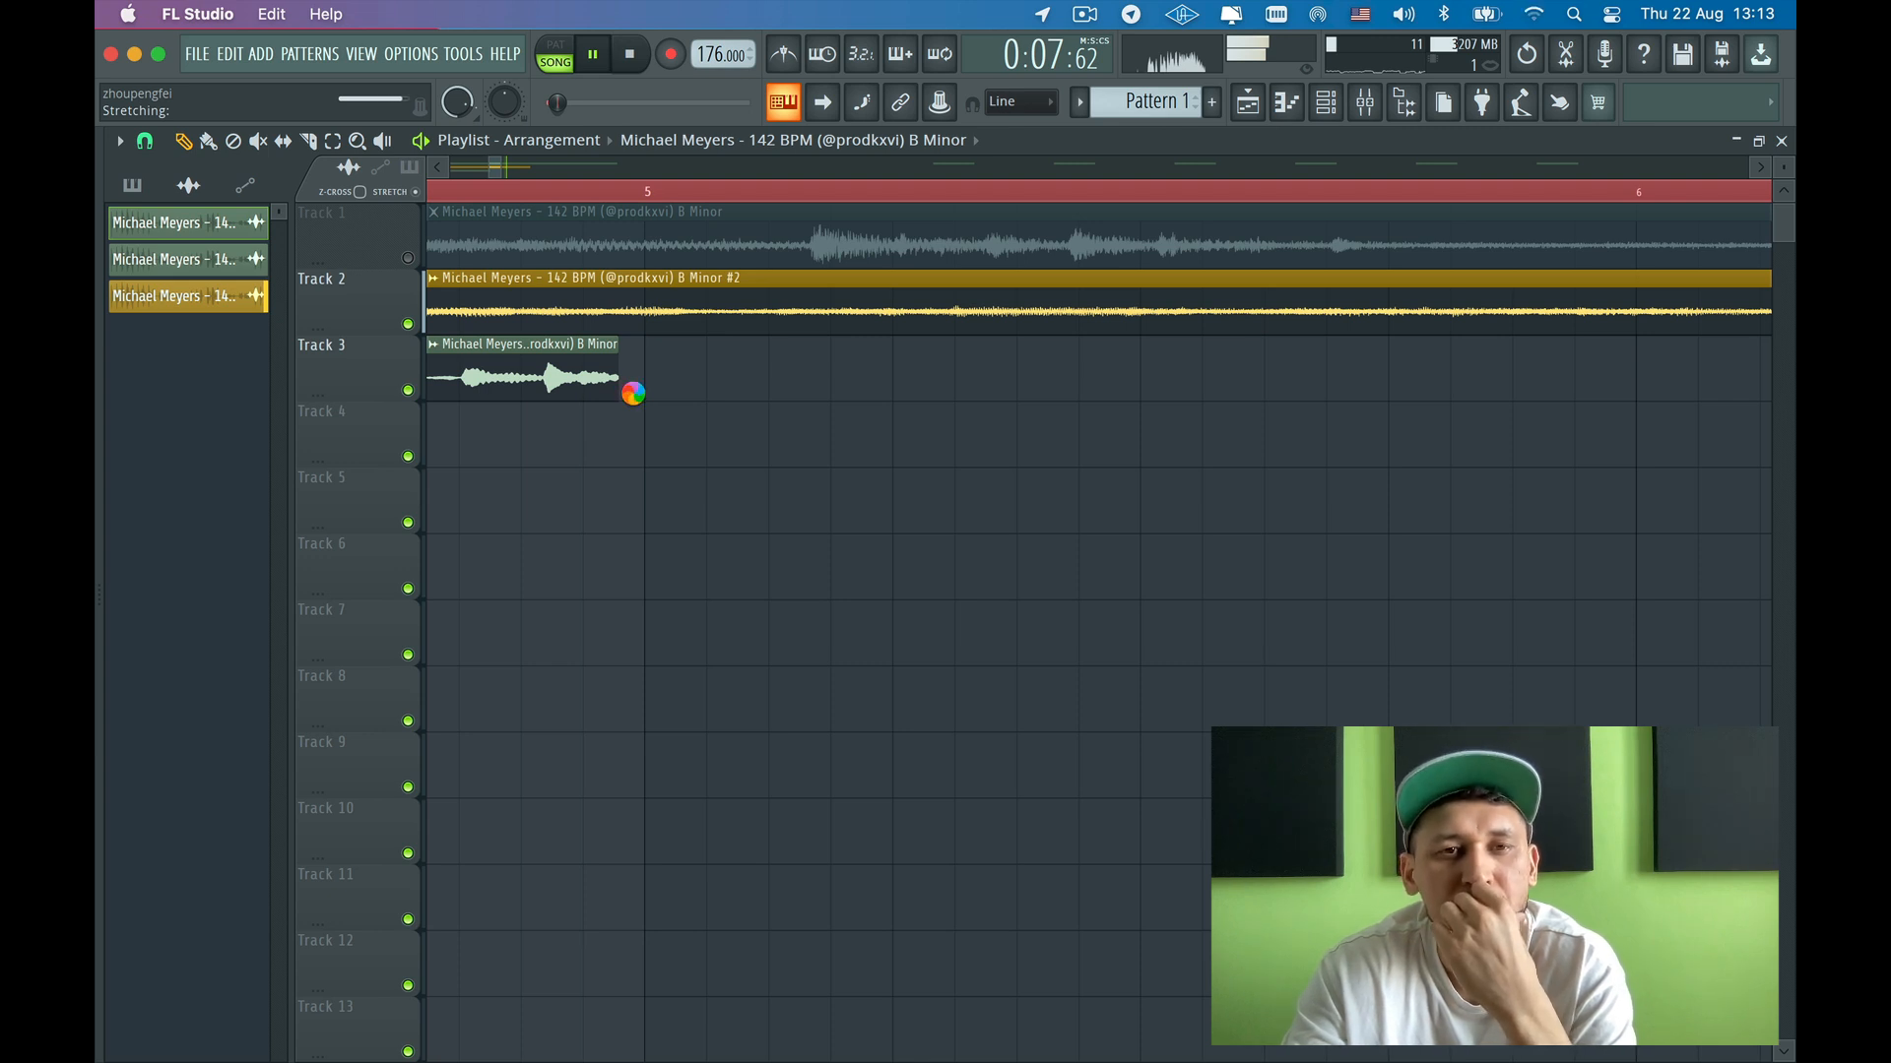
scroll(633, 393, up, 1)
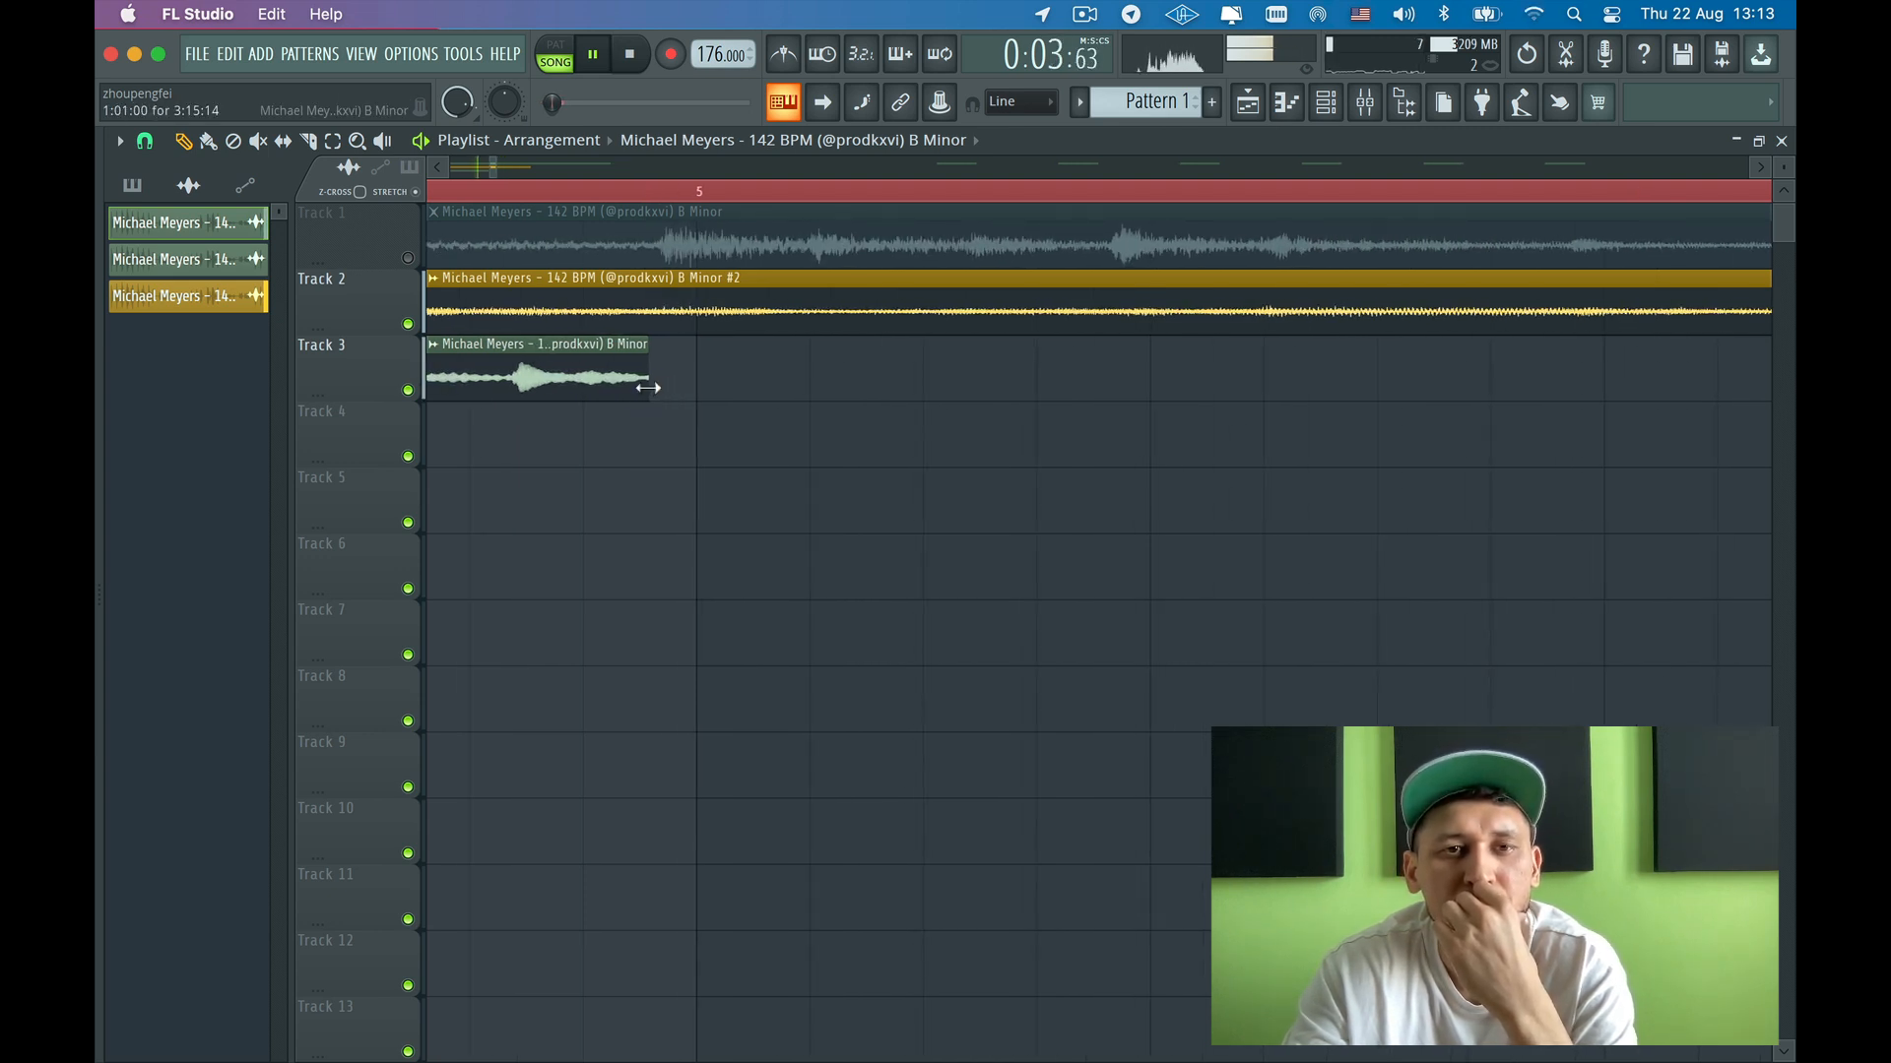
drag(667, 388, 693, 391)
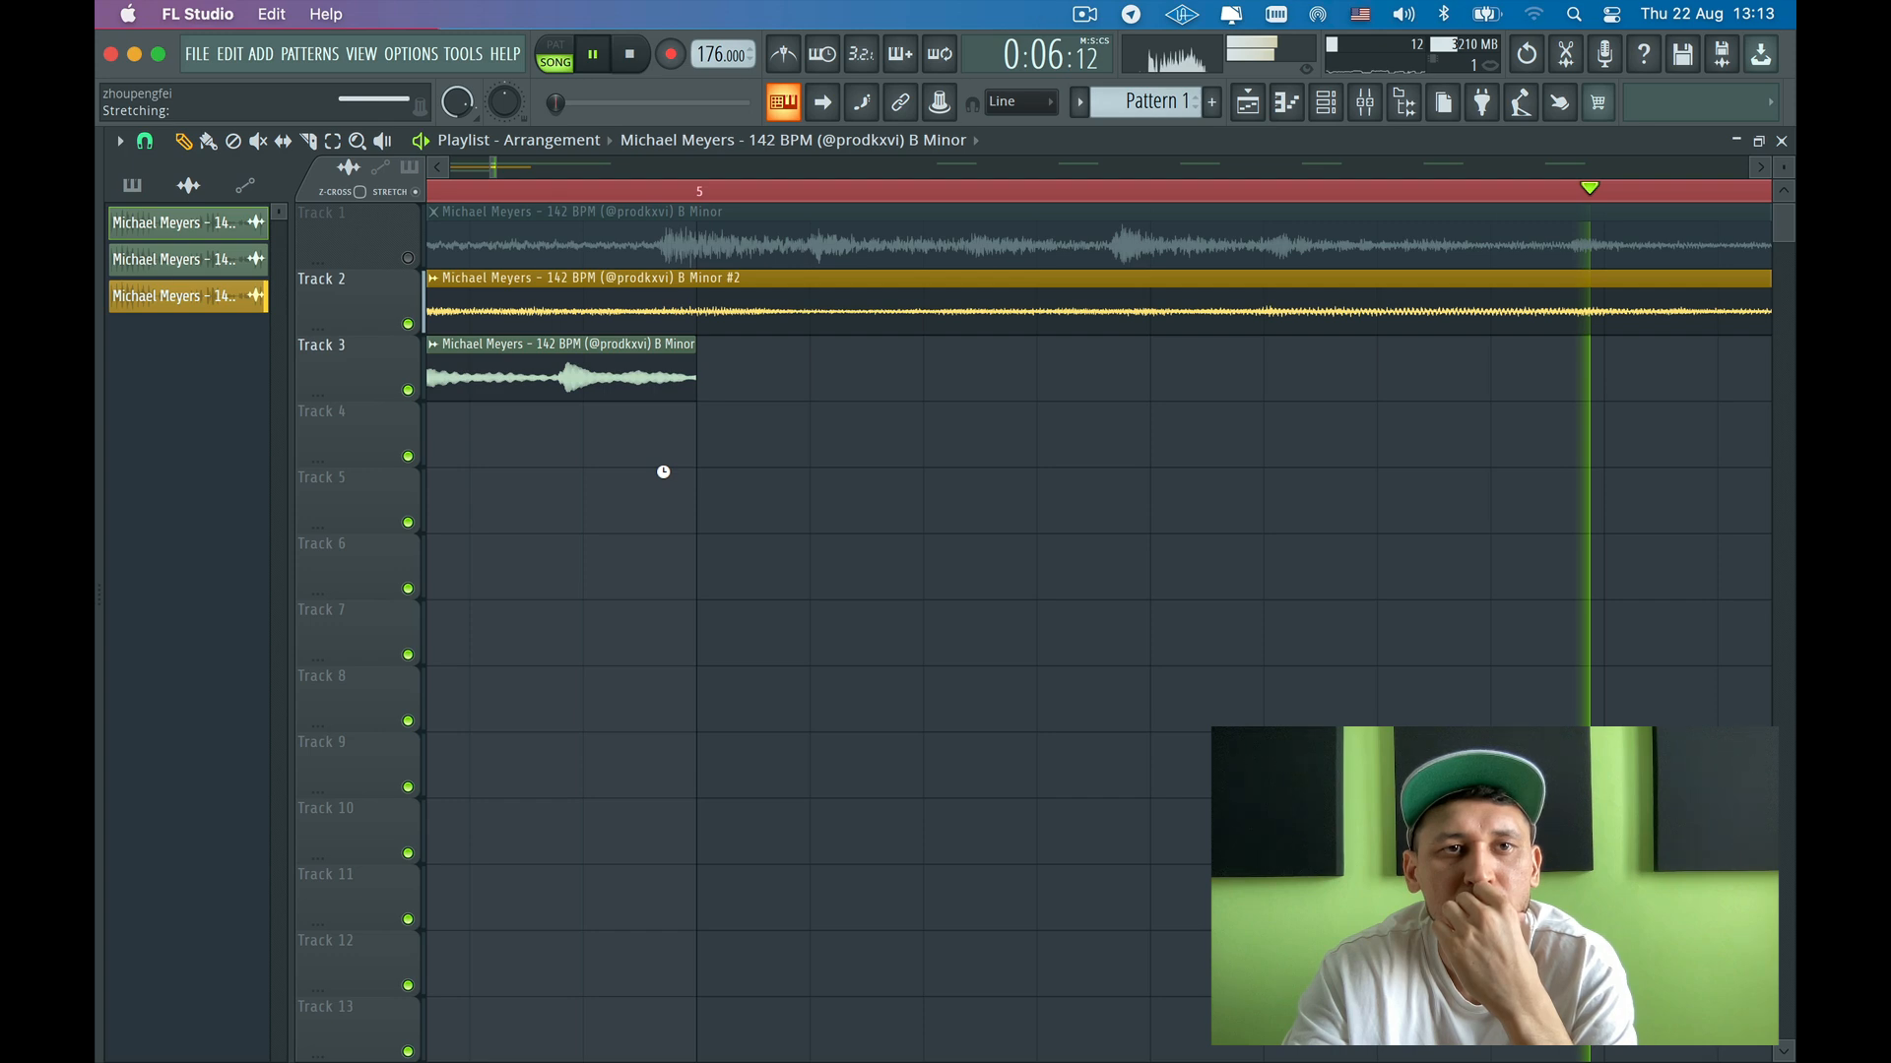
- Set the Track 3 clip's time-stretching mode to Stretch, shift its pitch up by 300 cents and replay the loop
scroll(667, 476, down, 3)
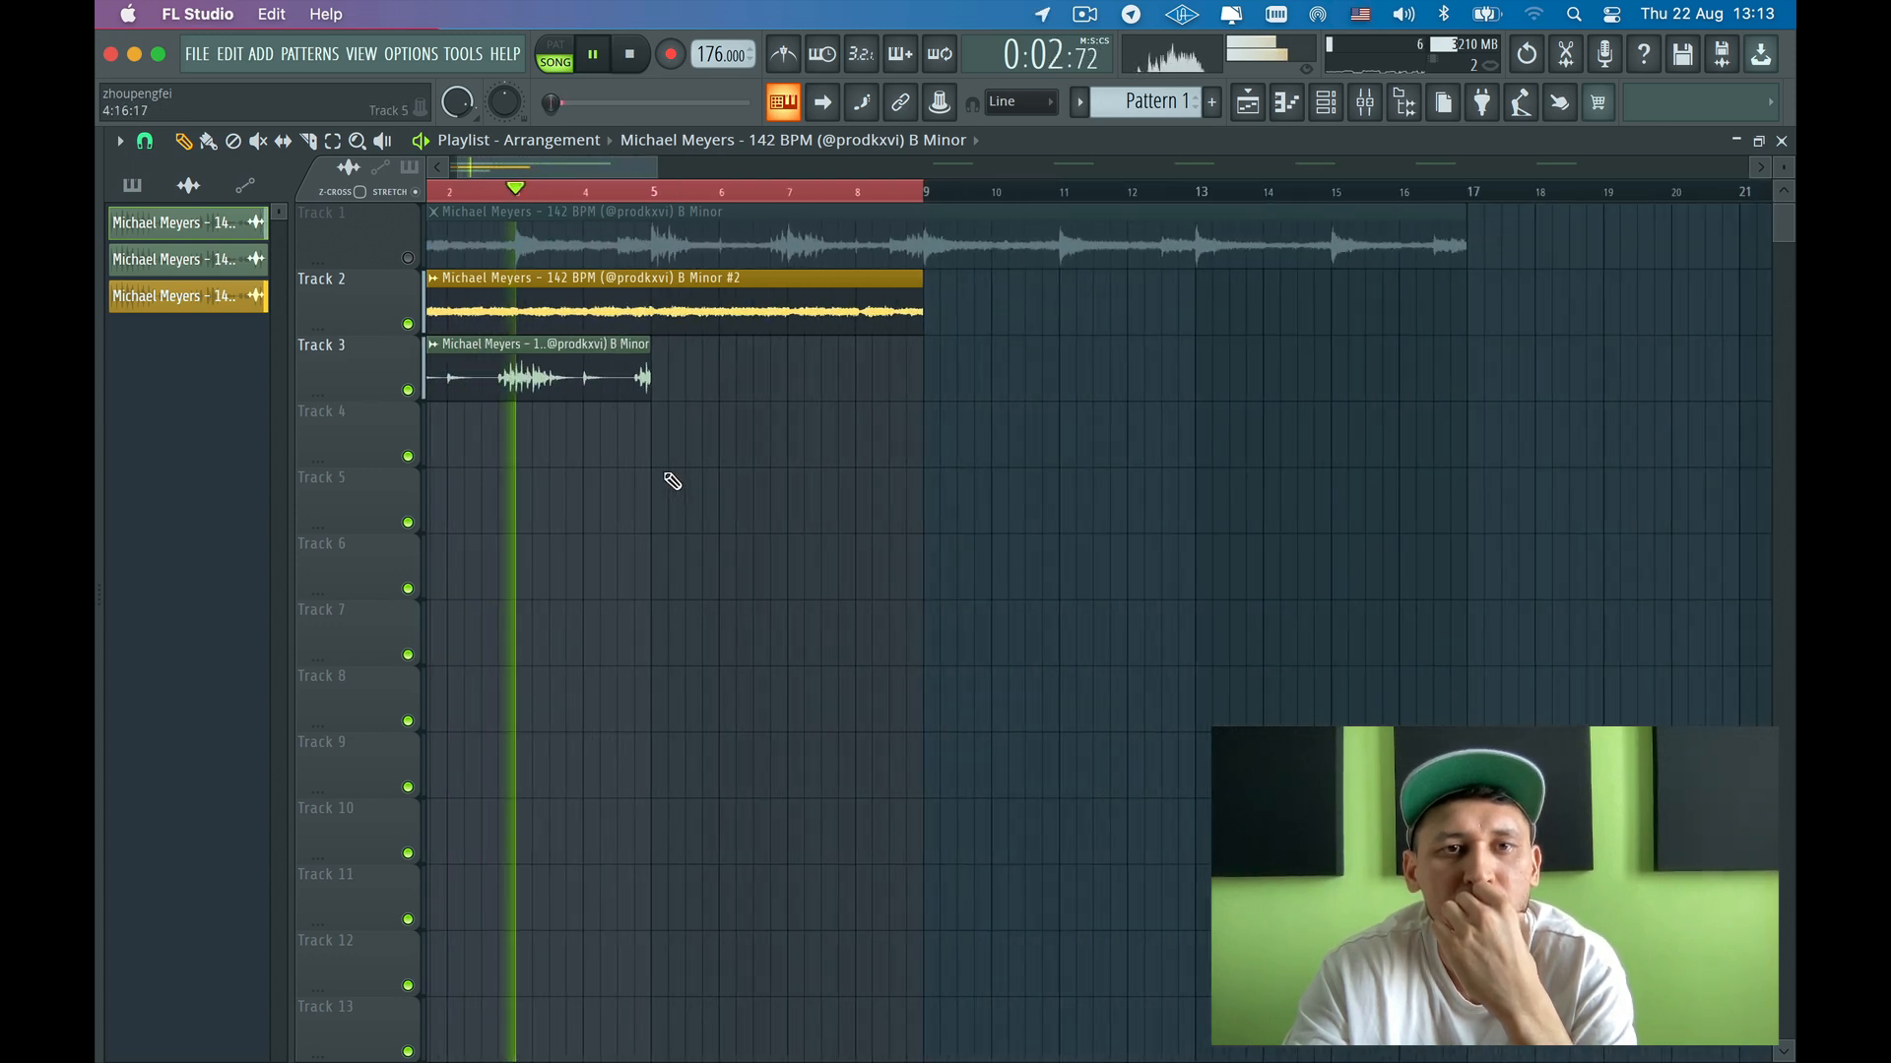
scroll(669, 478, down, 4)
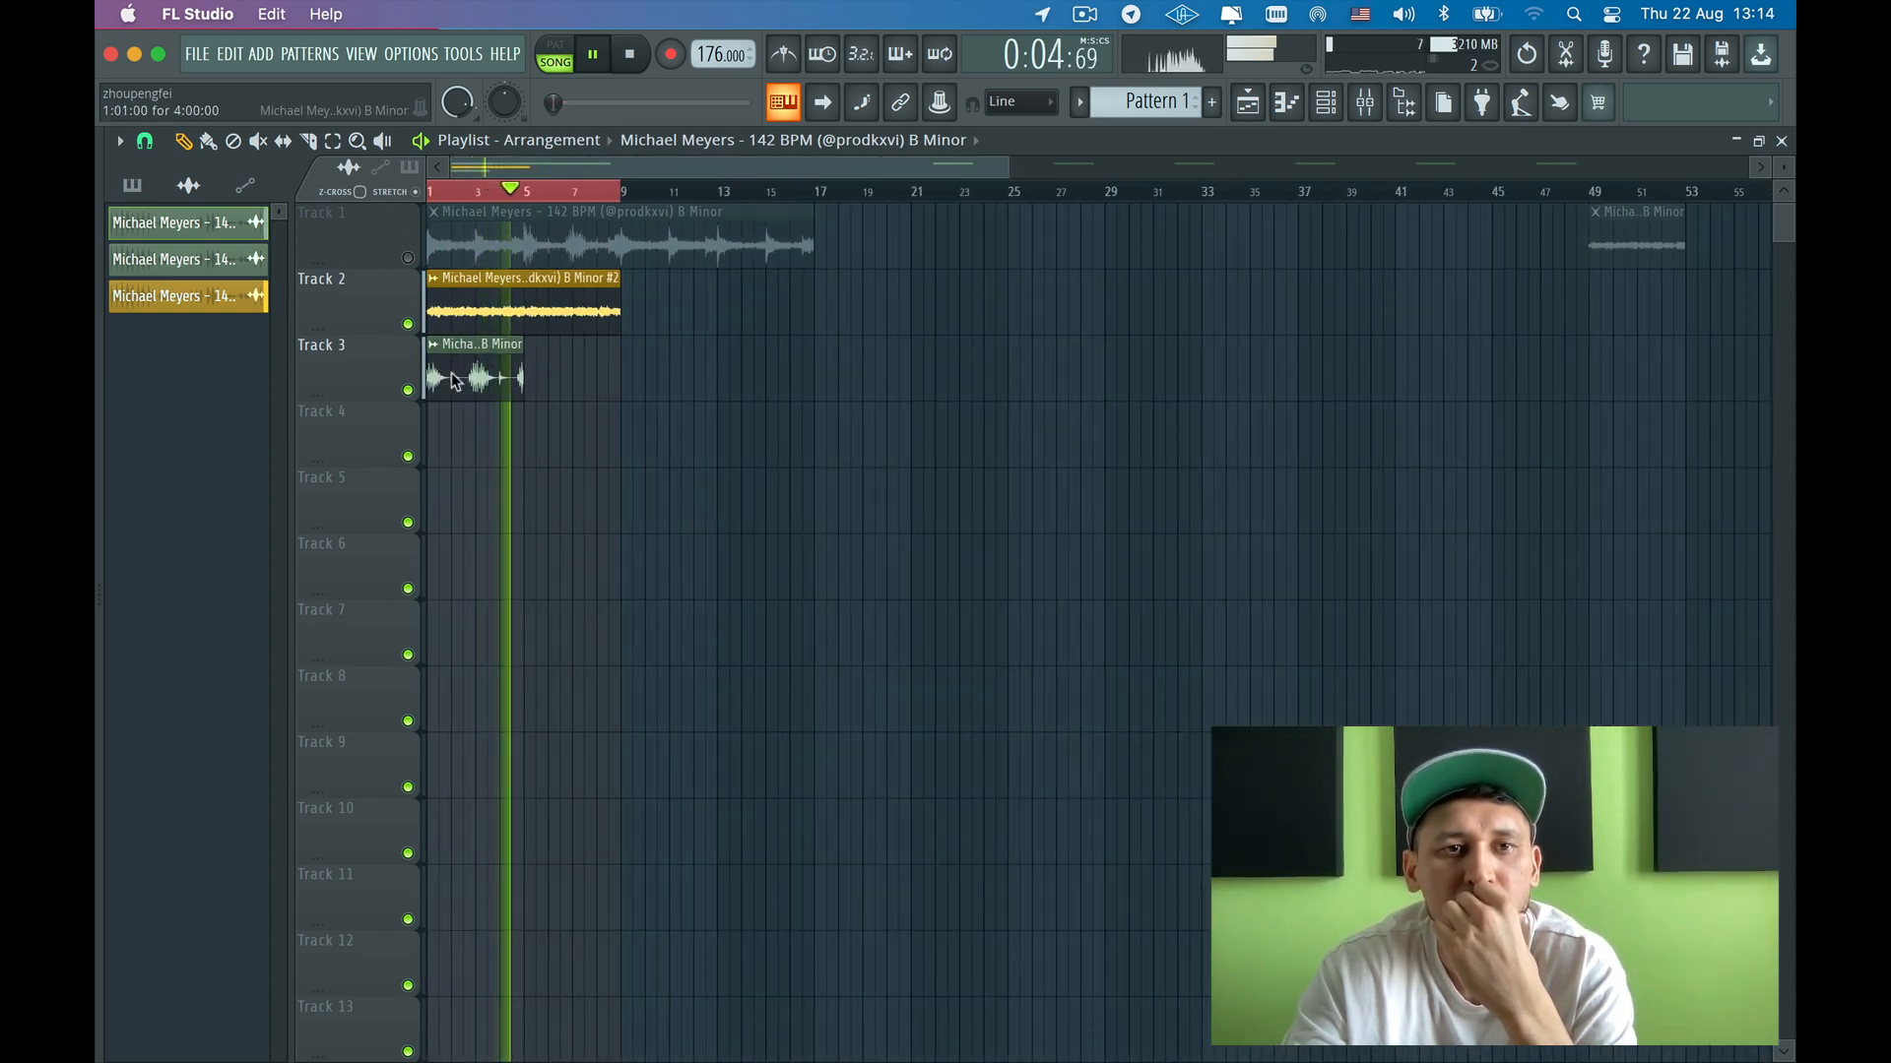
double_click(455, 382)
click(844, 346)
click(835, 413)
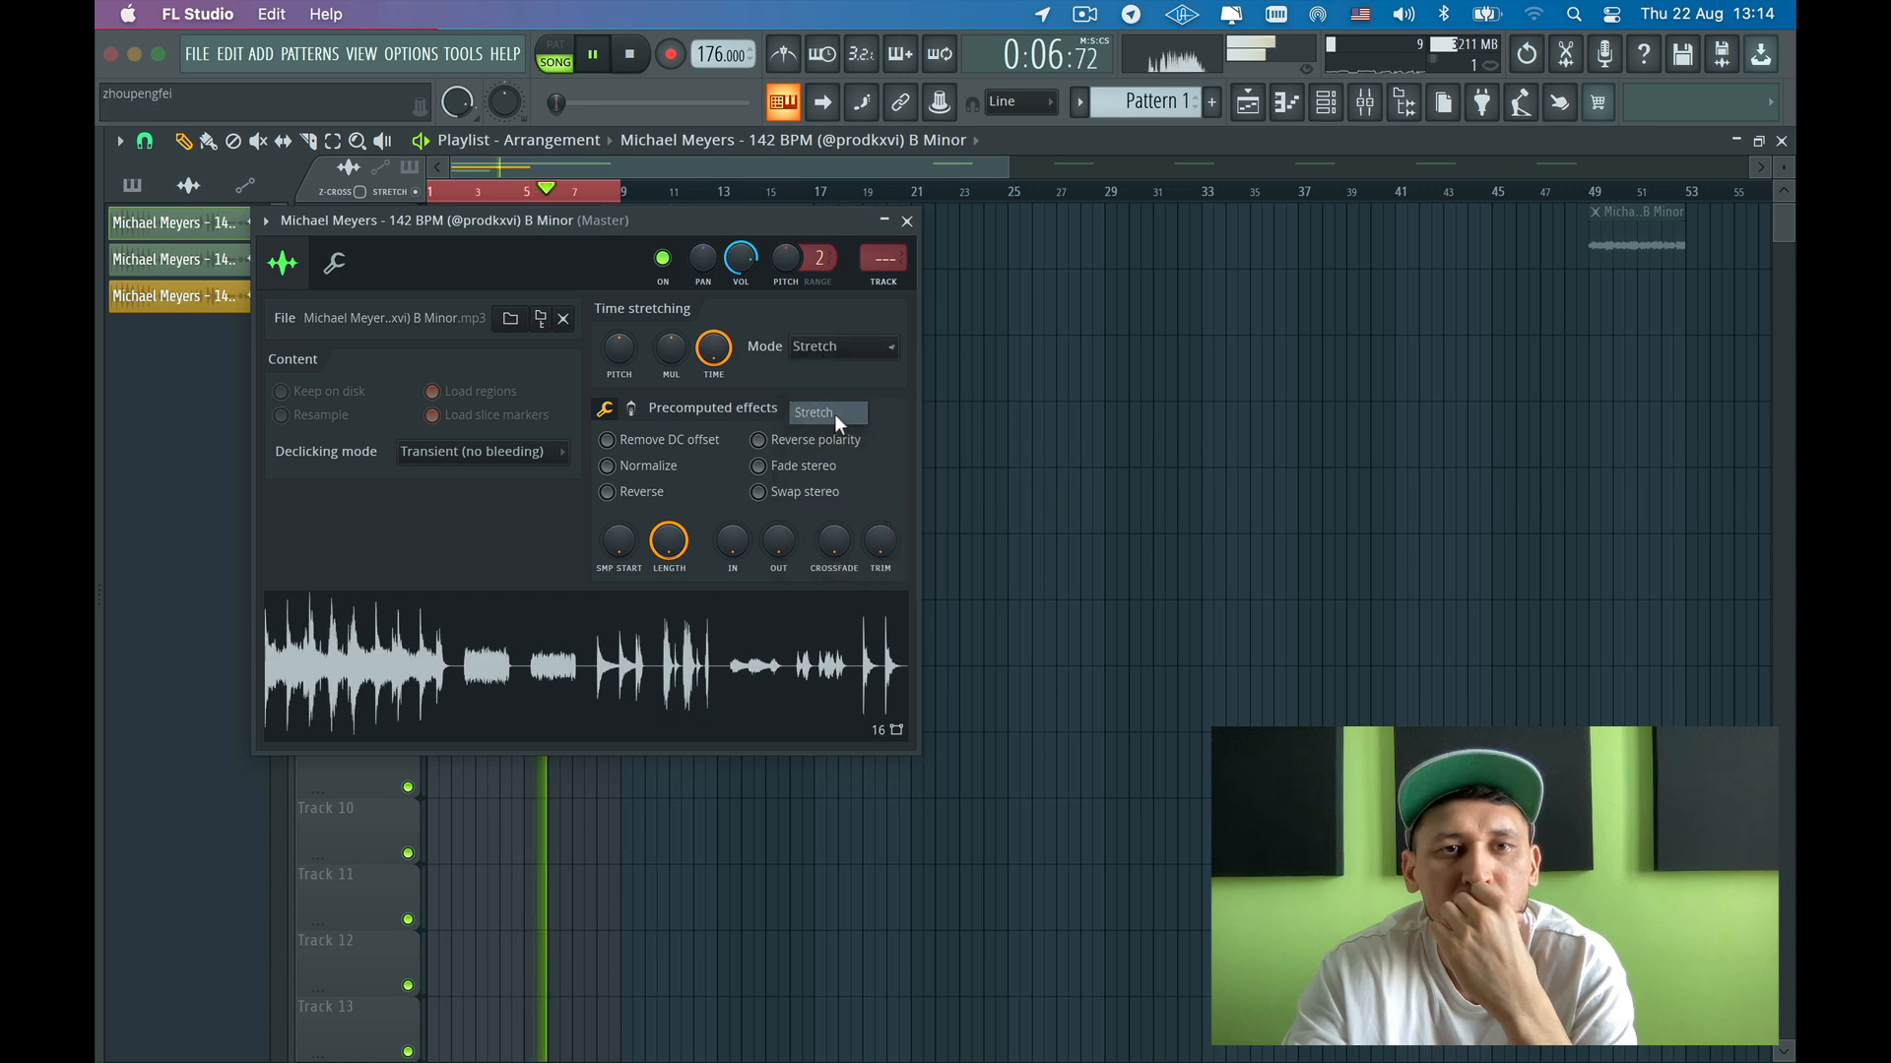
drag(619, 347, 620, 308)
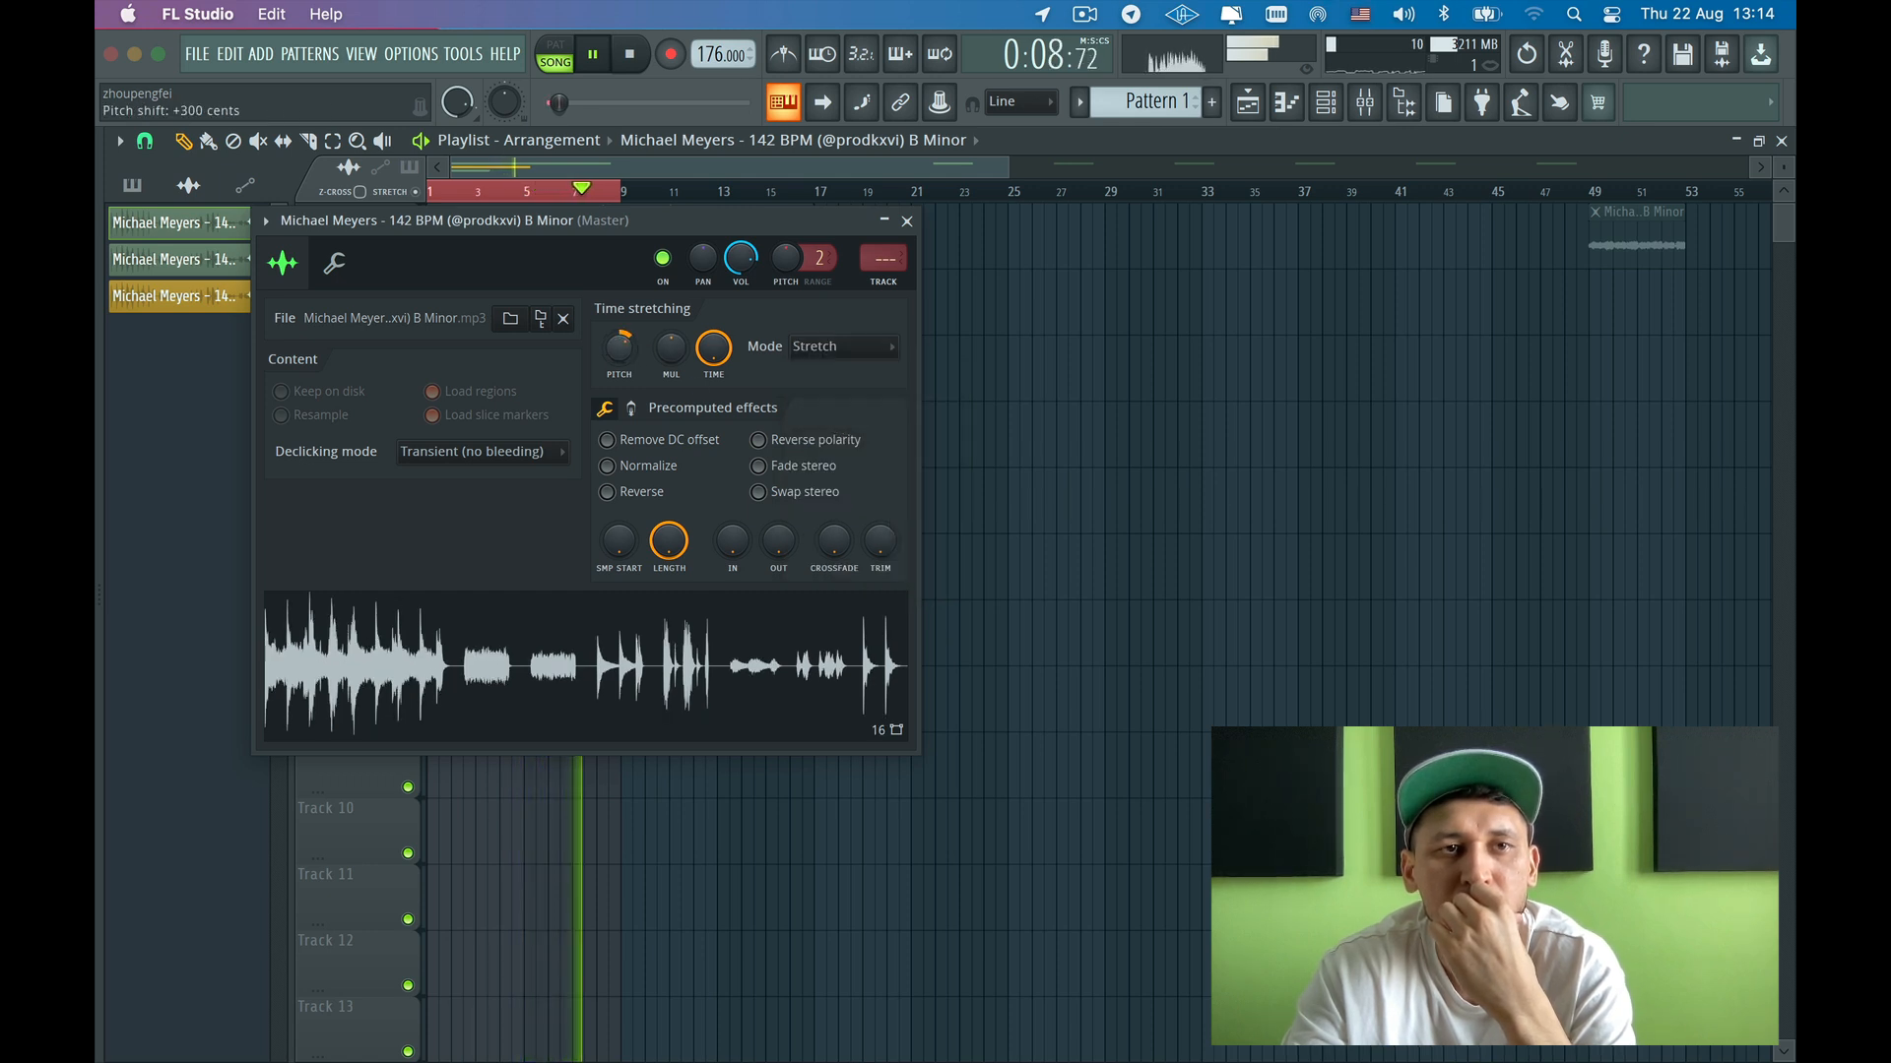
drag(684, 221, 1249, 294)
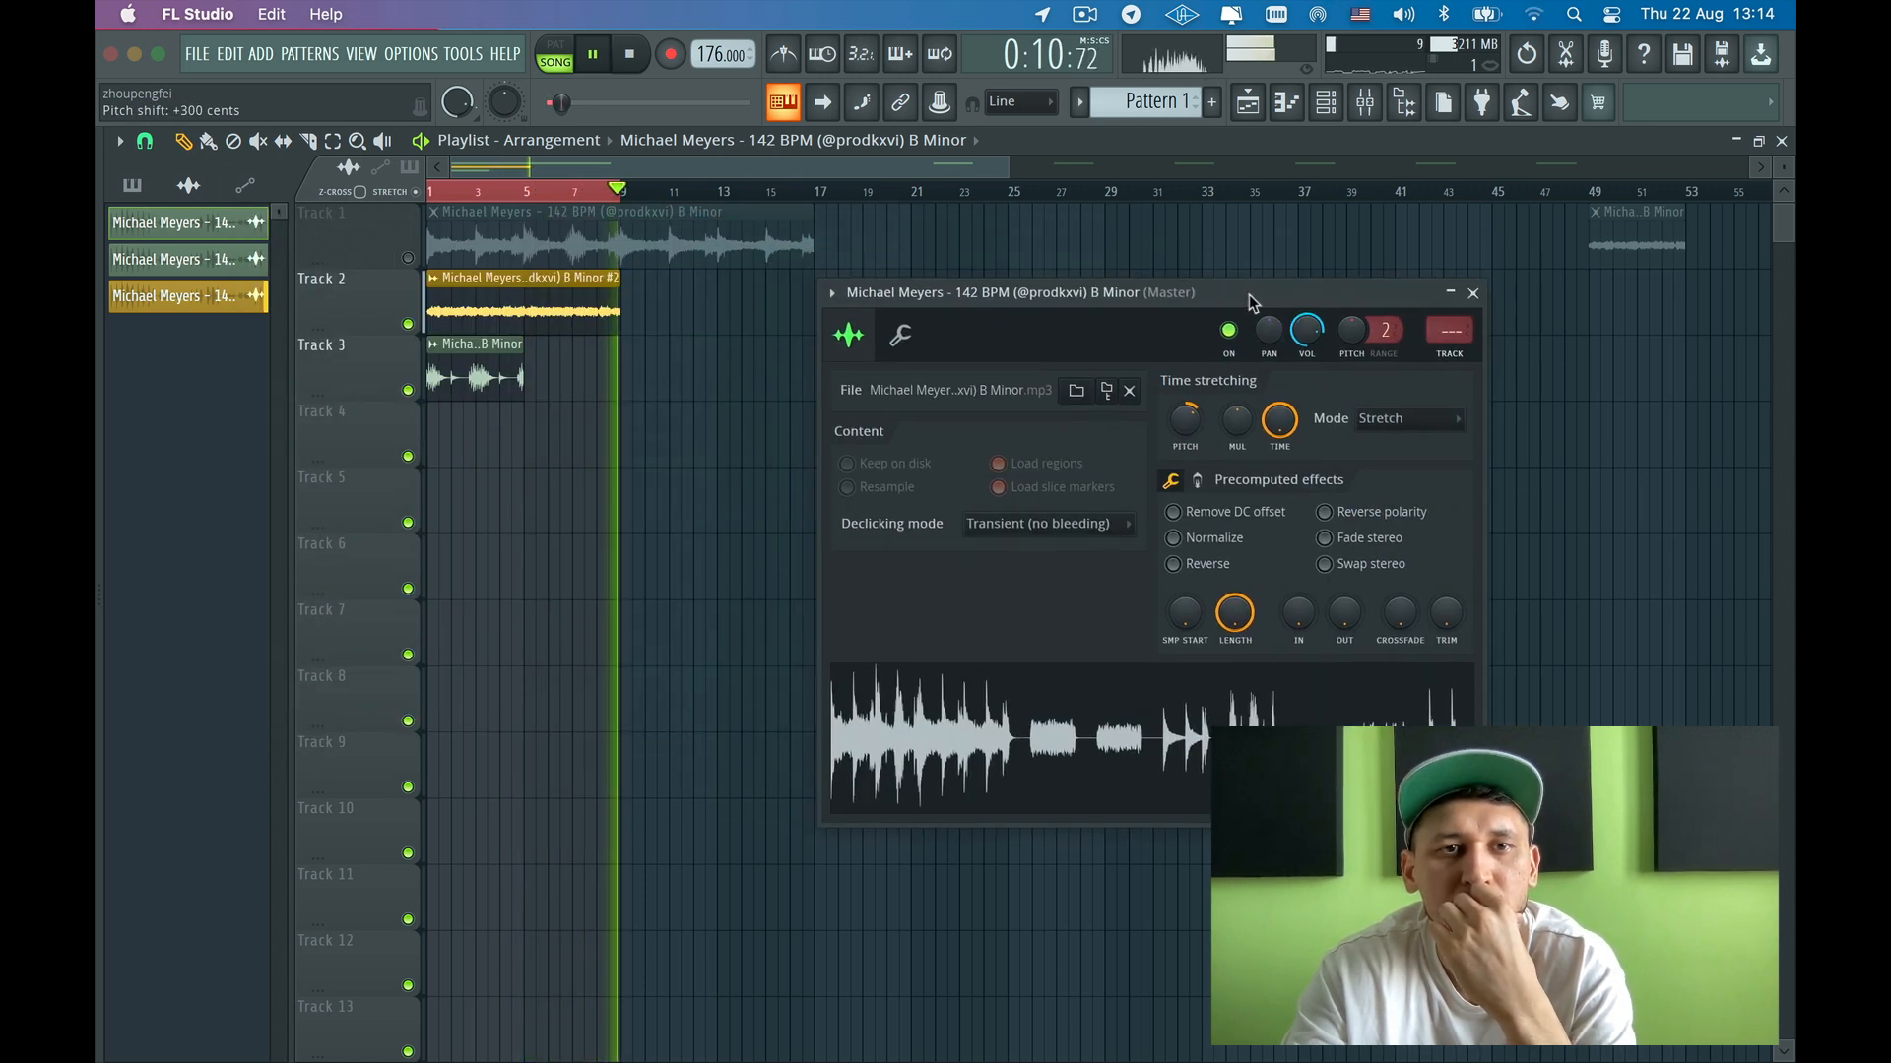
key(space)
key(space)
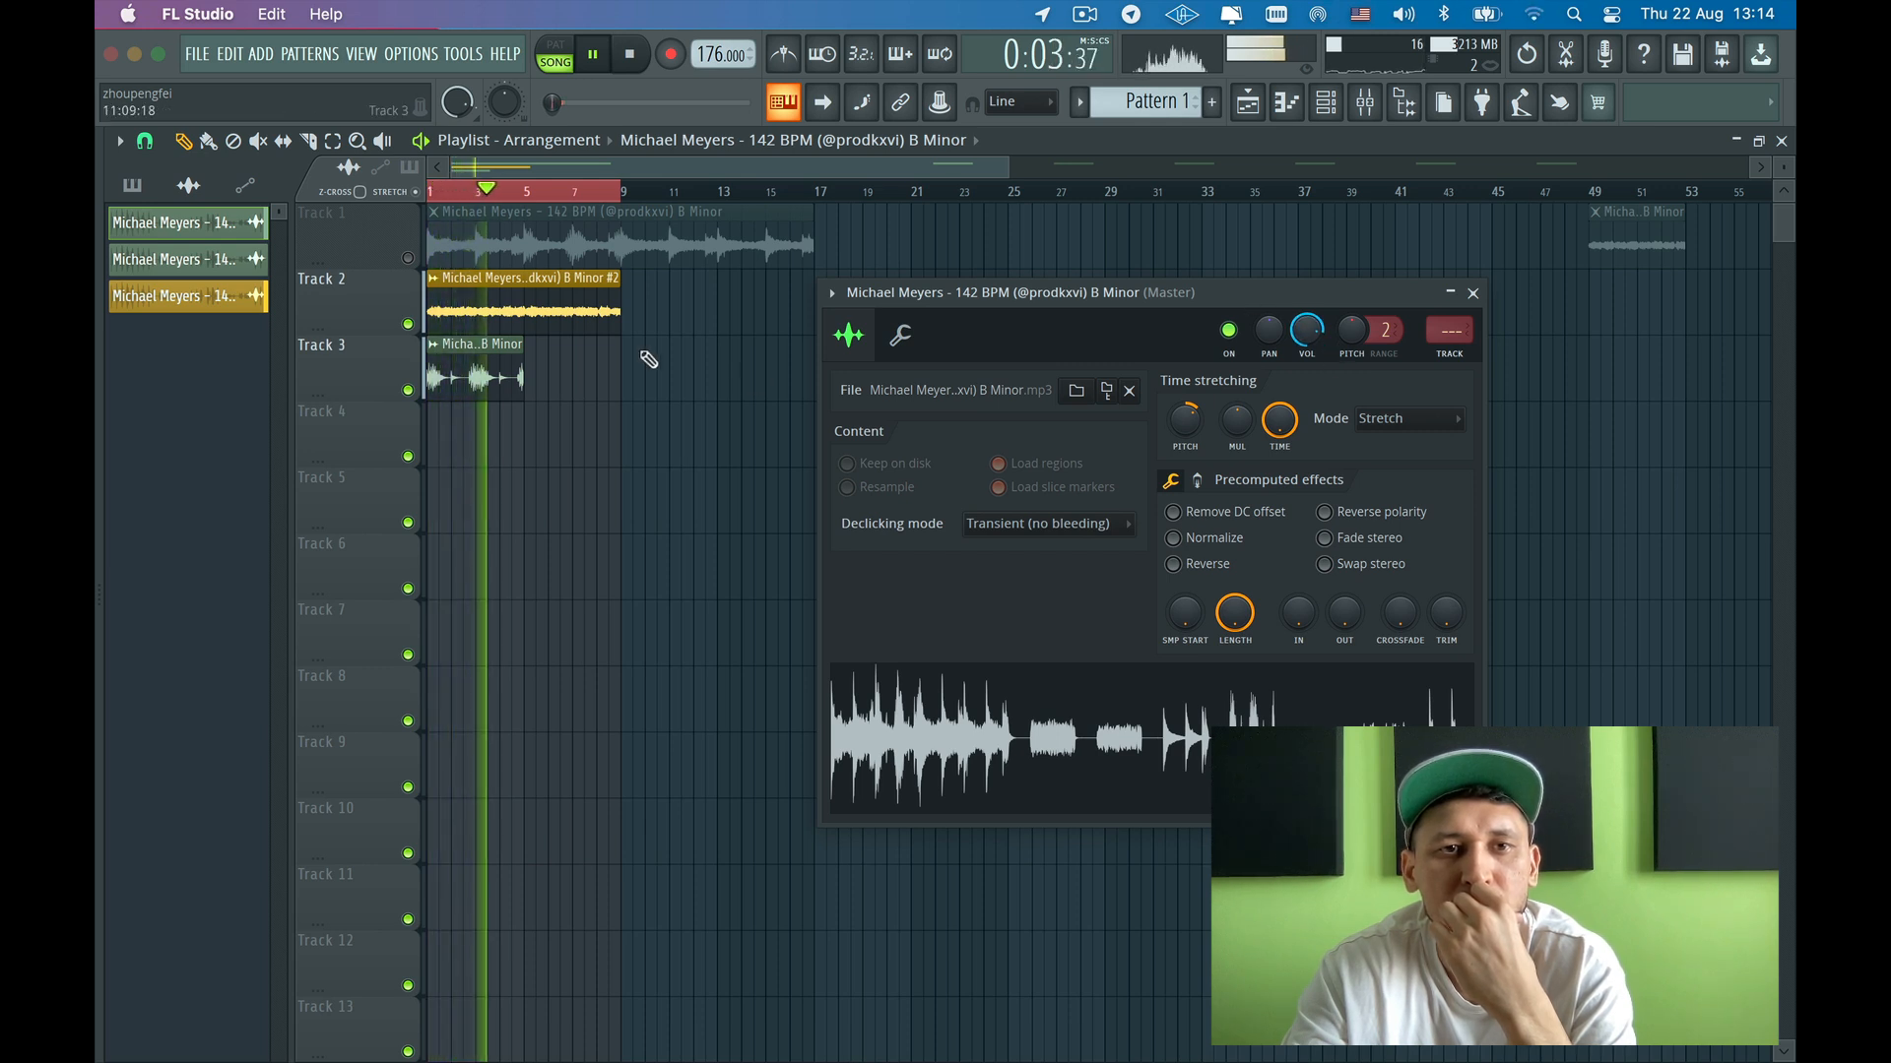
- Repeat the Track 3 clip at bar 5 and route its channel to mixer track 6
click(536, 379)
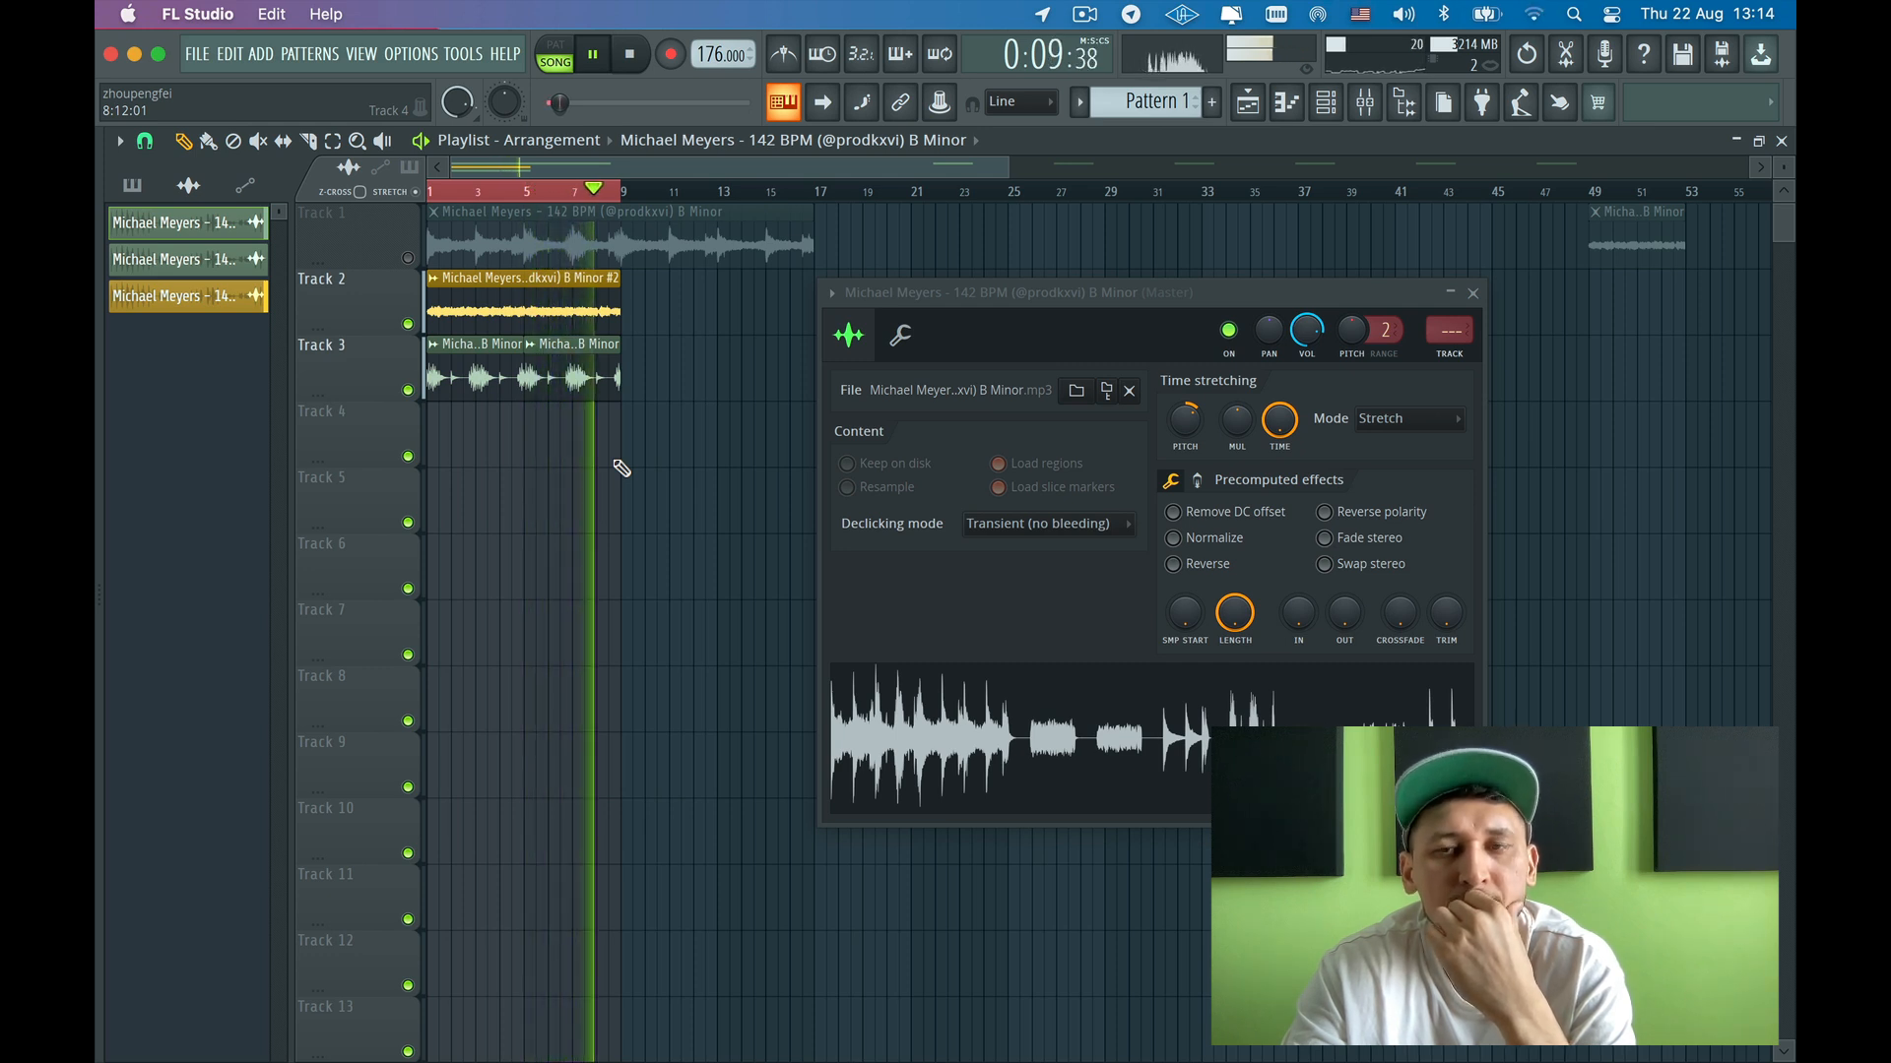
click(1458, 361)
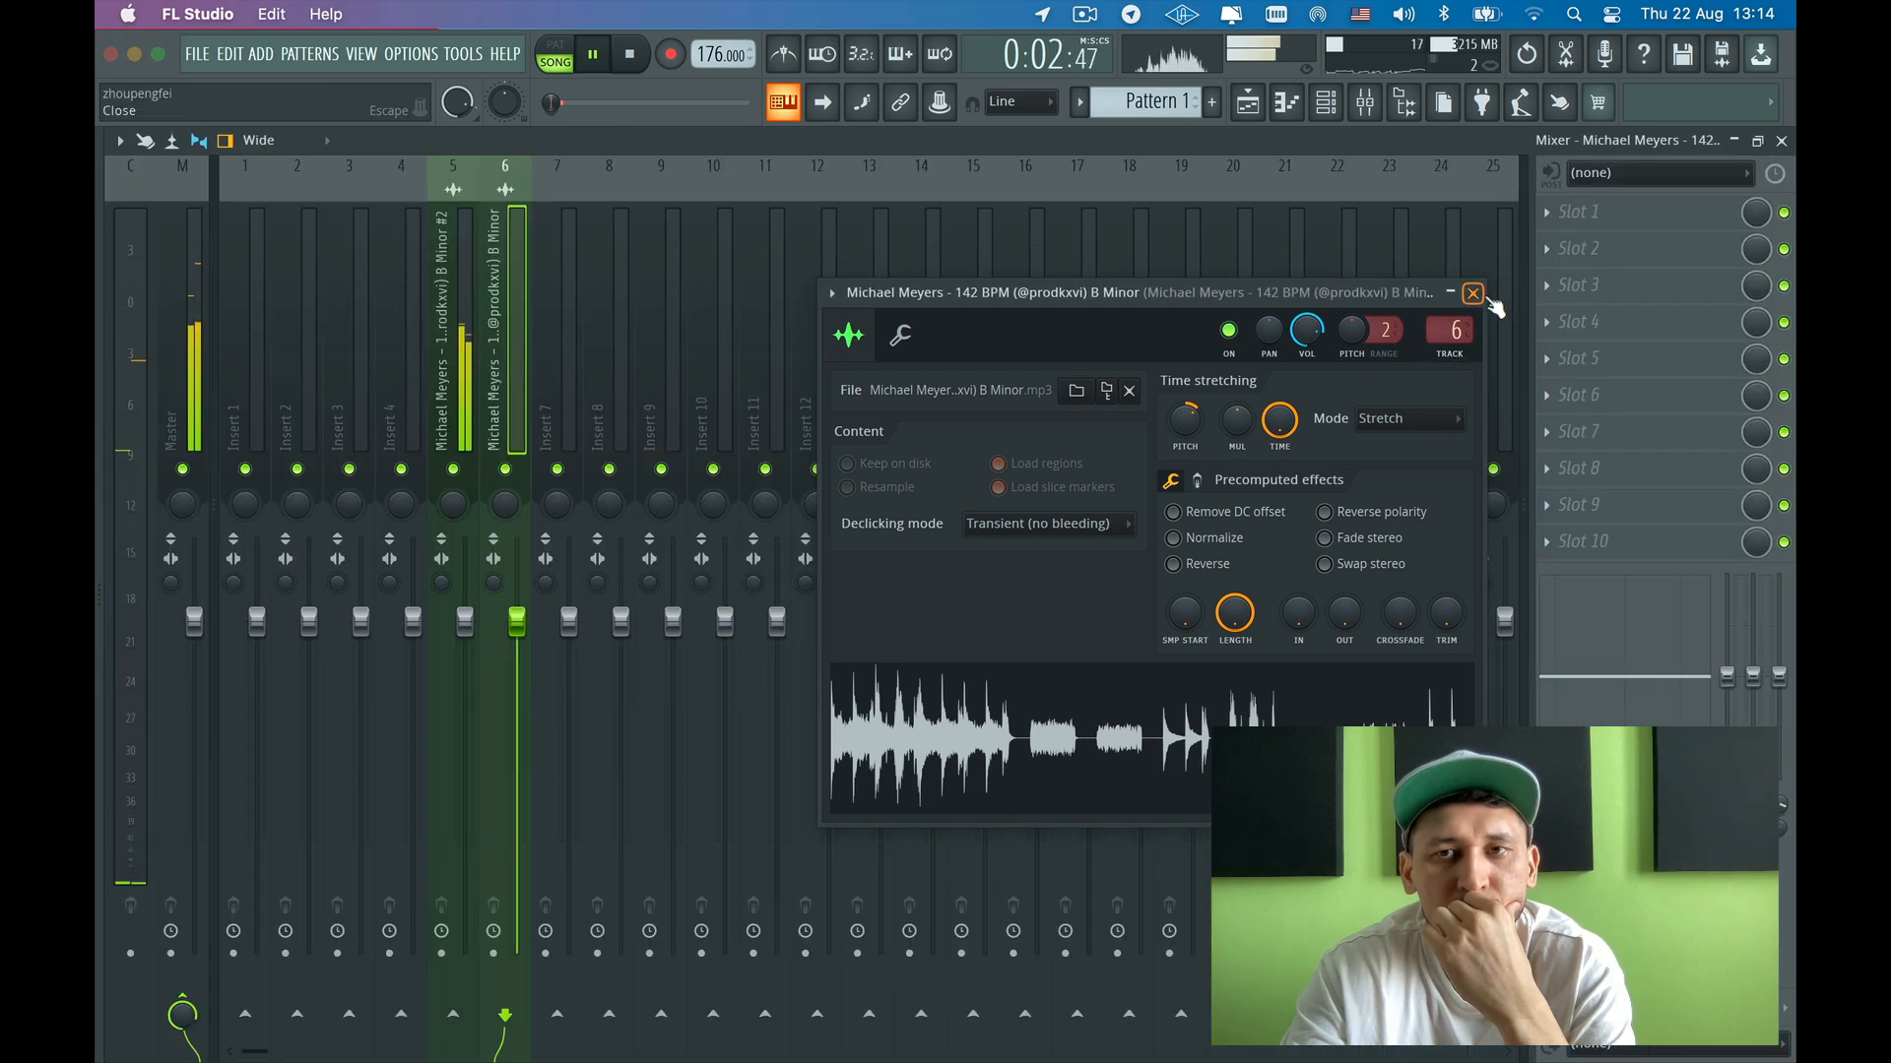
click(1473, 293)
- Lower the volume of mixer track 6 and load Fruity Parametric EQ 2 in its second effect slot
drag(516, 622, 516, 670)
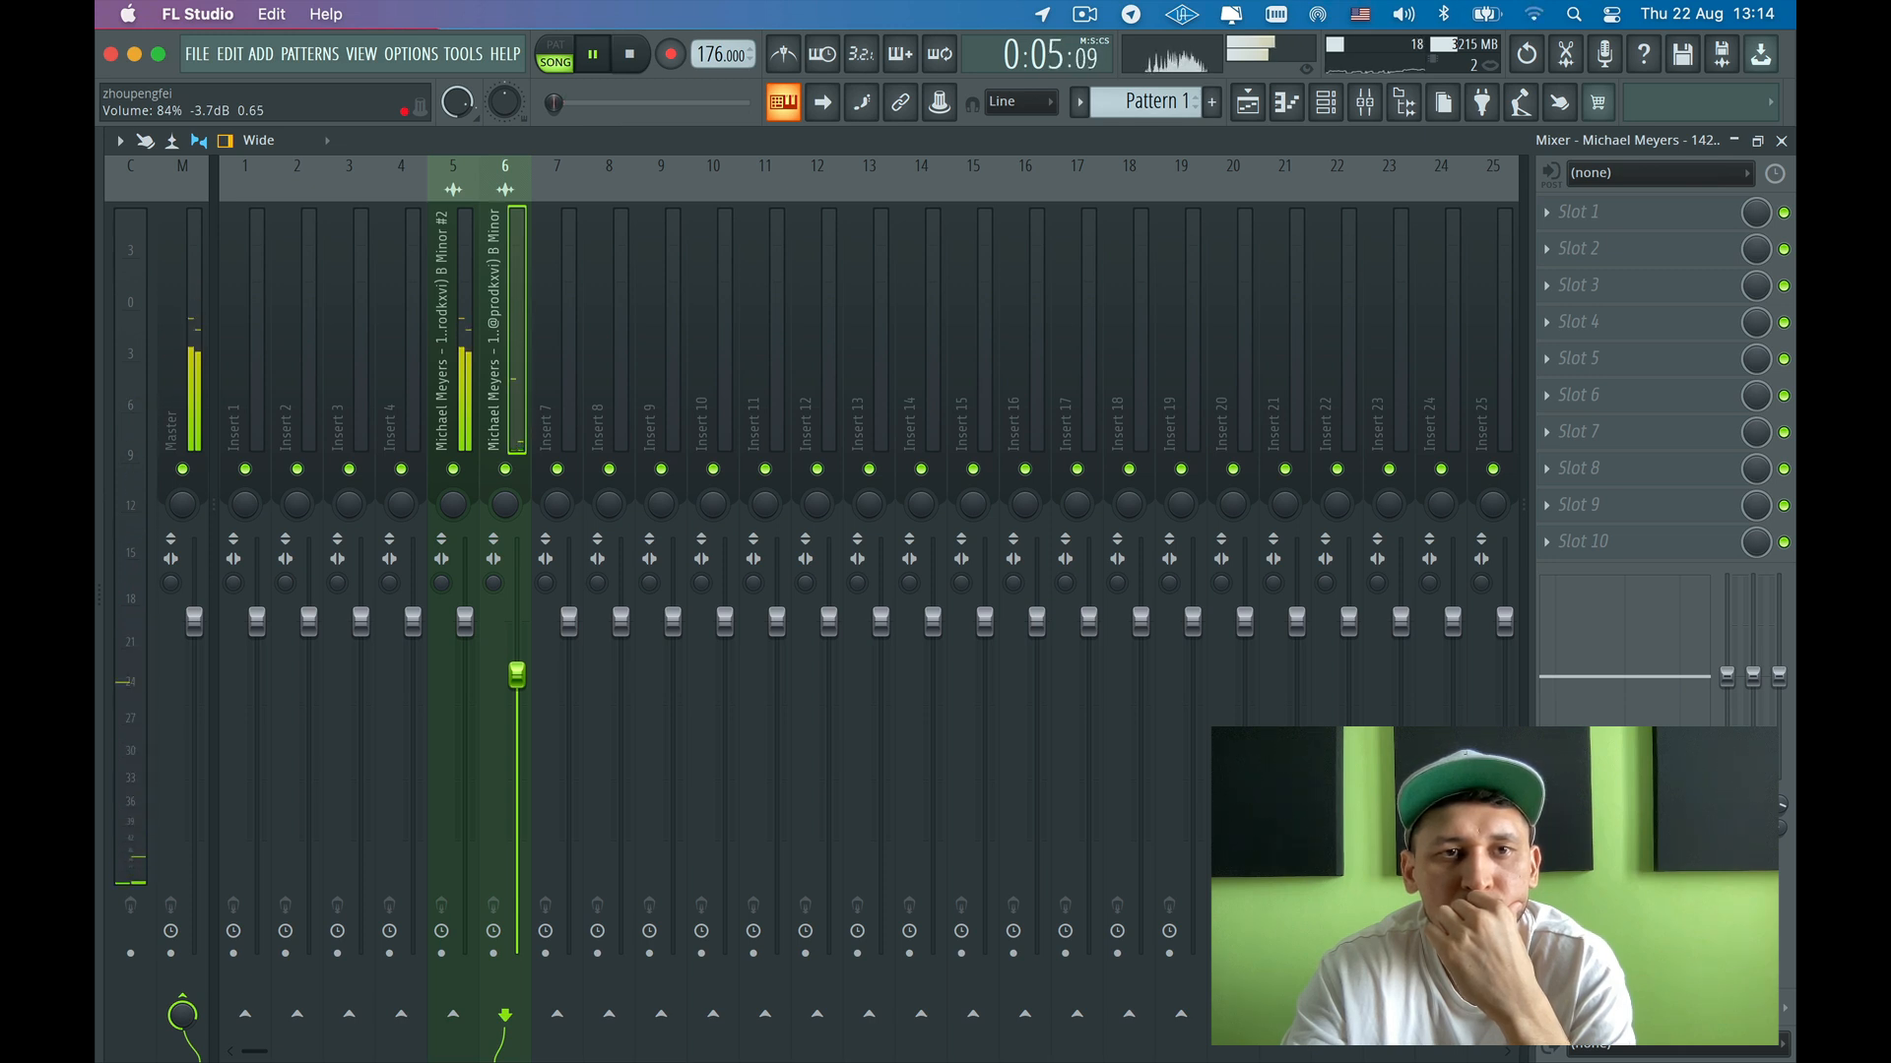
drag(516, 675, 525, 727)
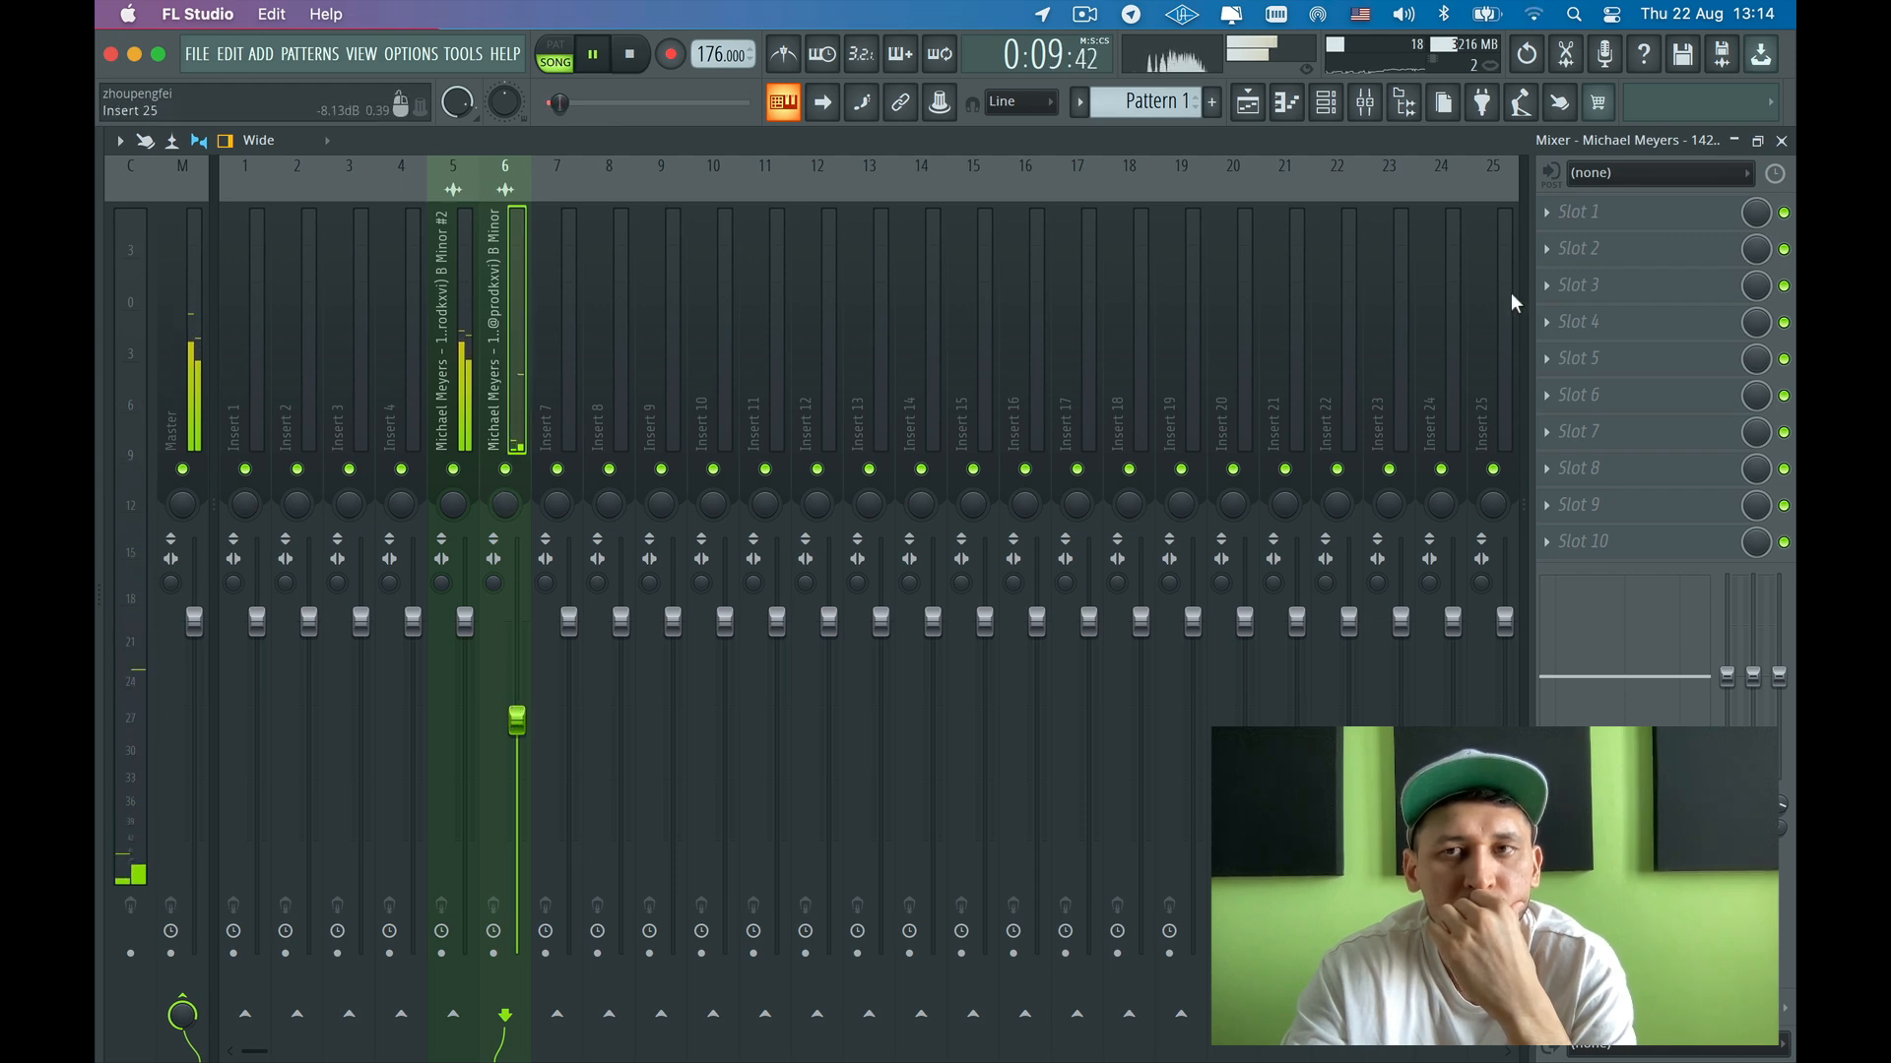
click(1546, 250)
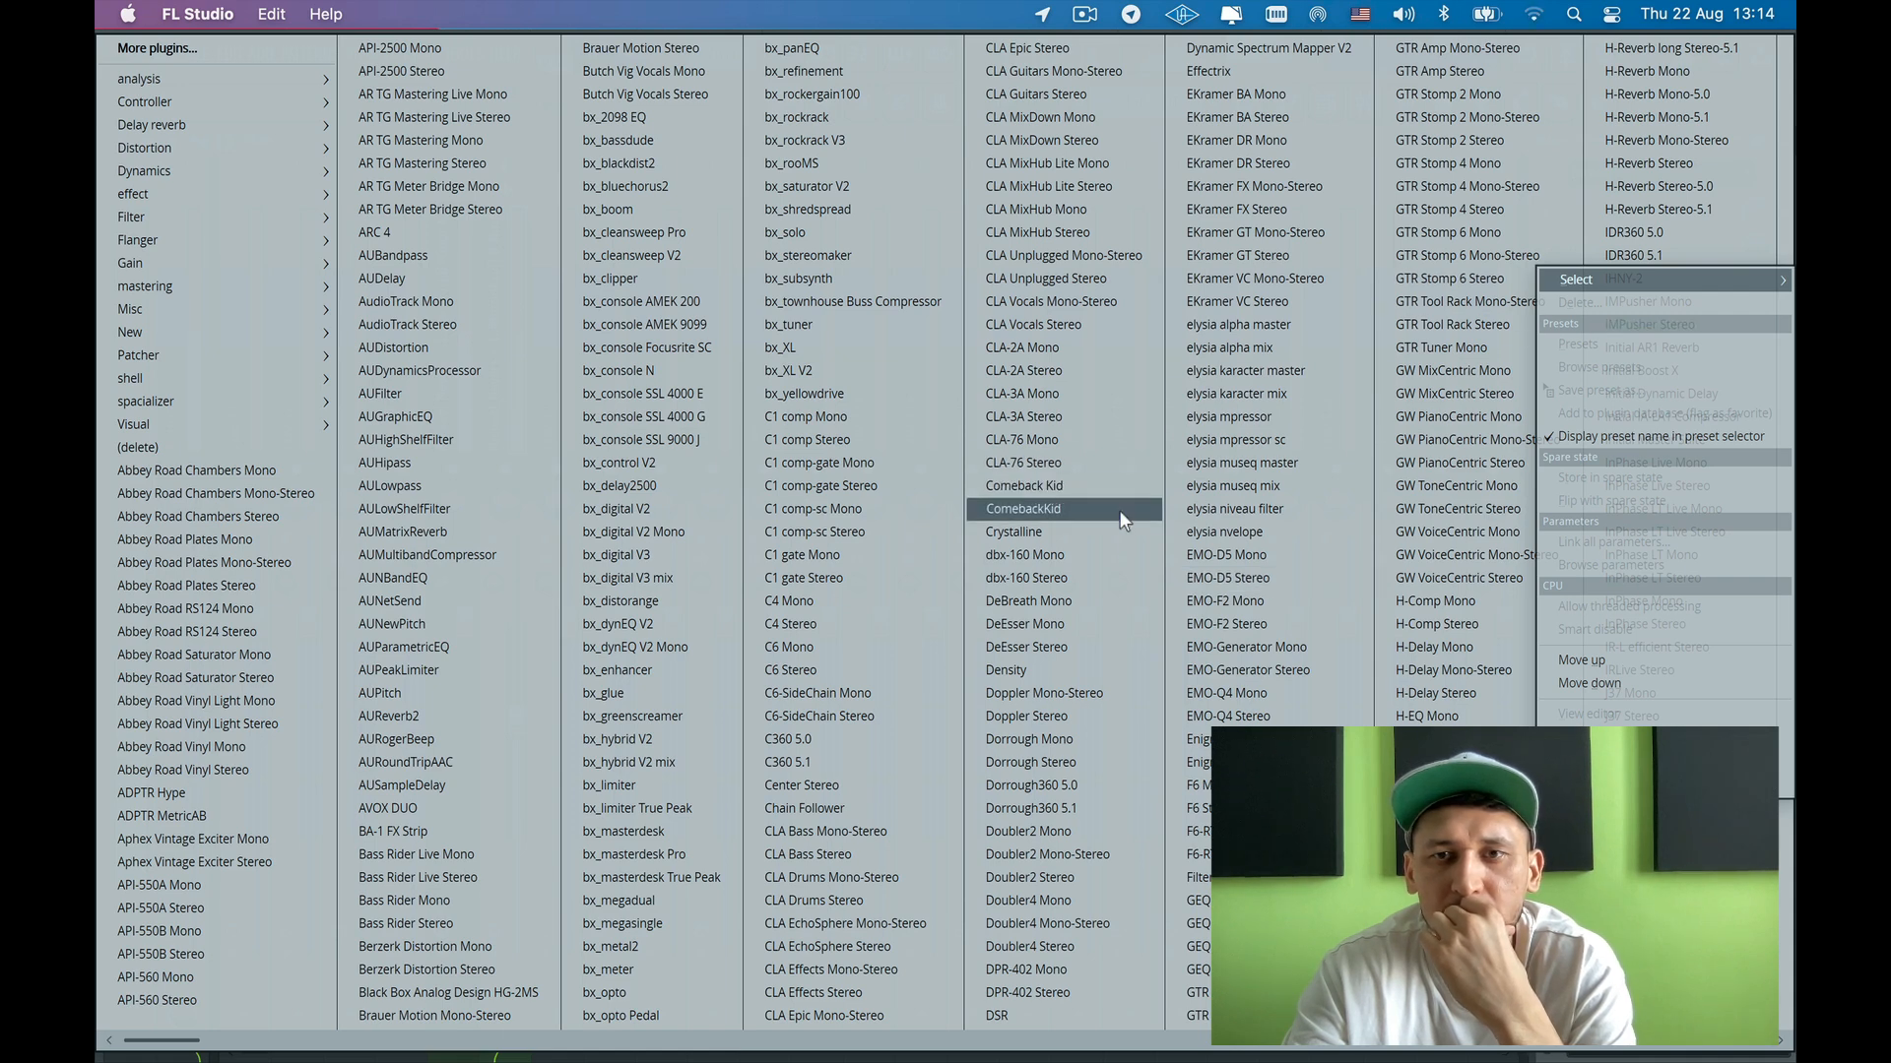
mouse_move(275, 228)
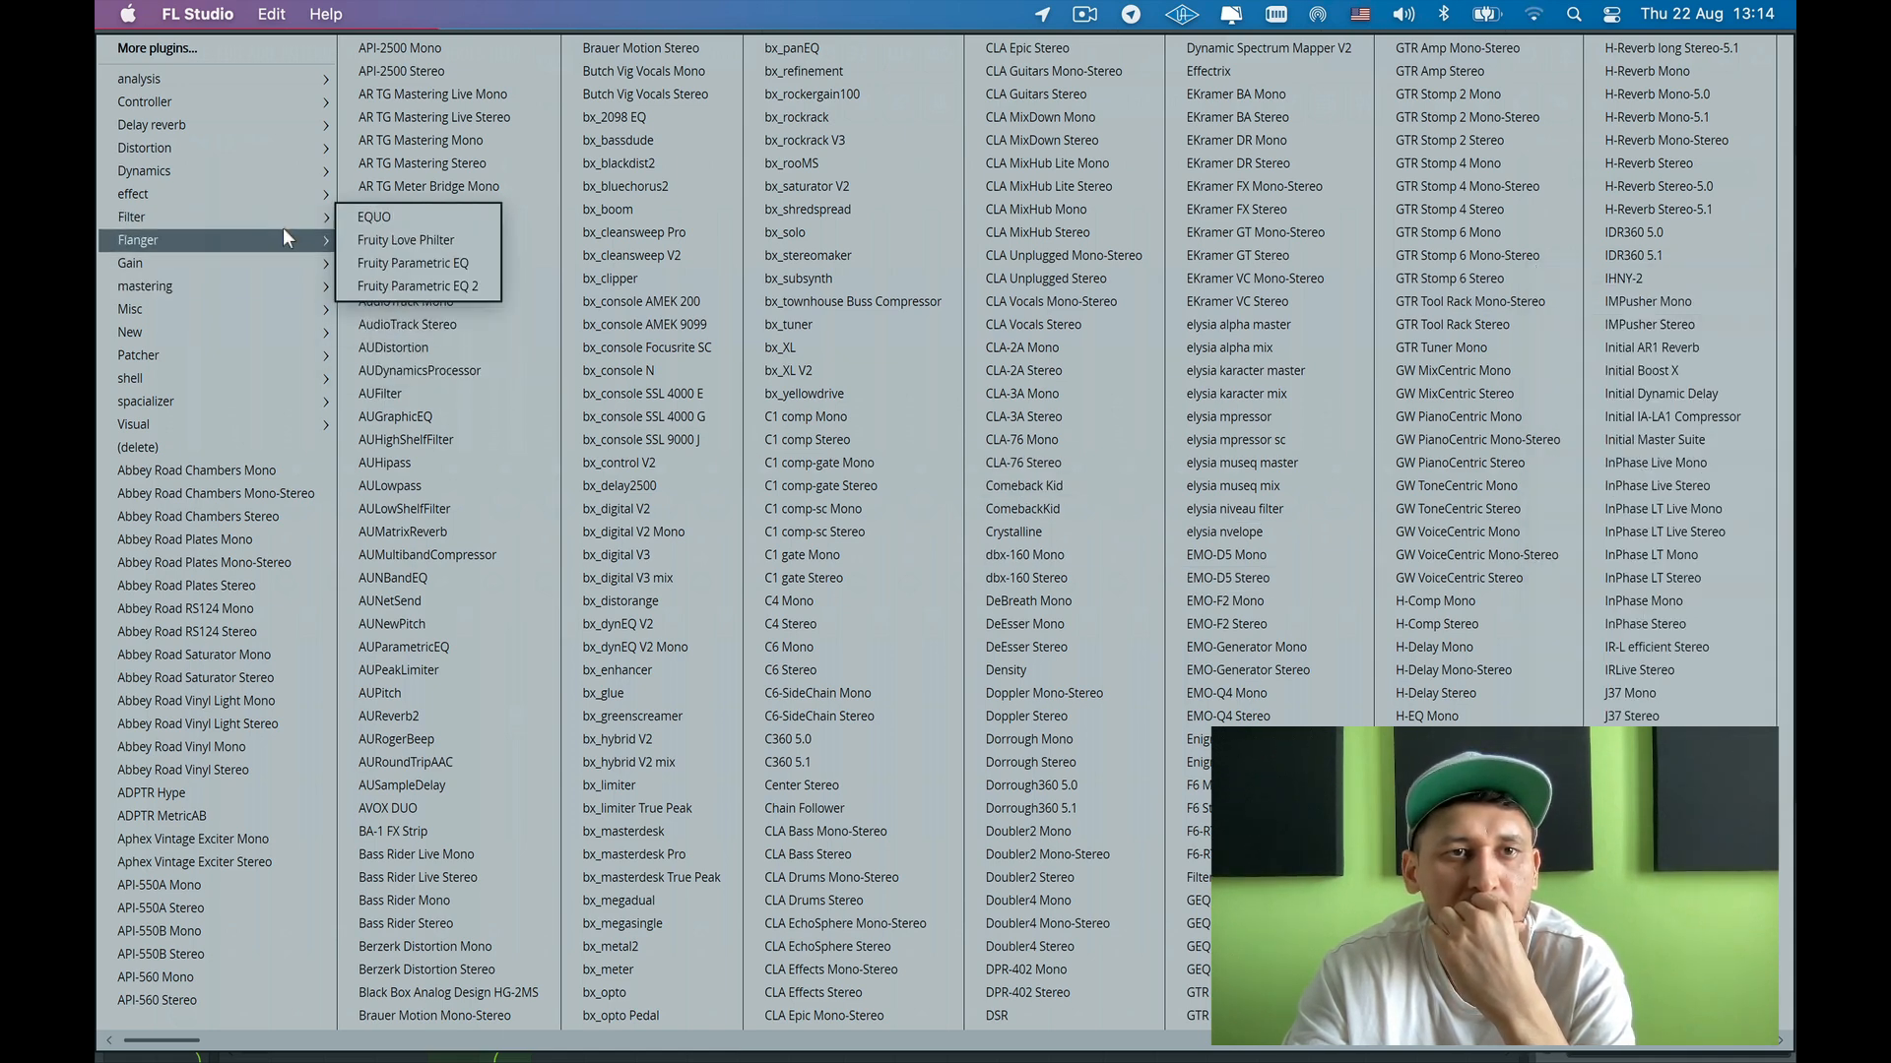
click(372, 282)
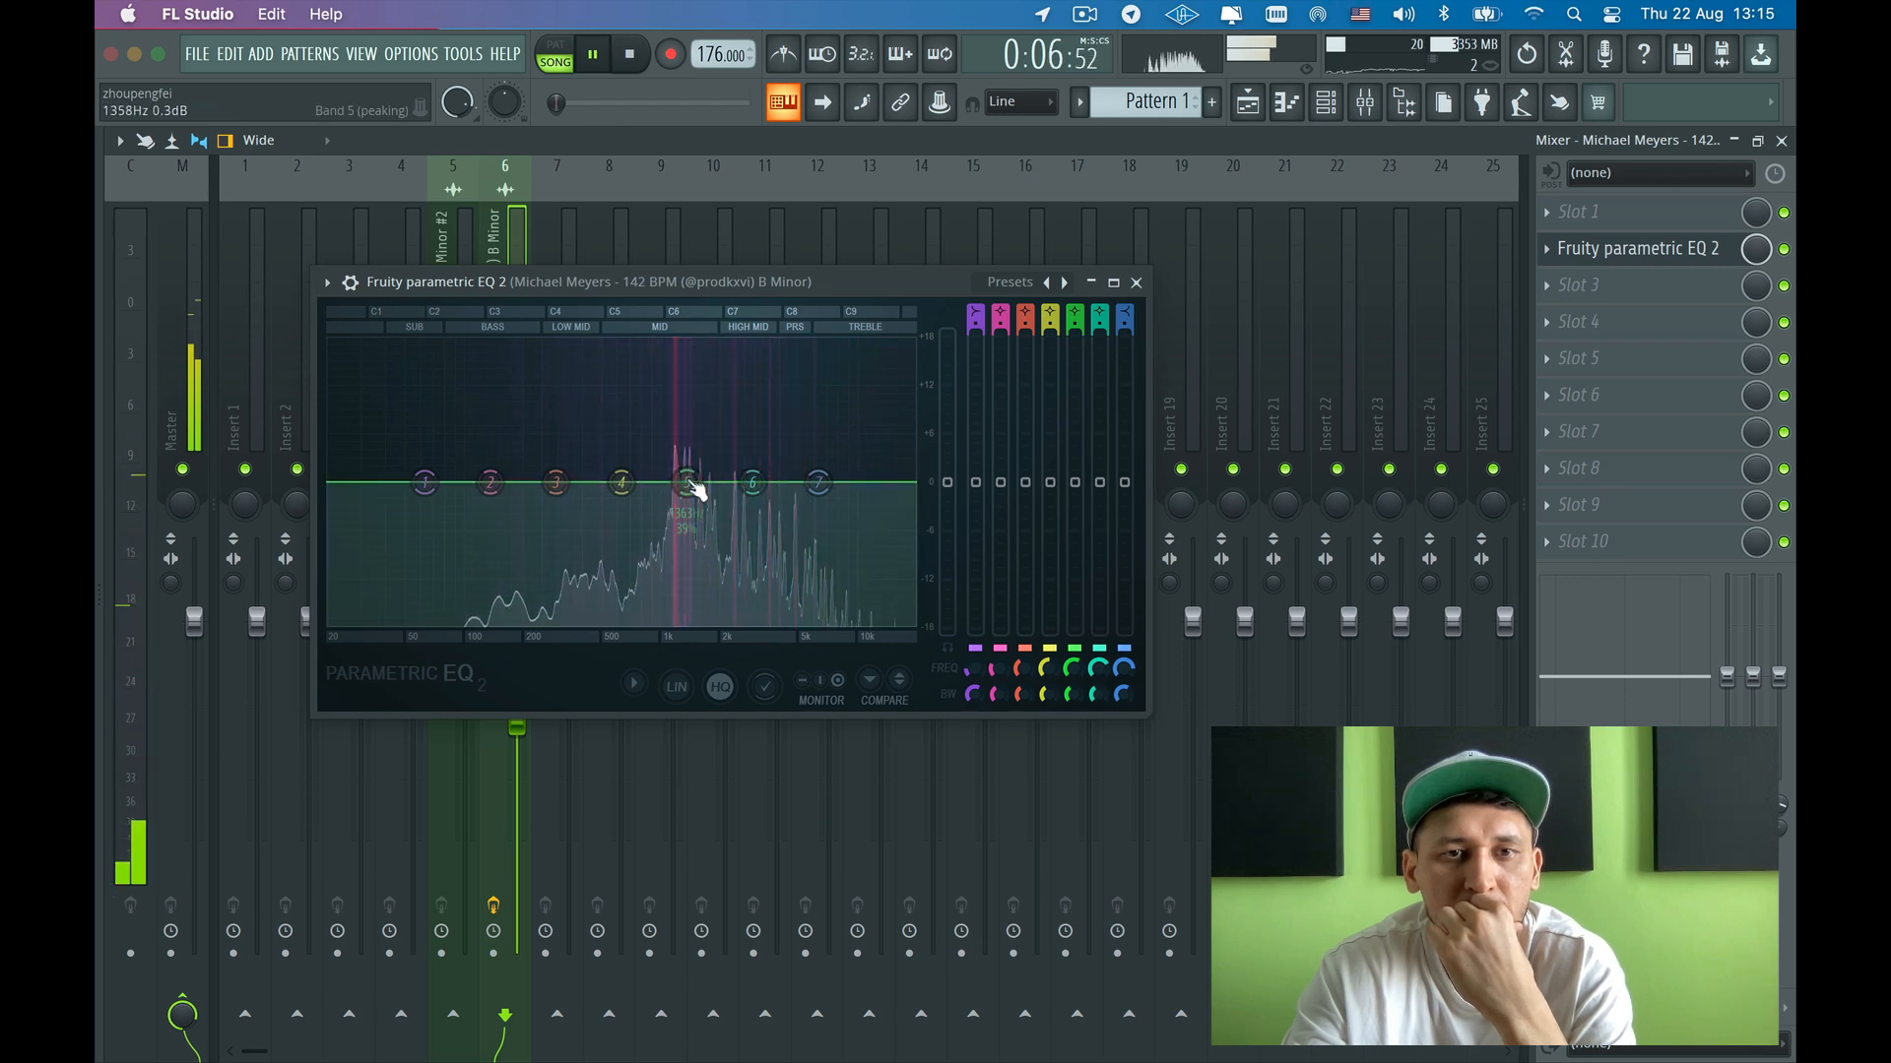
- Cut EQ band 5 by about 3.1 dB at about 1358 Hz, with a narrow bandwidth of about 8%
drag(693, 489, 688, 515)
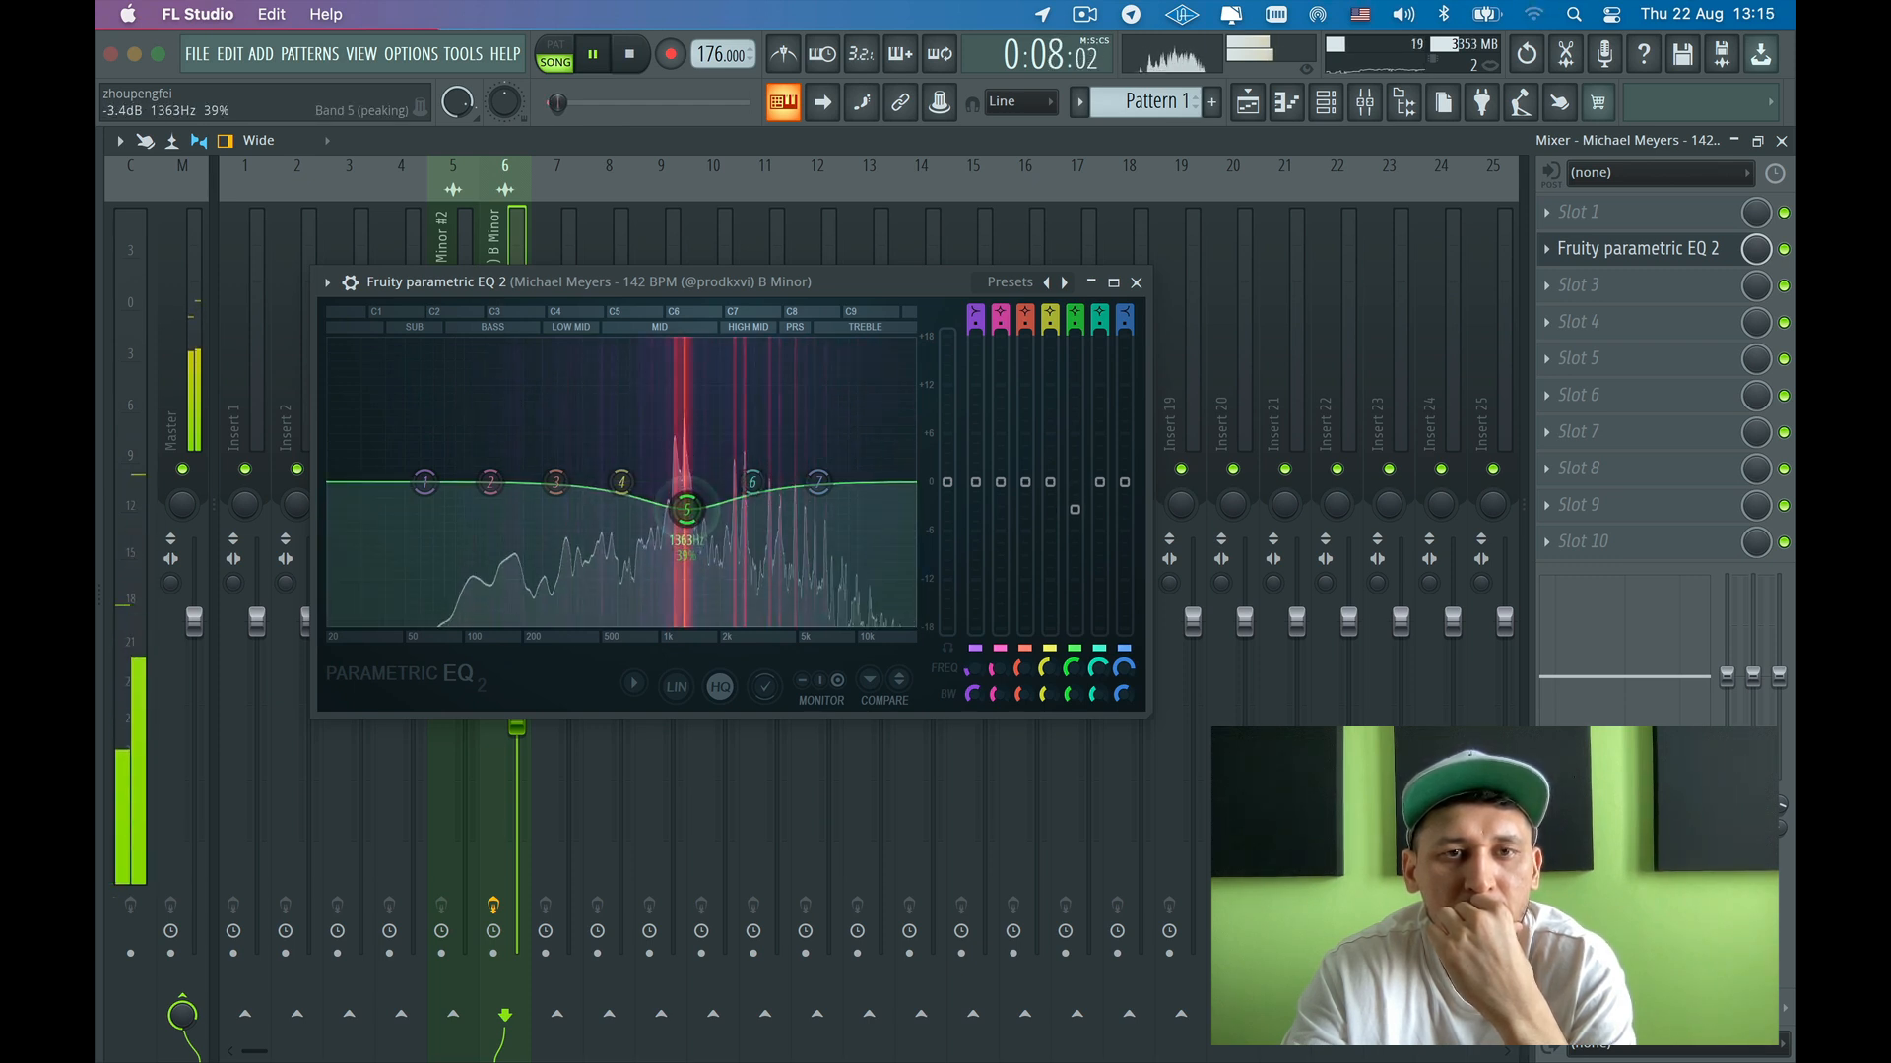
scroll(695, 516, down, 5)
right_click(689, 509)
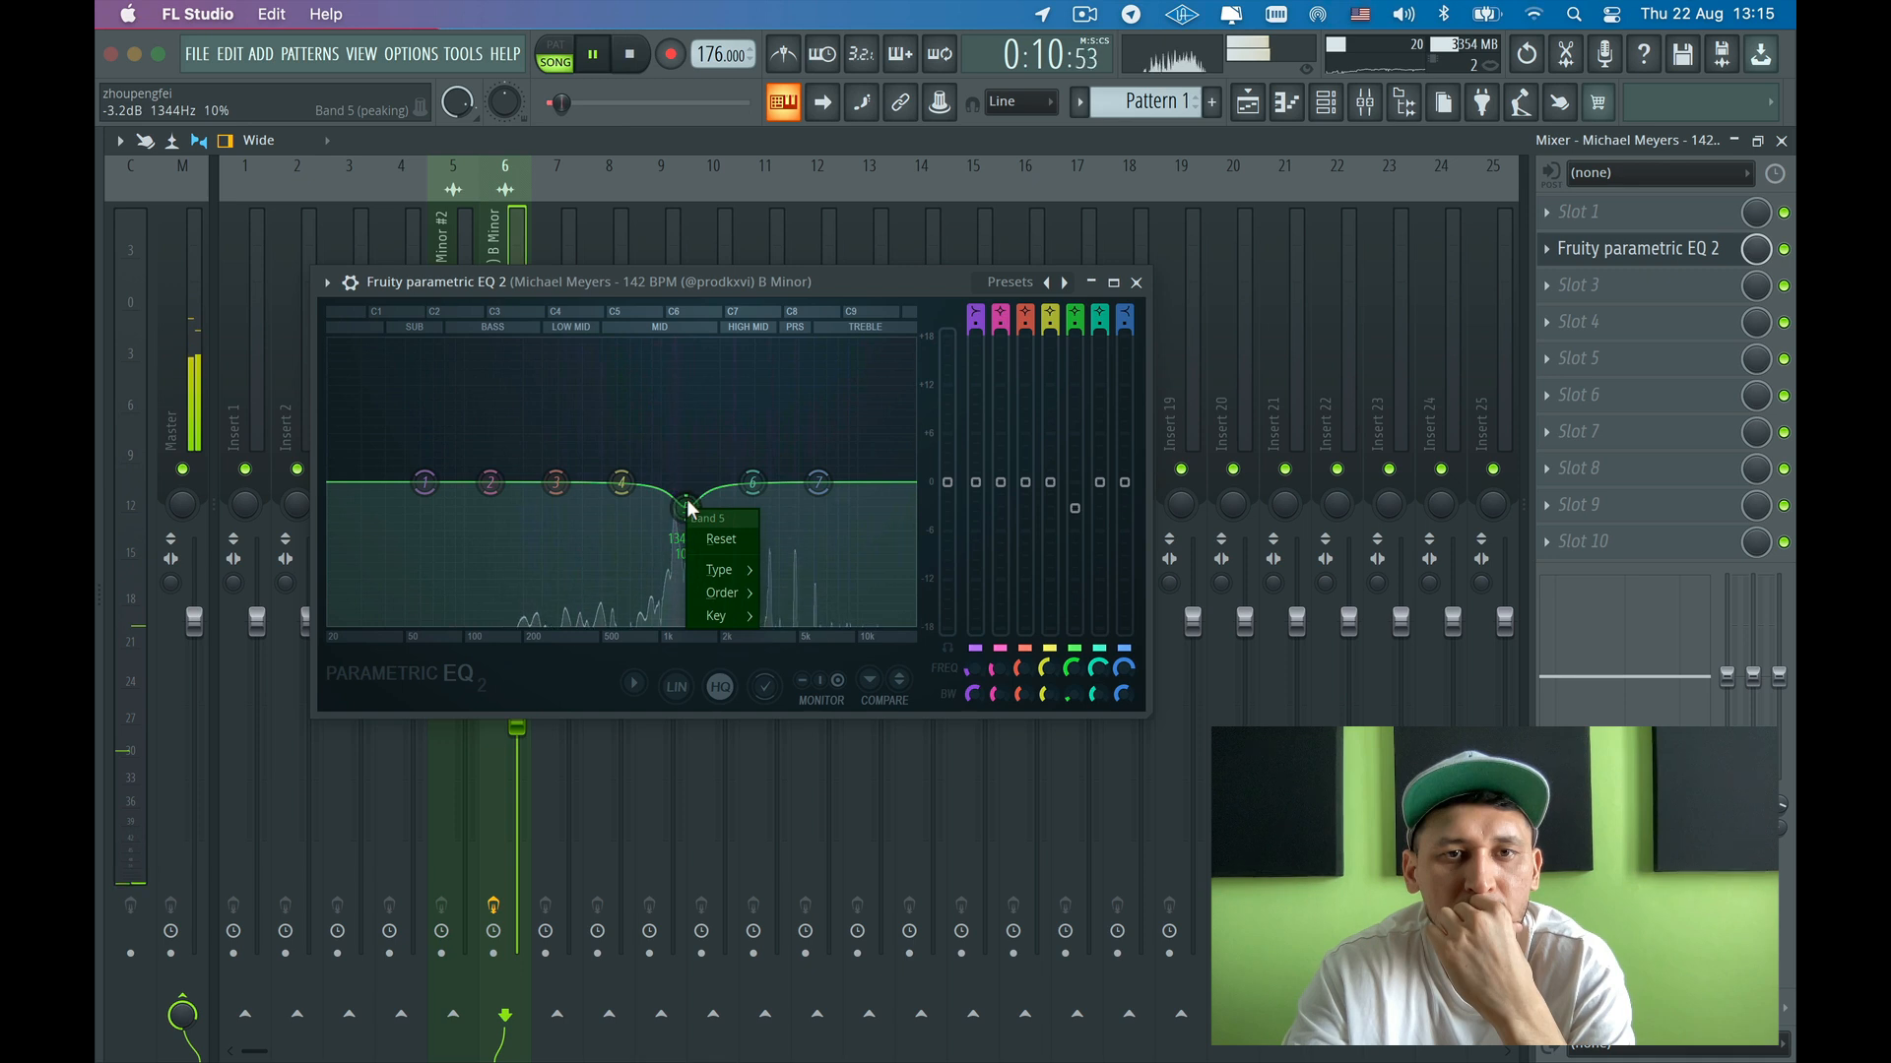
click(687, 504)
drag(685, 508, 687, 497)
scroll(696, 507, down, 3)
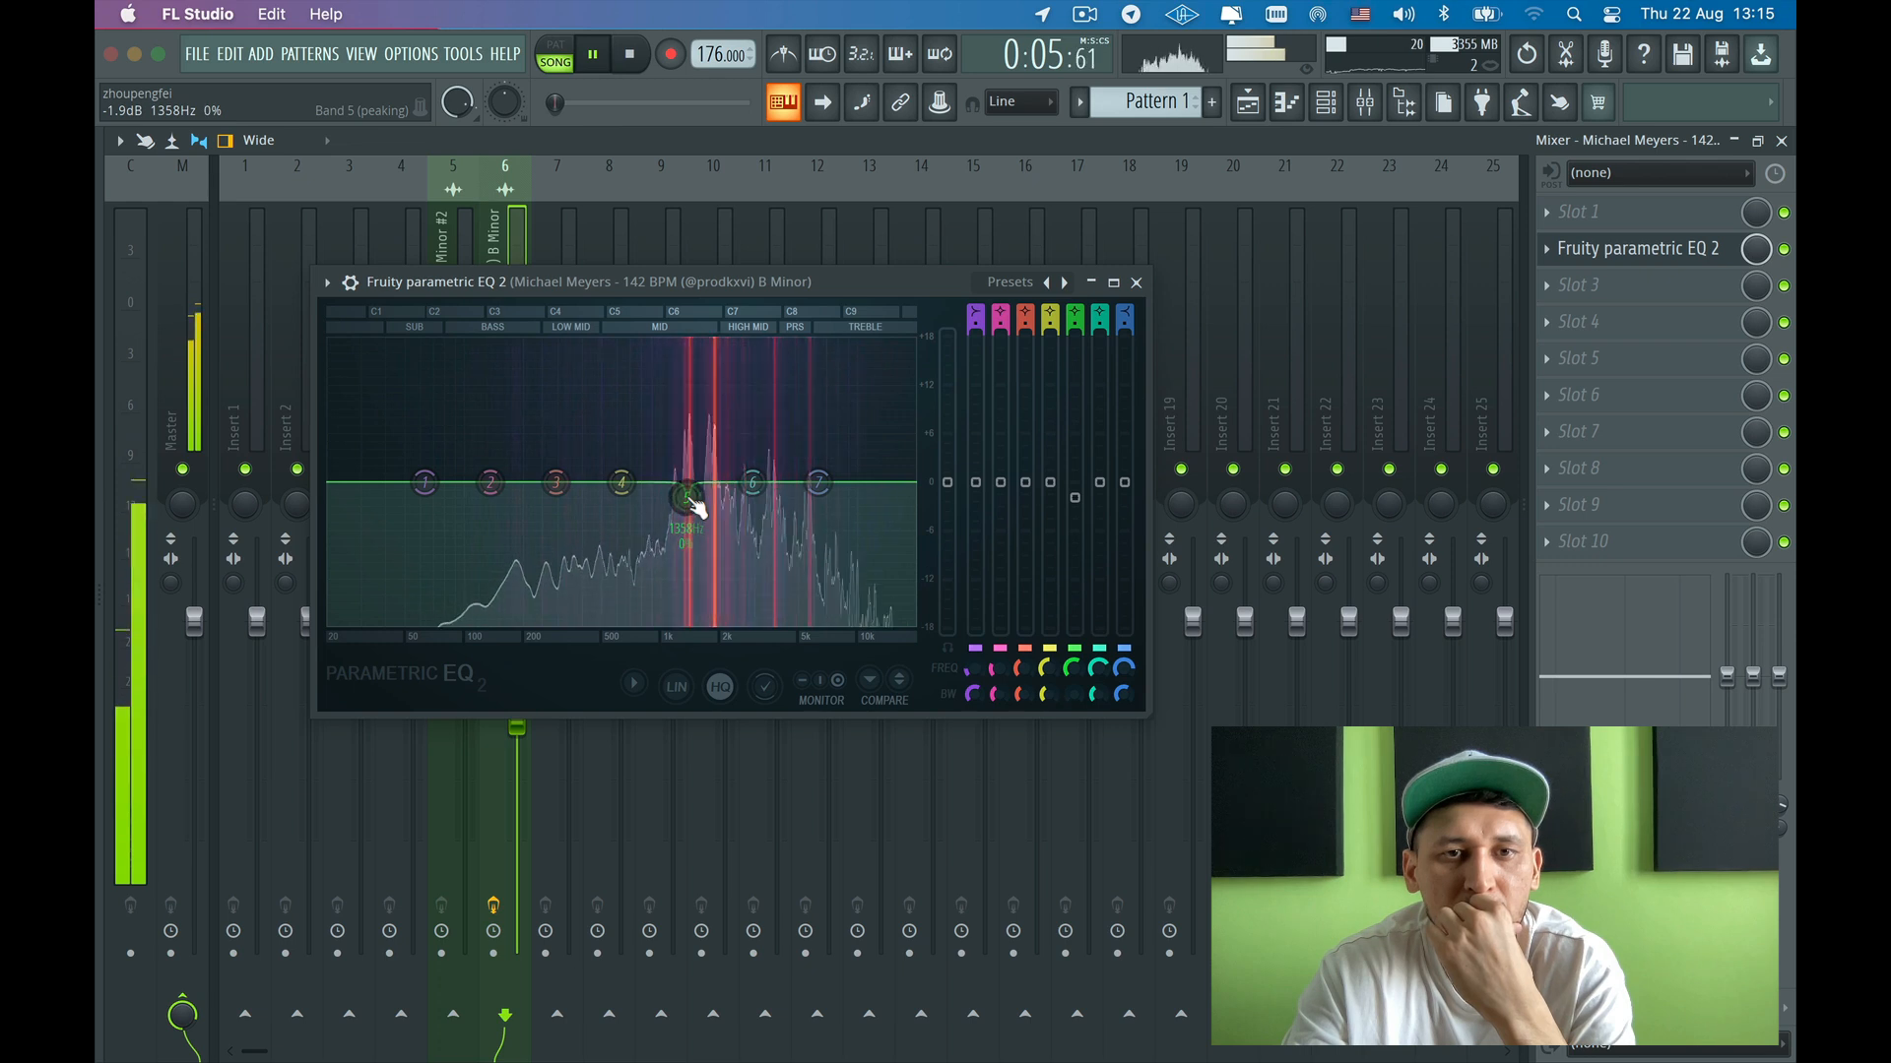
scroll(691, 500, up, 6)
drag(689, 499, 689, 509)
right_click(689, 509)
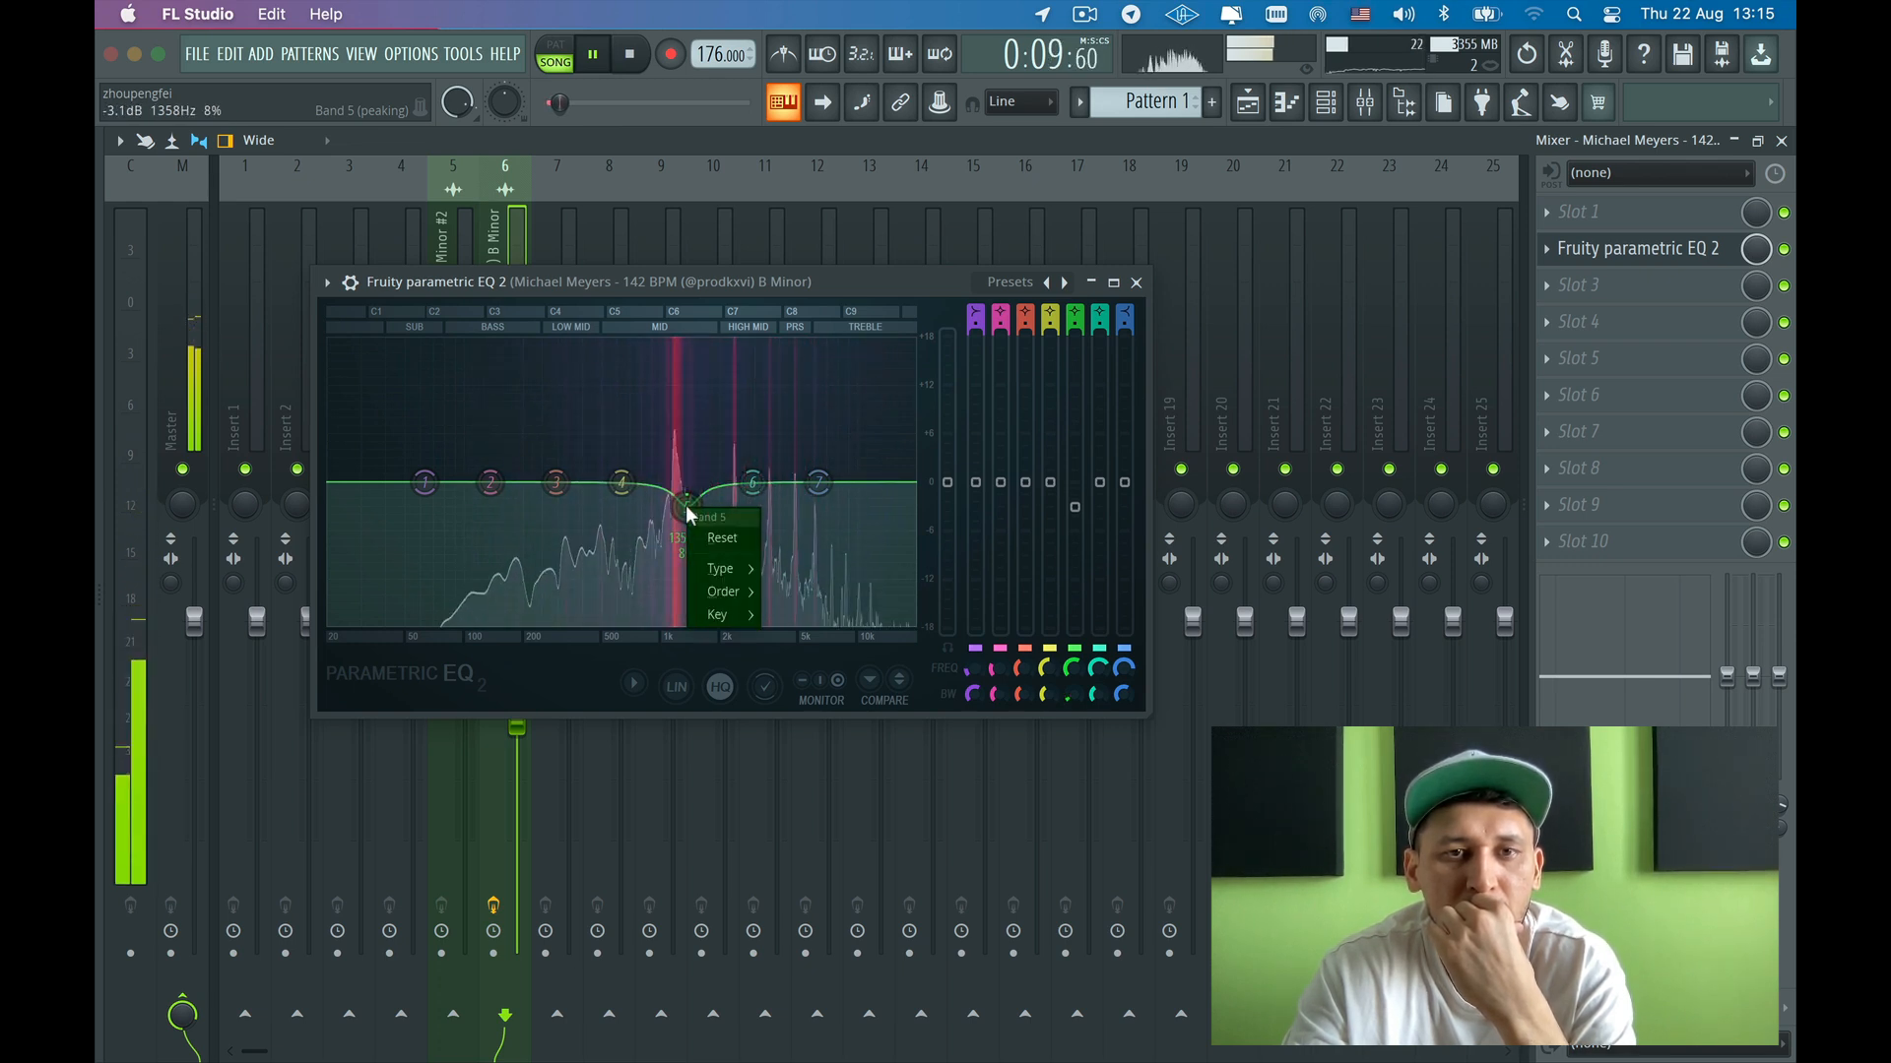
click(687, 507)
- Add Initial AR1 Reverb after the EQ, with the pre-delay at minimum and the dry/wet mix at 83/17
scroll(689, 509, down, 4)
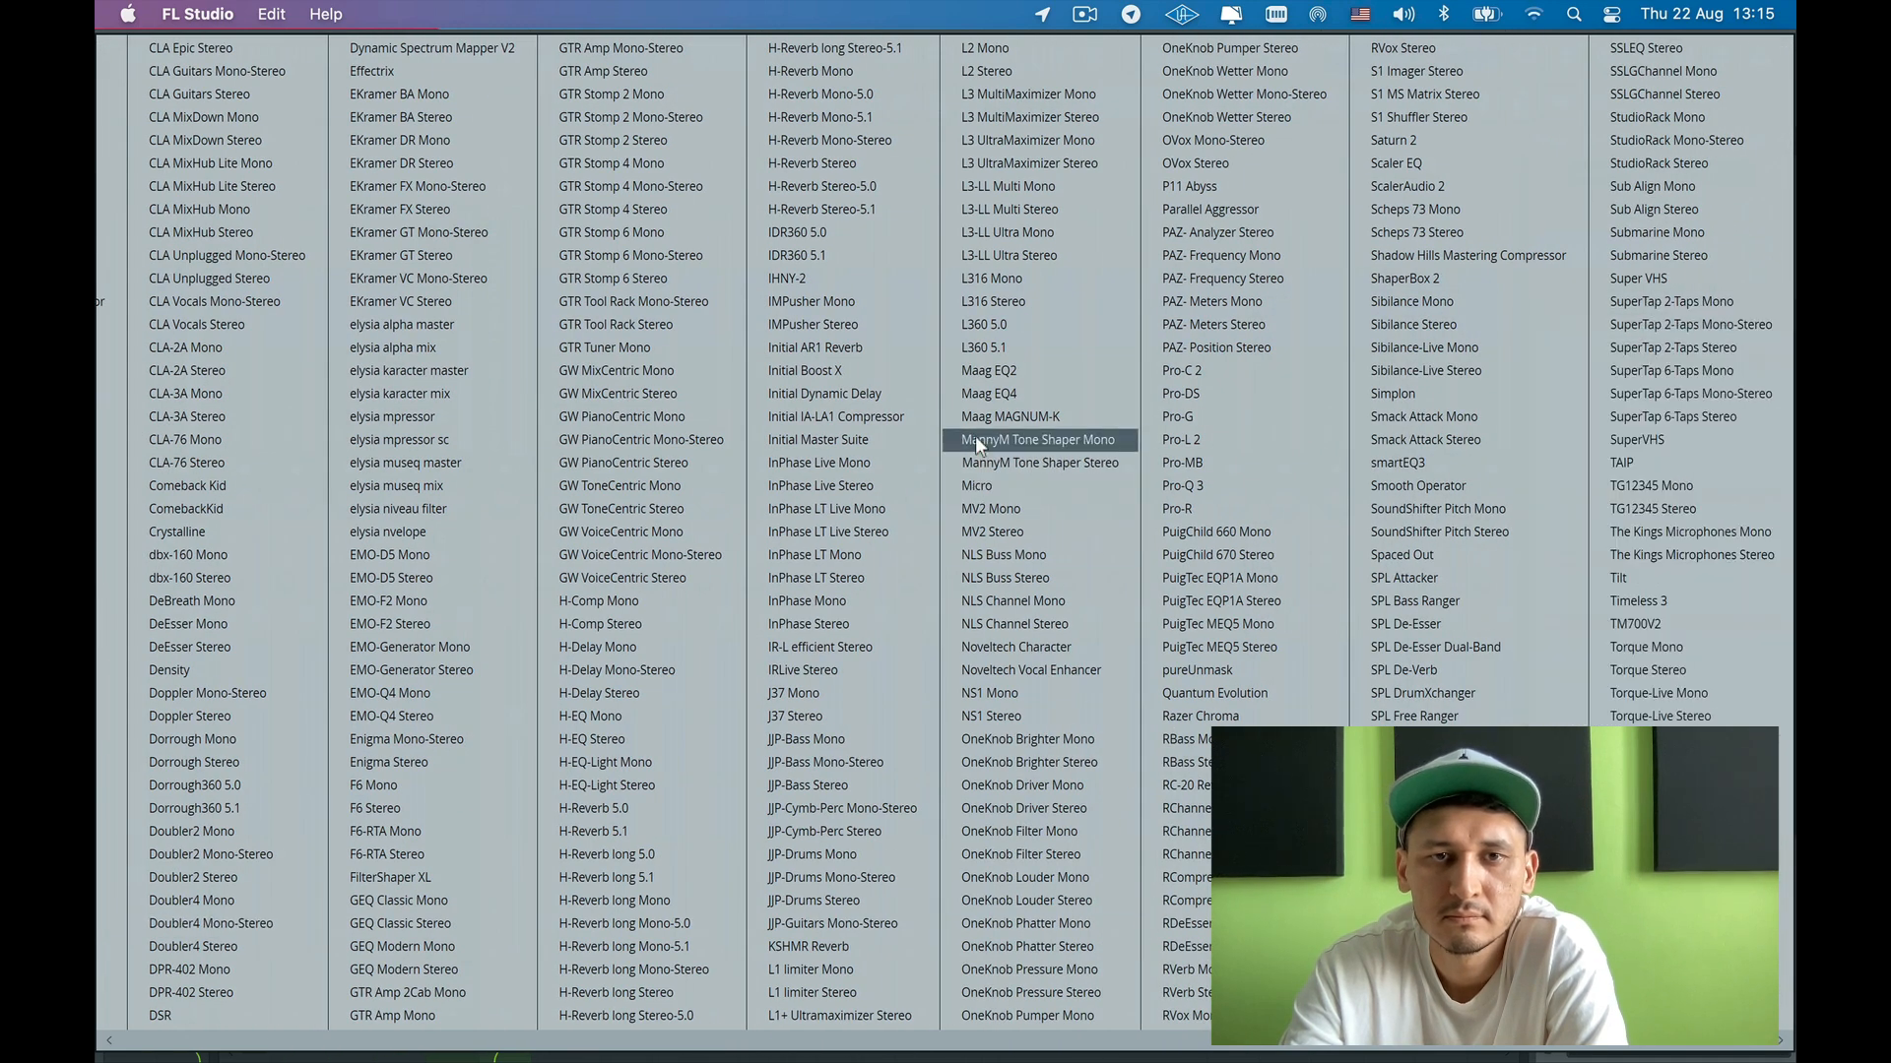
click(830, 352)
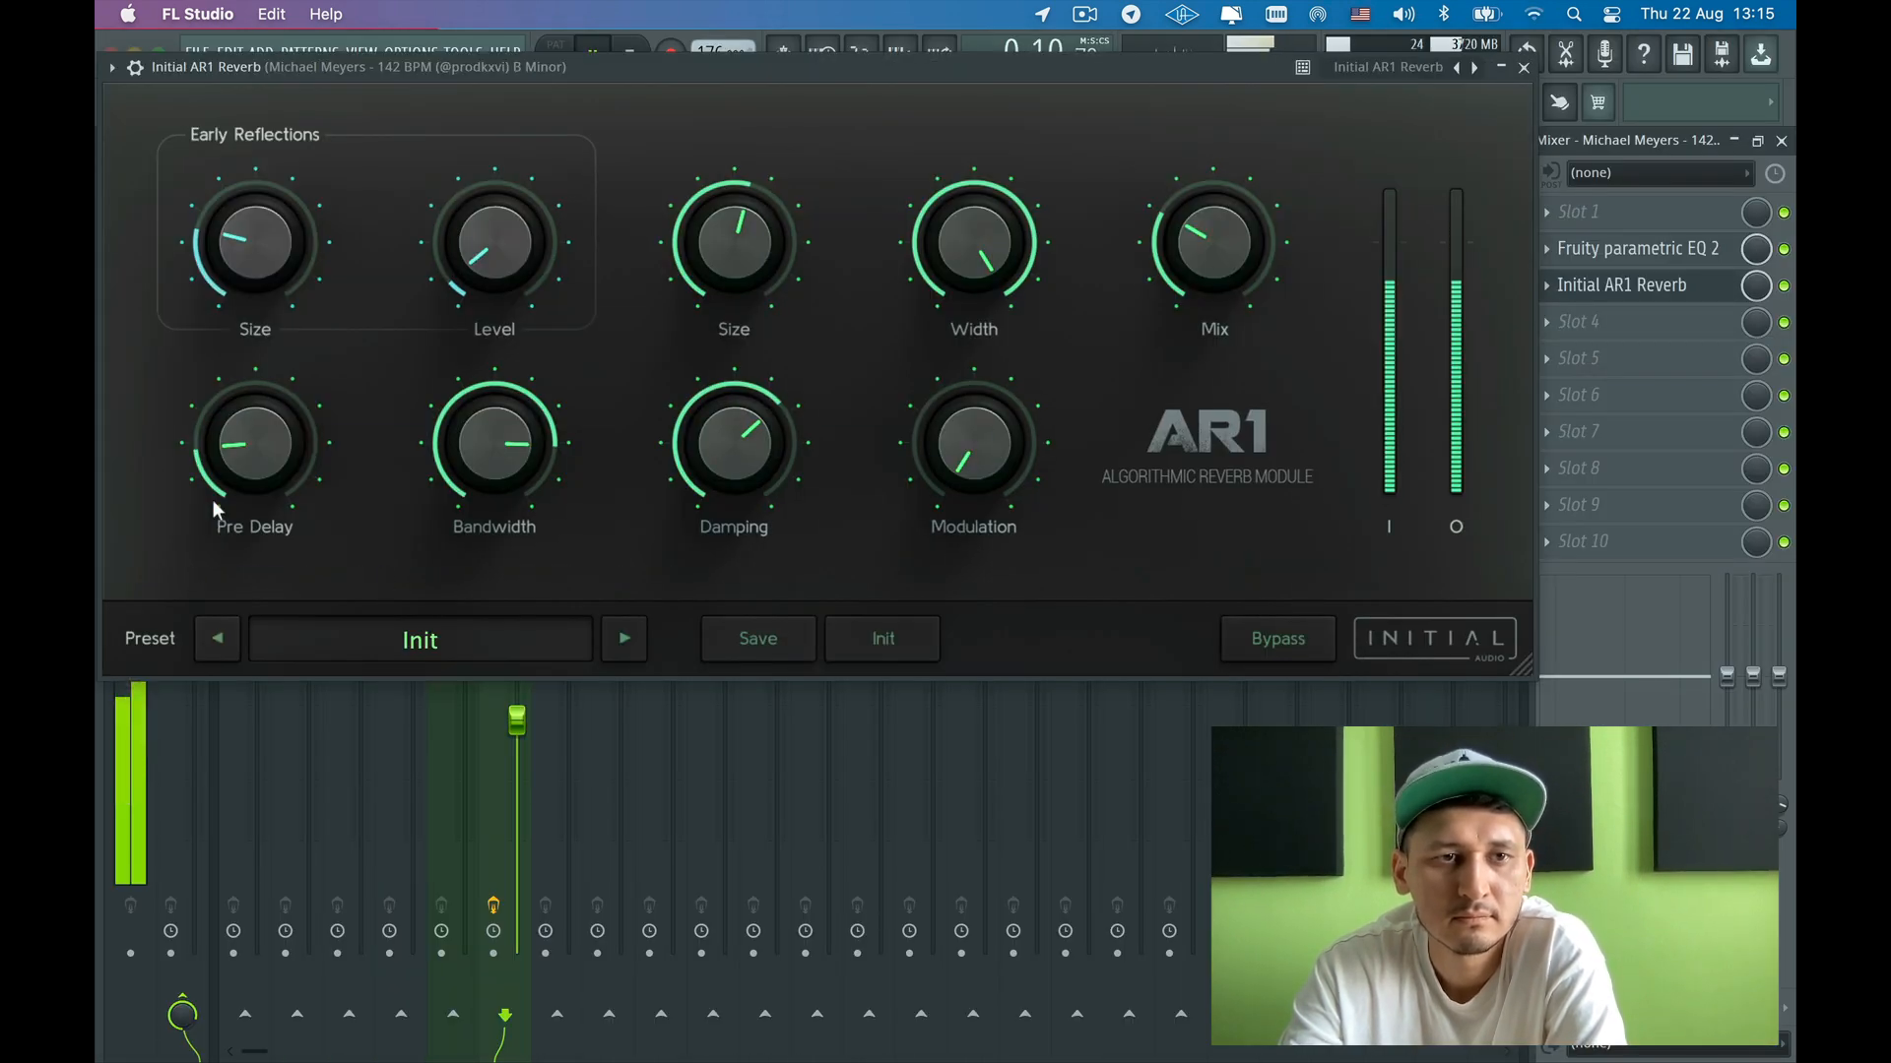
drag(254, 443, 296, 935)
drag(1229, 251, 1222, 280)
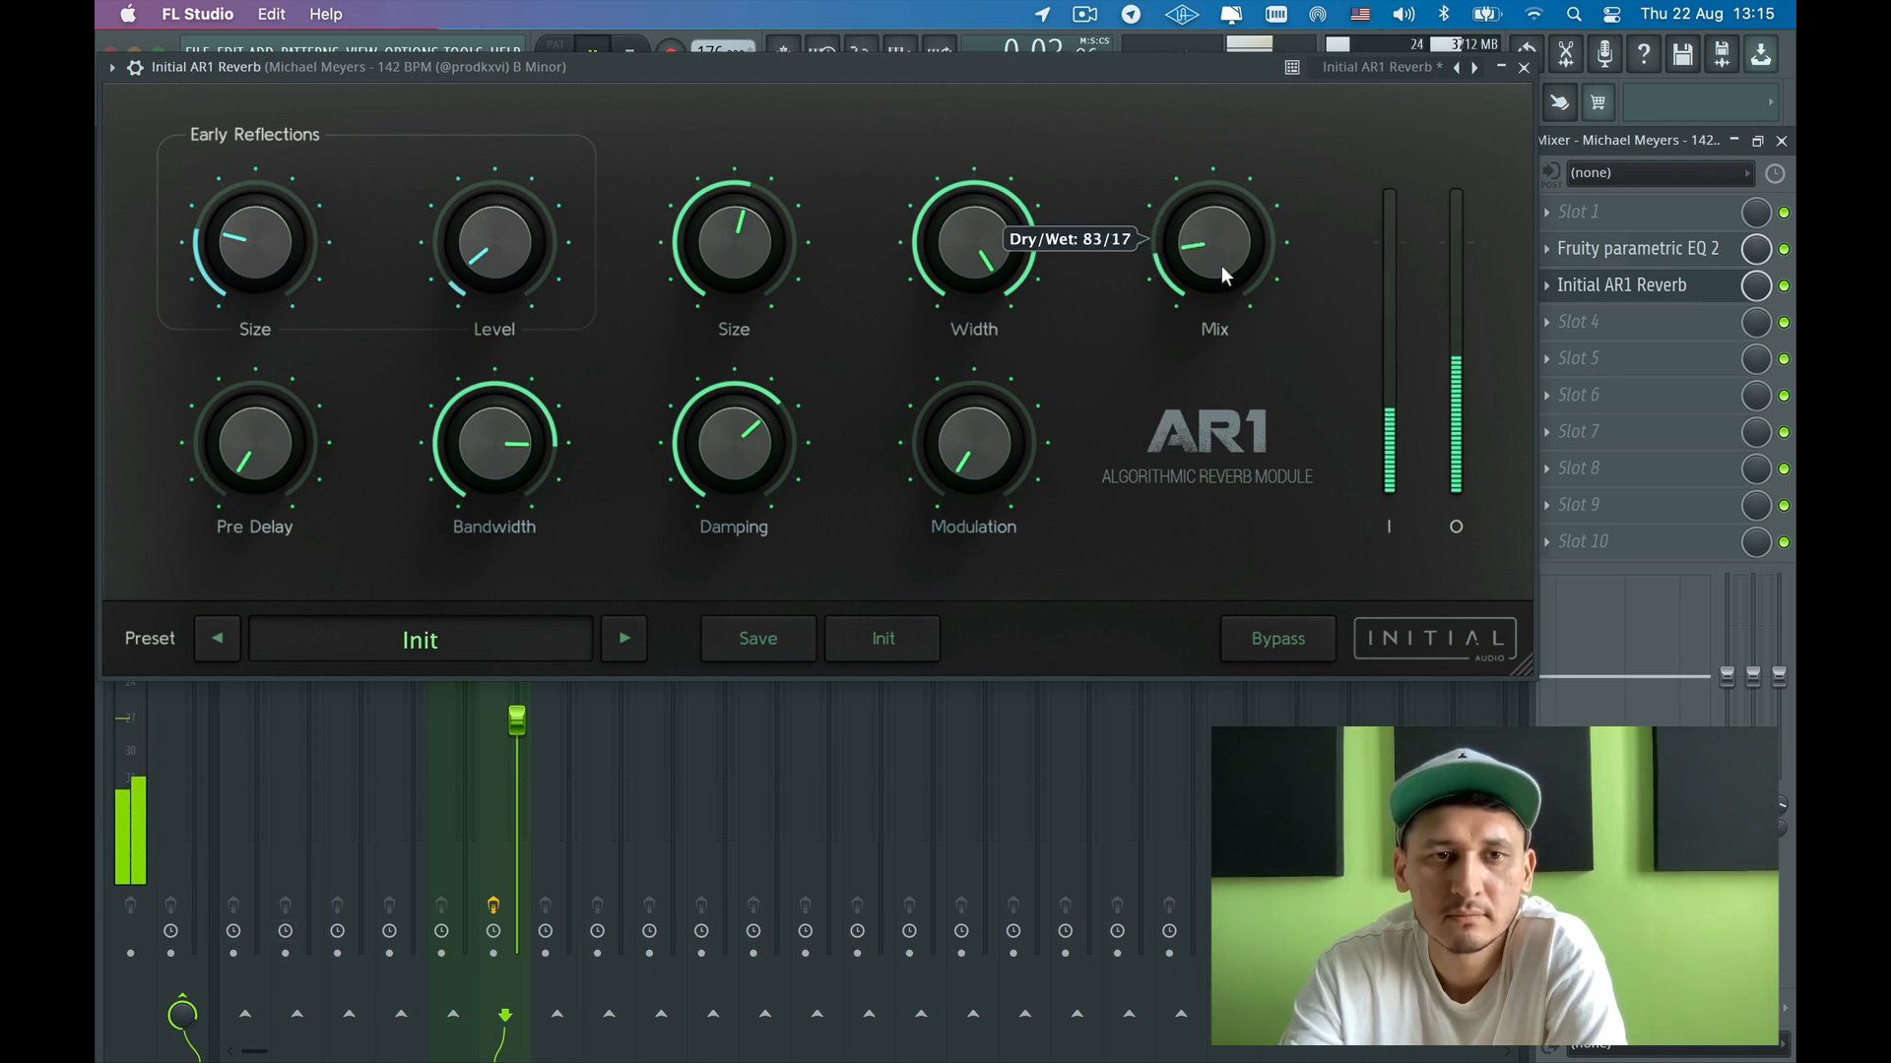
click(1523, 67)
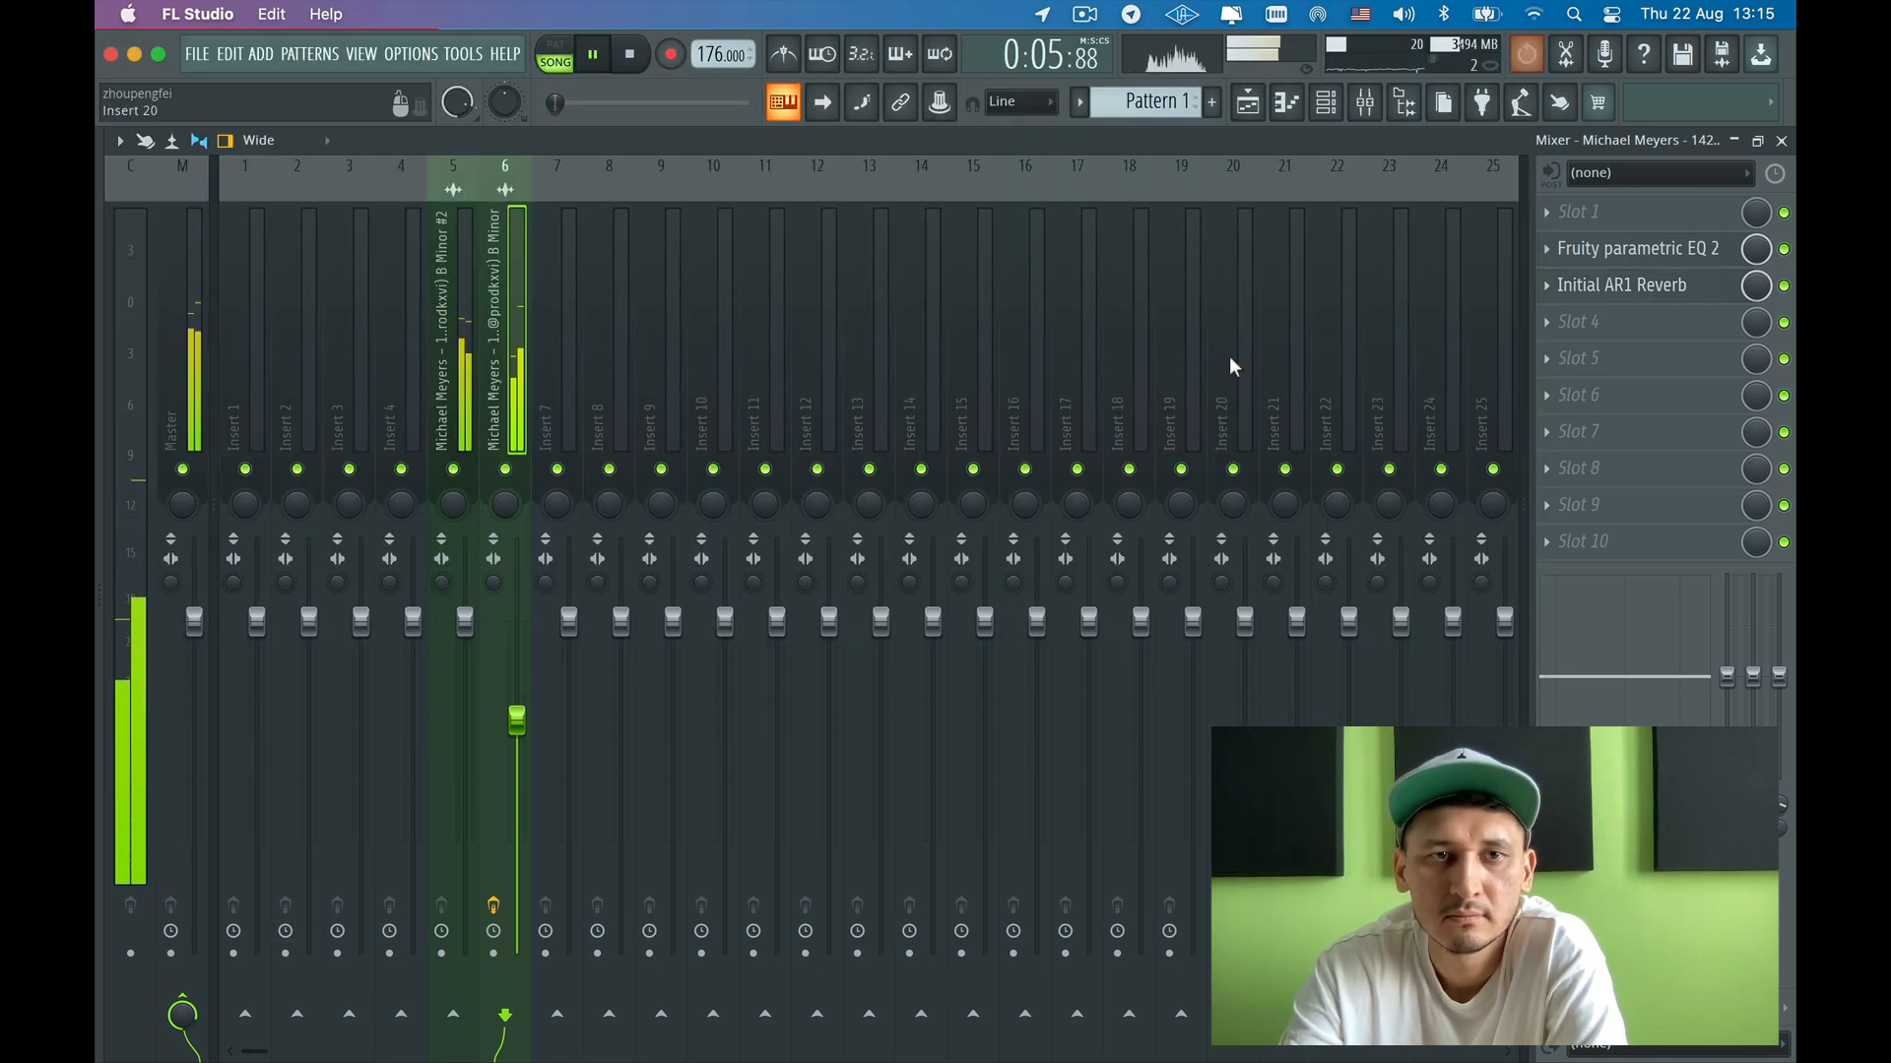
- Place copies of the Track 1 stem from bar 97 on Track 4 at bars 1 and 5, discarding the first stem tried there
click(1256, 106)
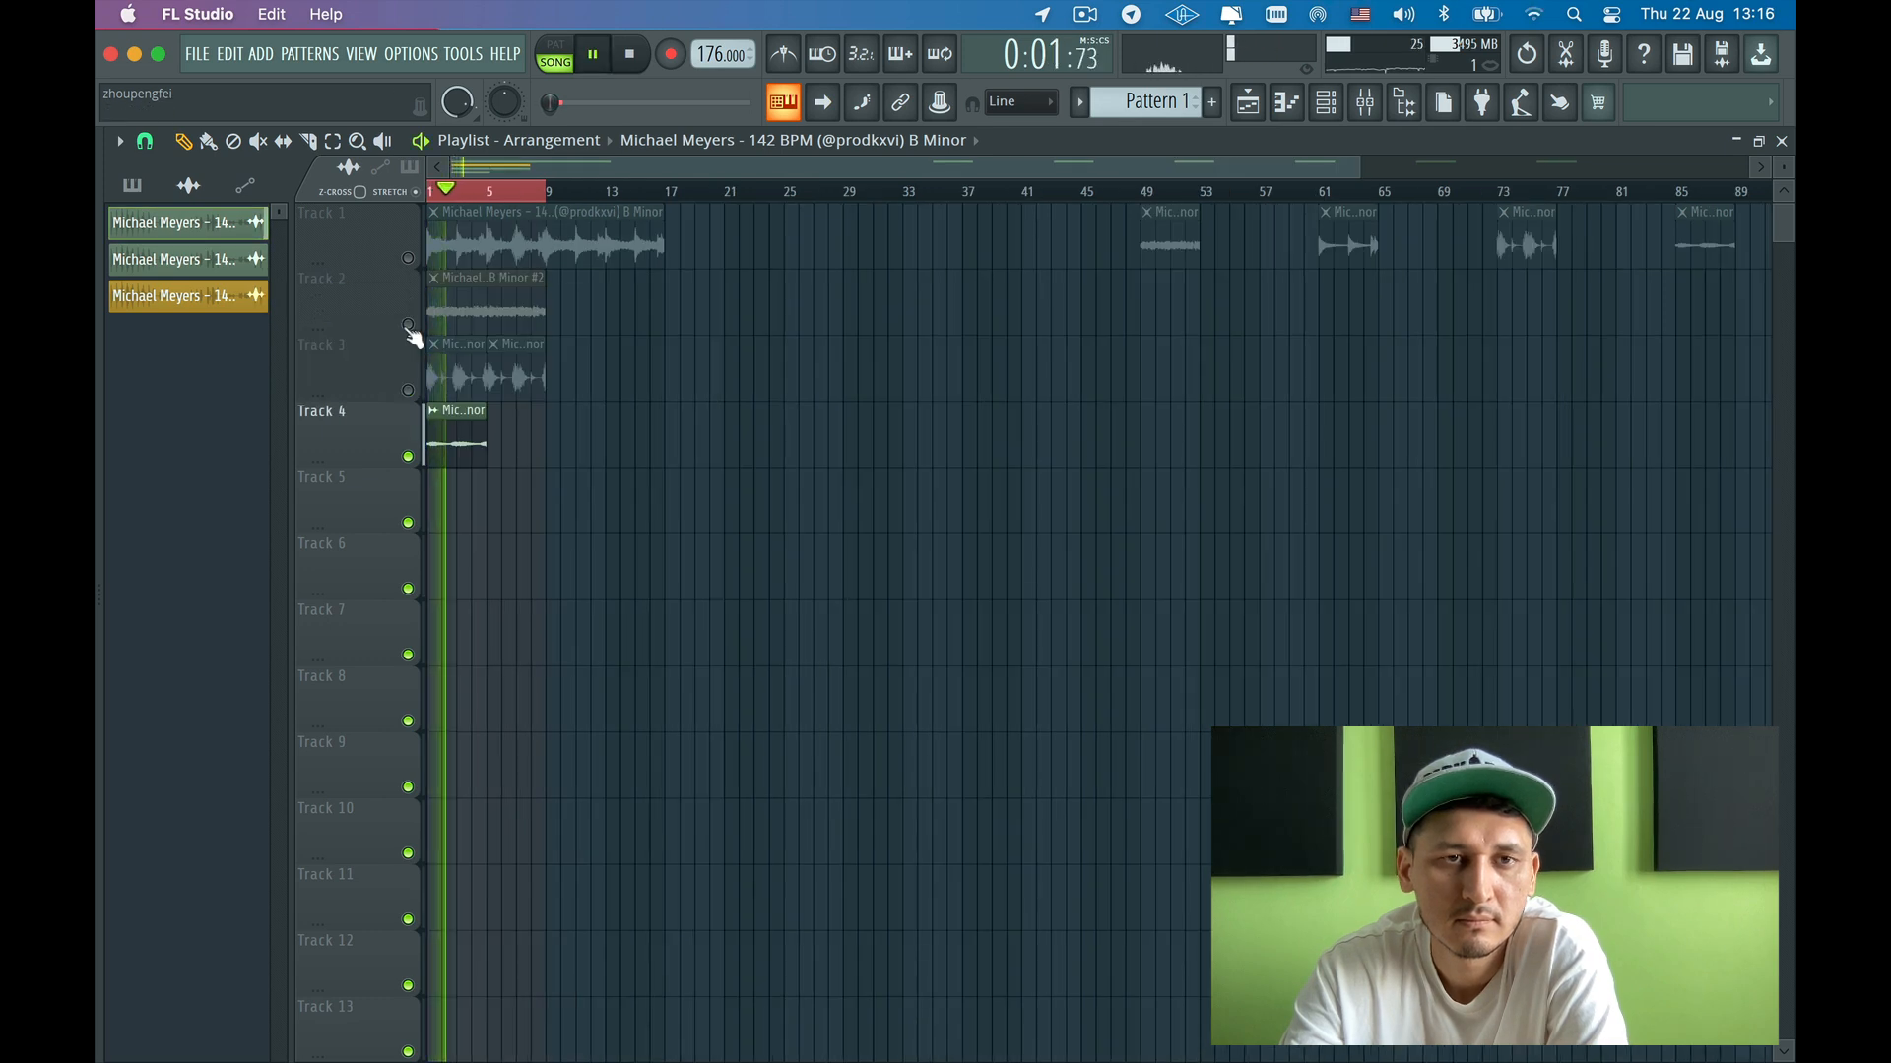
right_click(464, 454)
scroll(1773, 263, down, 5)
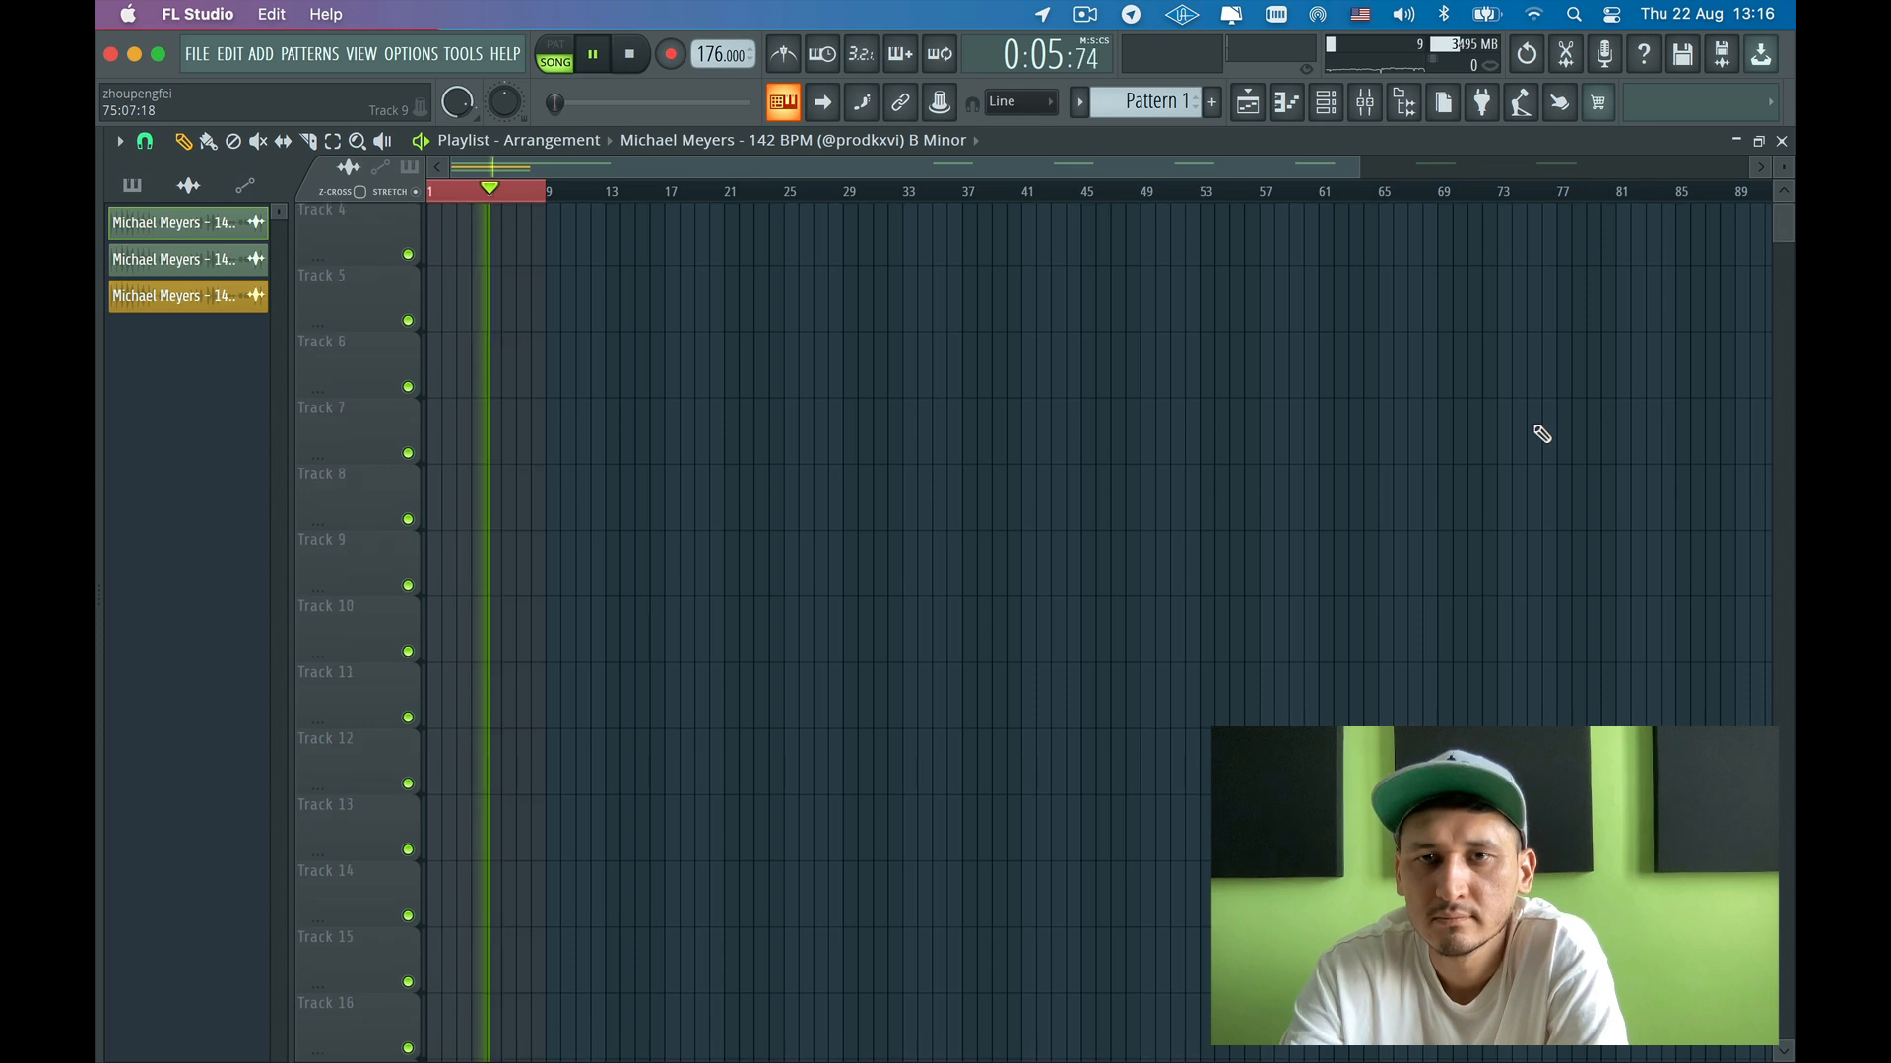
scroll(1542, 434, up, 5)
scroll(1542, 435, right, 3)
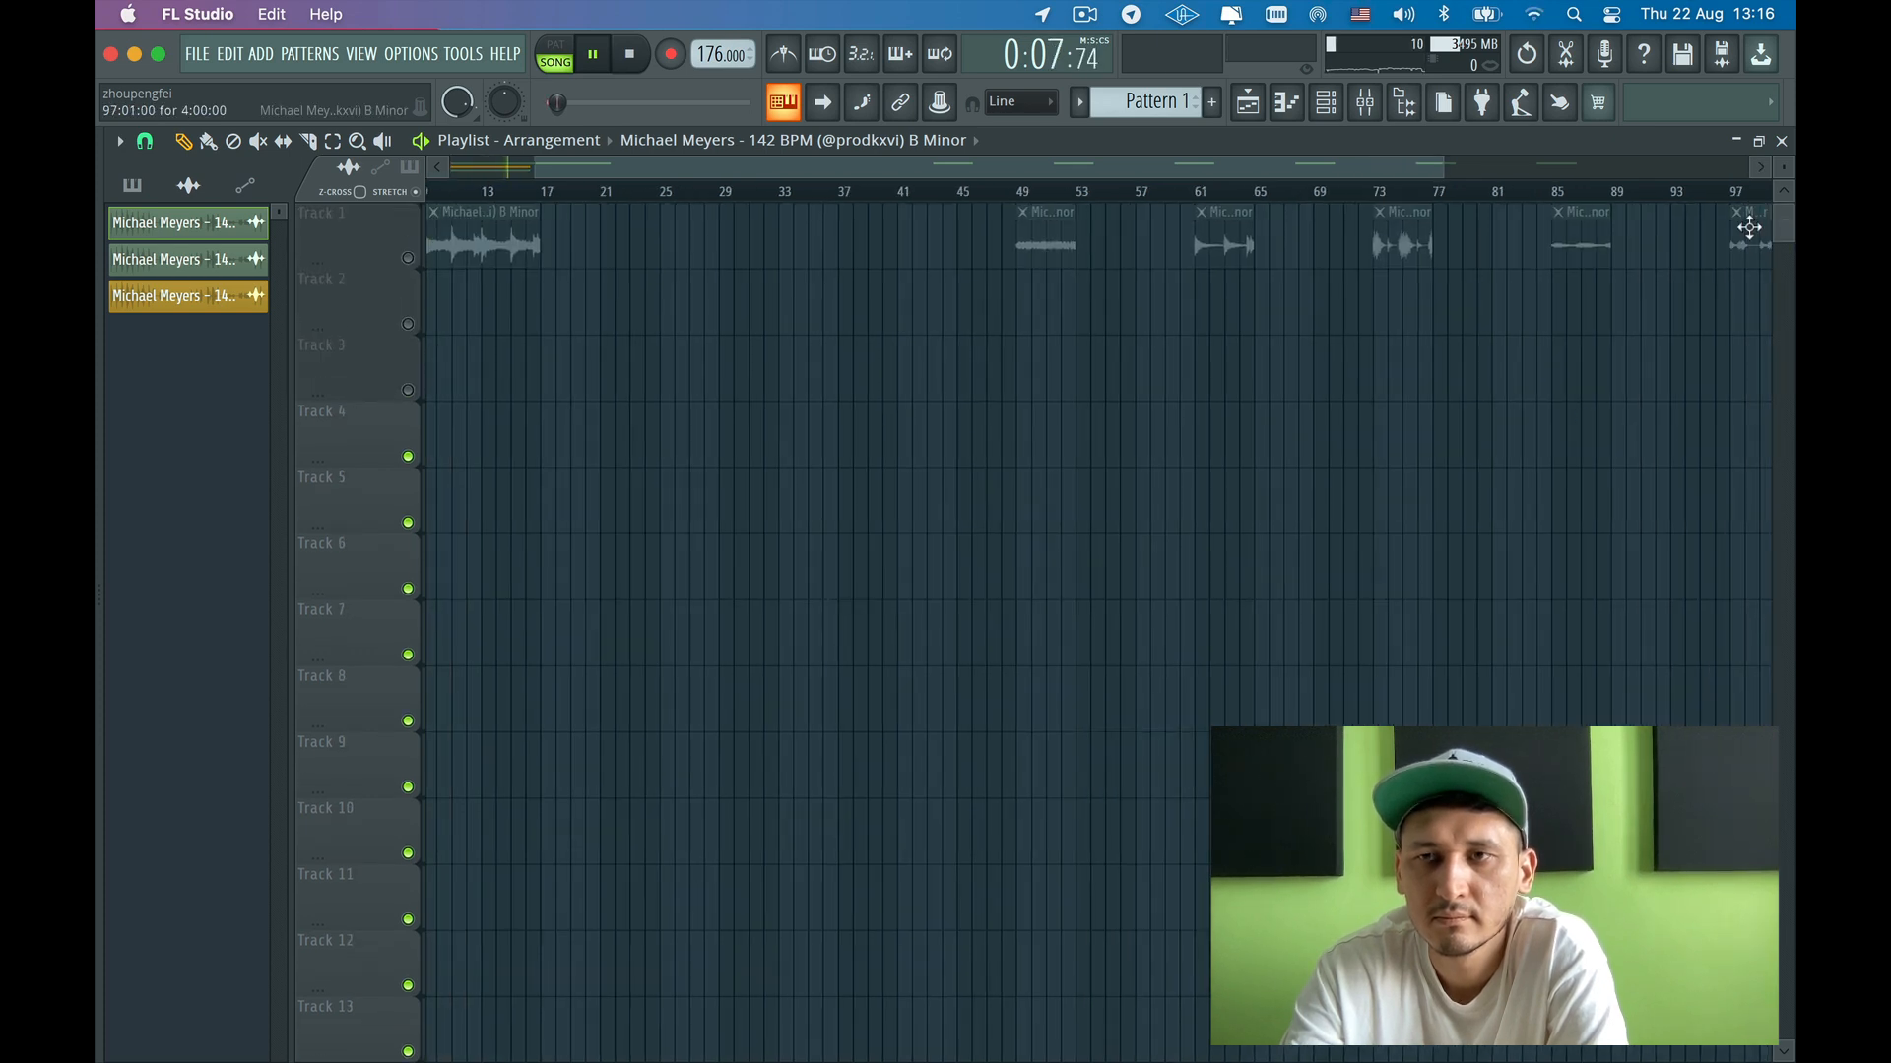
scroll(969, 649, left, 3)
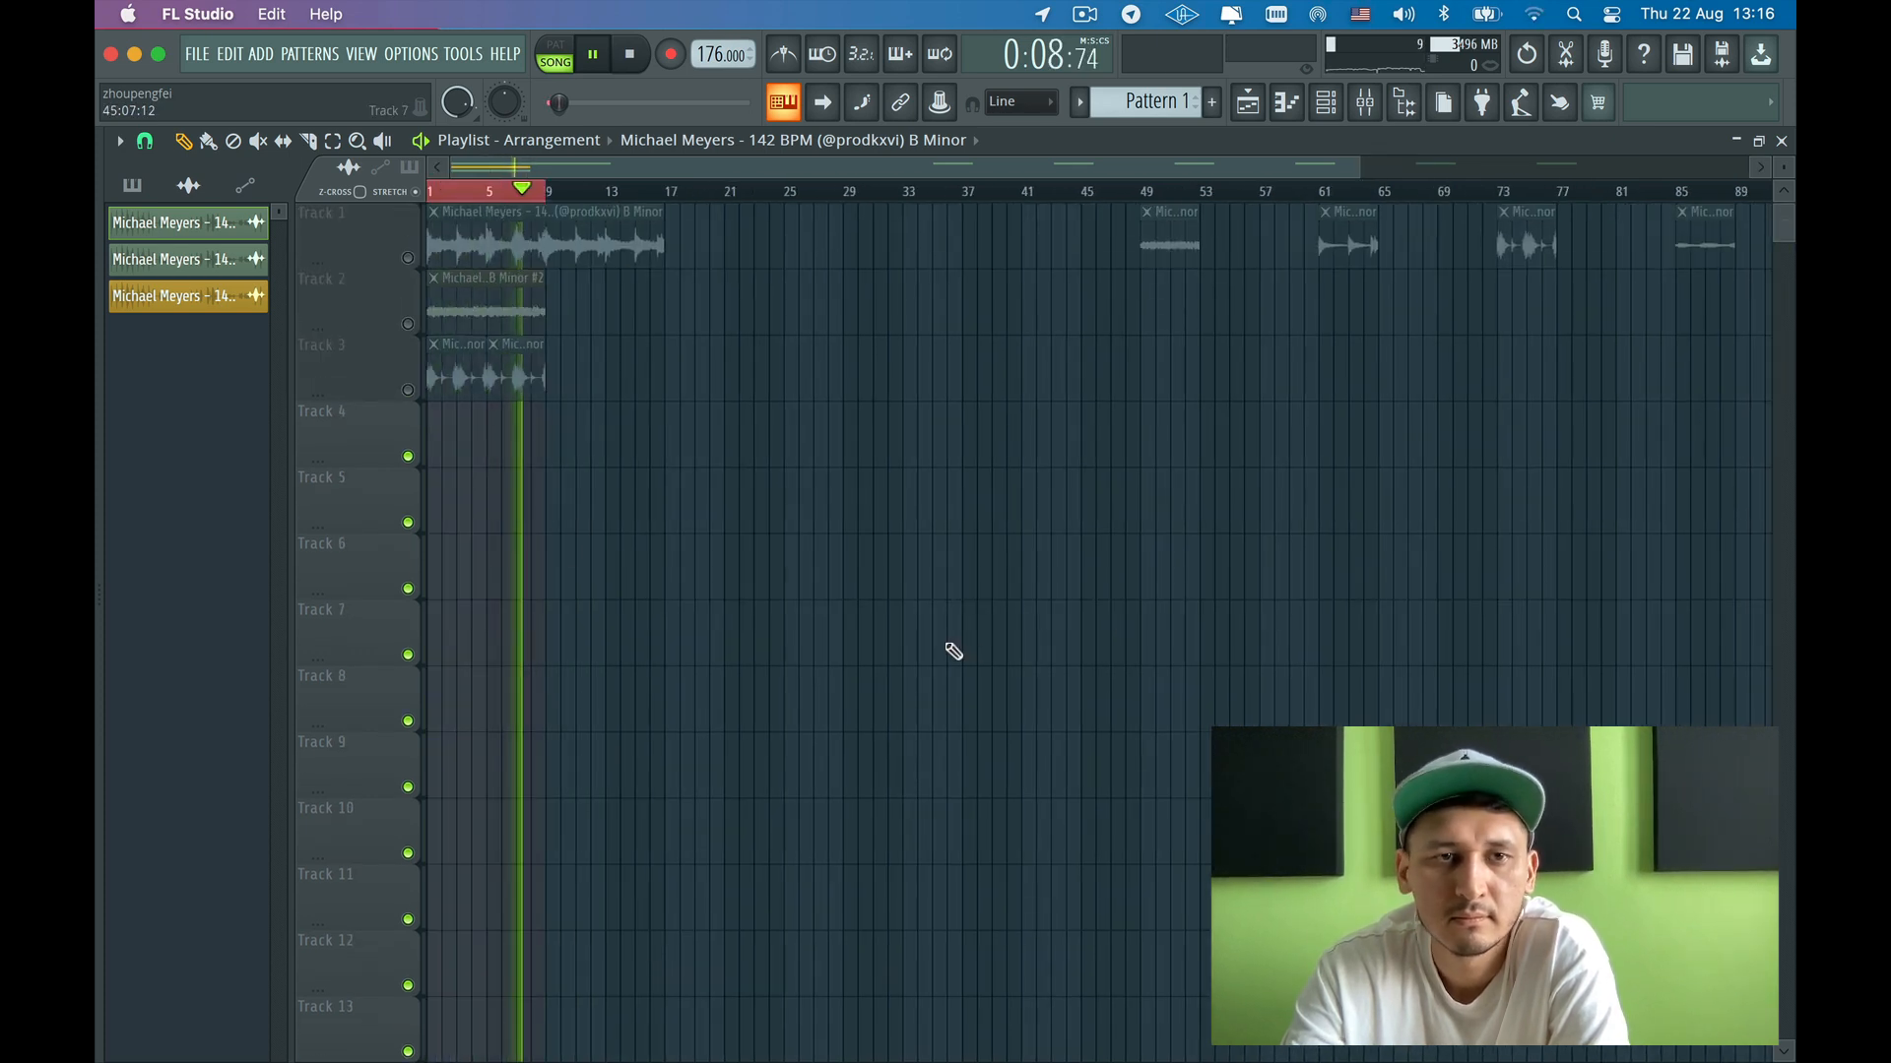
click(427, 433)
key(space)
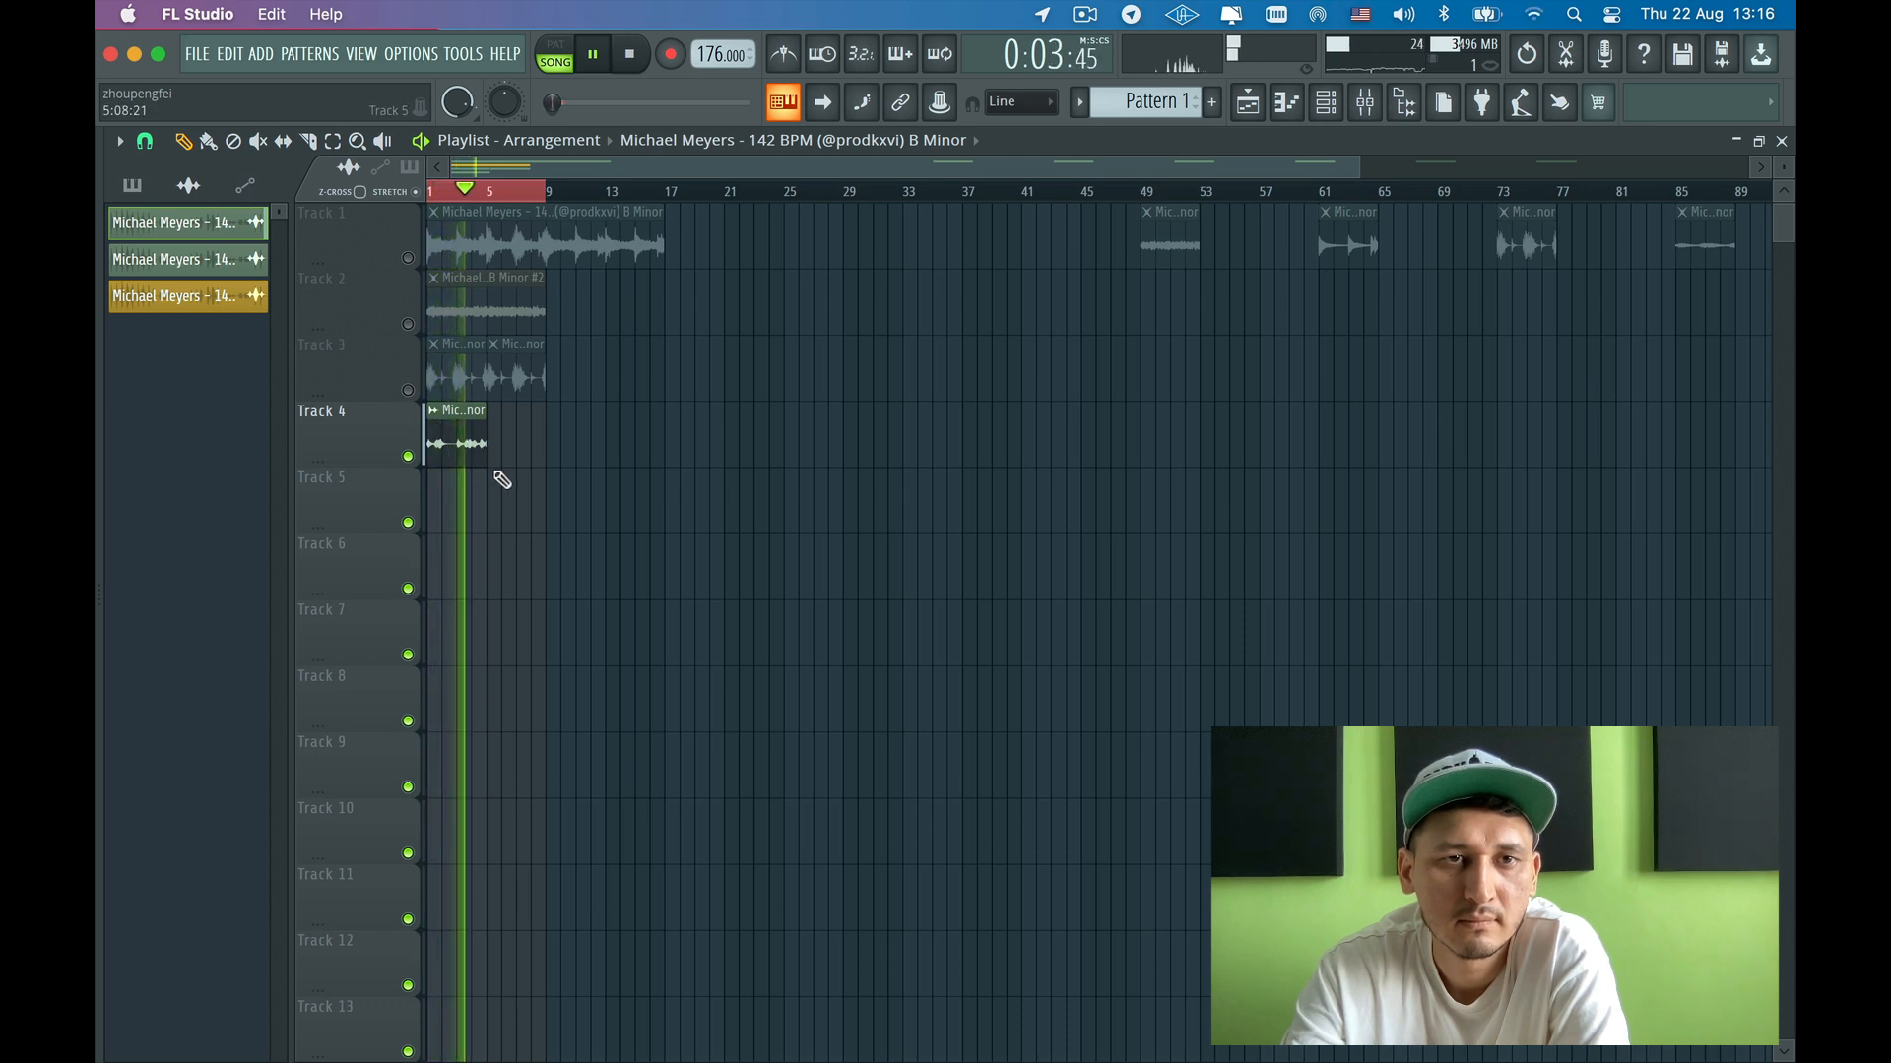
click(490, 458)
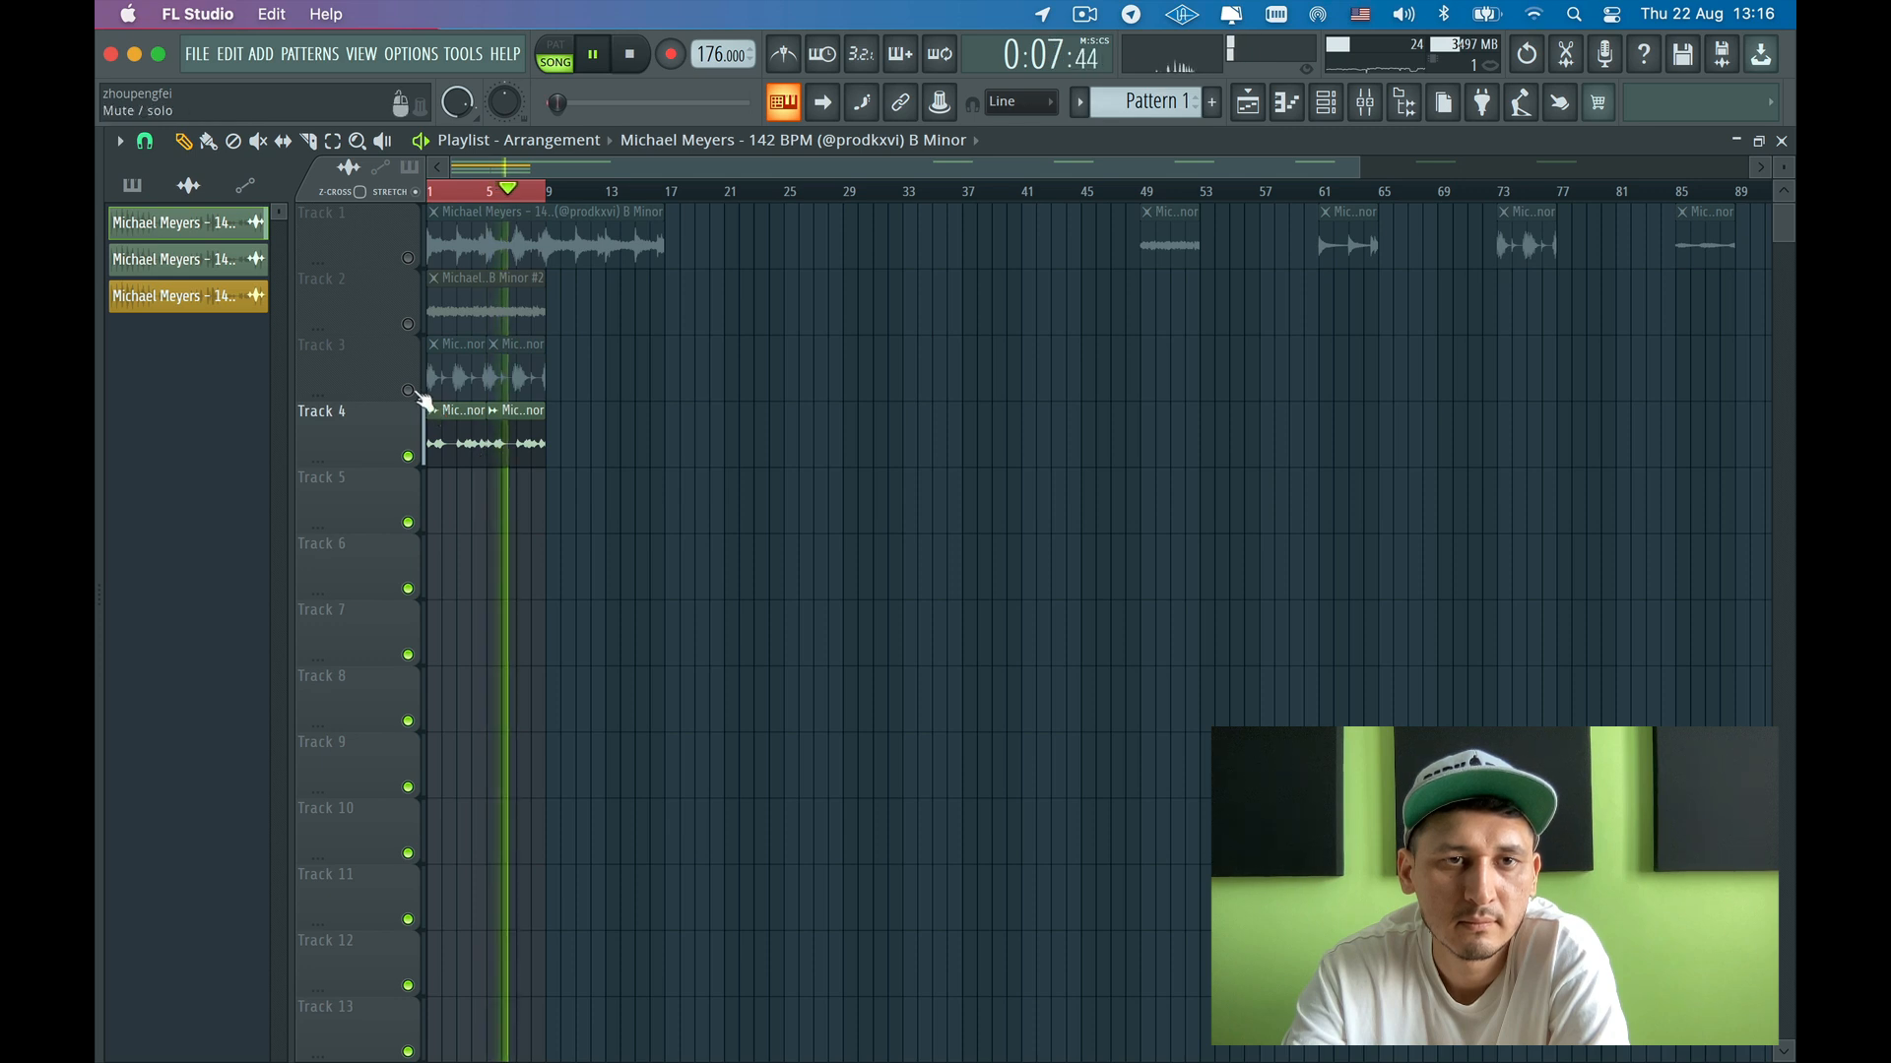
- Check the Track 4 clip's channel settings, and unmute Tracks 3 and 2 to hear them together with Track 4
double_click(434, 430)
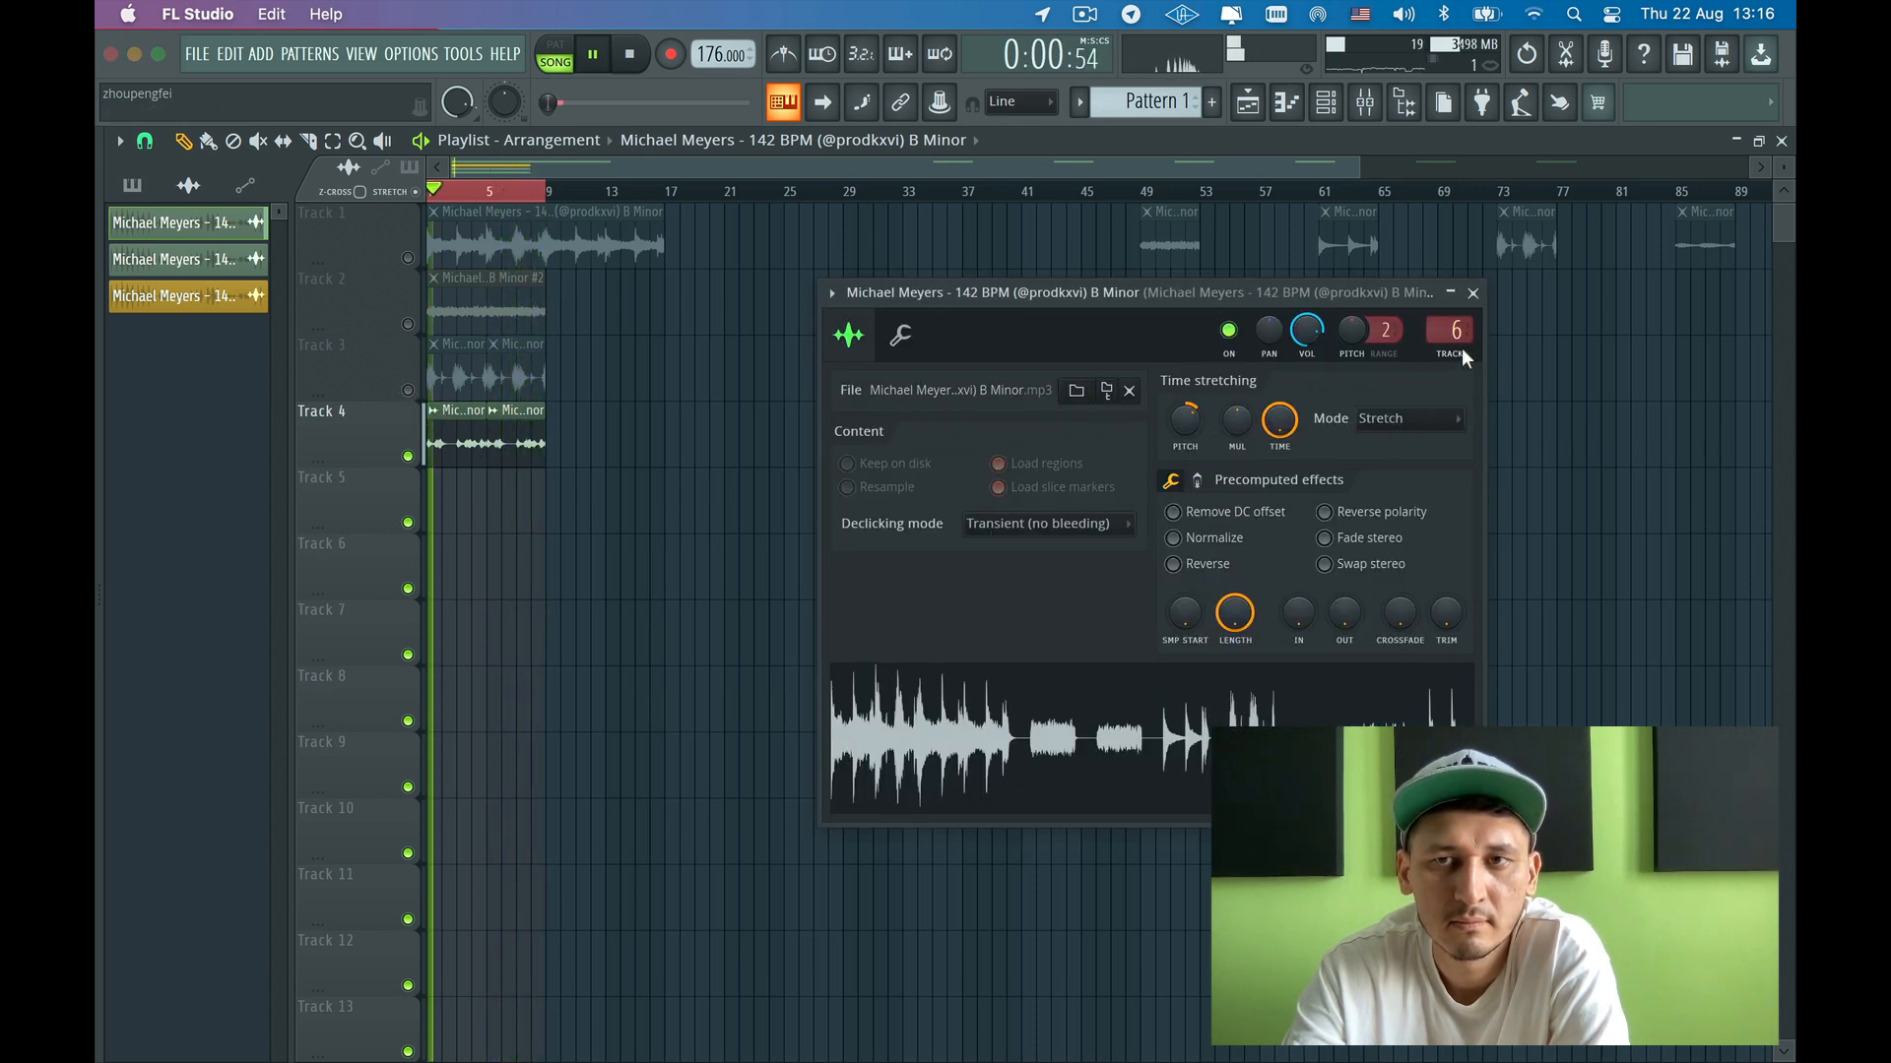
click(1473, 294)
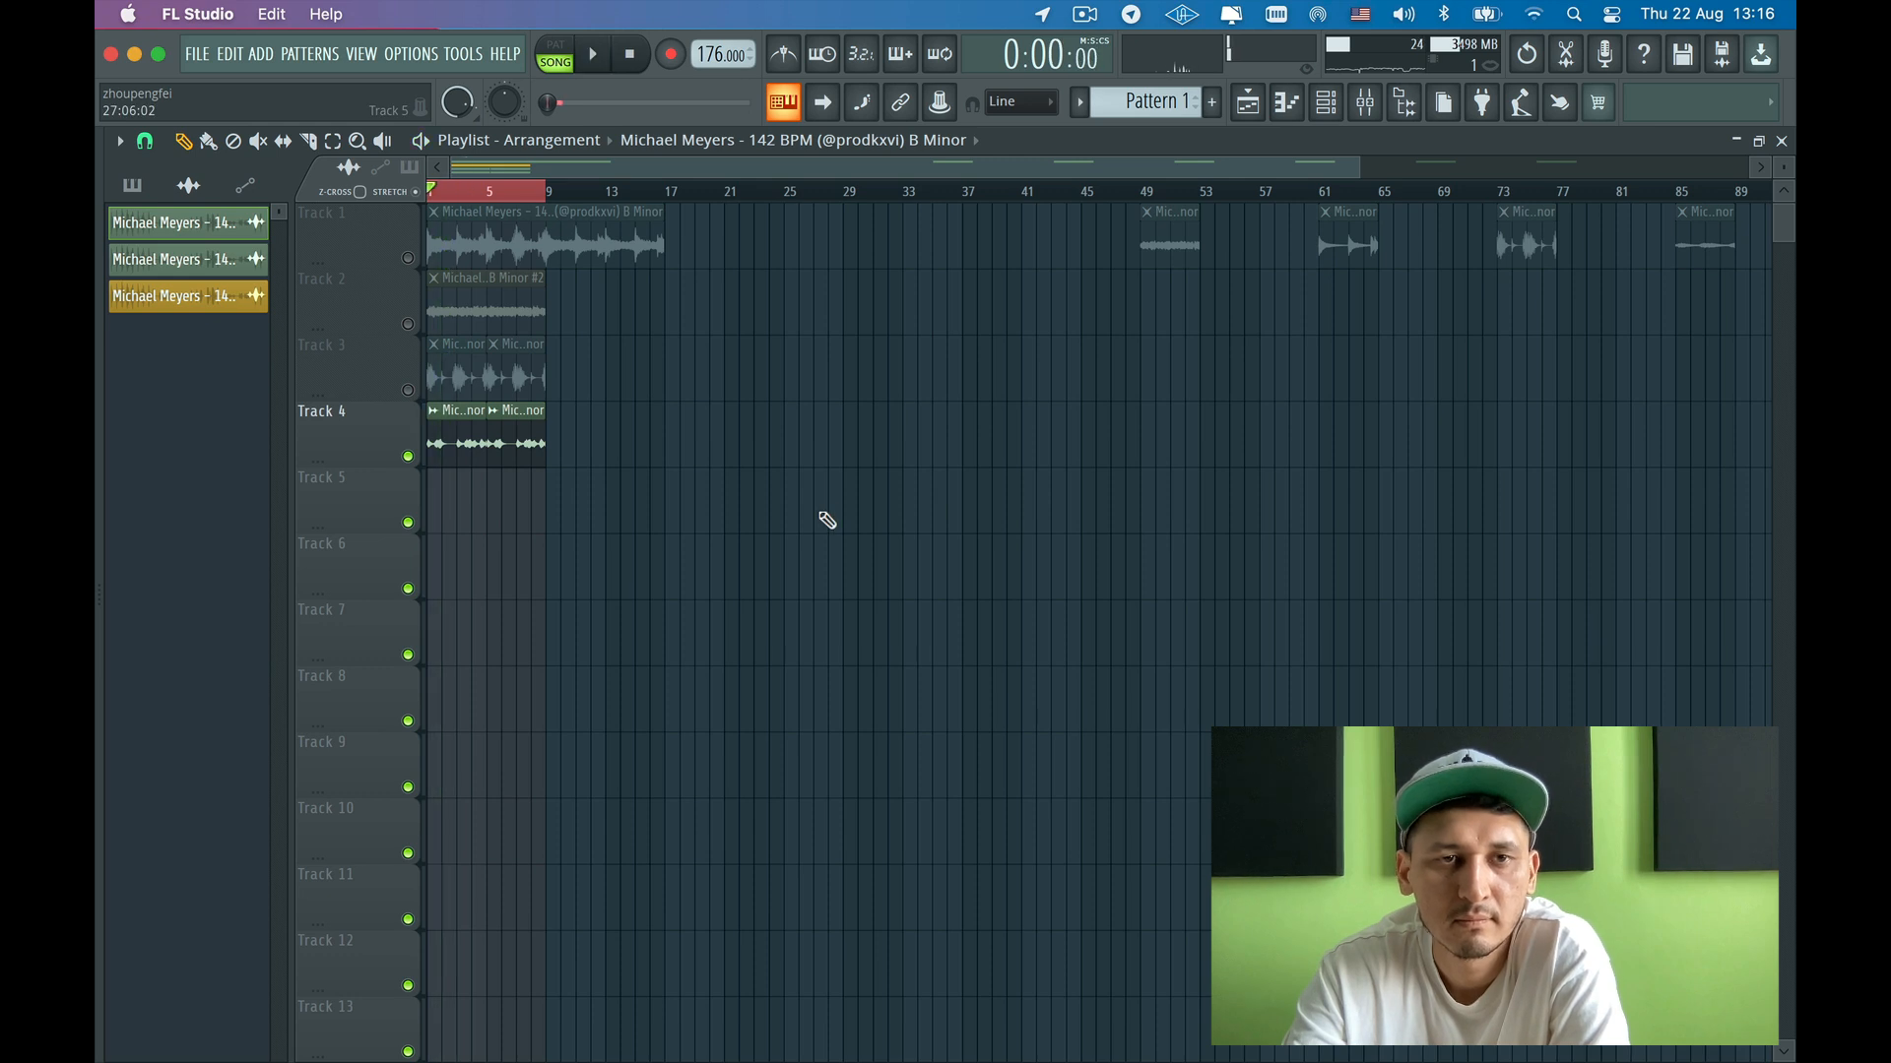
click(408, 390)
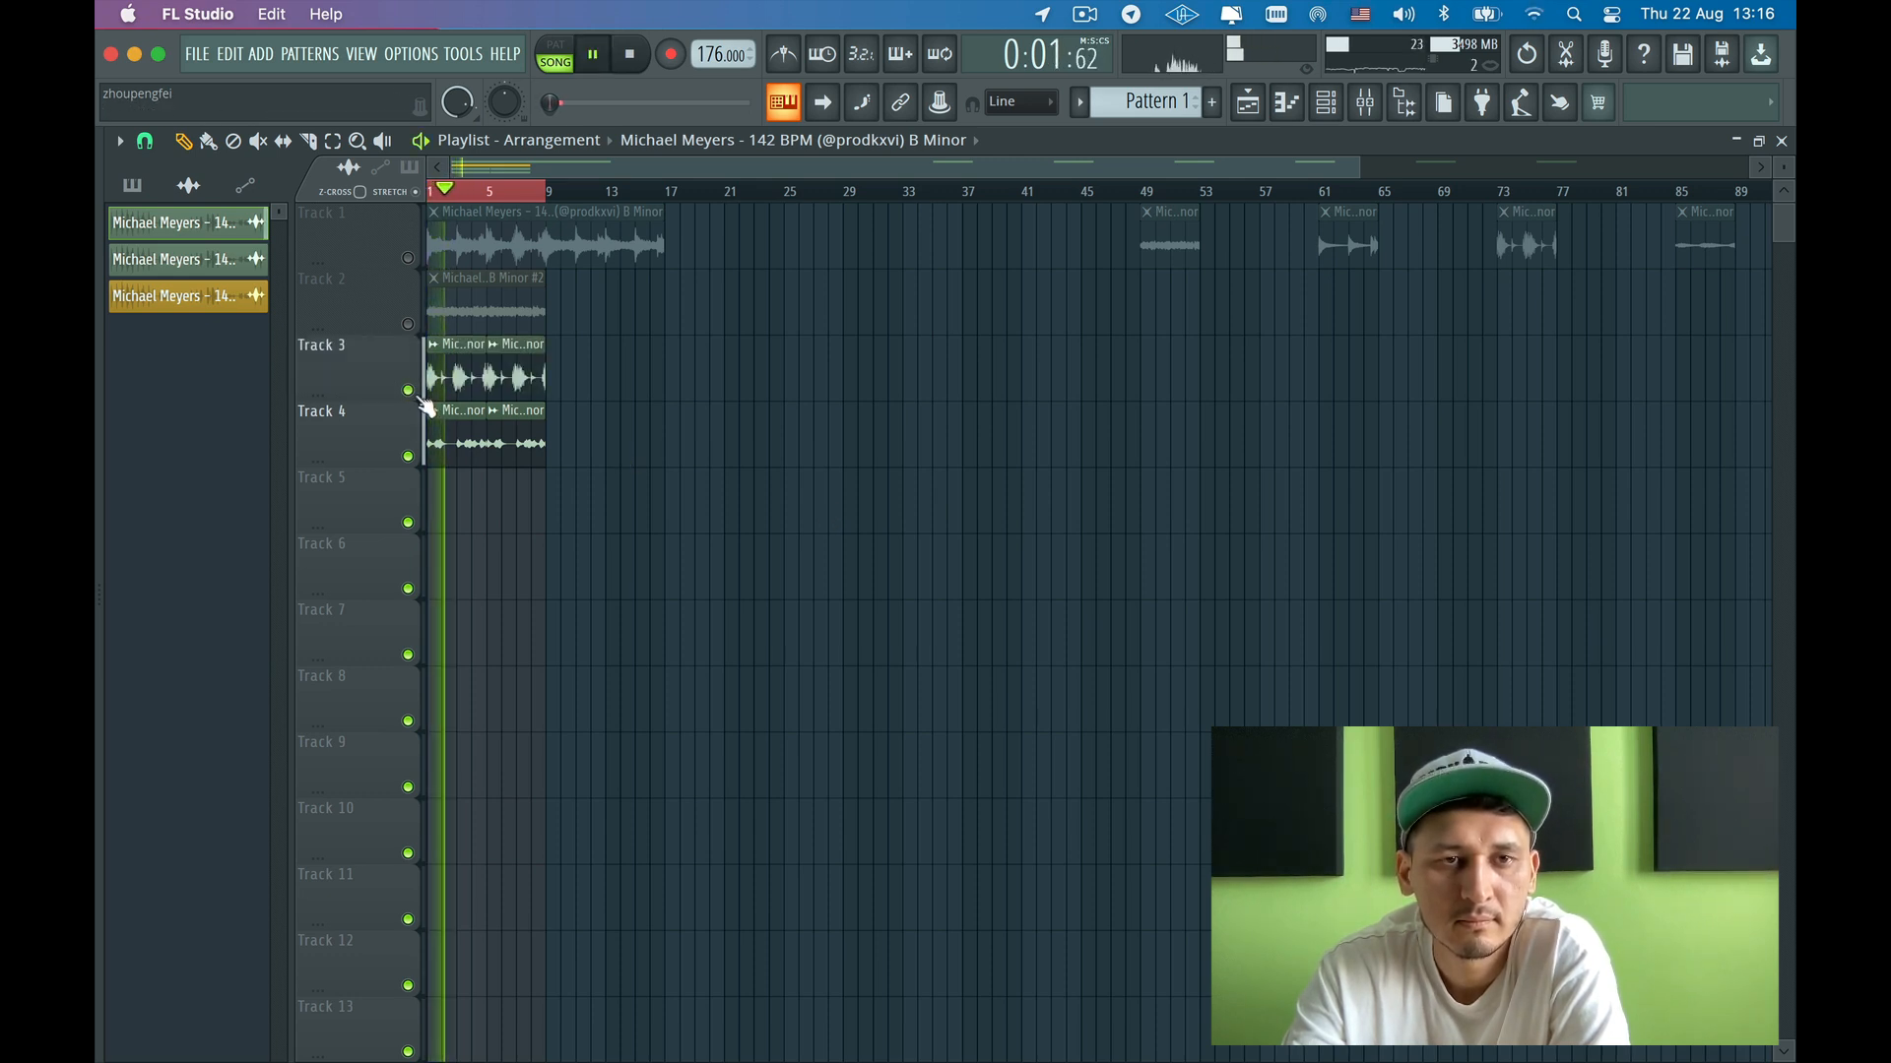
click(408, 325)
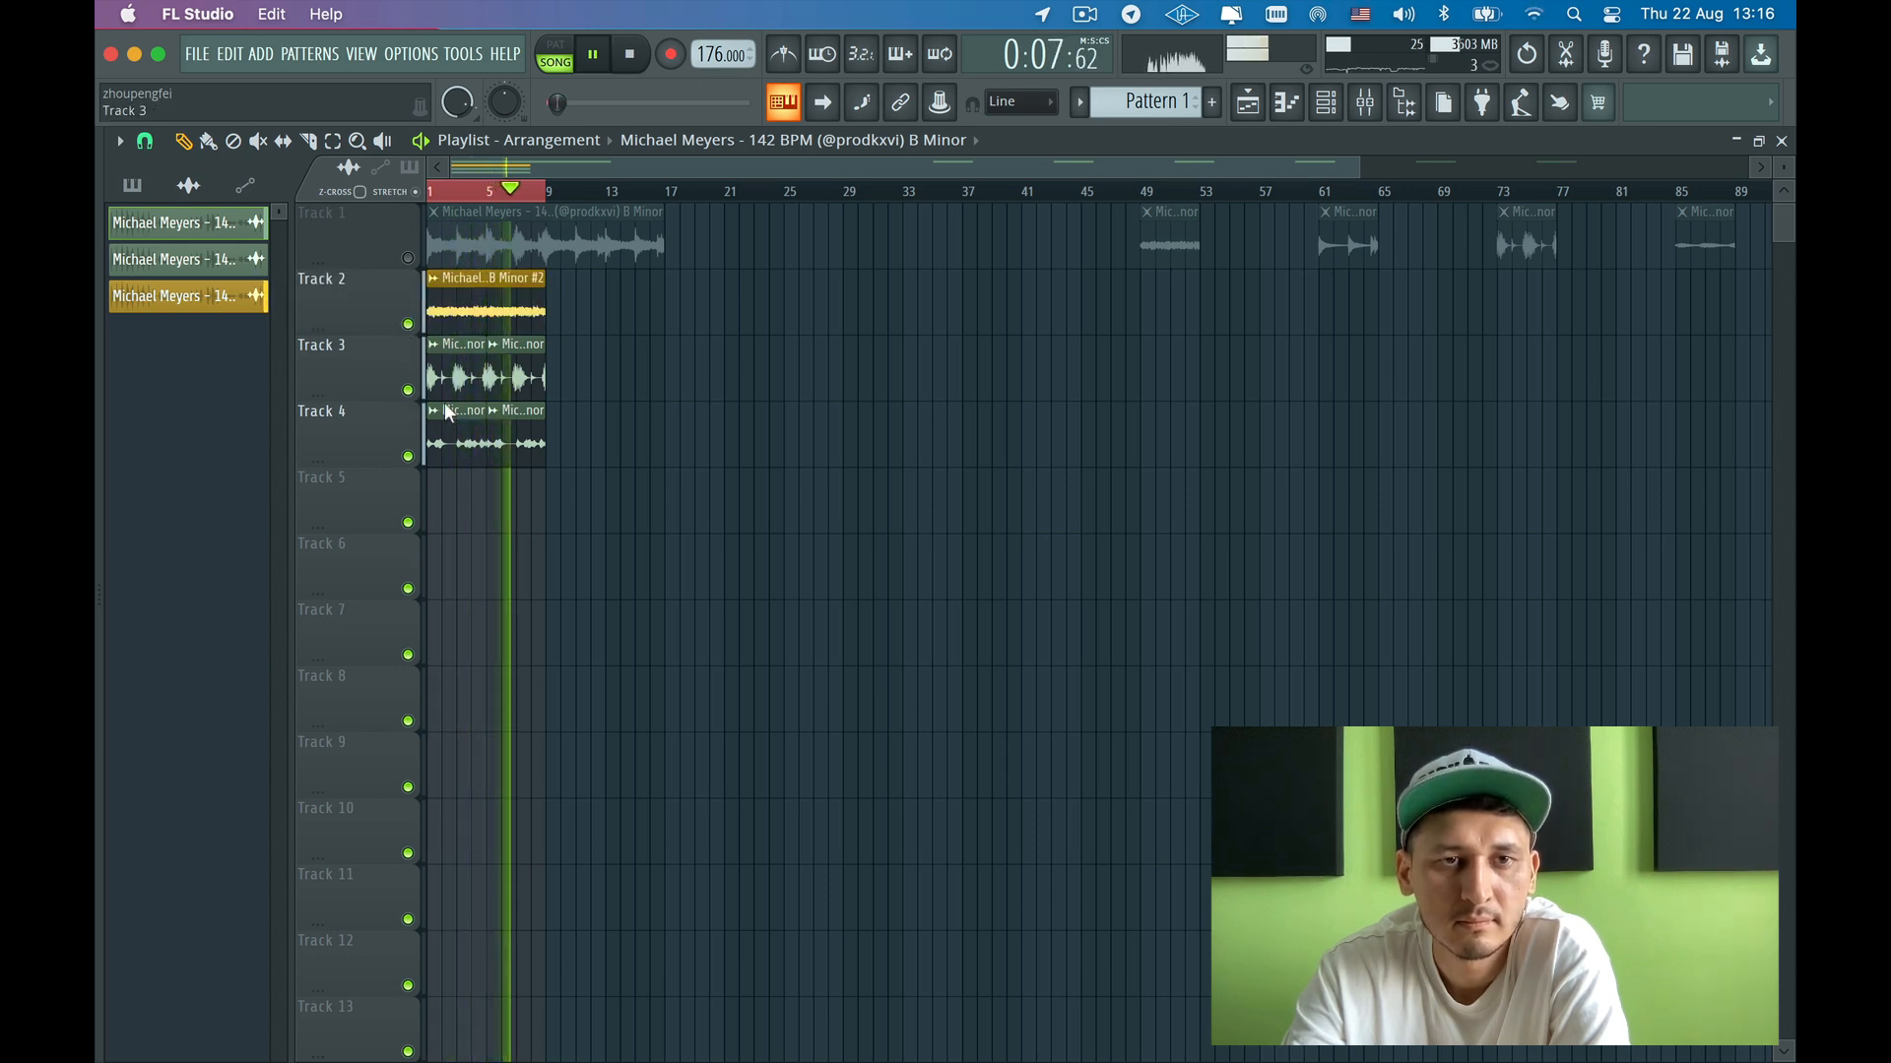
- Make the first Track 4 clip unique and change its colour to turquoise
double_click(455, 445)
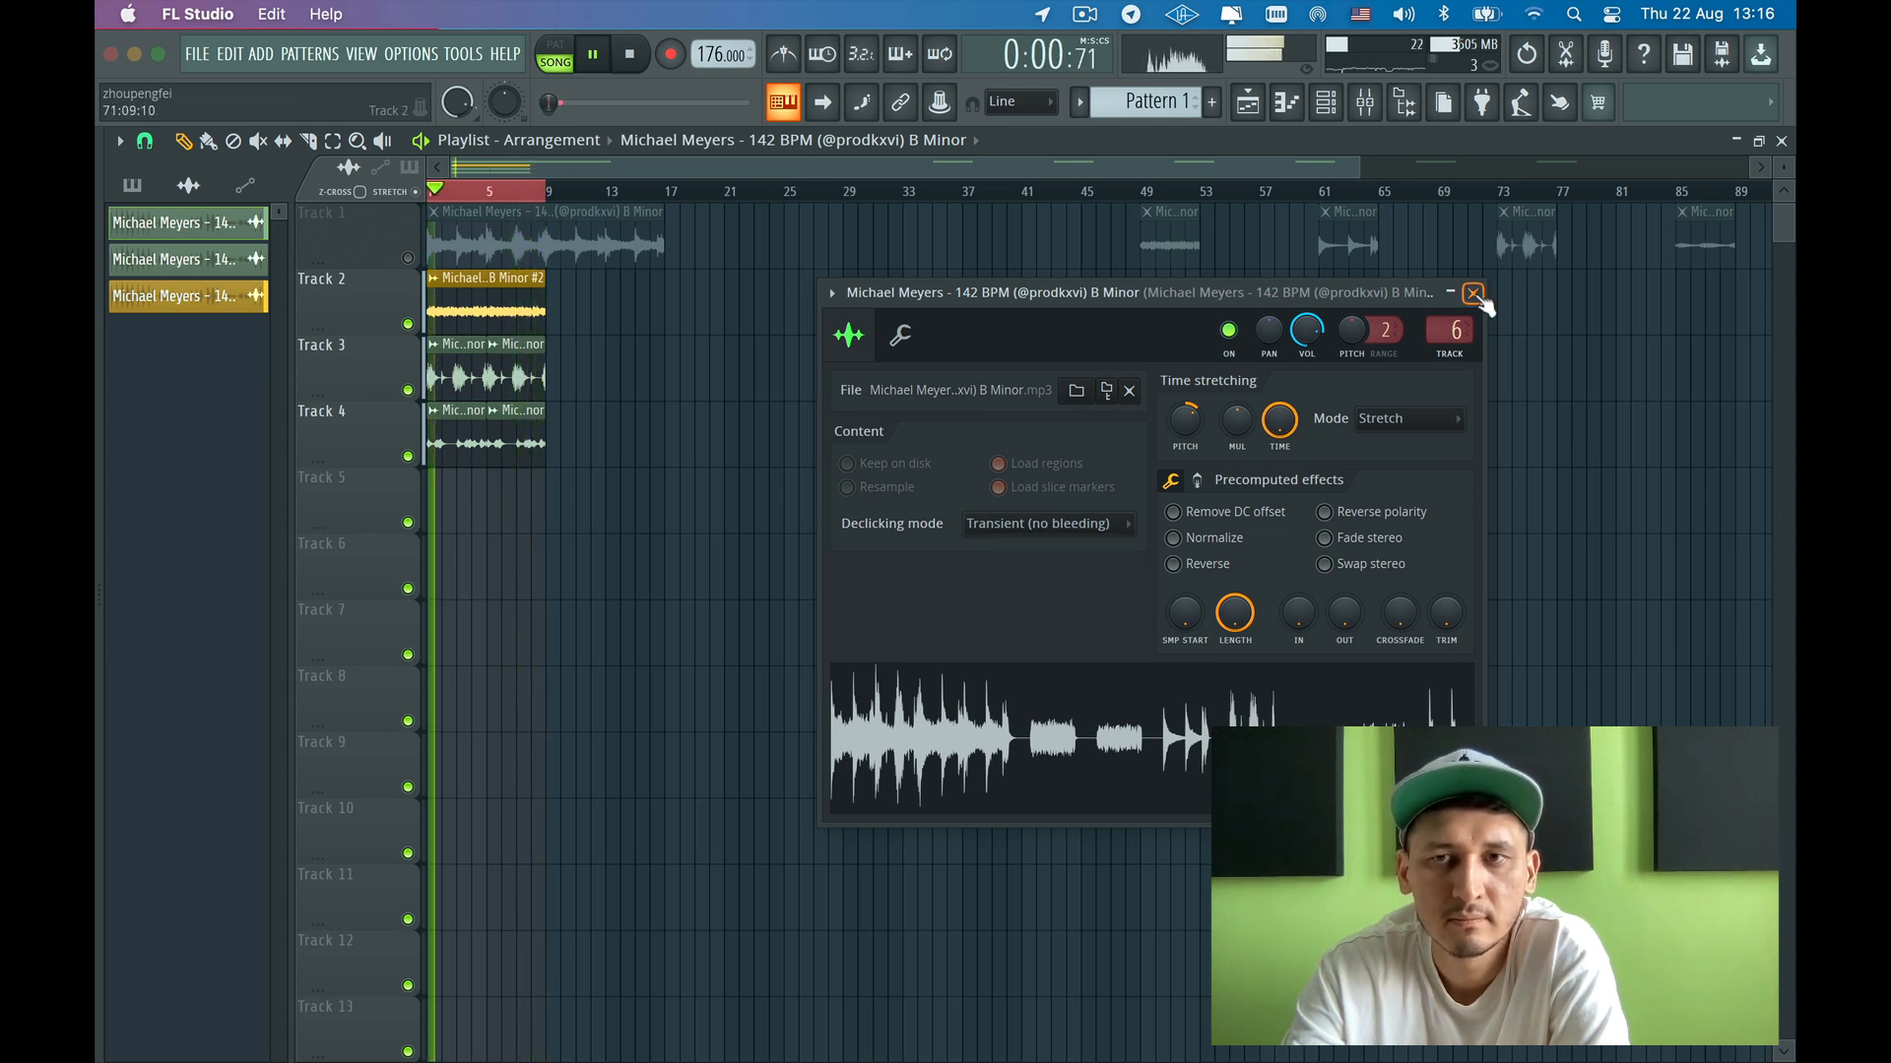
right_click(441, 425)
click(509, 597)
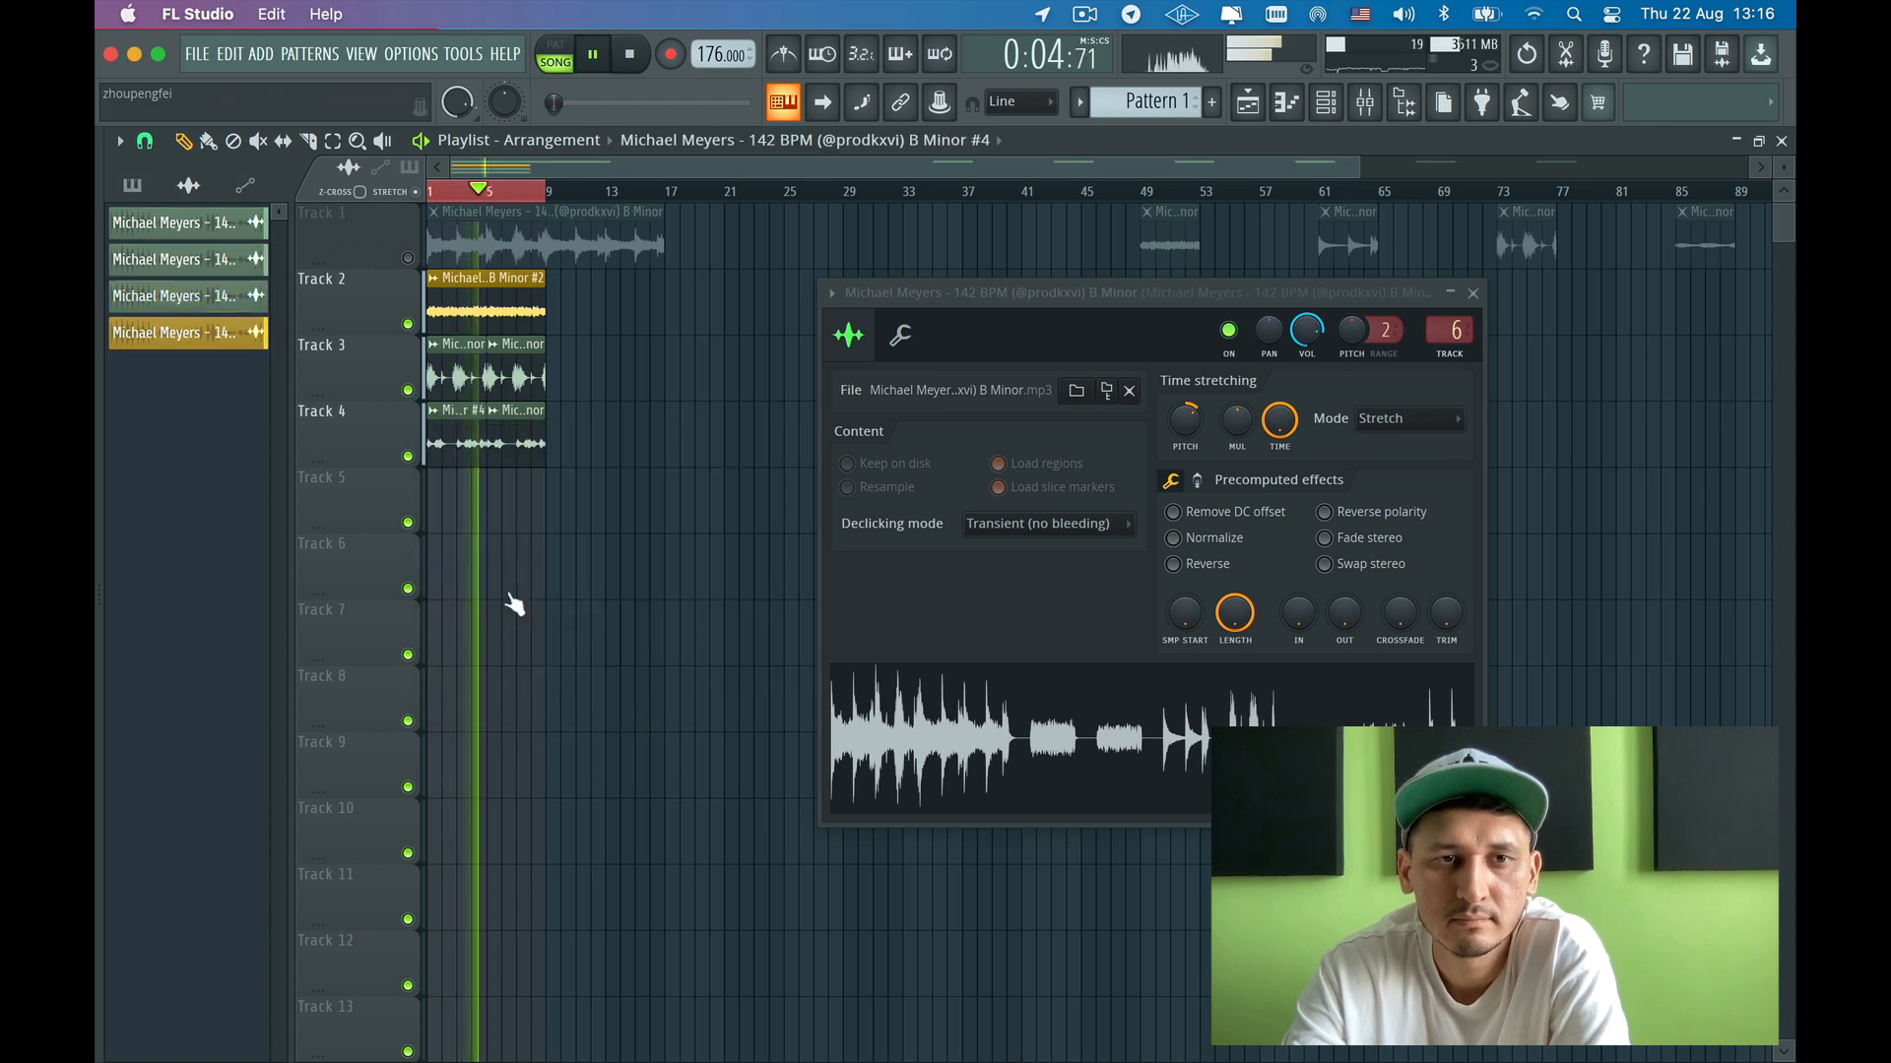
right_click(433, 426)
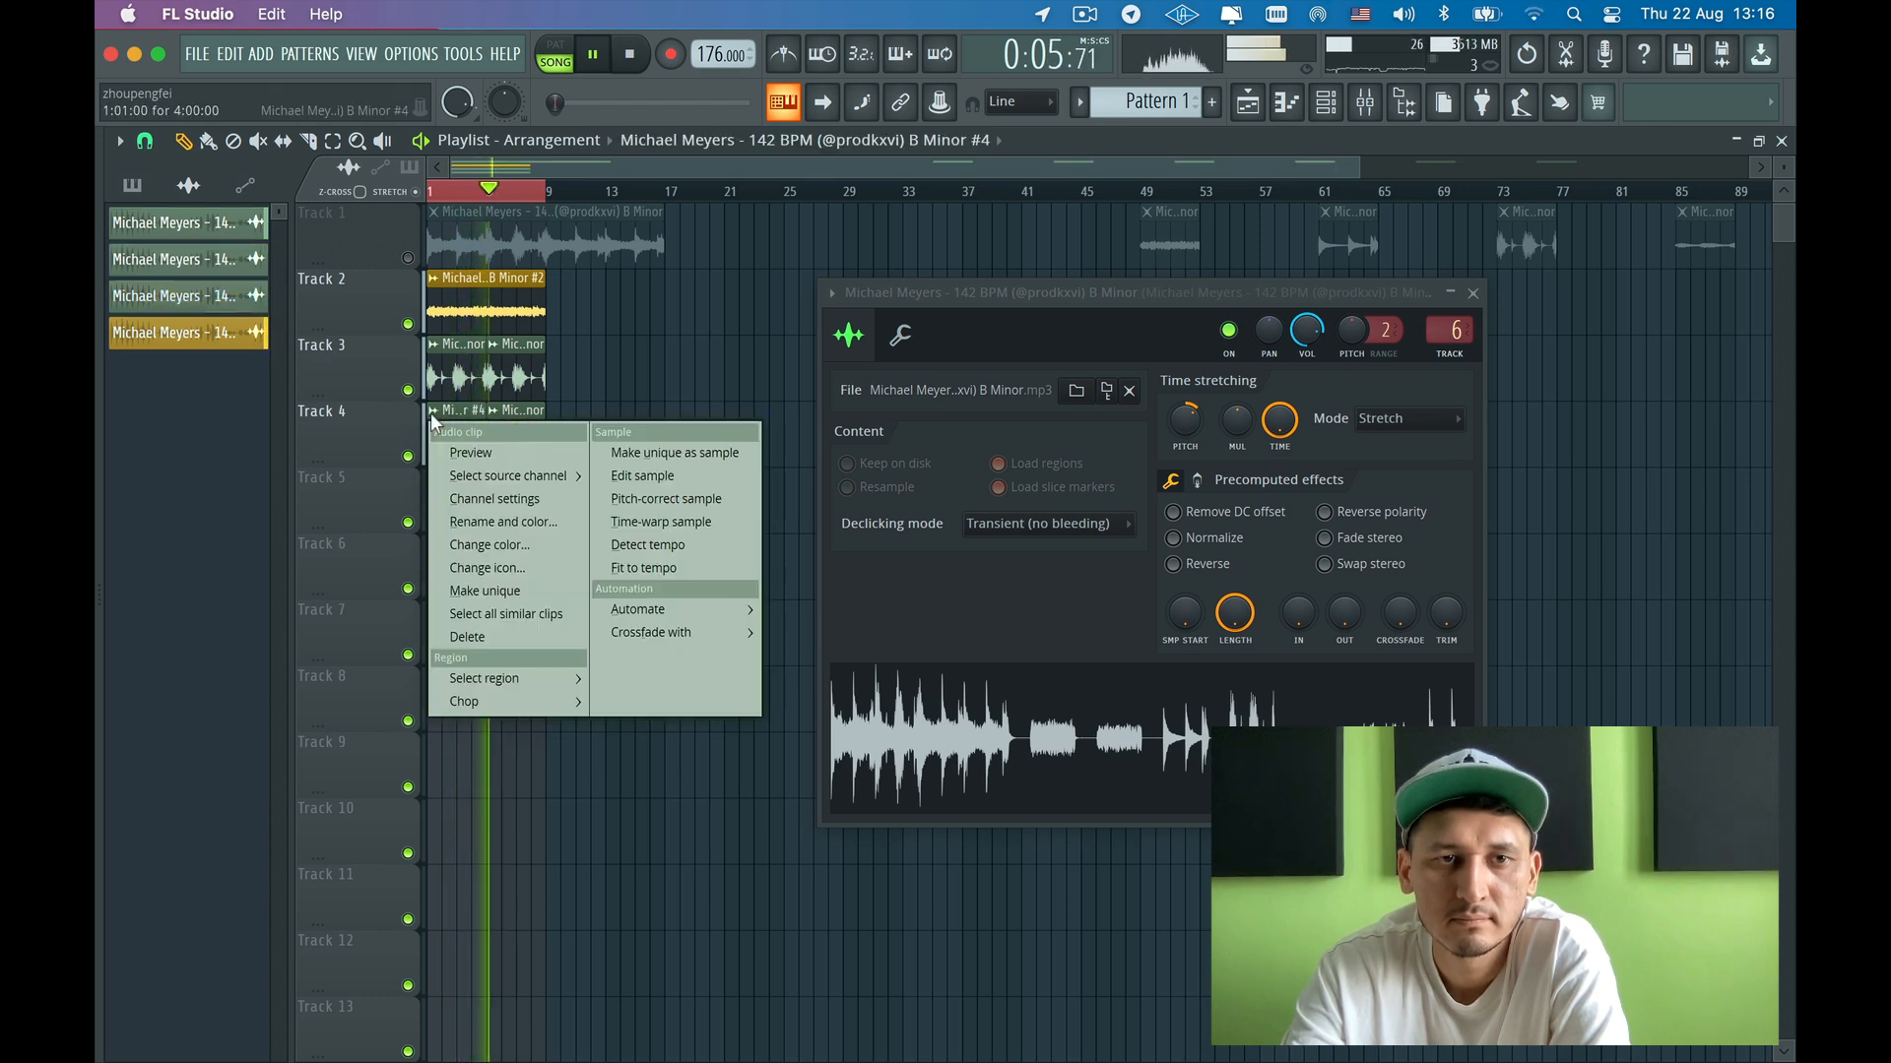
click(506, 545)
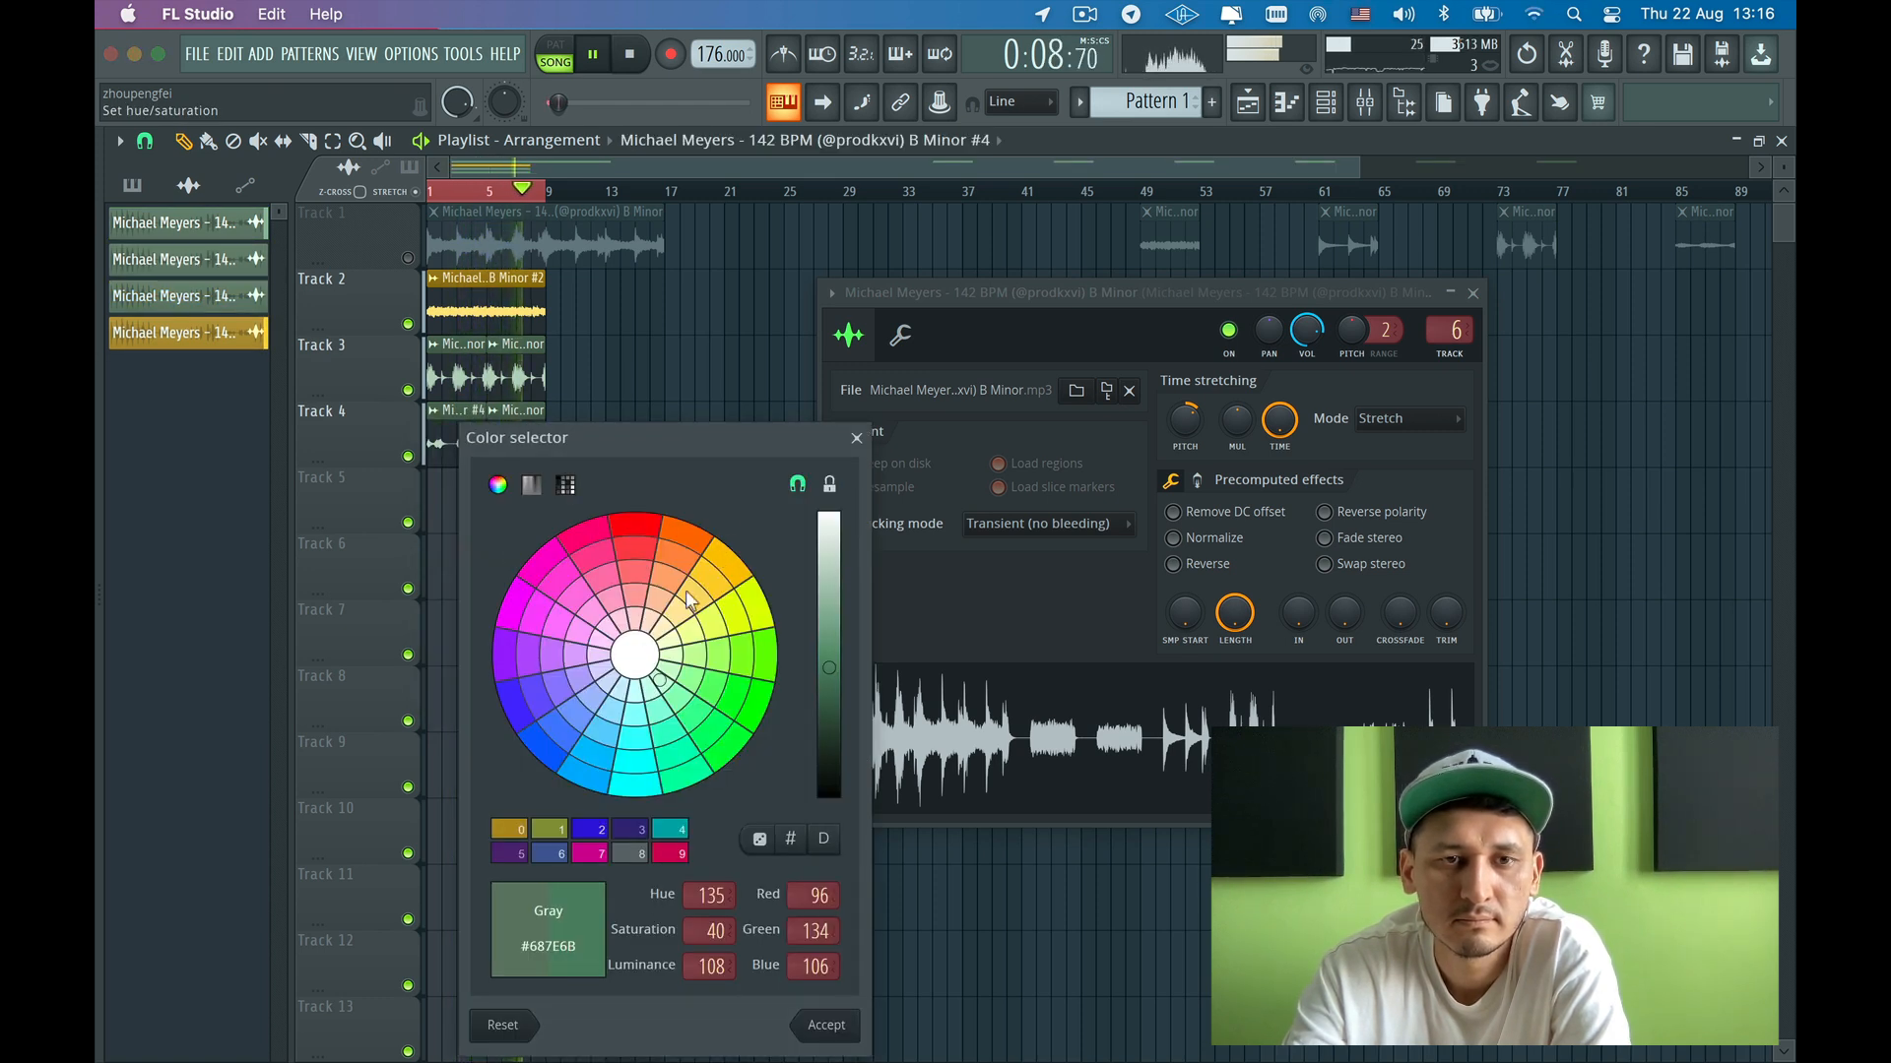
click(635, 757)
key(Return)
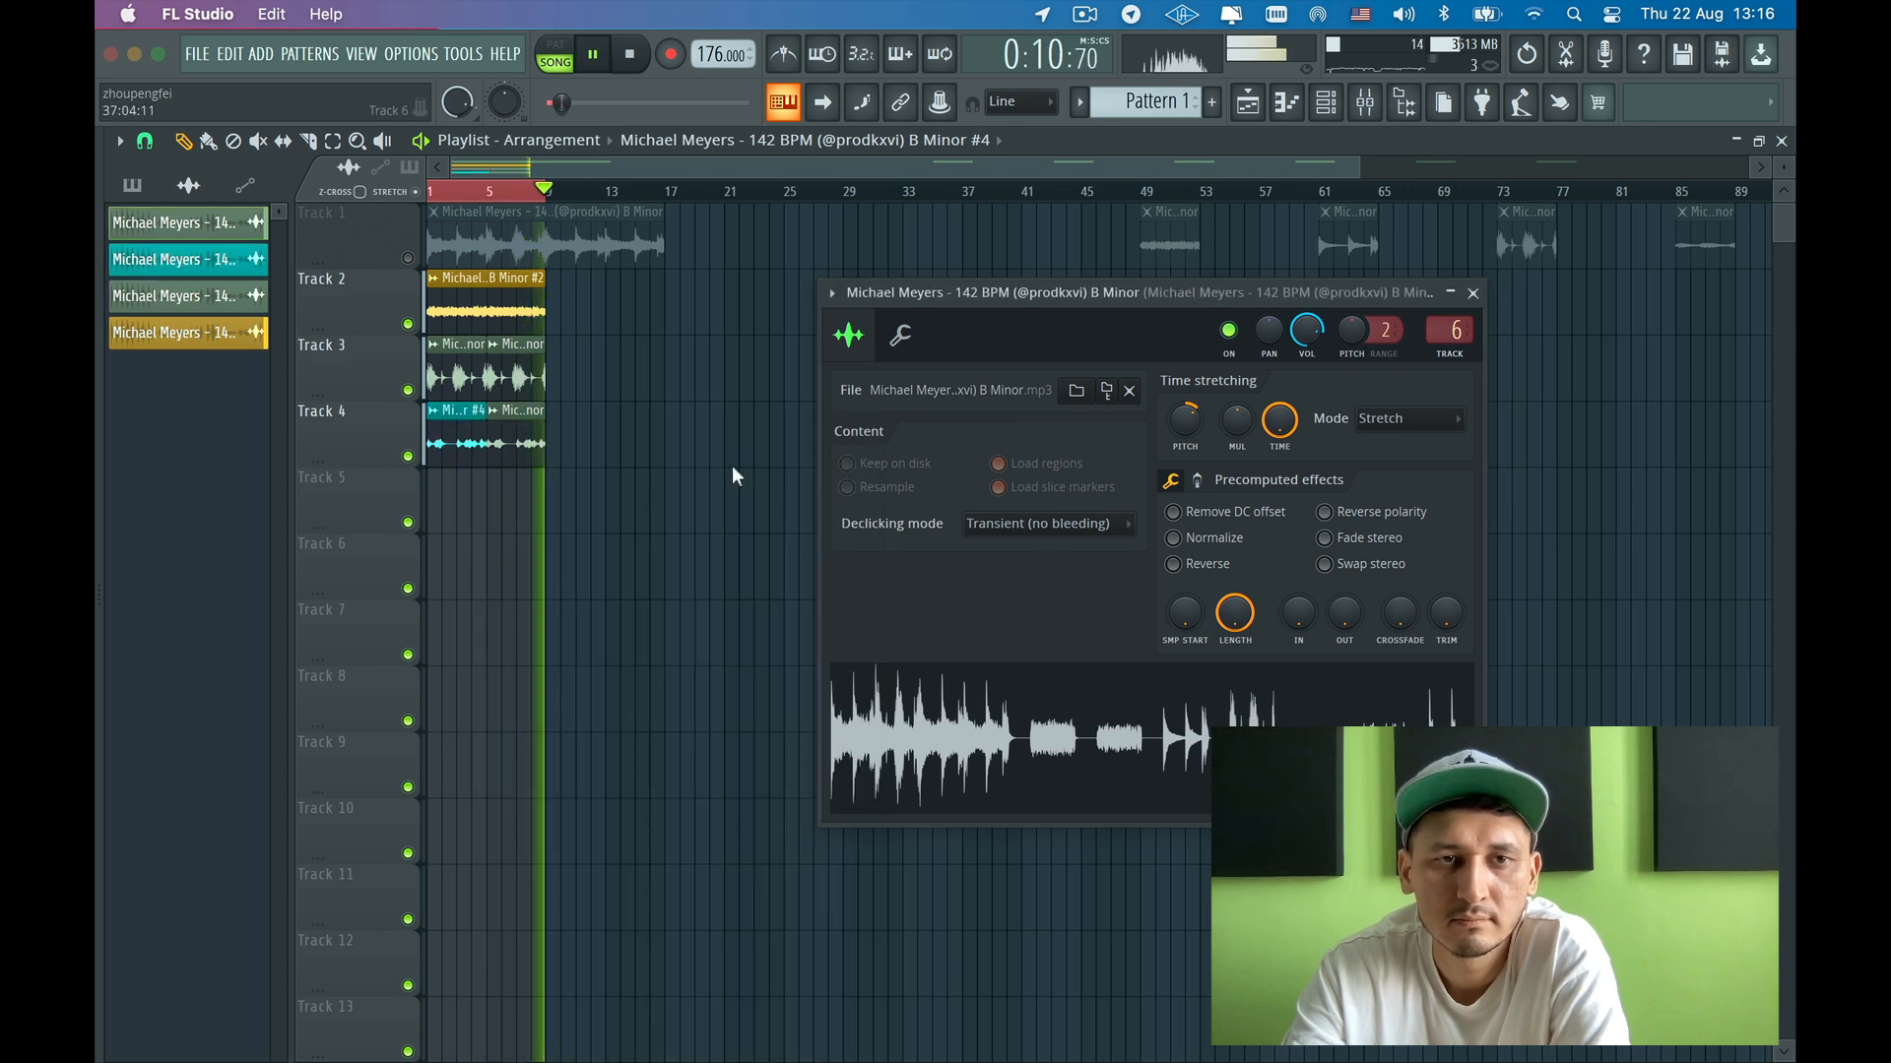
- Replace the second Track 4 clip with a copy of the turquoise clip, and route the stem's channel to mixer track 7
right_click(525, 423)
click(474, 432)
click(501, 433)
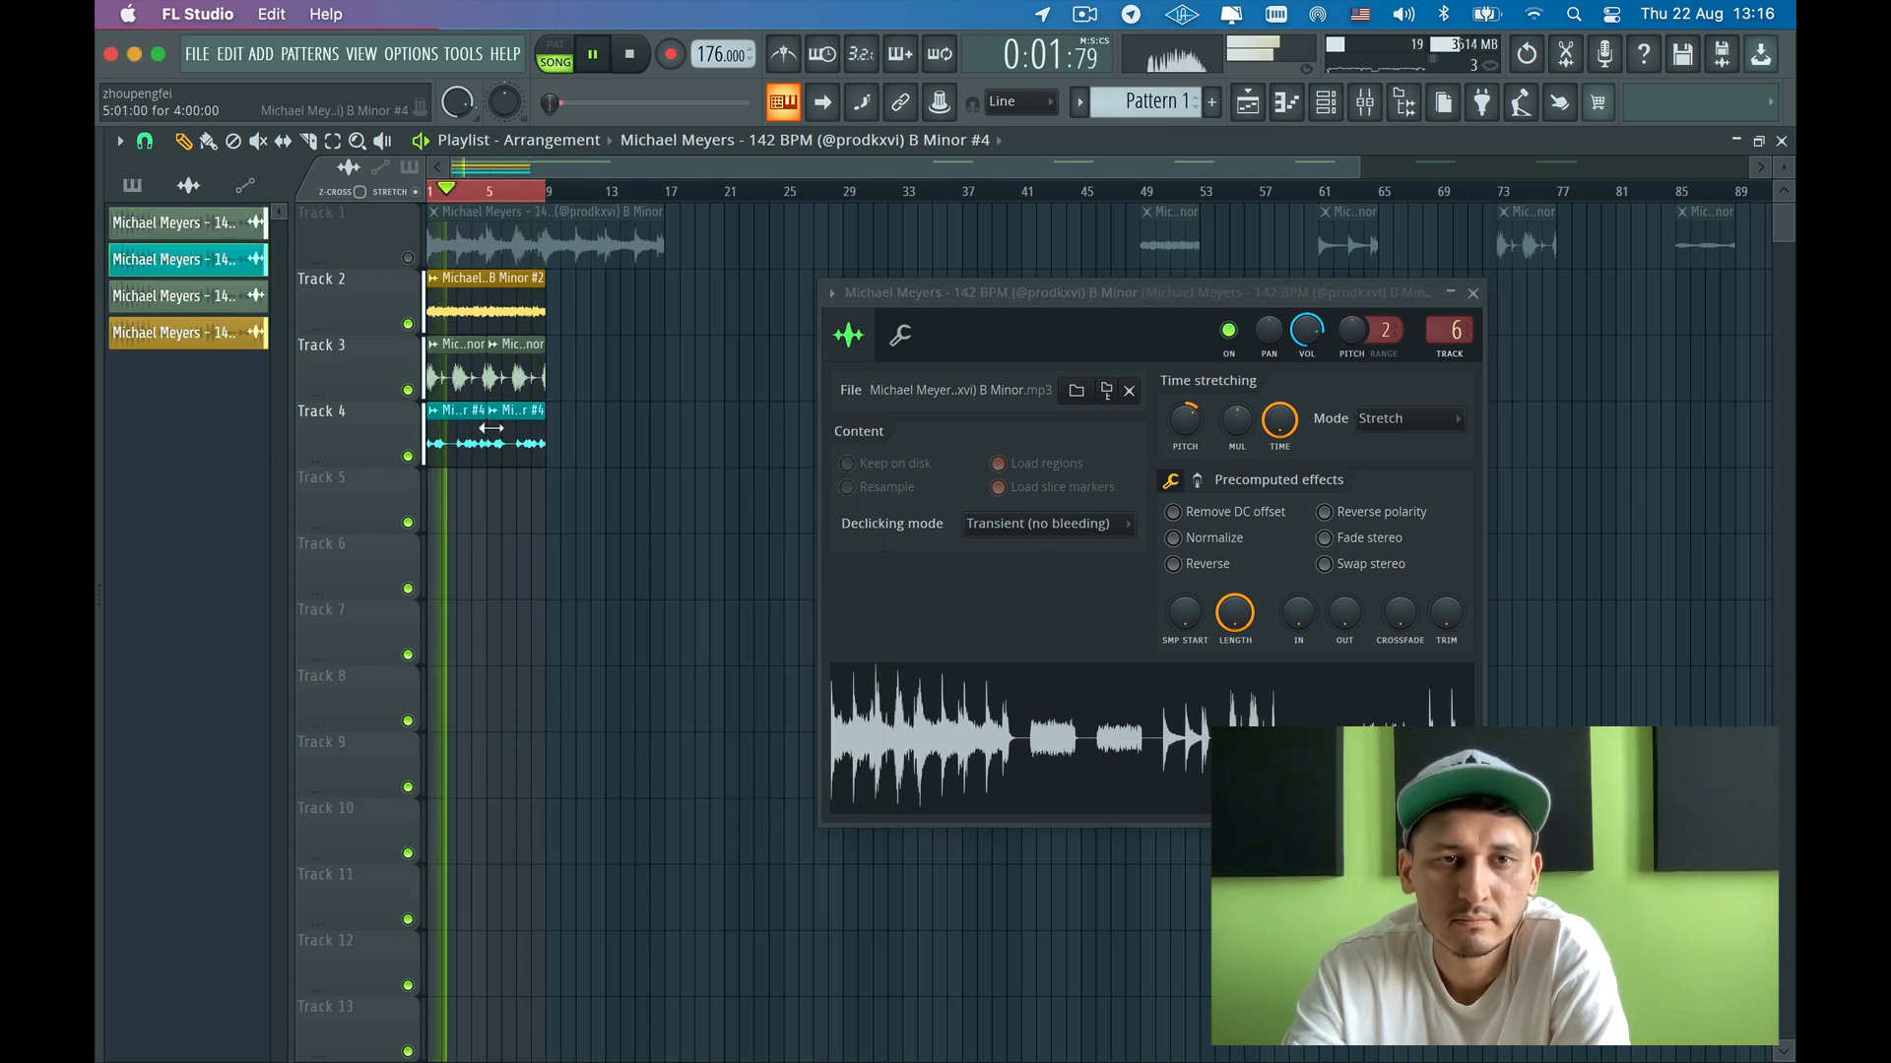
drag(1452, 329, 1452, 315)
click(1473, 294)
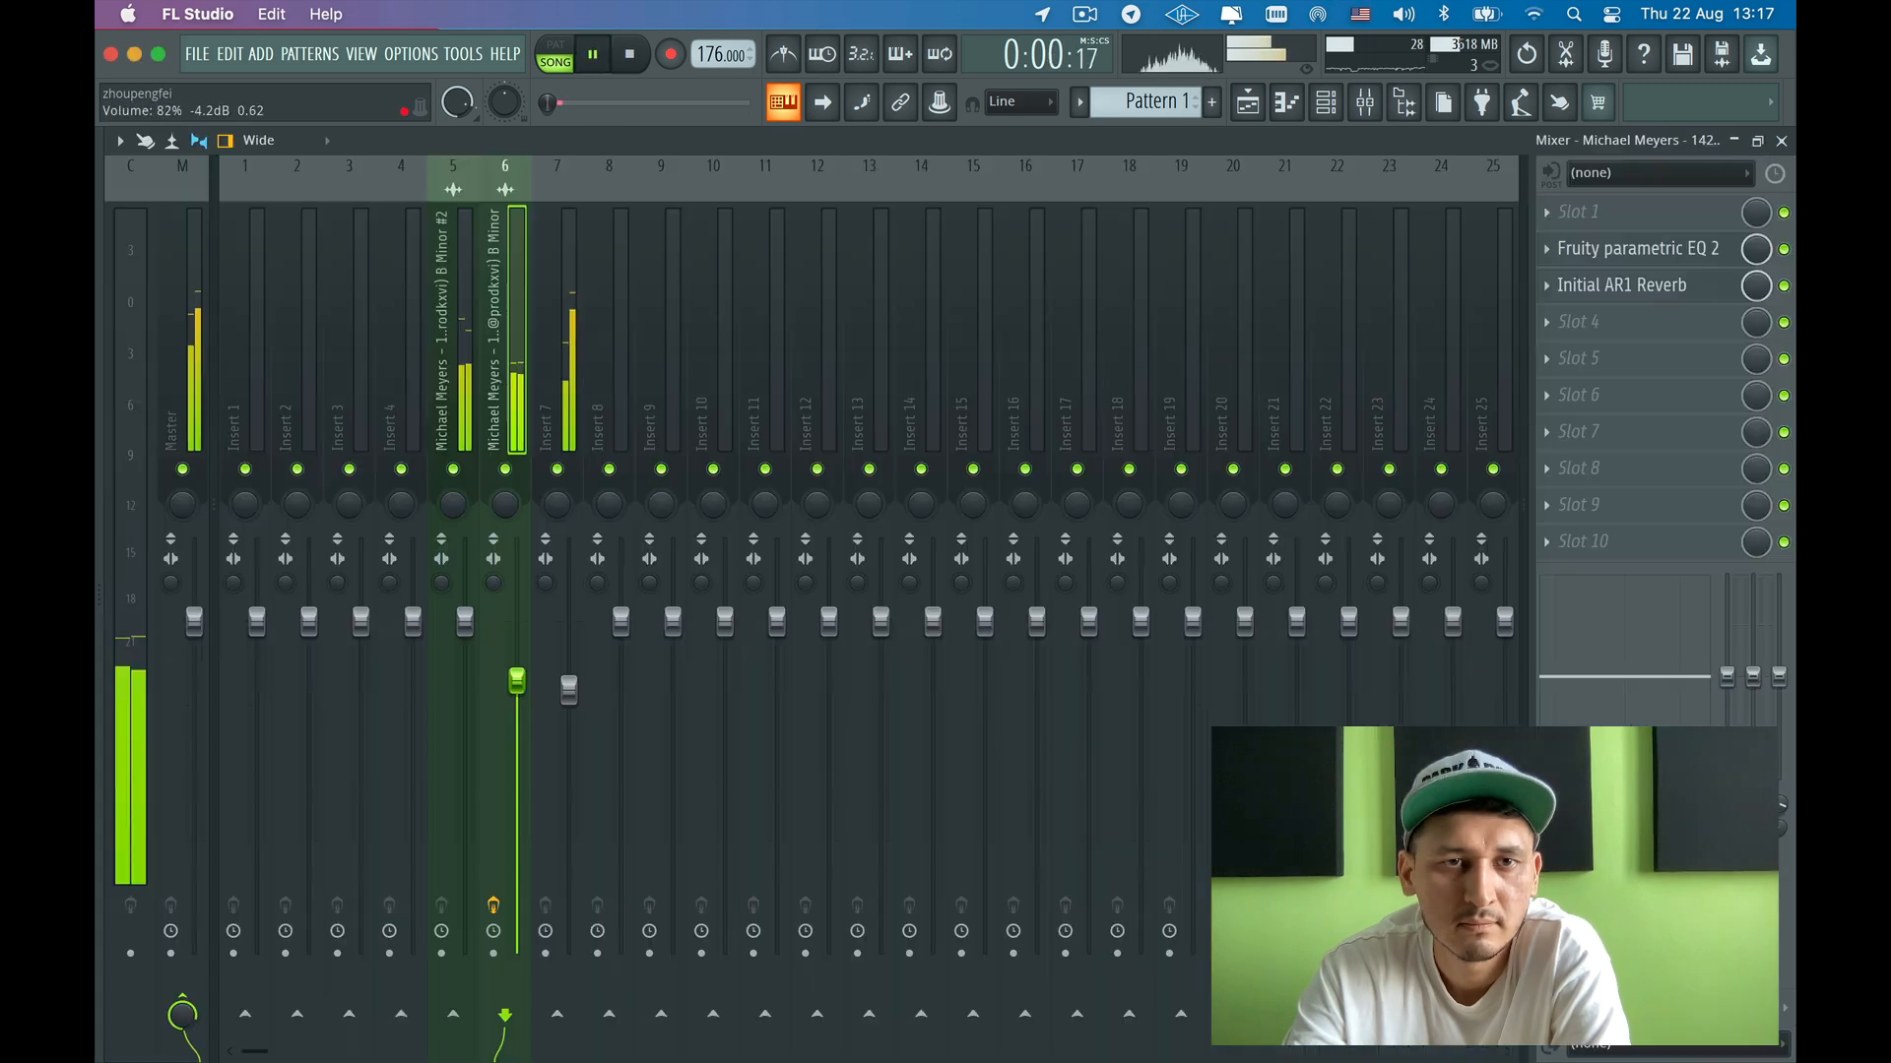
- Balance the two stems by raising the fader of mixer track 6 and lowering the fader of mixer track 7
drag(517, 679, 569, 692)
click(563, 322)
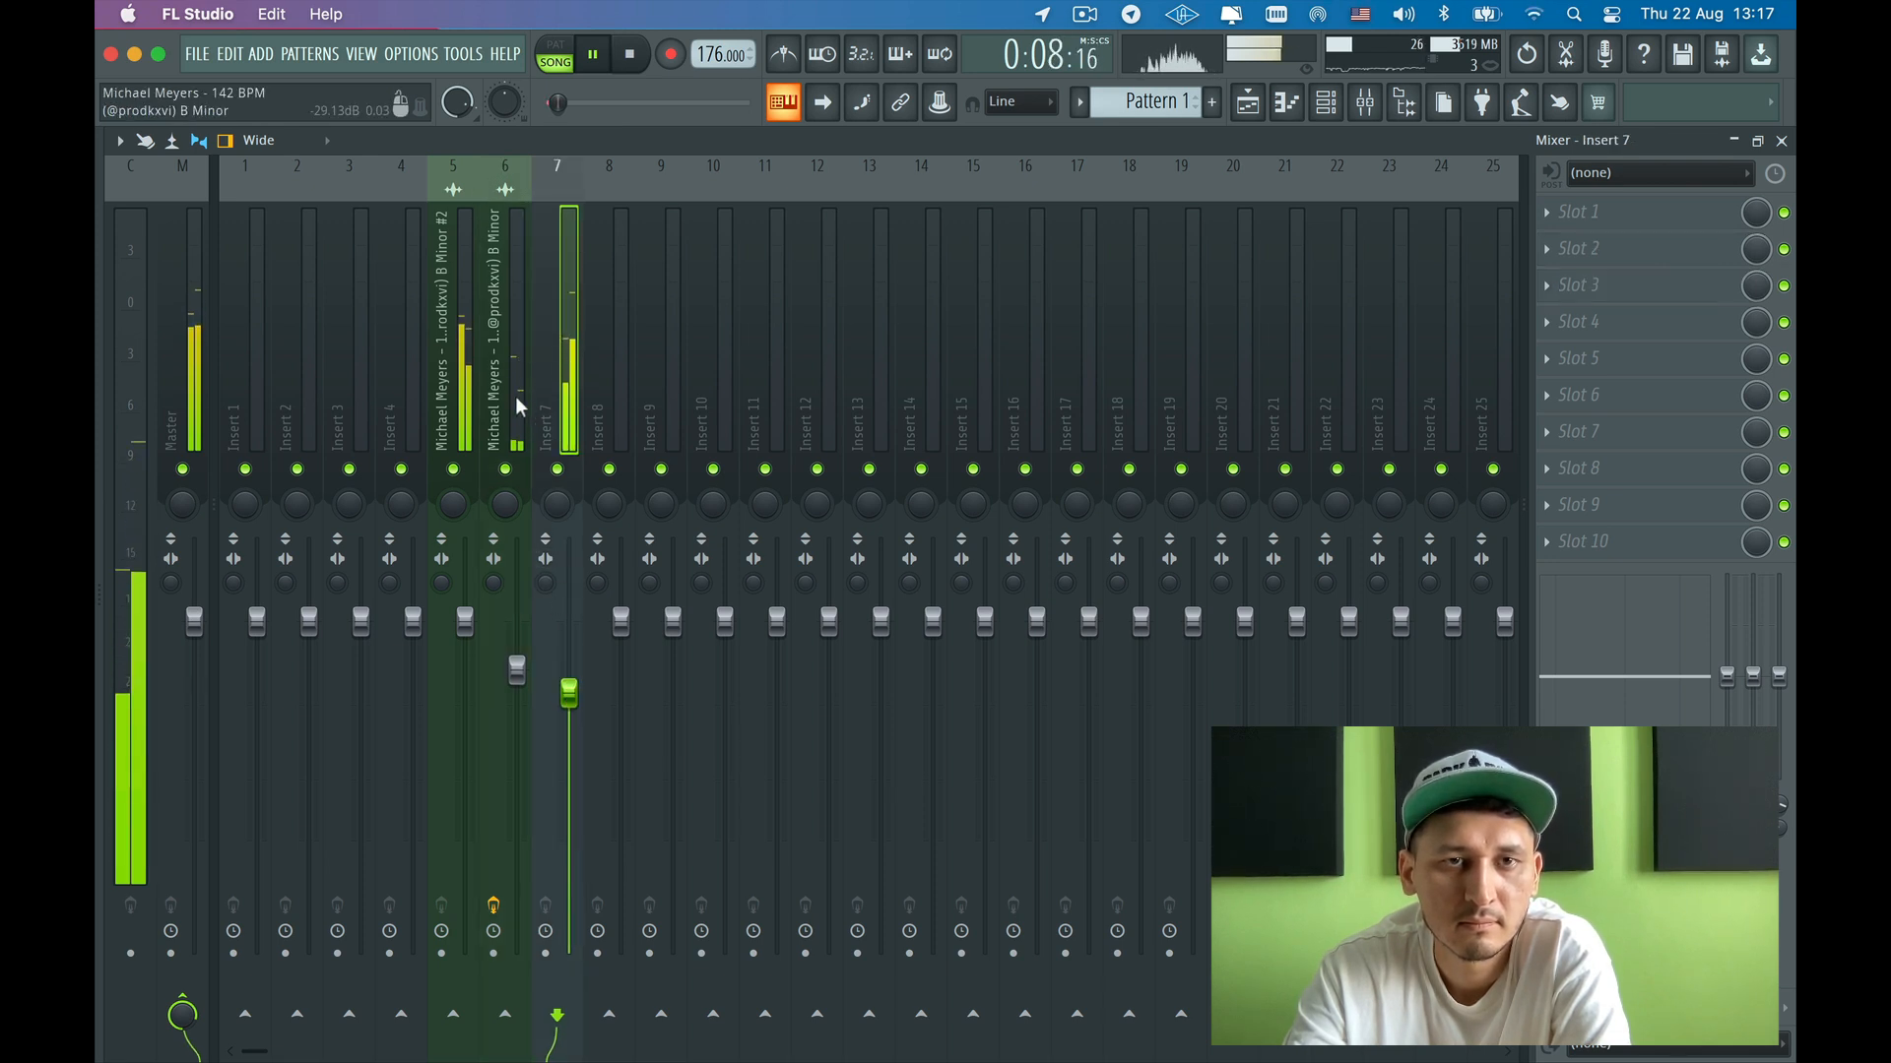
click(515, 403)
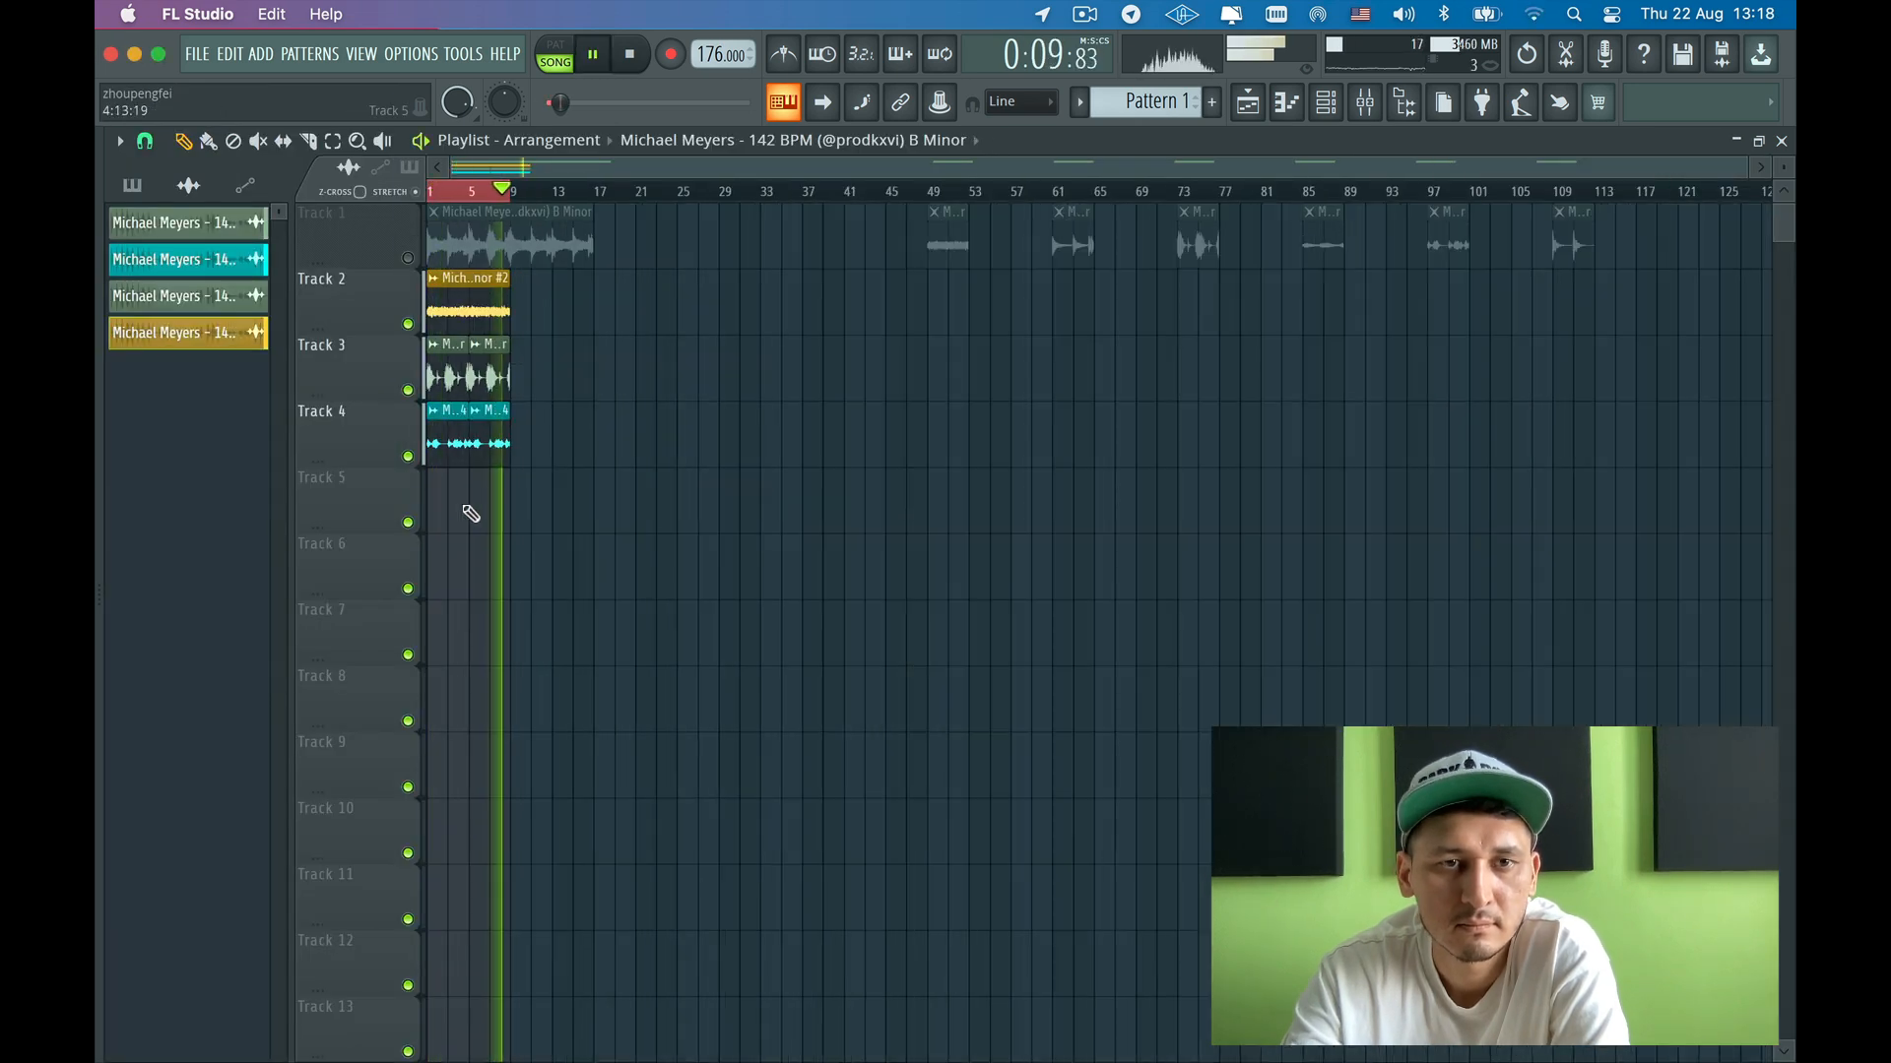
- Place a copy of the Track 1 stem from bar 109 at the start of Track 5
click(438, 513)
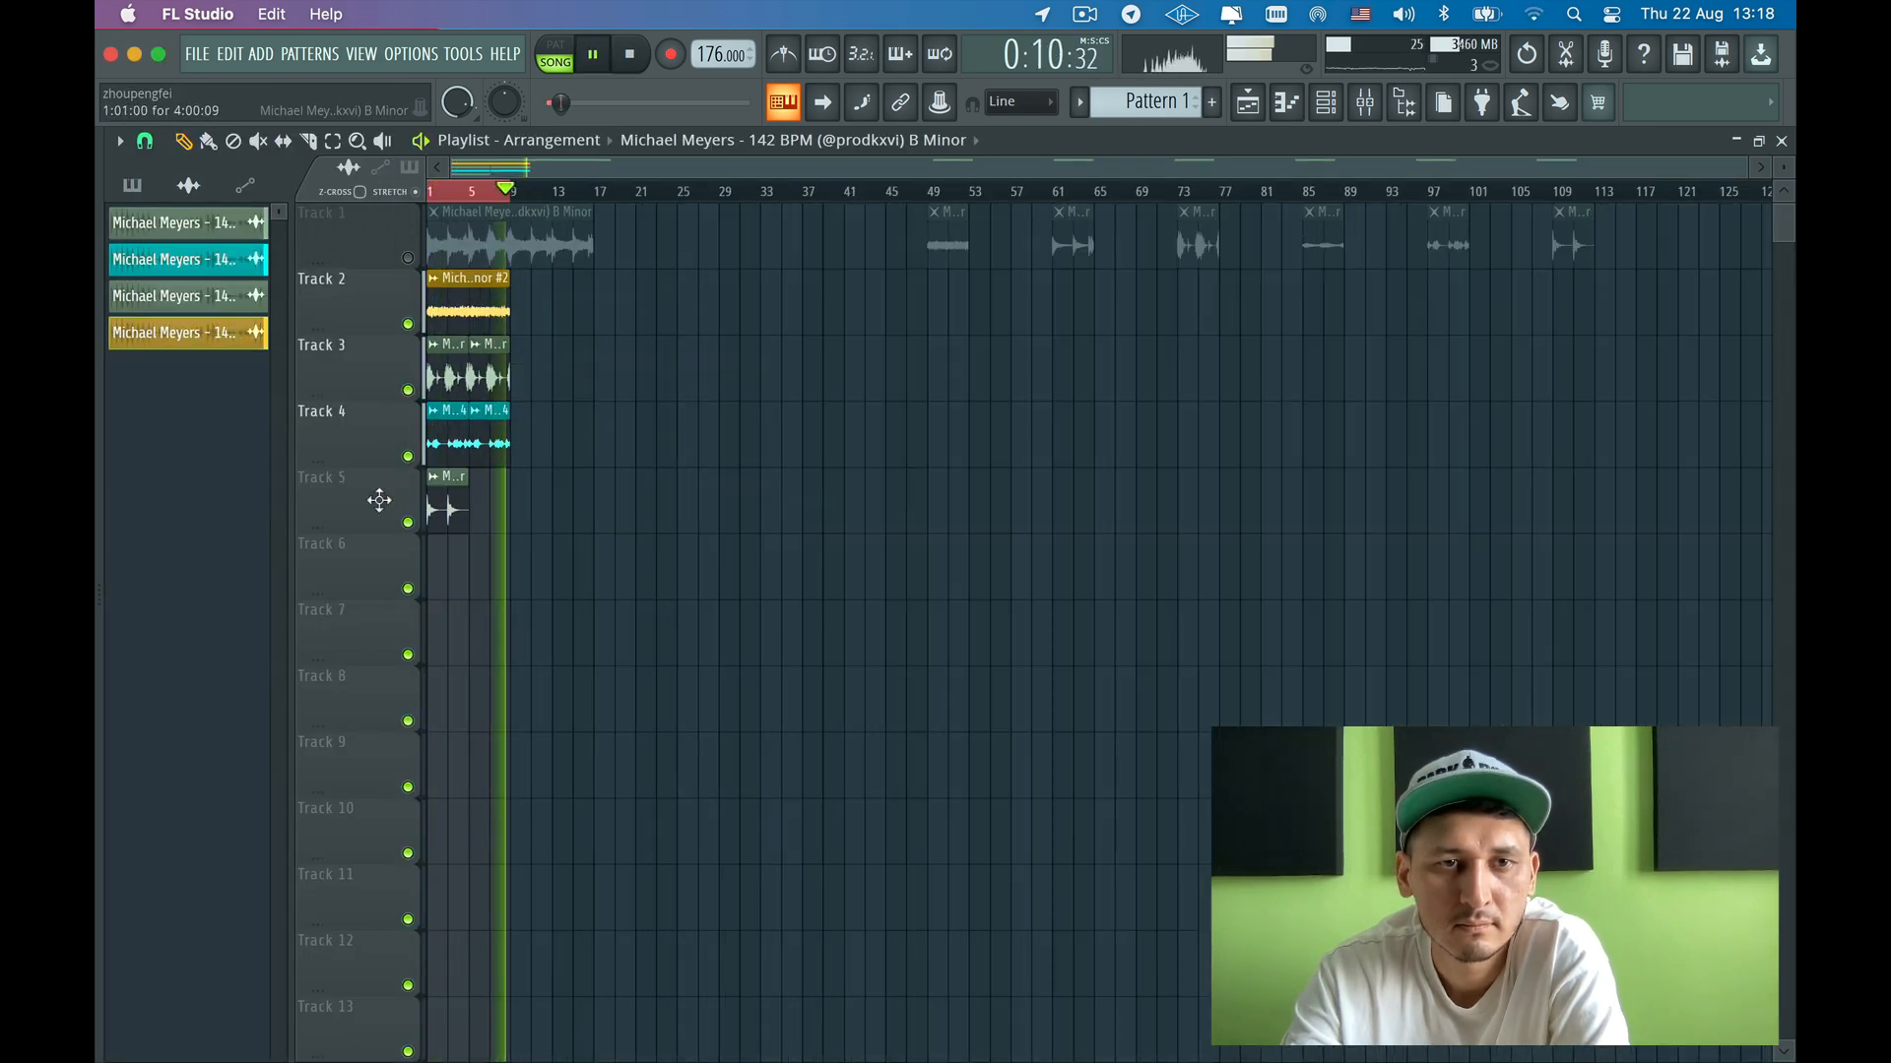
- Repeat the Track 5 clip to fill the eight-bar loop and mute Track 5
key(space)
key(space)
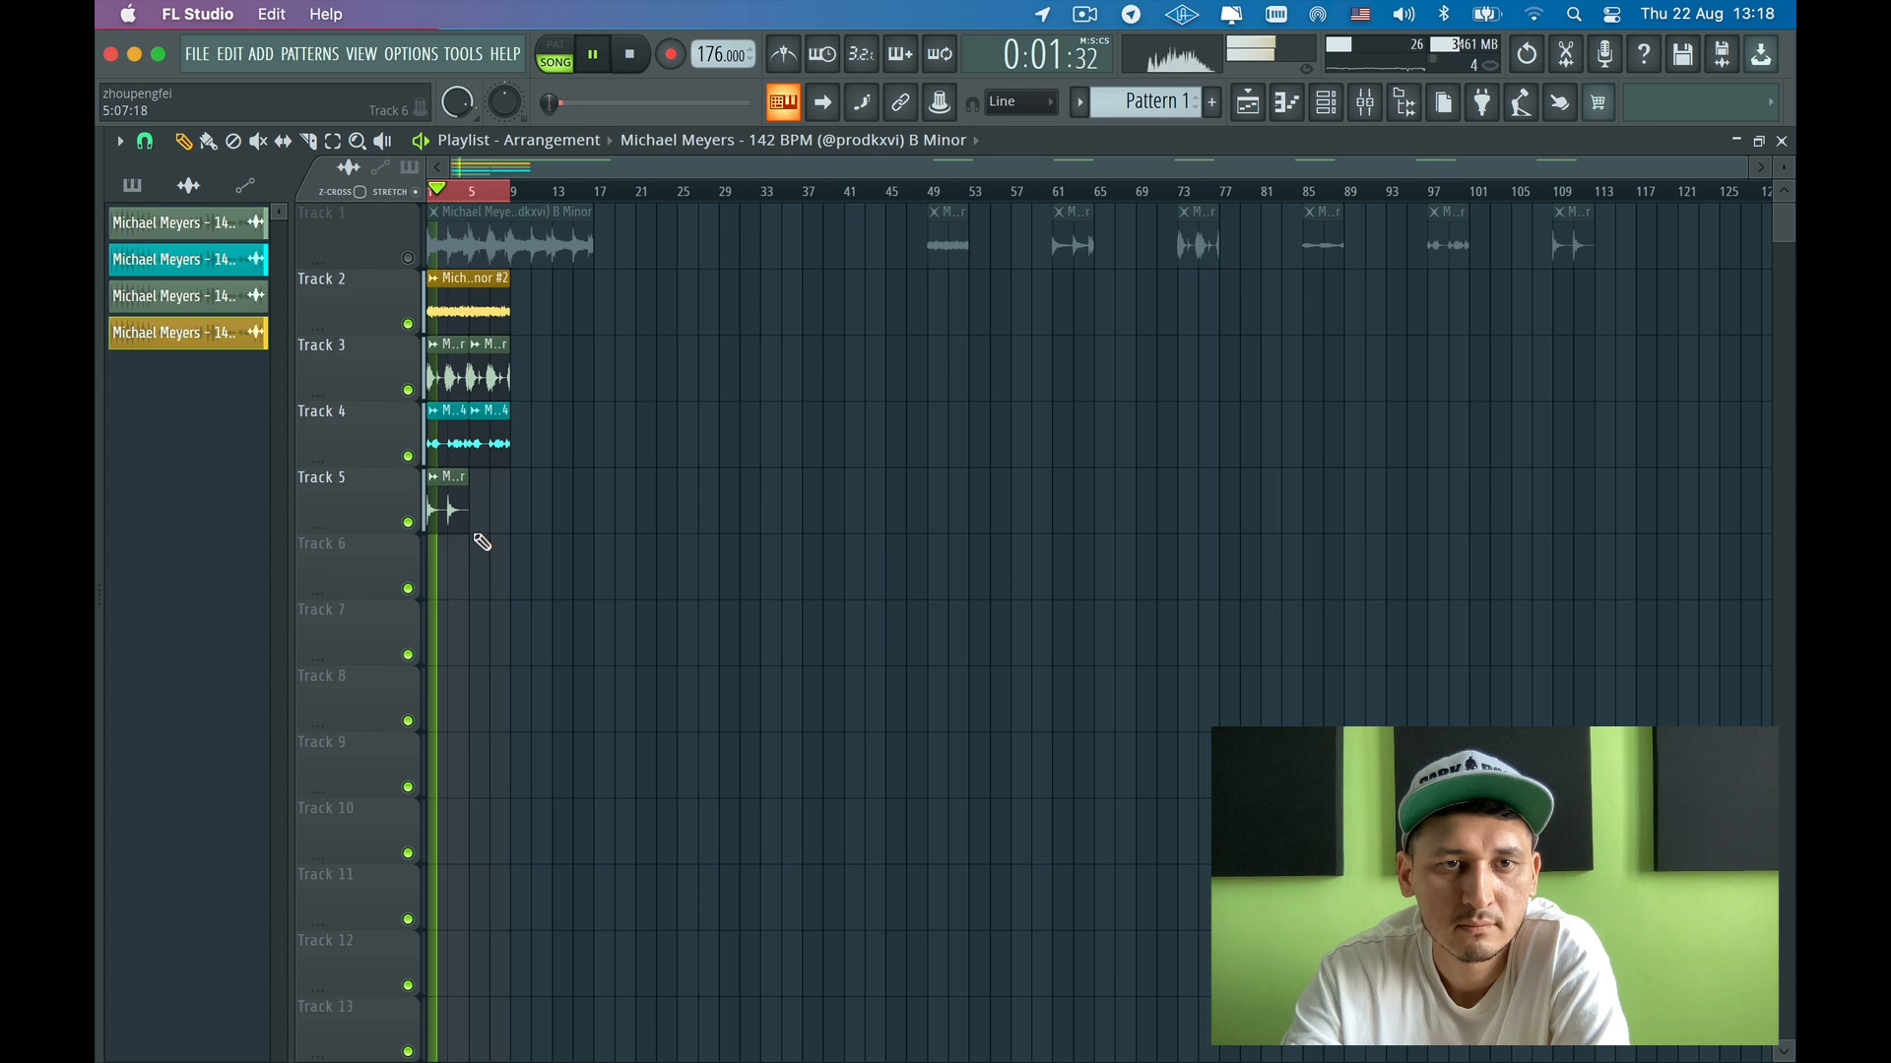
click(484, 512)
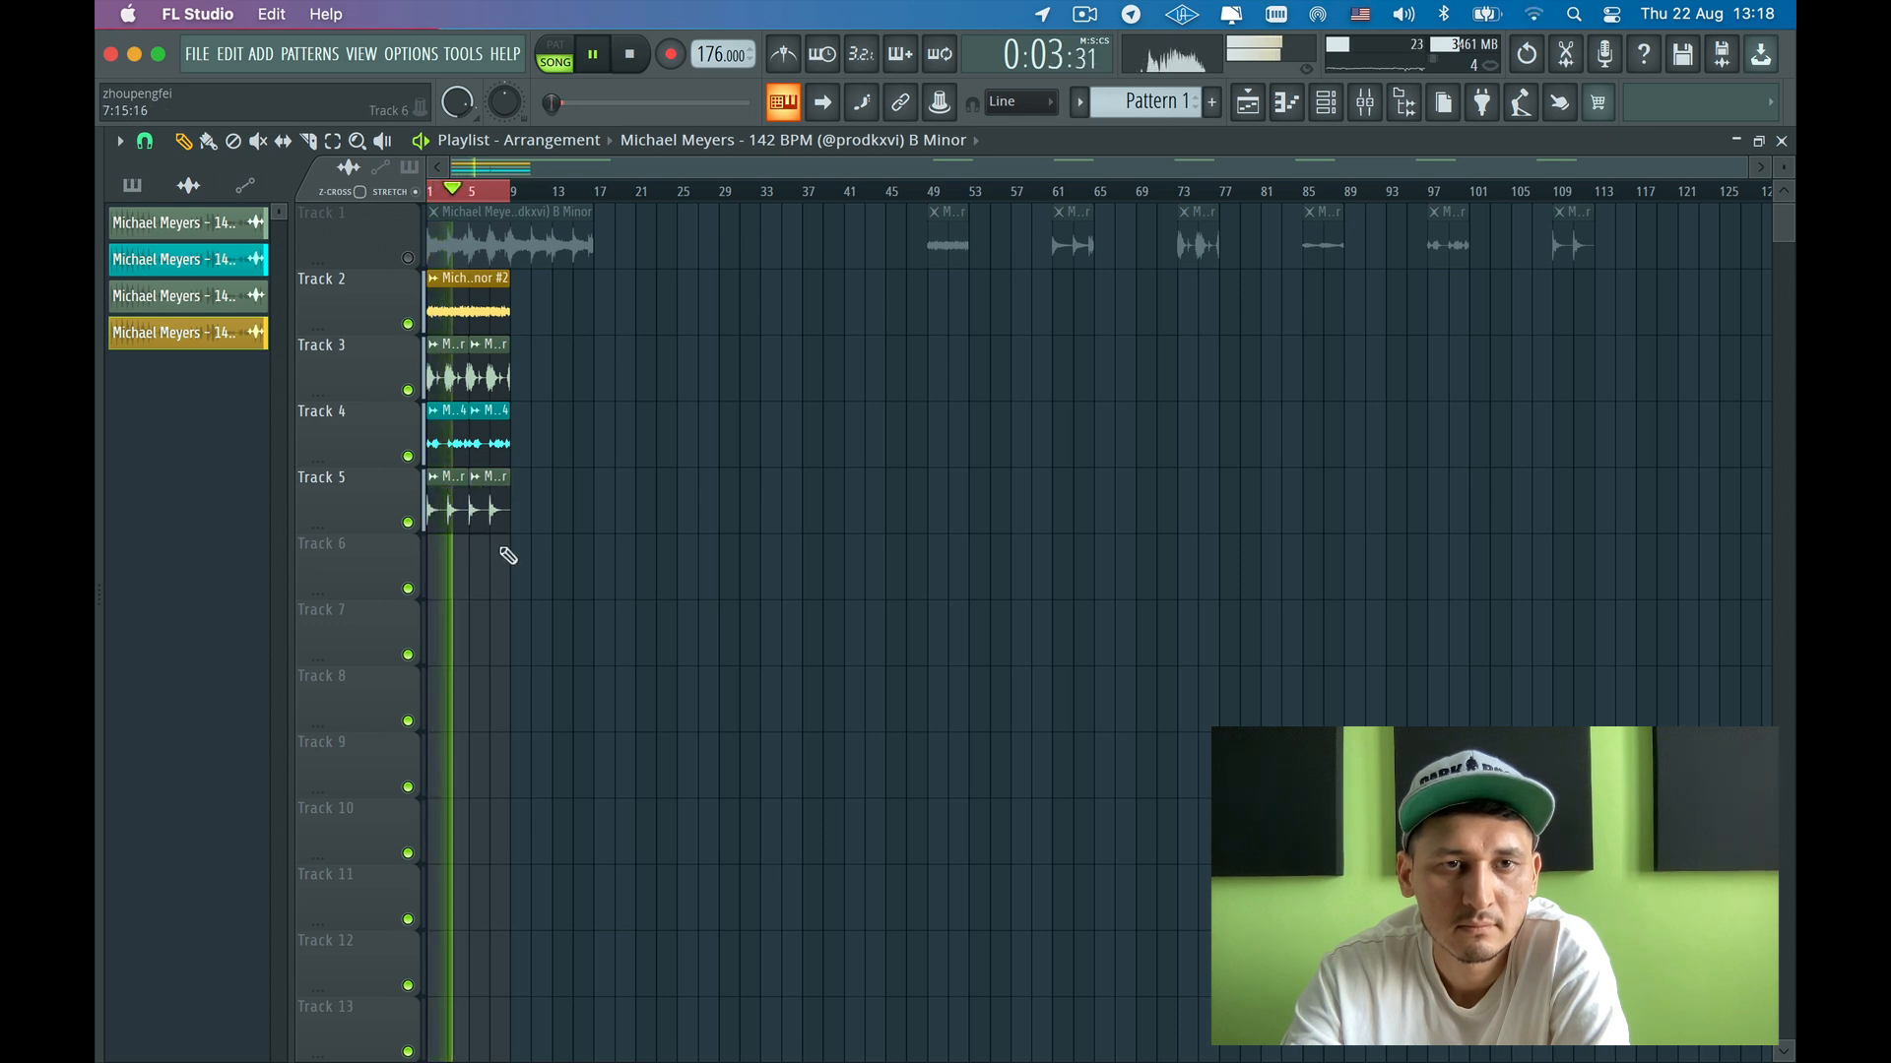
click(407, 522)
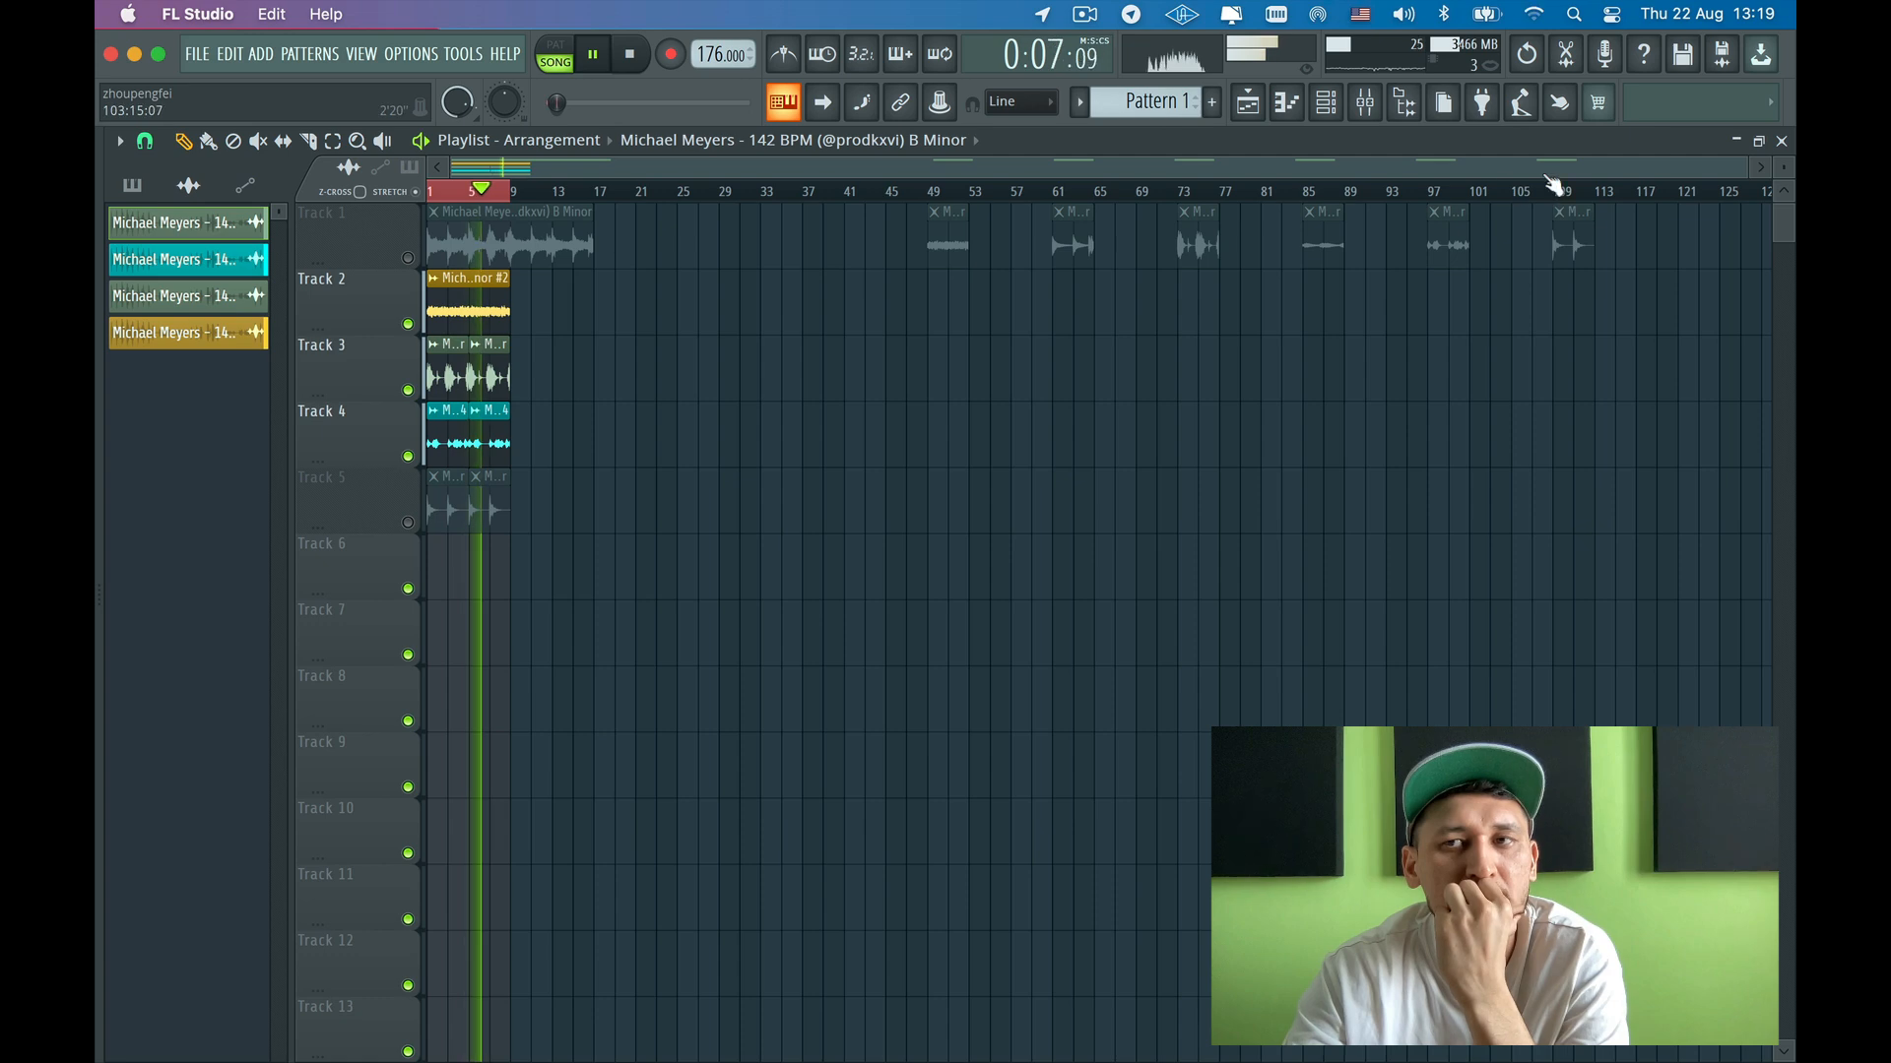
- Load Fruity parametric EQ 2 into effect slot 2 of mixer track 5, where the Track 2 stem is routed
drag(1748, 169, 701, 171)
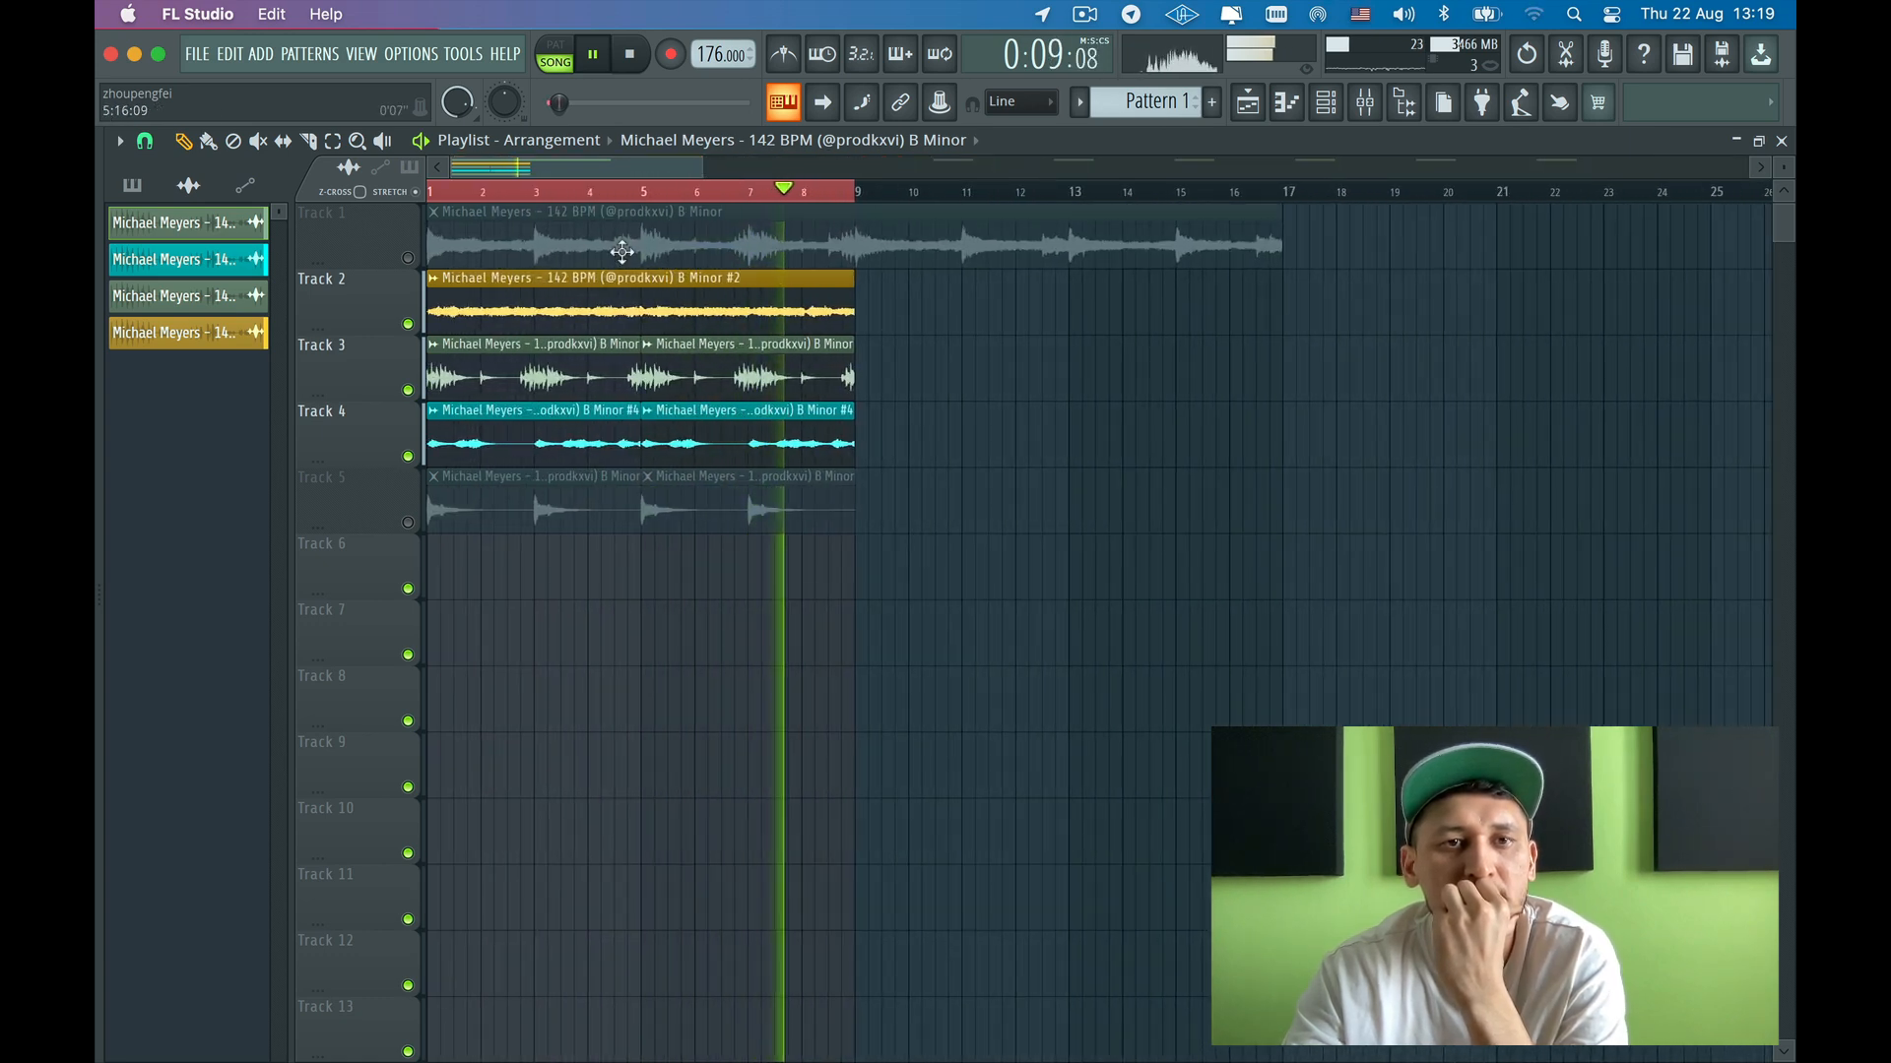
double_click(548, 312)
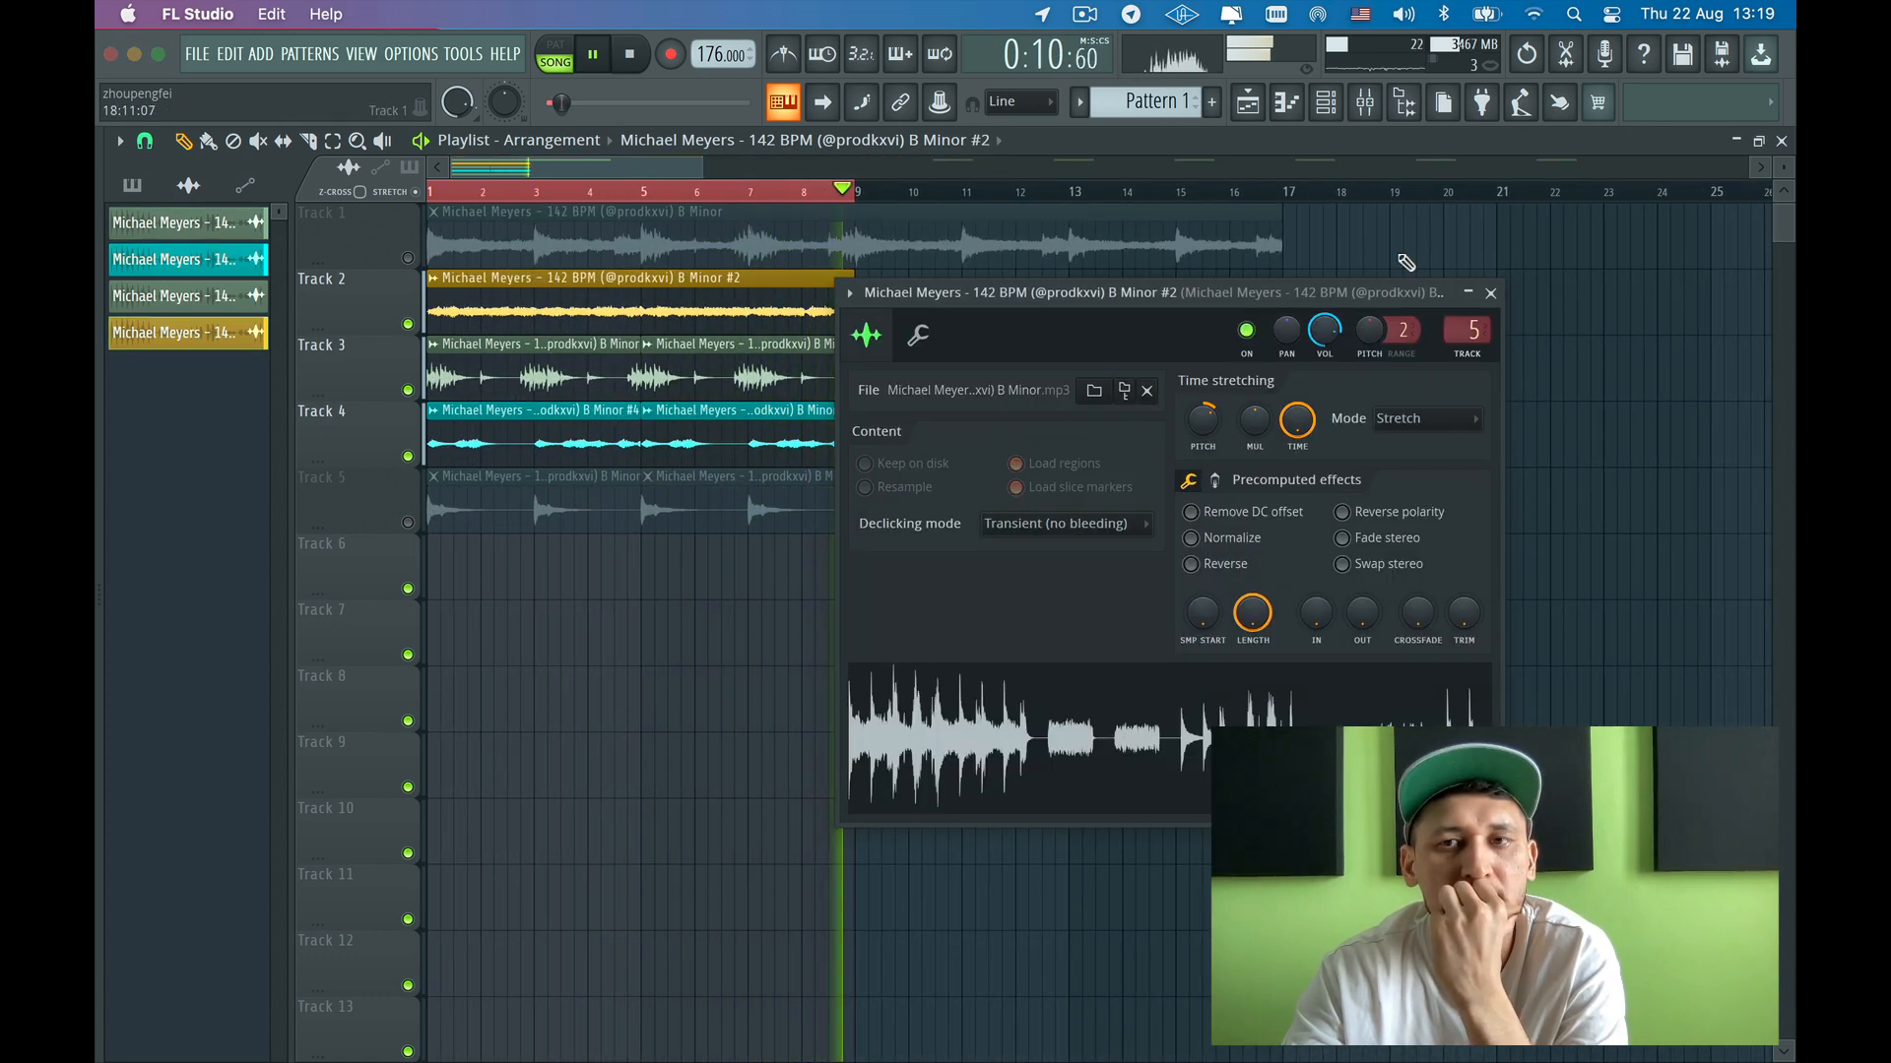
click(1490, 292)
click(1364, 101)
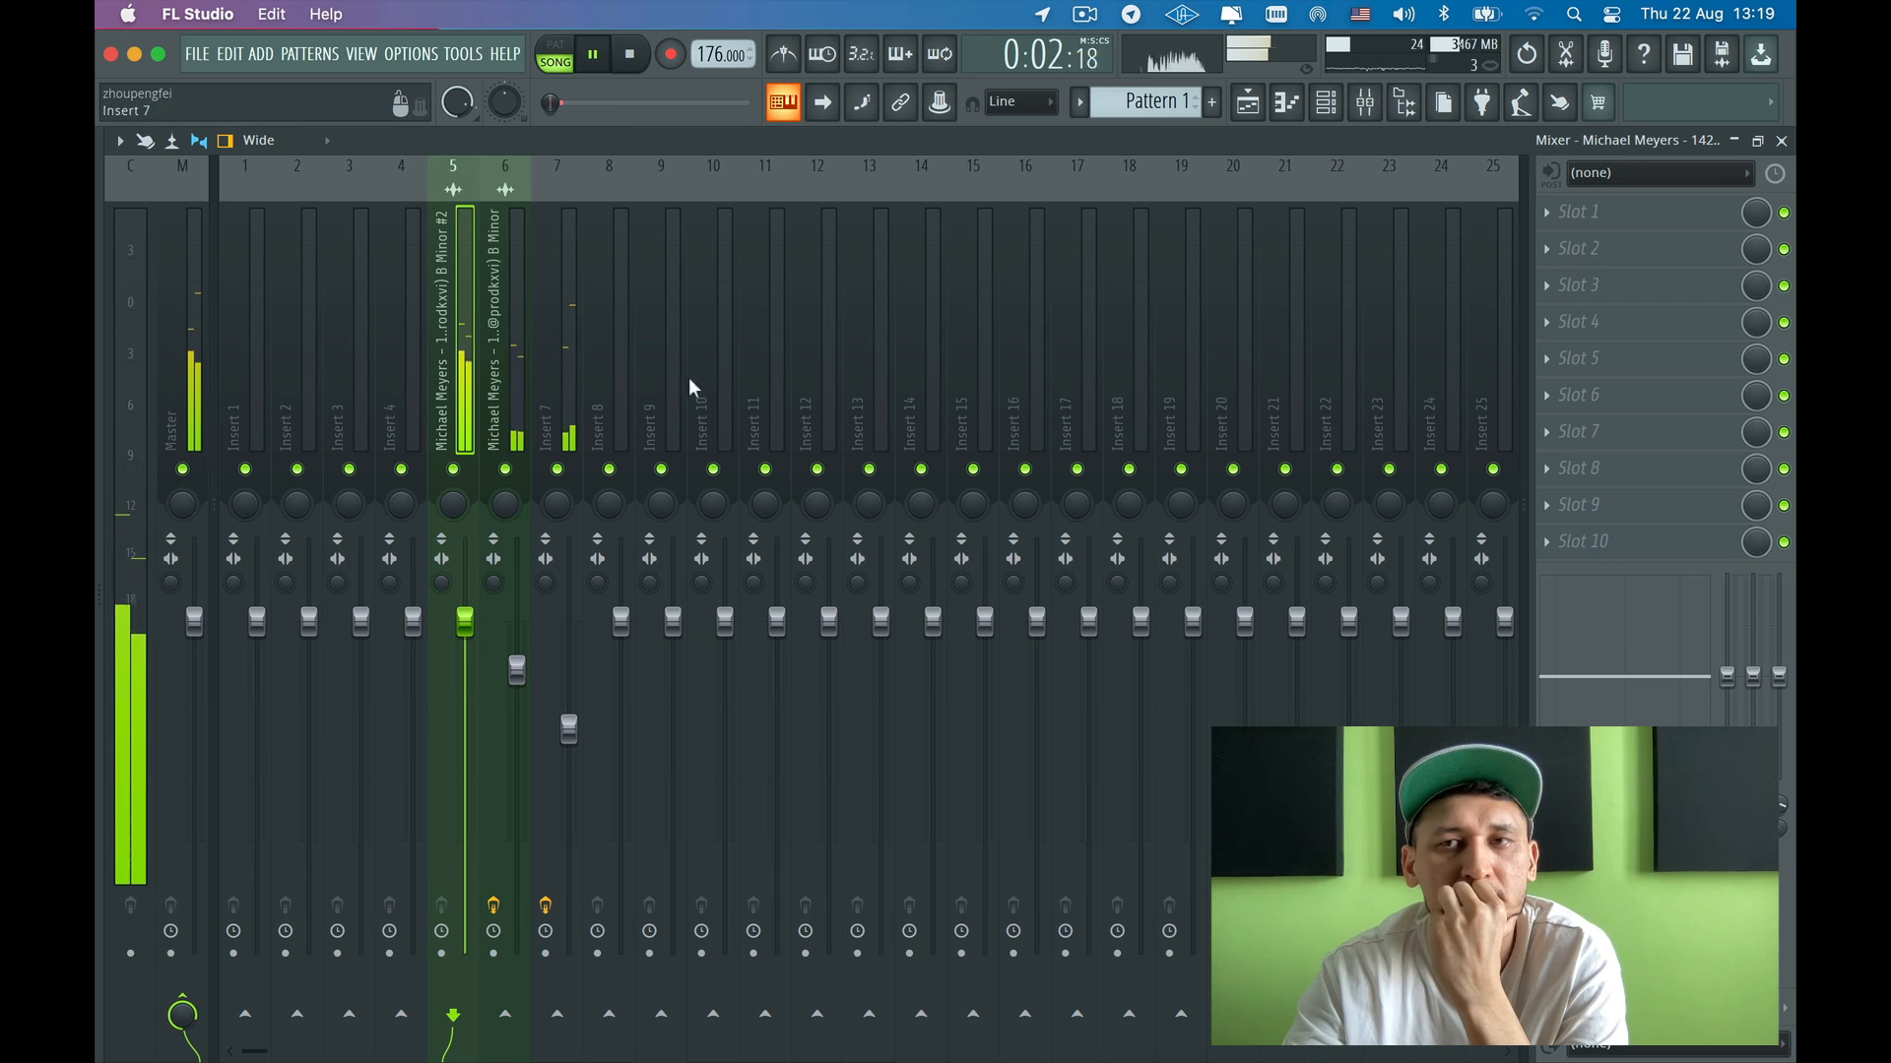
click(1550, 250)
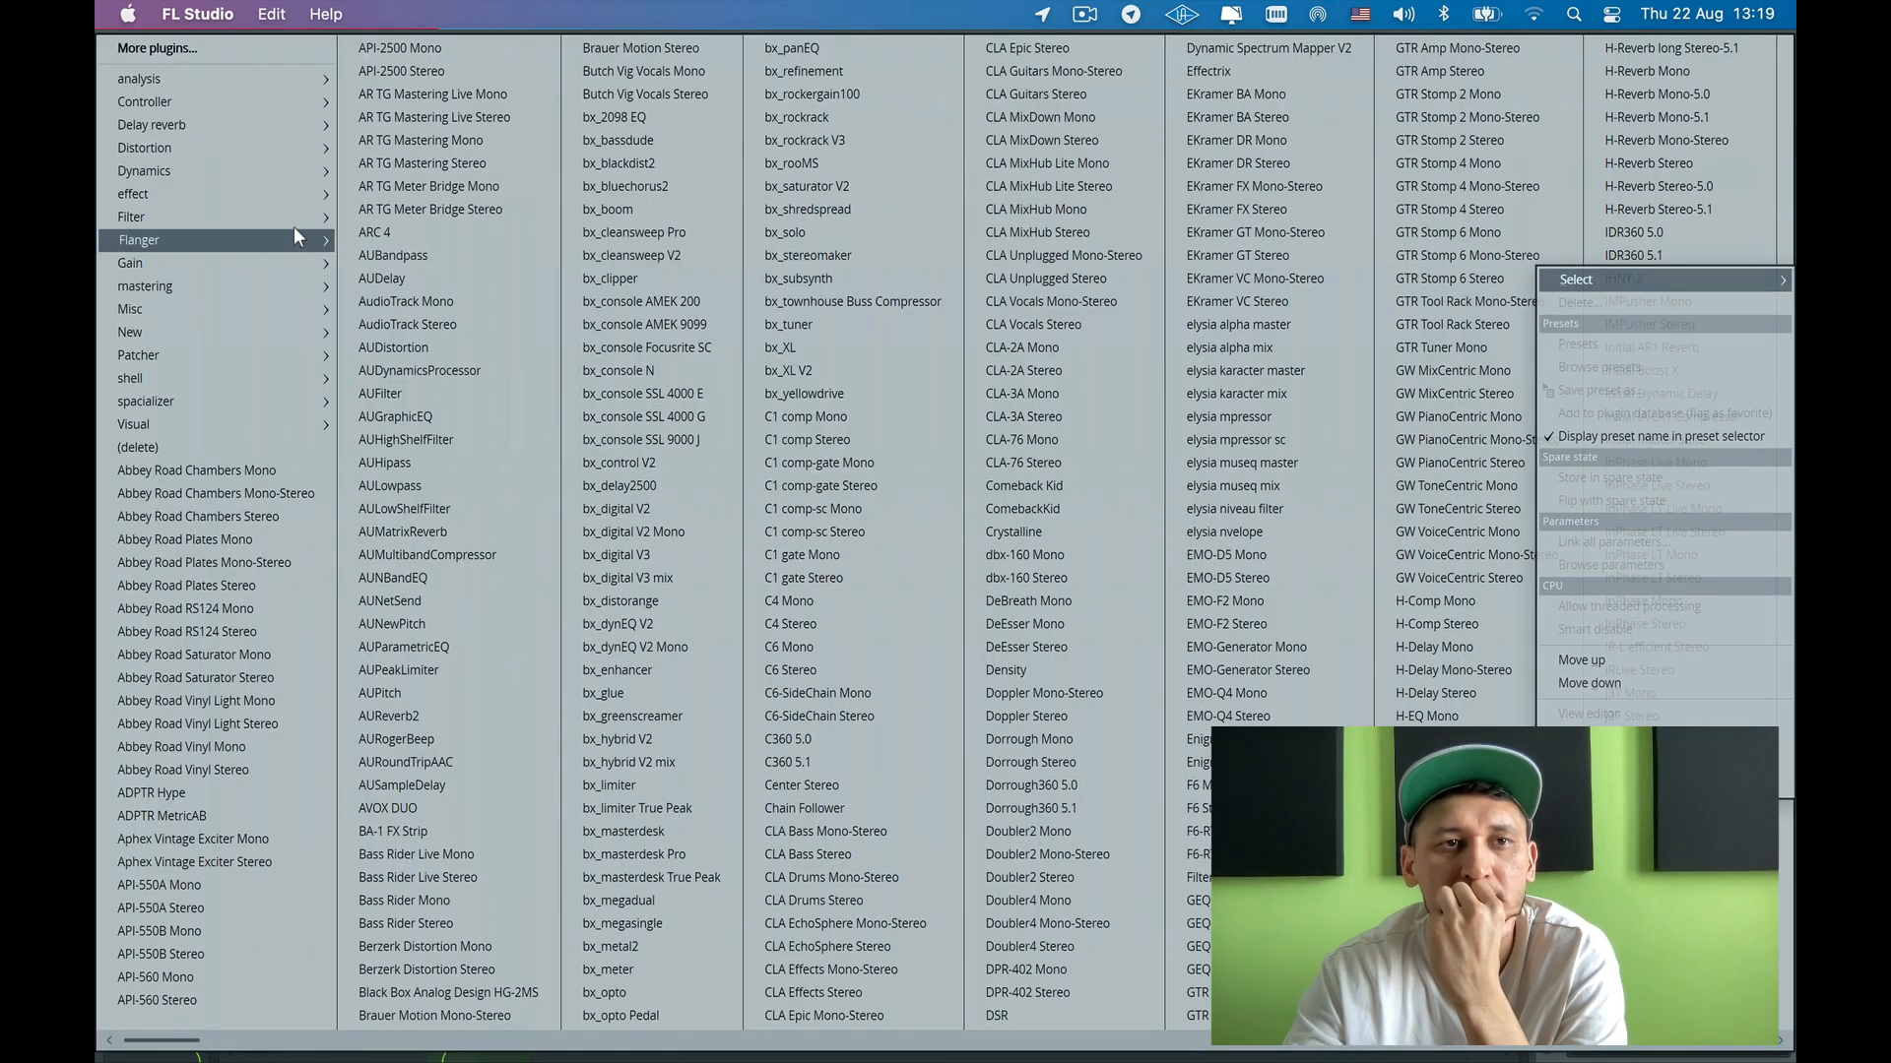
key(Escape)
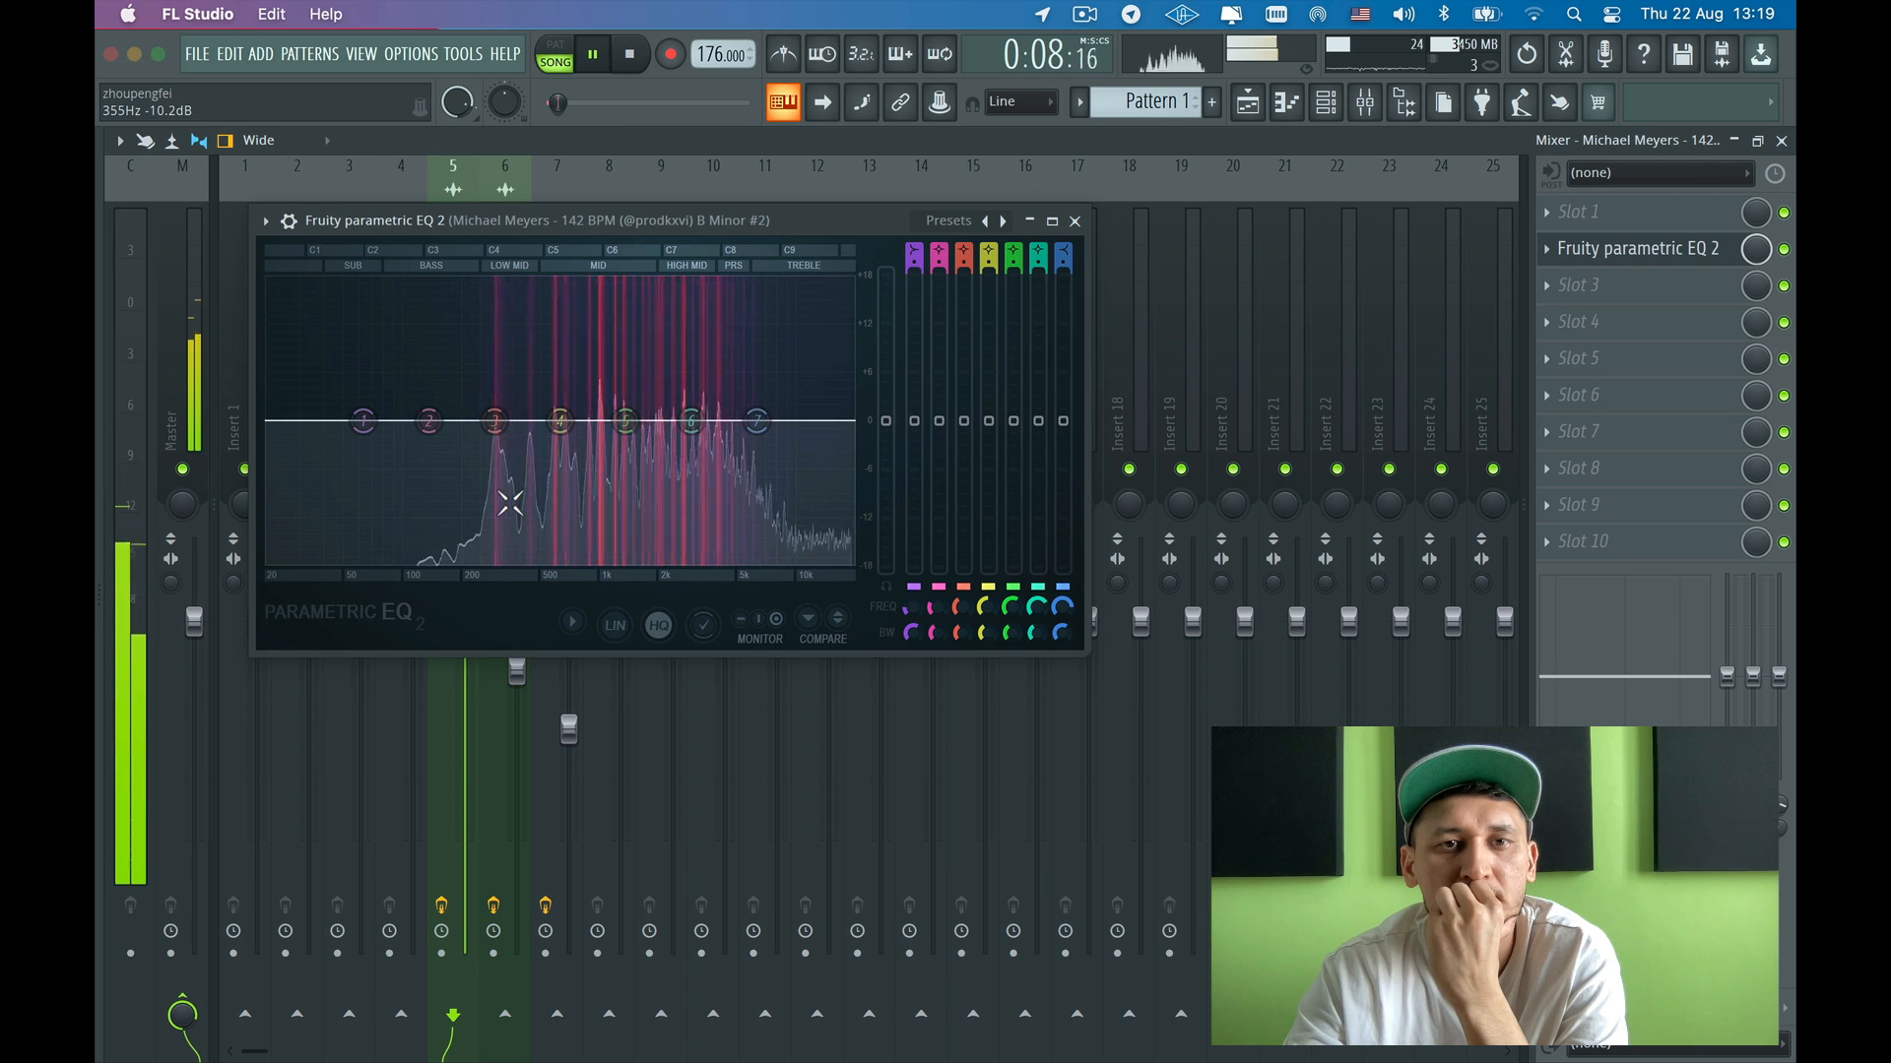
- Apply the EQ preset 20Hz + 18kHz cut, raise its low cut to about 126 Hz and lower its high cut
drag(756, 421, 815, 557)
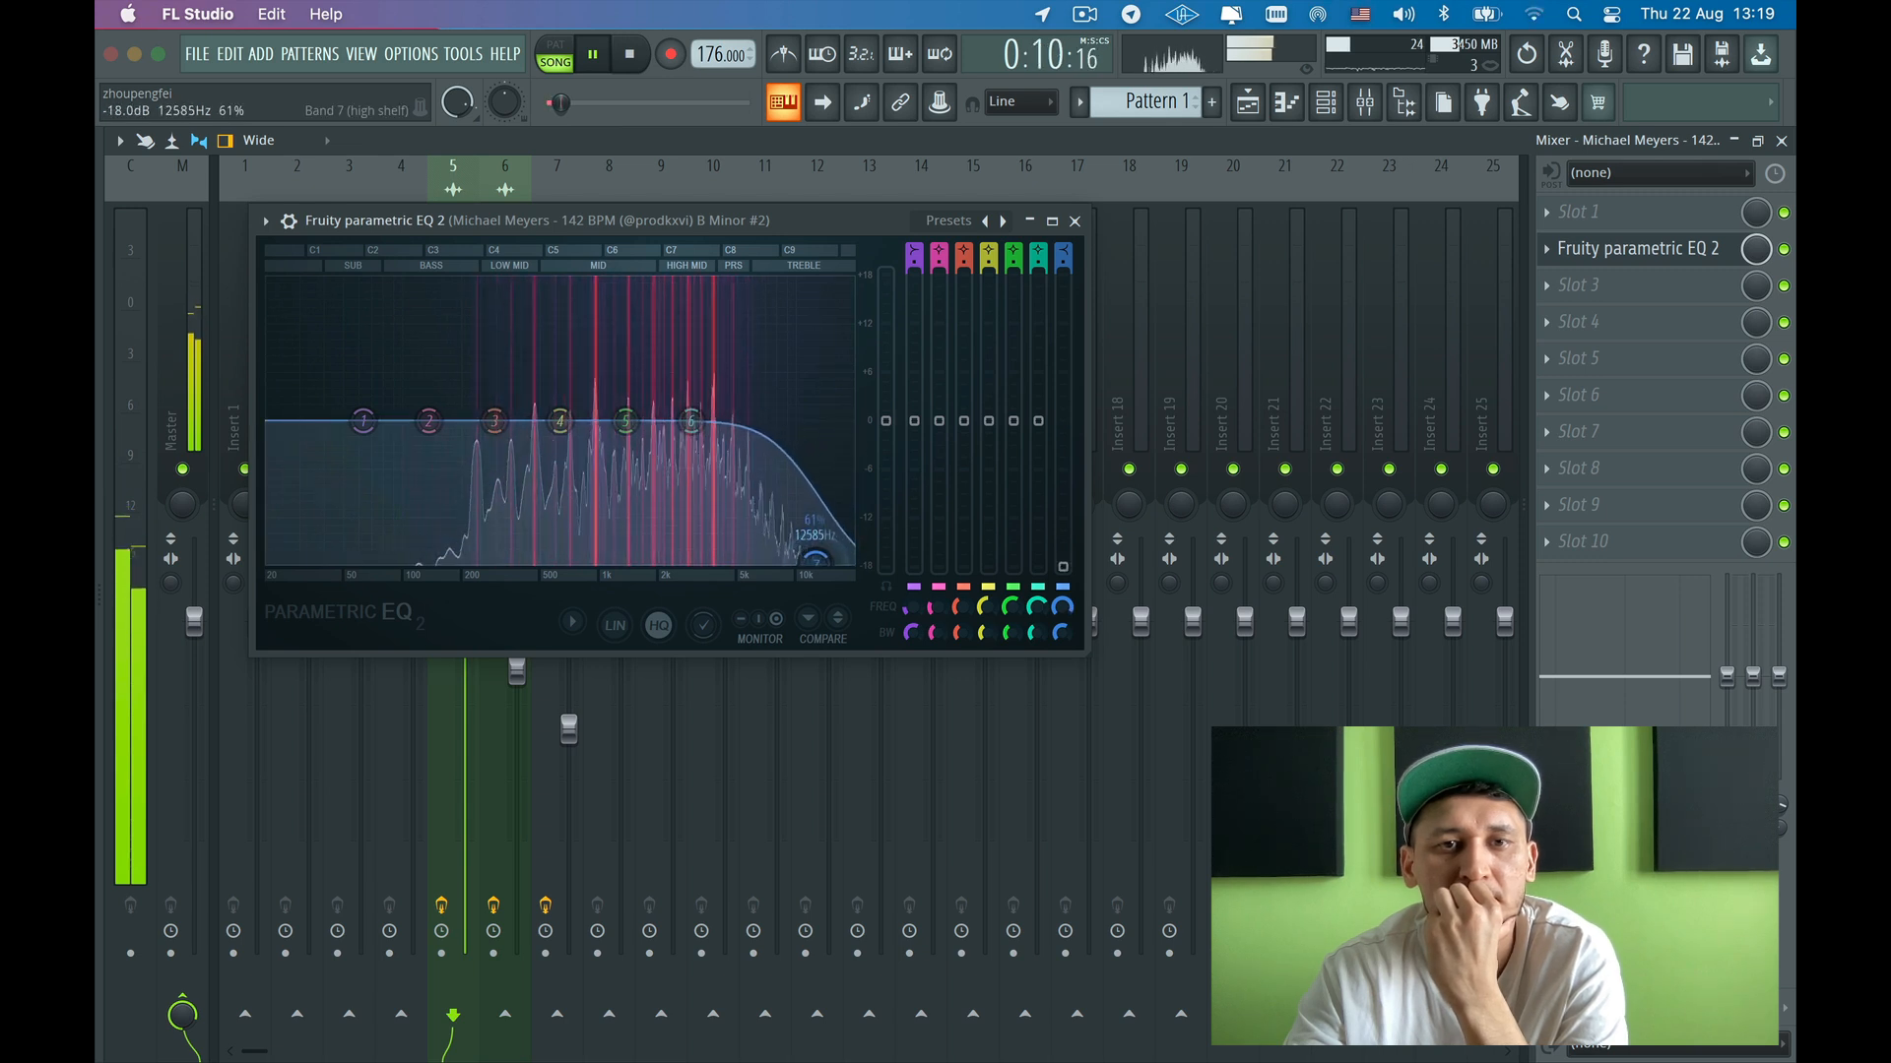
click(950, 223)
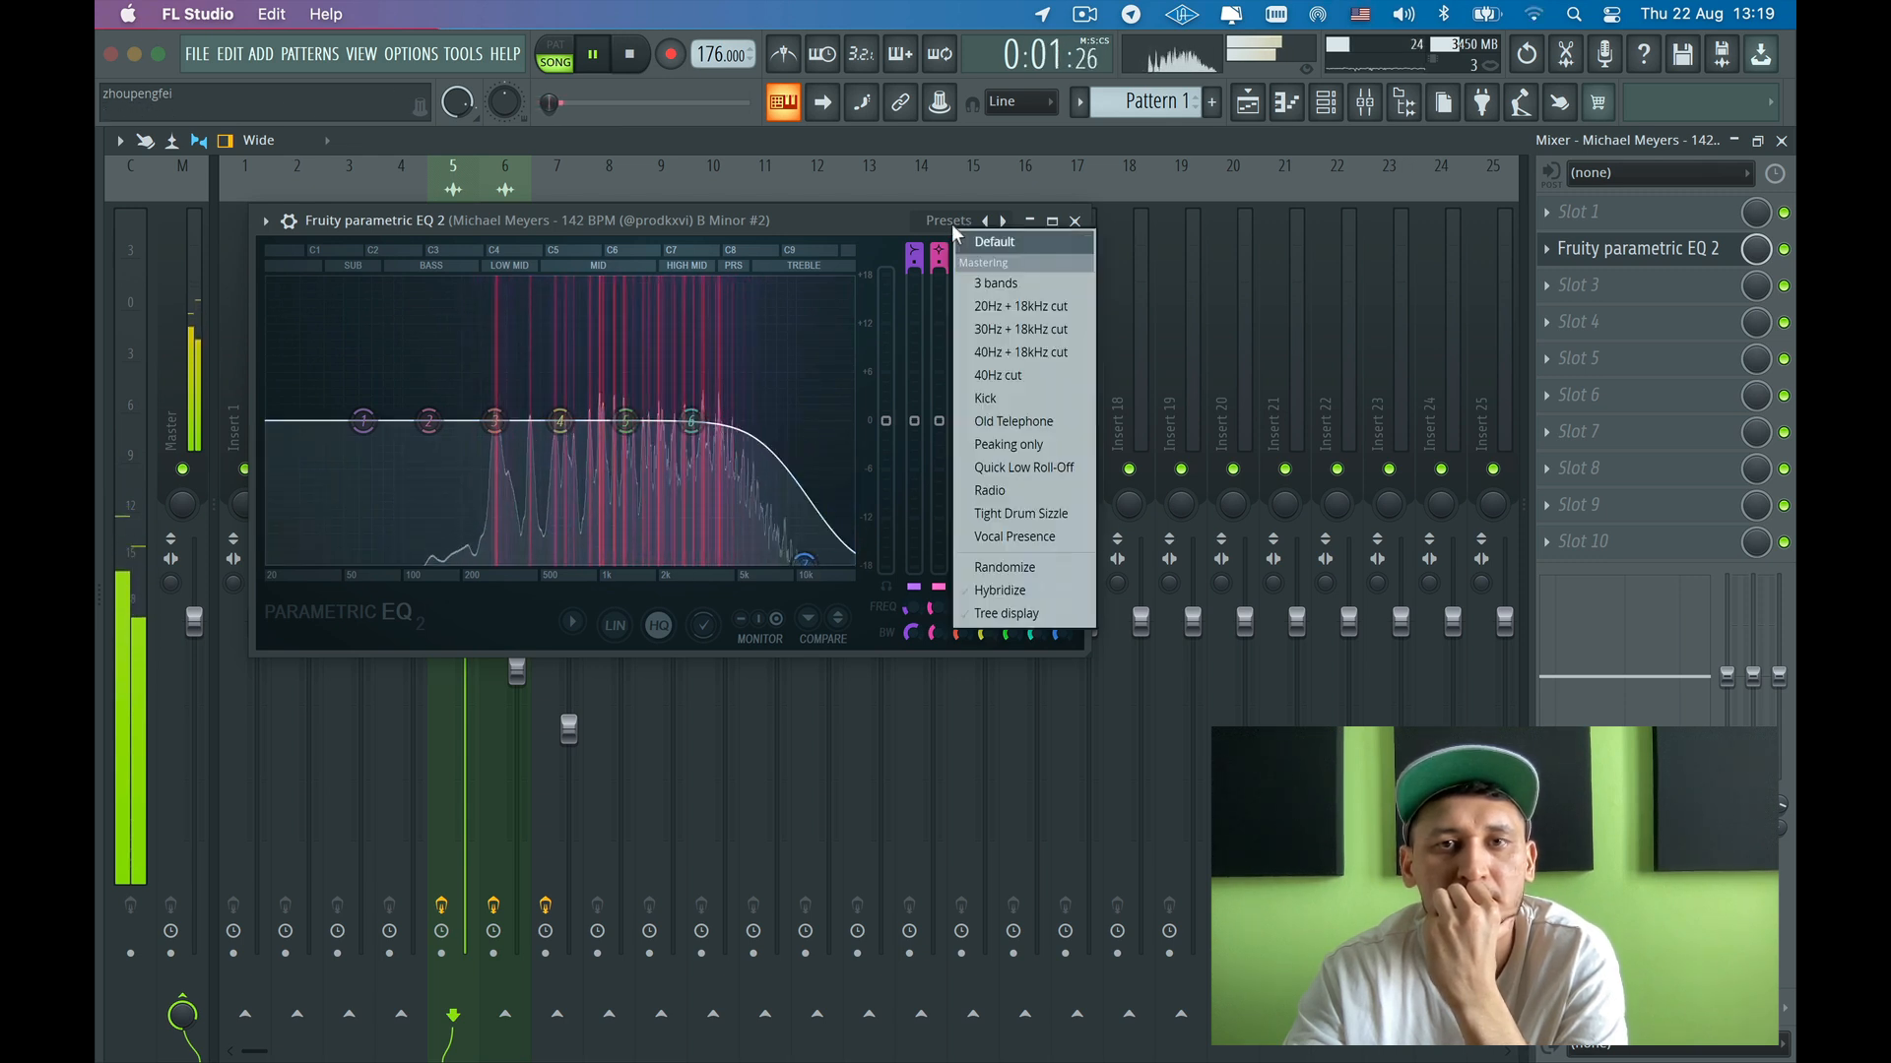
click(1004, 313)
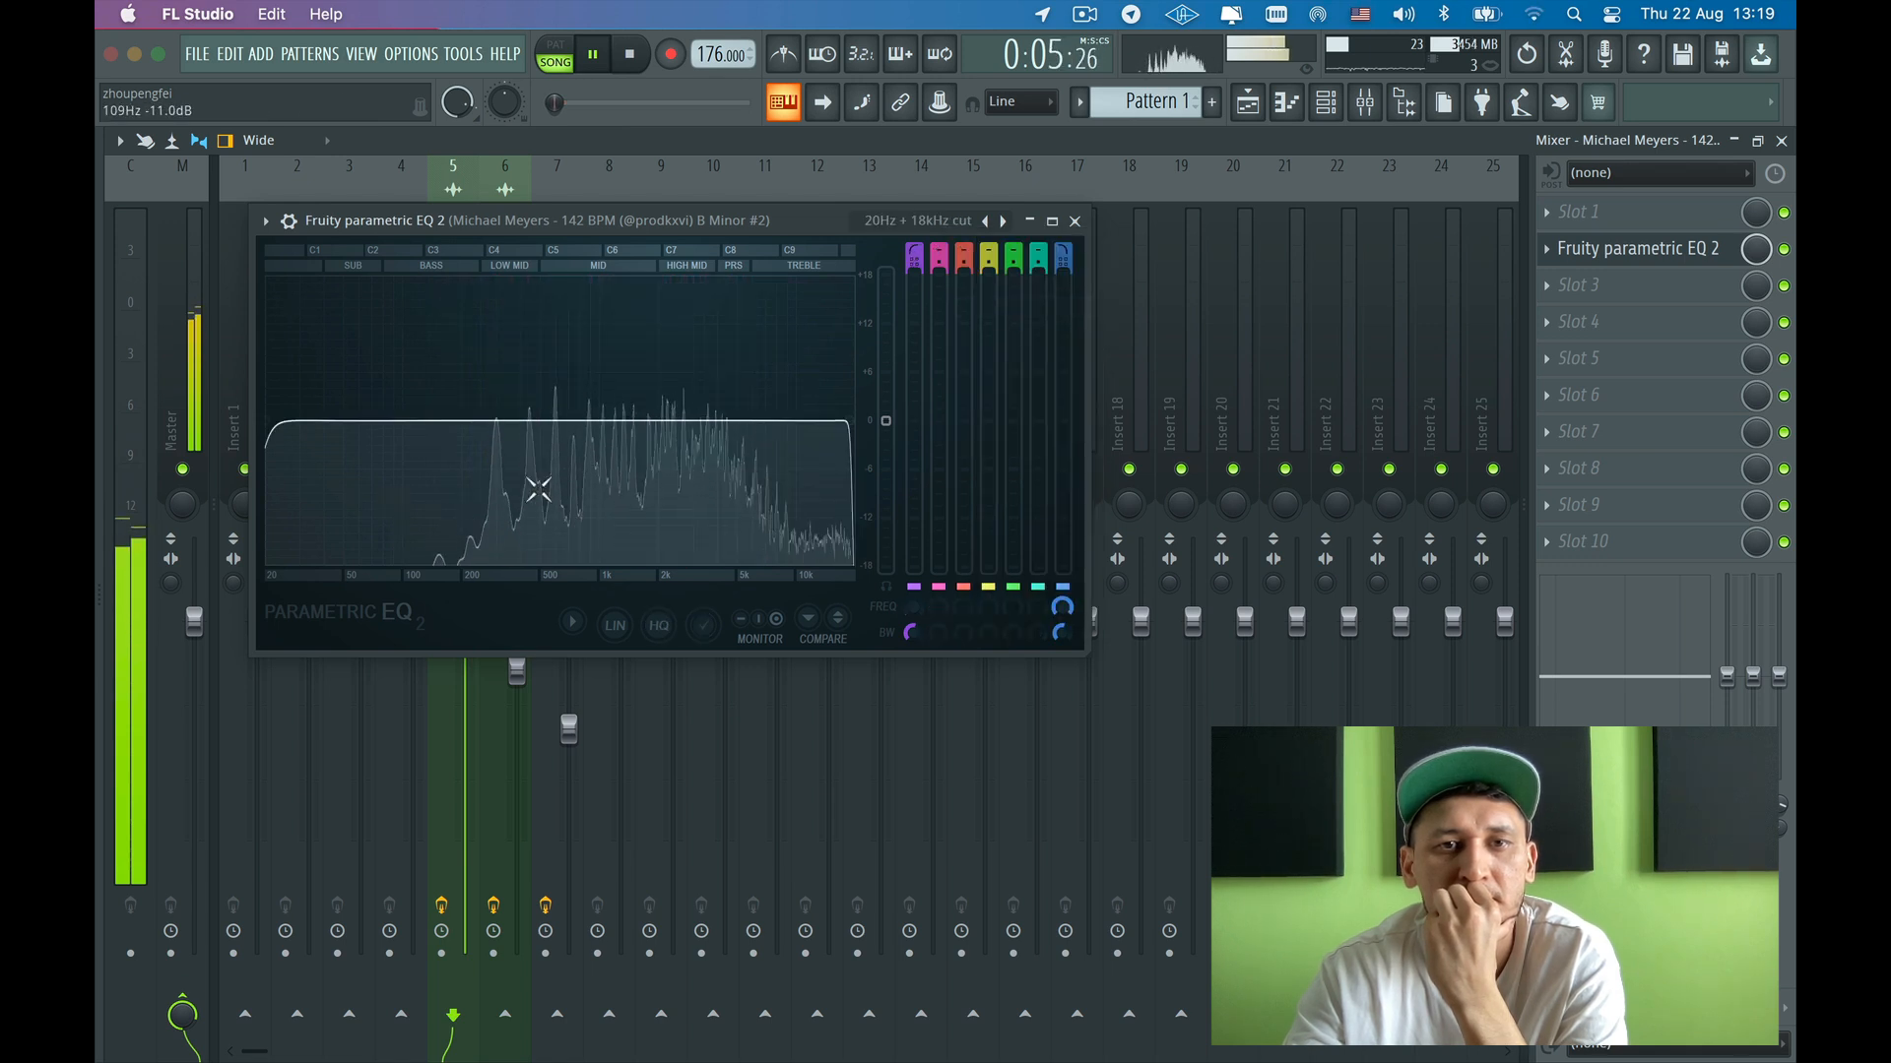
drag(849, 421, 830, 421)
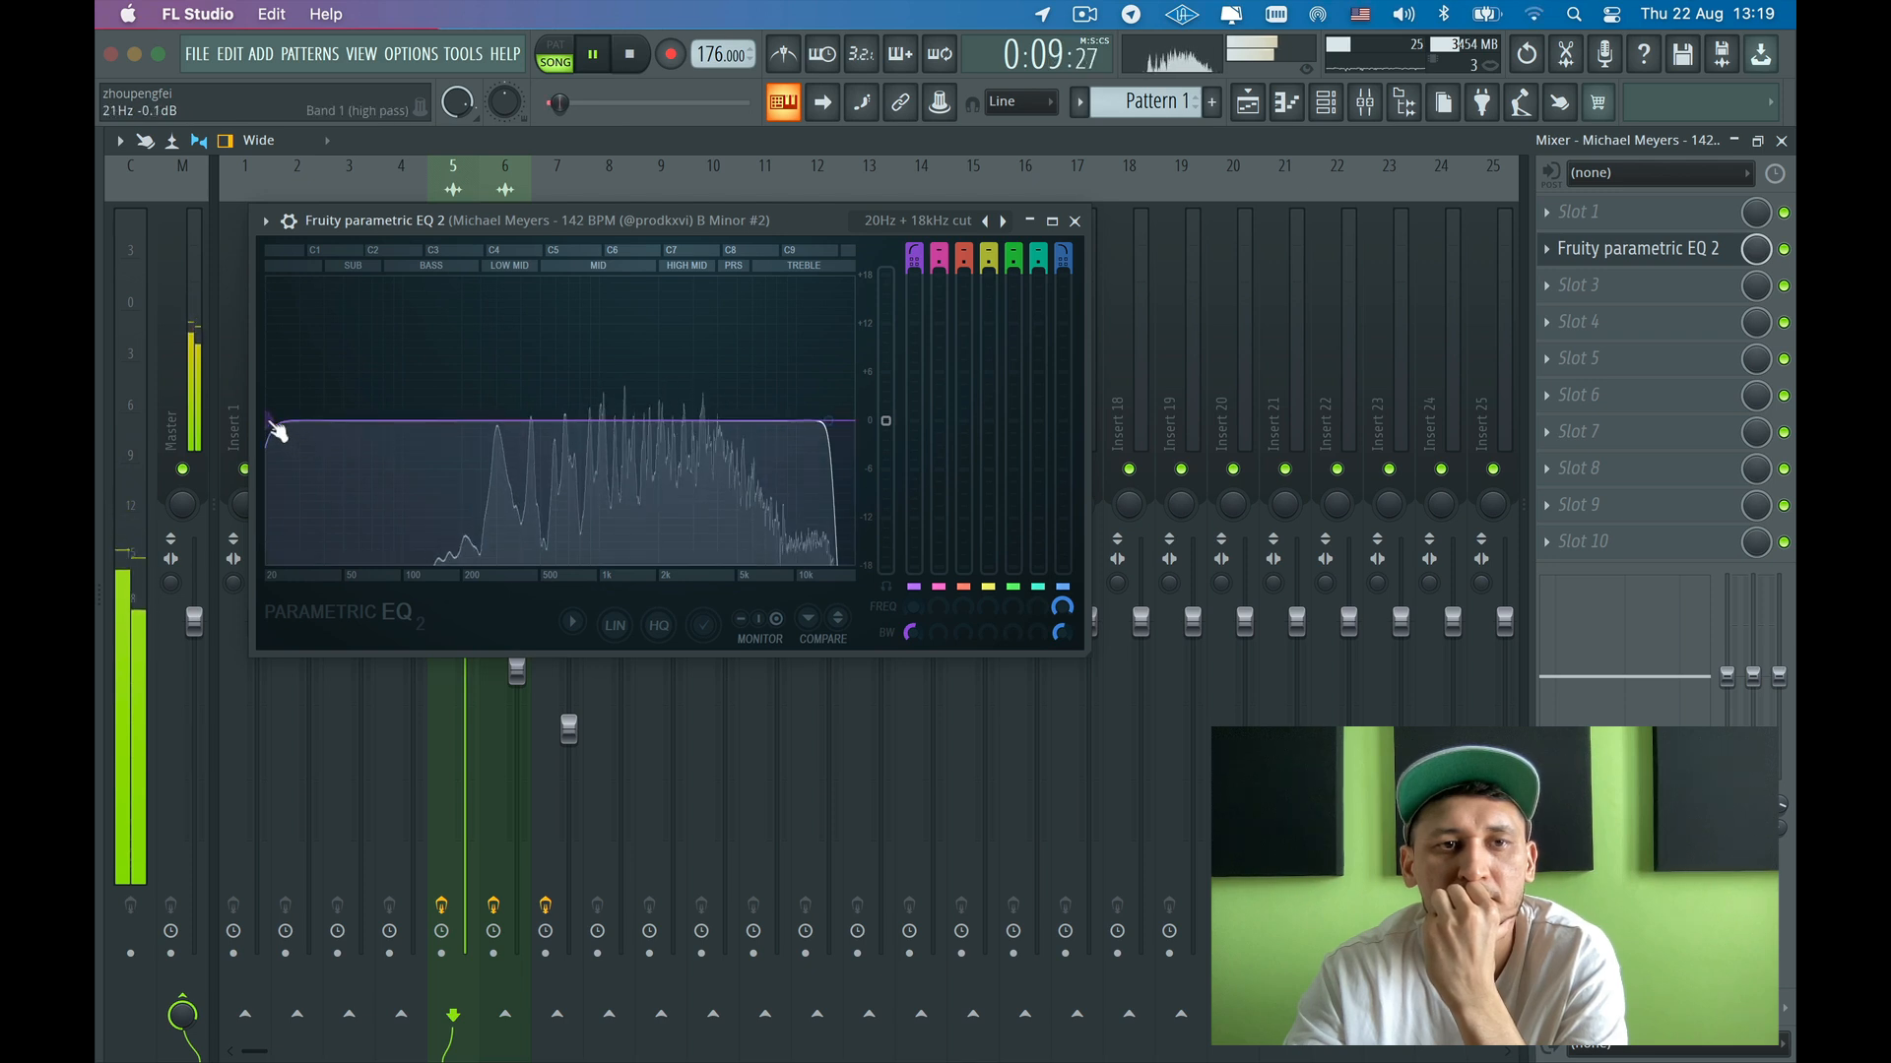
drag(276, 424, 411, 420)
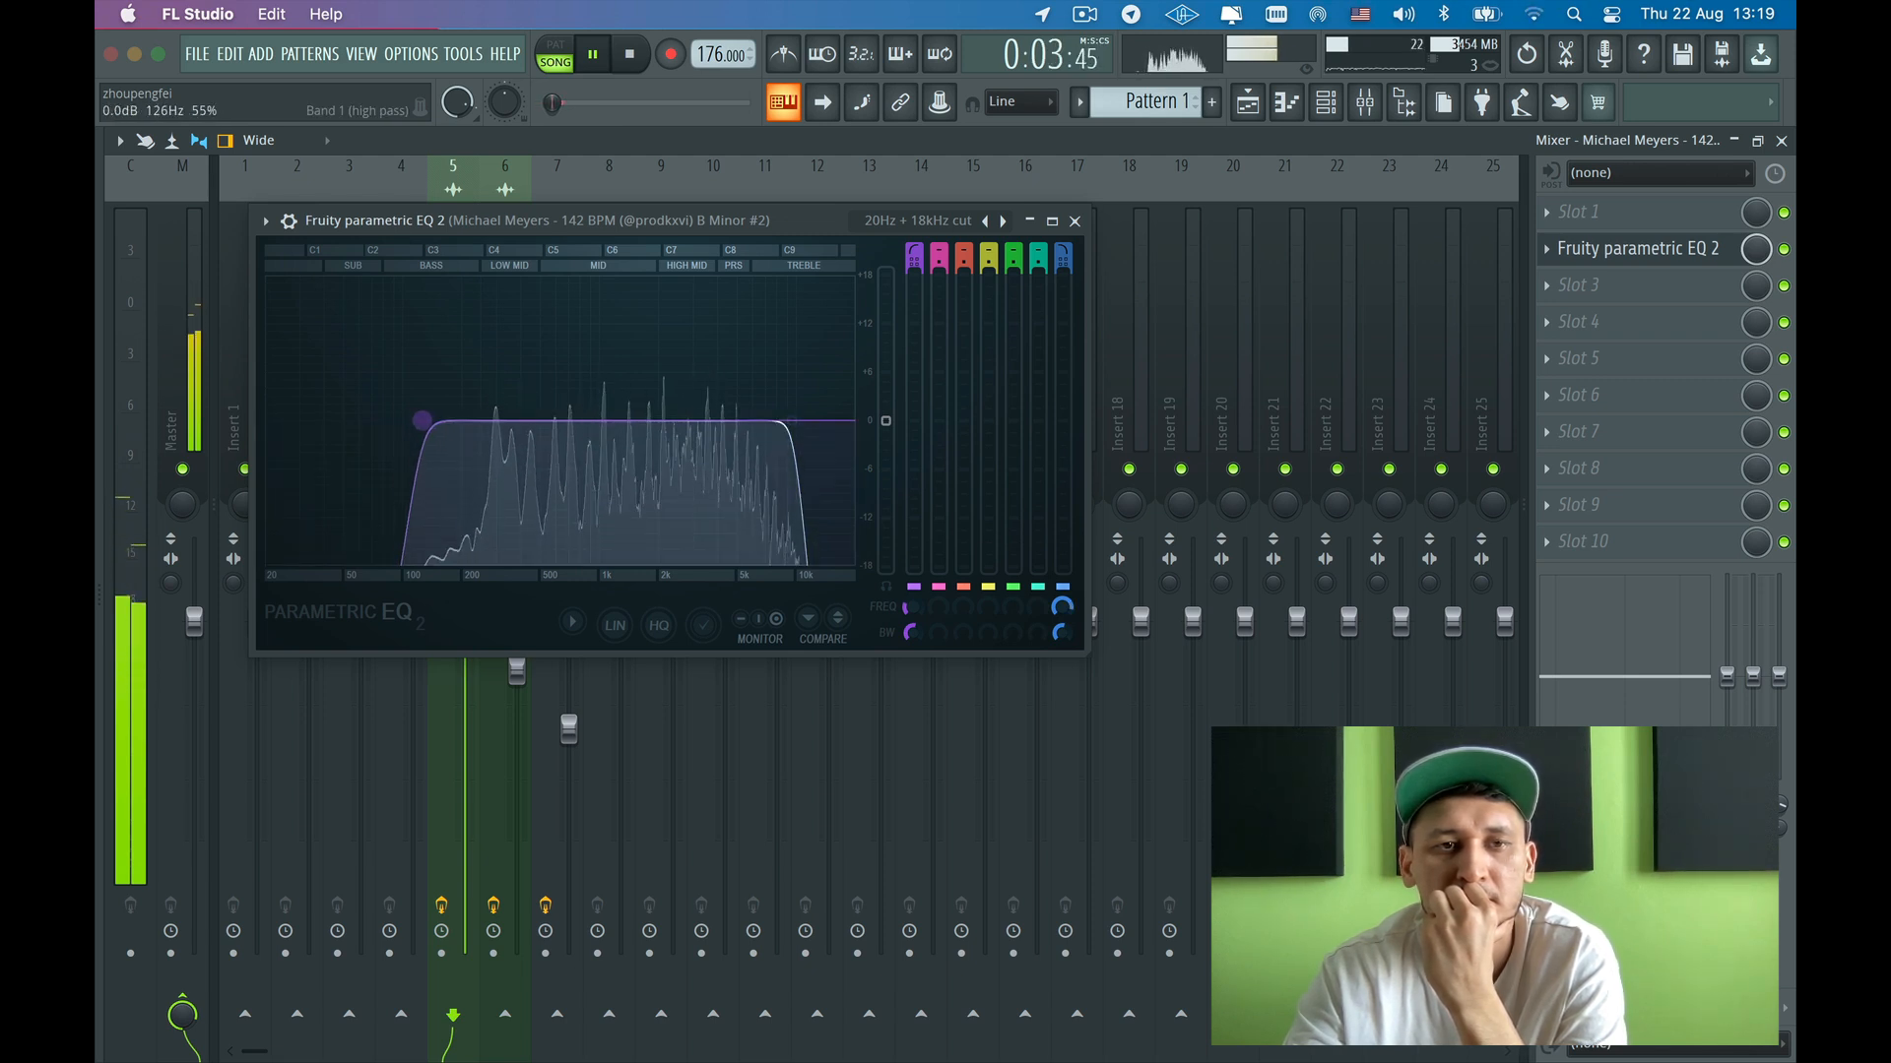
click(1074, 221)
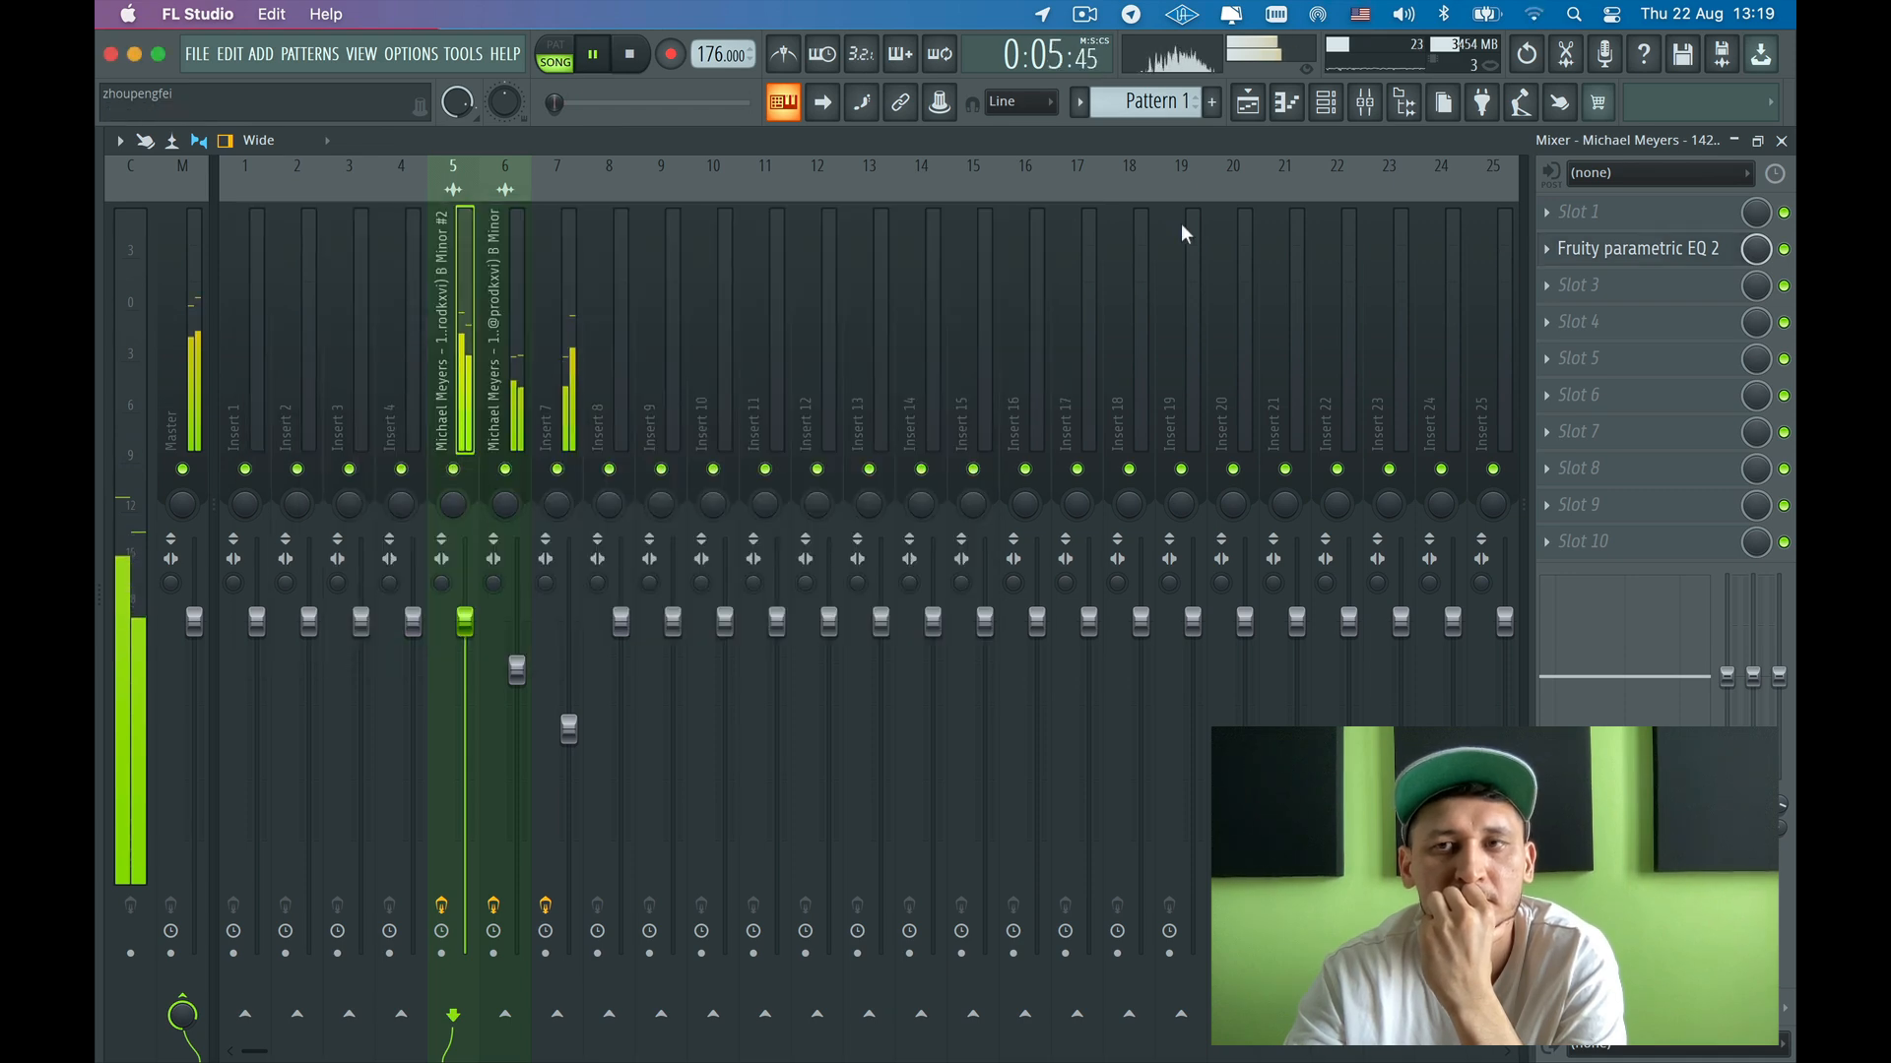
click(1546, 321)
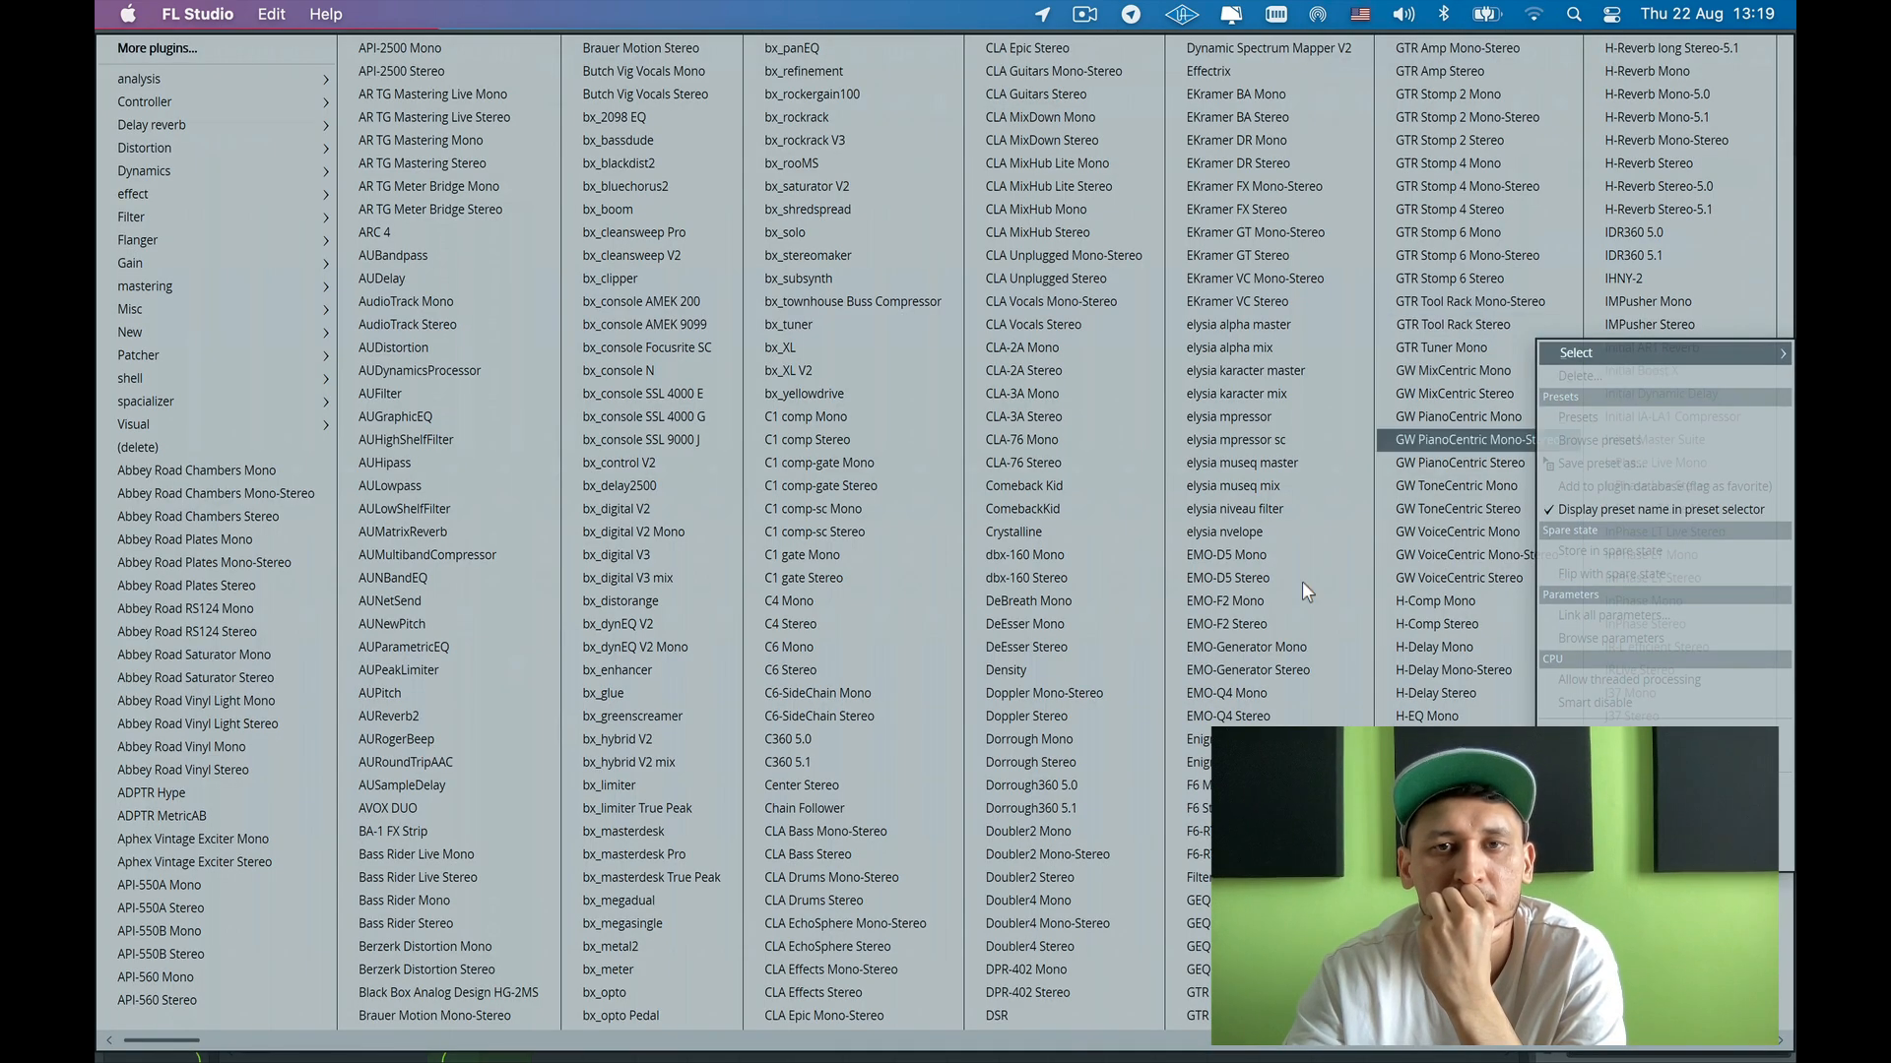
scroll(1156, 711, right, 3)
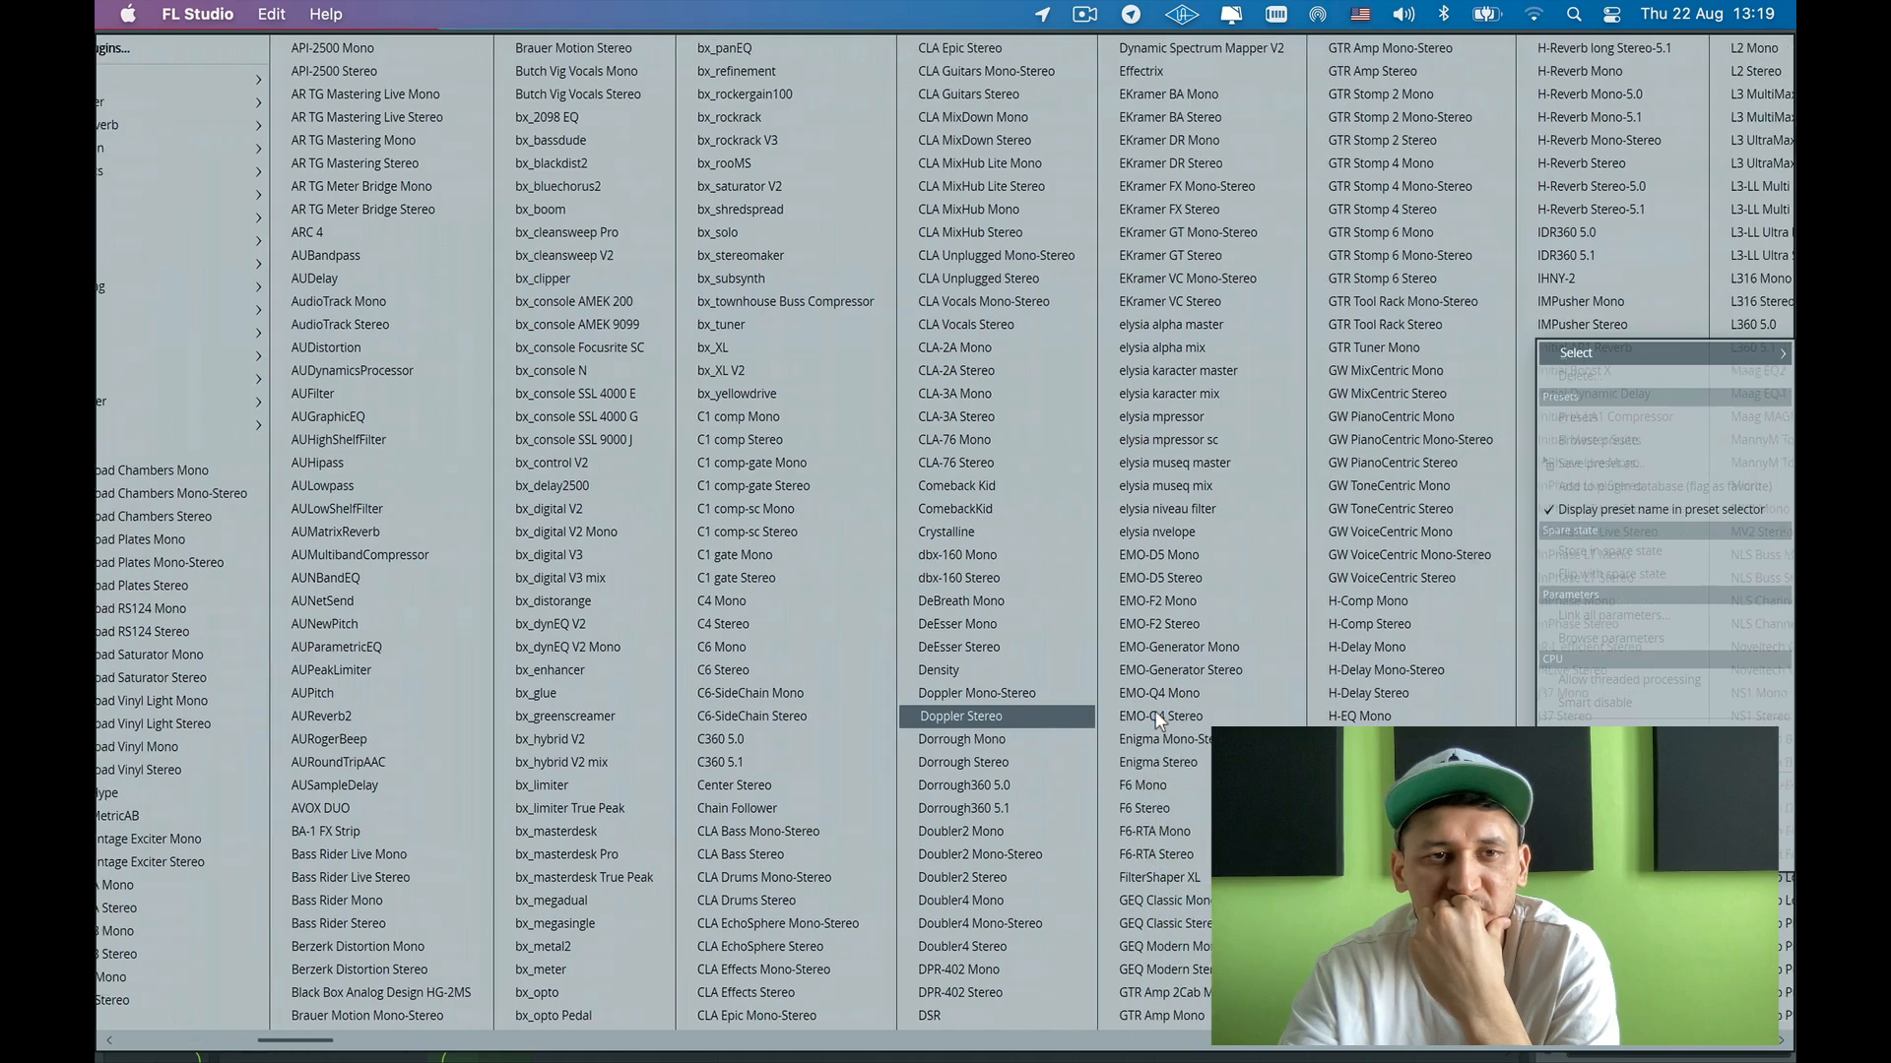
scroll(1155, 711, right, 10)
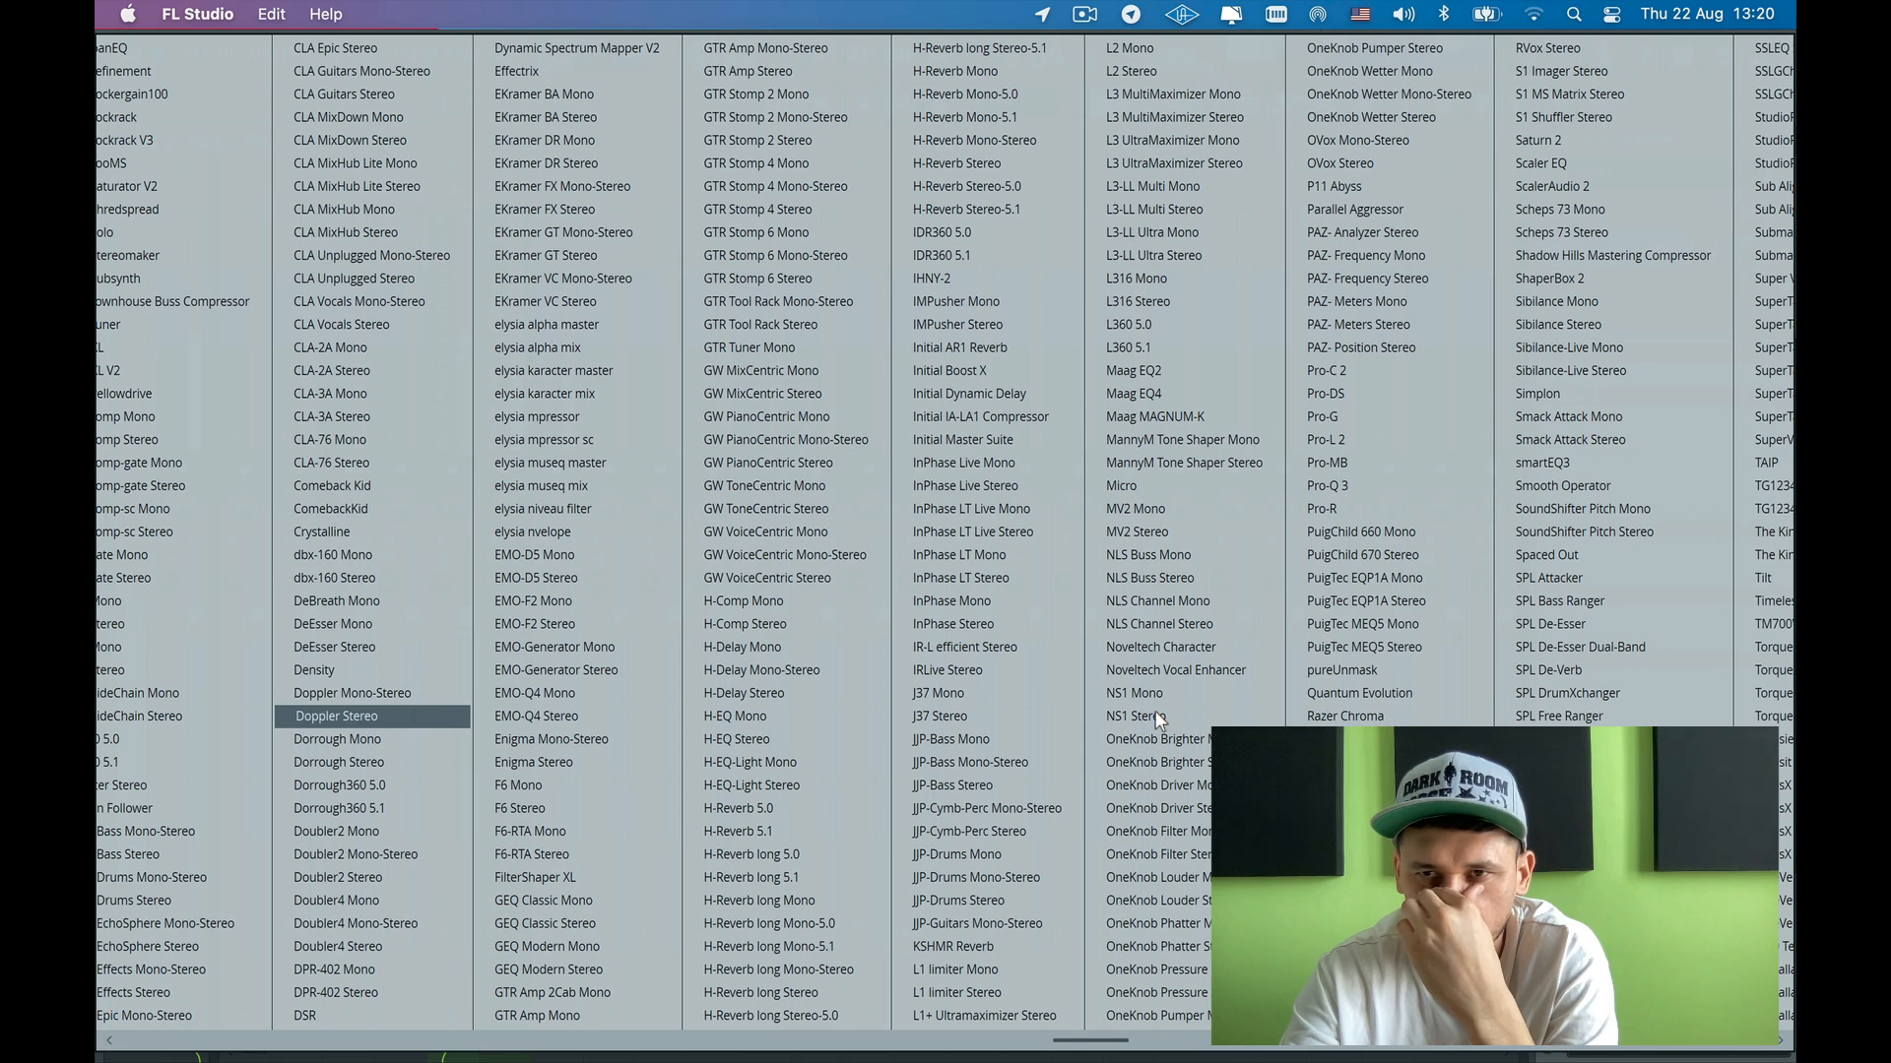
scroll(1155, 711, right, 5)
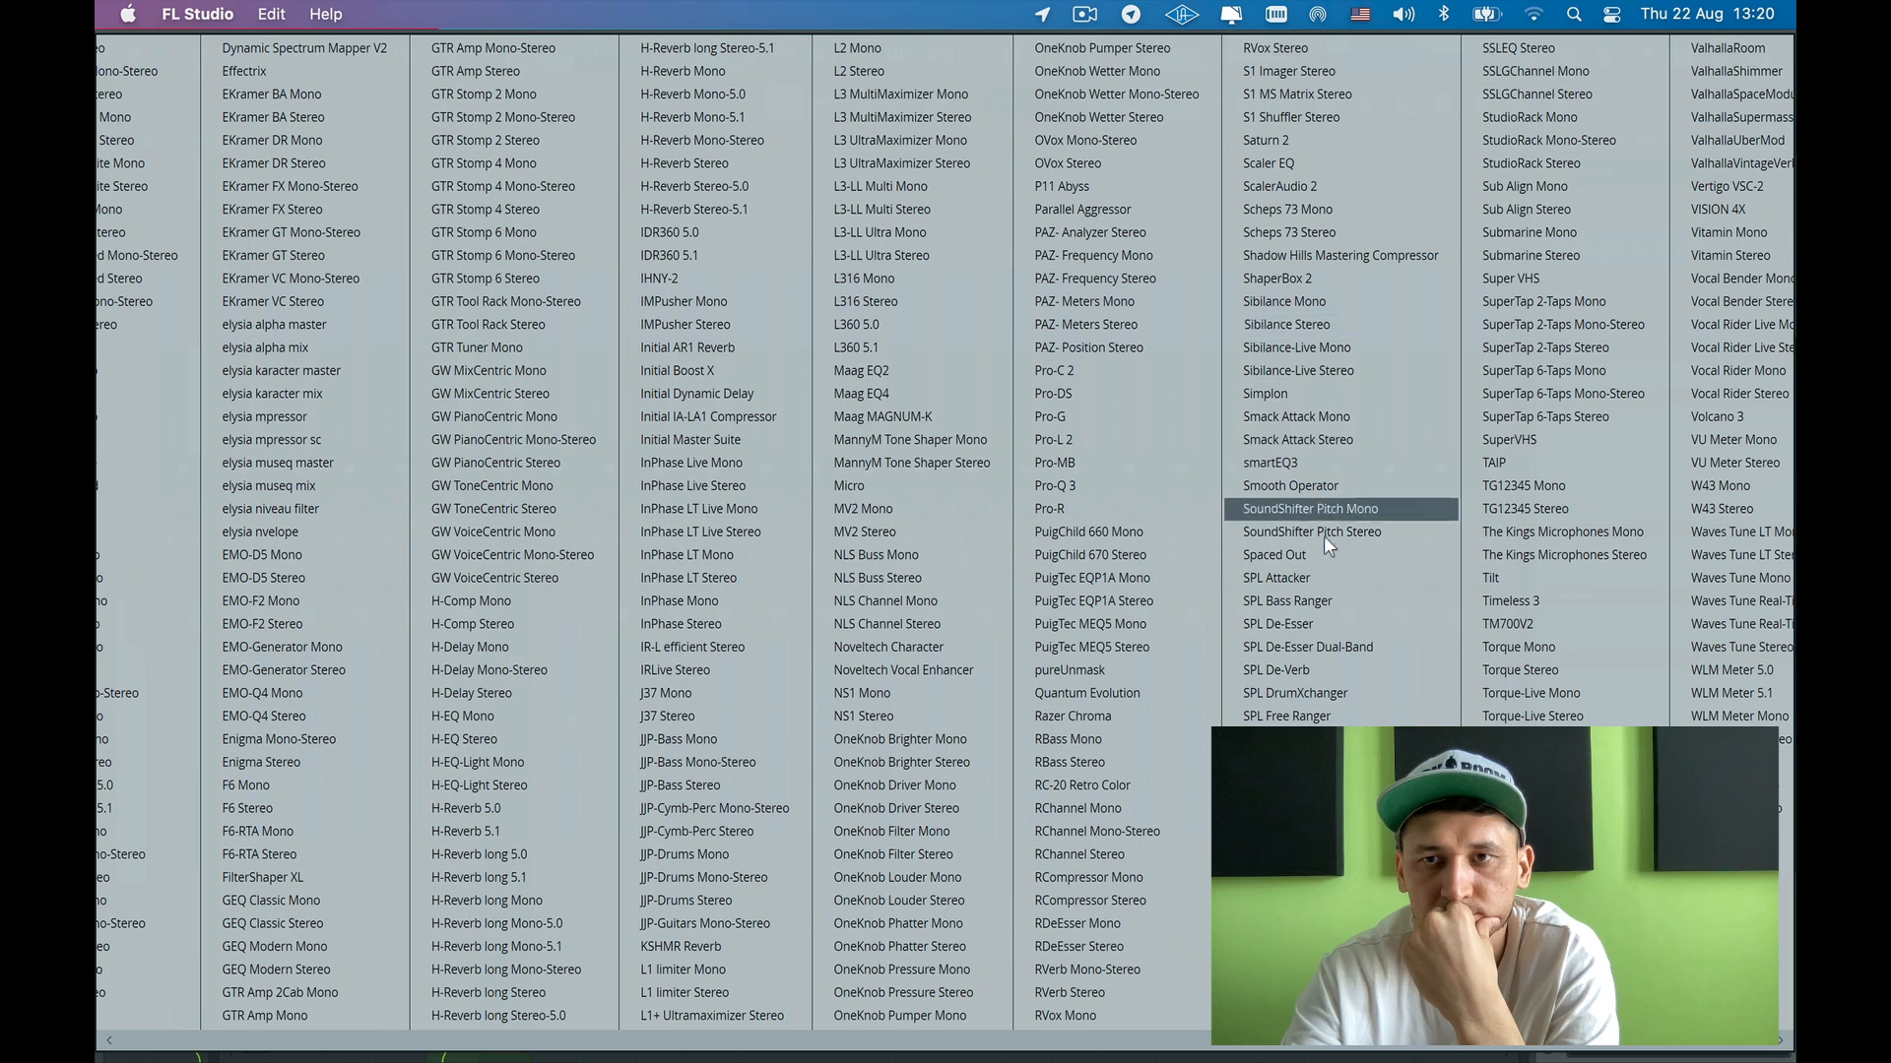
scroll(1324, 536, right, 4)
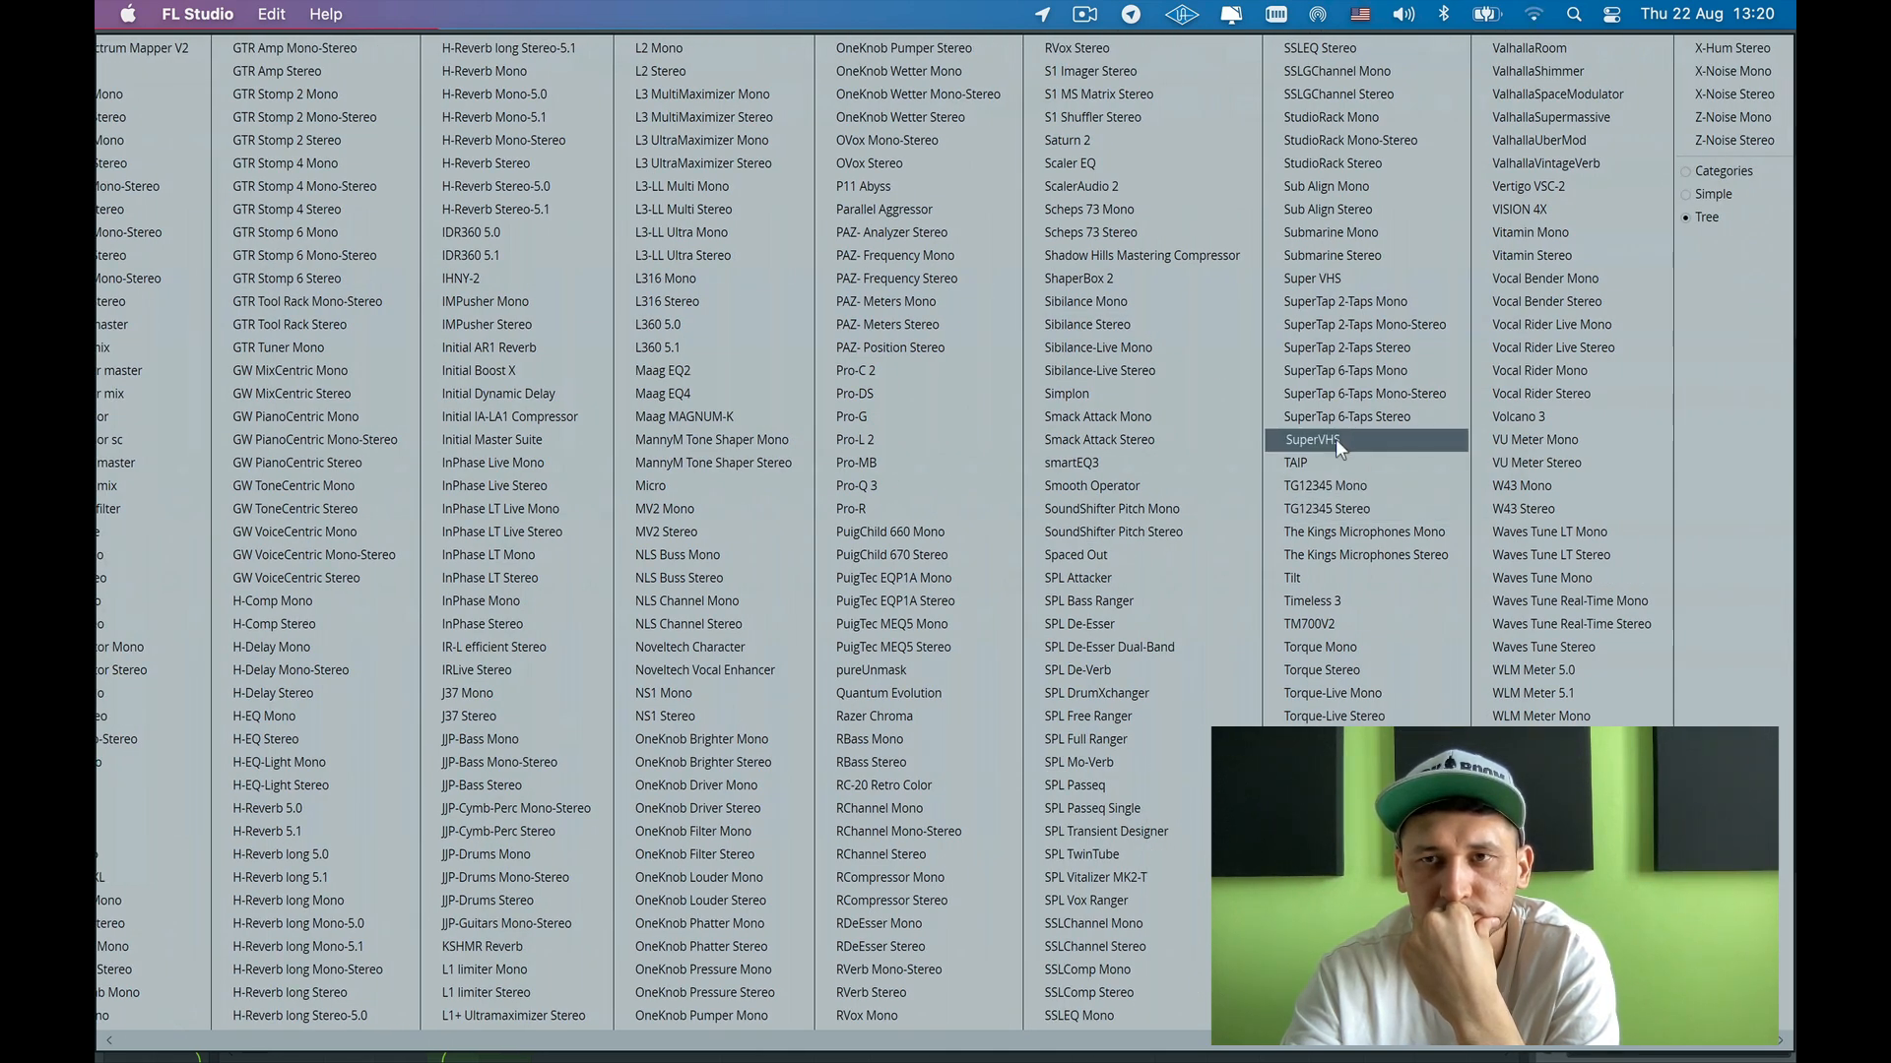
scroll(1335, 439, right, 1)
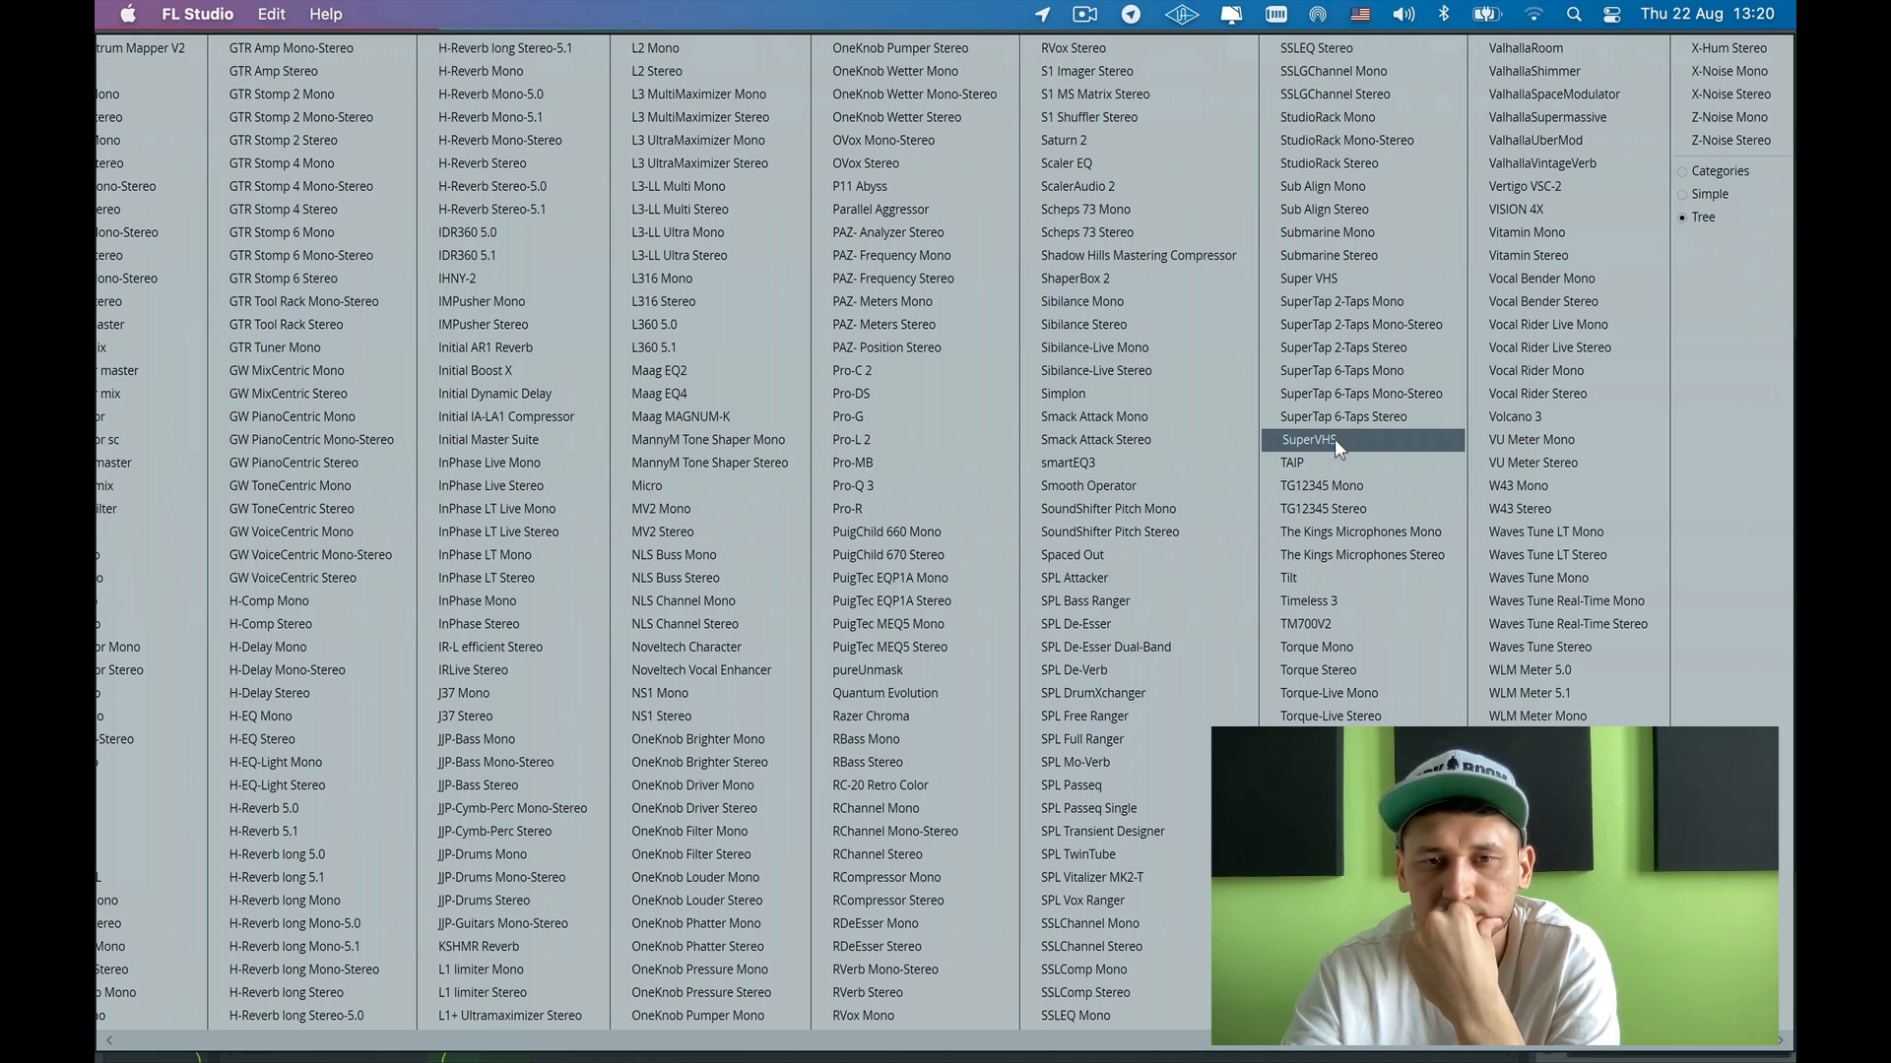
click(1333, 439)
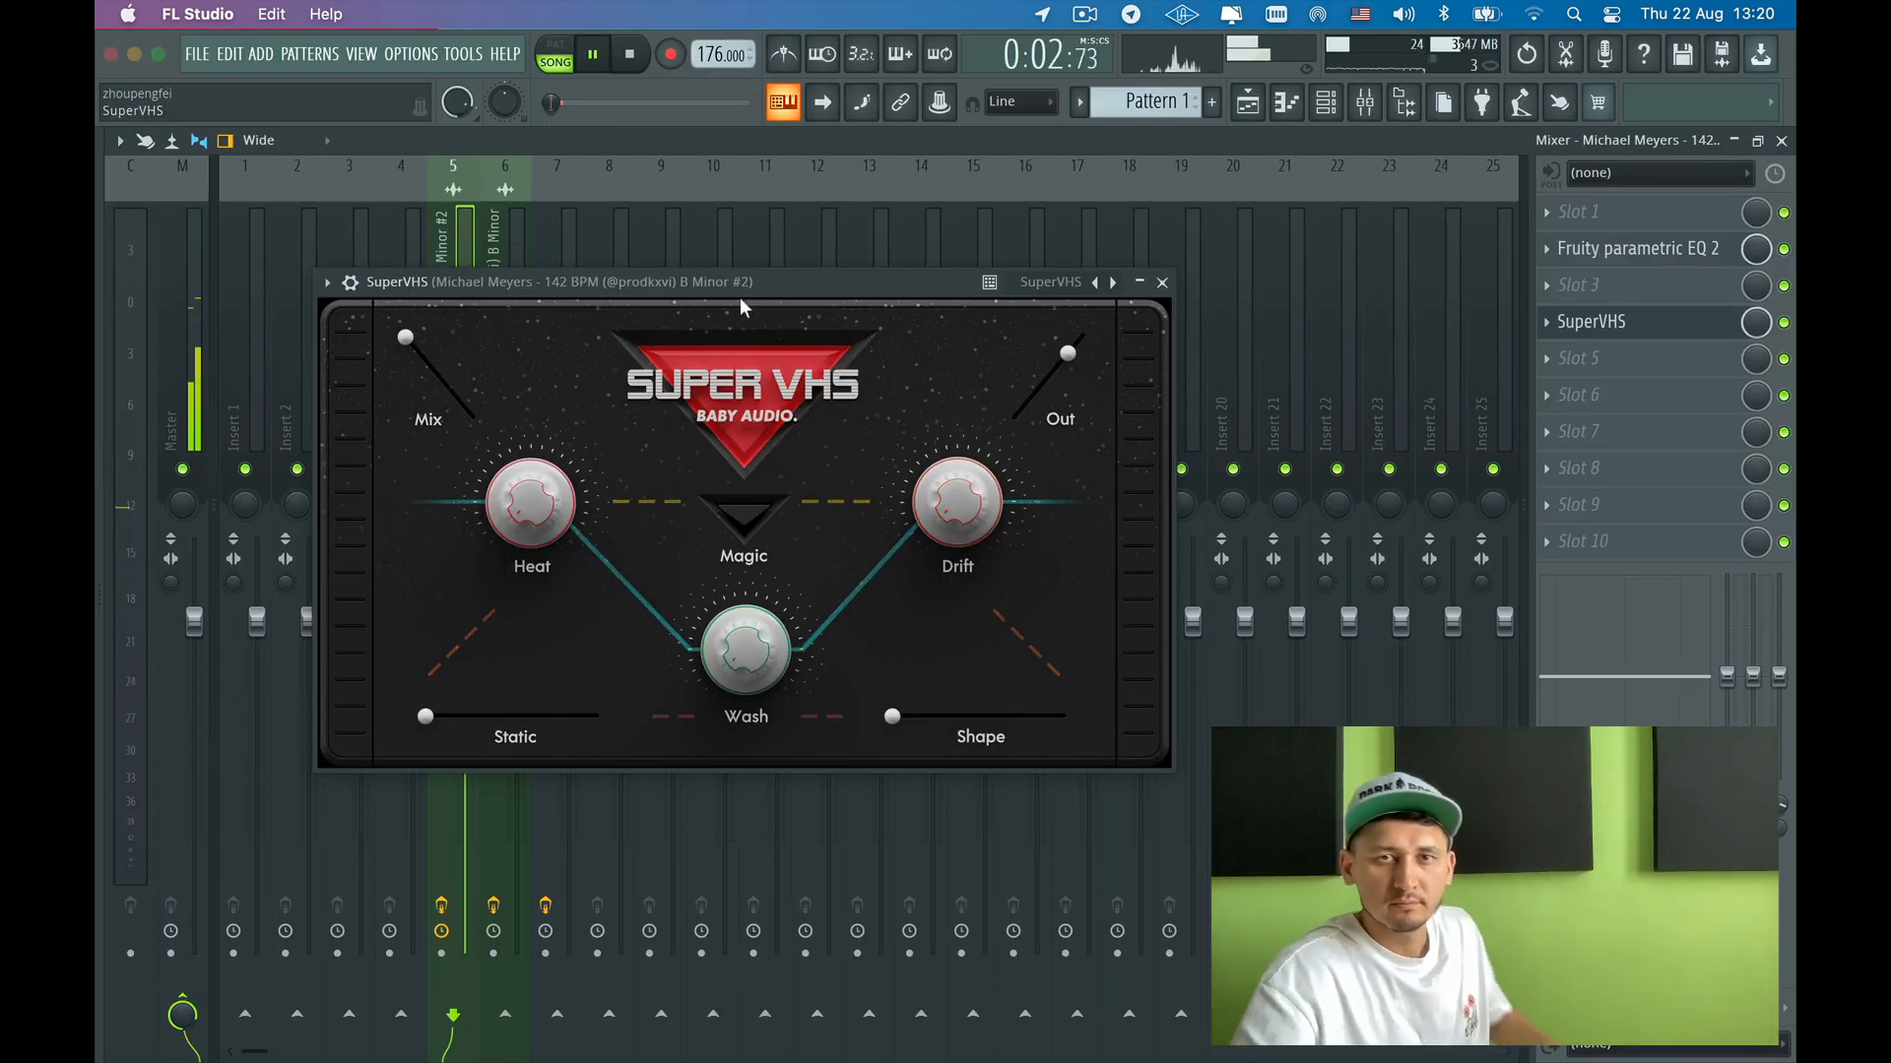
drag(741, 296, 1083, 335)
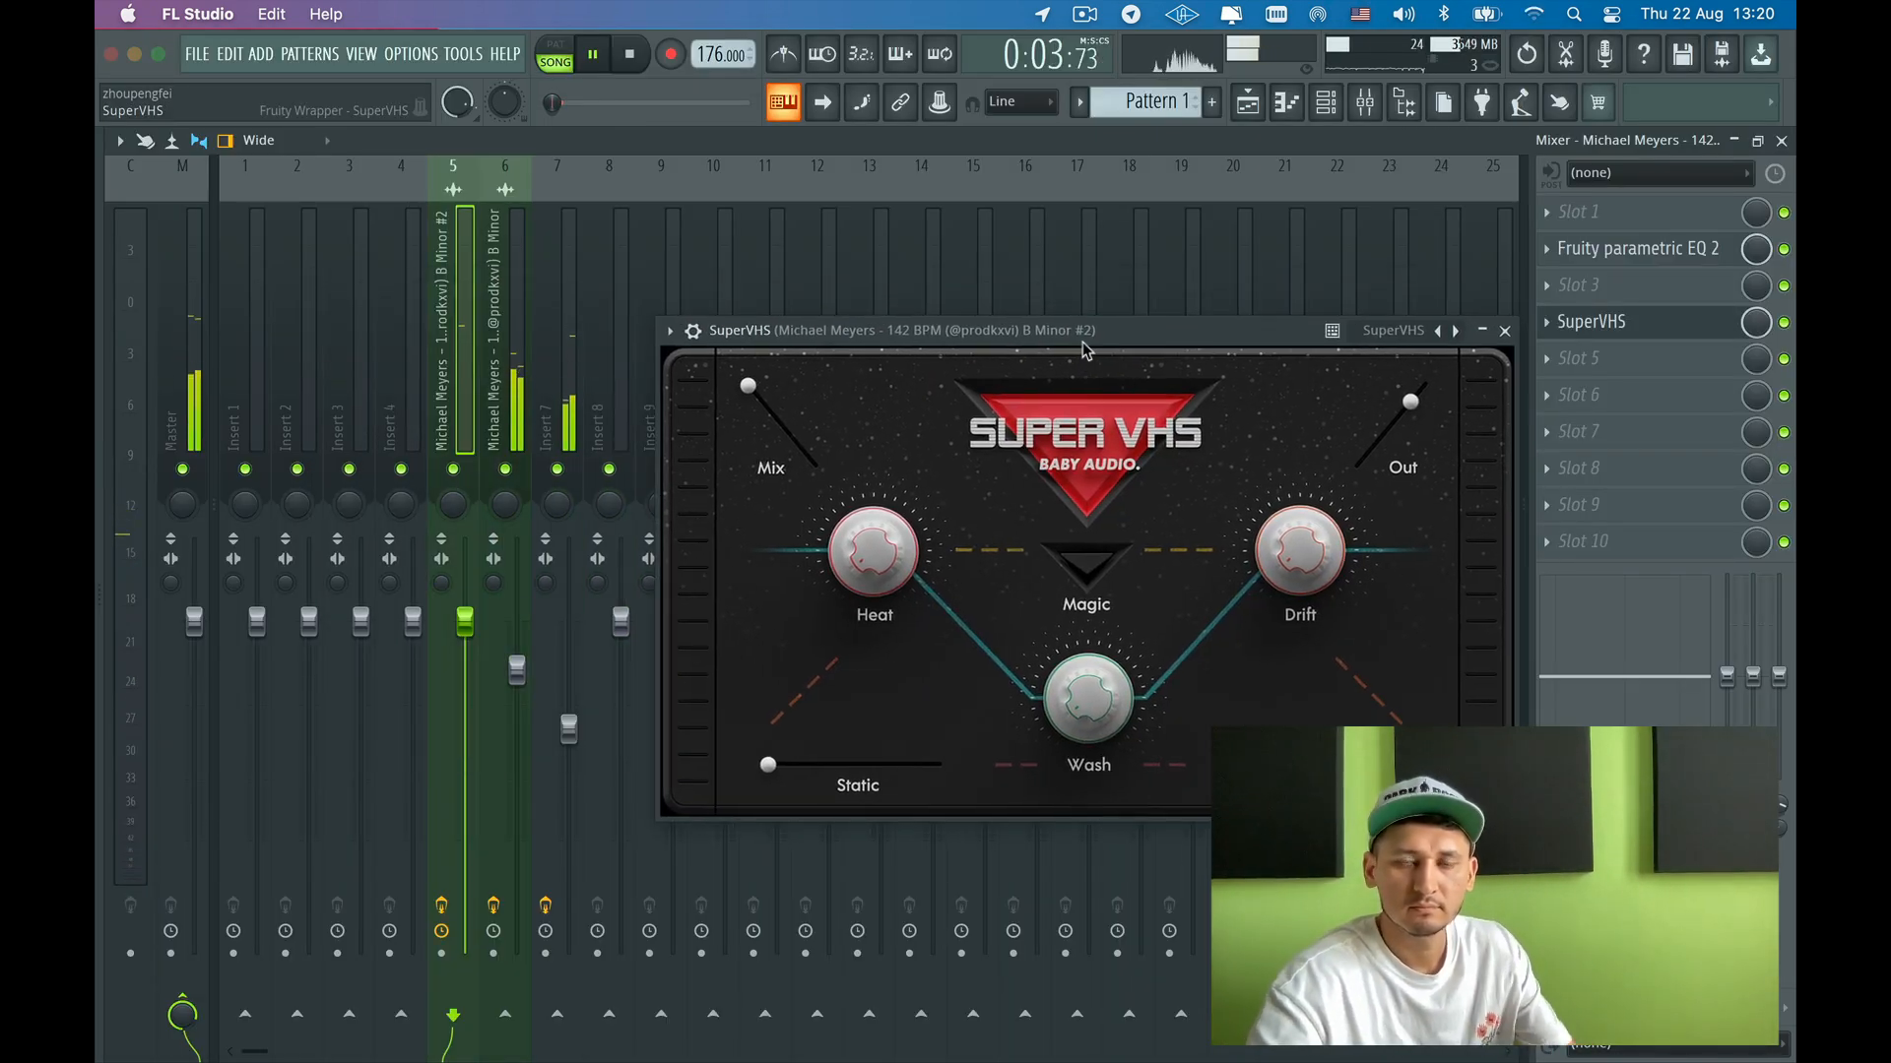
click(1502, 328)
click(1546, 323)
click(1576, 382)
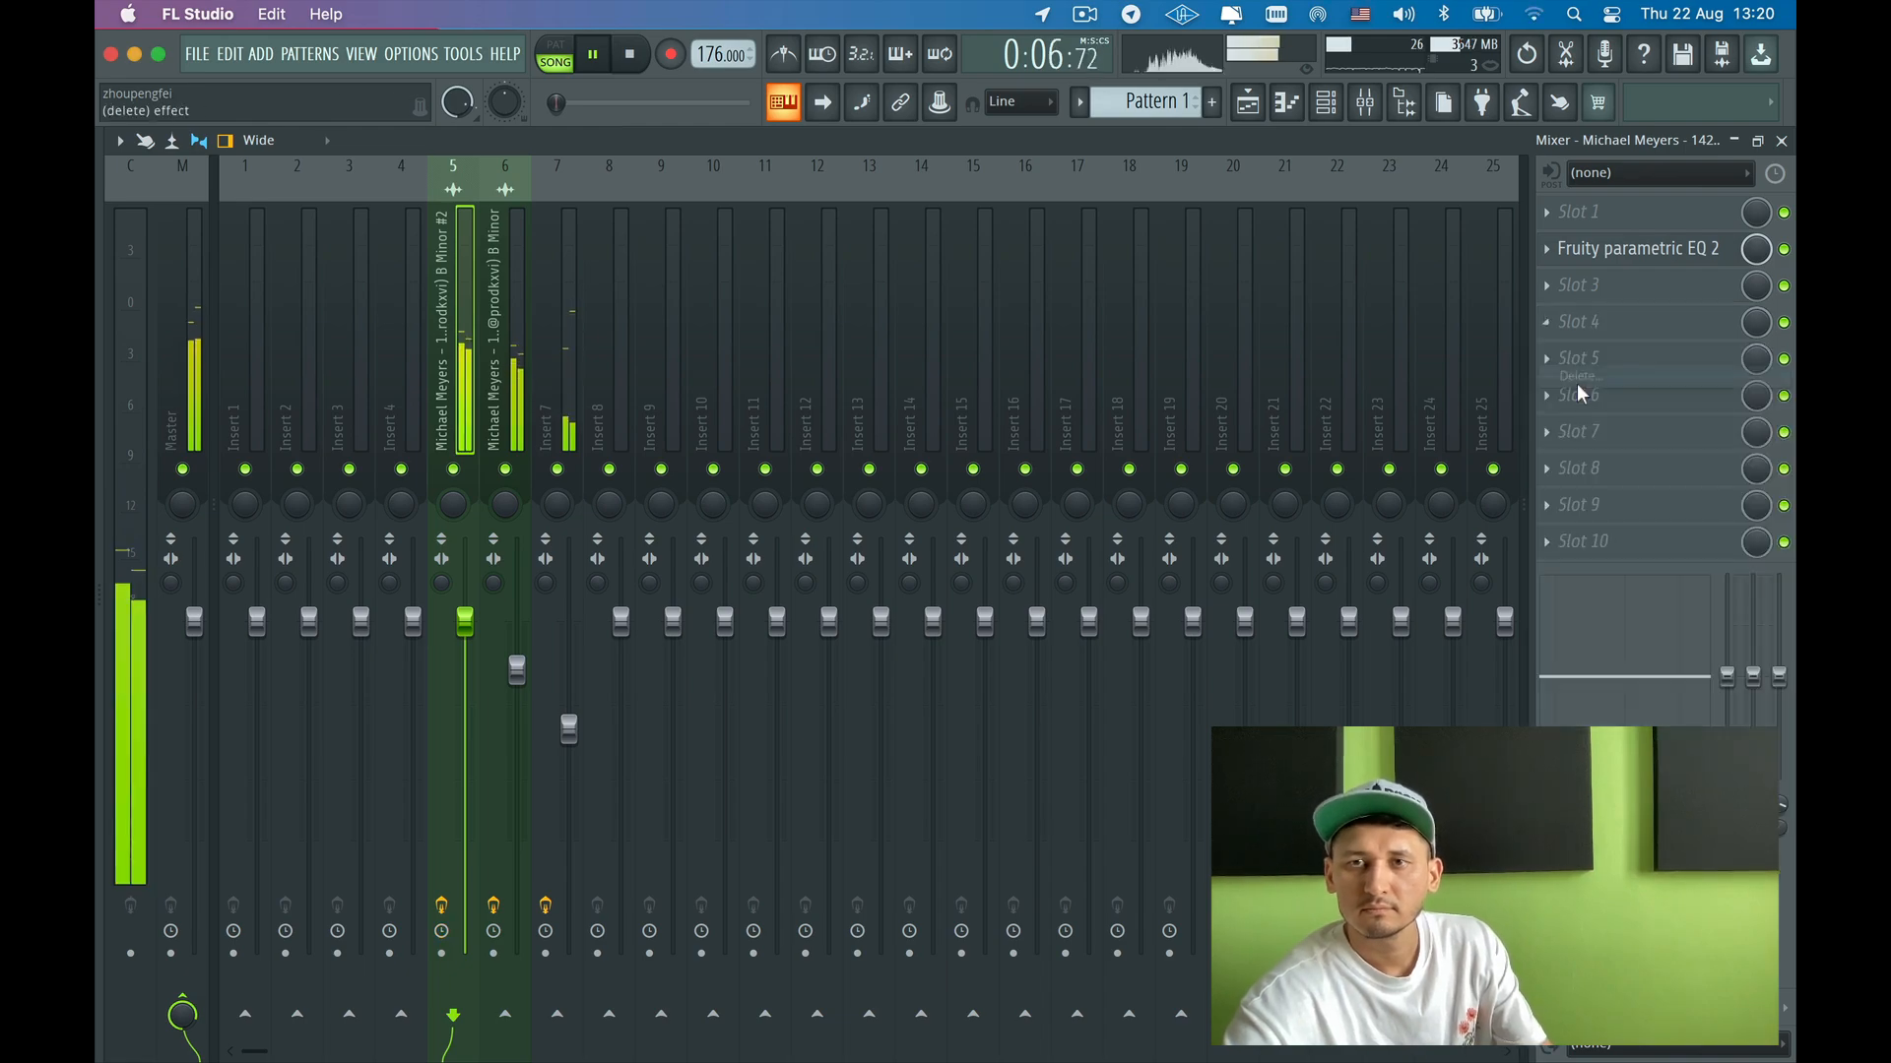
- Load the Super VHS effect into slot 4 of mixer track 5
click(1559, 331)
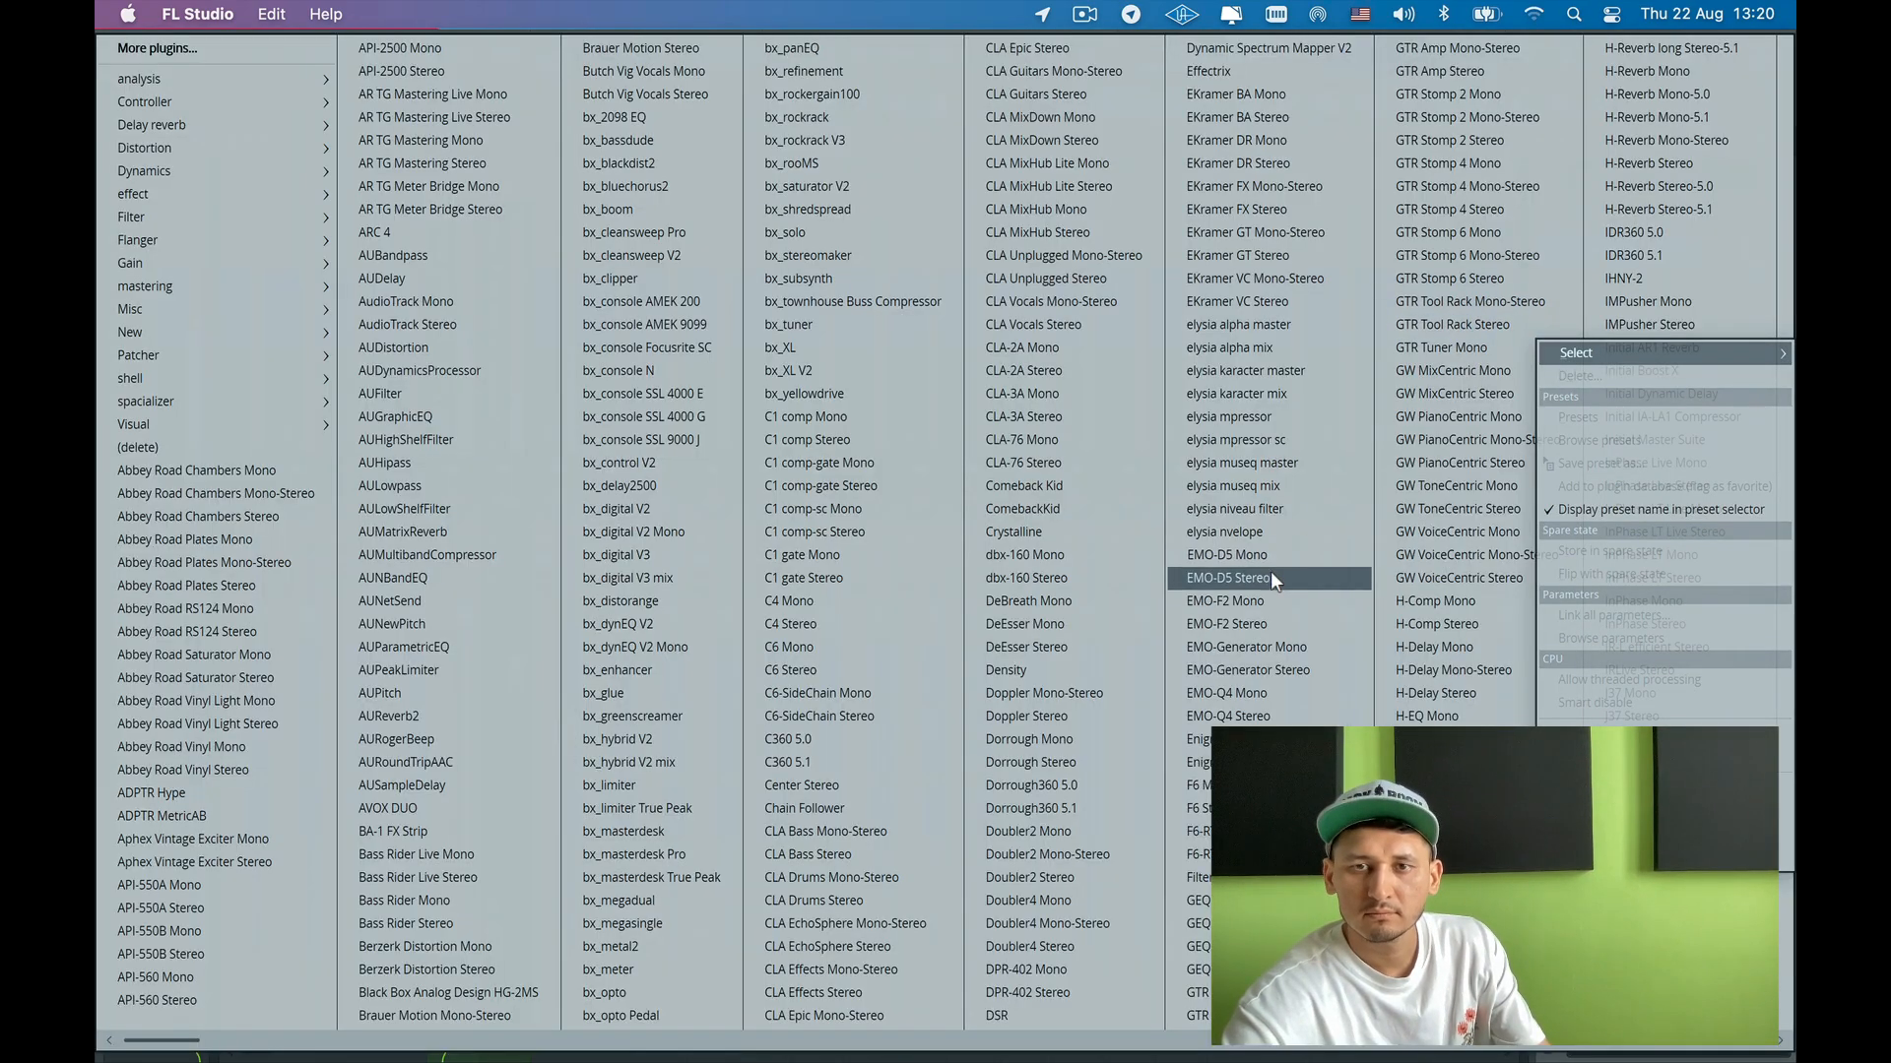
scroll(1258, 626, right, 10)
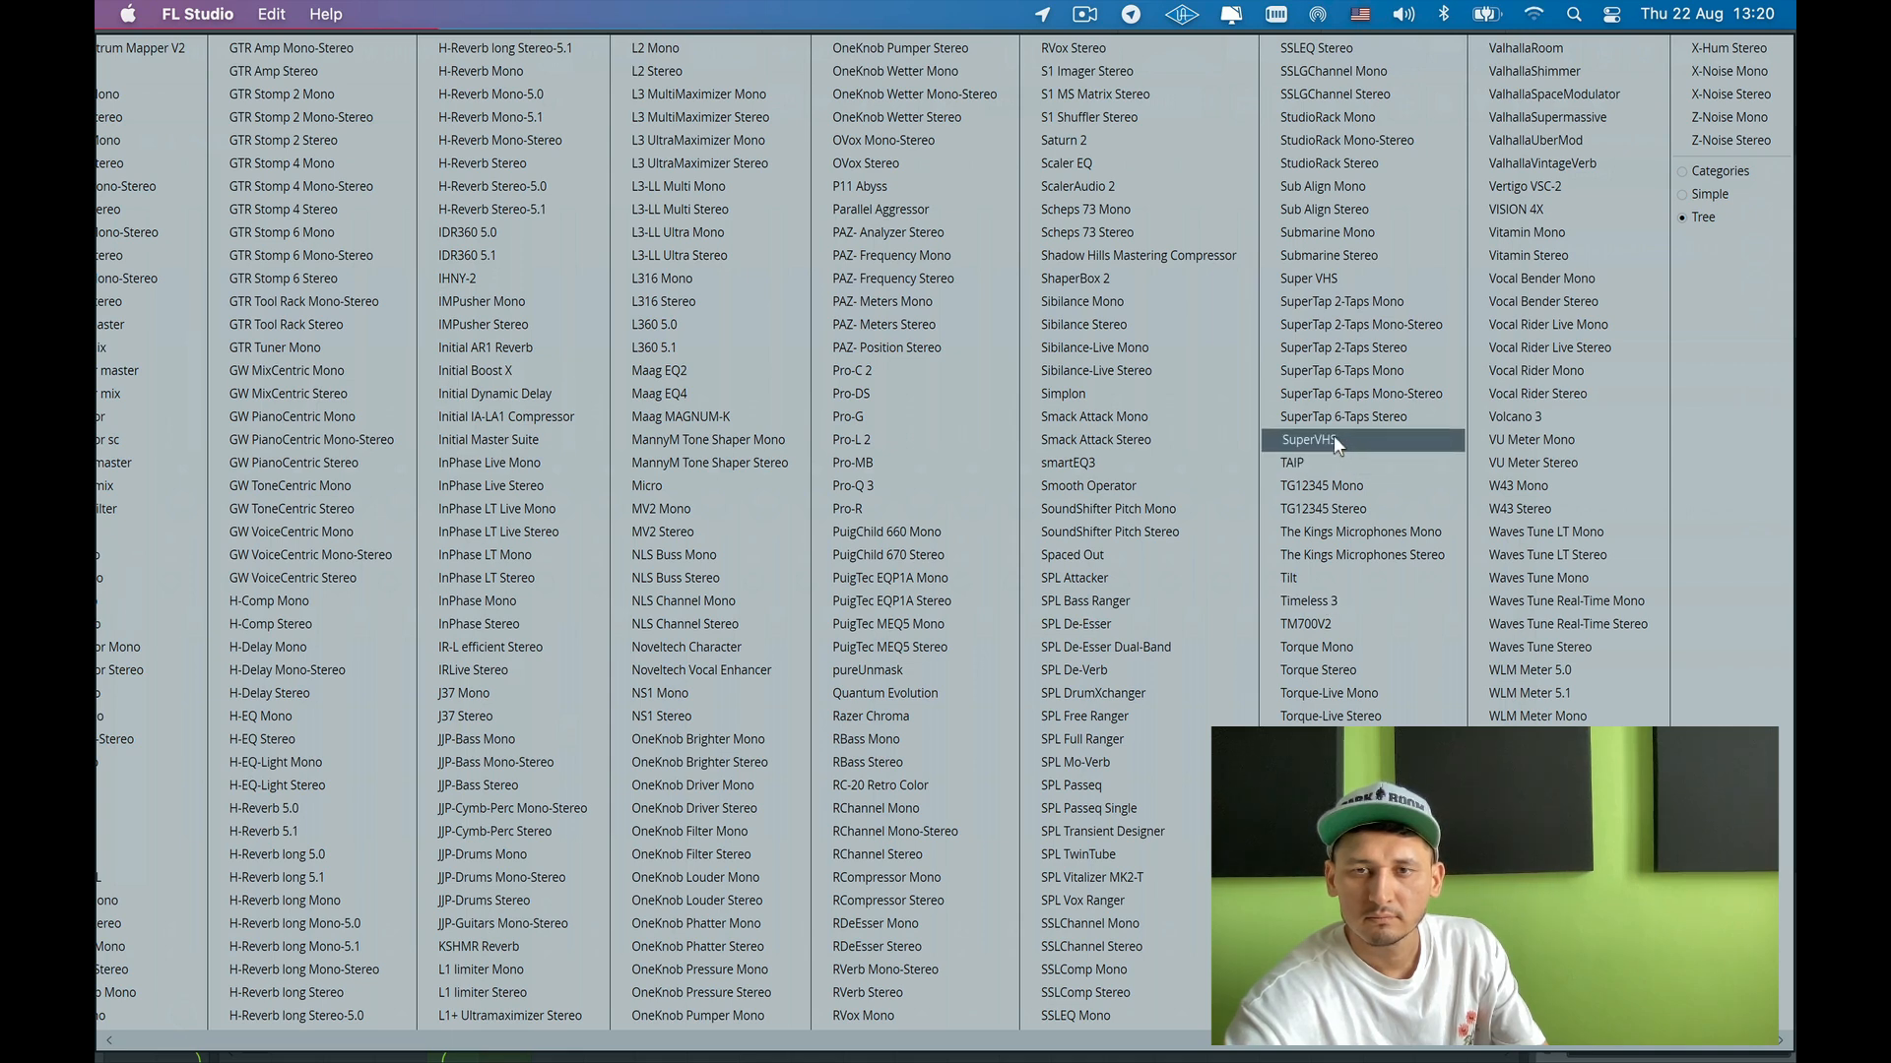
click(1335, 279)
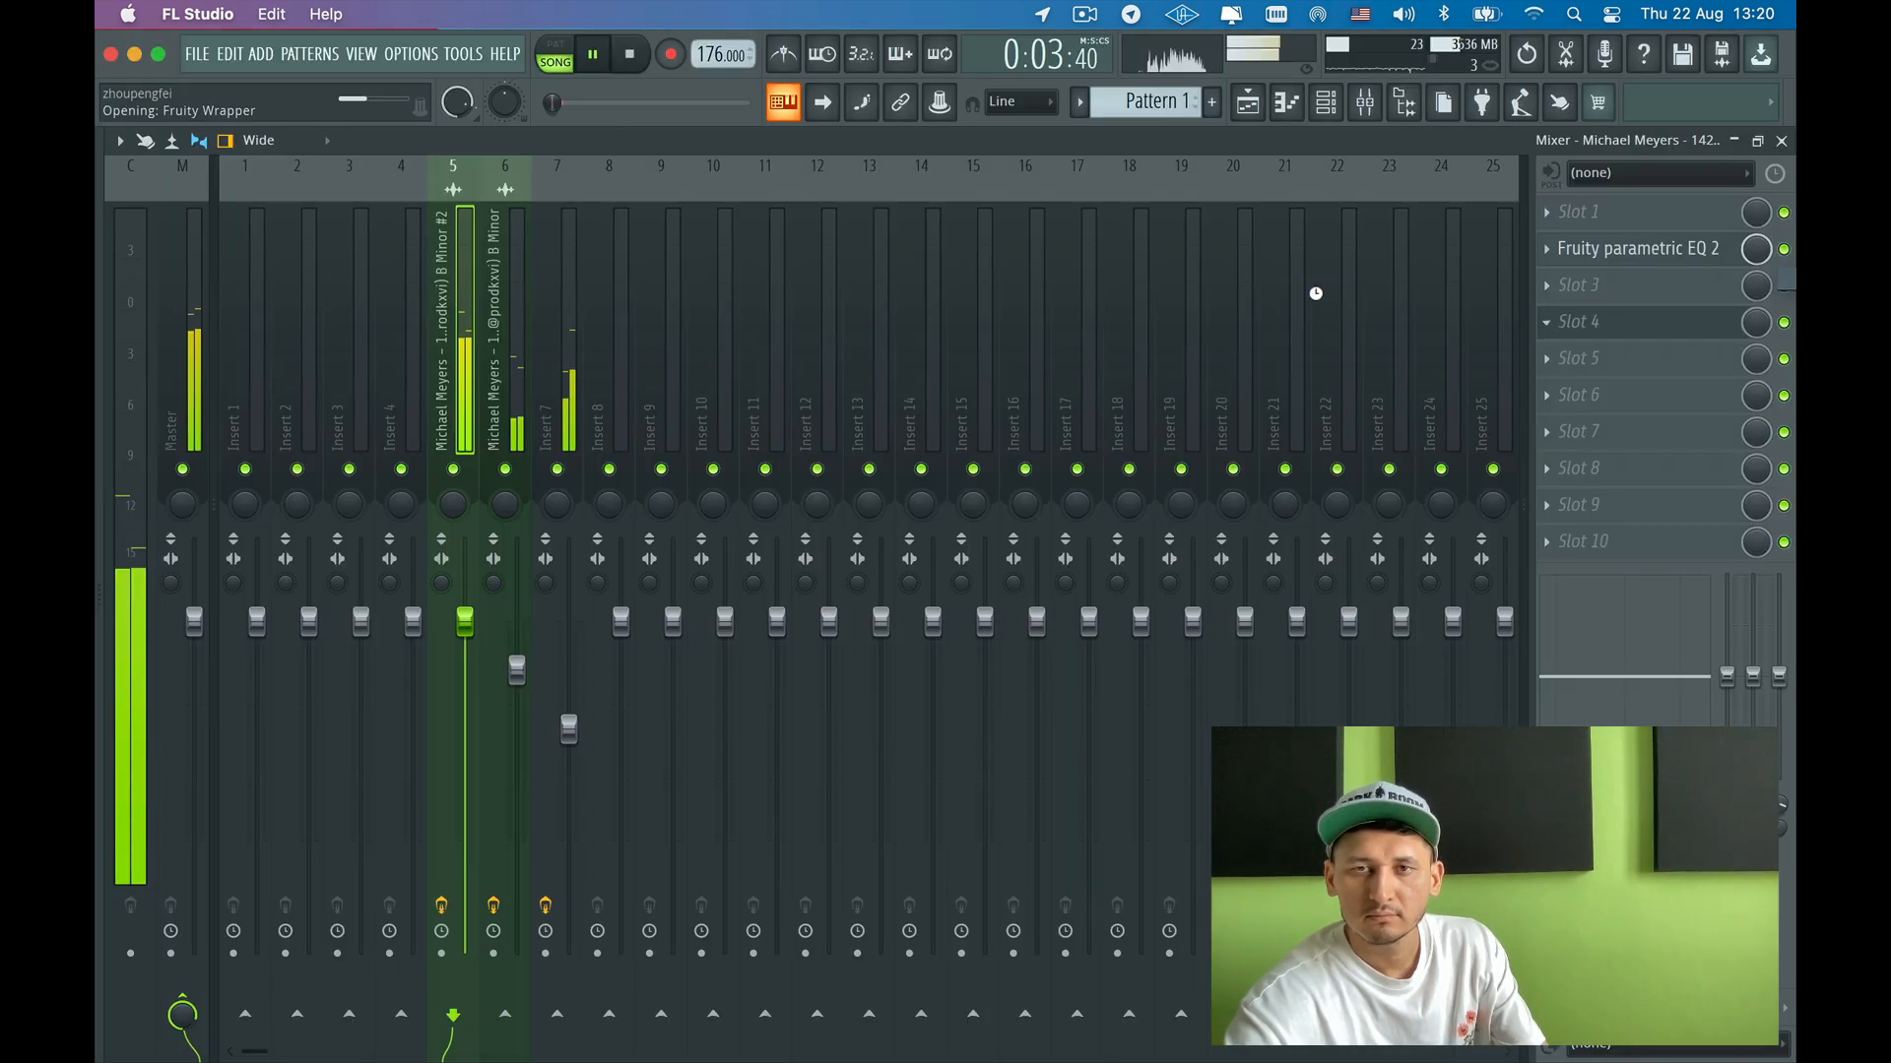
drag(1101, 330, 1036, 330)
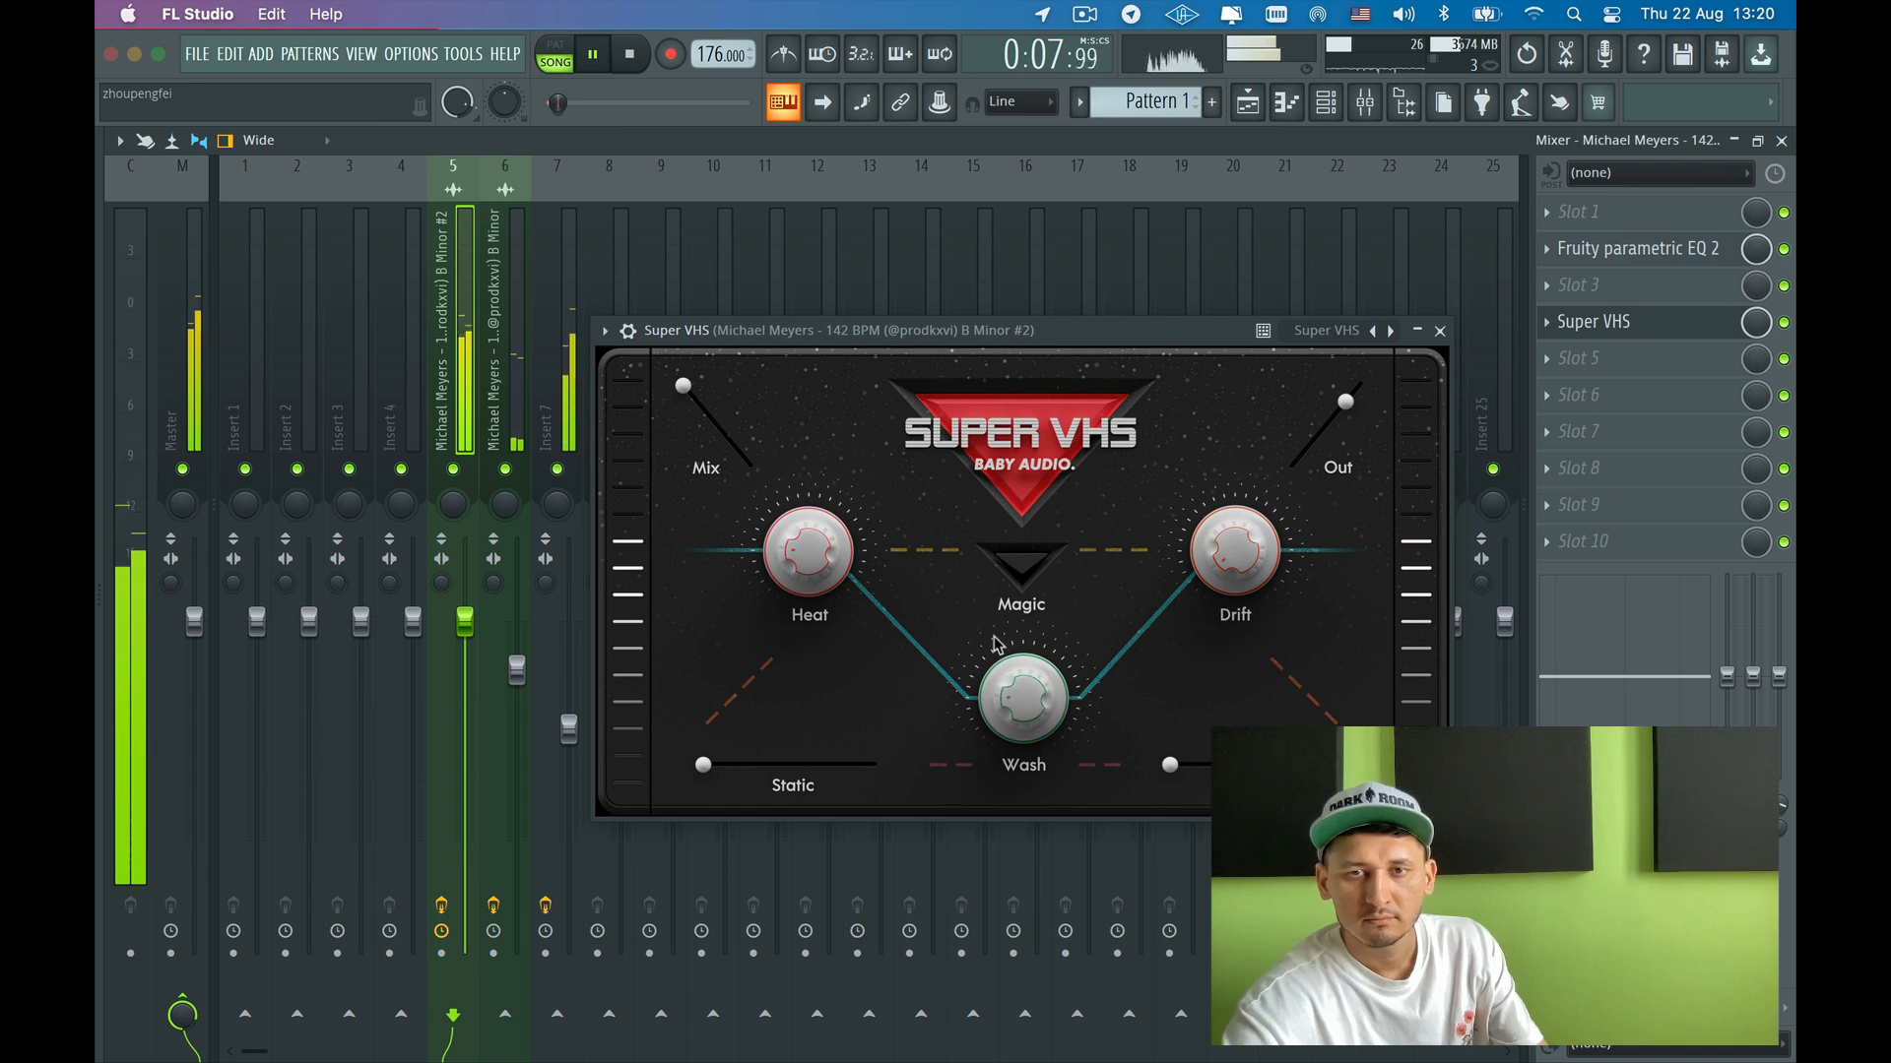
- Enable Magic in Super VHS and lower the fader of mixer track 5 to about the level of track 6
click(1017, 566)
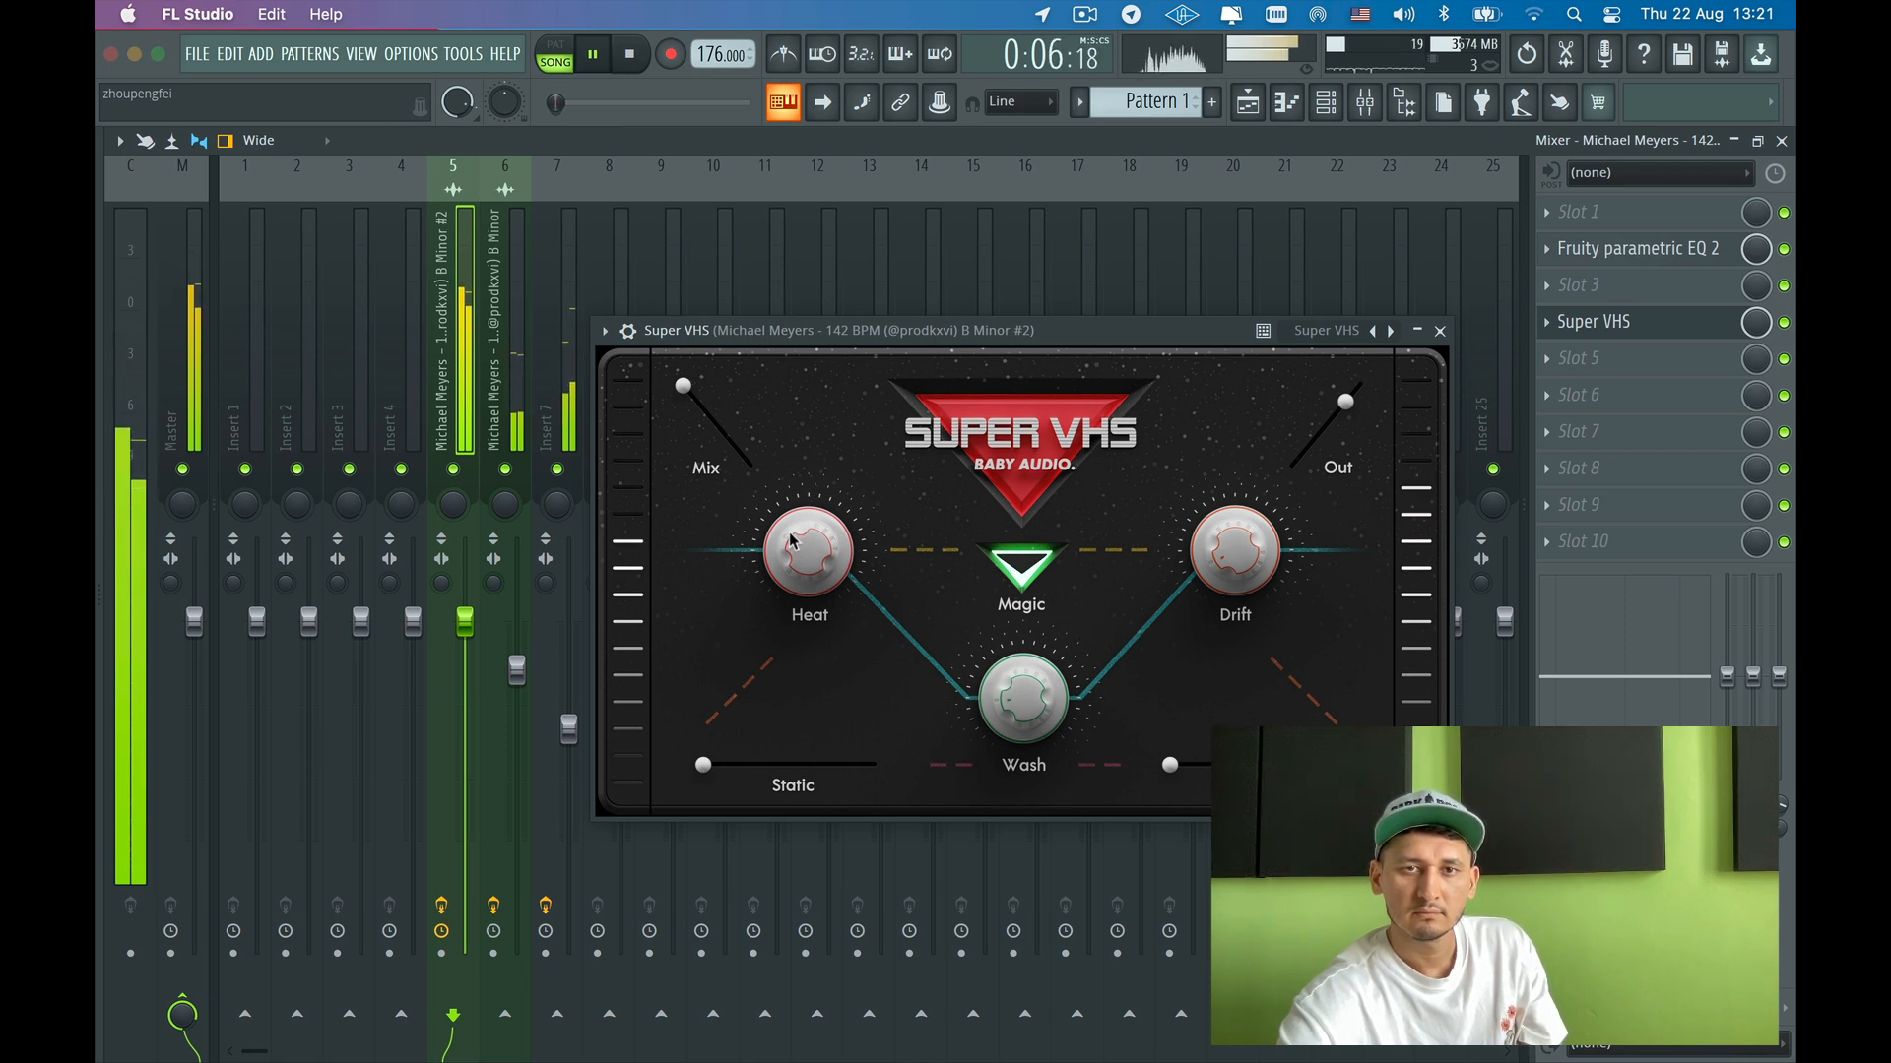
drag(465, 620, 465, 676)
click(1440, 331)
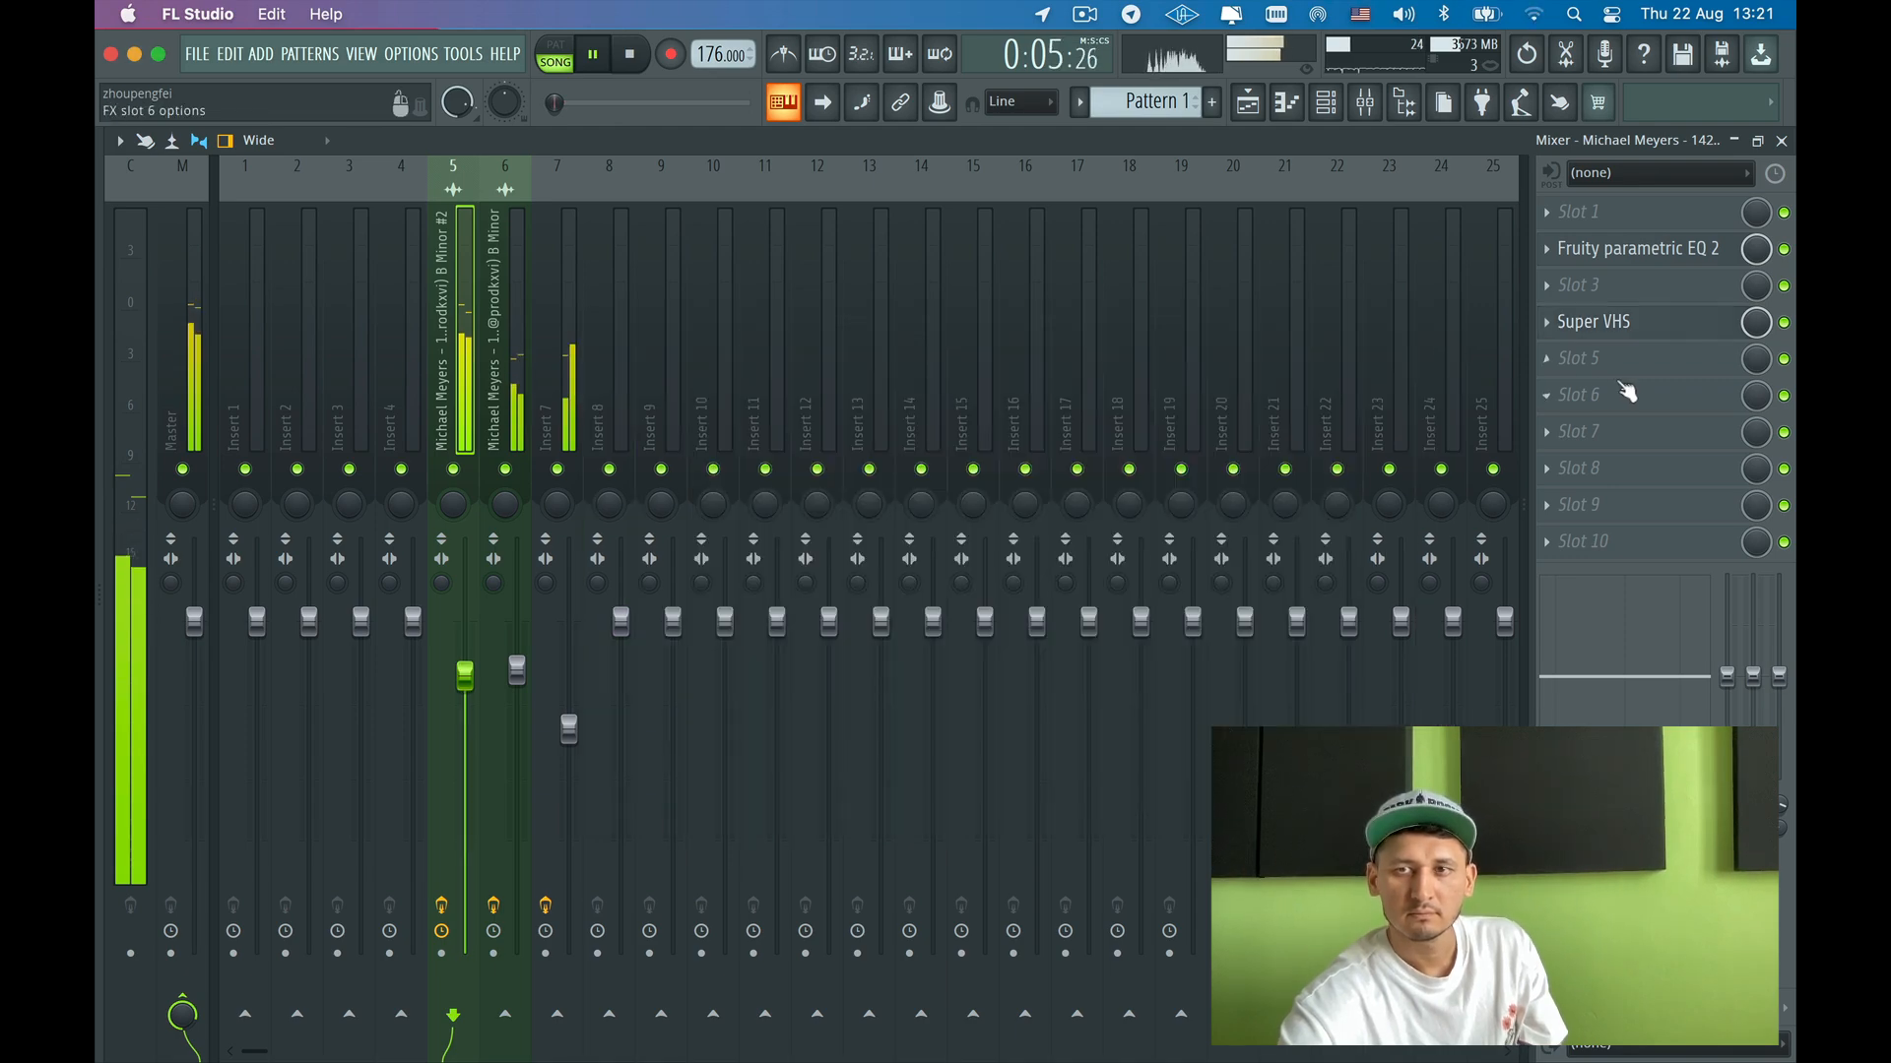
- Load ShaperBox 2 into slot 5 of mixer track 5 and add its Half-time Time shaper
click(1556, 359)
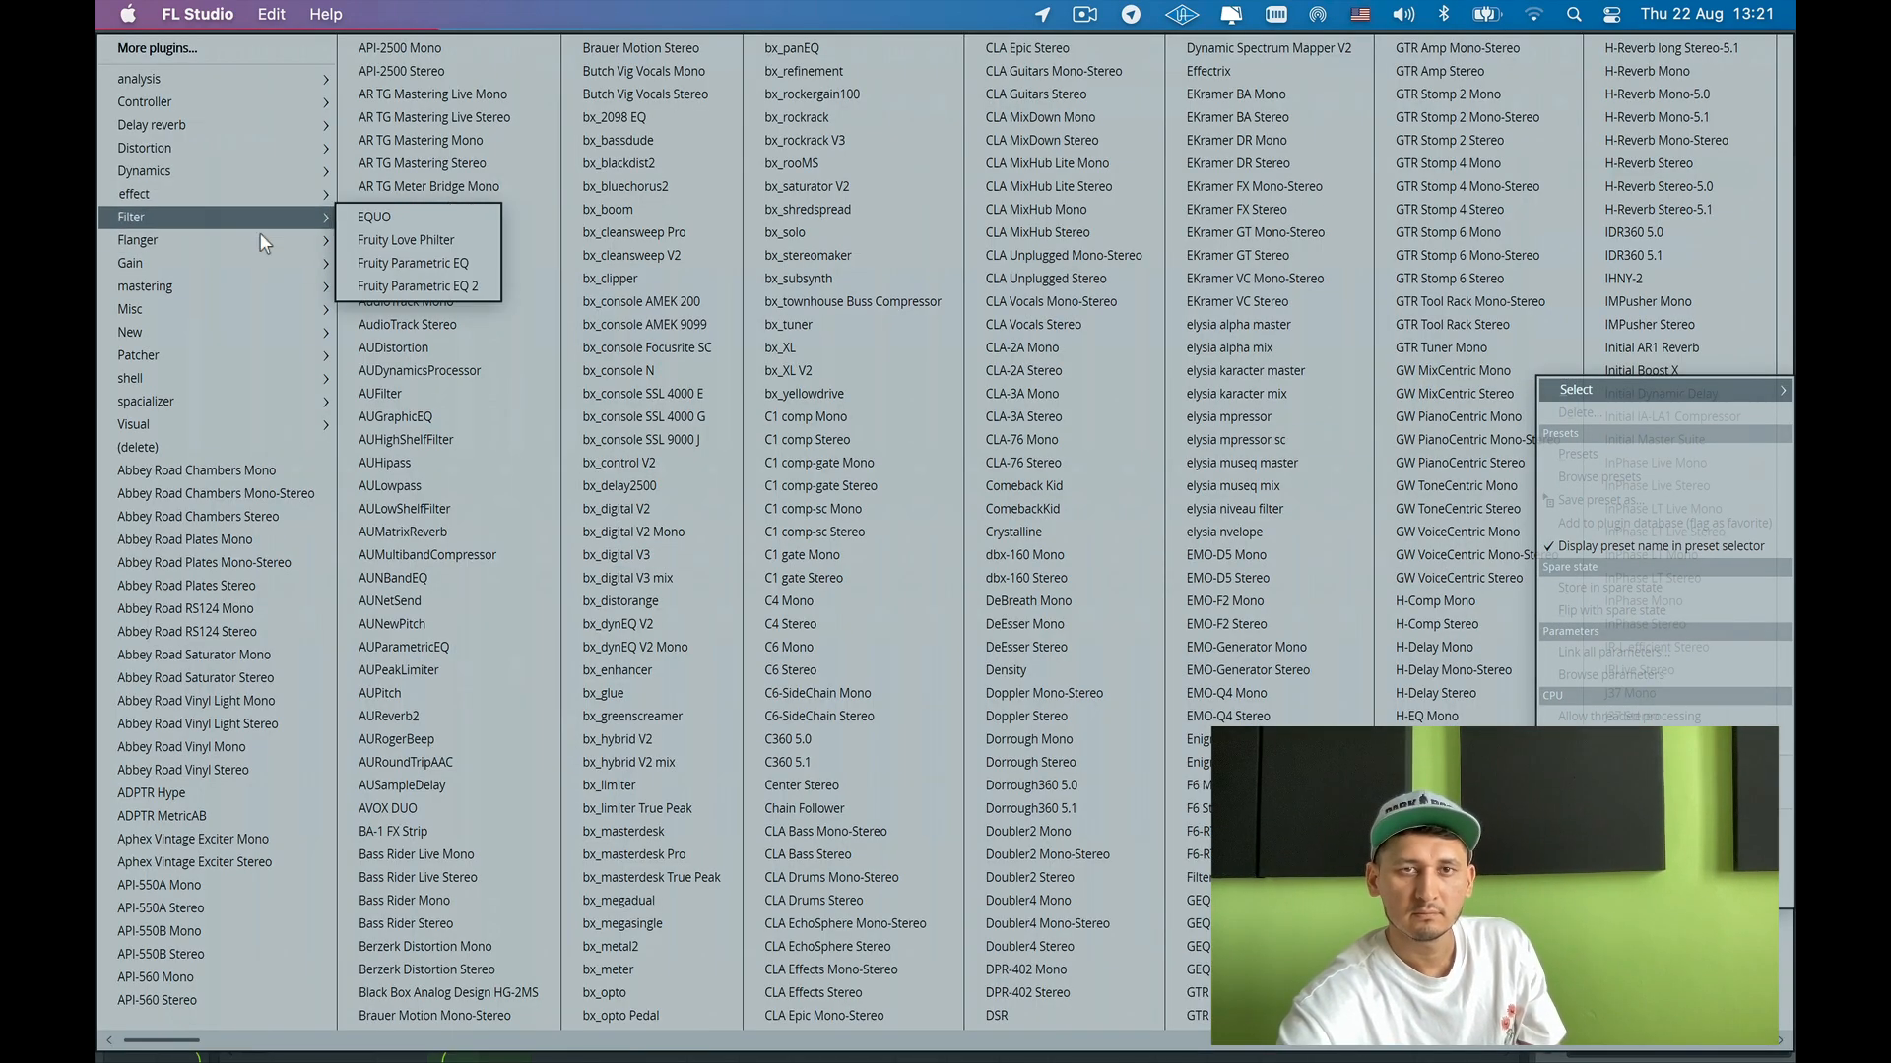
scroll(1103, 640, right, 5)
scroll(1103, 634, right, 8)
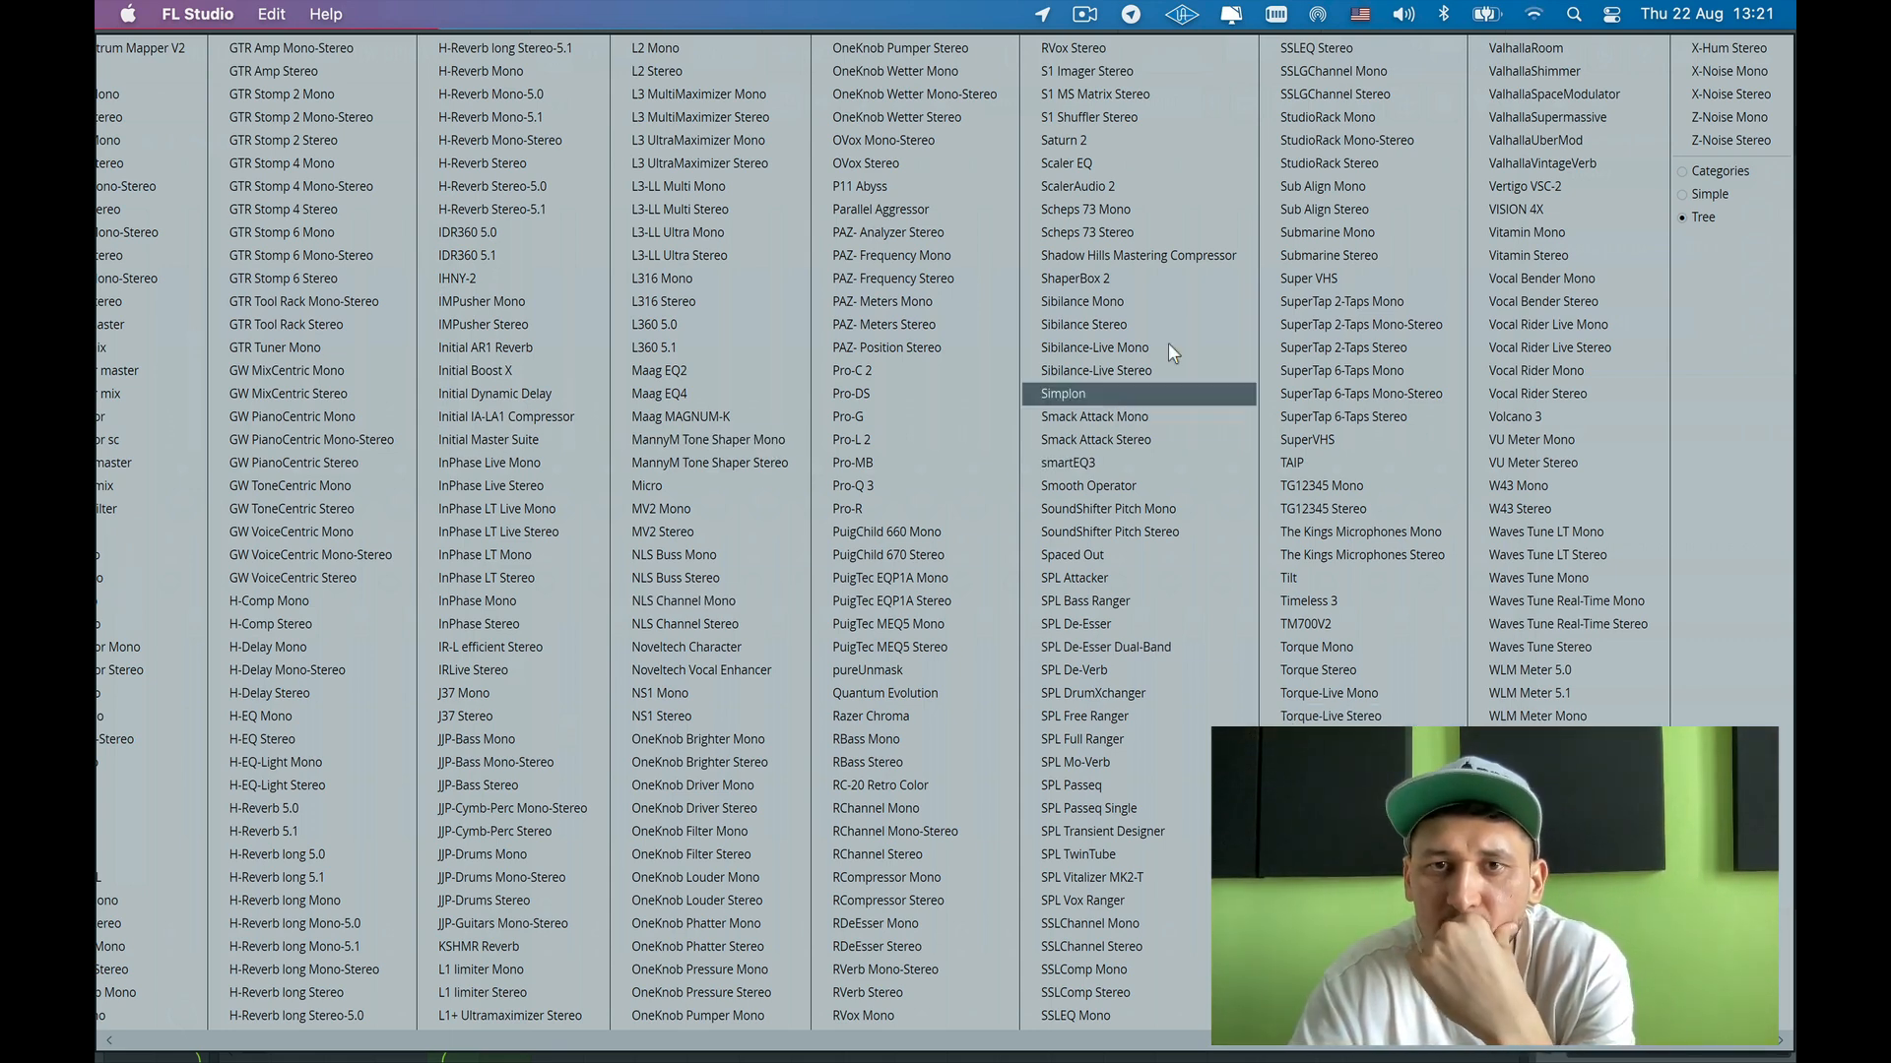
click(1127, 279)
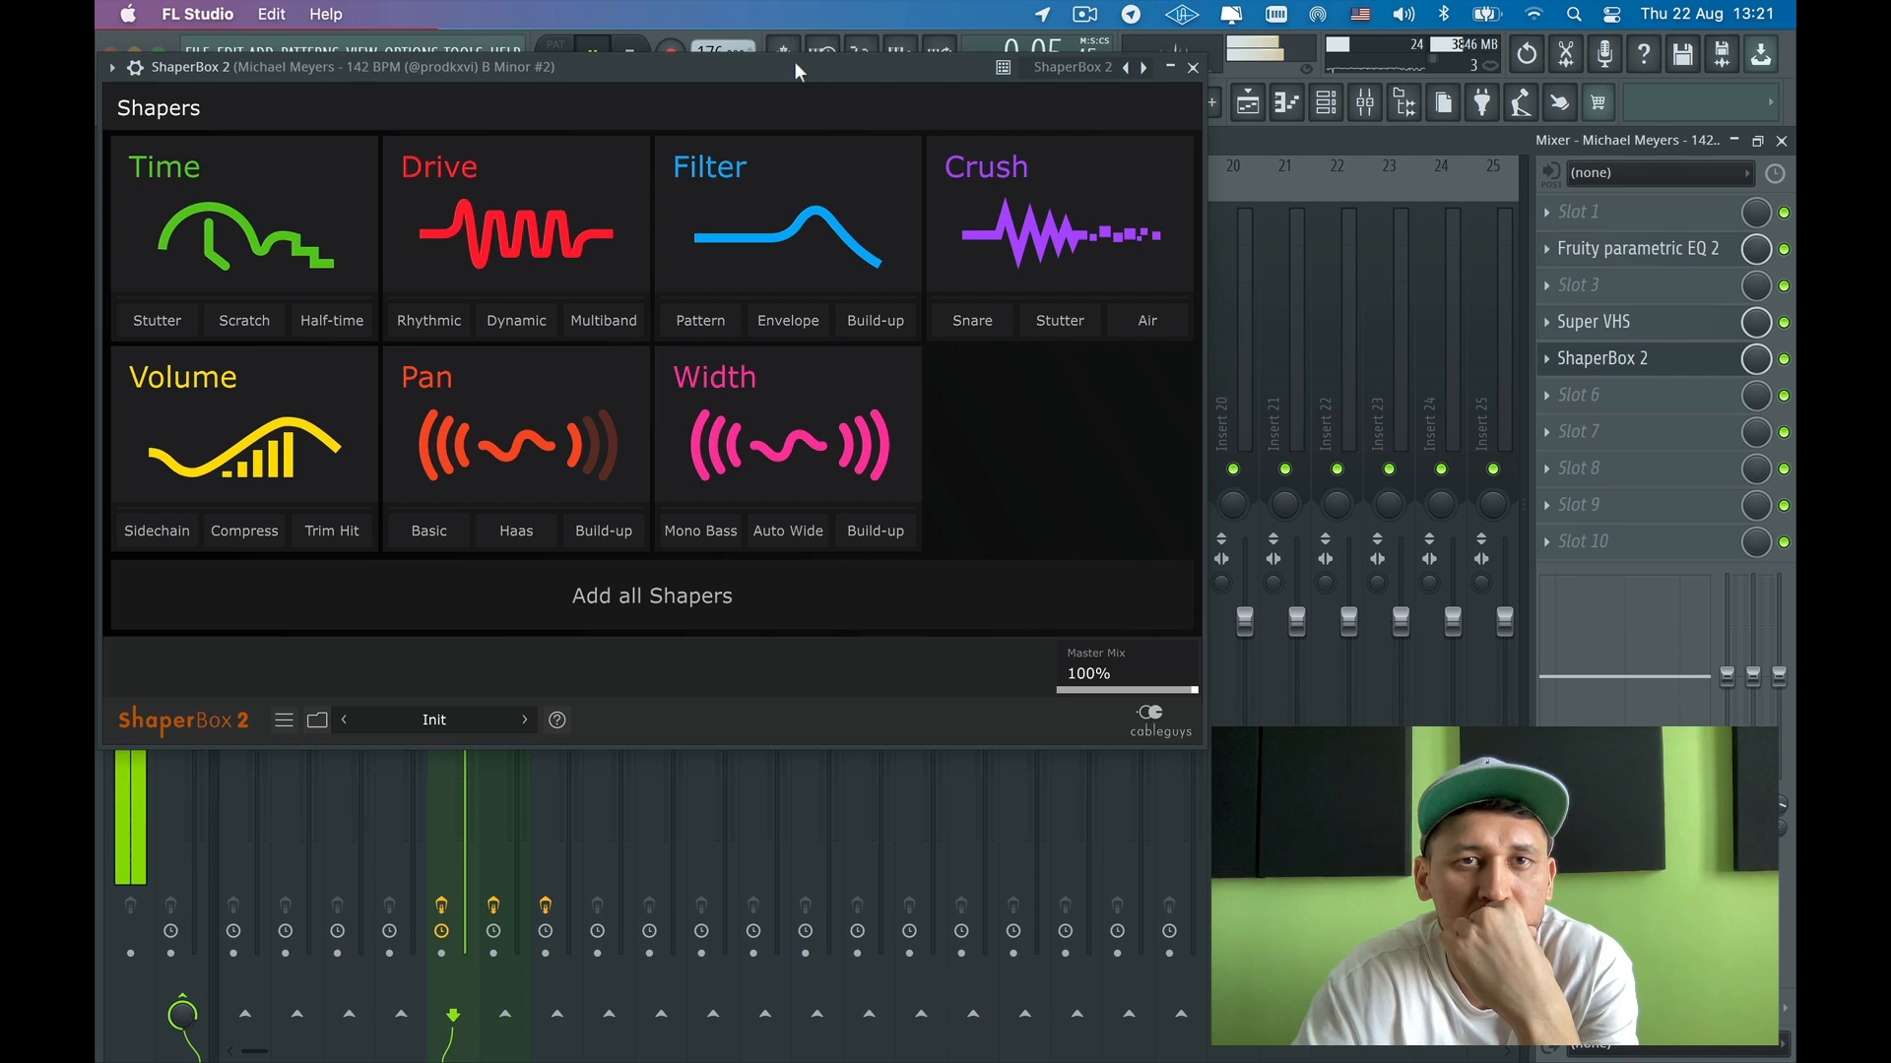
drag(763, 67, 1006, 150)
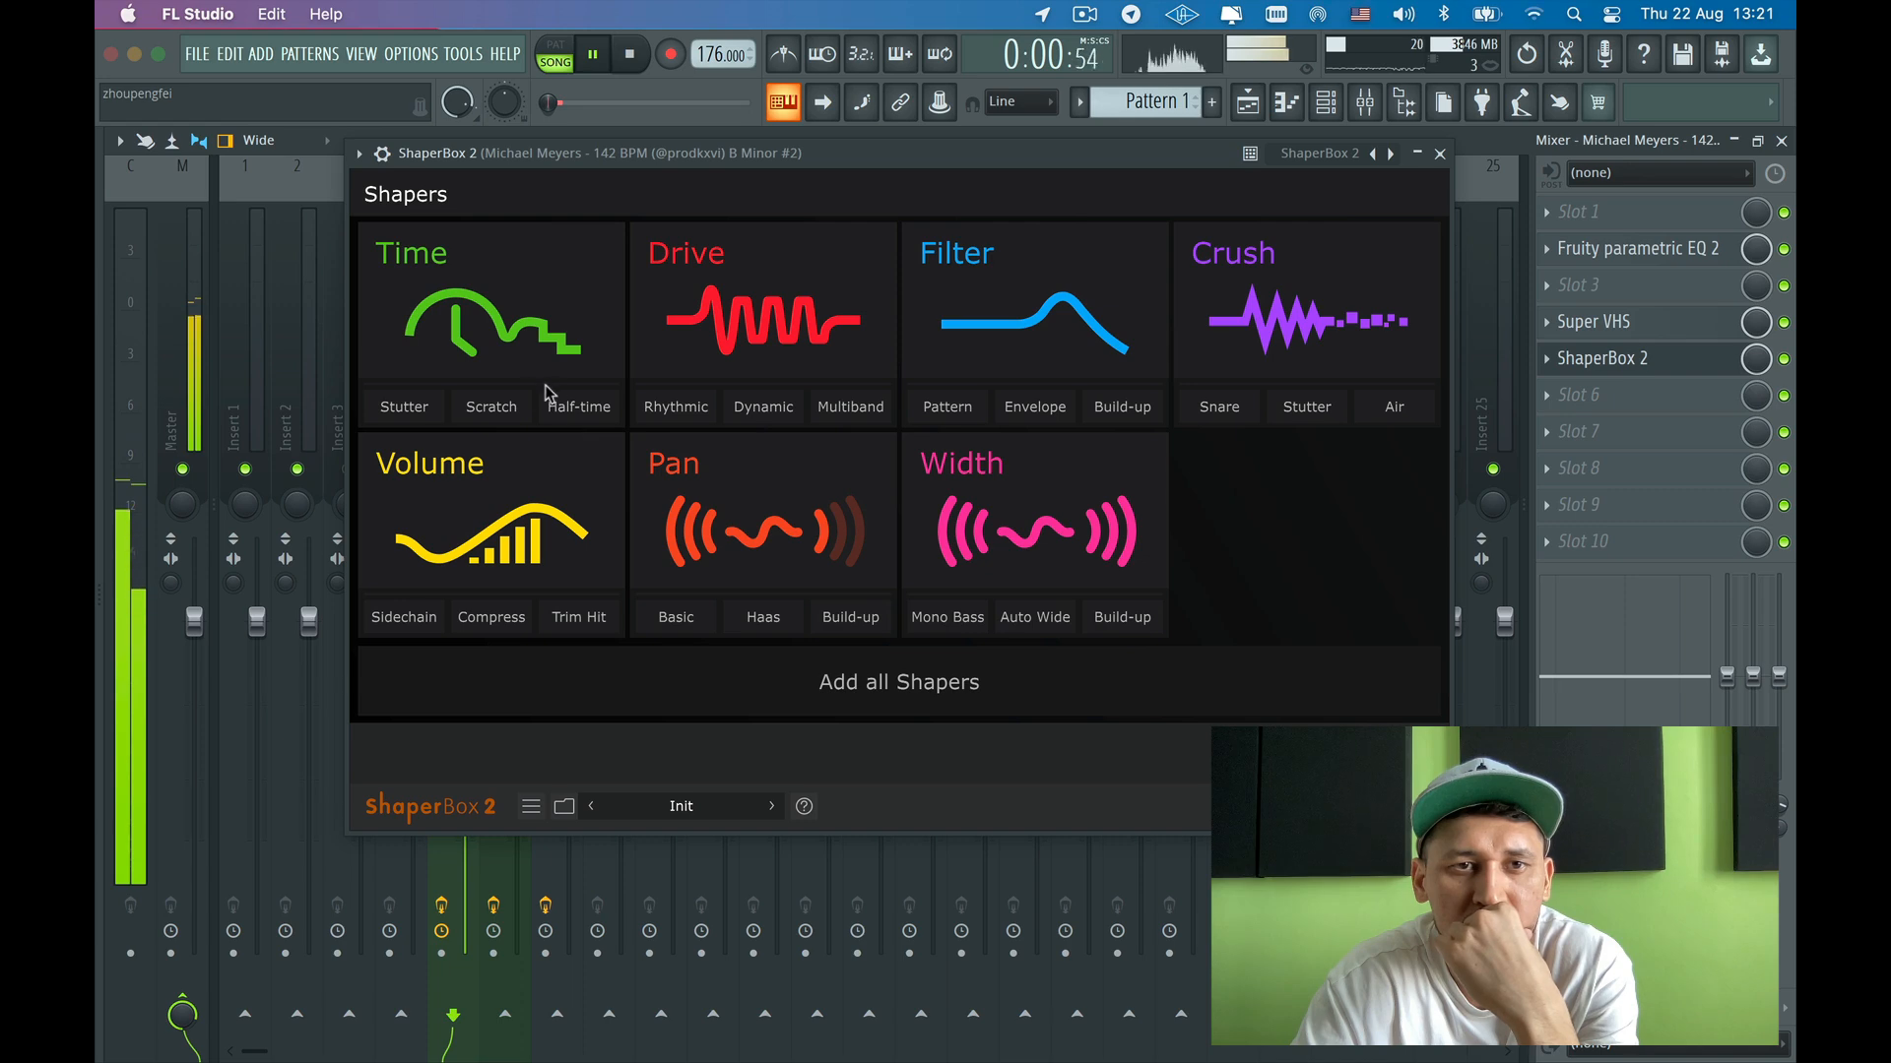
click(575, 412)
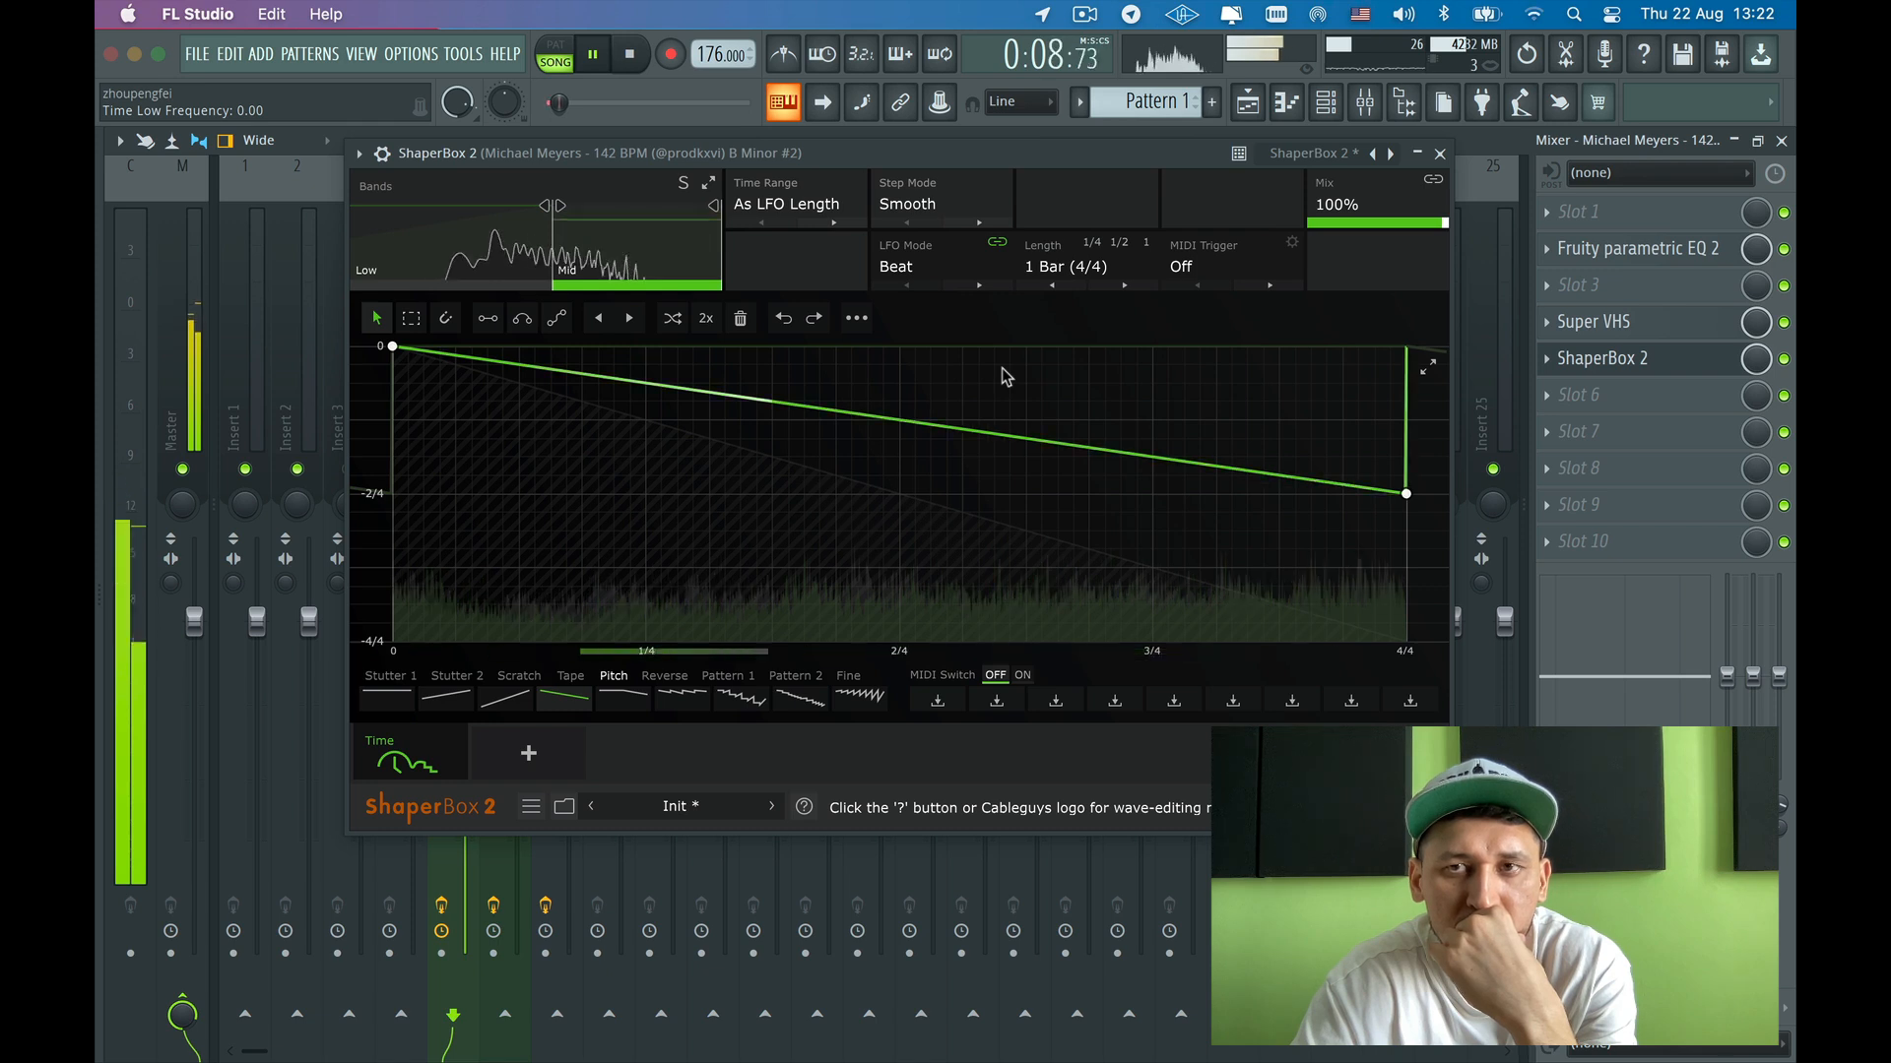
click(1439, 156)
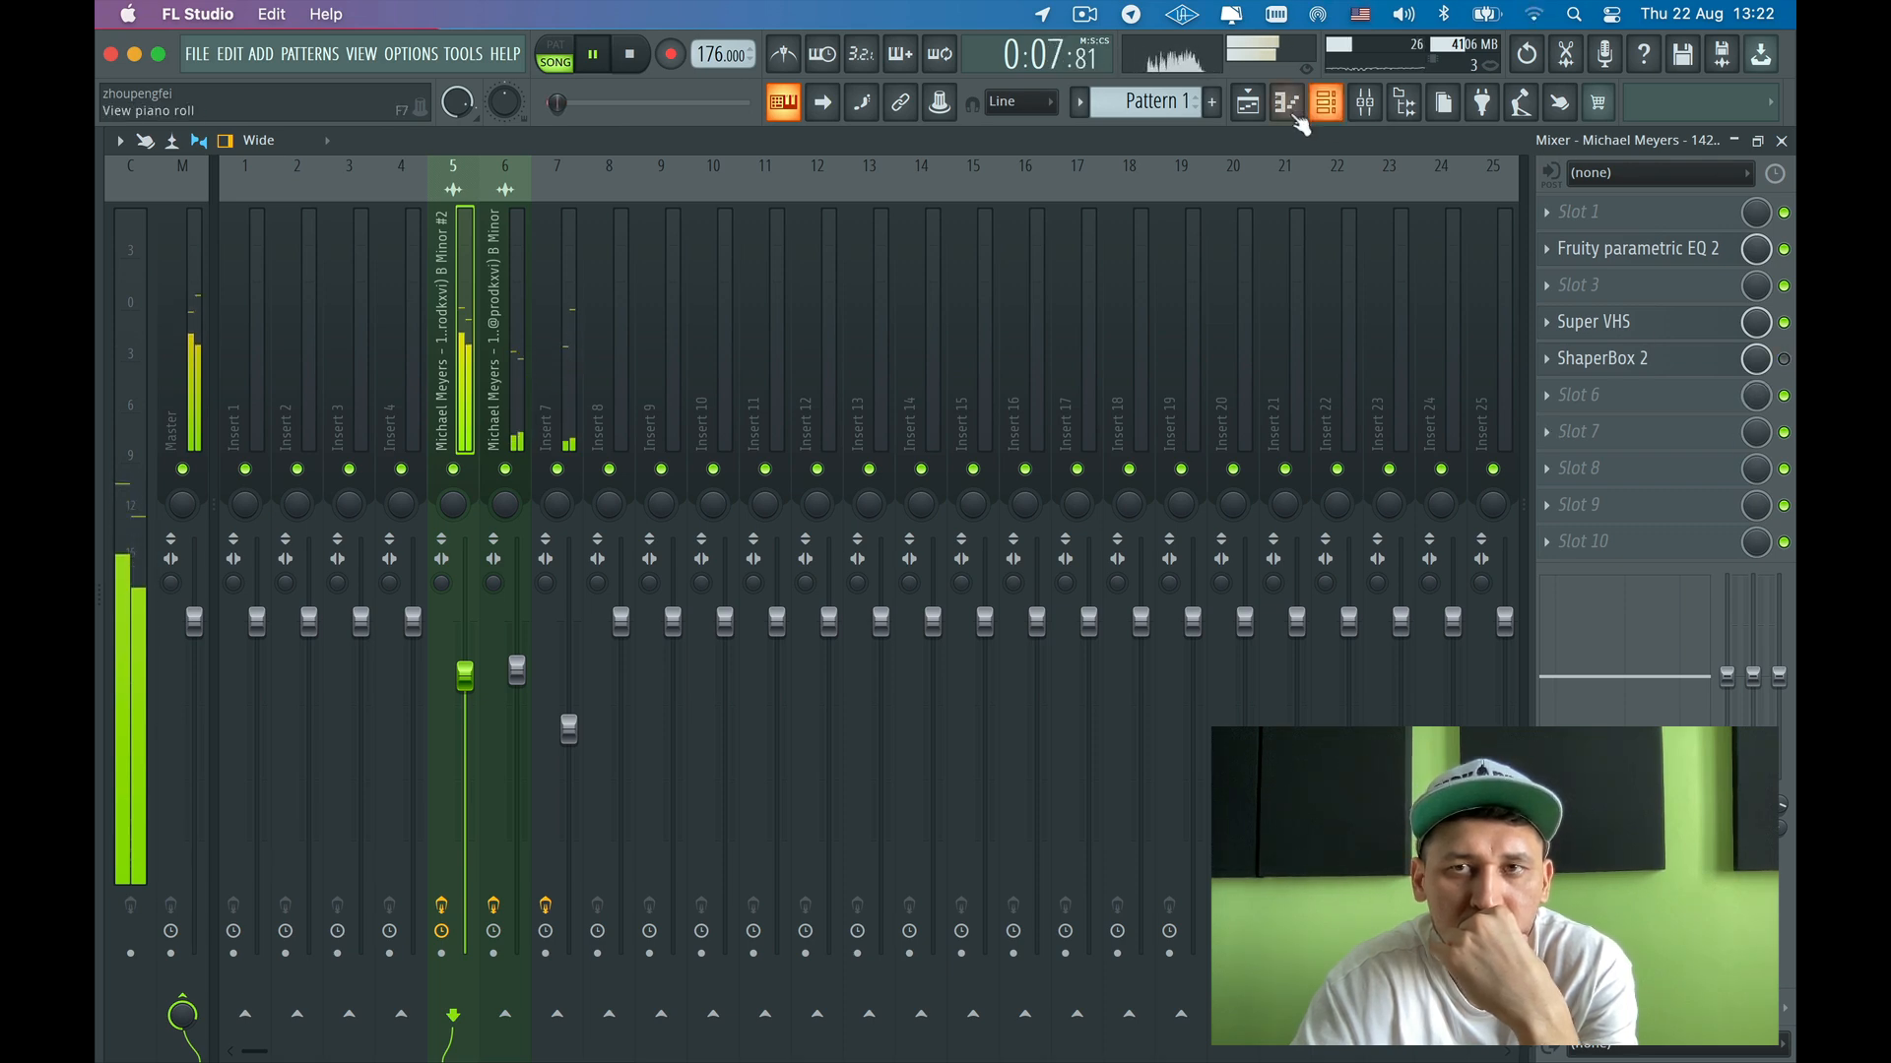
- Unmute track 5 in the playlist and inspect the sampler settings of its clip
click(1253, 105)
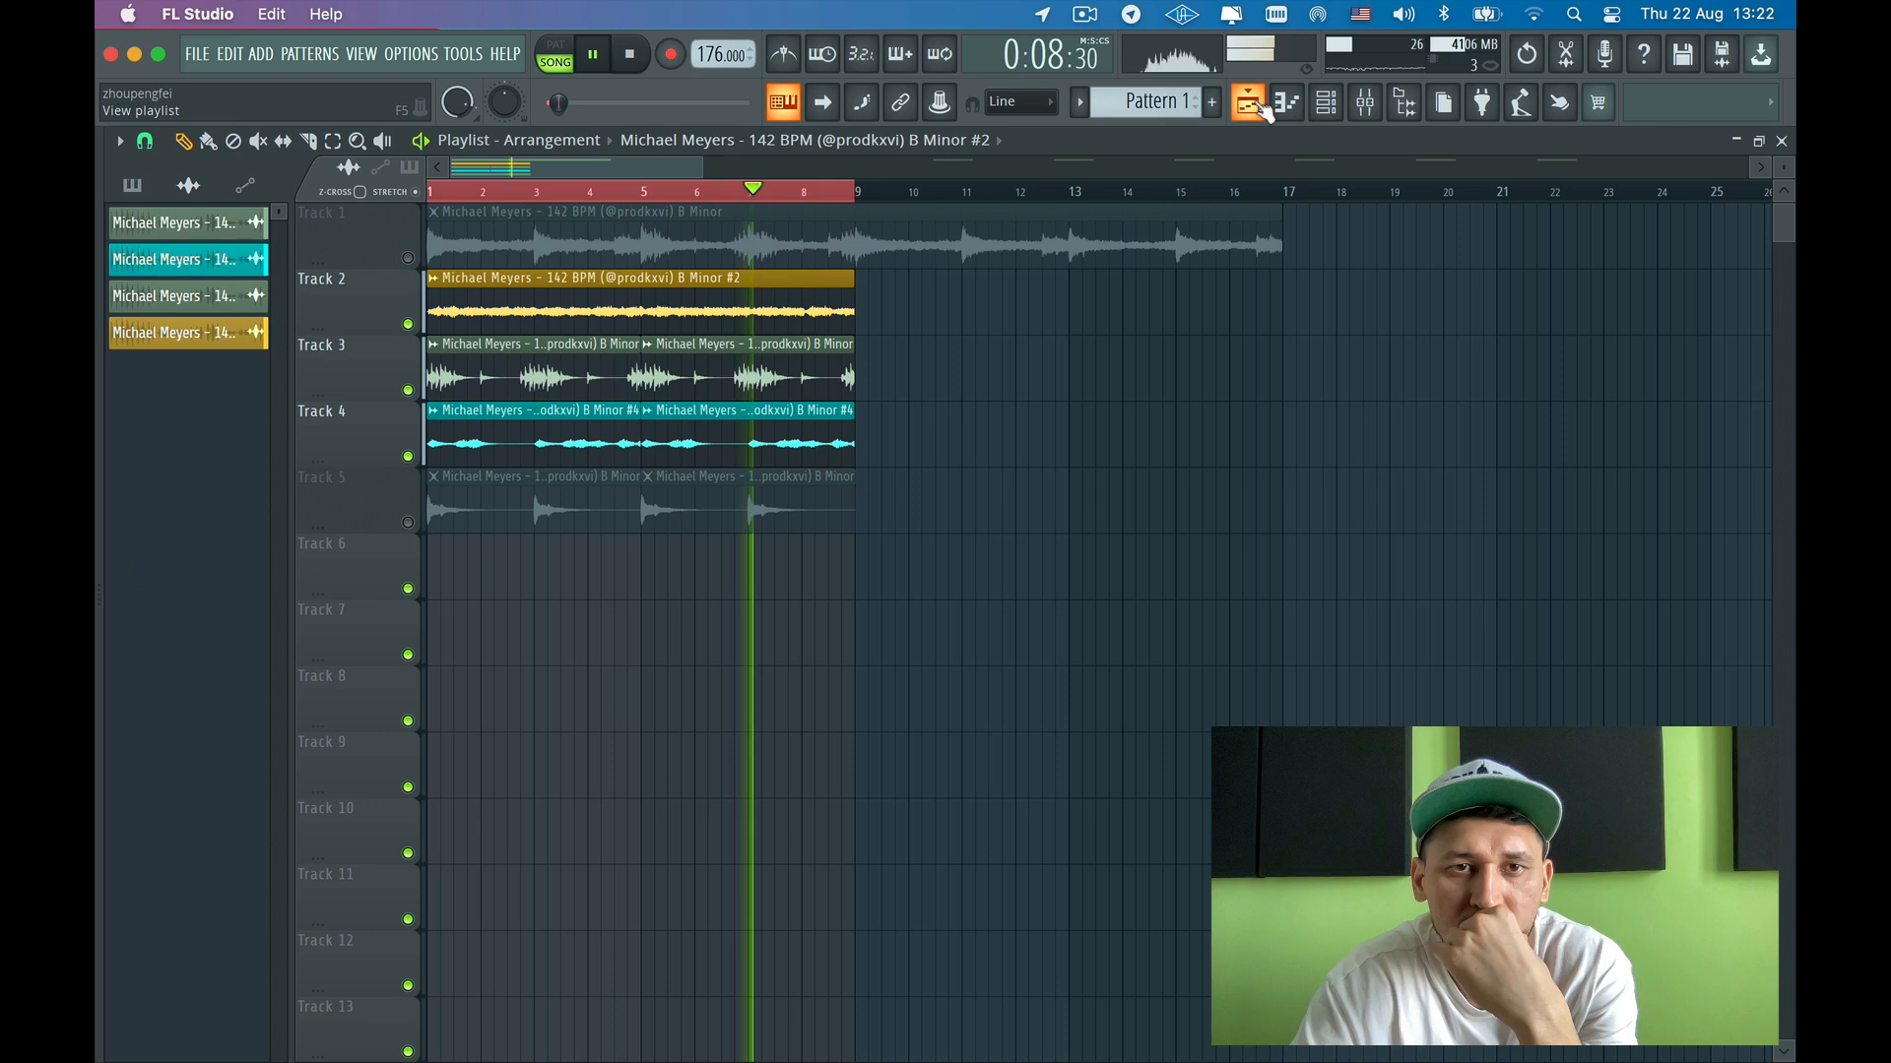
click(408, 523)
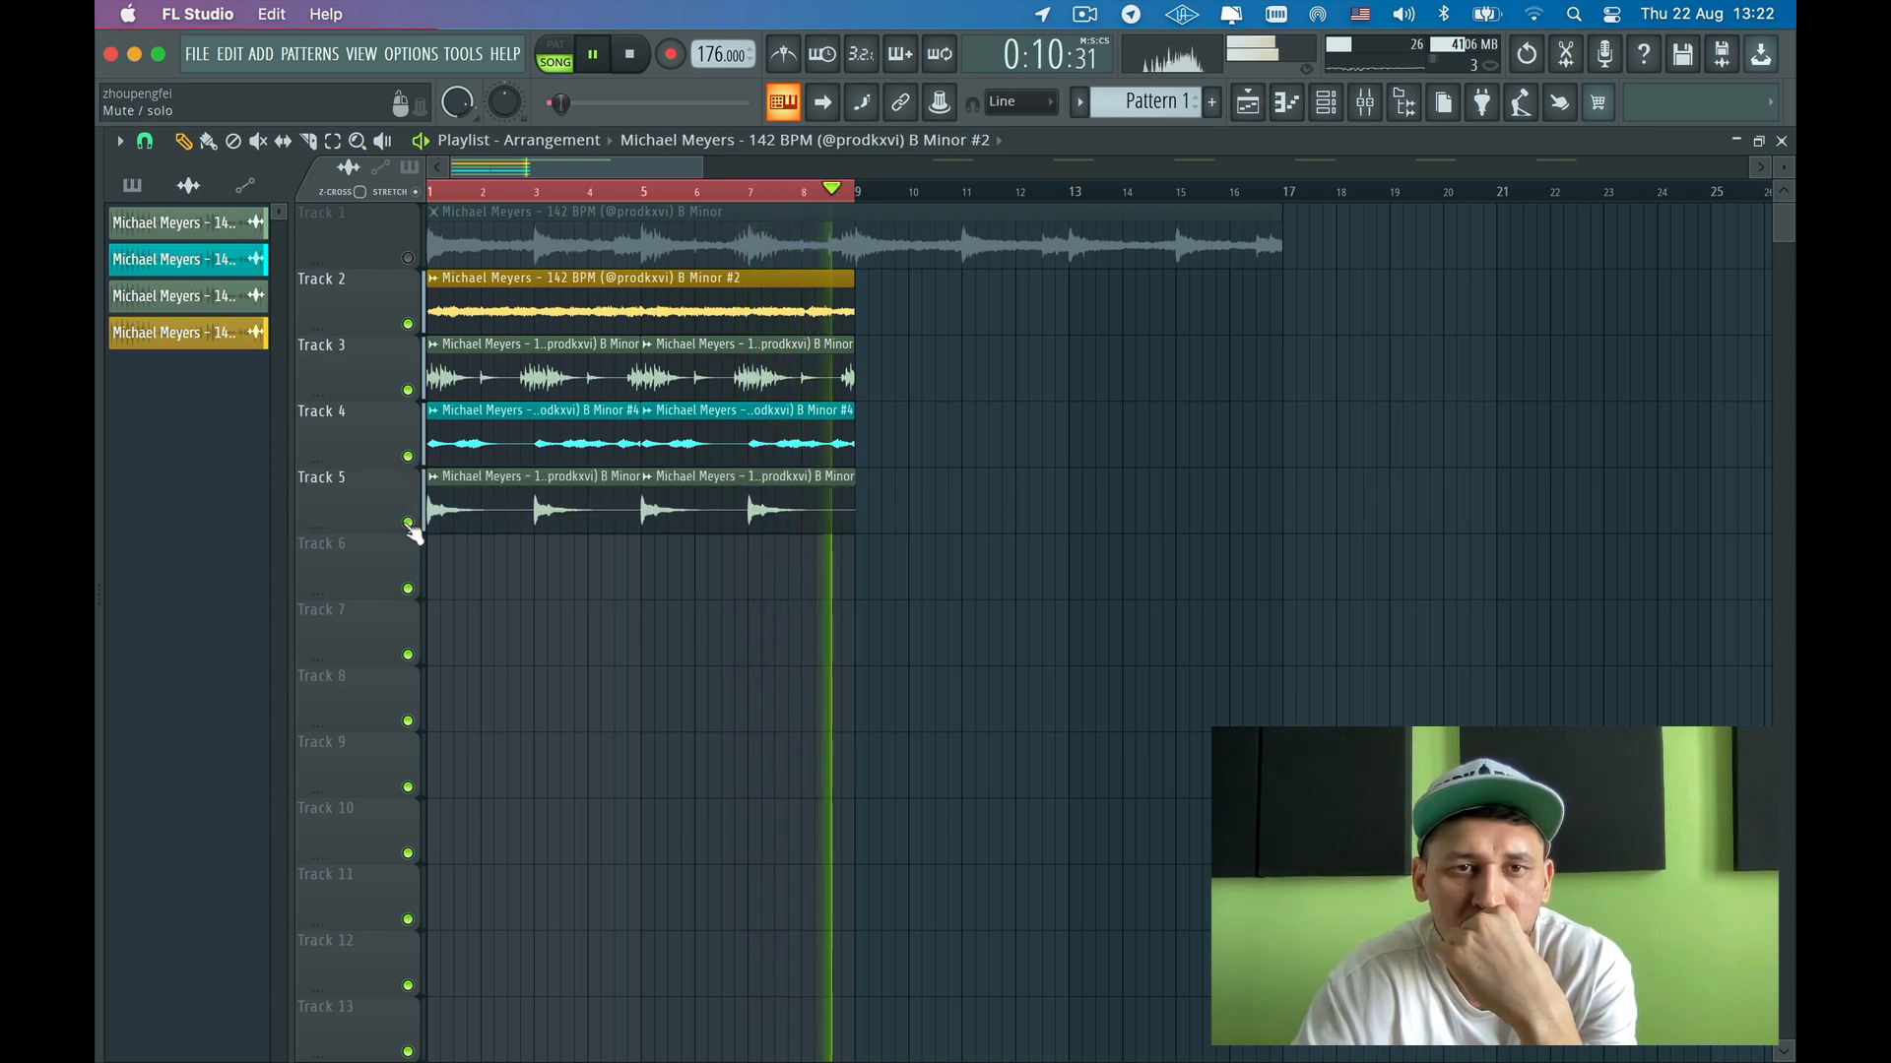
double_click(500, 506)
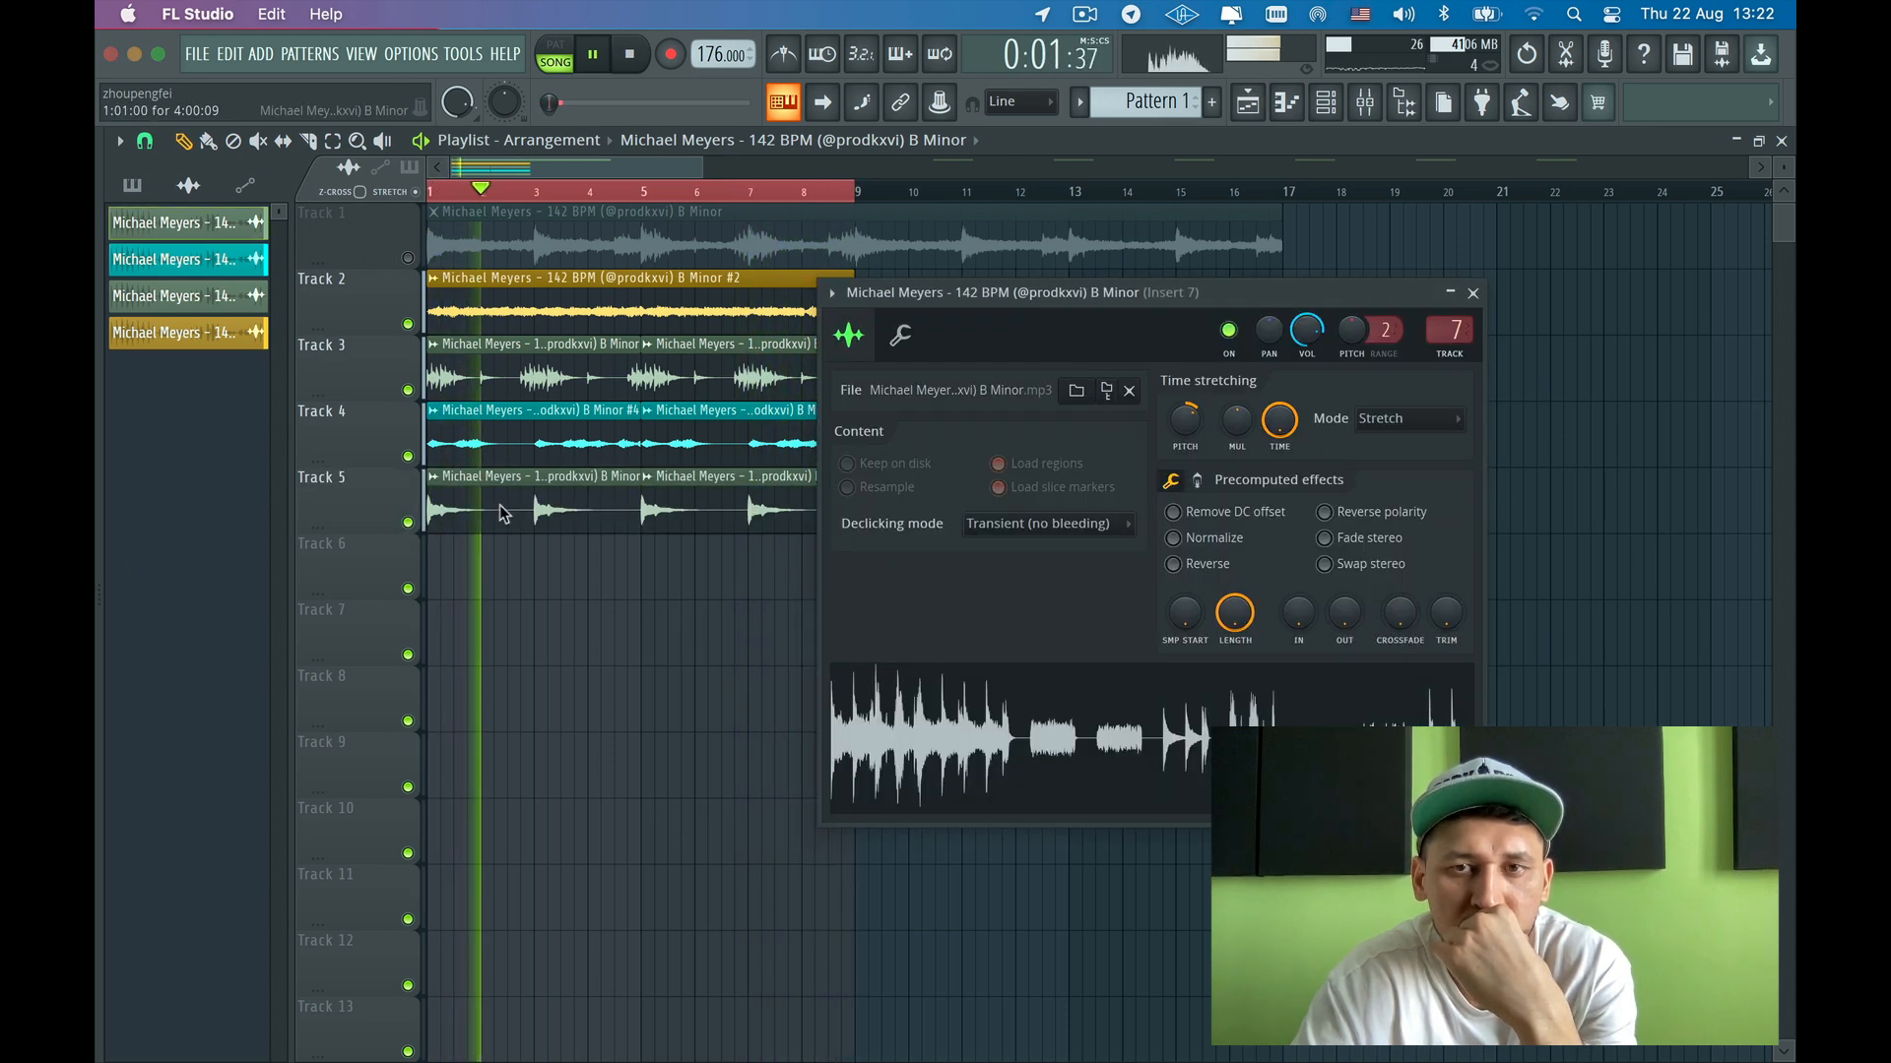
click(1473, 294)
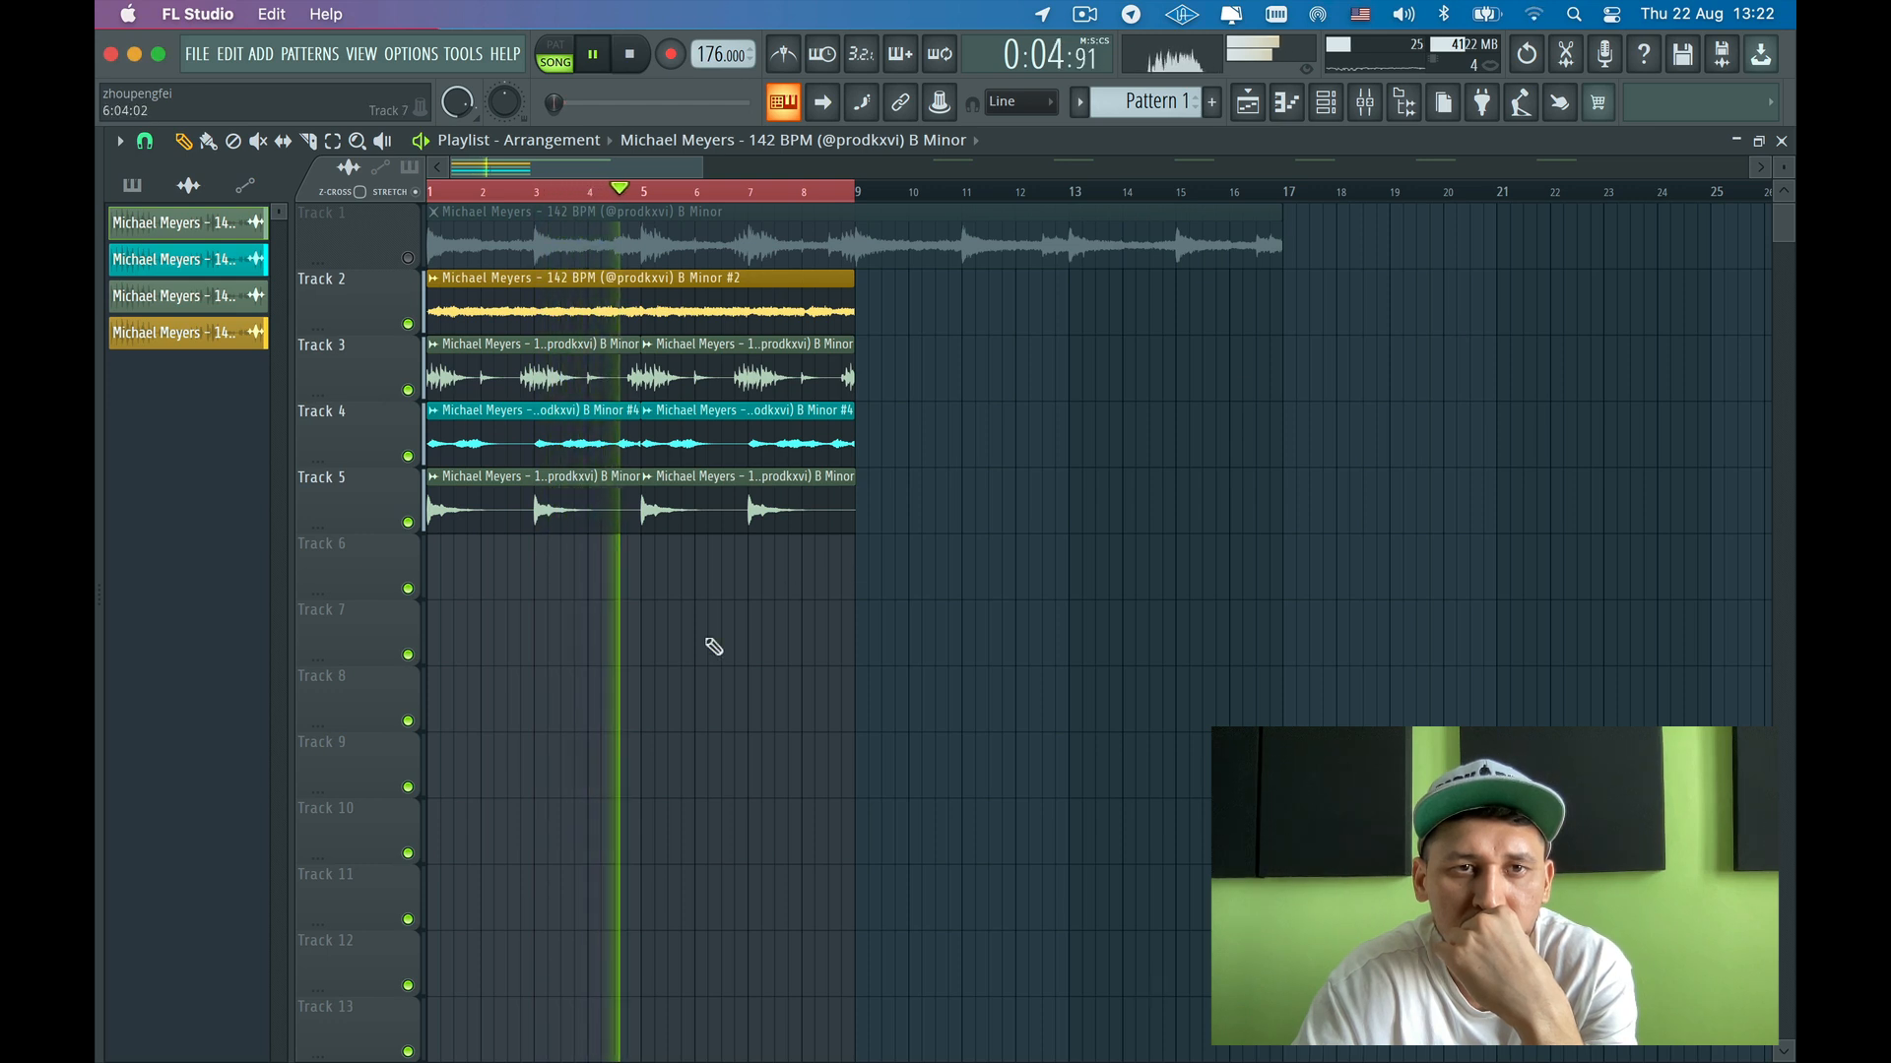
- Solo playlist tracks 2 and 1 in turn, then delete the full loop clip from track 1 and restart playback
right_click(409, 324)
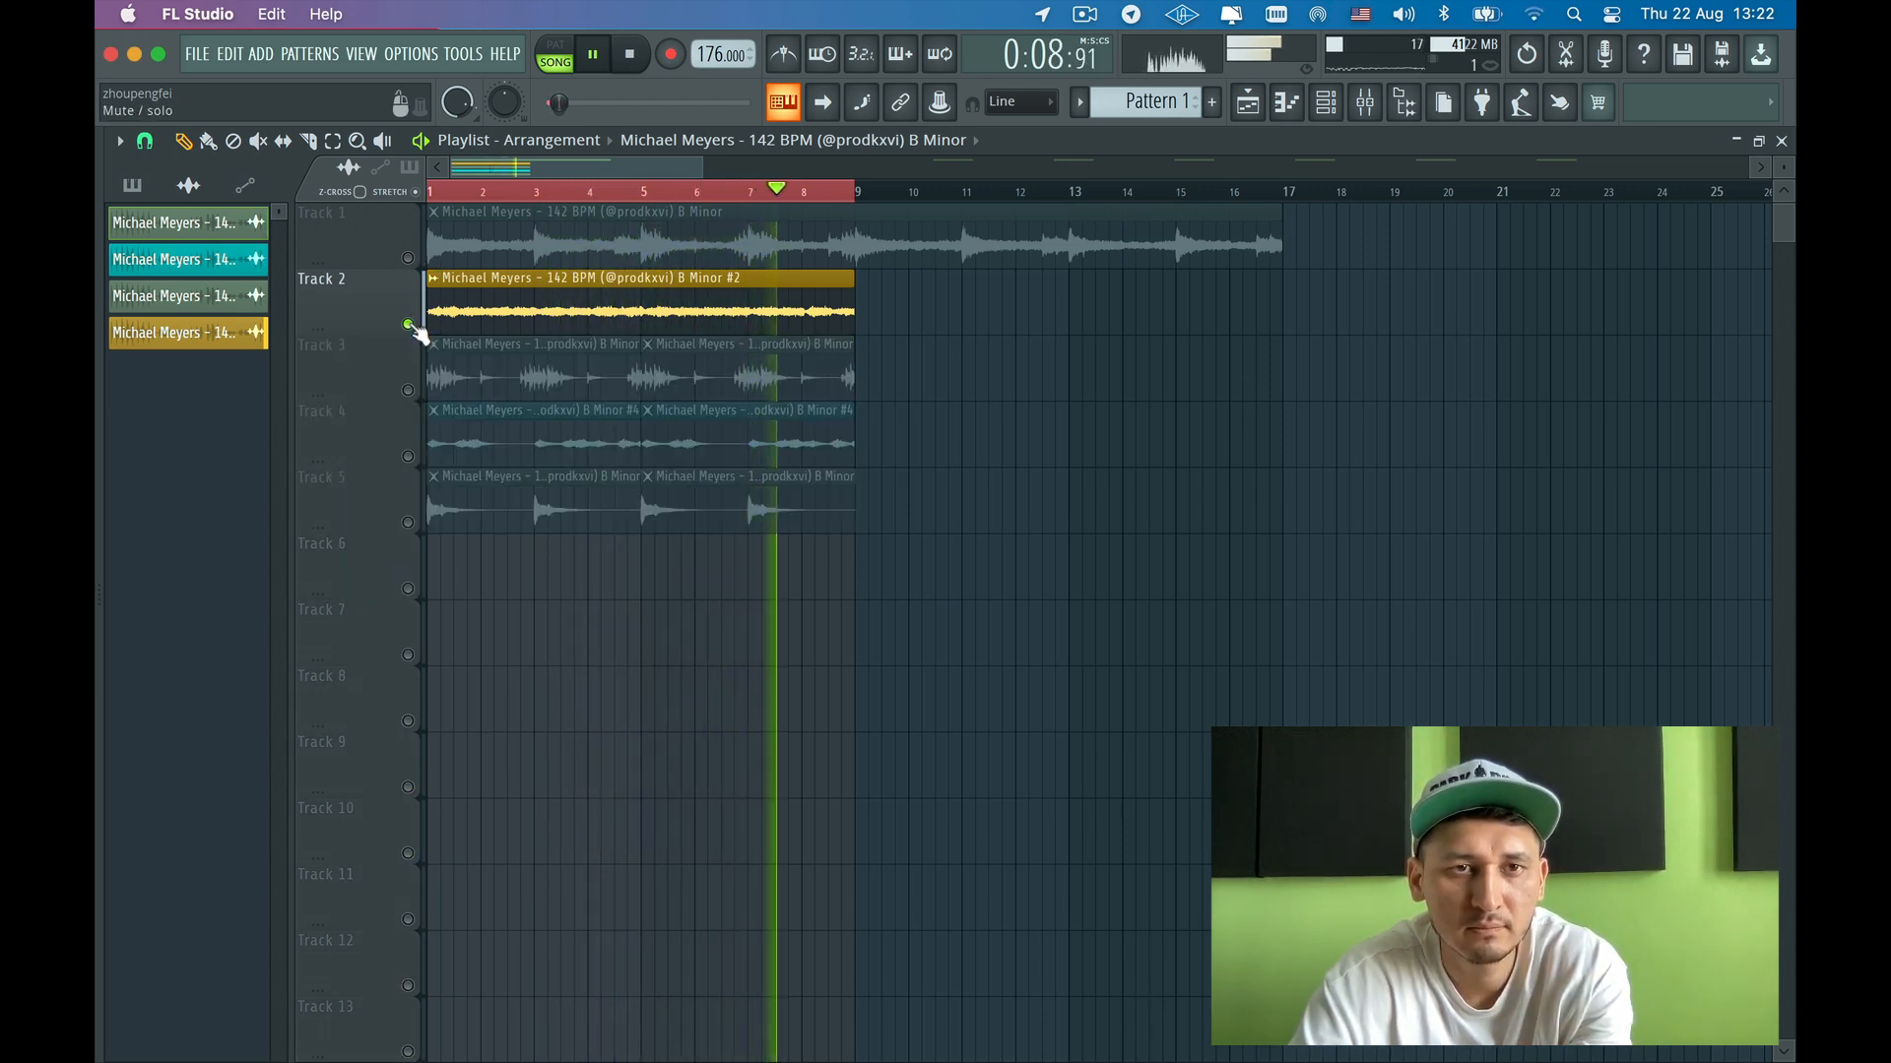
right_click(409, 259)
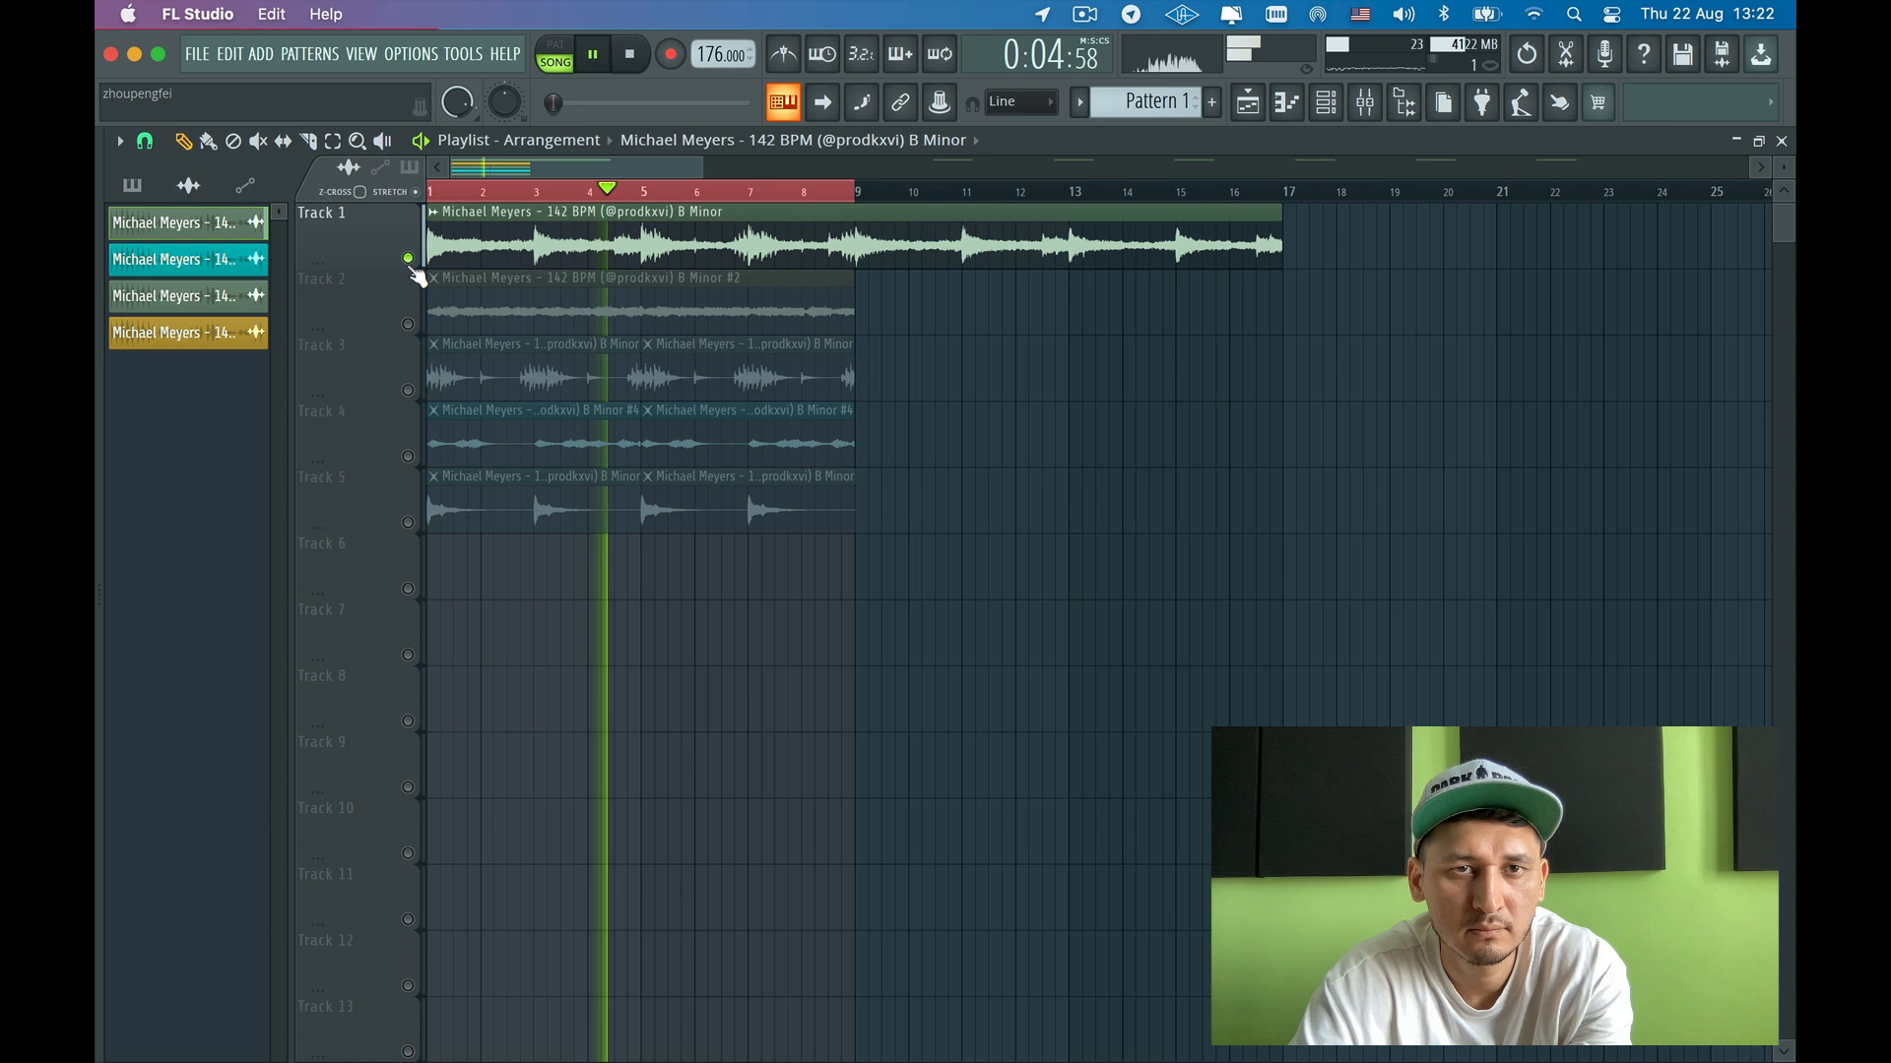
right_click(527, 264)
key(space)
key(space)
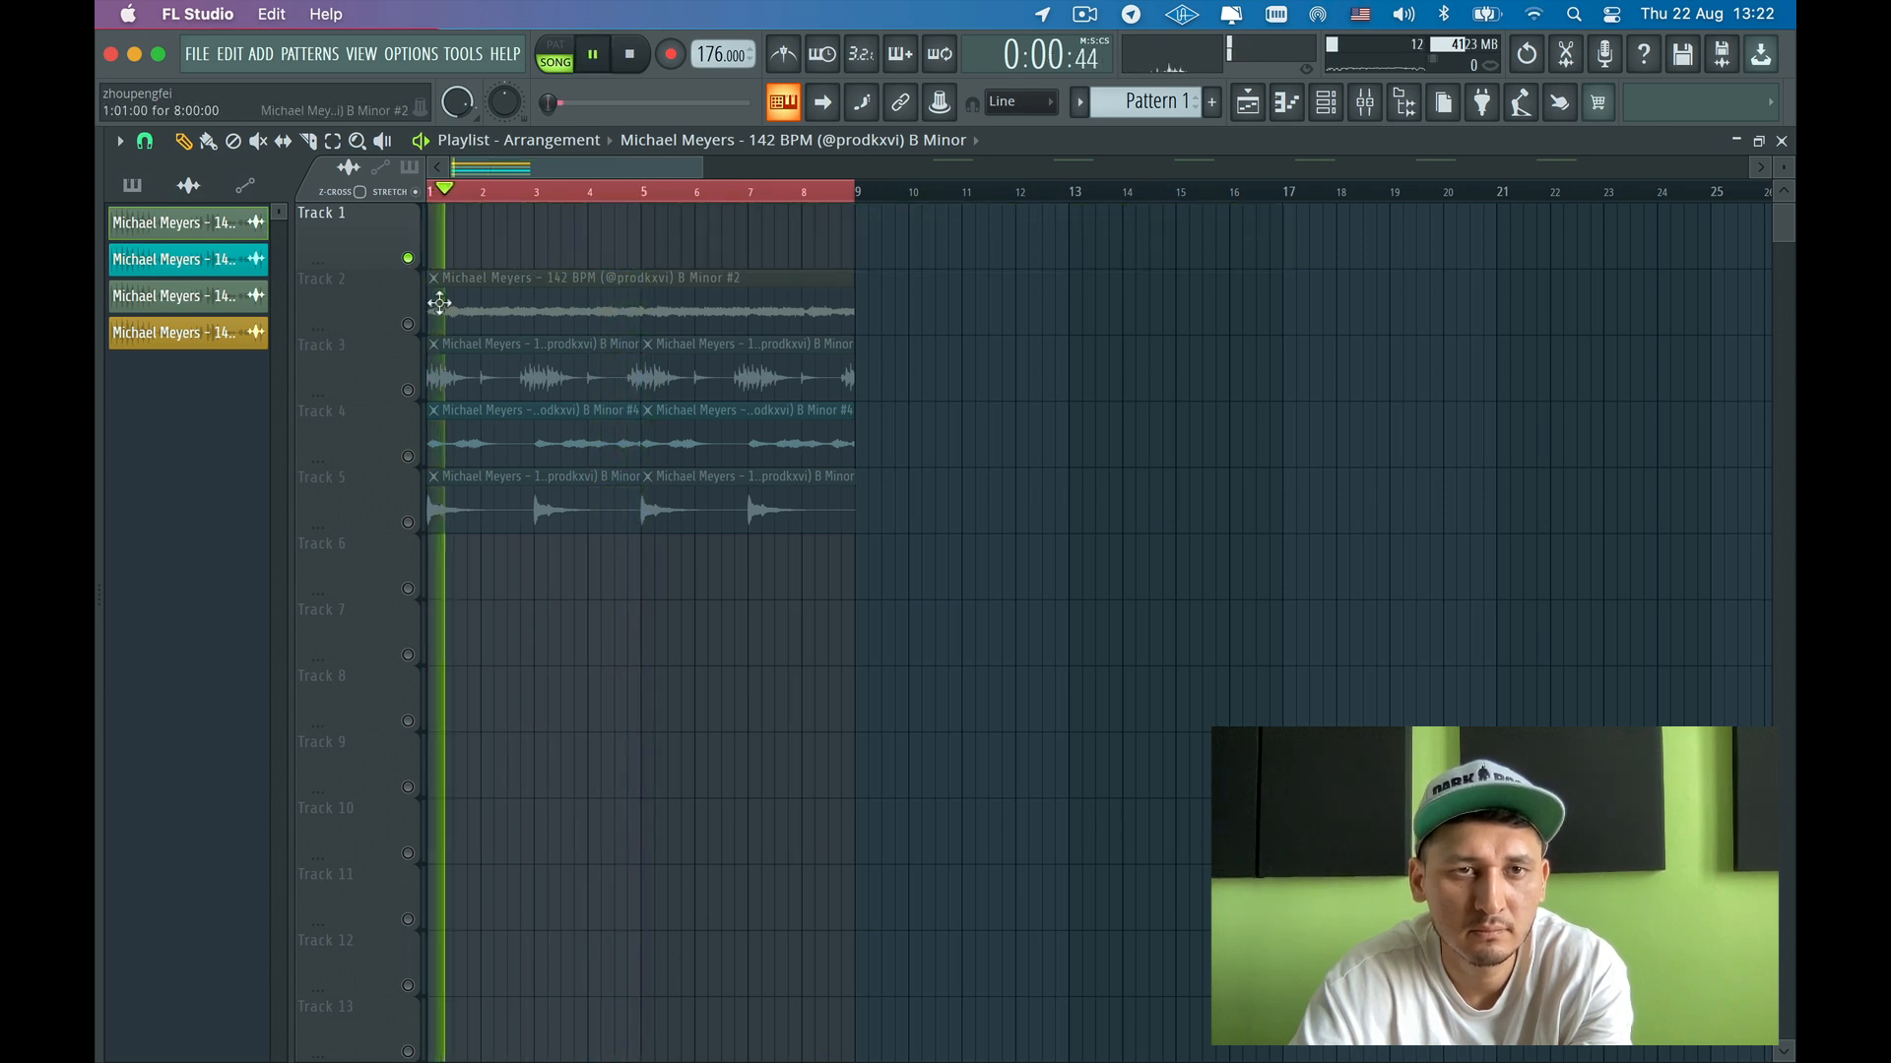
- Unmute playlist tracks 2, 3 and 4 one by one, then mute track 2 to hear the other stems
click(409, 326)
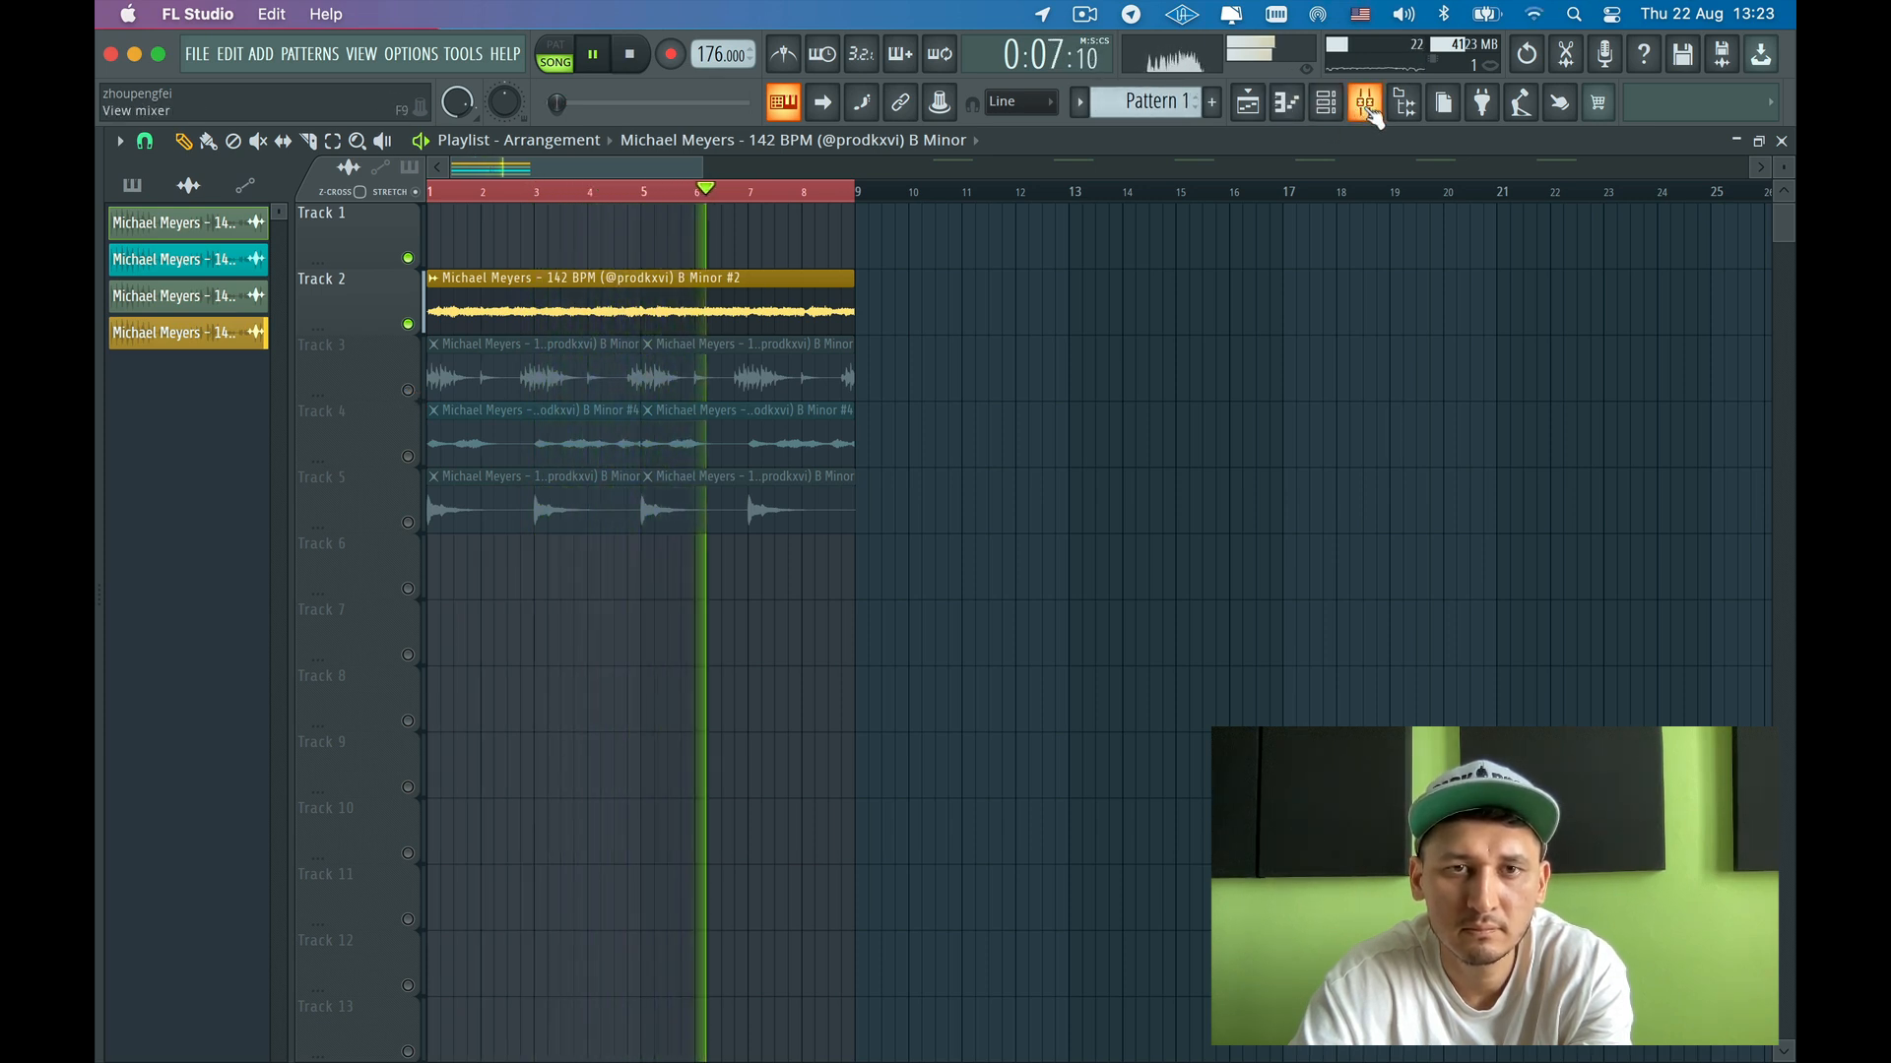
click(407, 390)
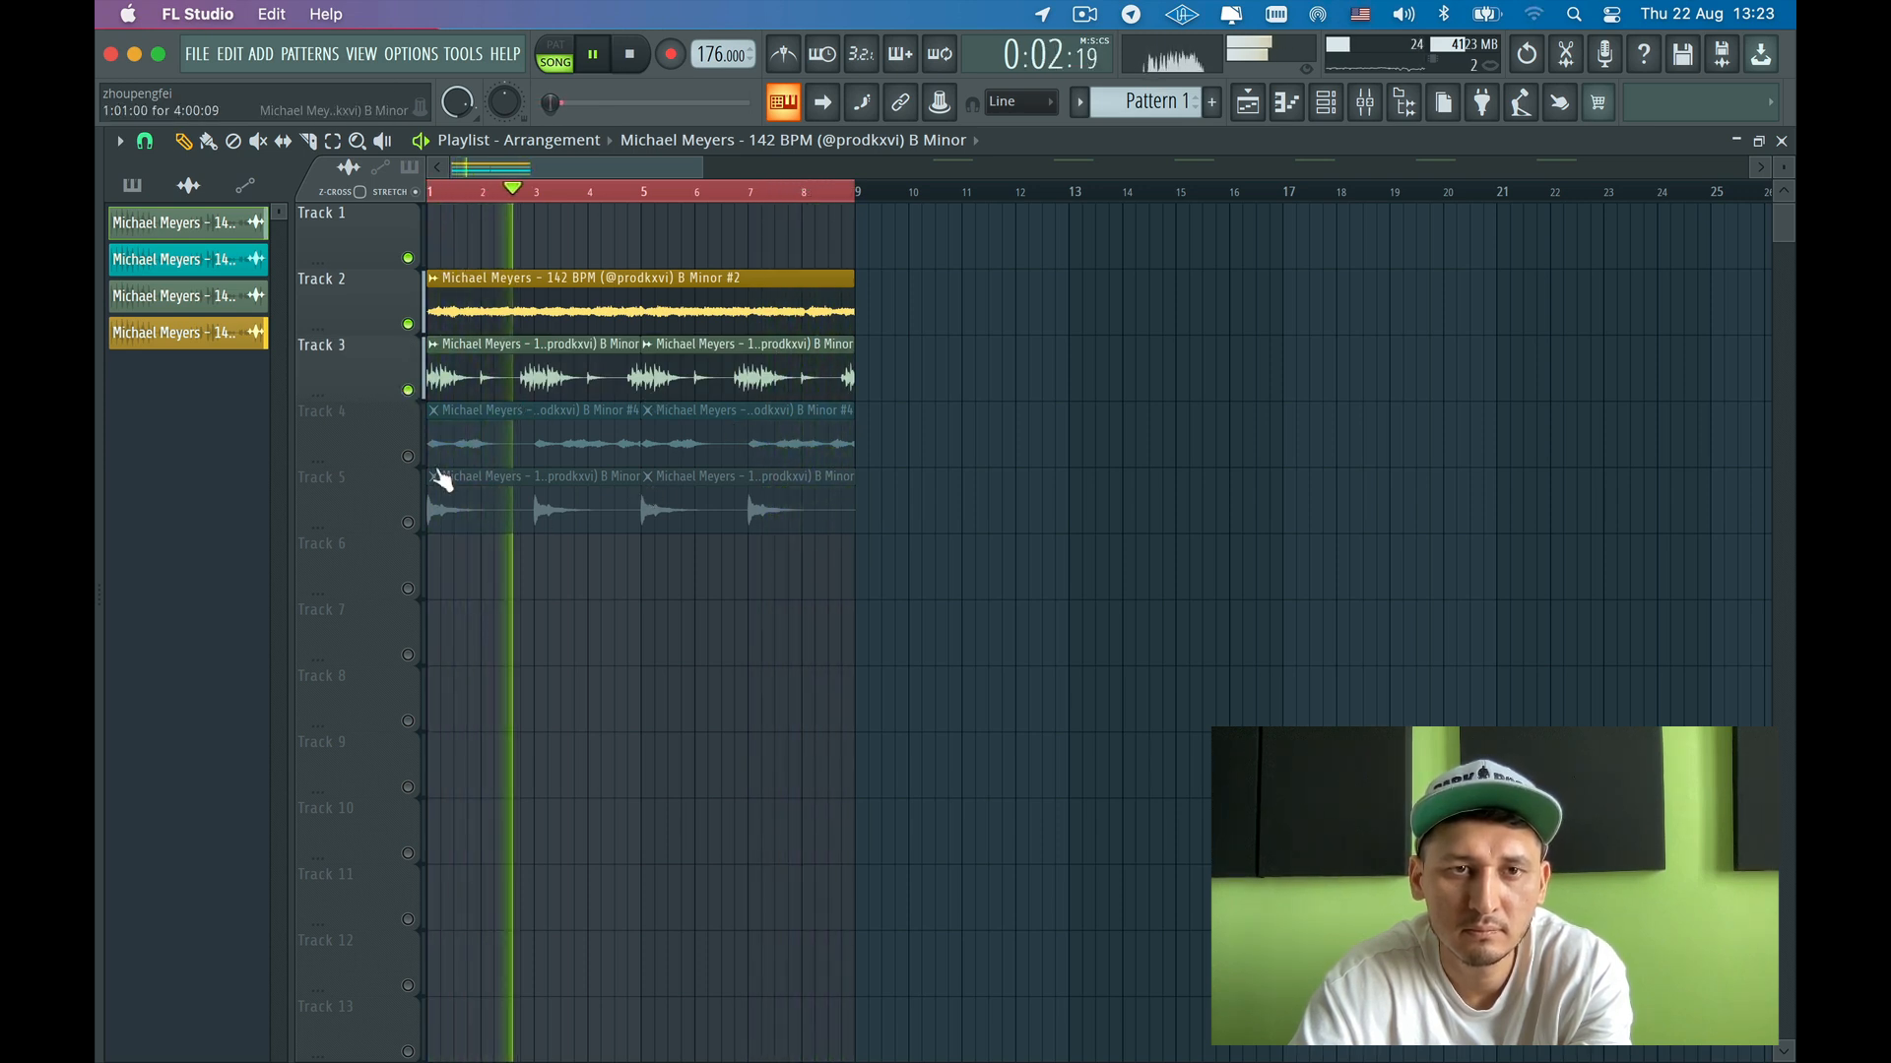
click(408, 456)
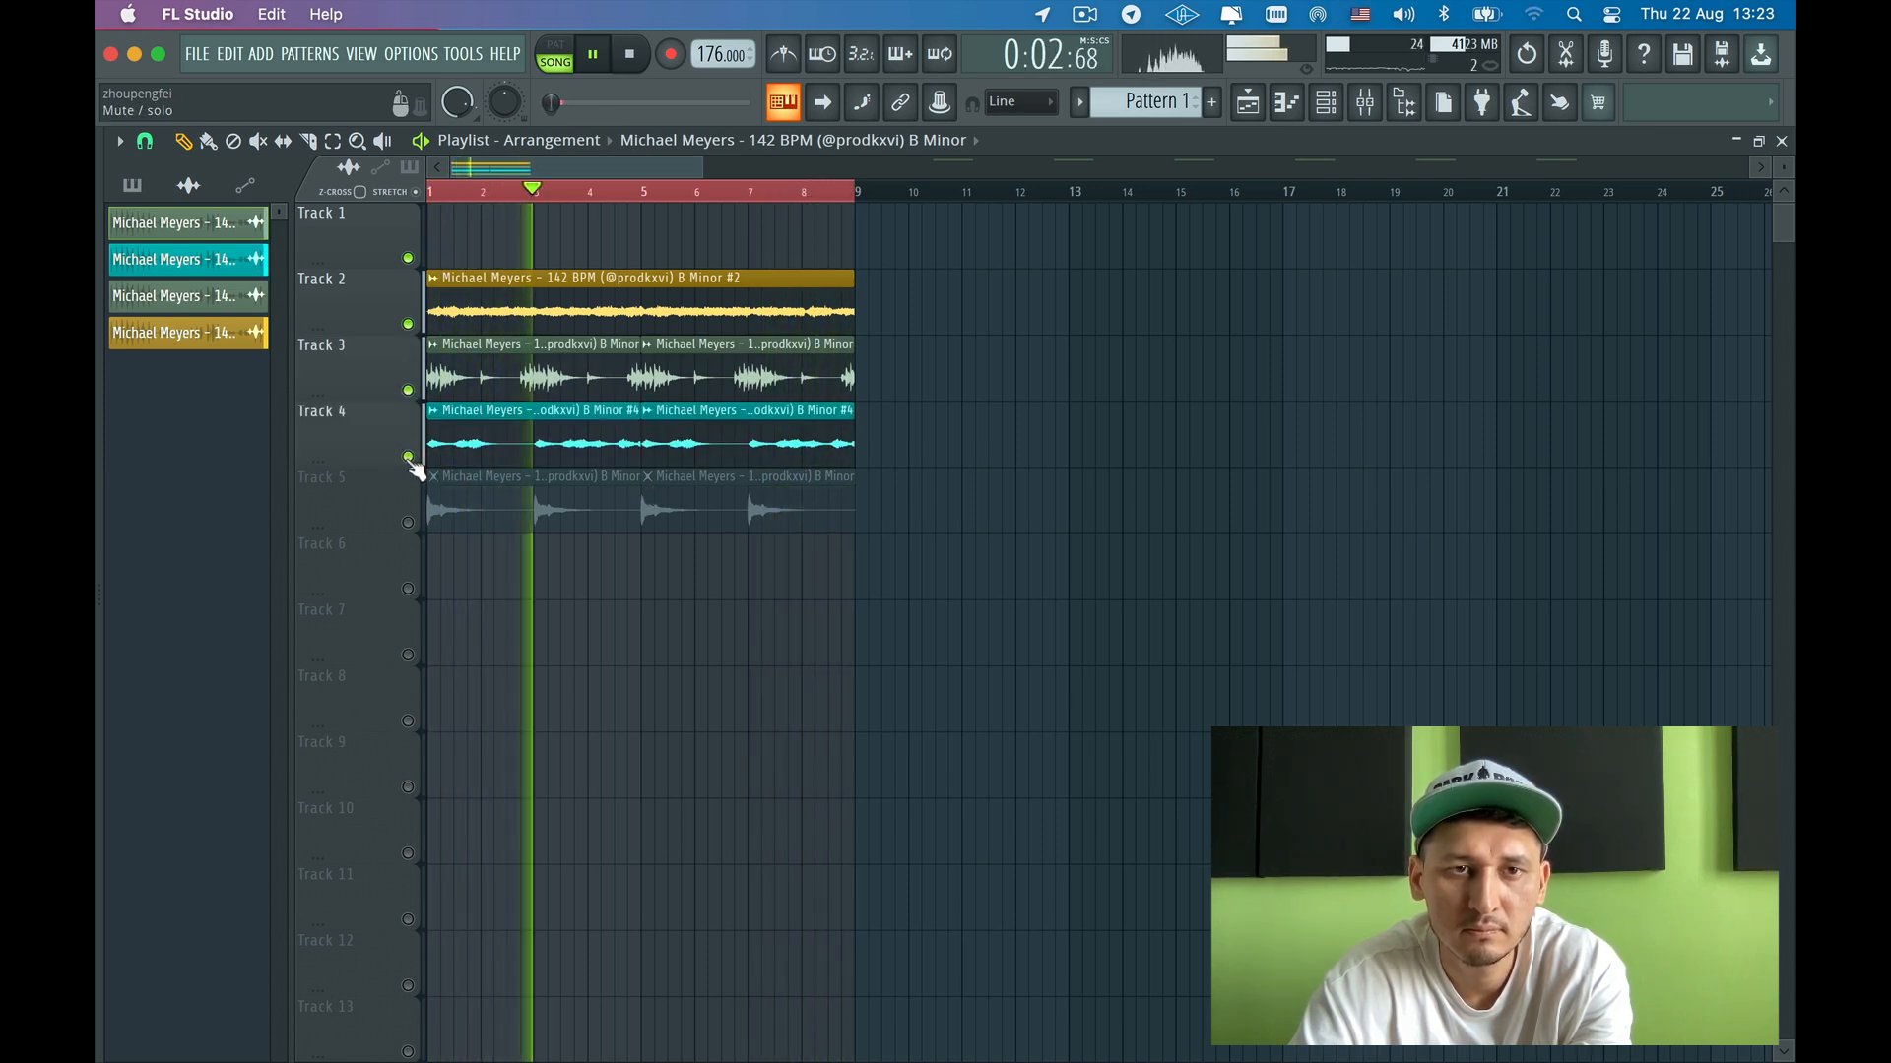
click(408, 324)
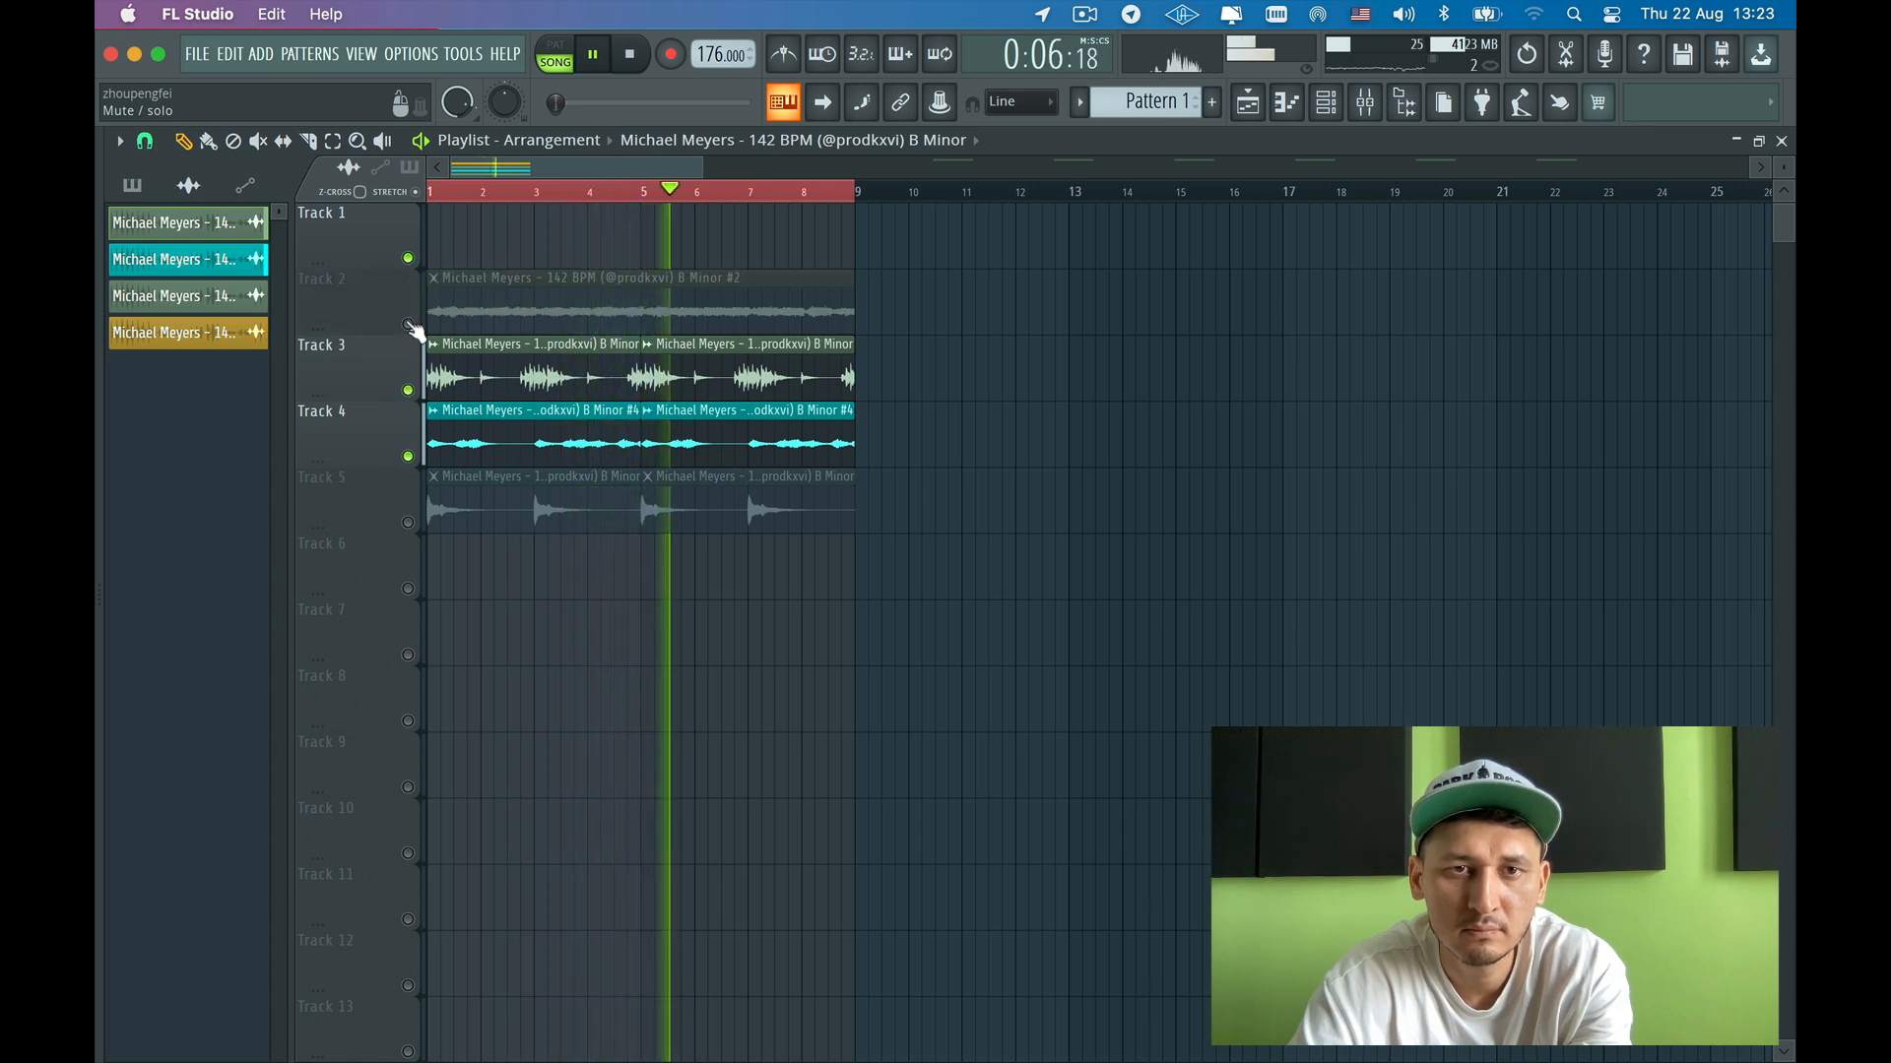
- Inspect the sample and cut group settings of the track 4 clip
double_click(794, 459)
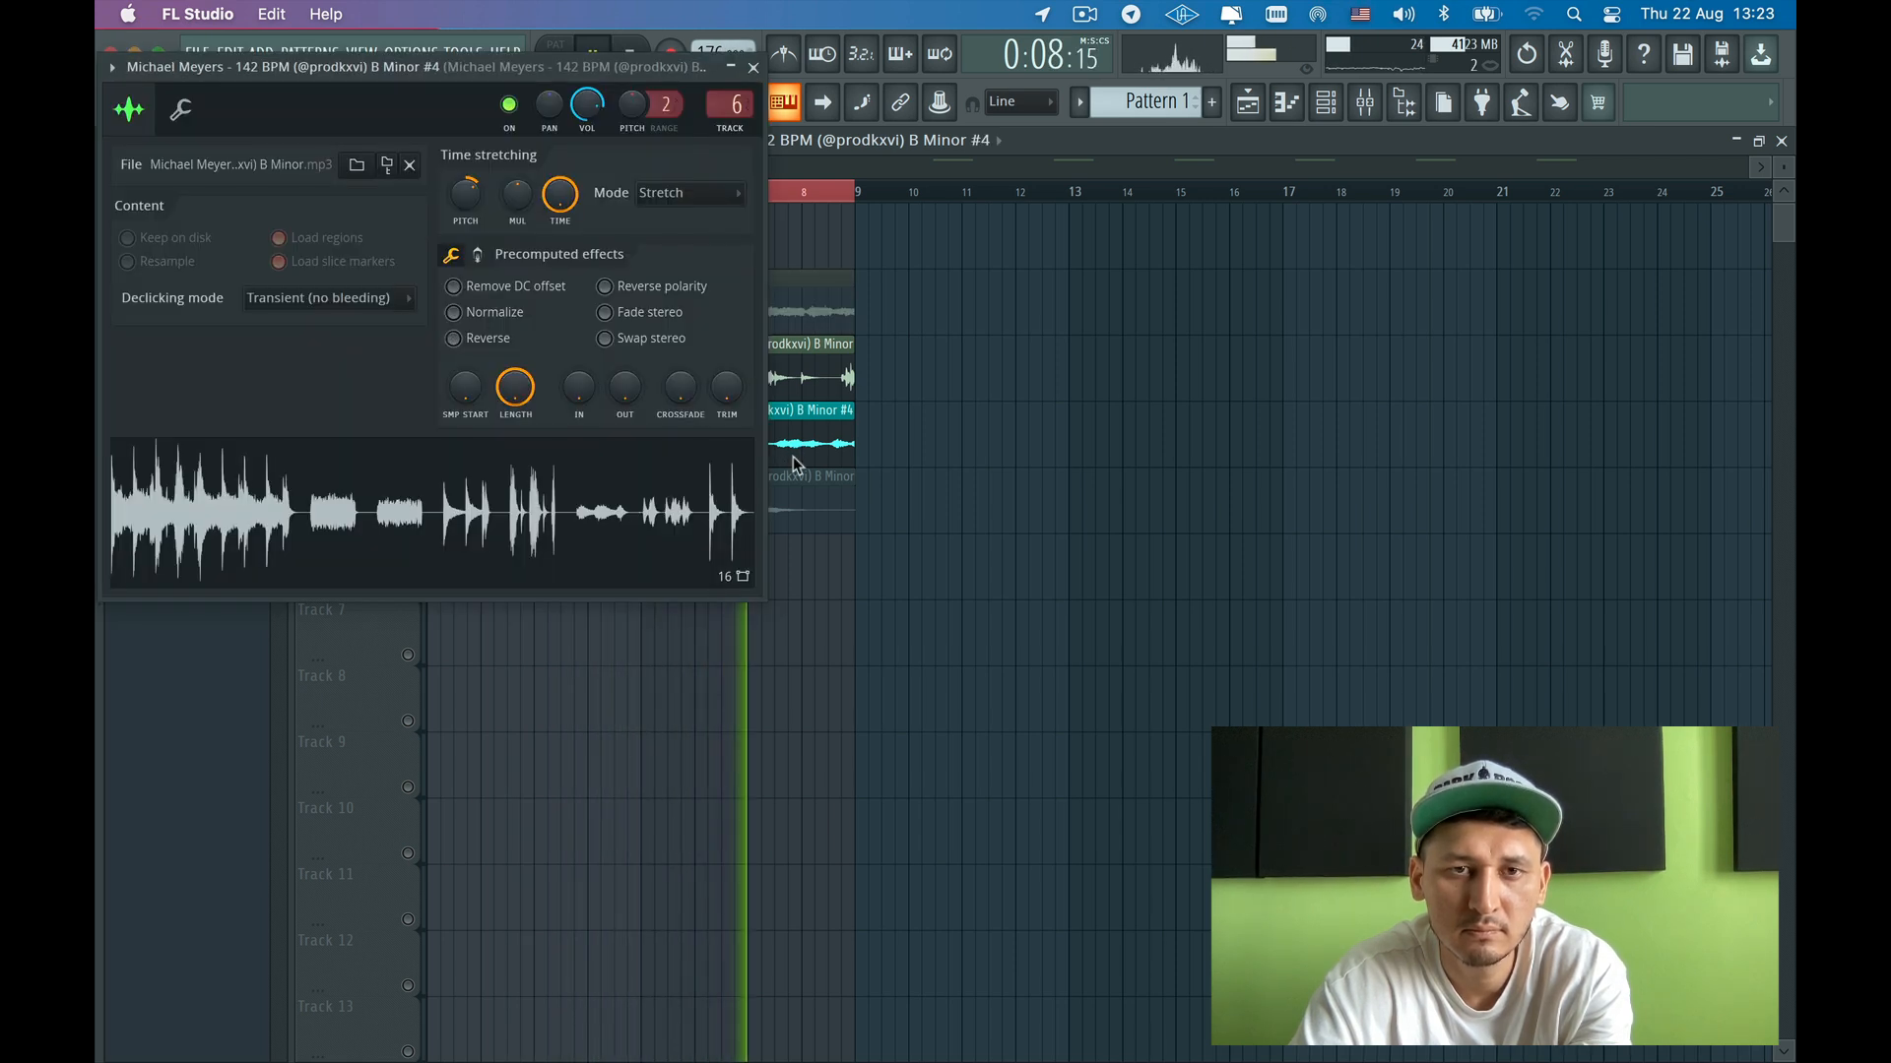
drag(438, 67, 939, 119)
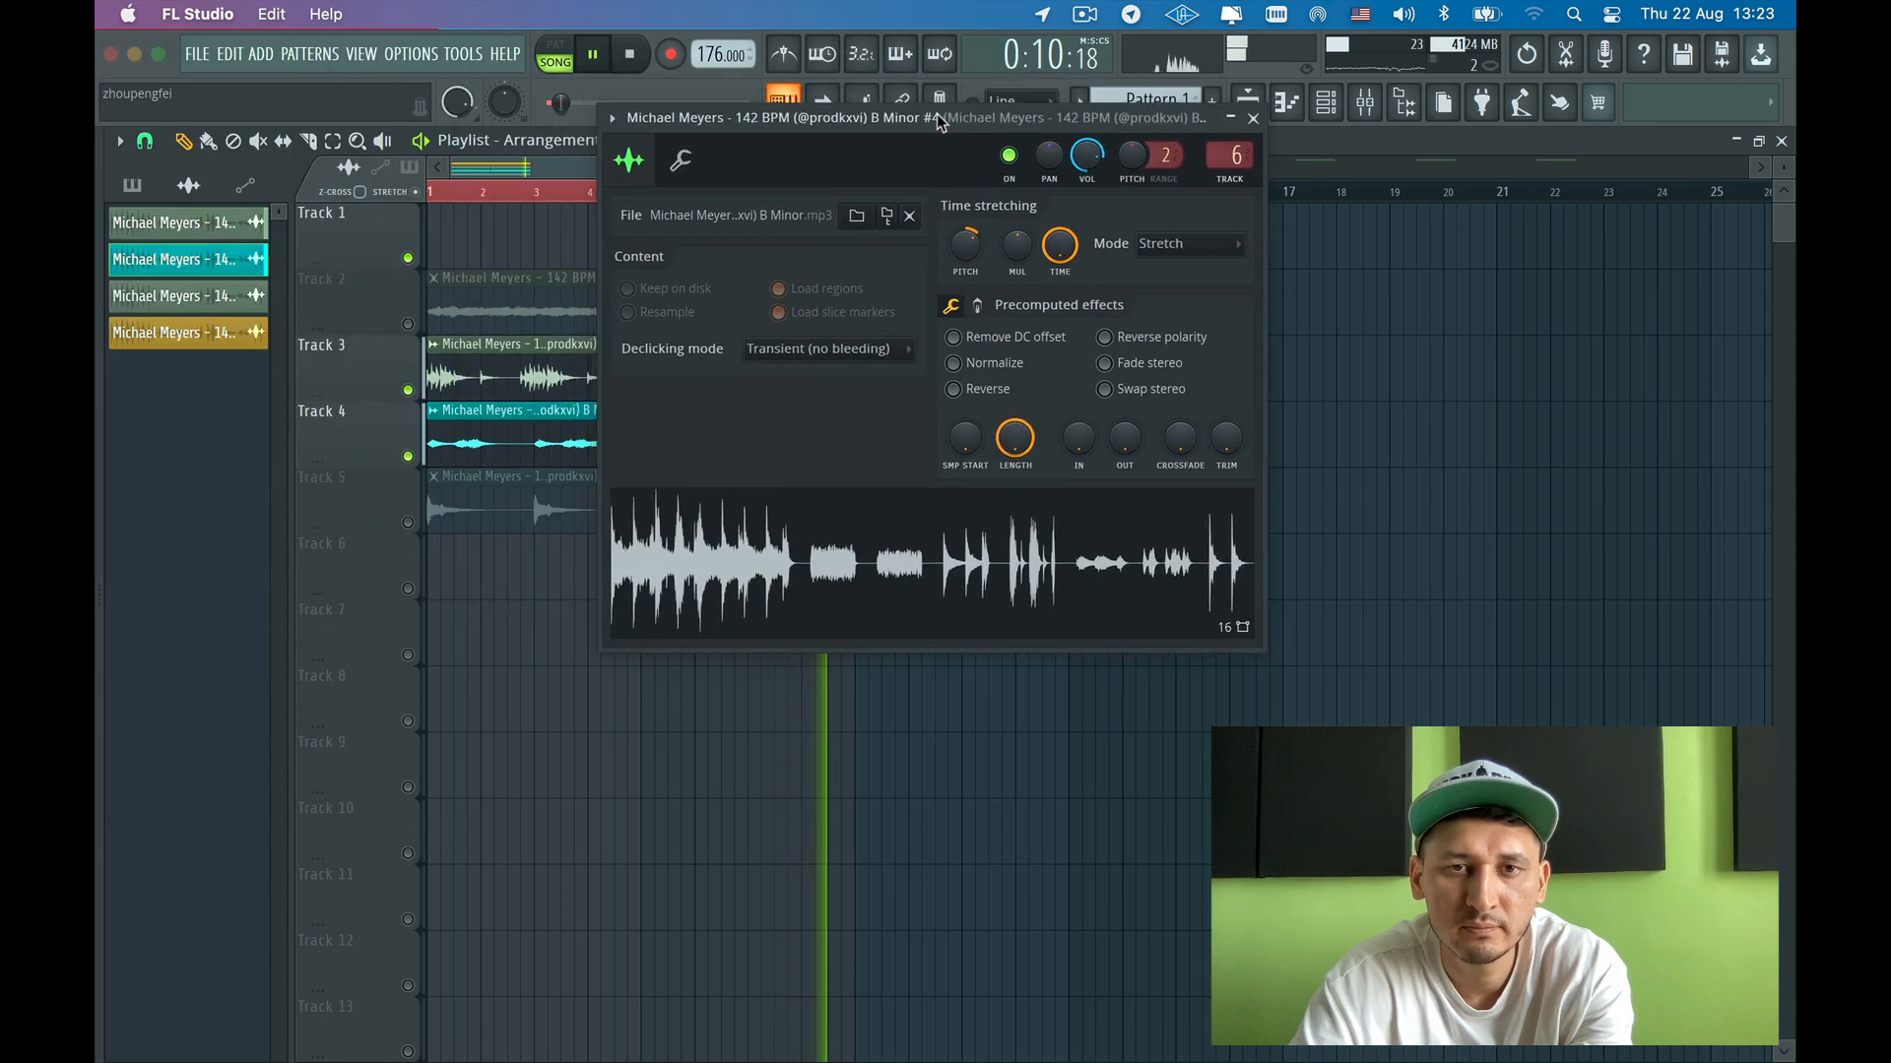
click(681, 158)
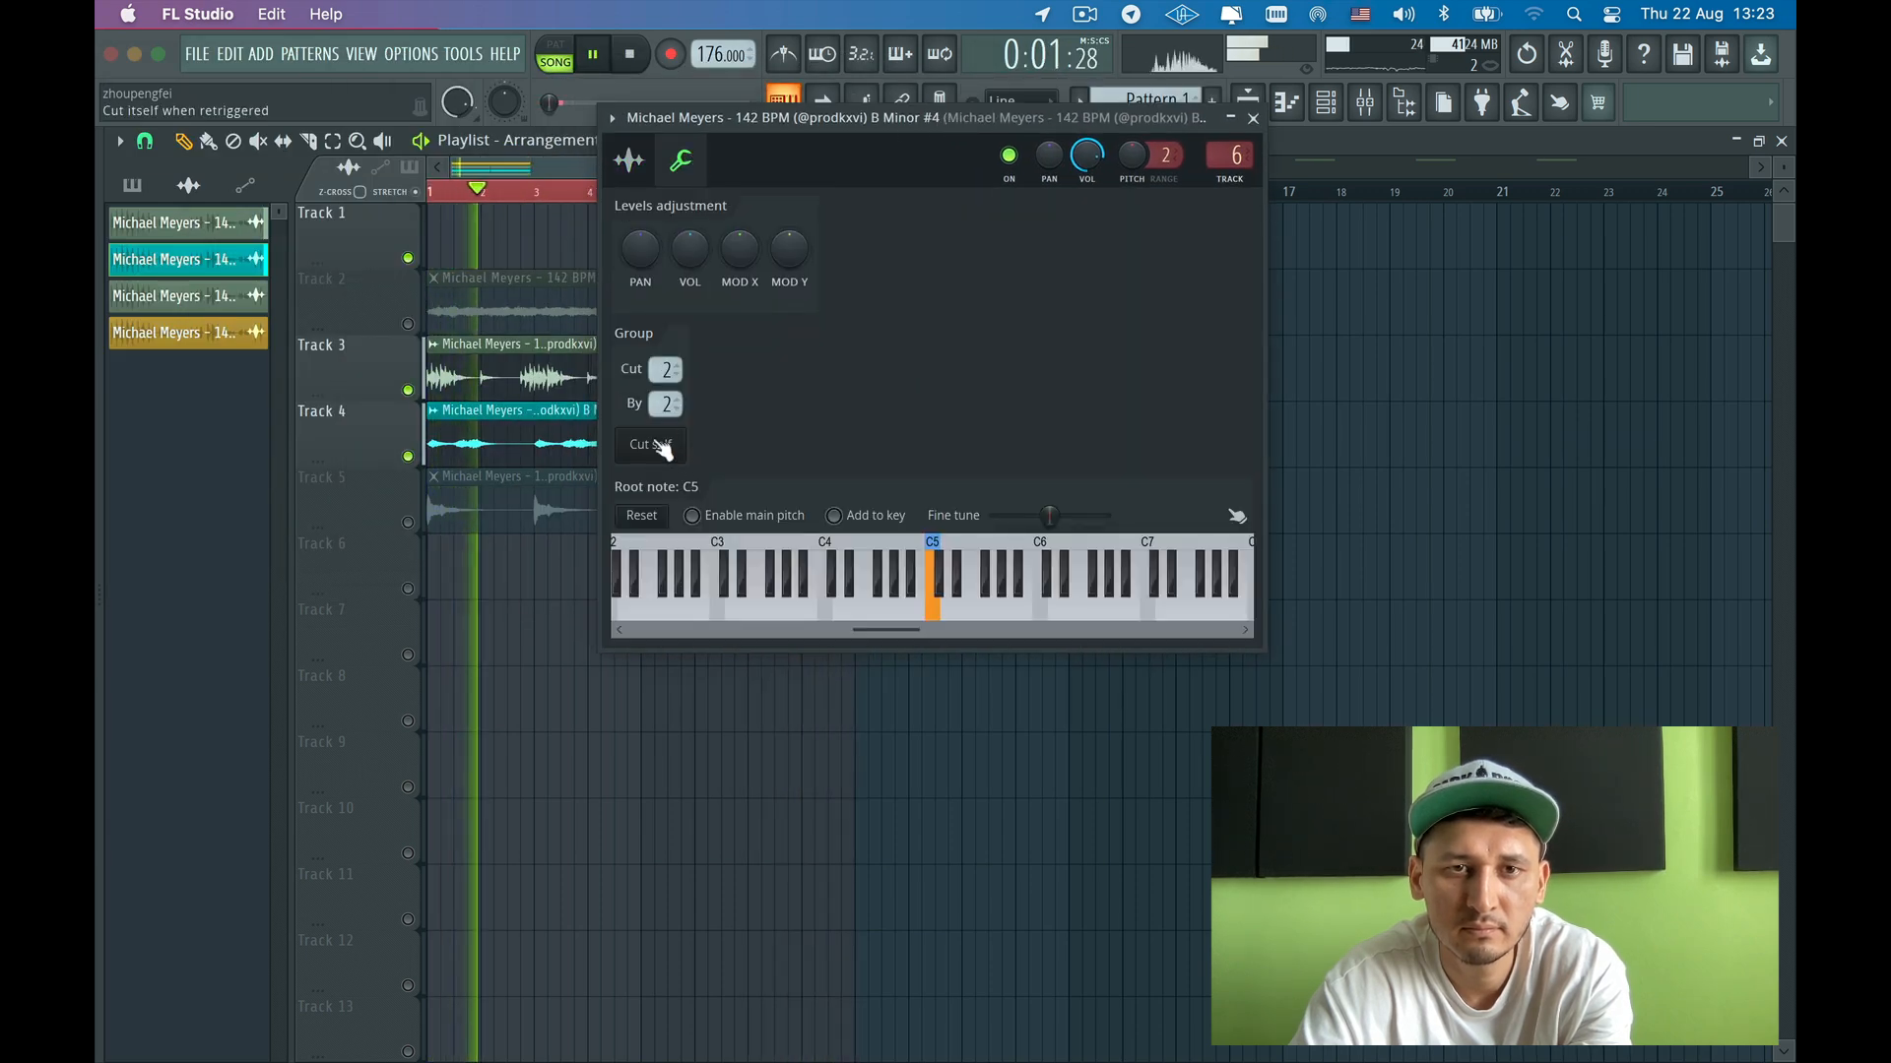
click(630, 161)
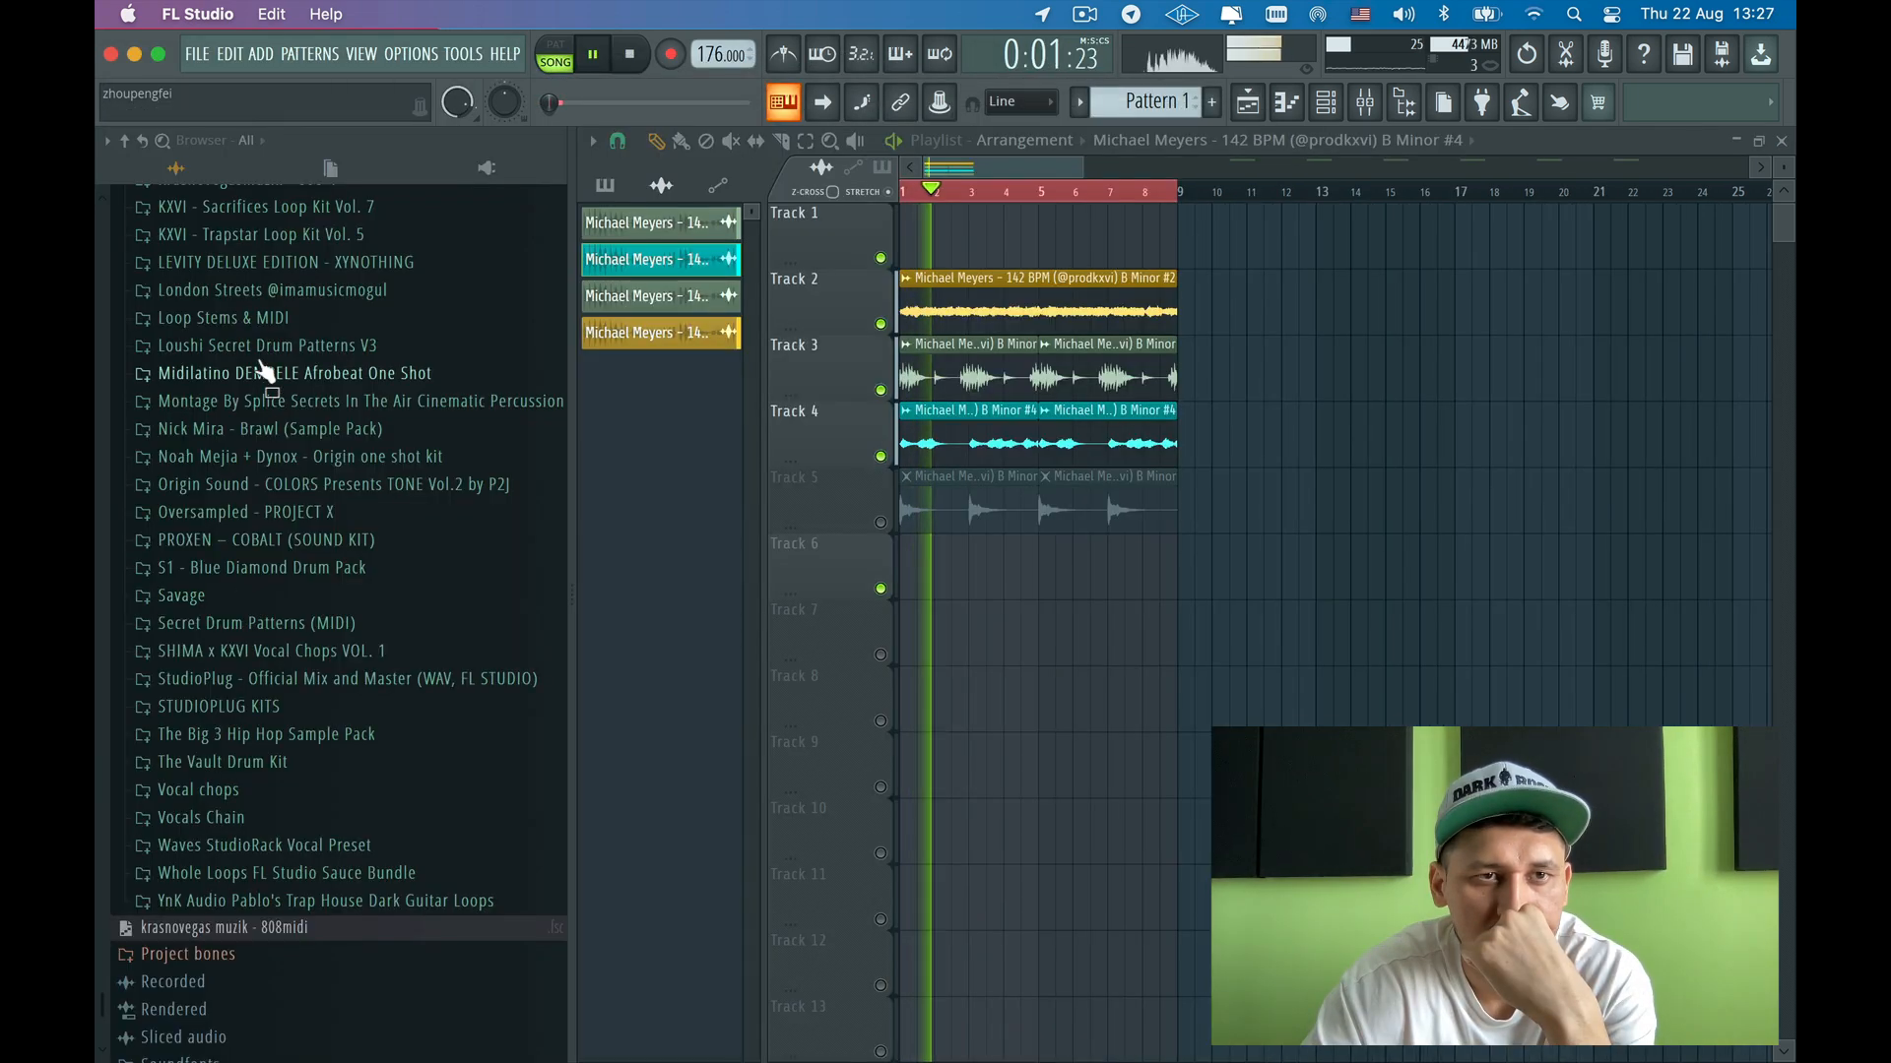
- Browse Loushi Secret Drum Patterns V3 to the flp 3 folder and preview its snare, 808 and rim samples
click(242, 347)
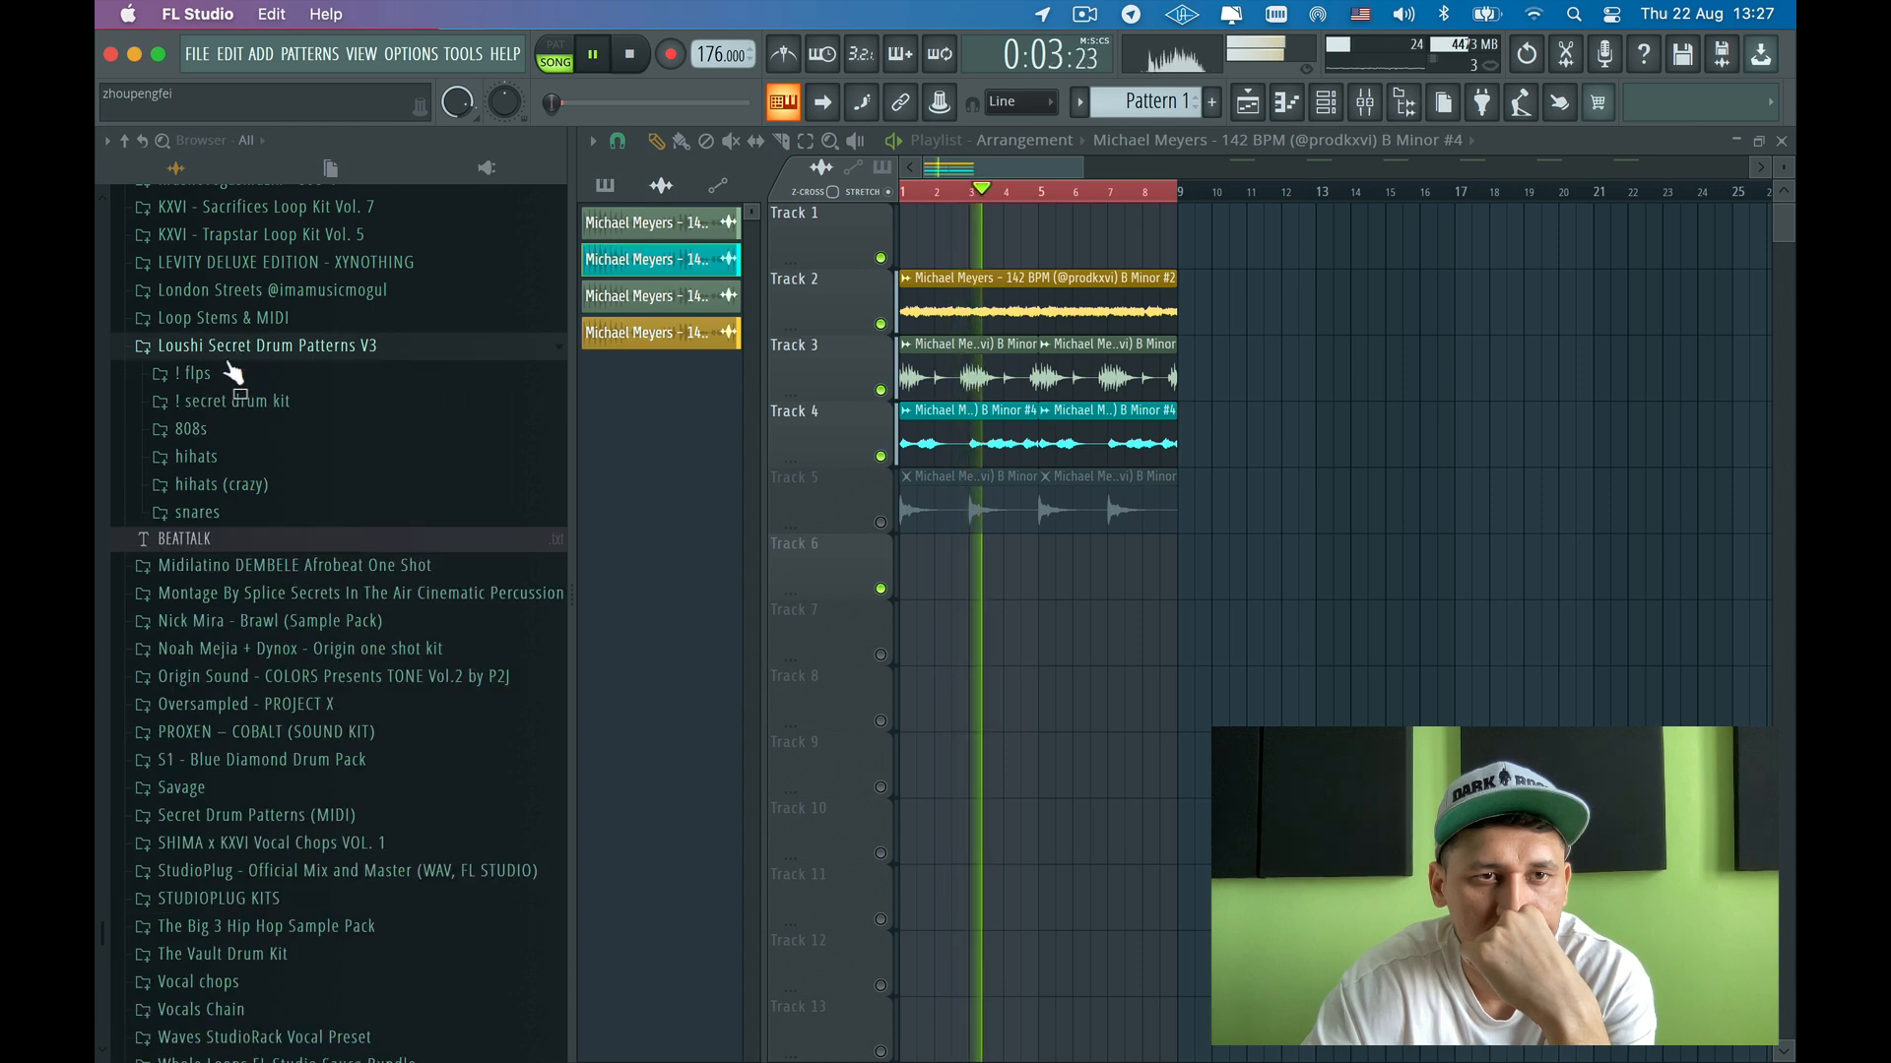
click(230, 374)
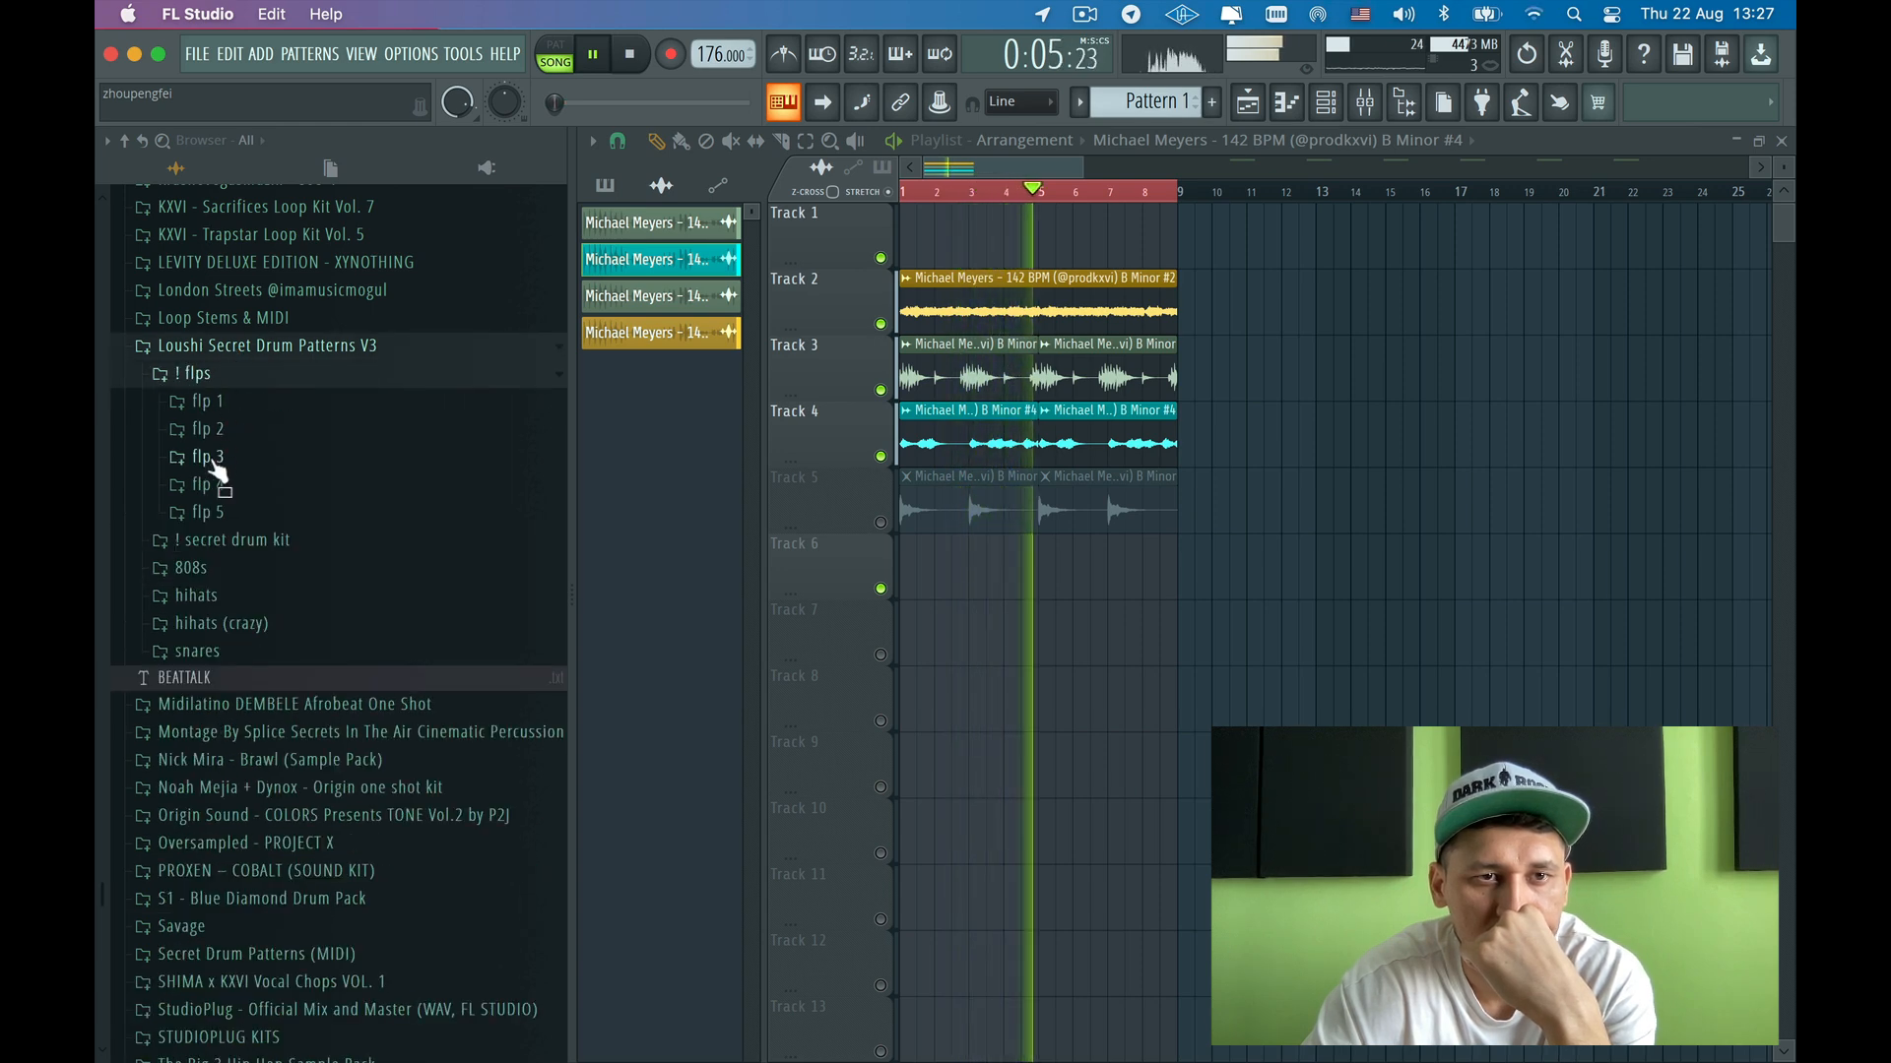
click(213, 457)
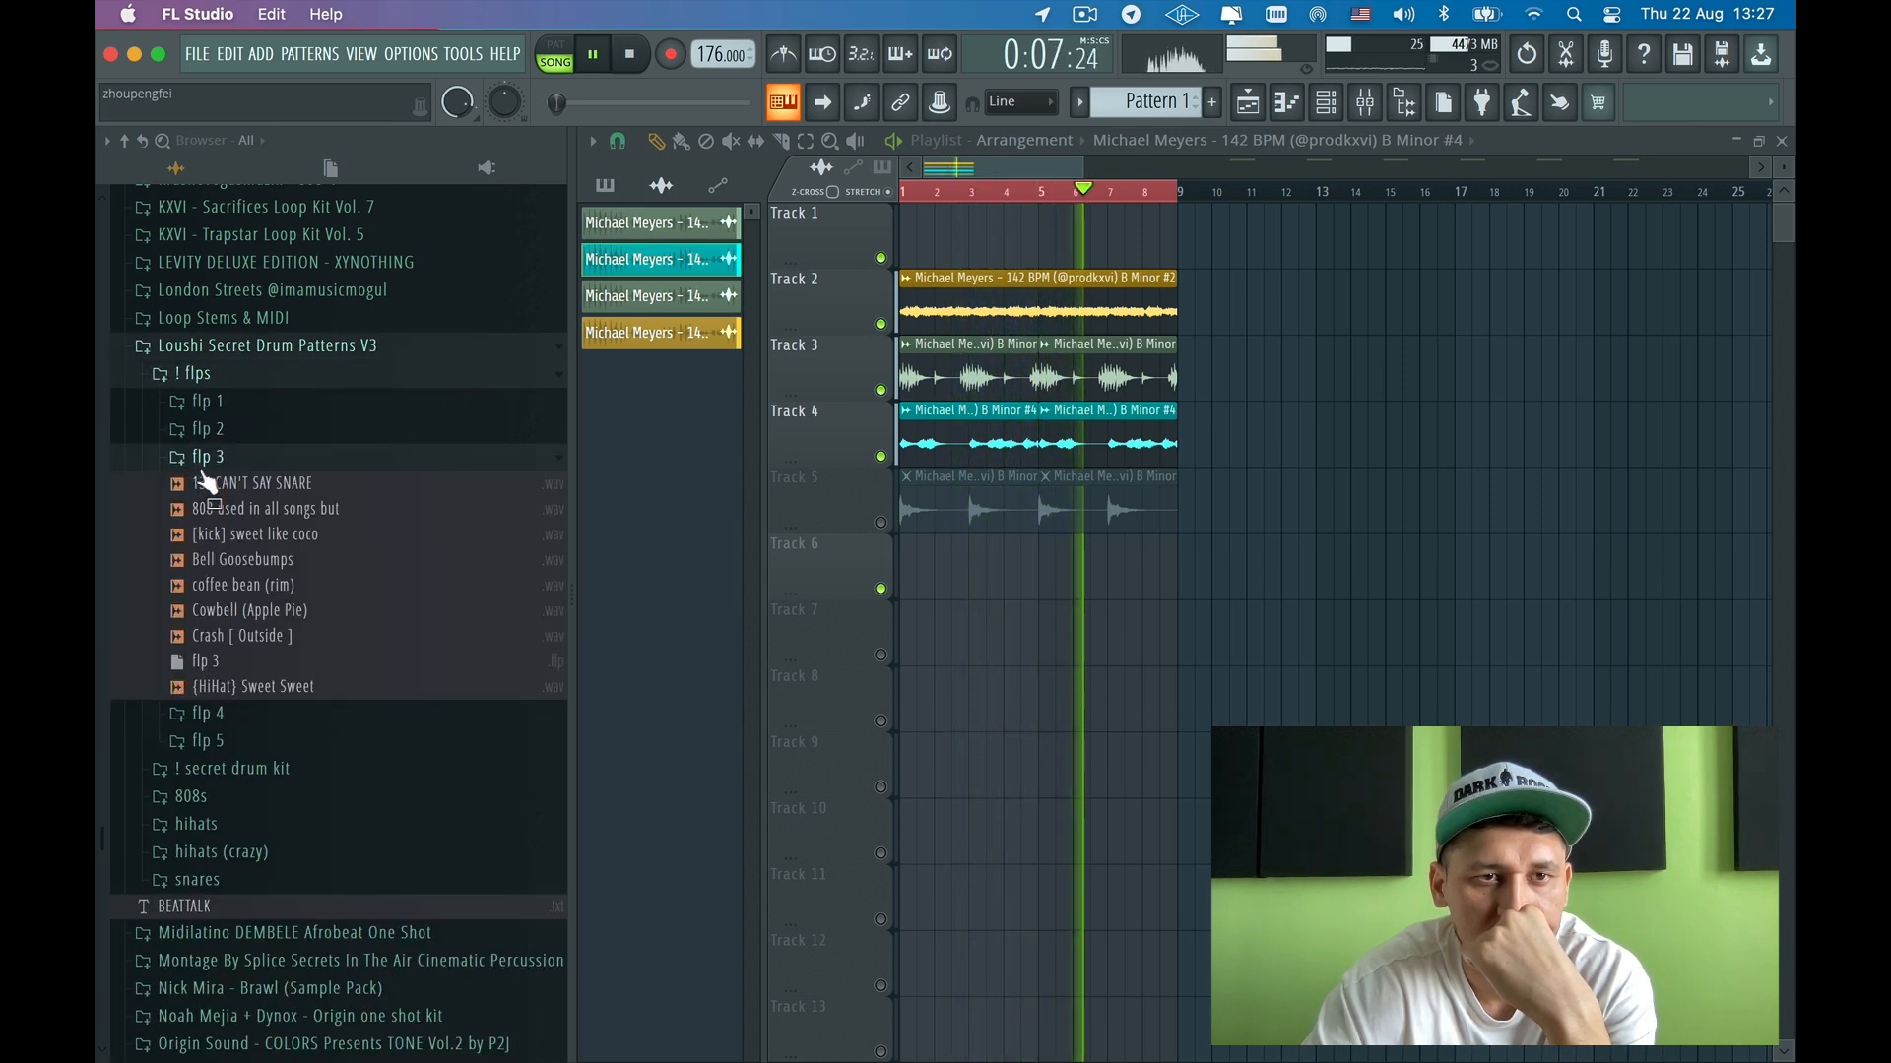
click(258, 483)
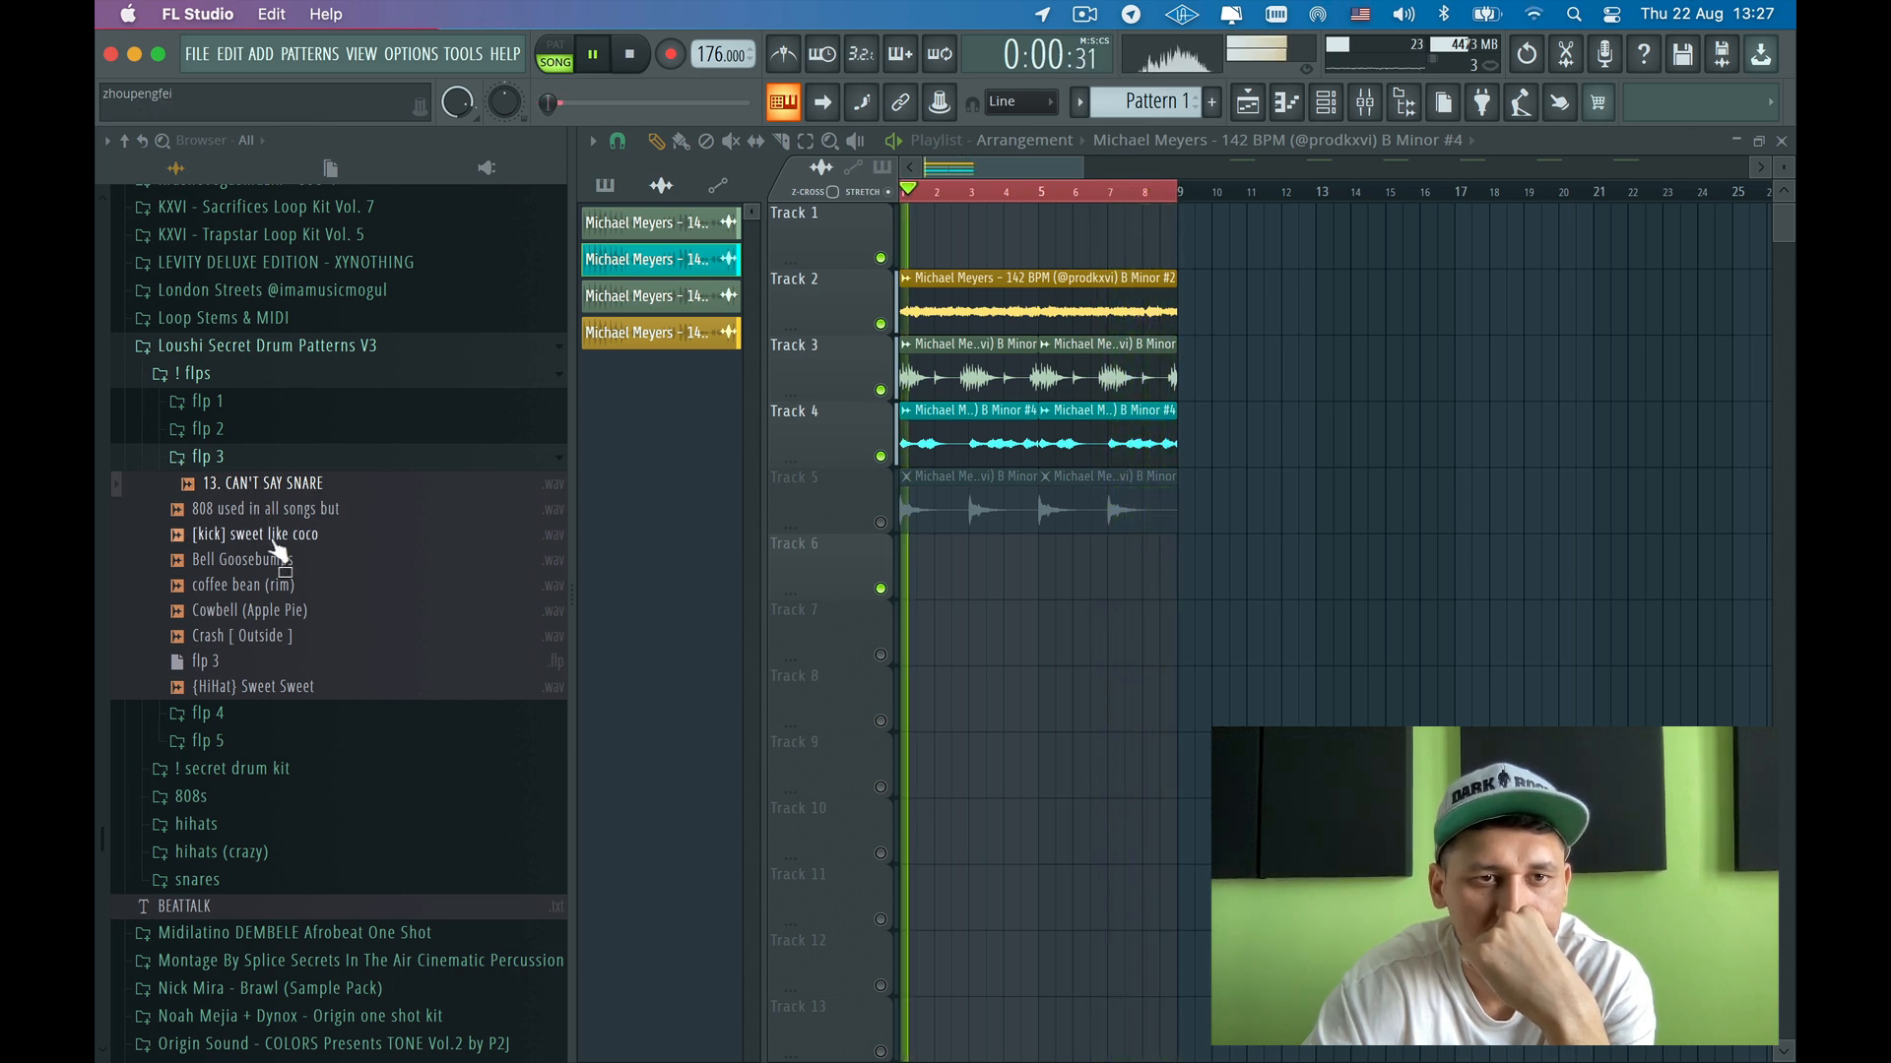
key(Down)
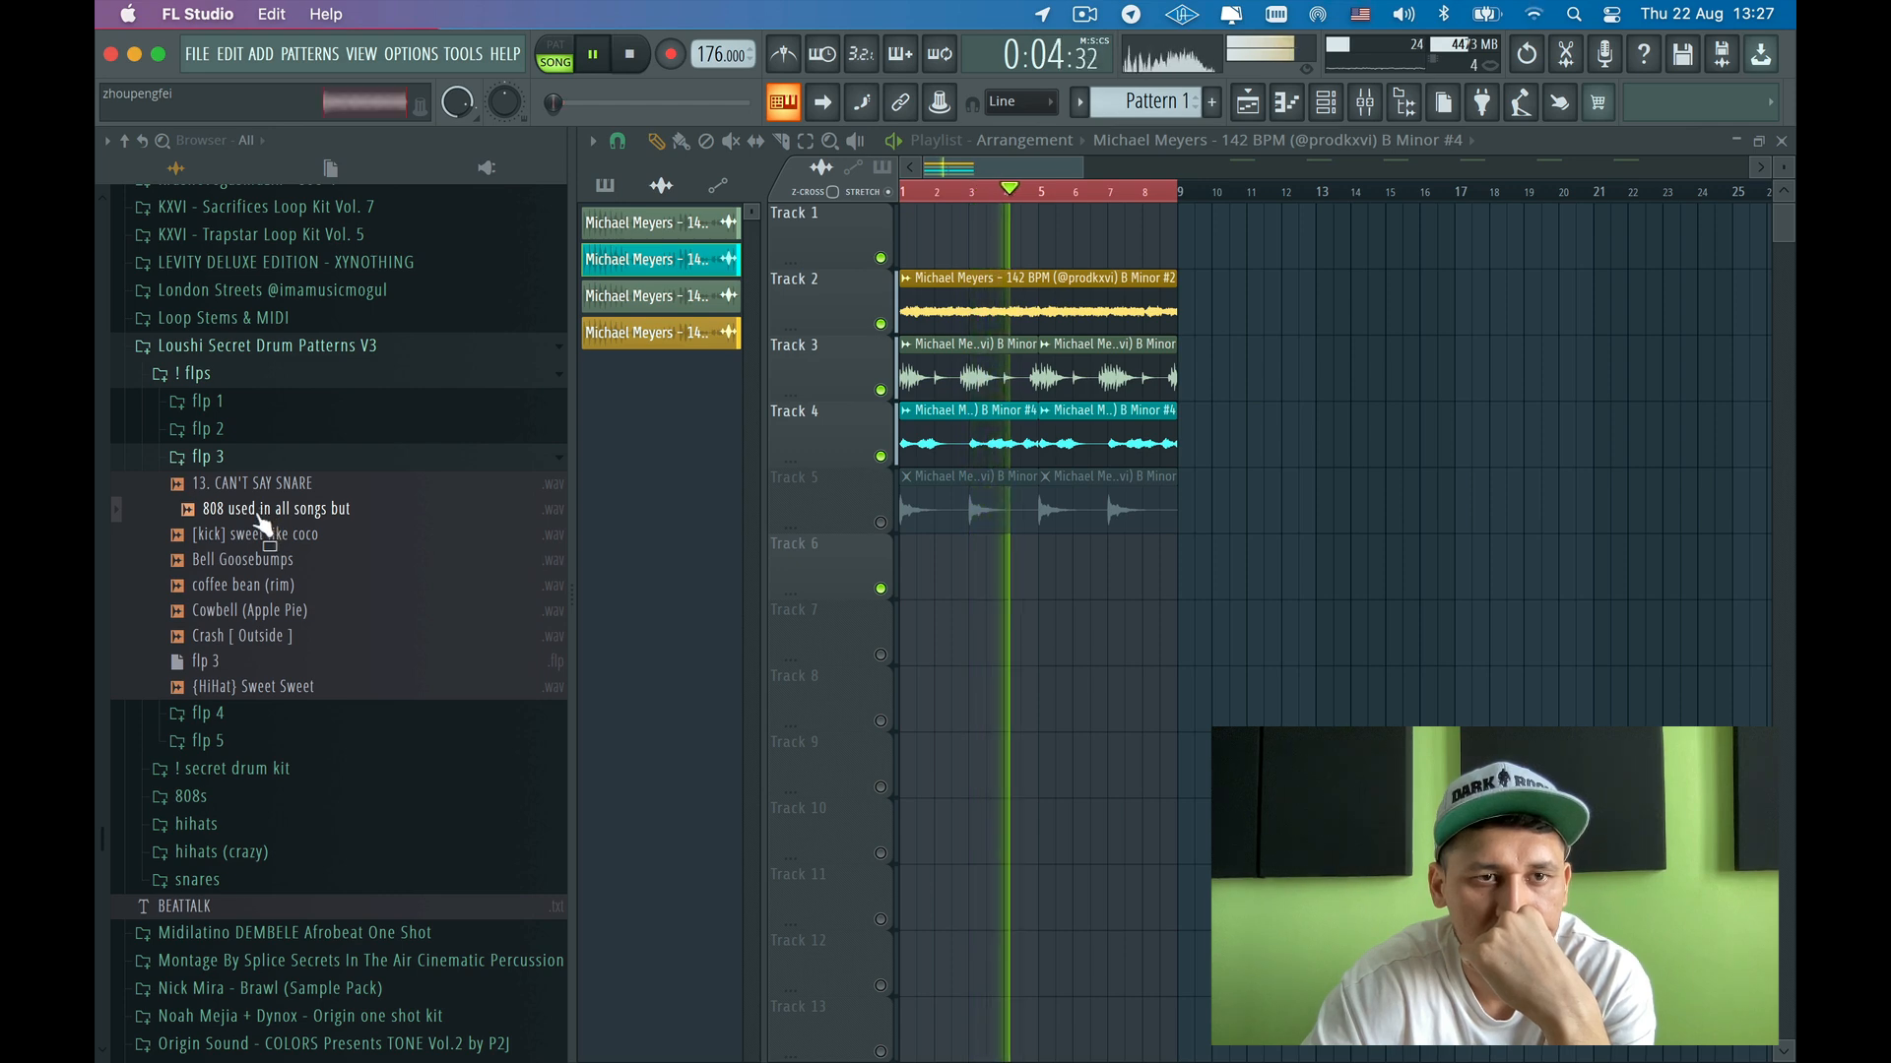
click(246, 587)
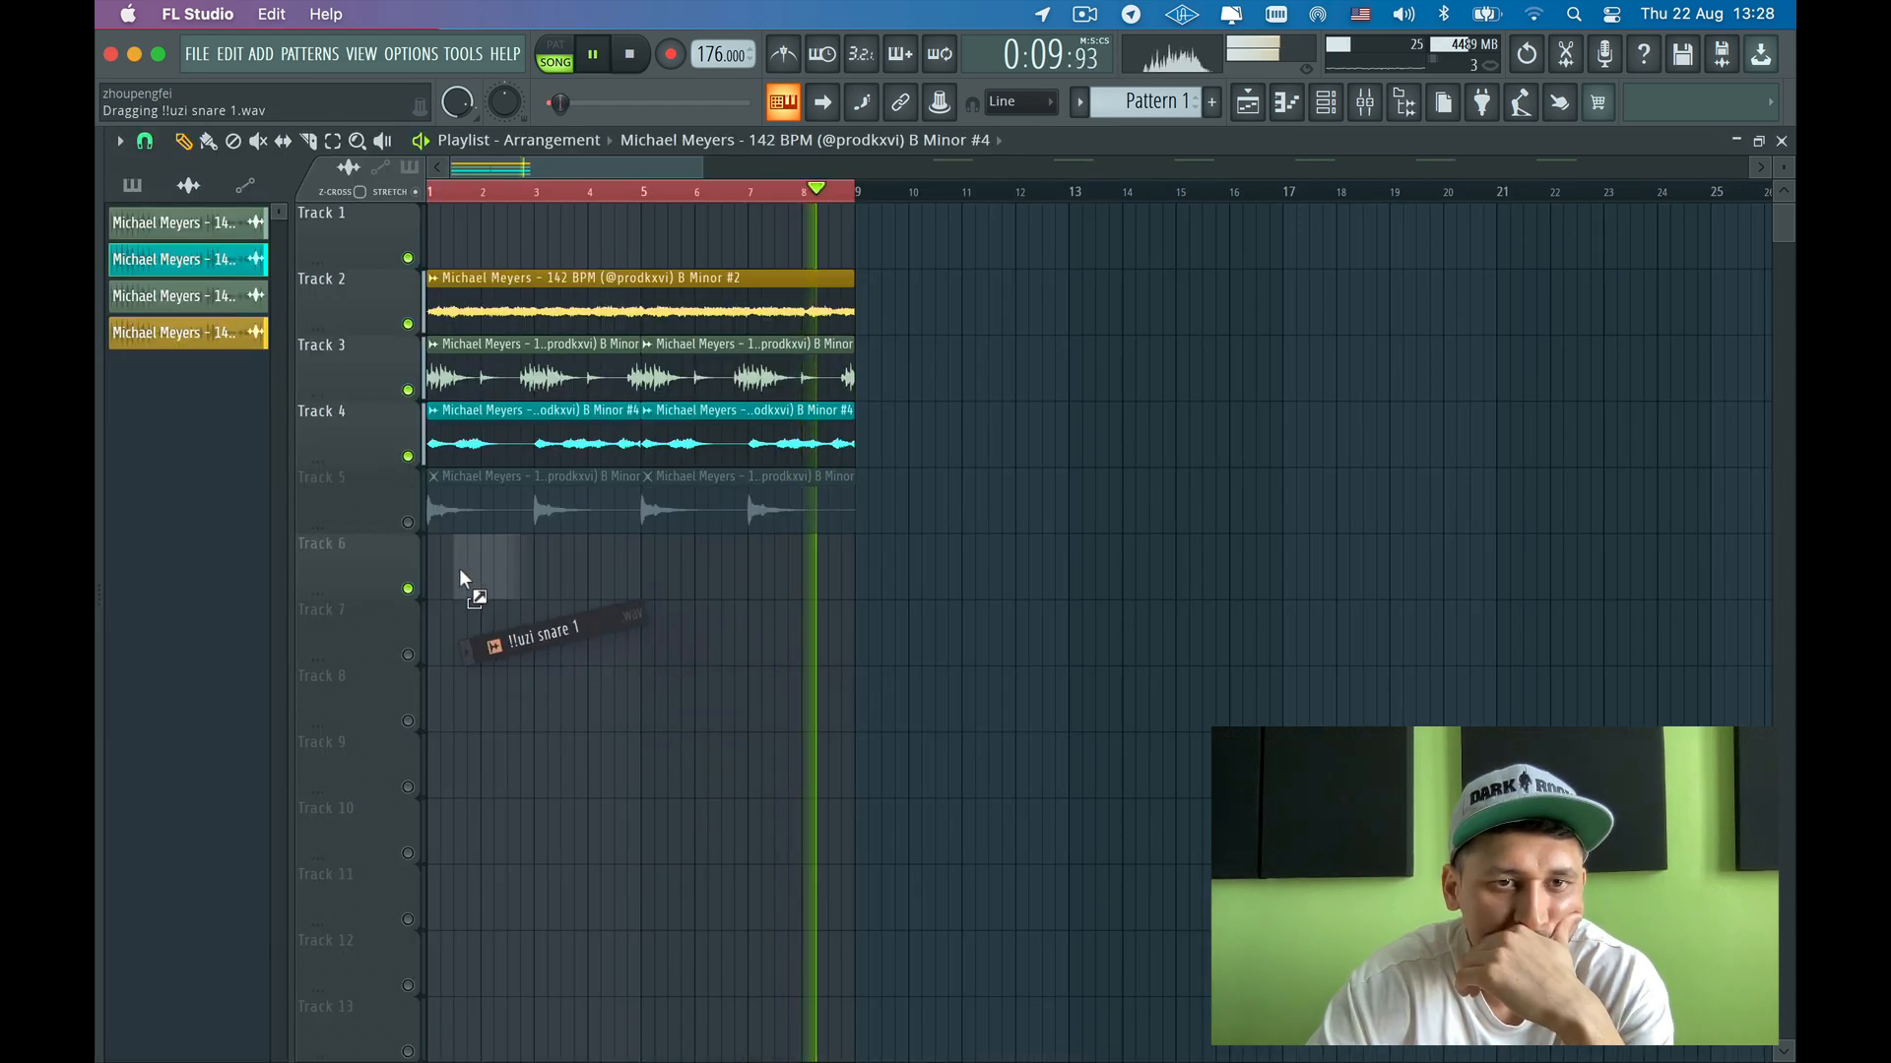
- Place the !!uzi snare 1 sample on track 6 at the third beat of bars 1 to 8
drag(459, 570, 459, 567)
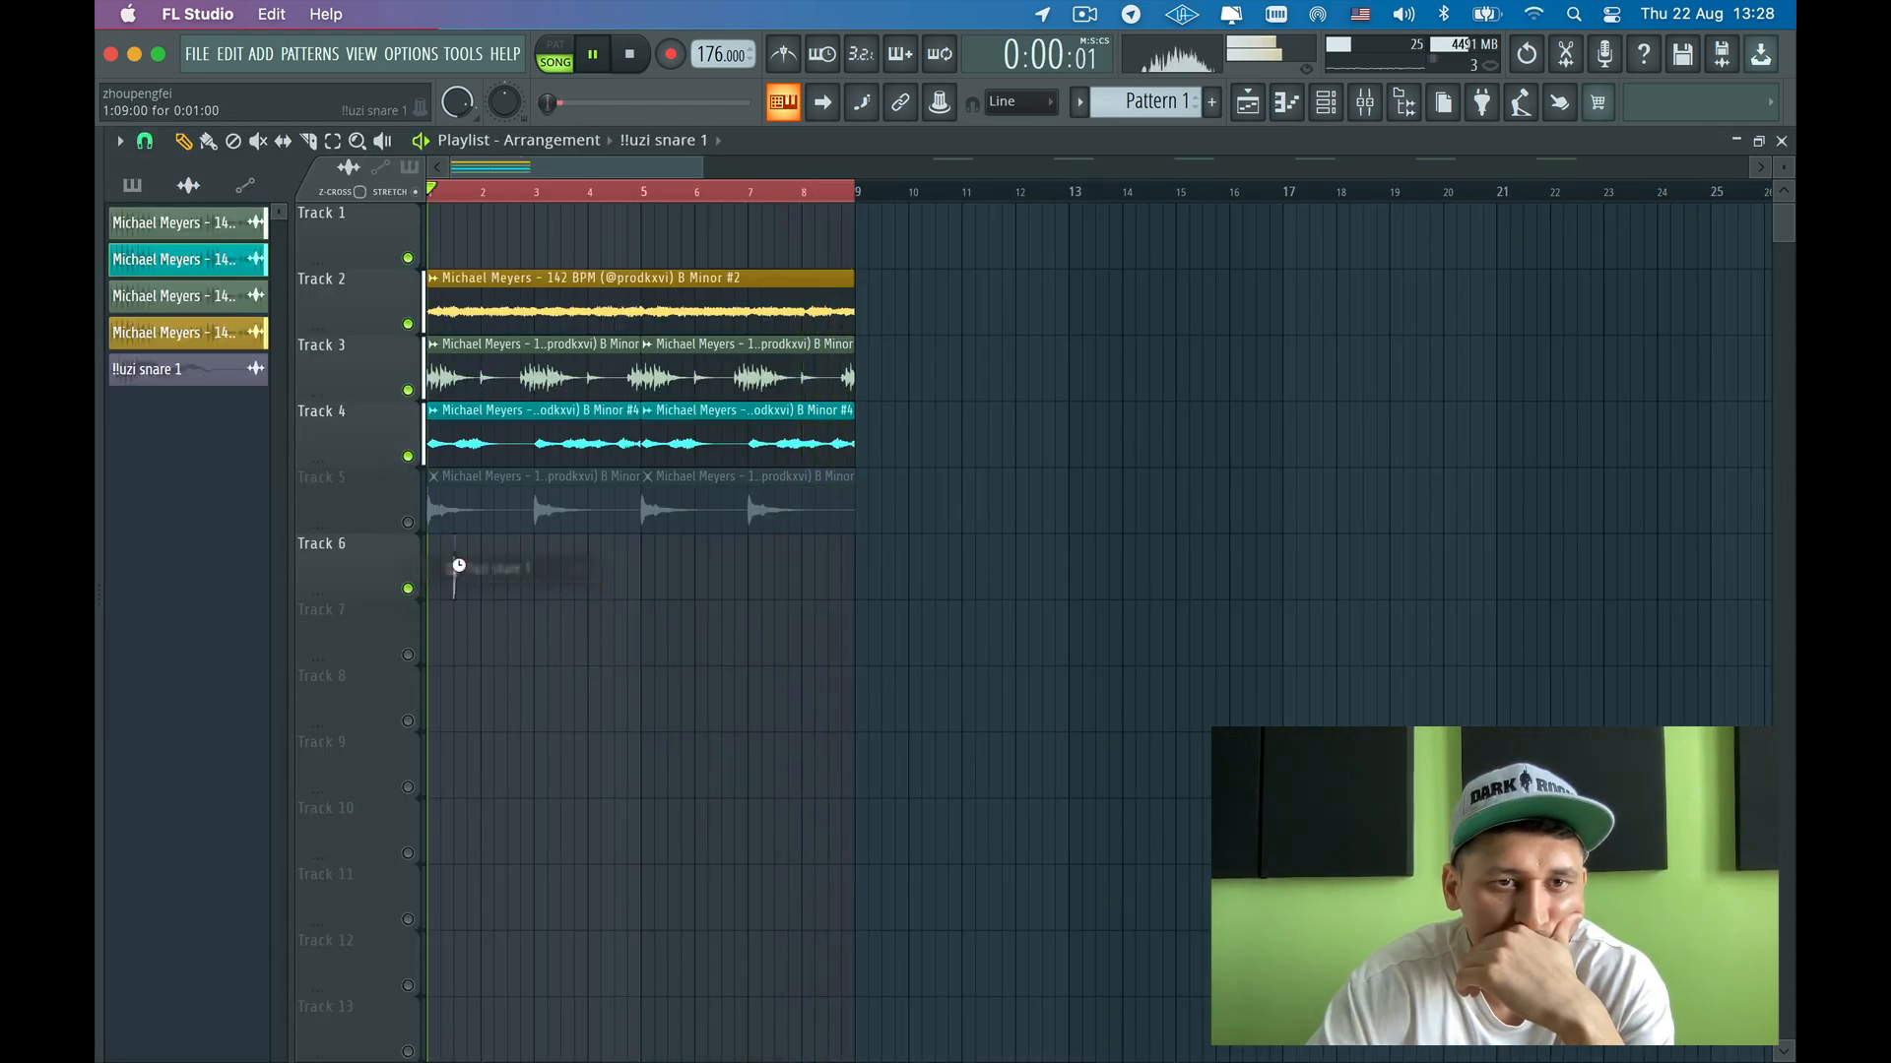
click(510, 579)
click(563, 581)
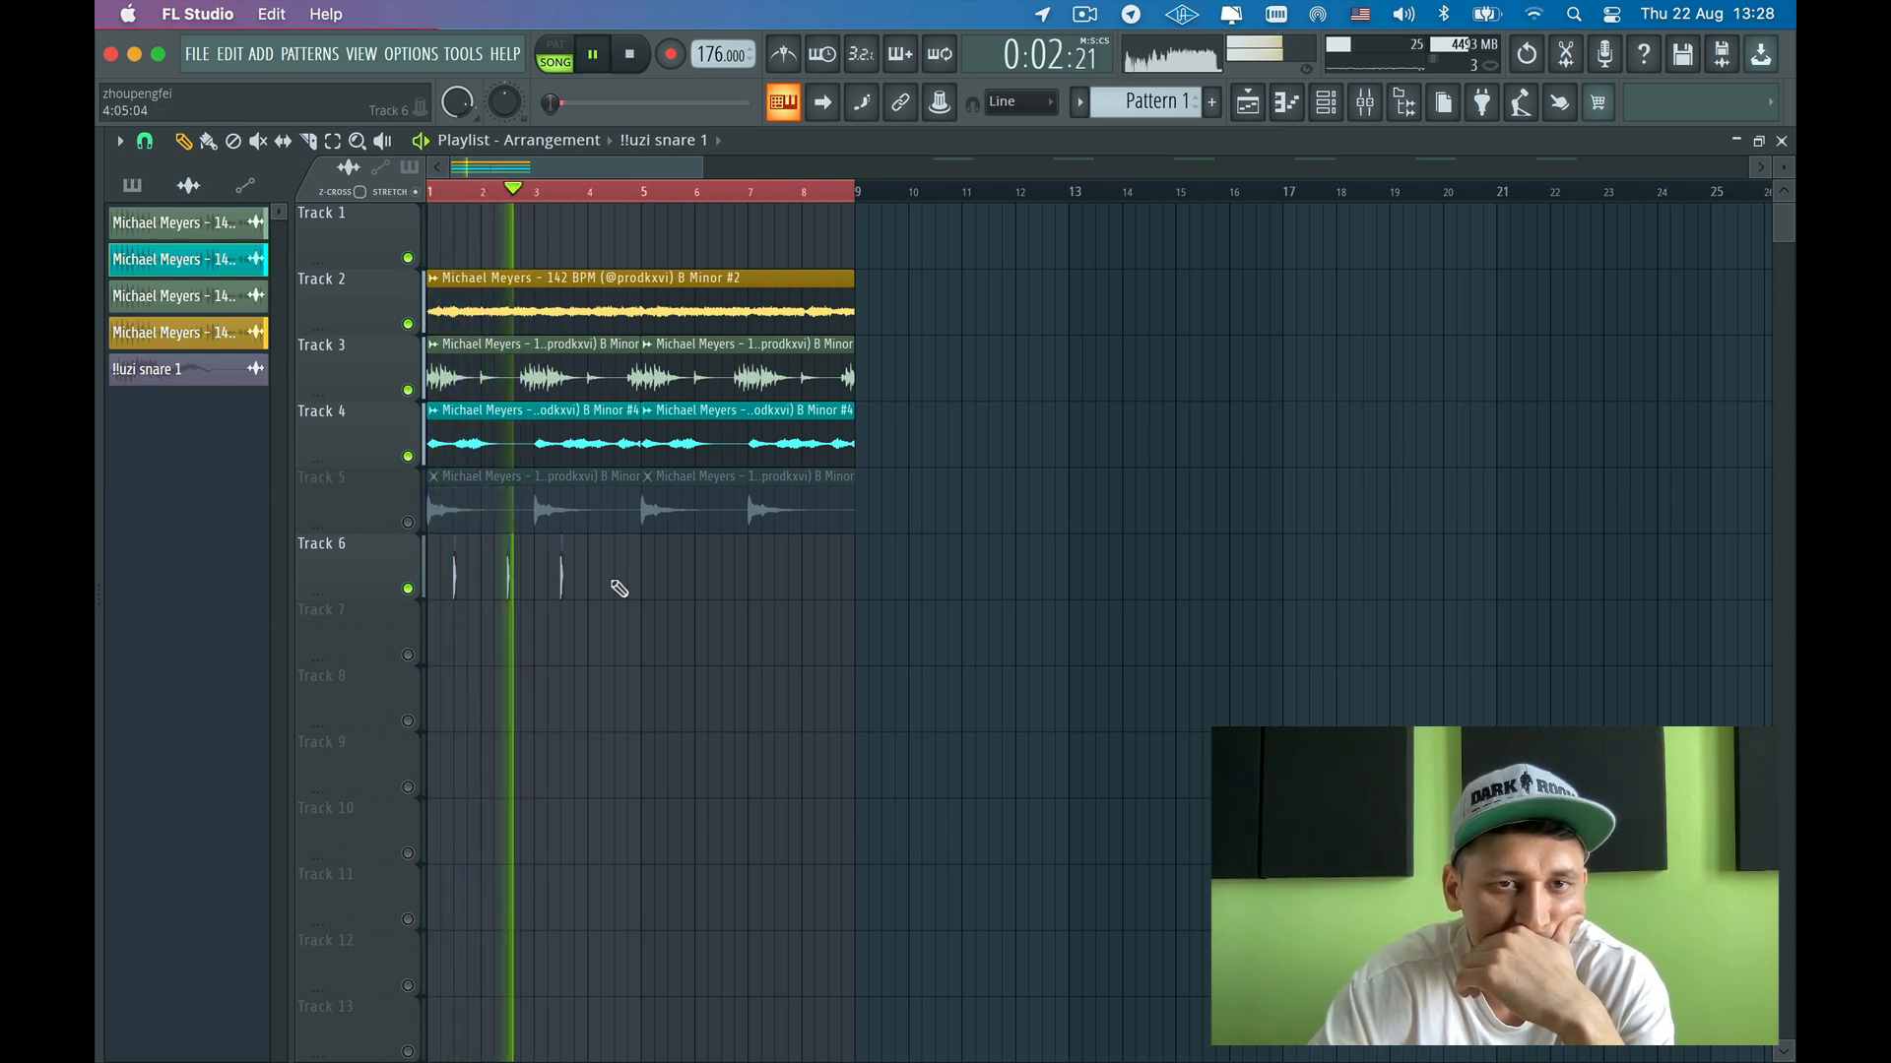
click(615, 576)
click(668, 576)
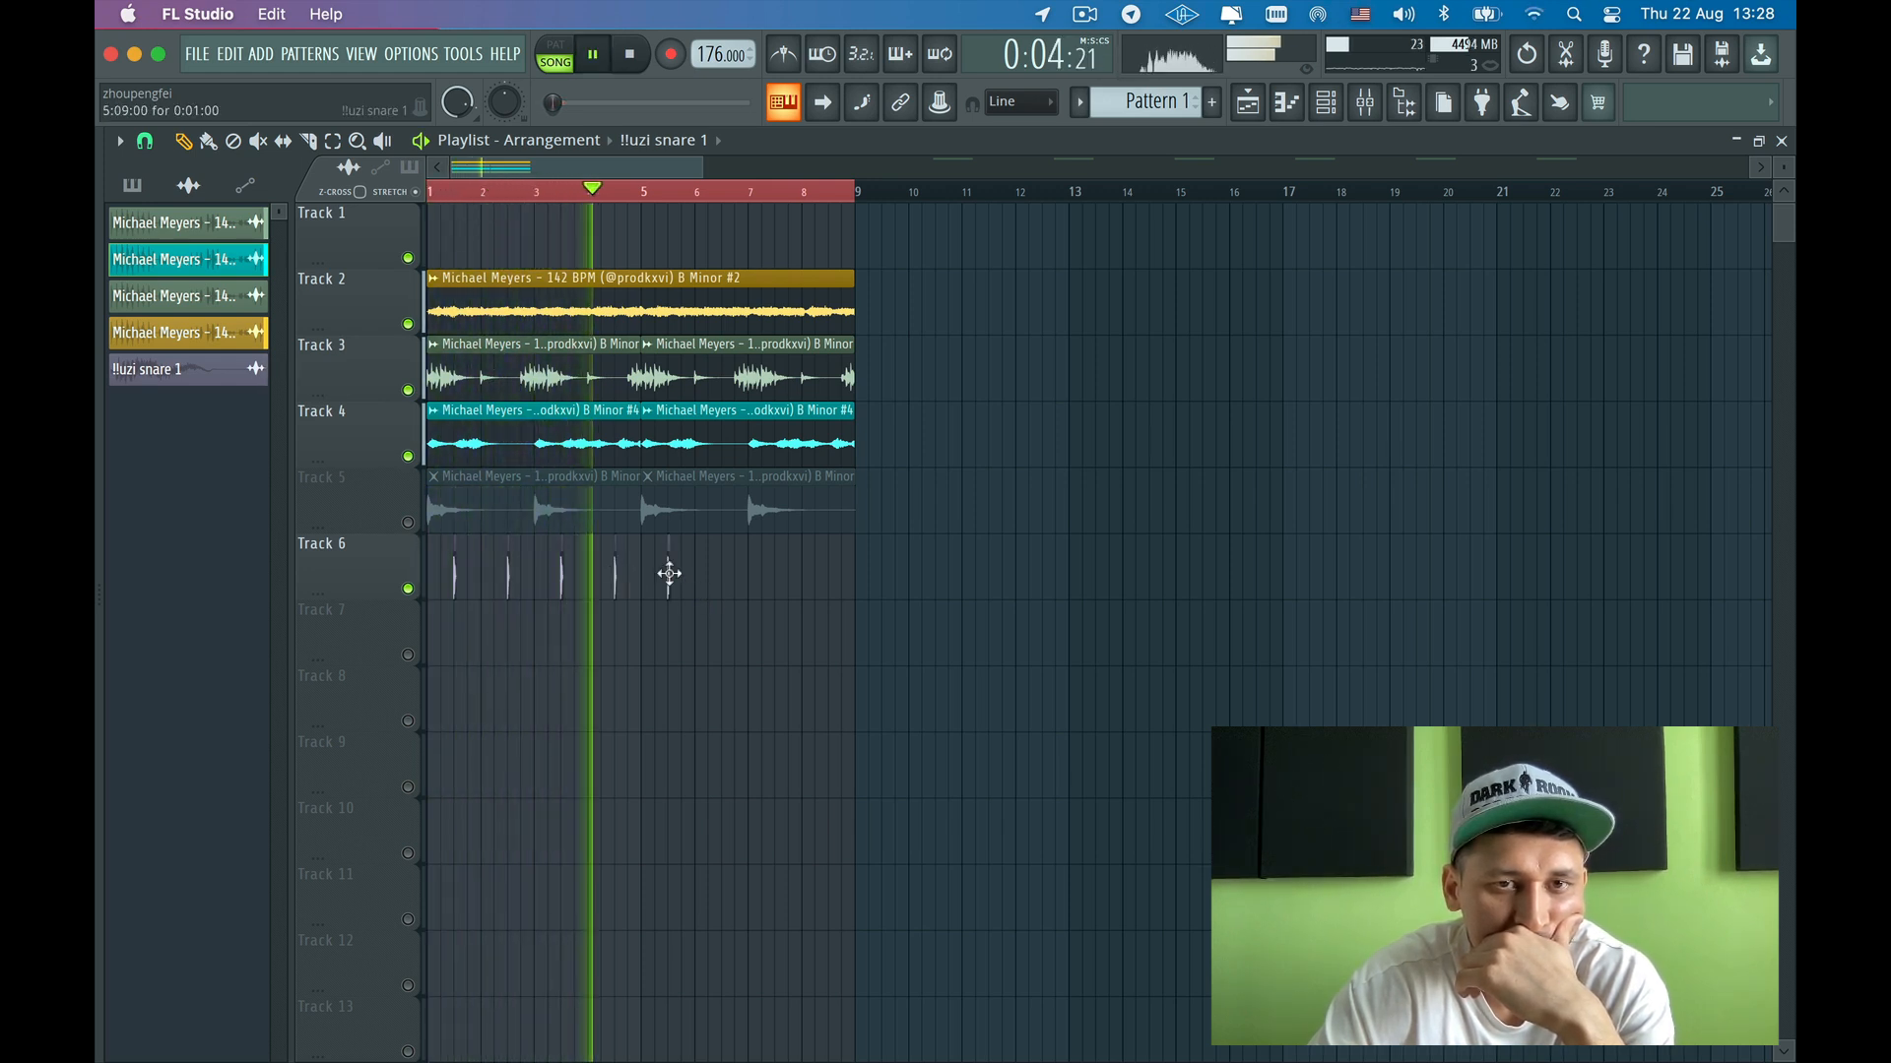
click(722, 576)
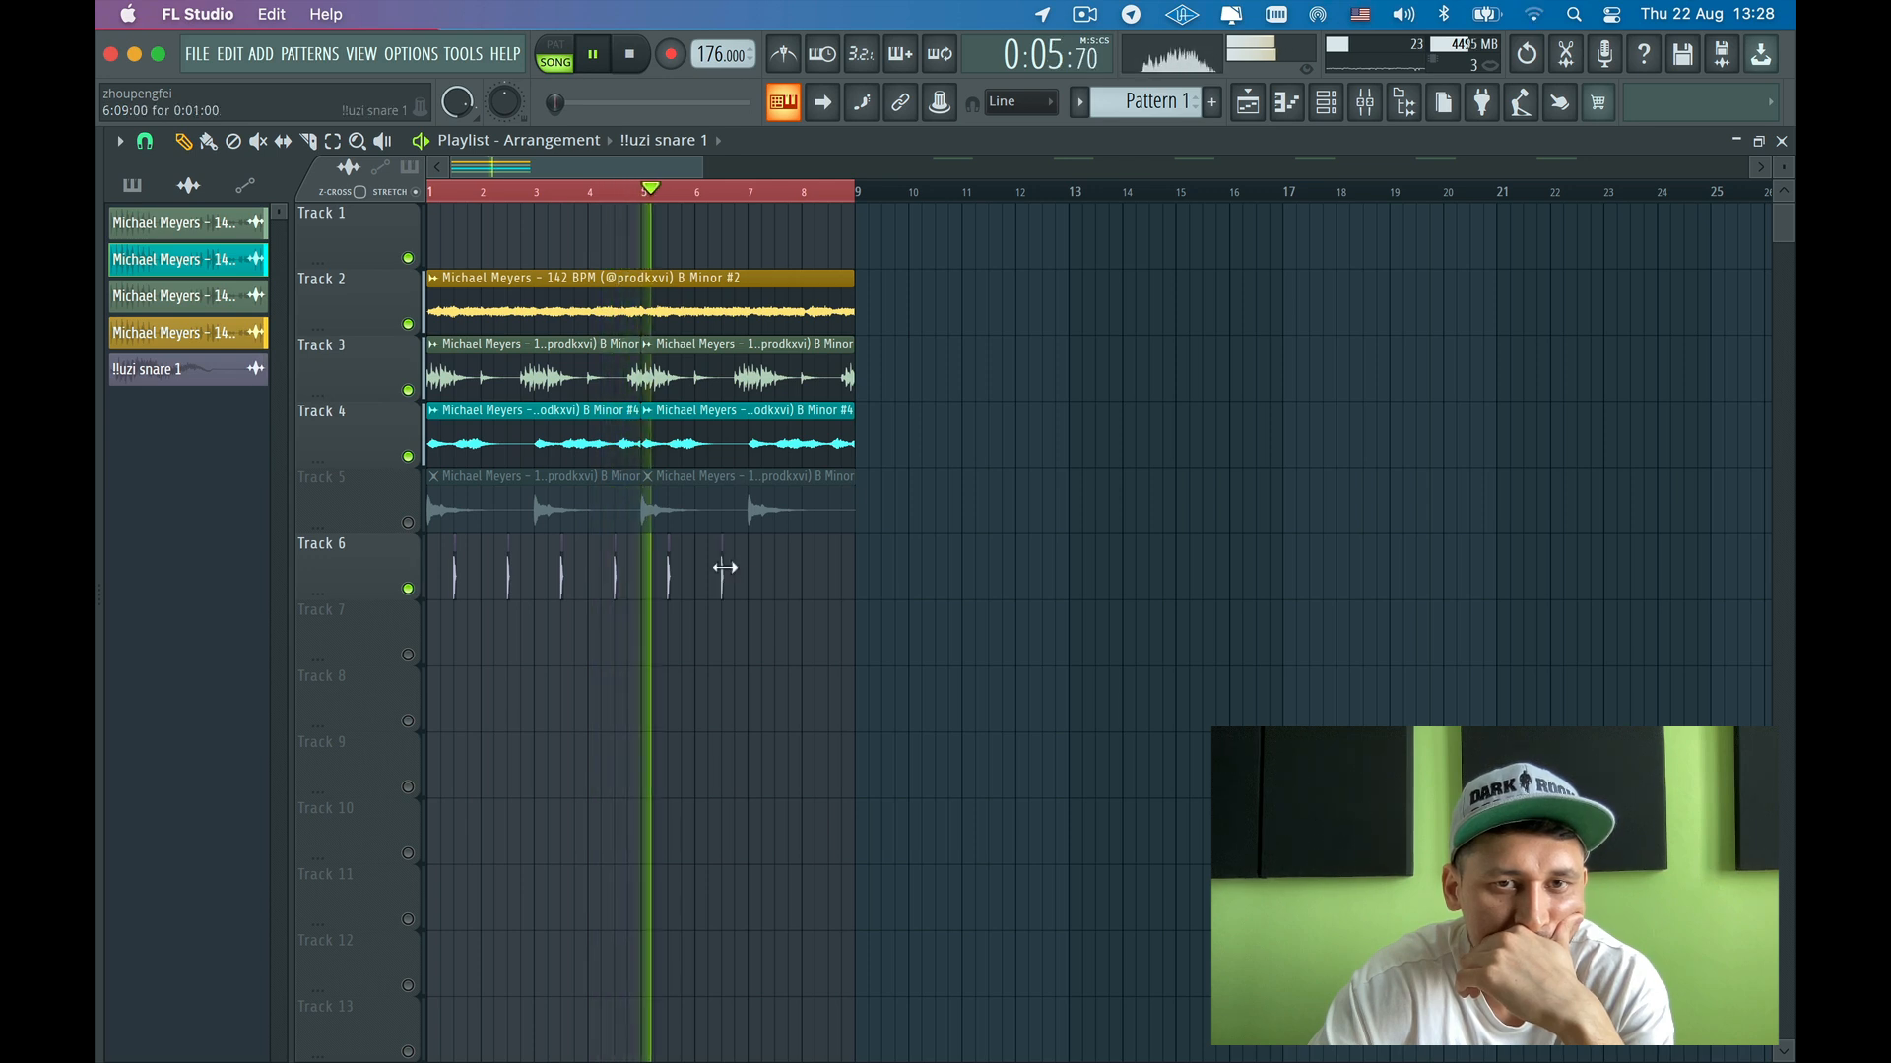
click(777, 576)
click(830, 576)
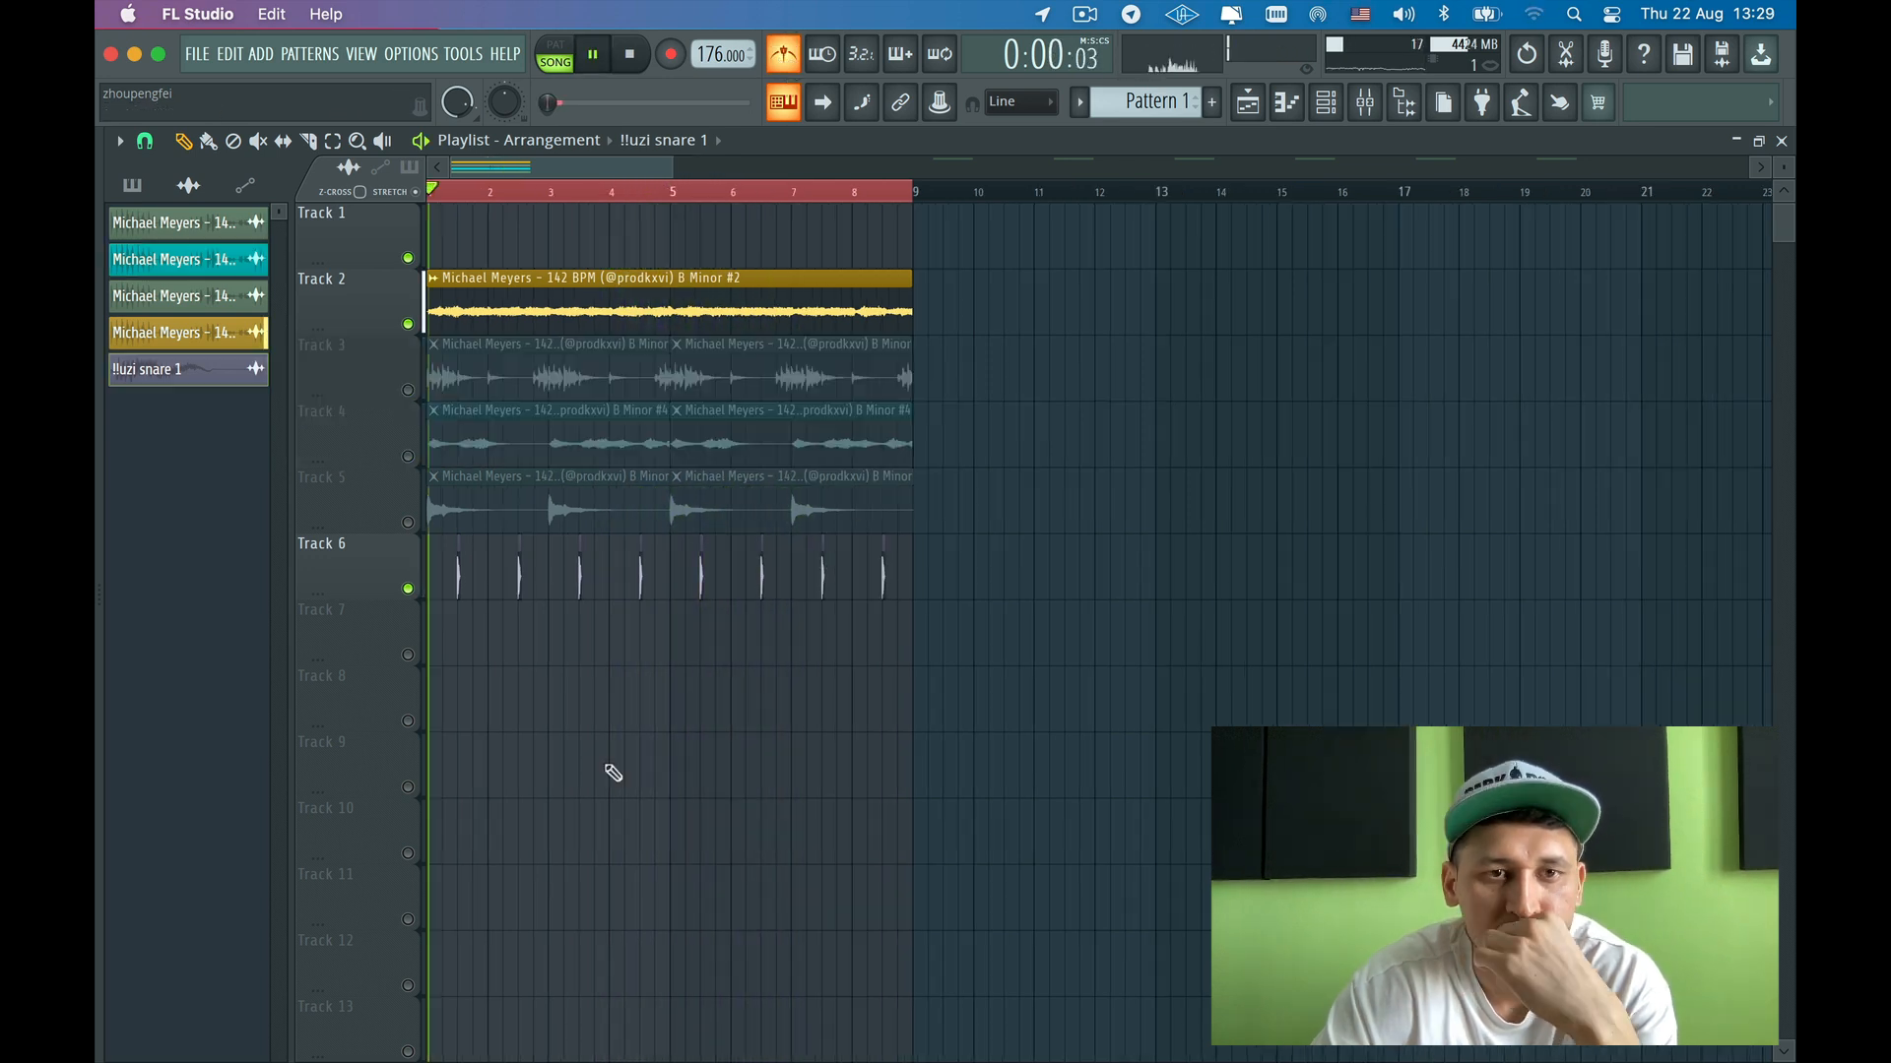
- Audition samples in the flp 1 folder and place clap+snare on track 7 at the third beat of bar 1
mouse_move(95, 586)
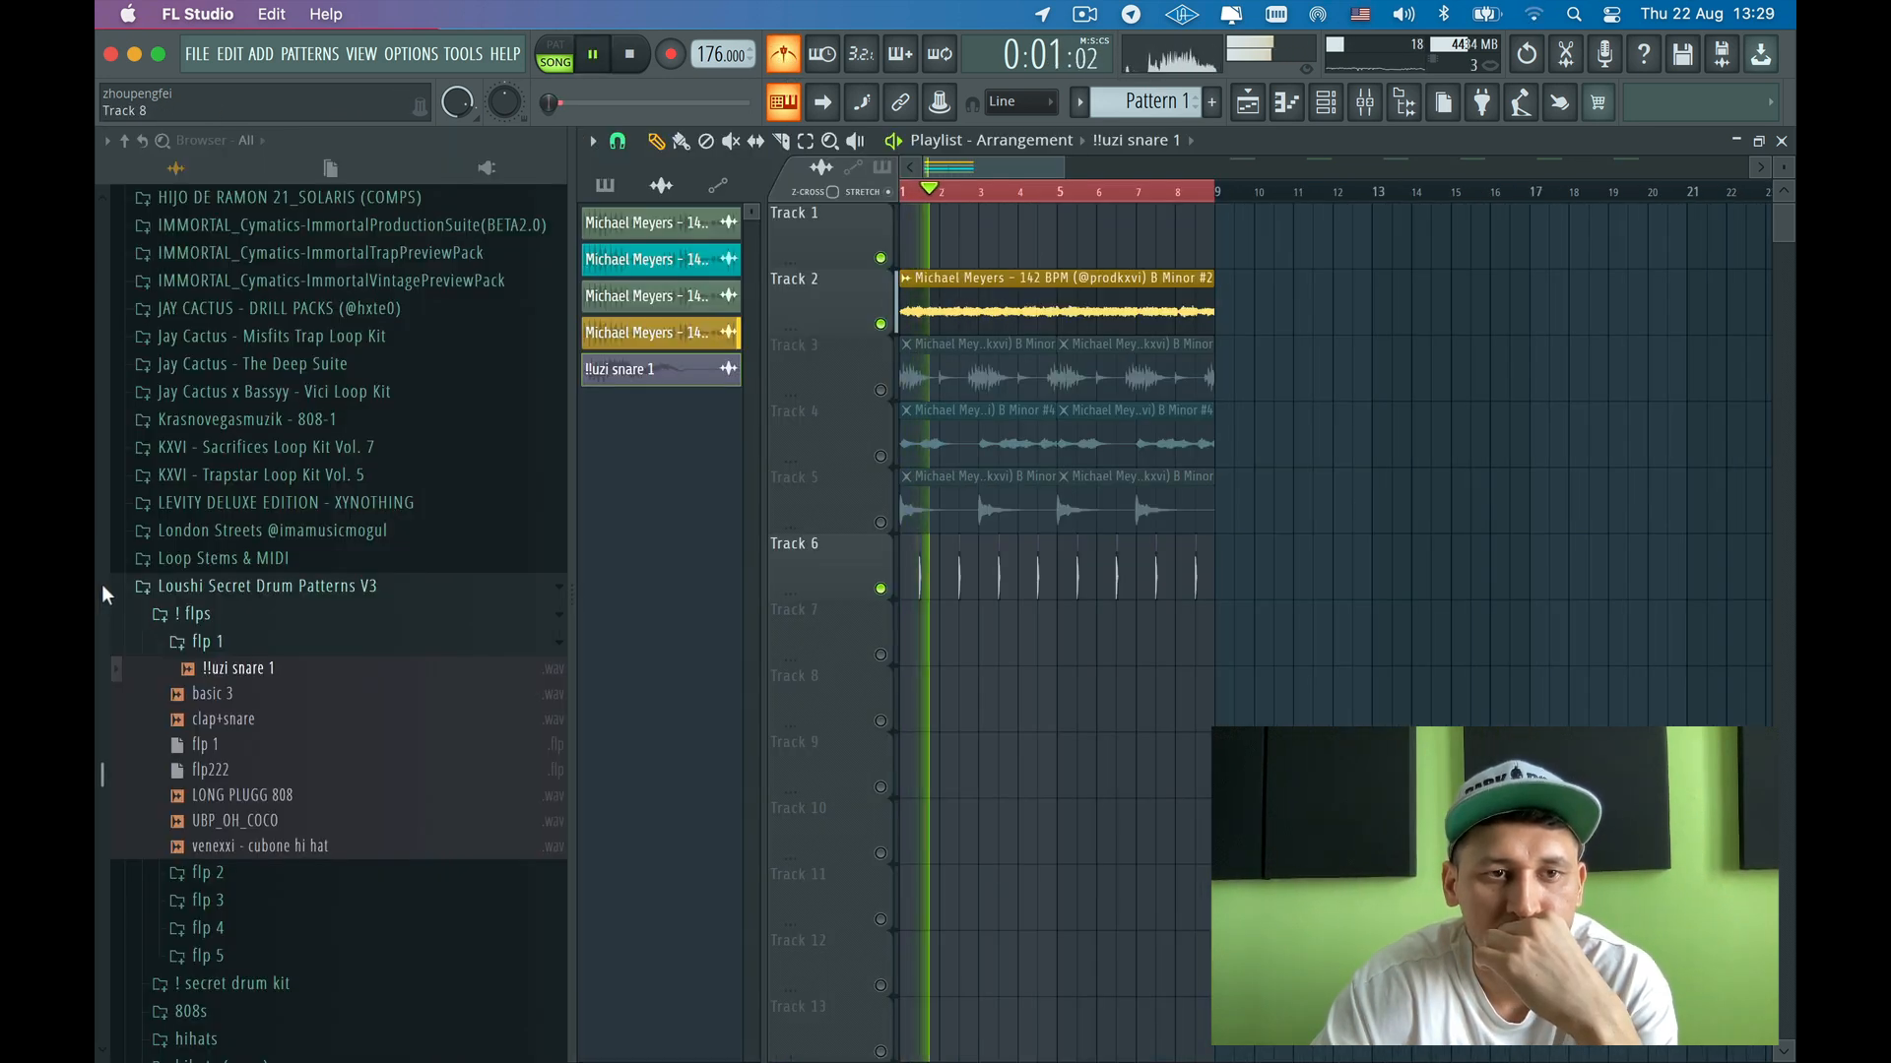
click(222, 694)
key(space)
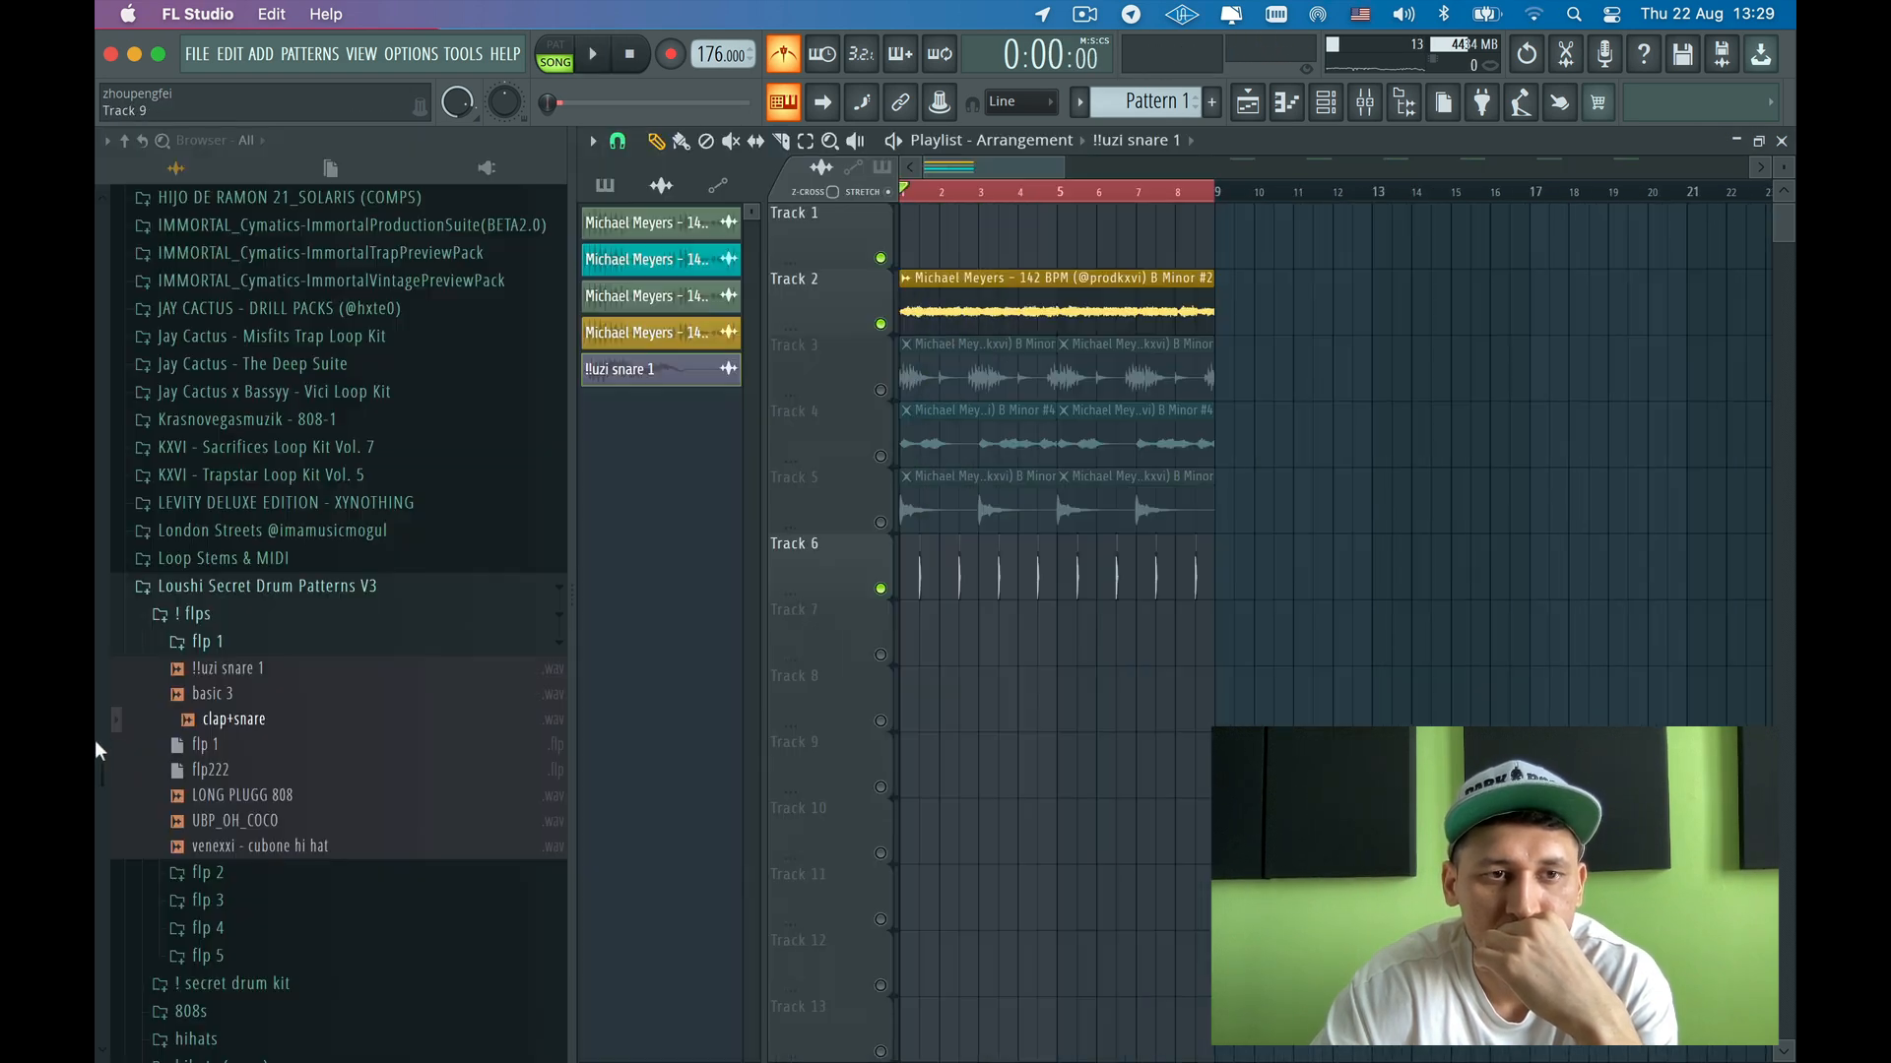
drag(200, 731, 684, 698)
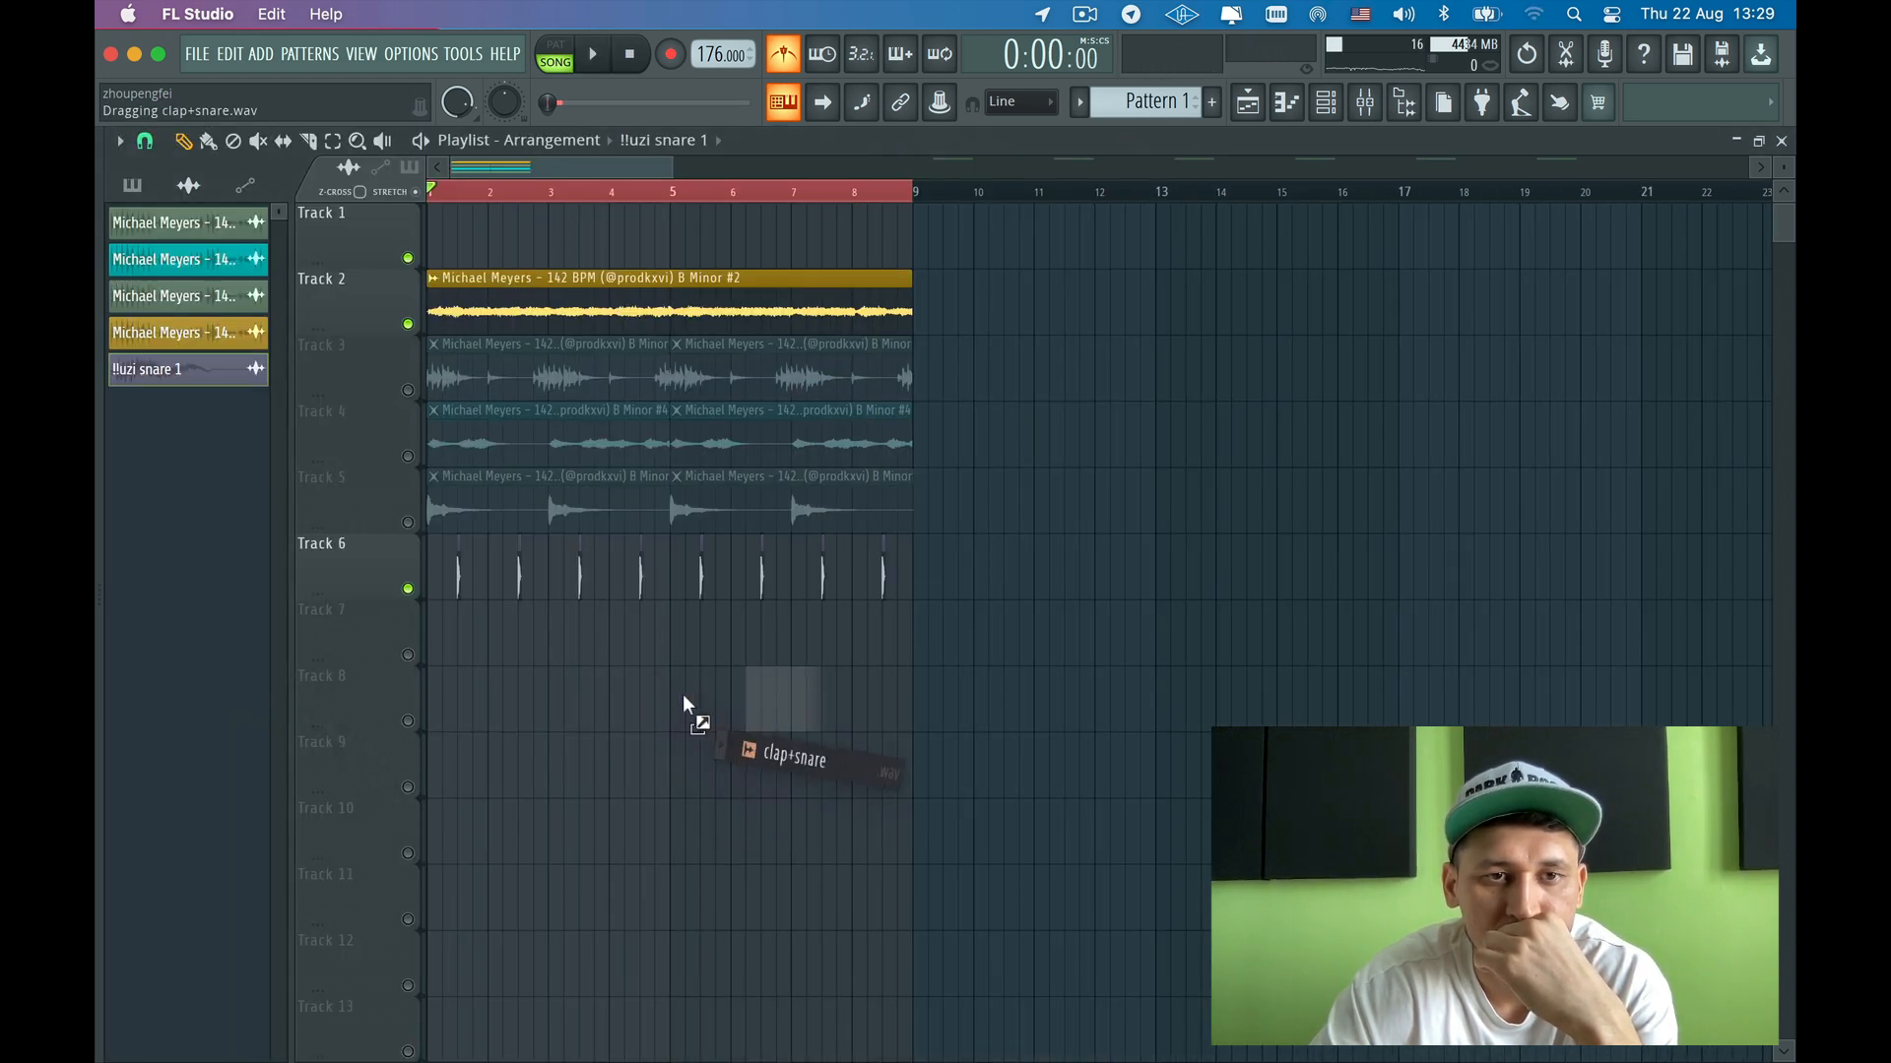
drag(461, 638, 457, 633)
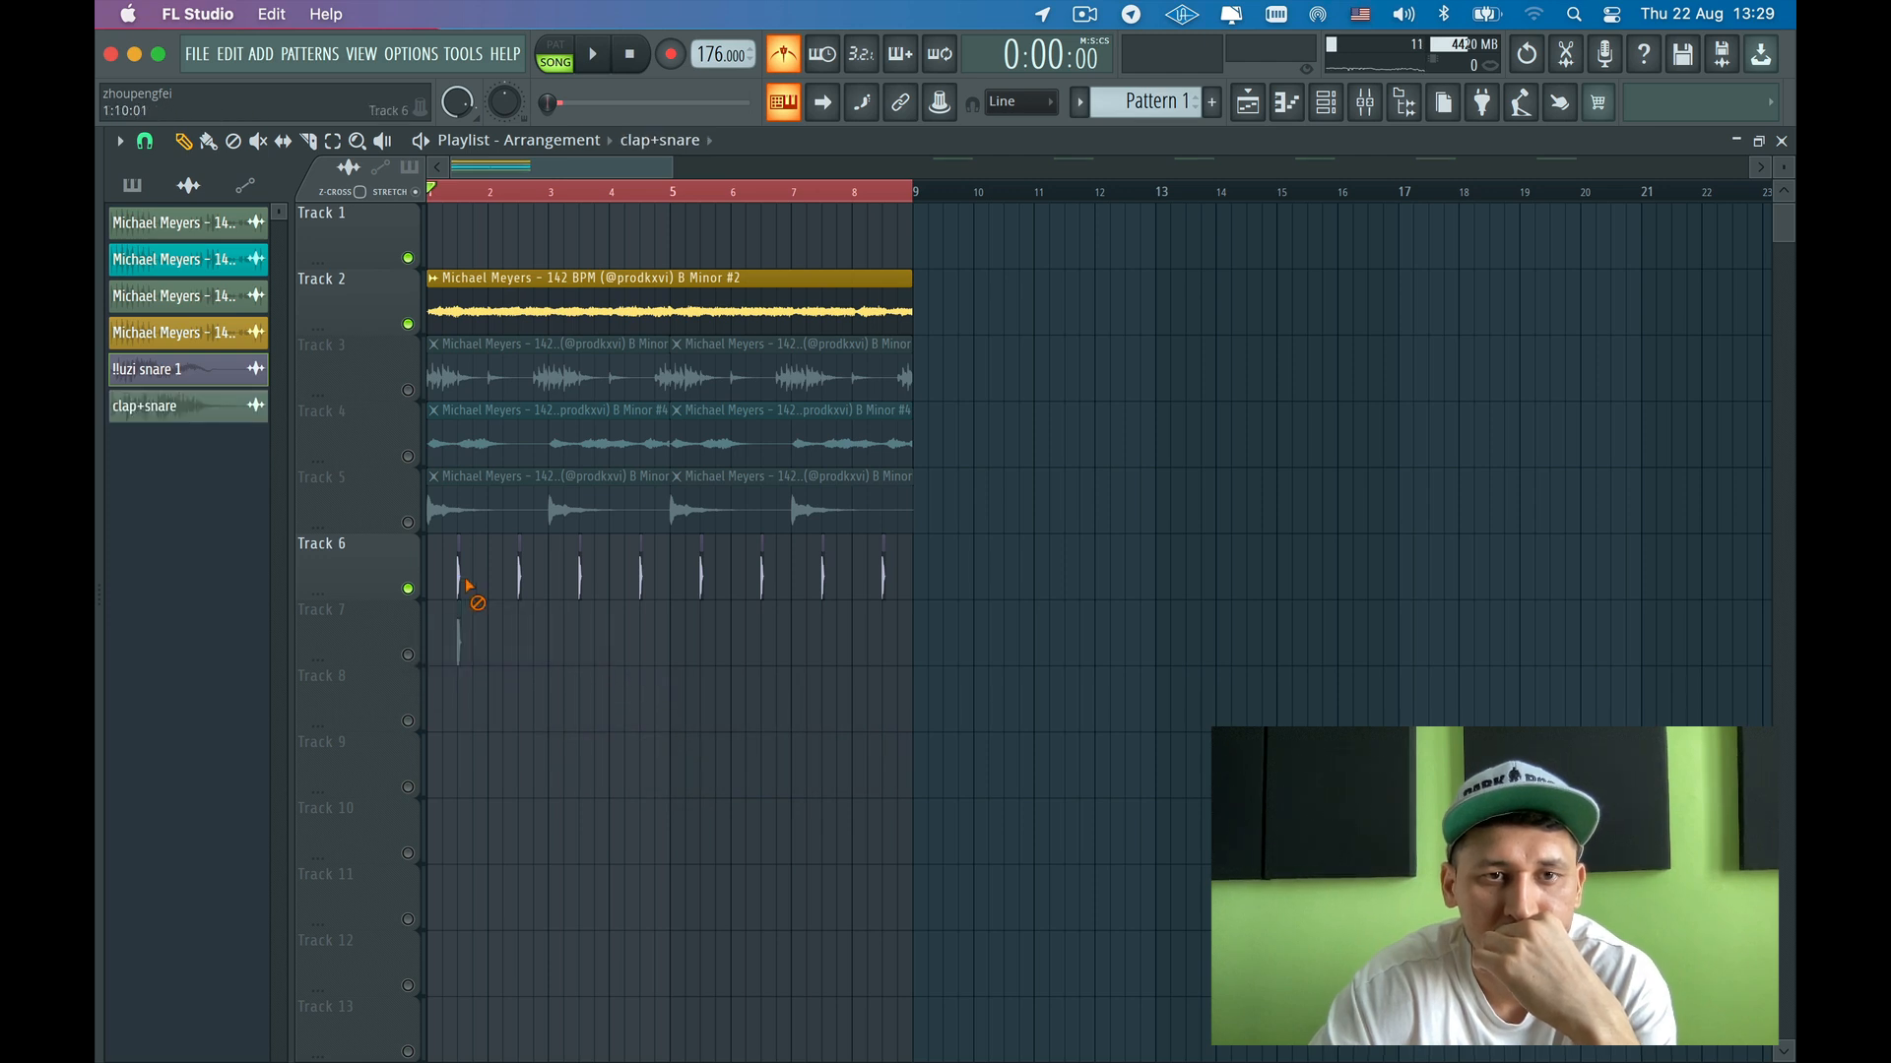
- Replace the track 6 snares with clap+snare hits on unmuted track 7 at the third beat of bars 2 to 8
key(space)
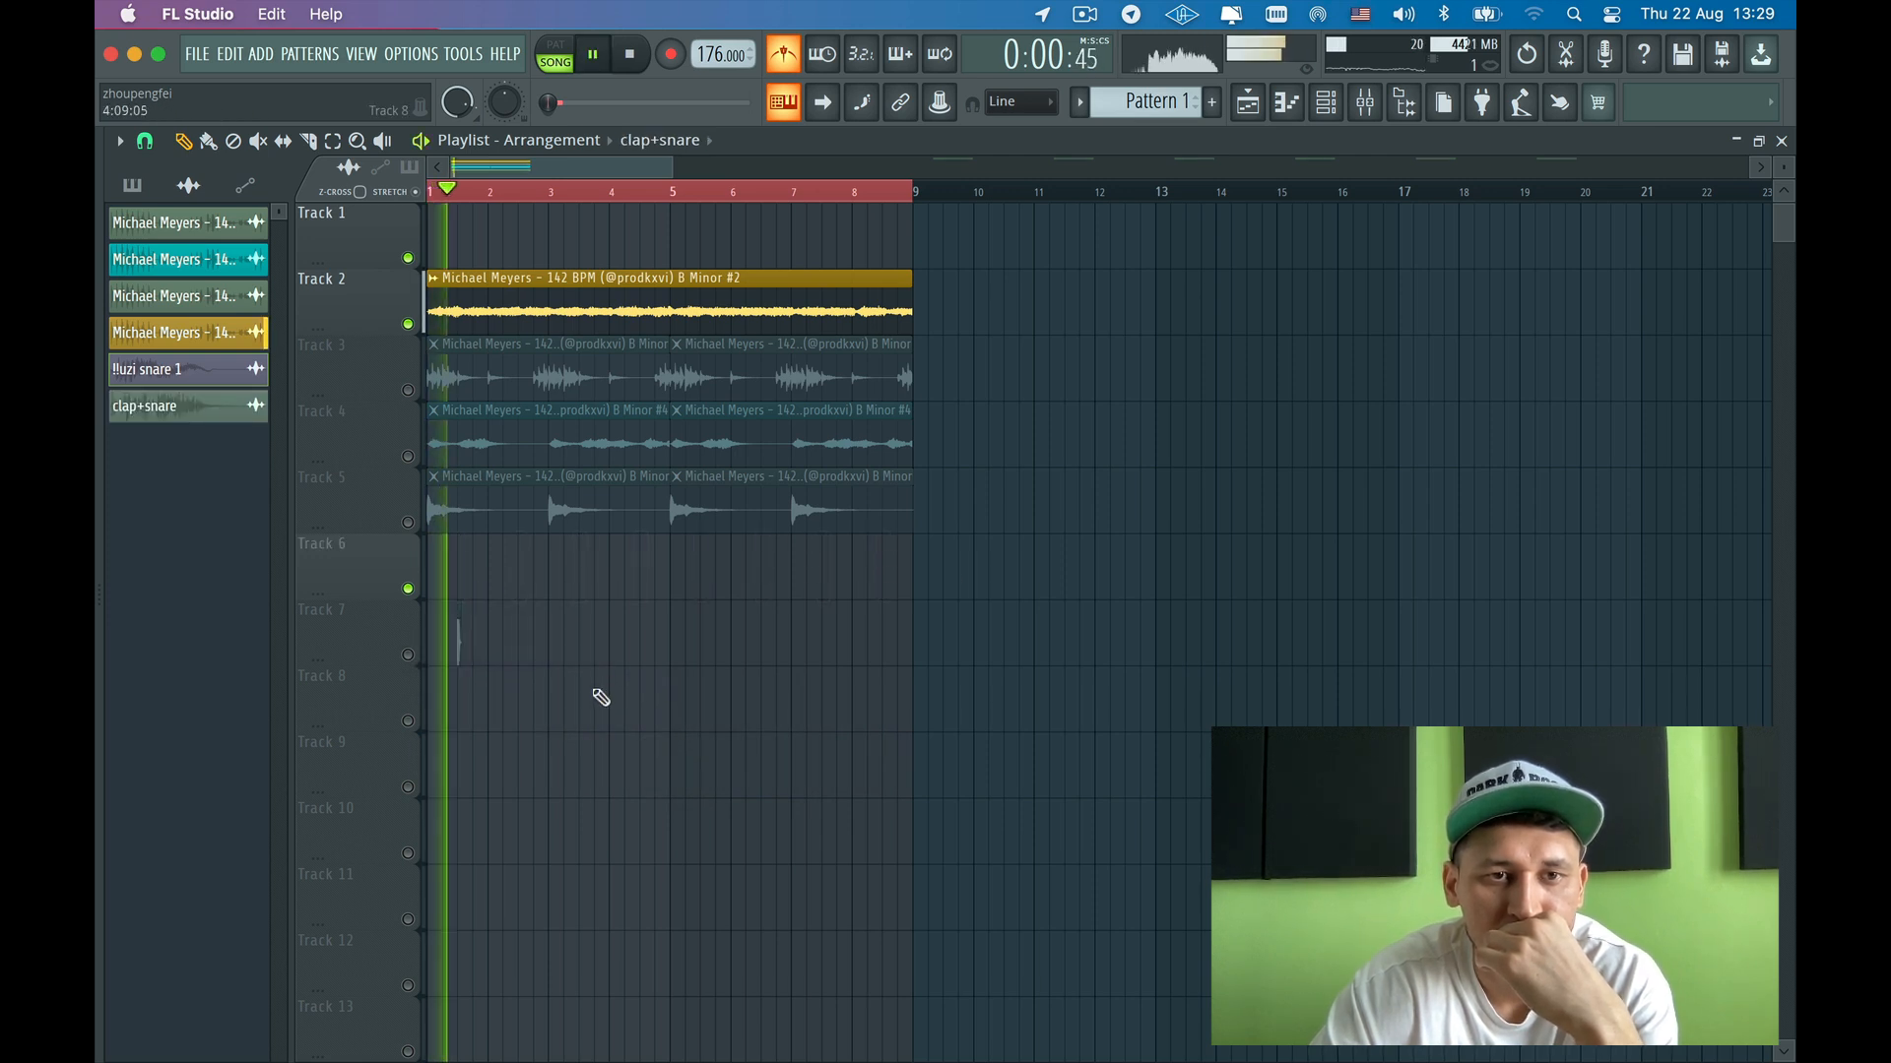
click(407, 655)
click(520, 642)
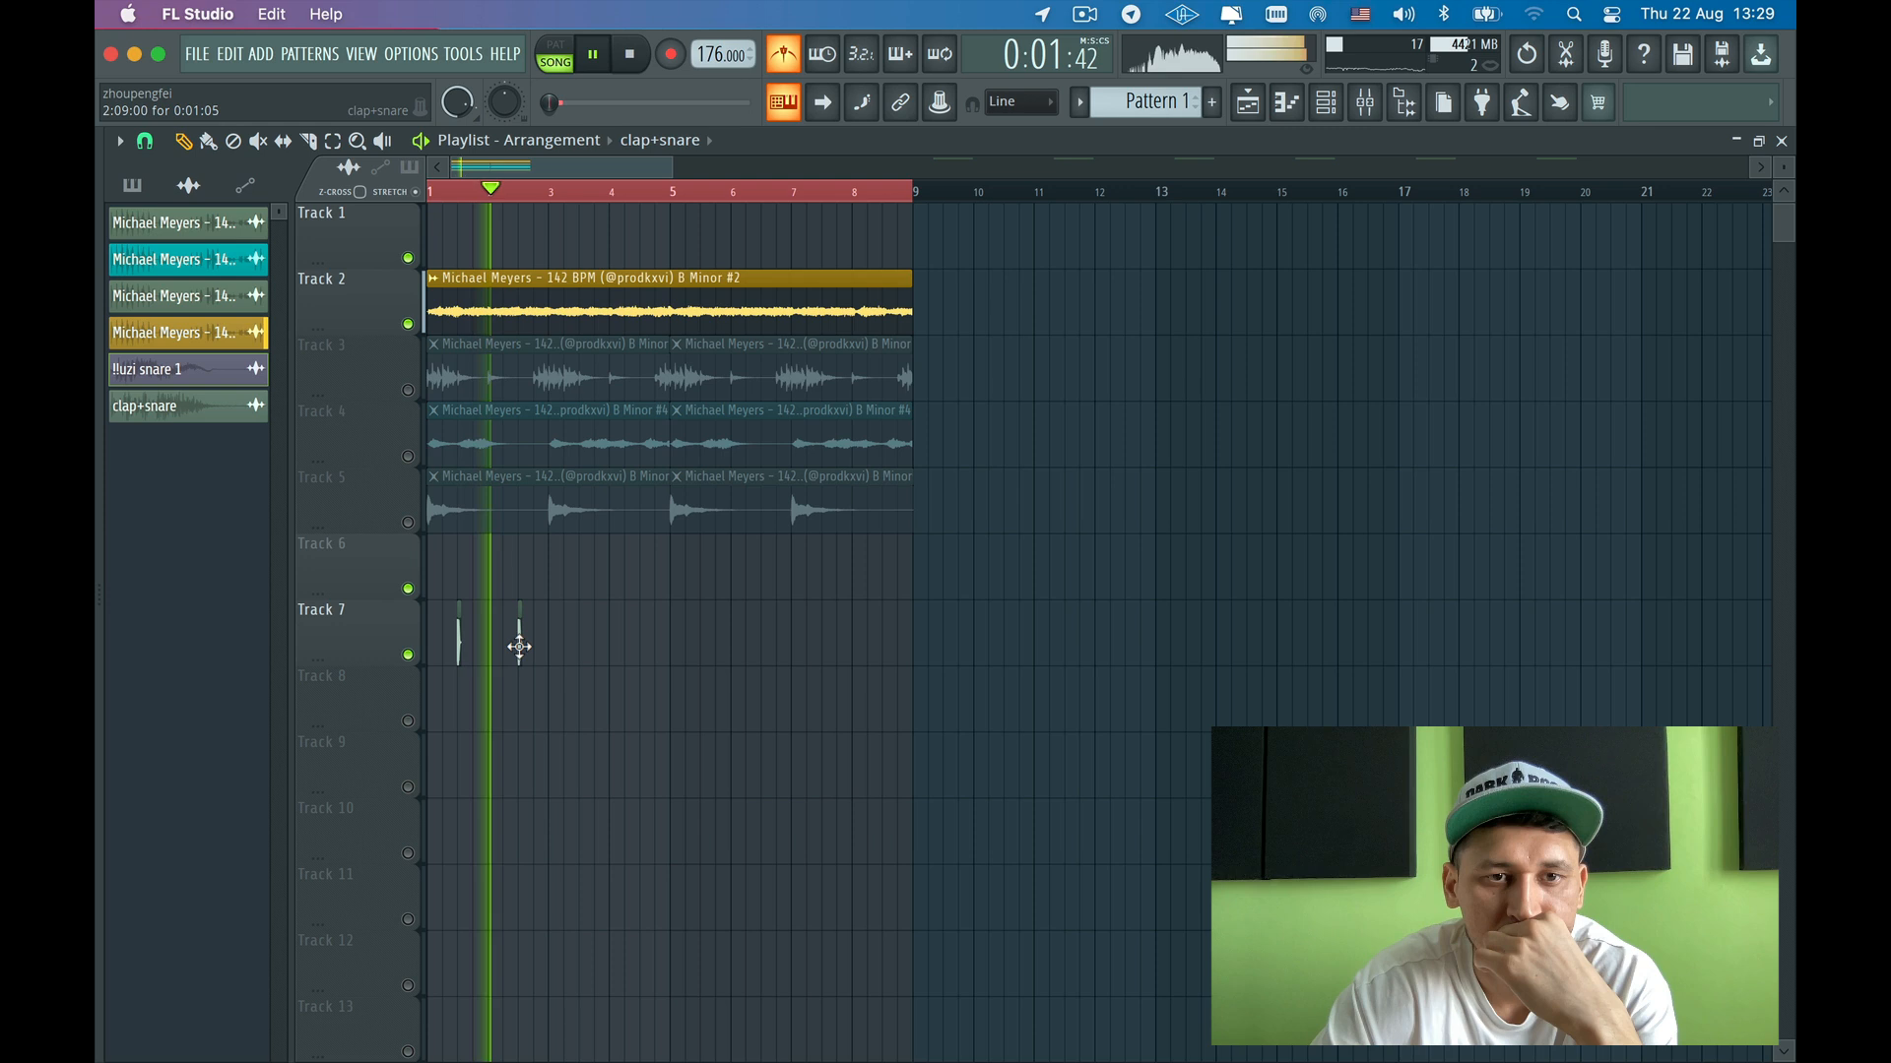
click(581, 642)
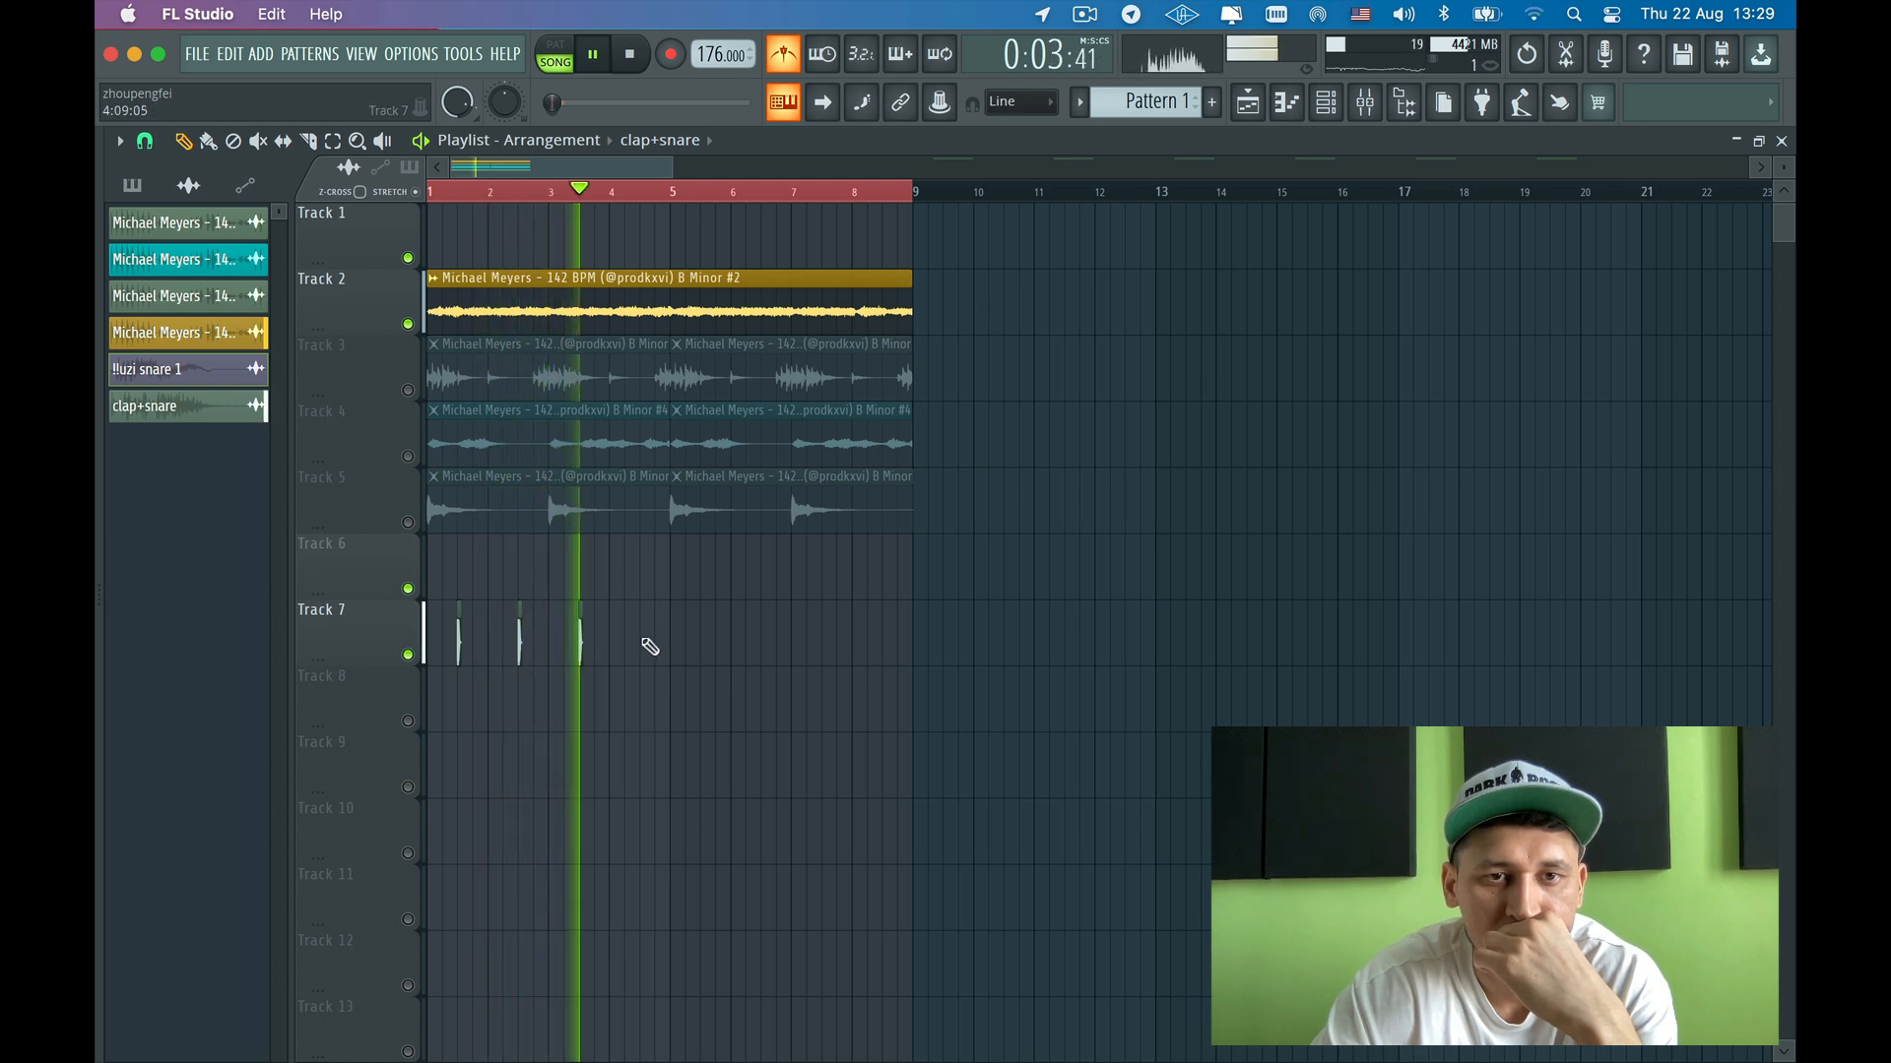
click(641, 642)
click(701, 642)
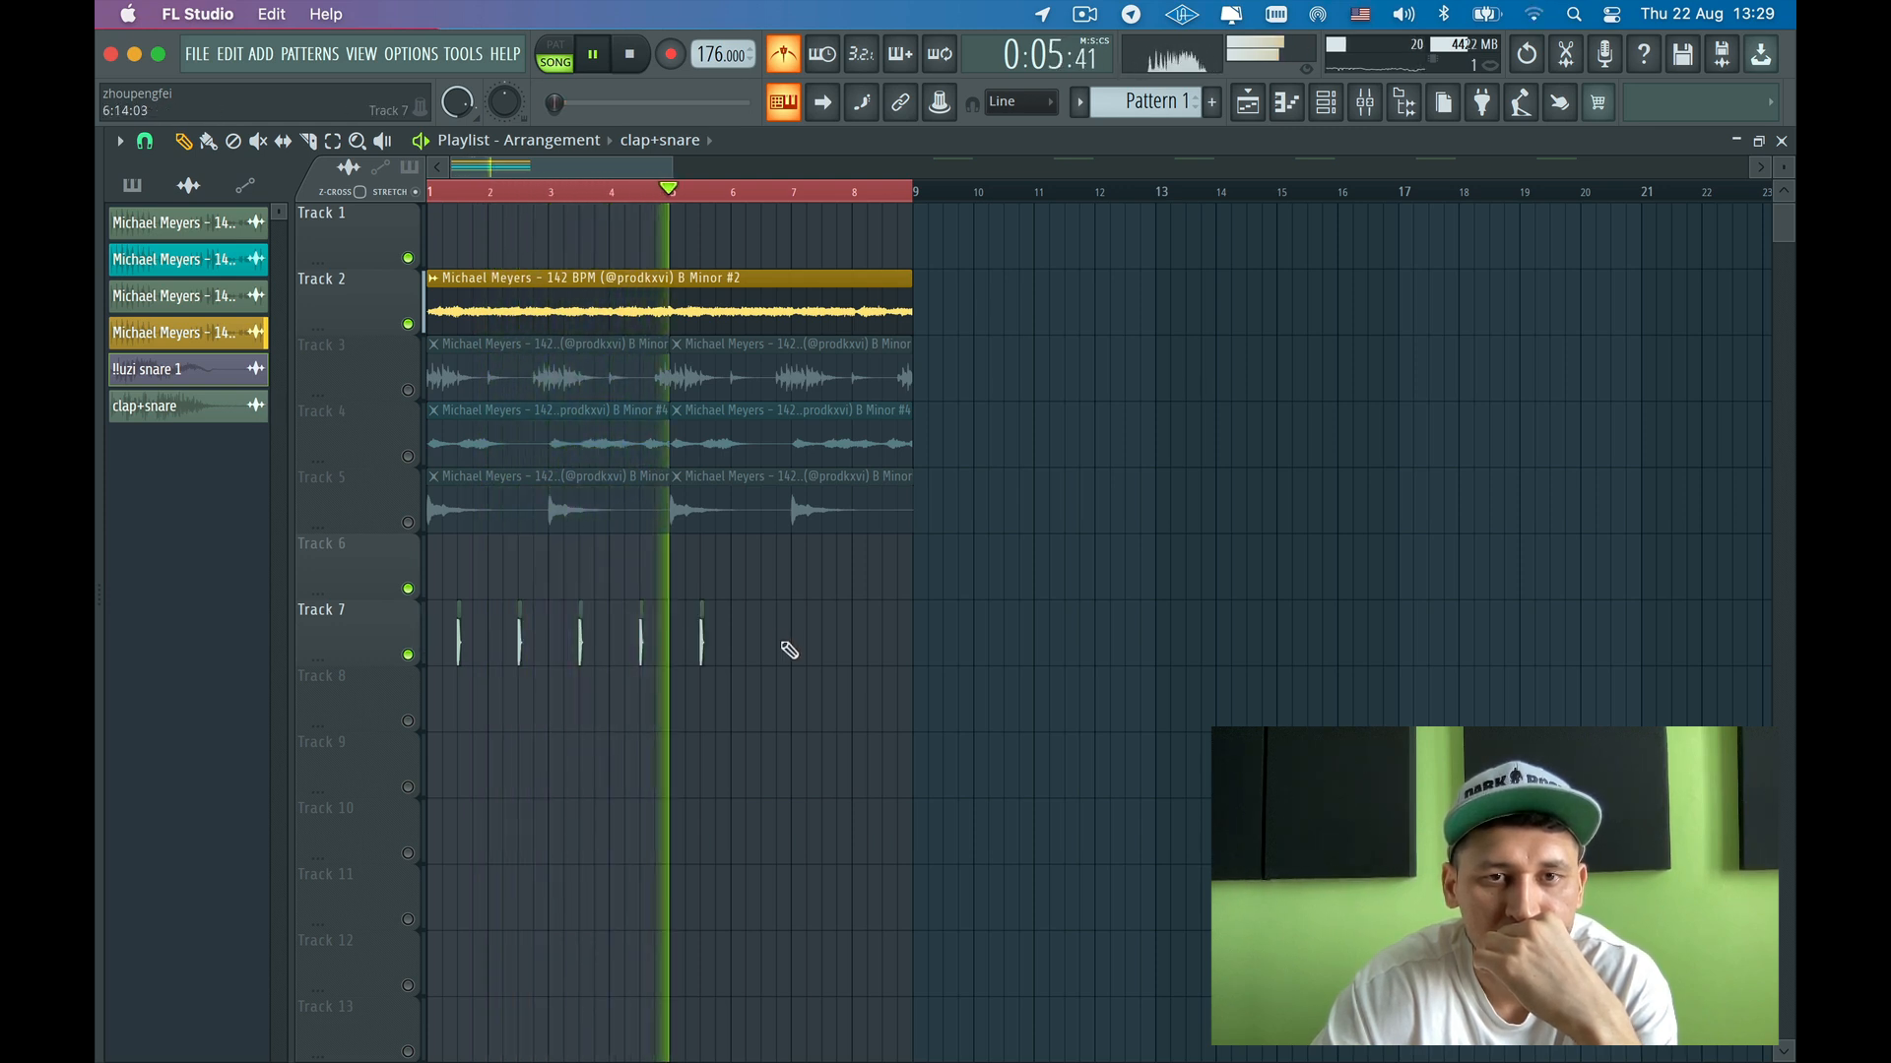
click(763, 642)
click(824, 642)
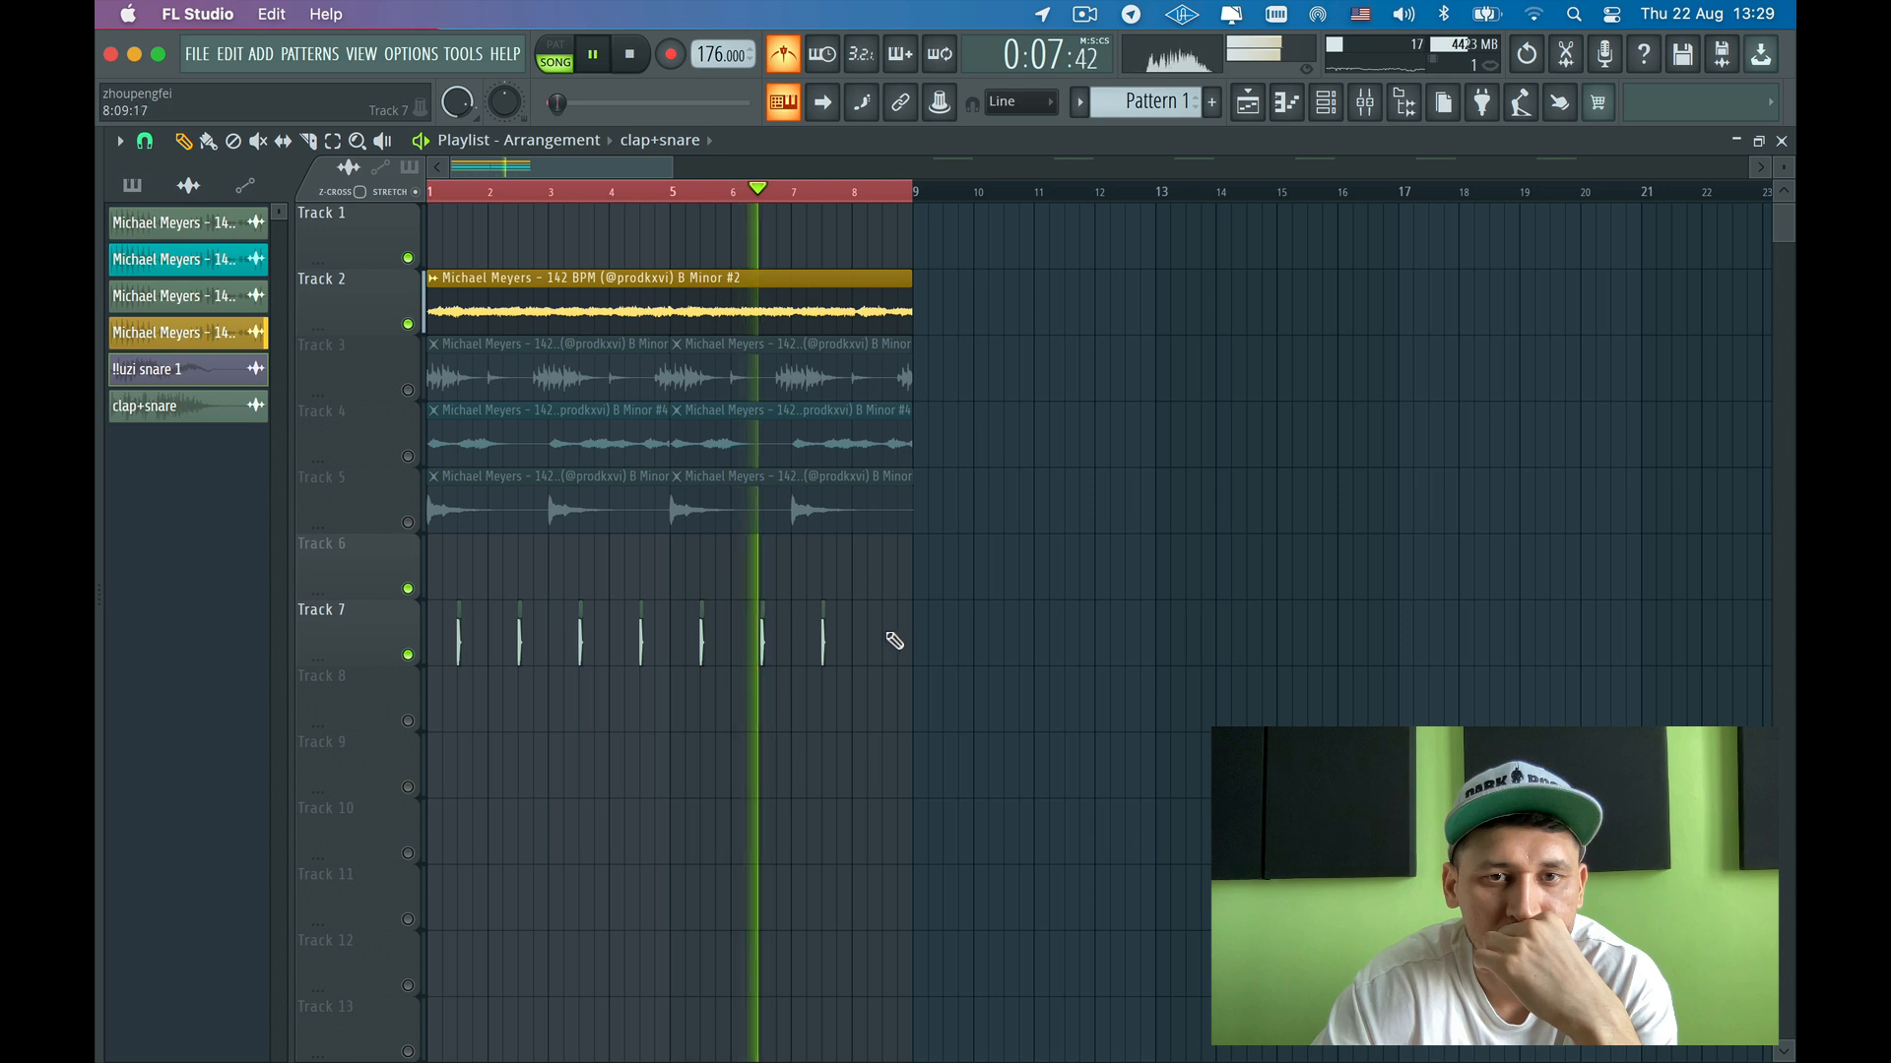
click(885, 642)
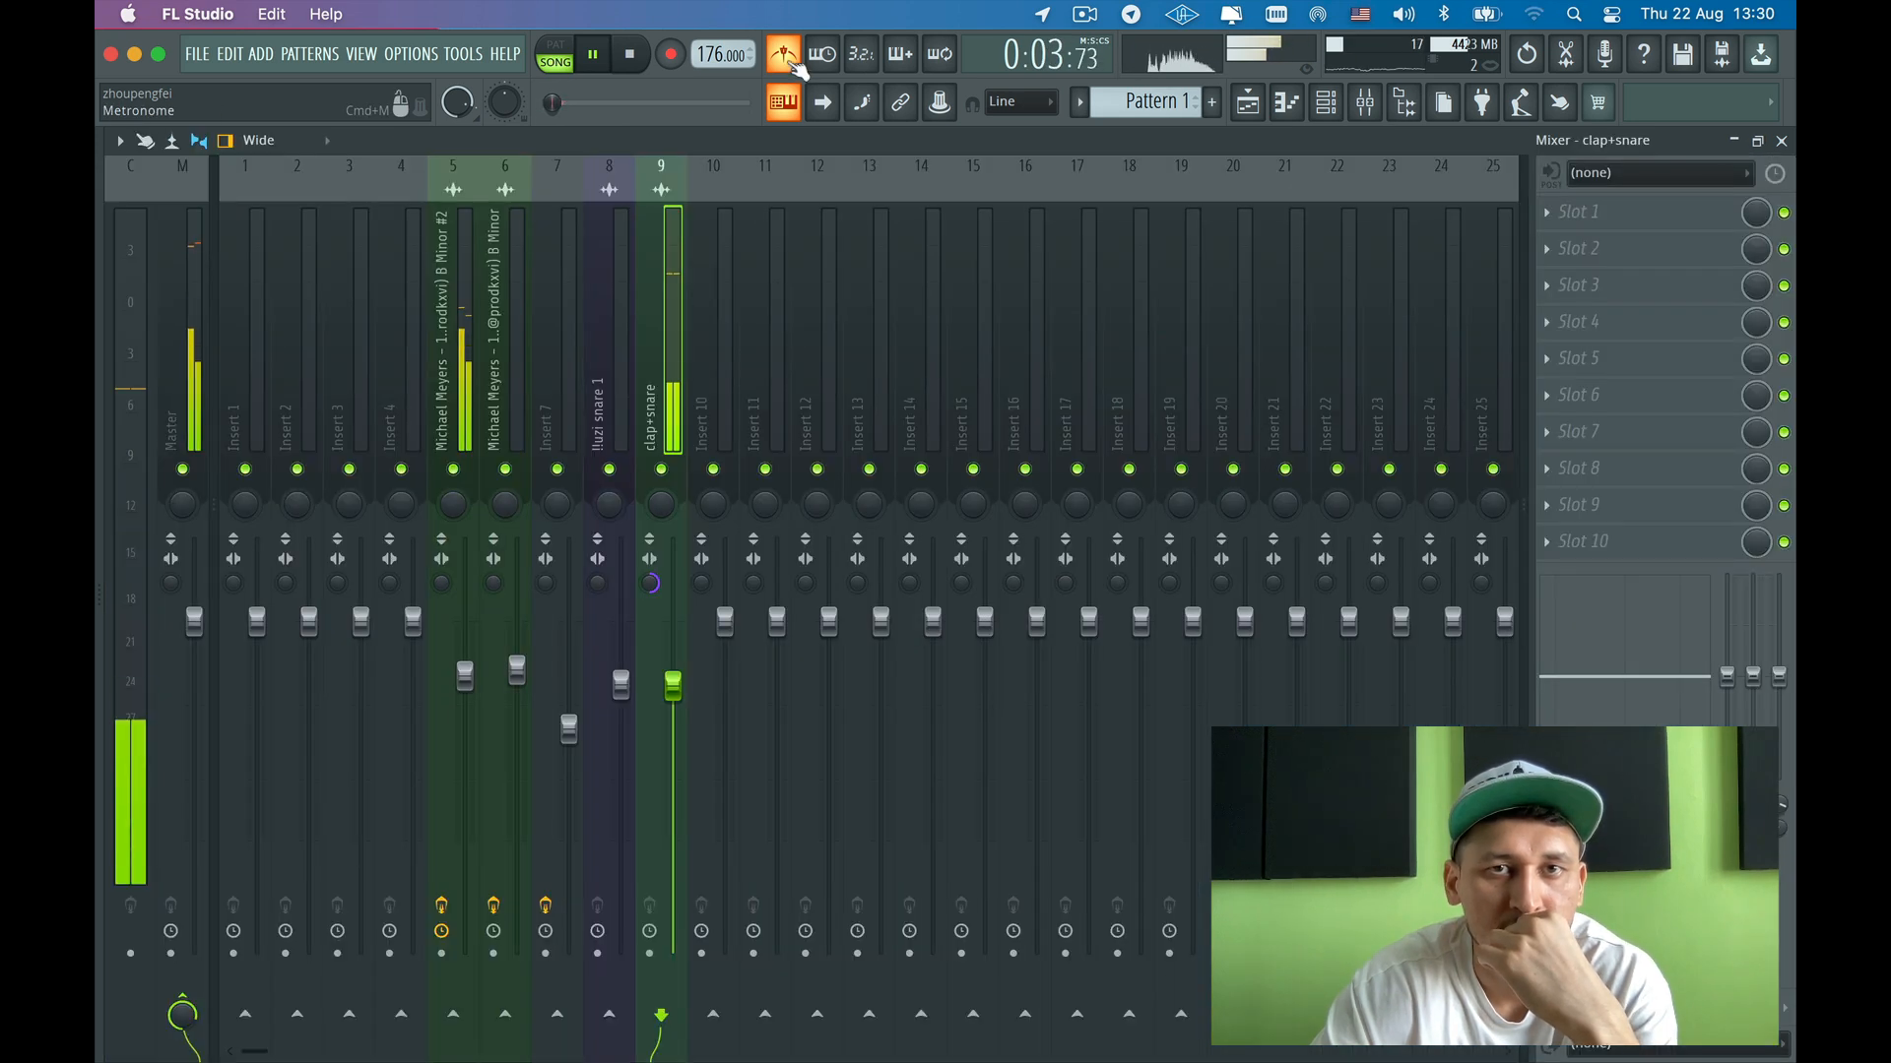
- Return to the playlist and audition LONG PLUGG 808, UBP_OH_COCO and the cubone hi hat from the flp 1 folder
click(1246, 102)
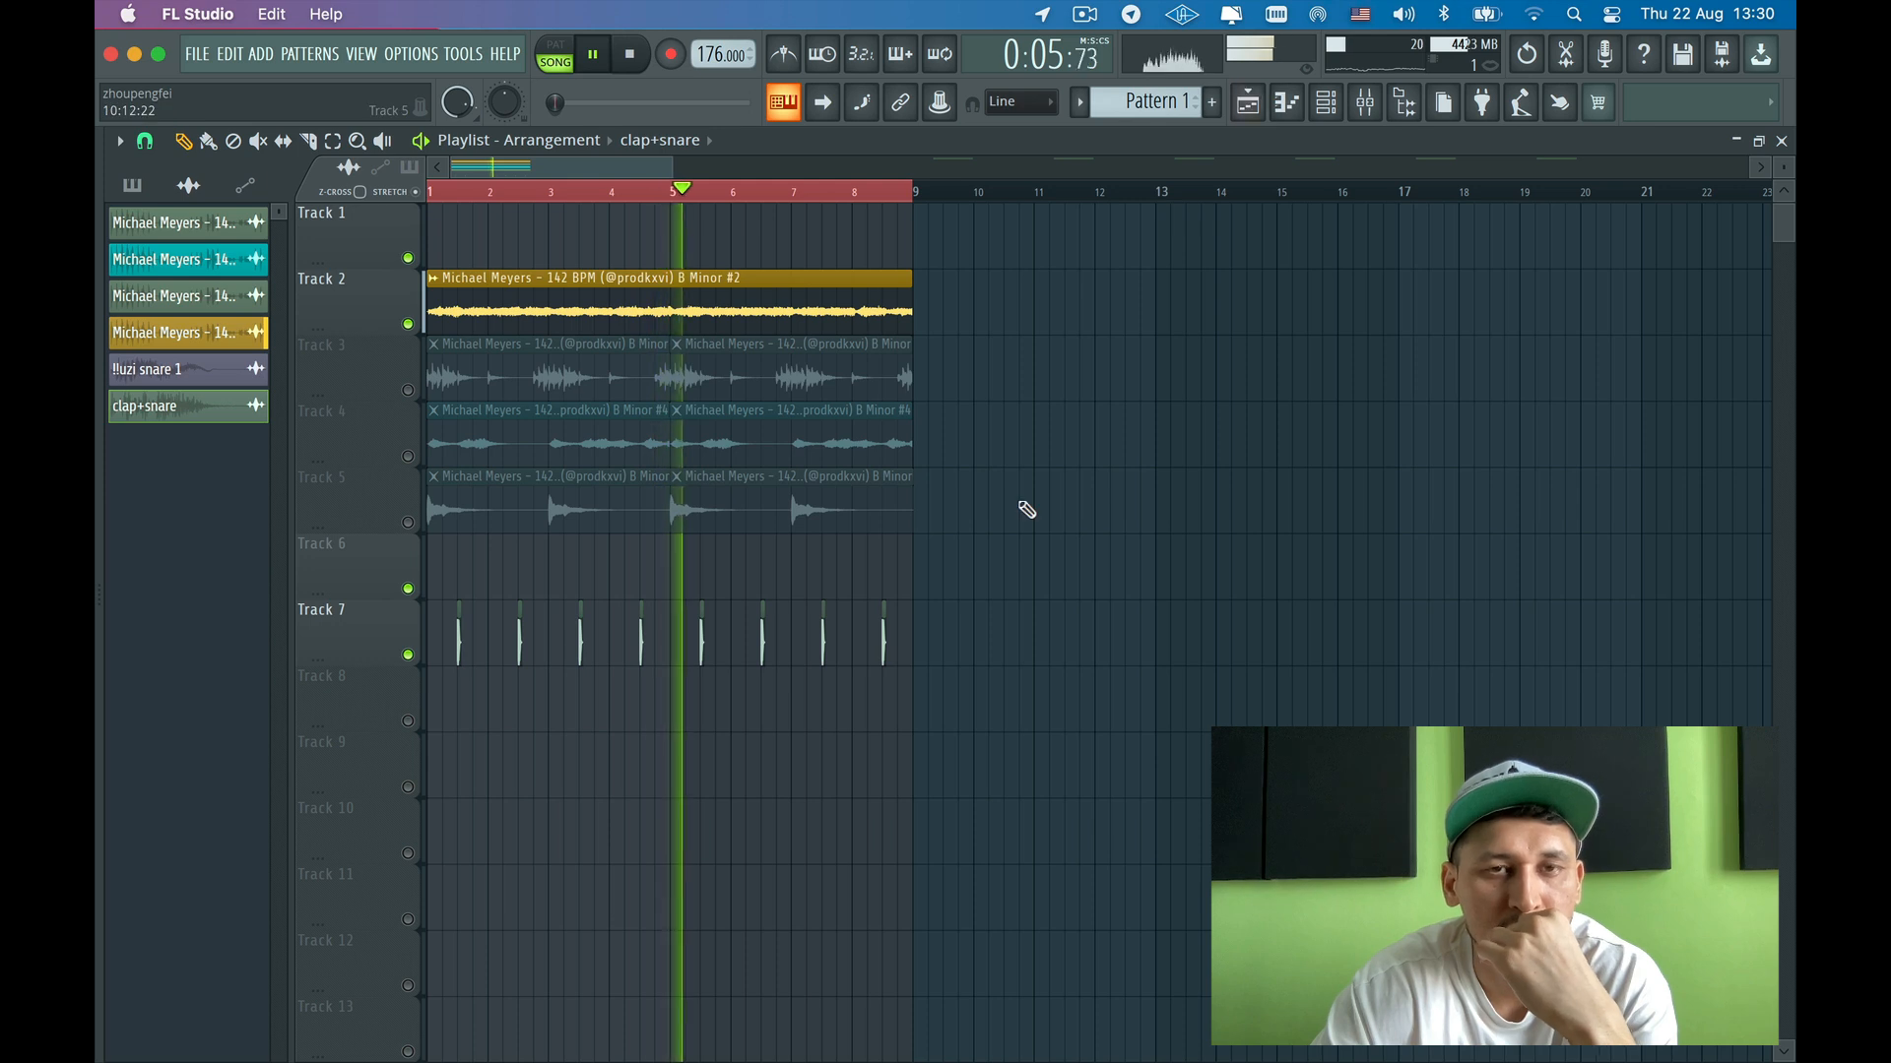
mouse_move(94, 558)
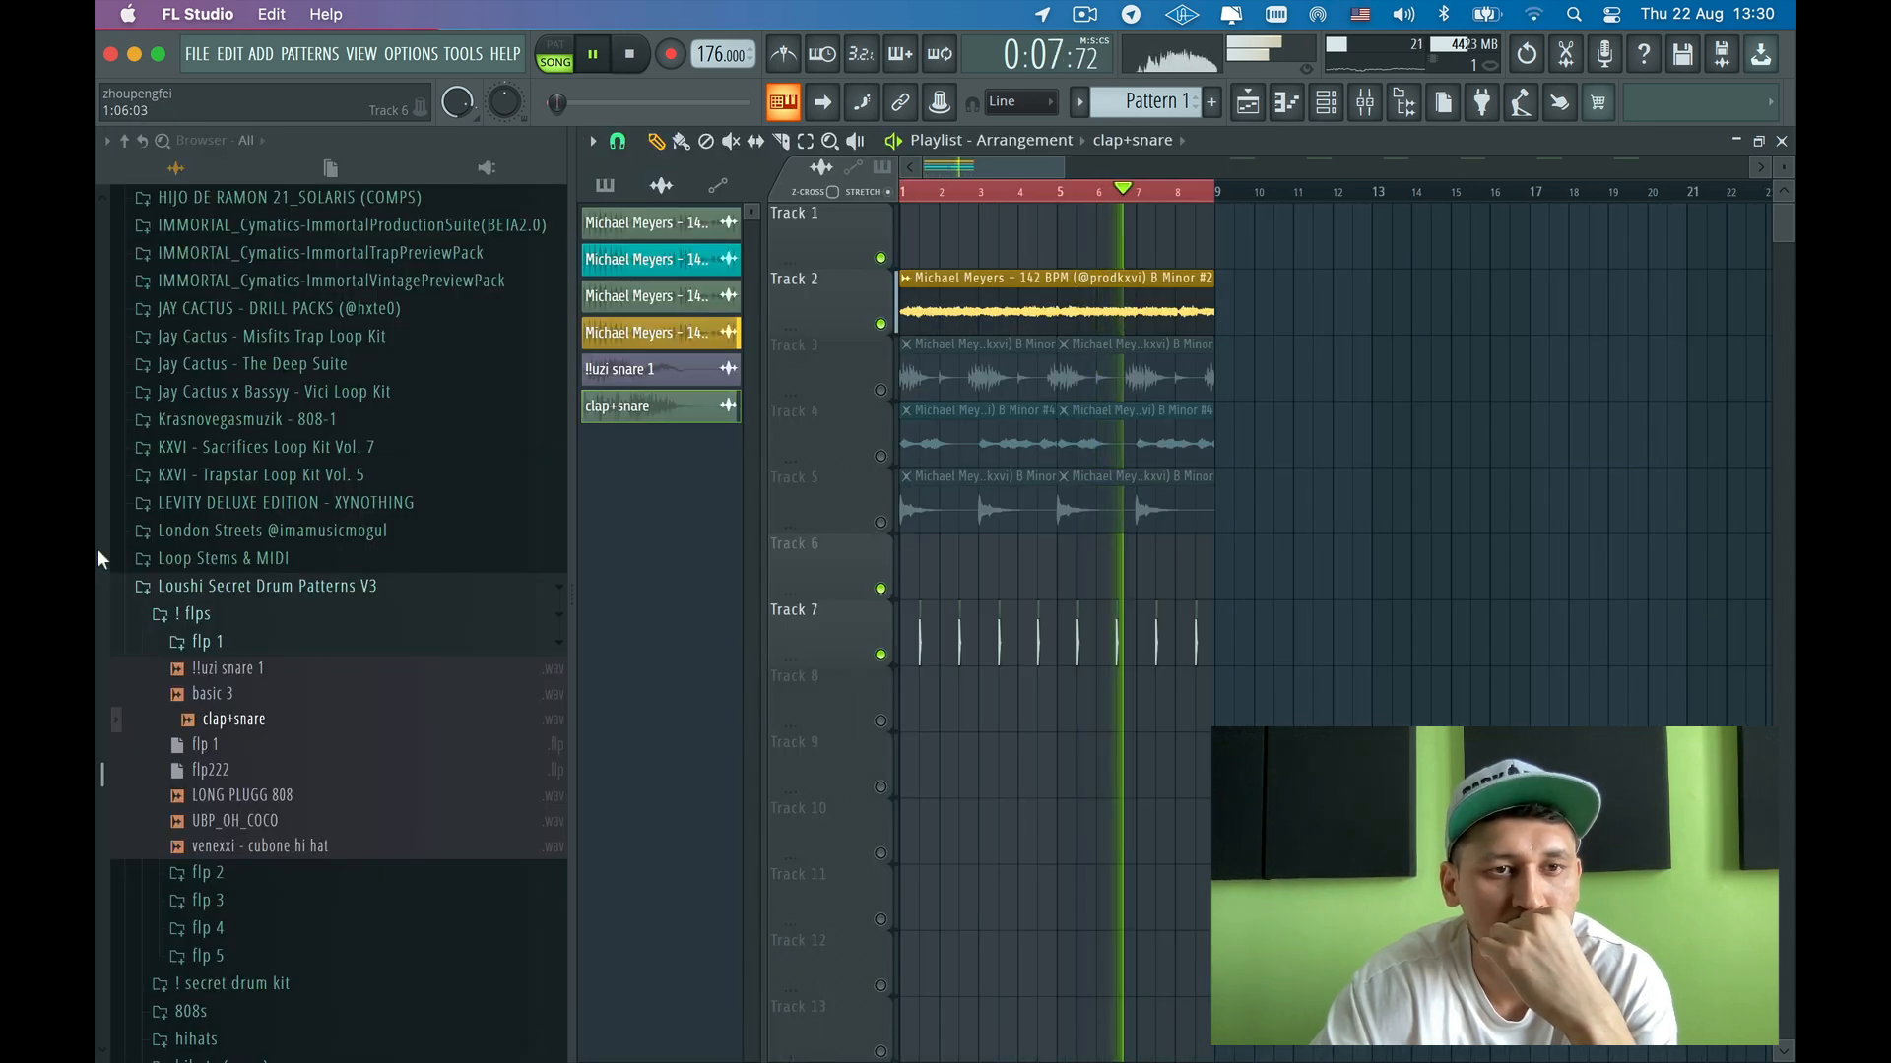
click(254, 797)
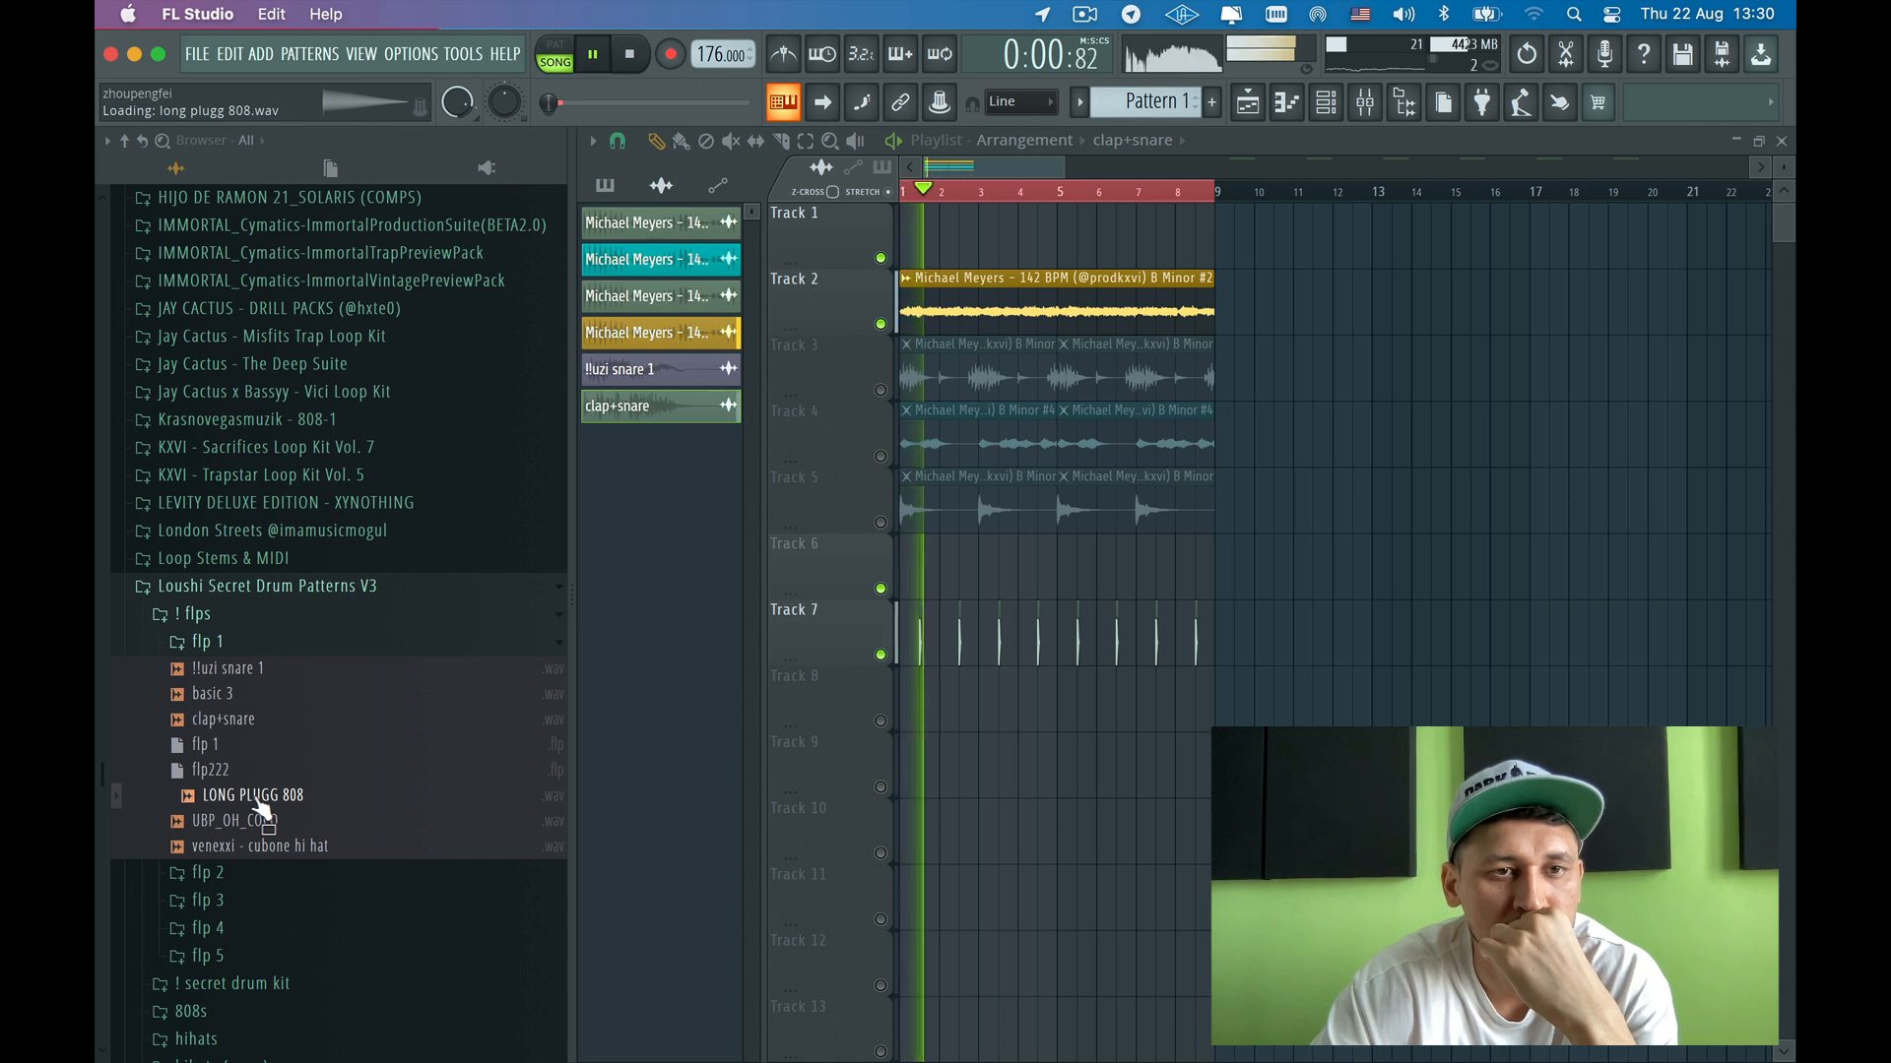
click(258, 820)
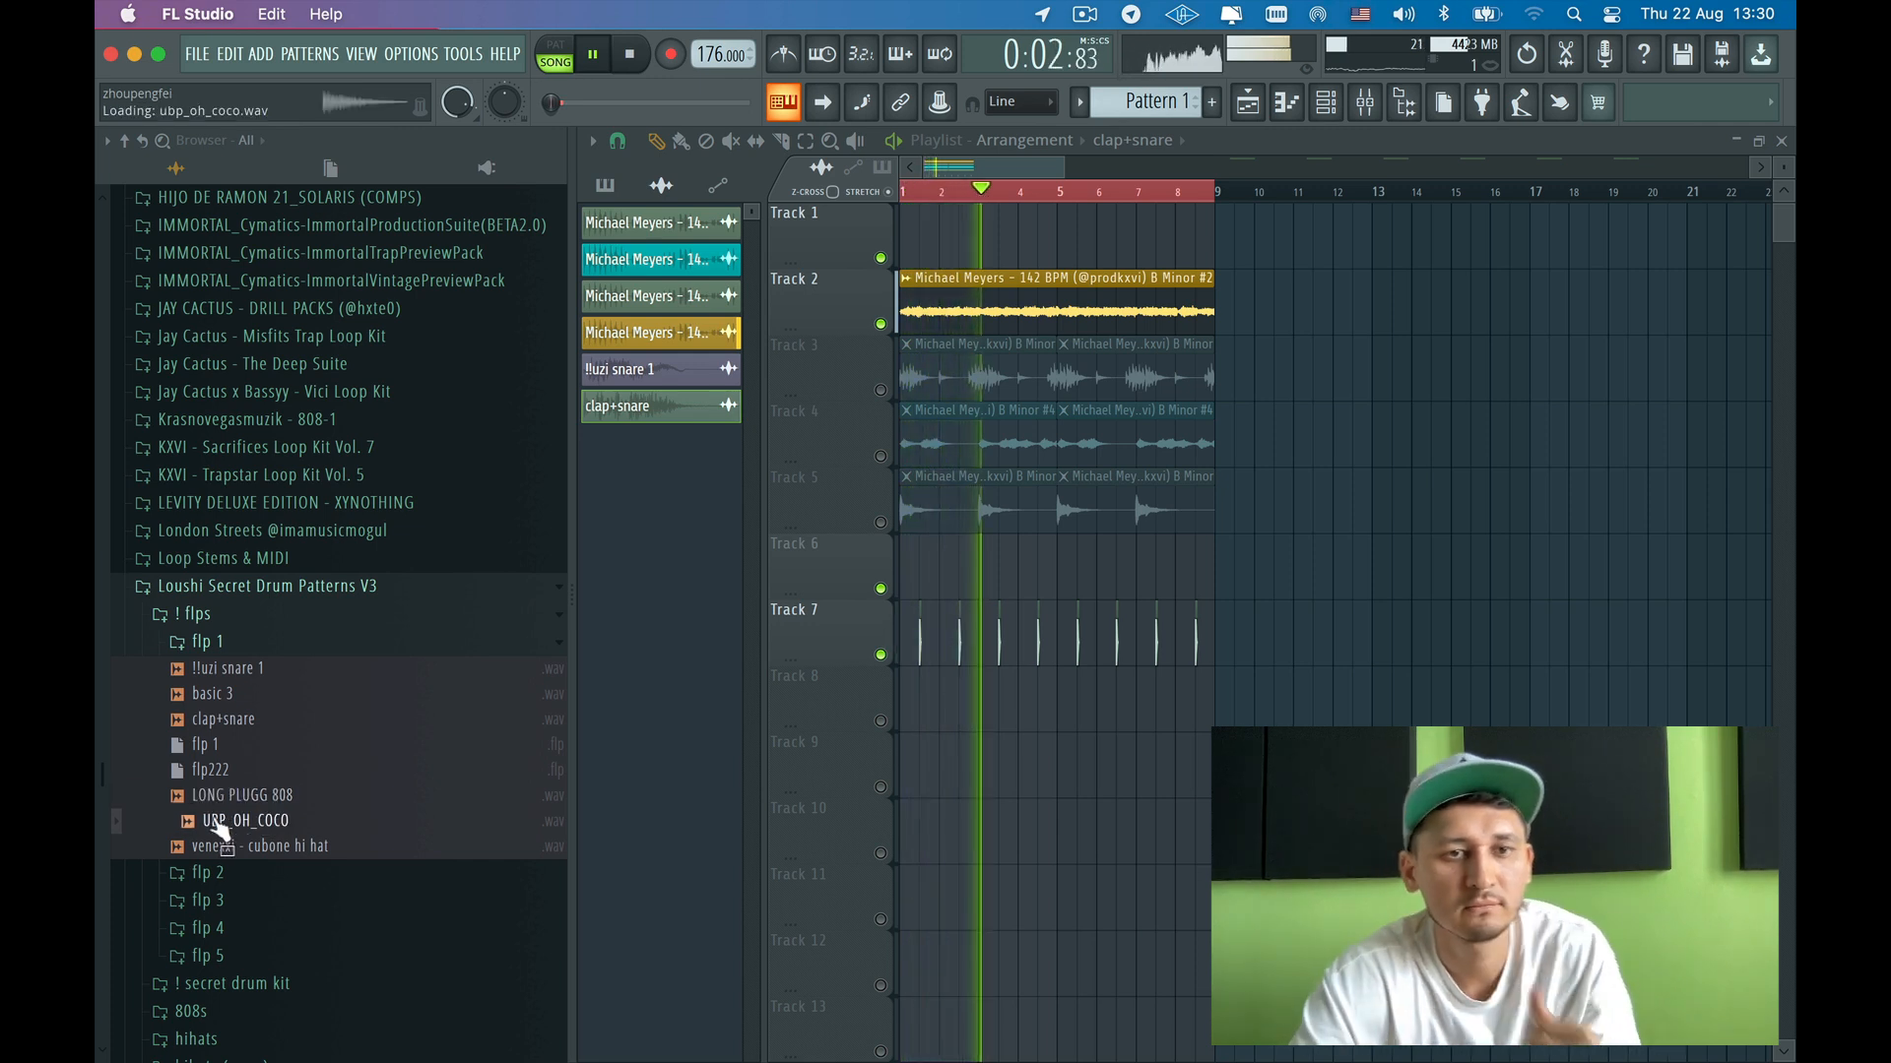
click(255, 849)
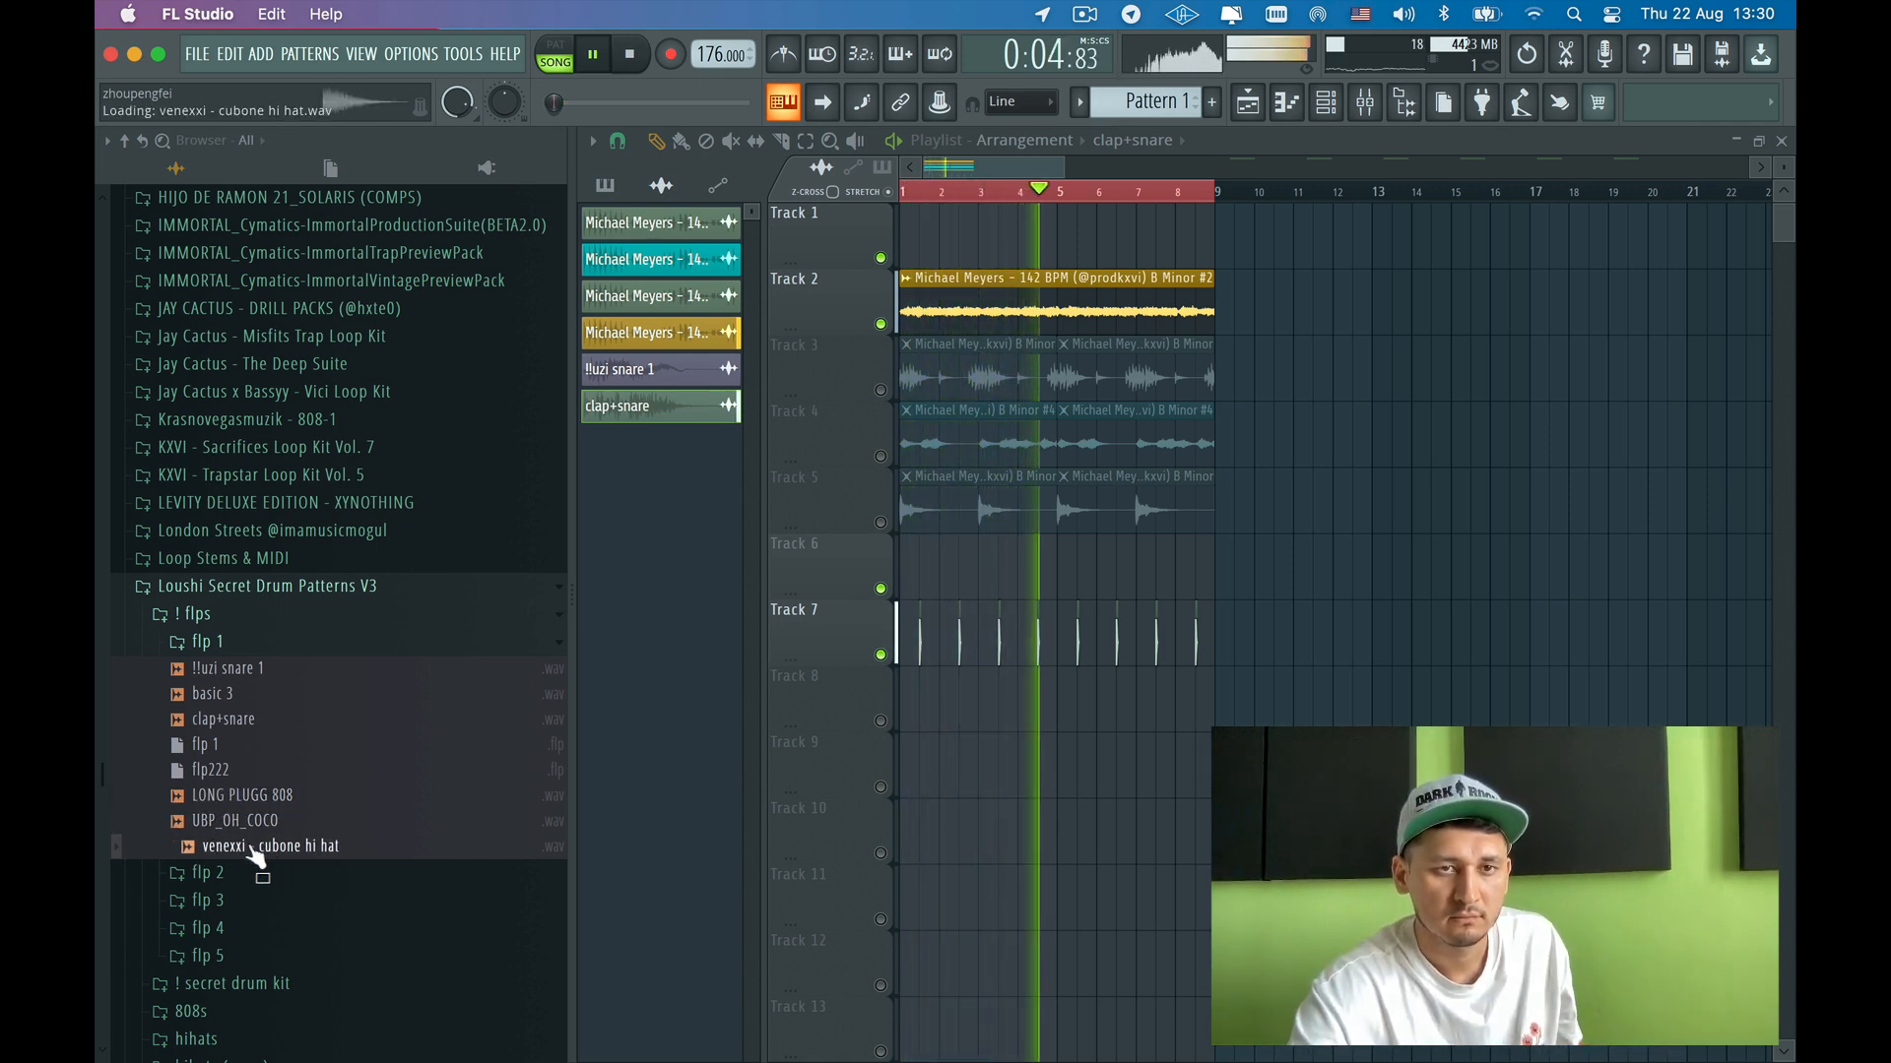
- Audition the sweet like coco kick, Bell Goosebumps and coffee bean (rim) samples in the flp 3 folder
click(208, 642)
click(210, 697)
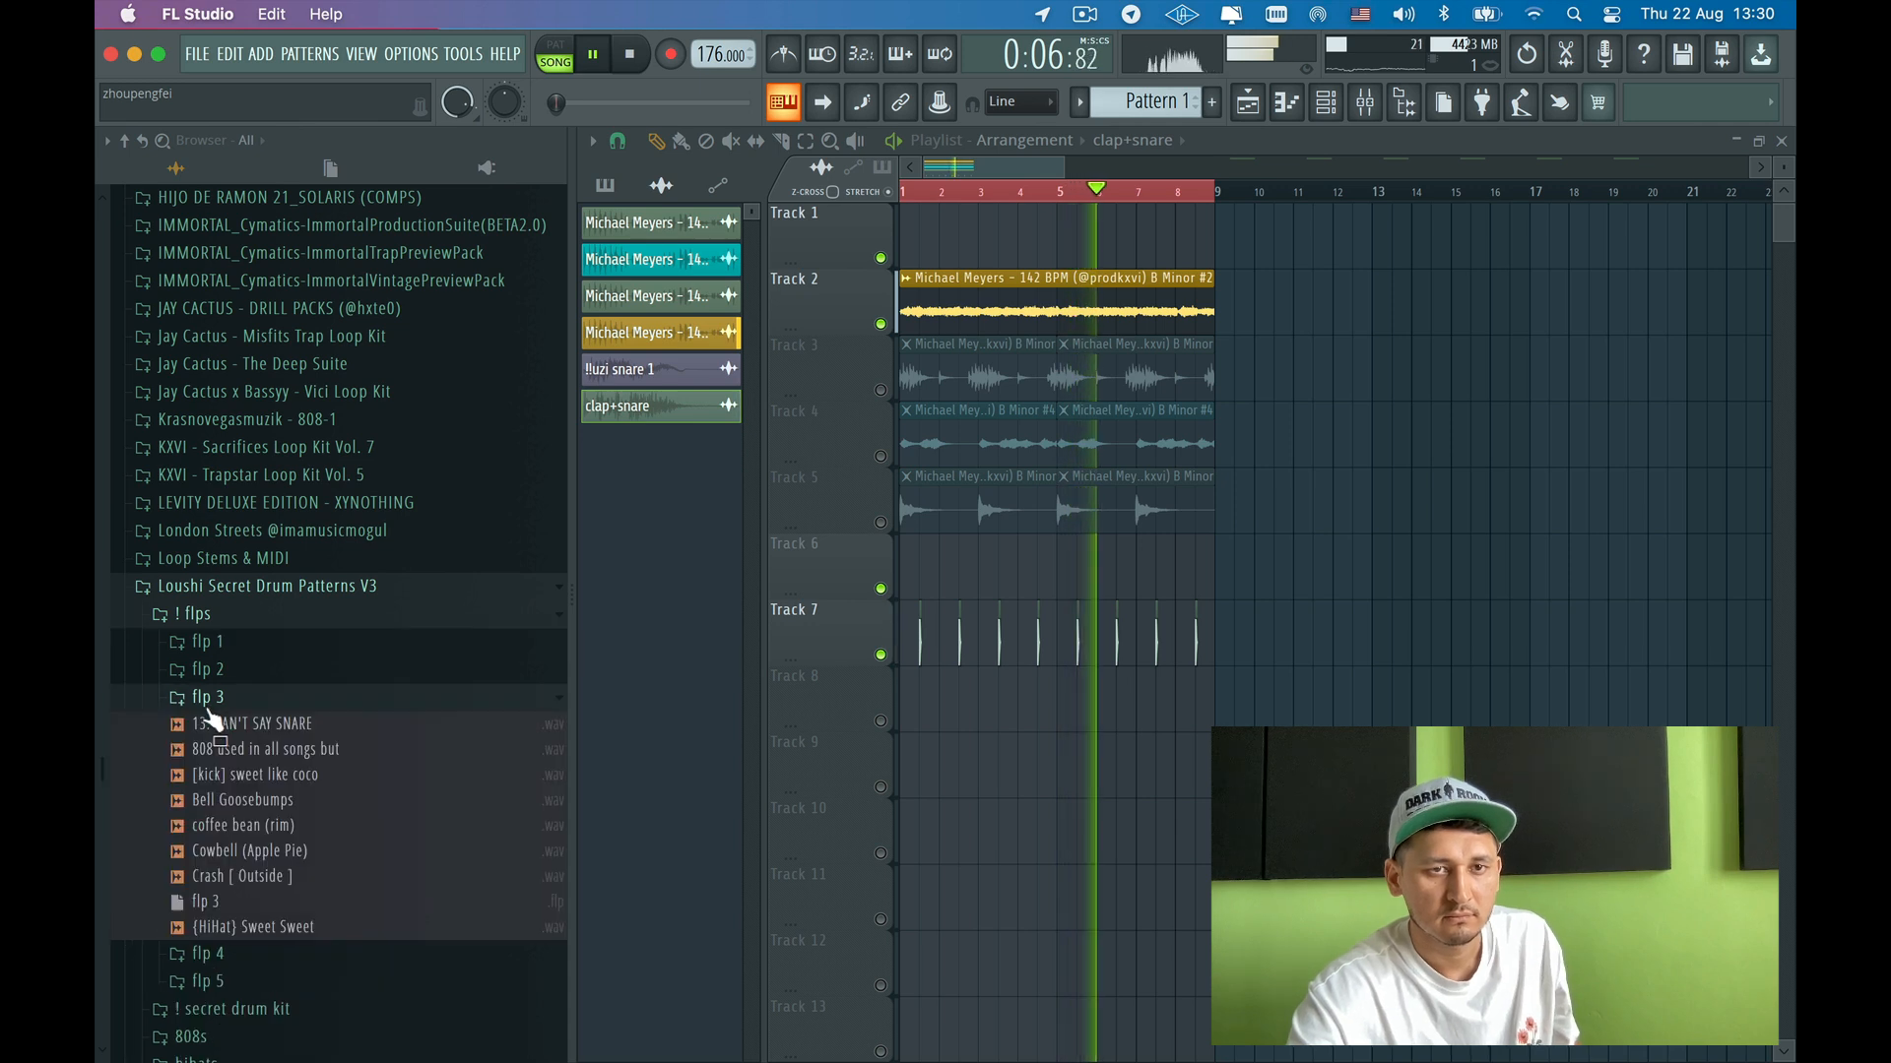
click(212, 775)
drag(214, 775, 276, 800)
click(241, 799)
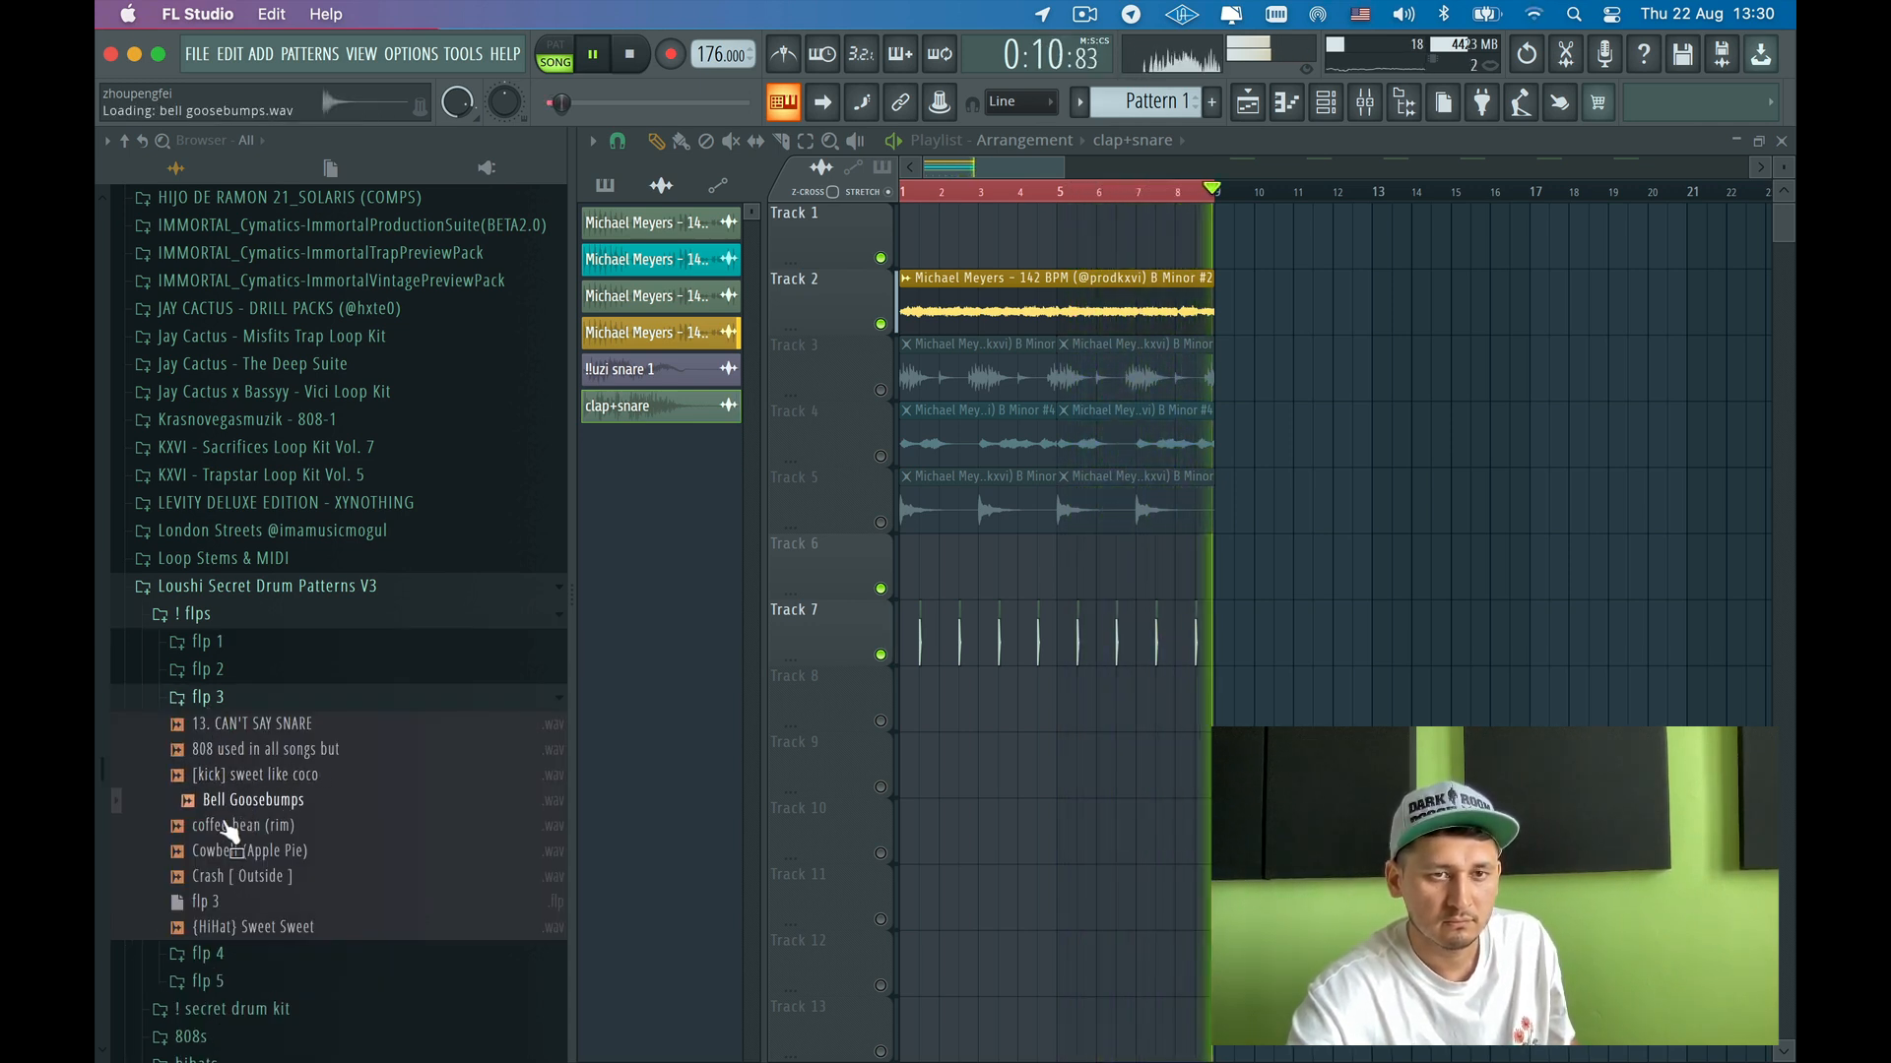
click(226, 828)
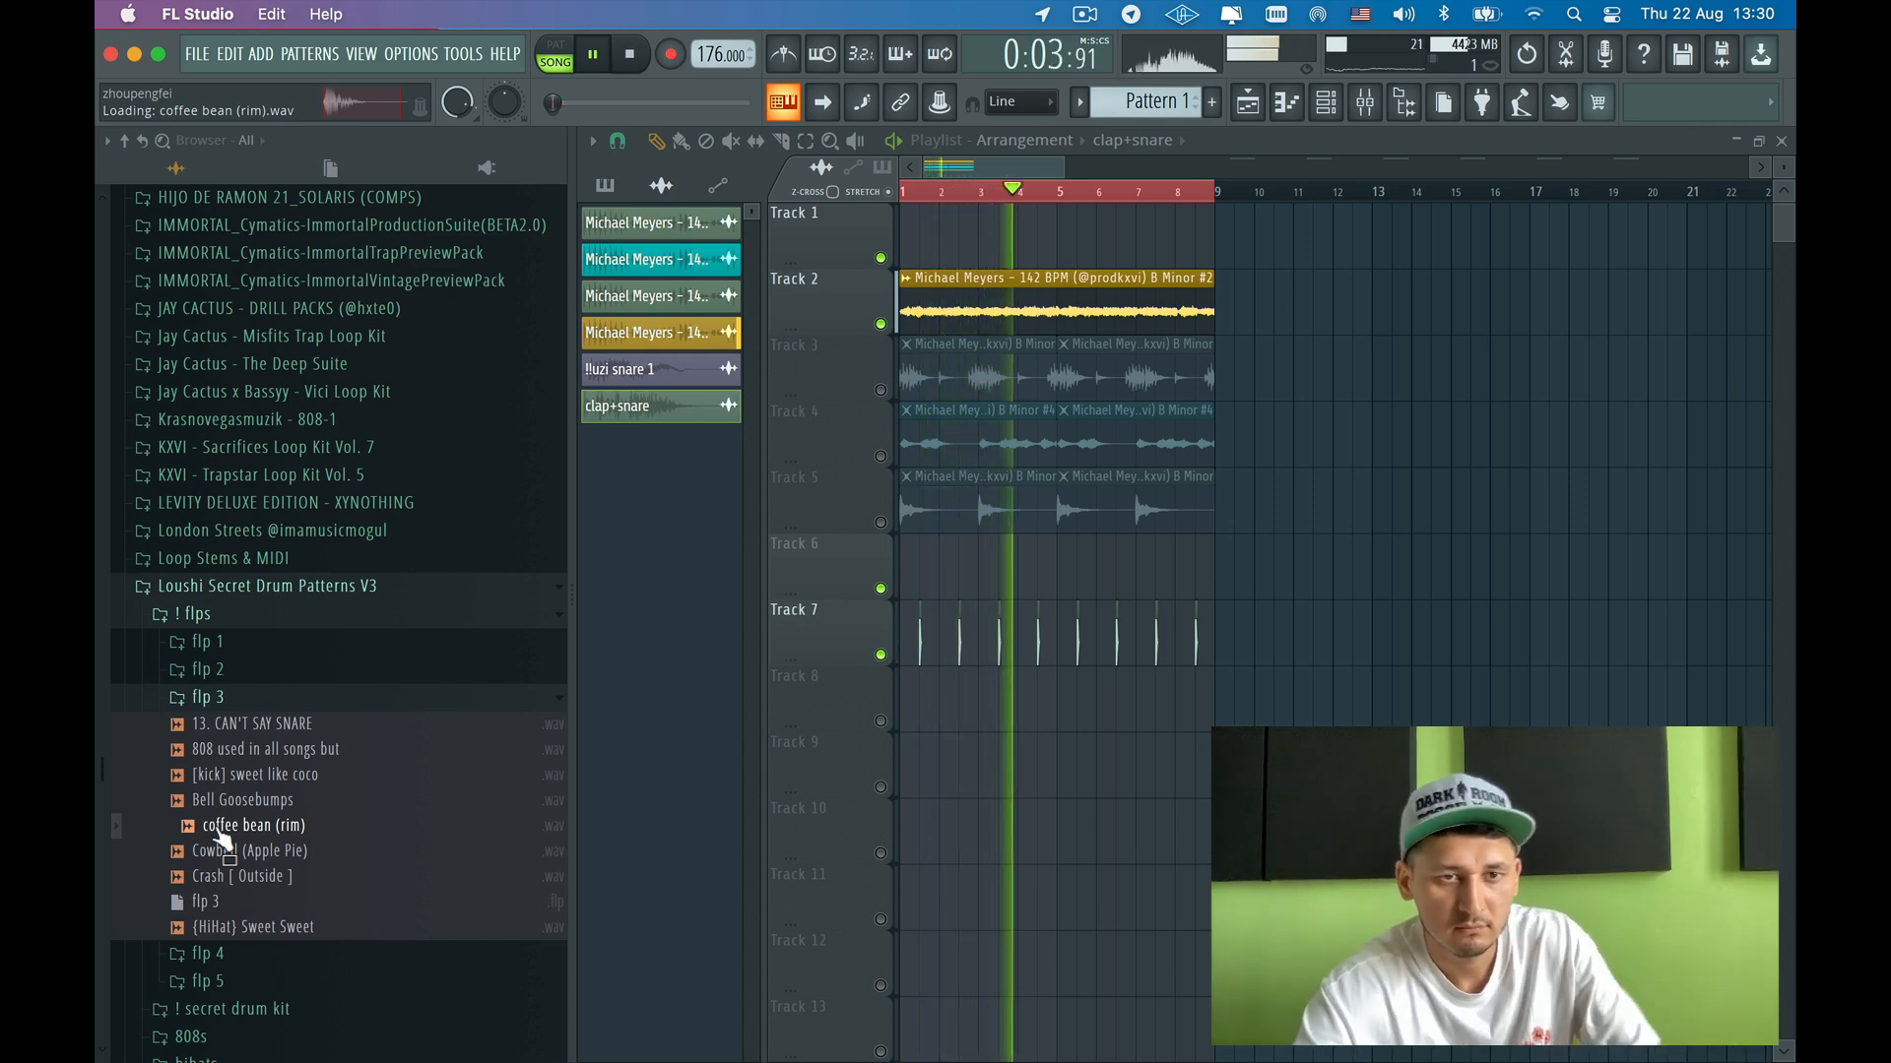
- Place coffee bean (rim) on track 8 at step 5 of bar 1 and unmute the track
drag(221, 834, 451, 713)
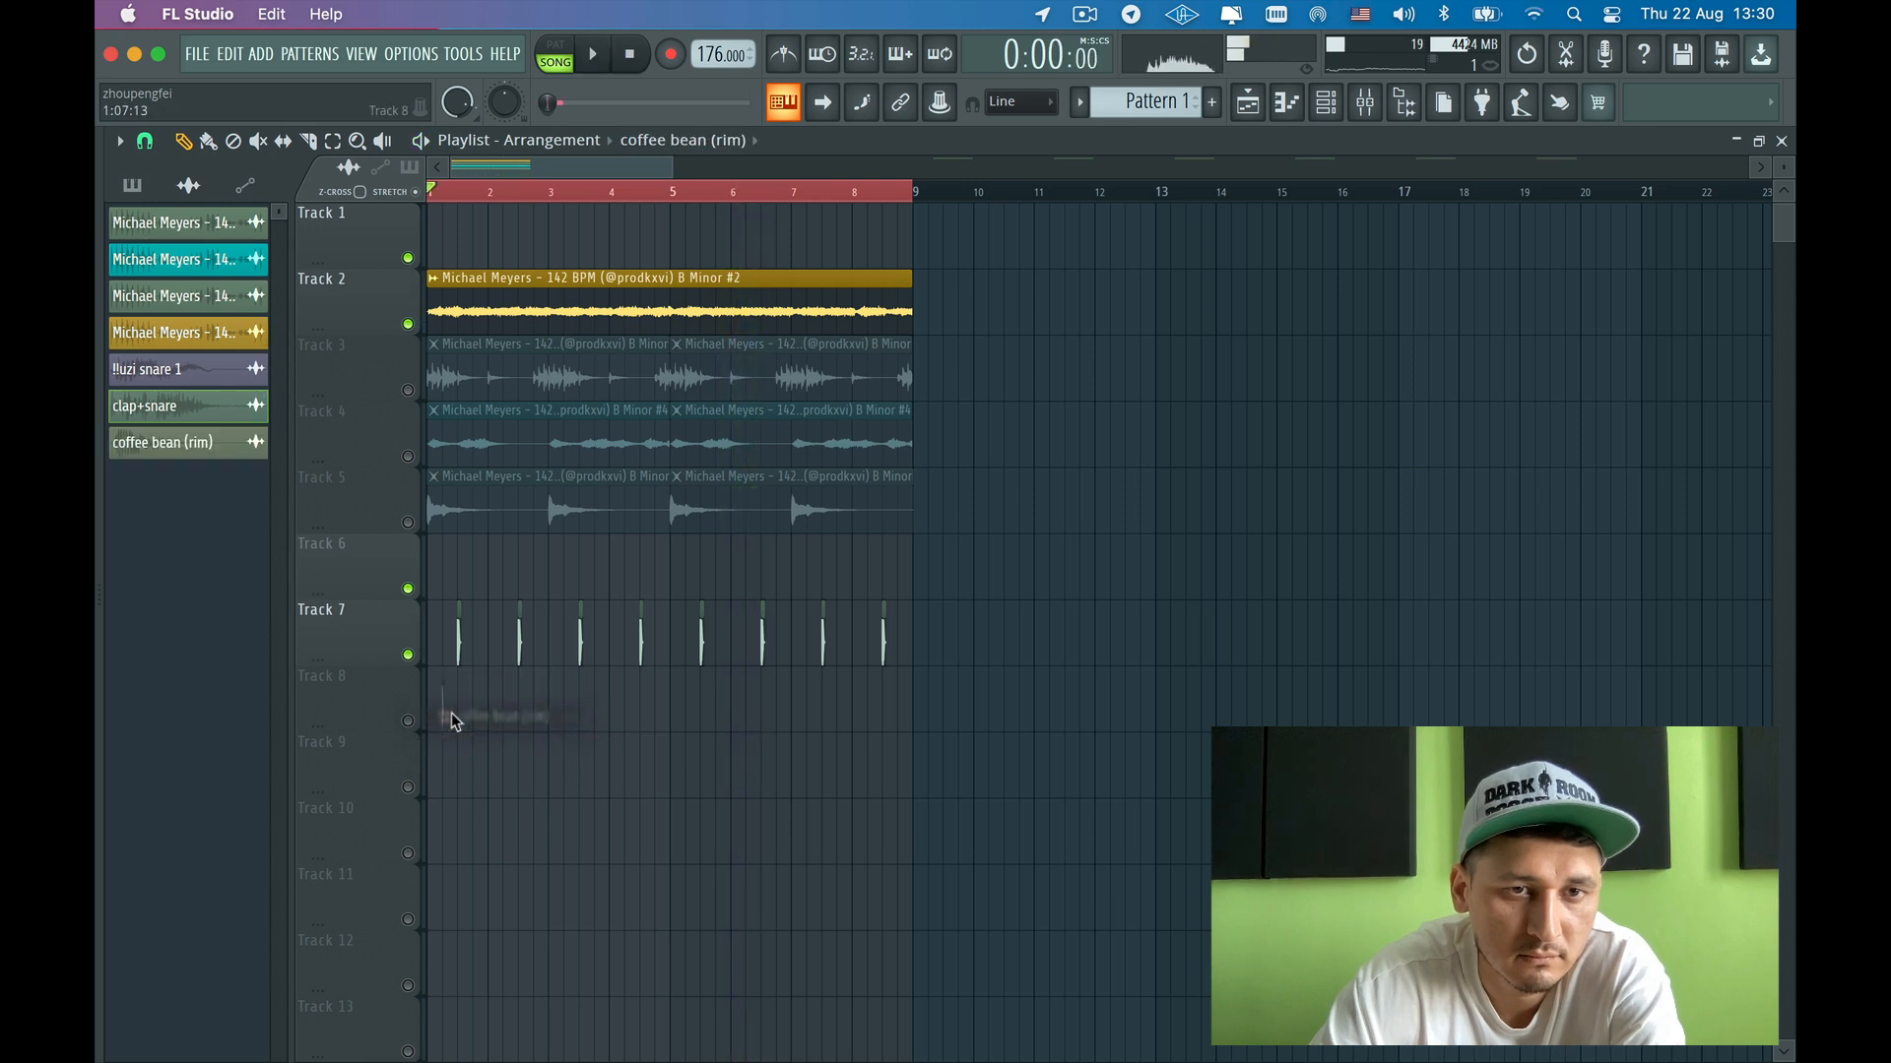
click(407, 720)
key(space)
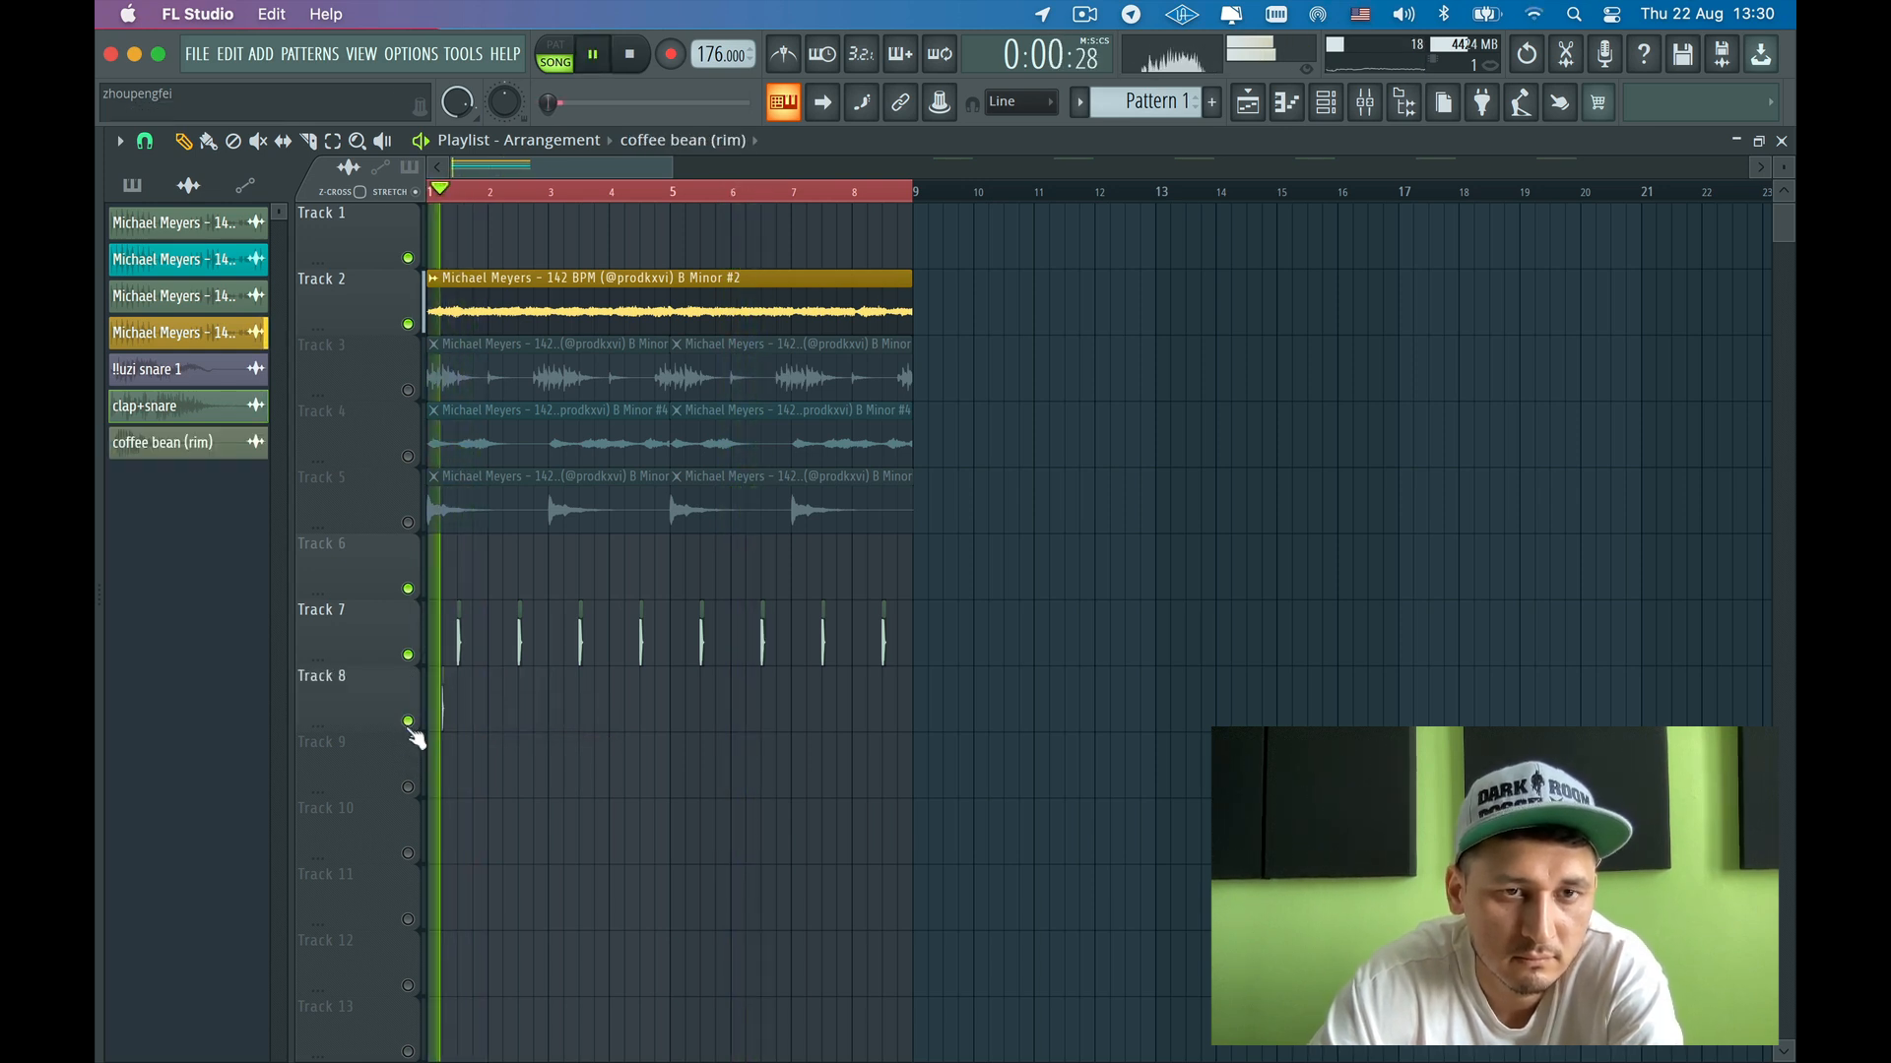
key(space)
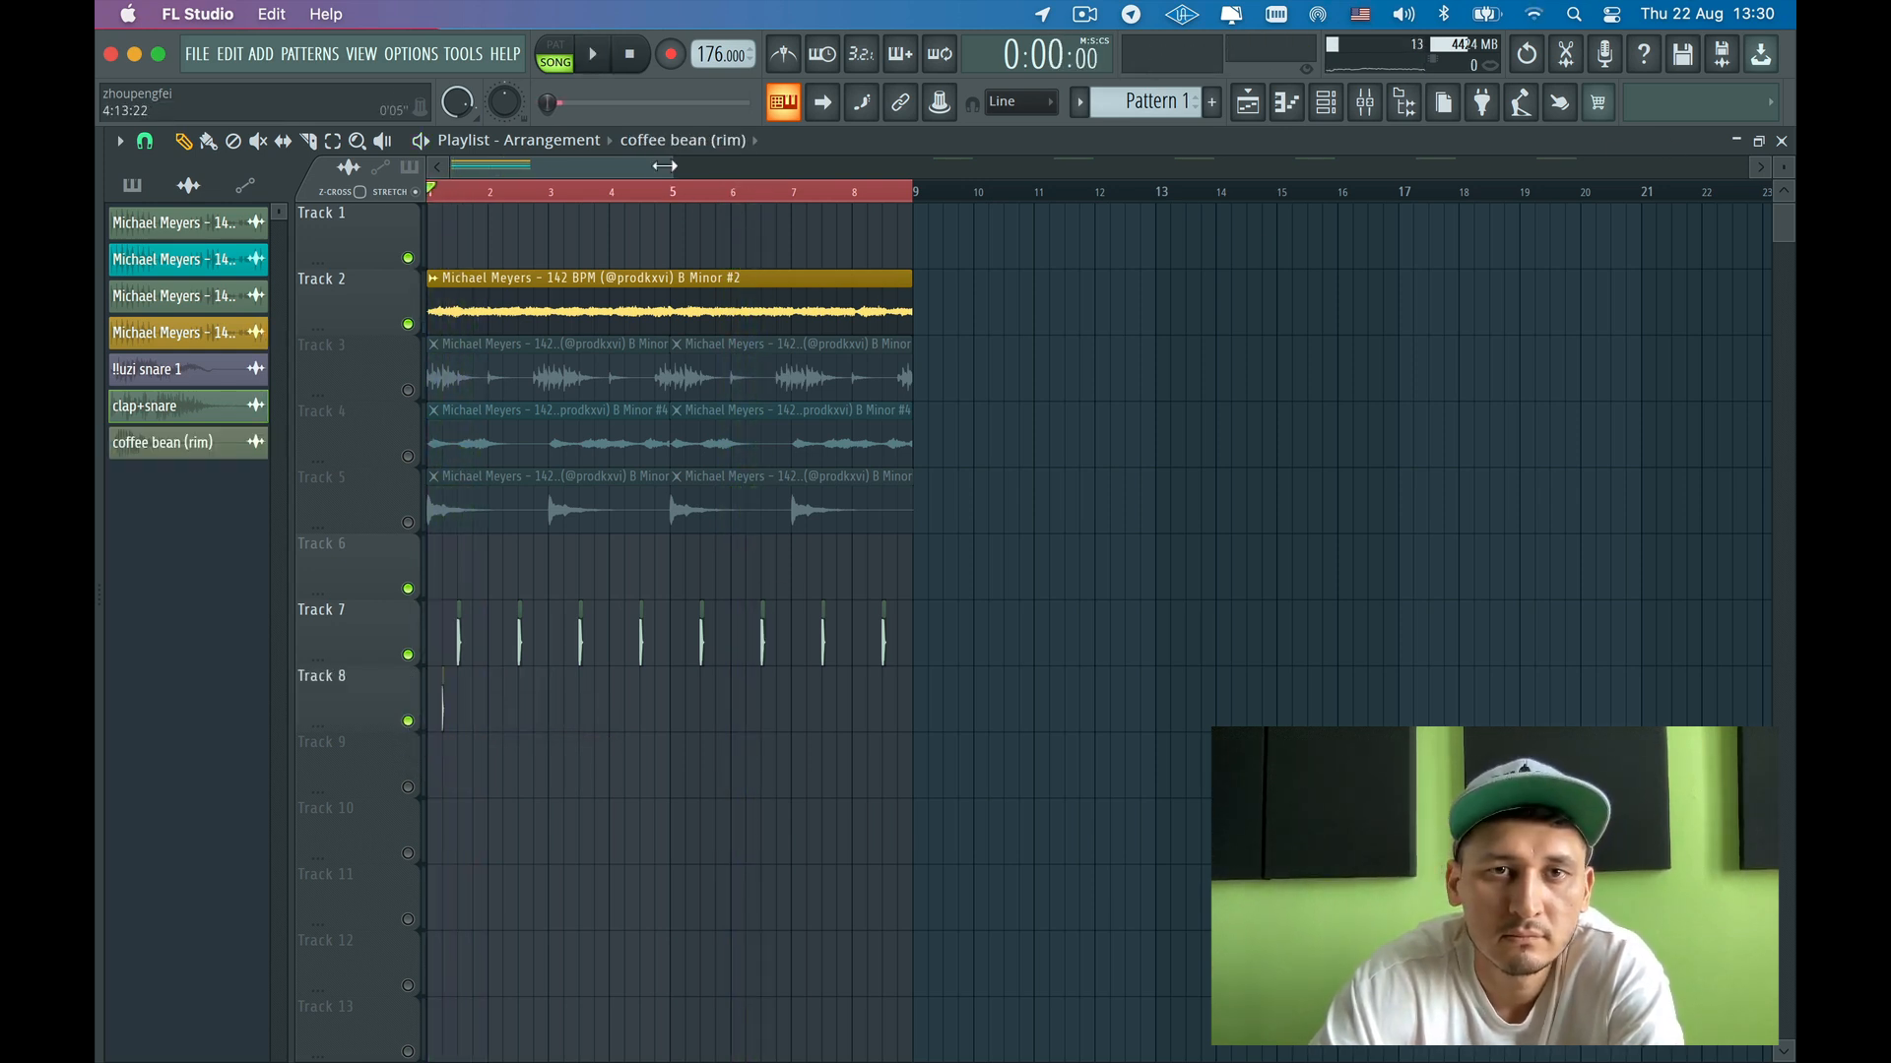
- Move the bar 1 rim hit on track 8 to step 7 and add a second hit at step 13
drag(665, 165, 532, 165)
key(space)
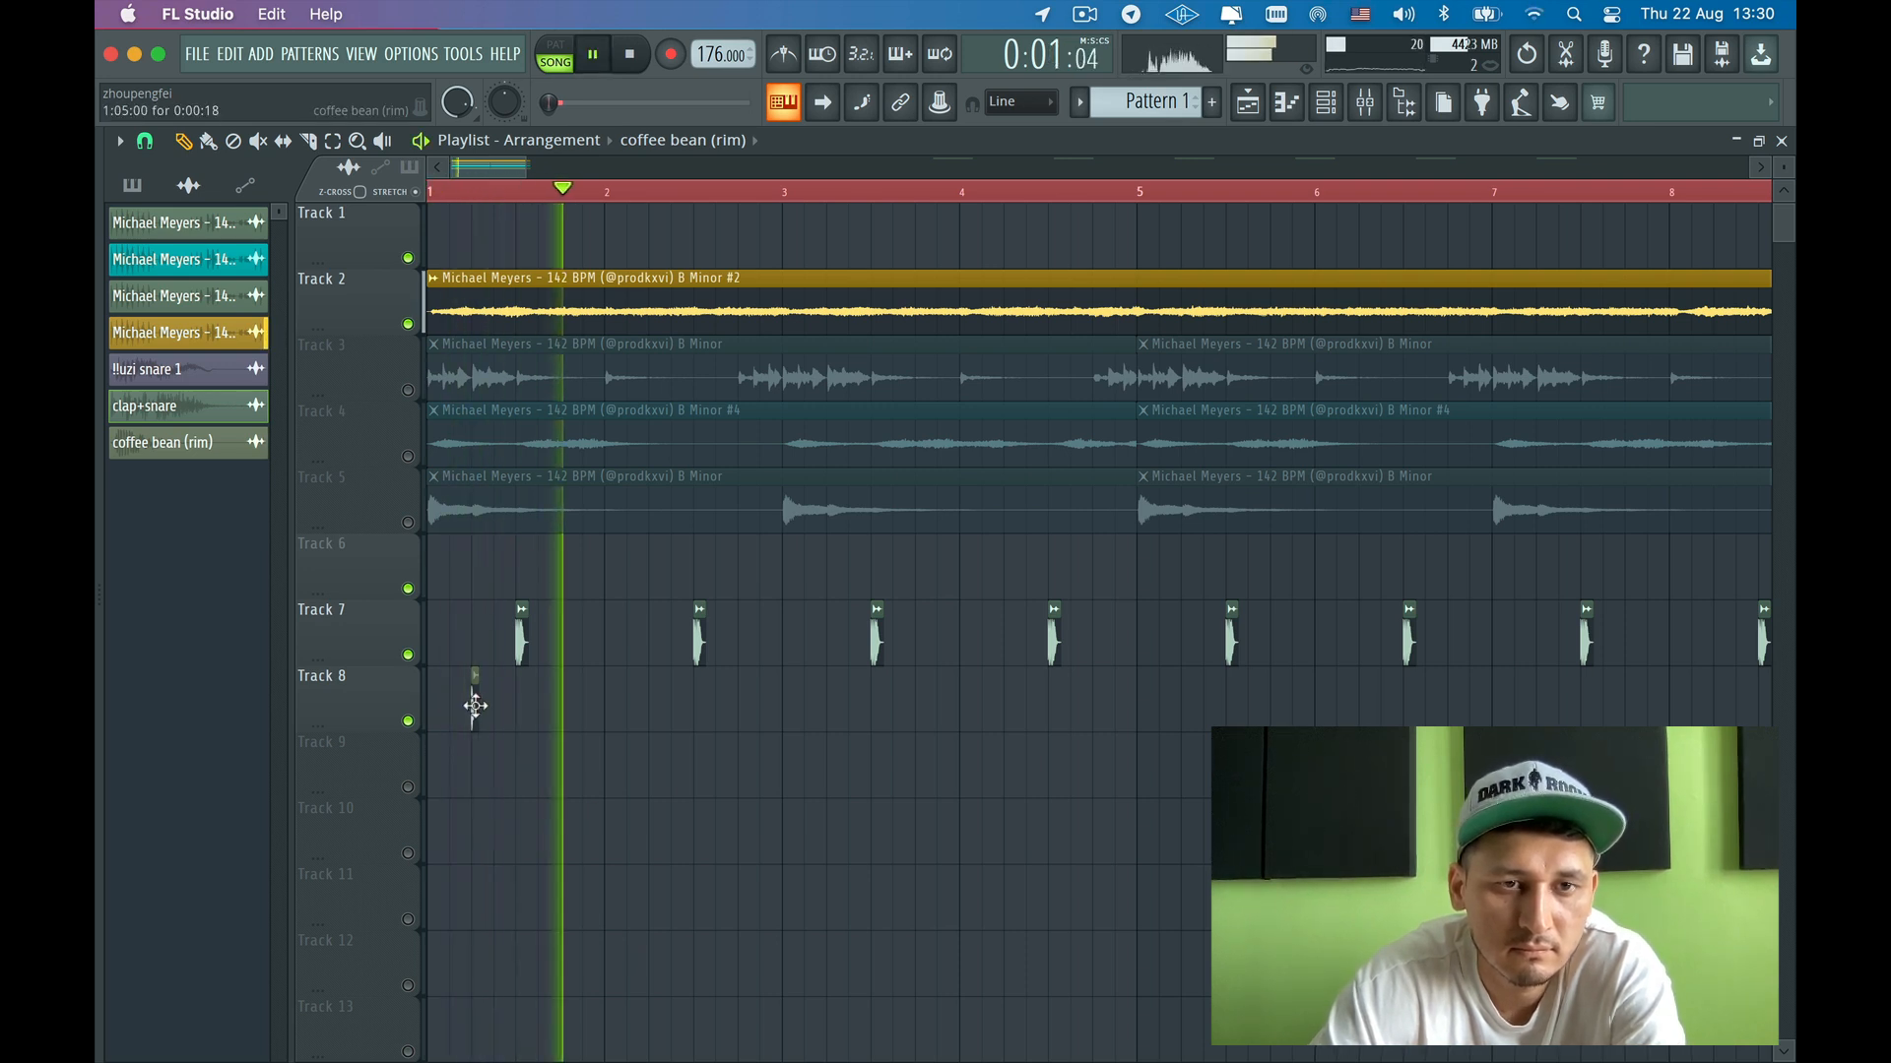
drag(474, 706, 492, 706)
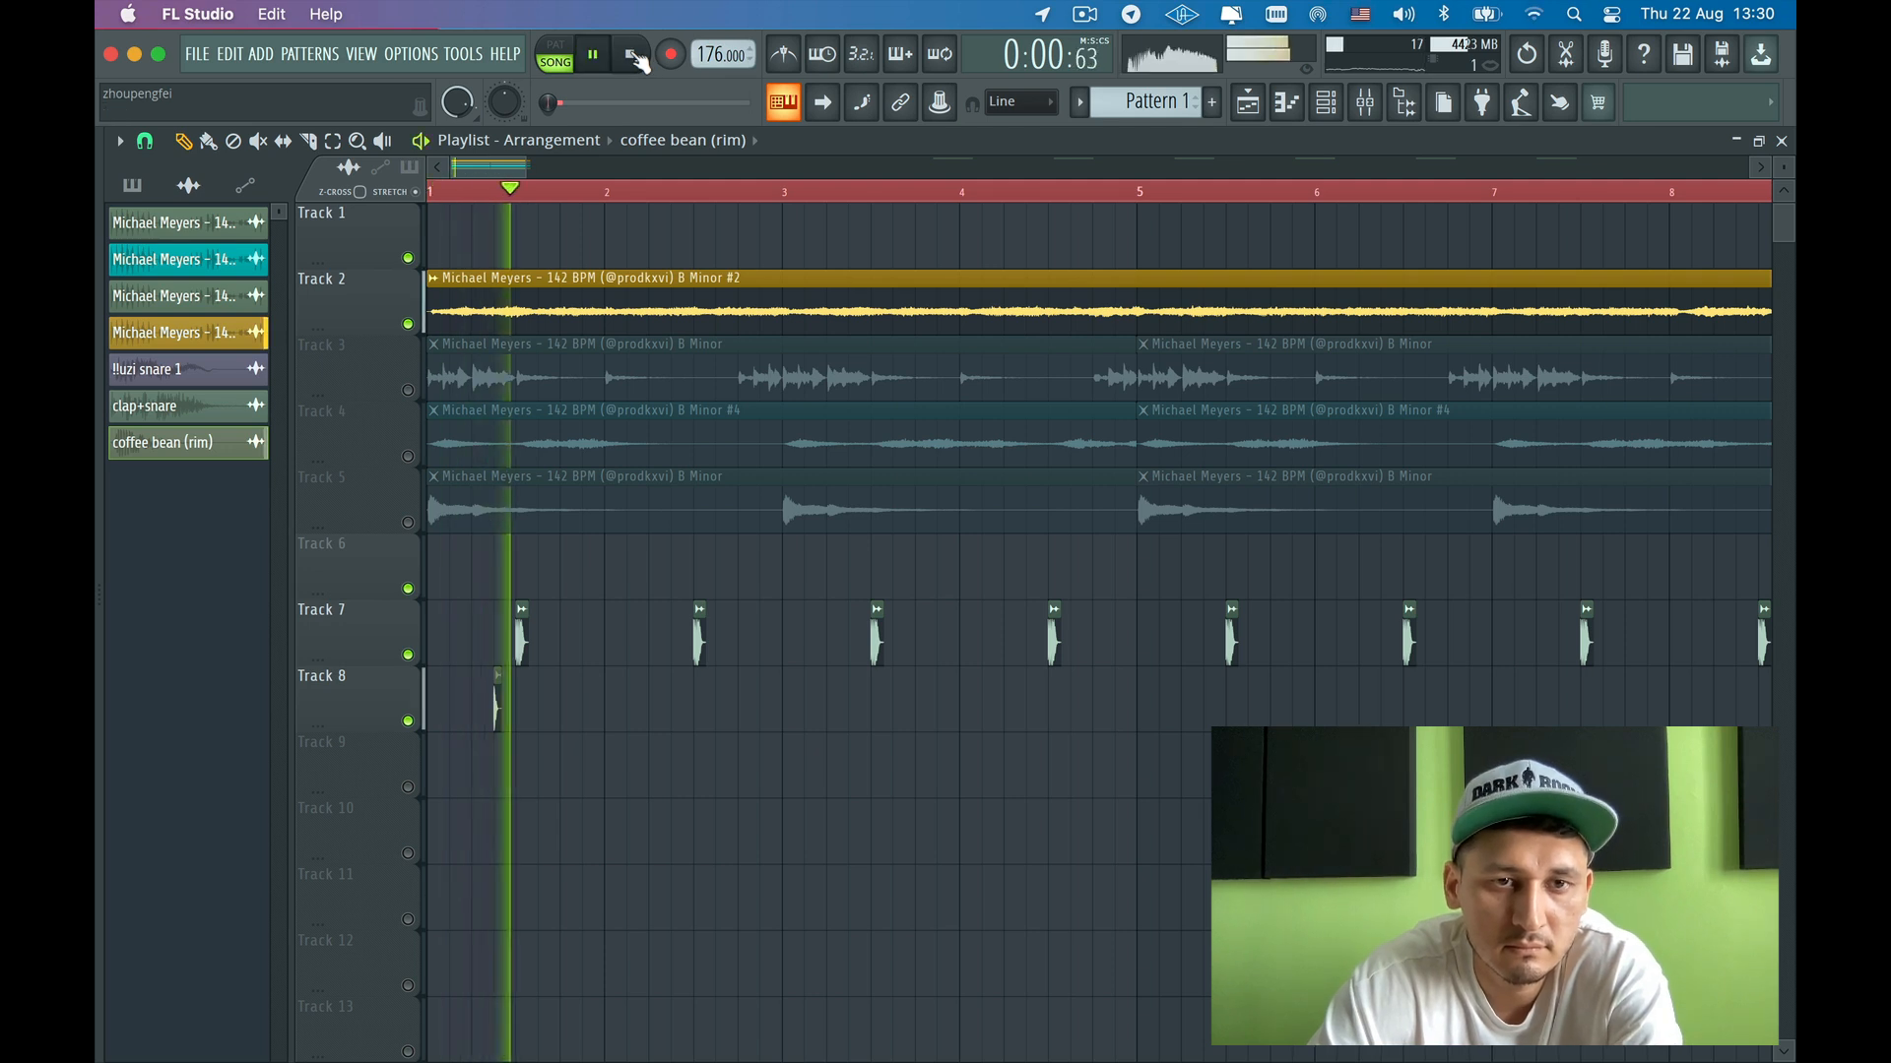
key(space)
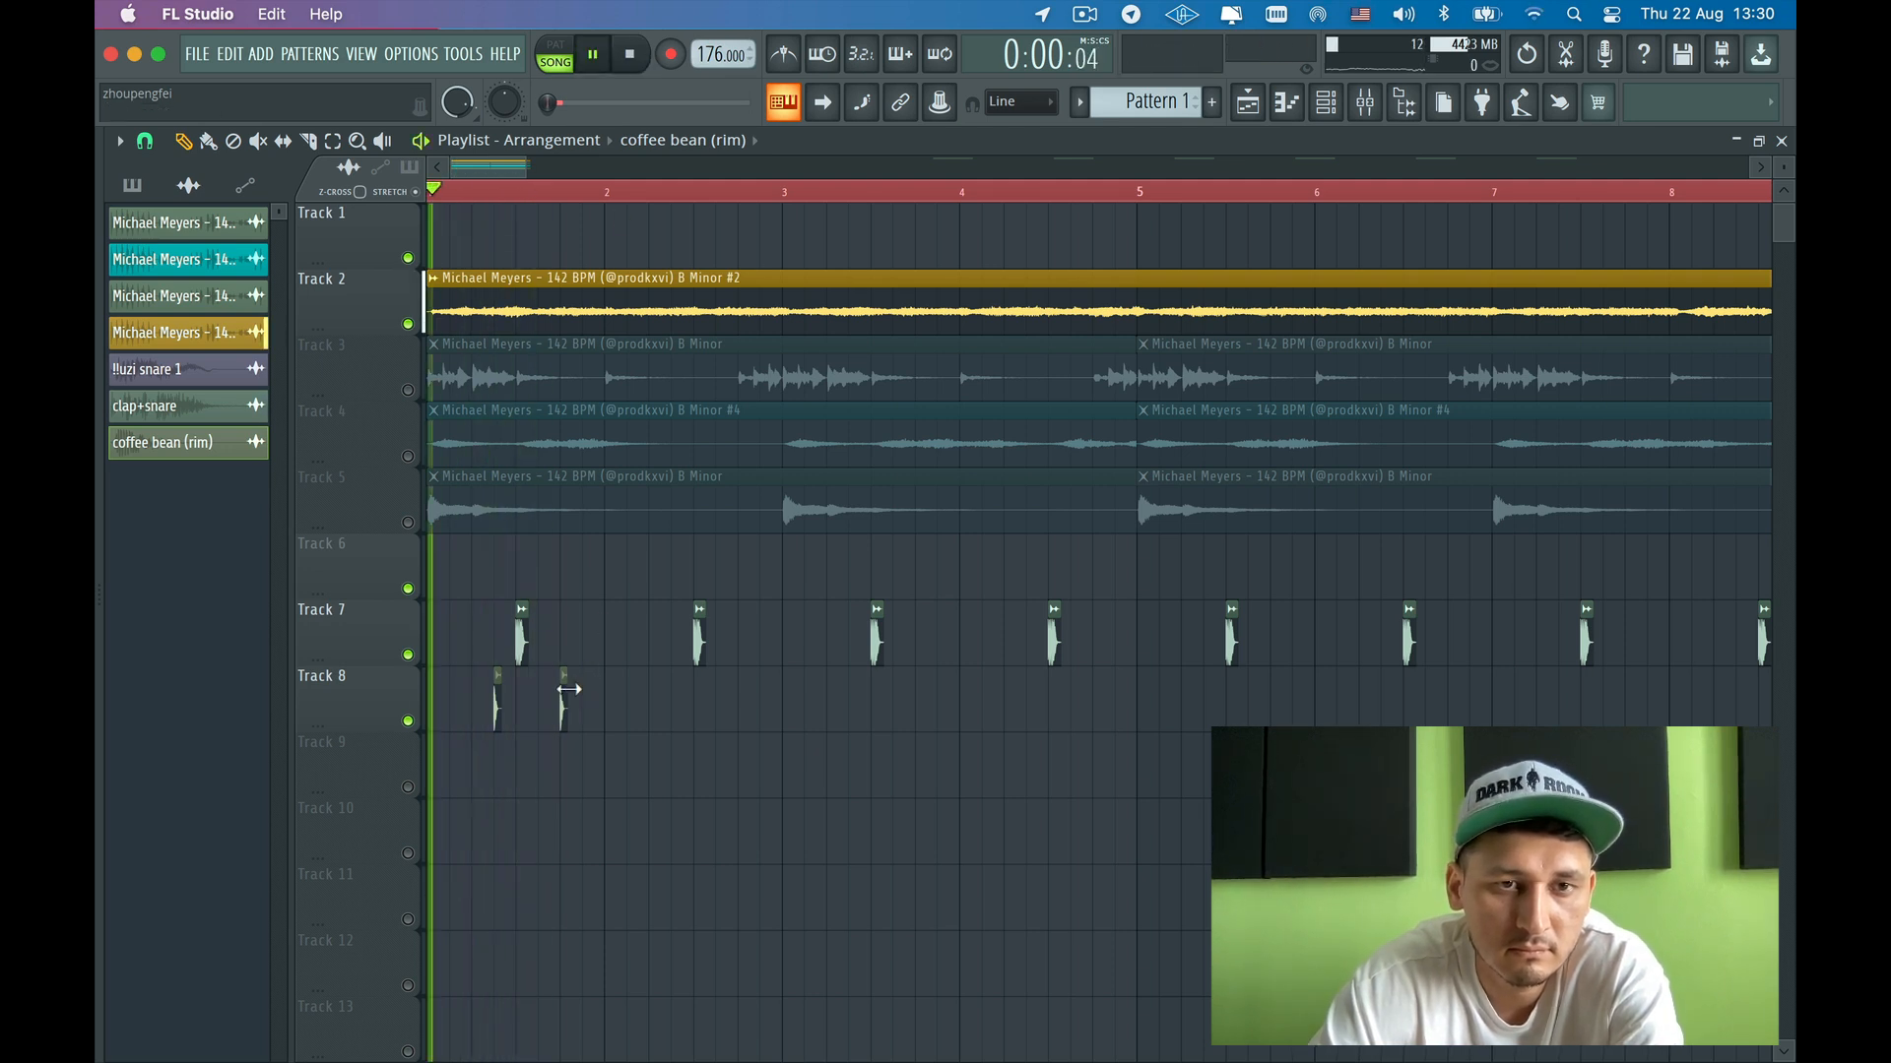
key(space)
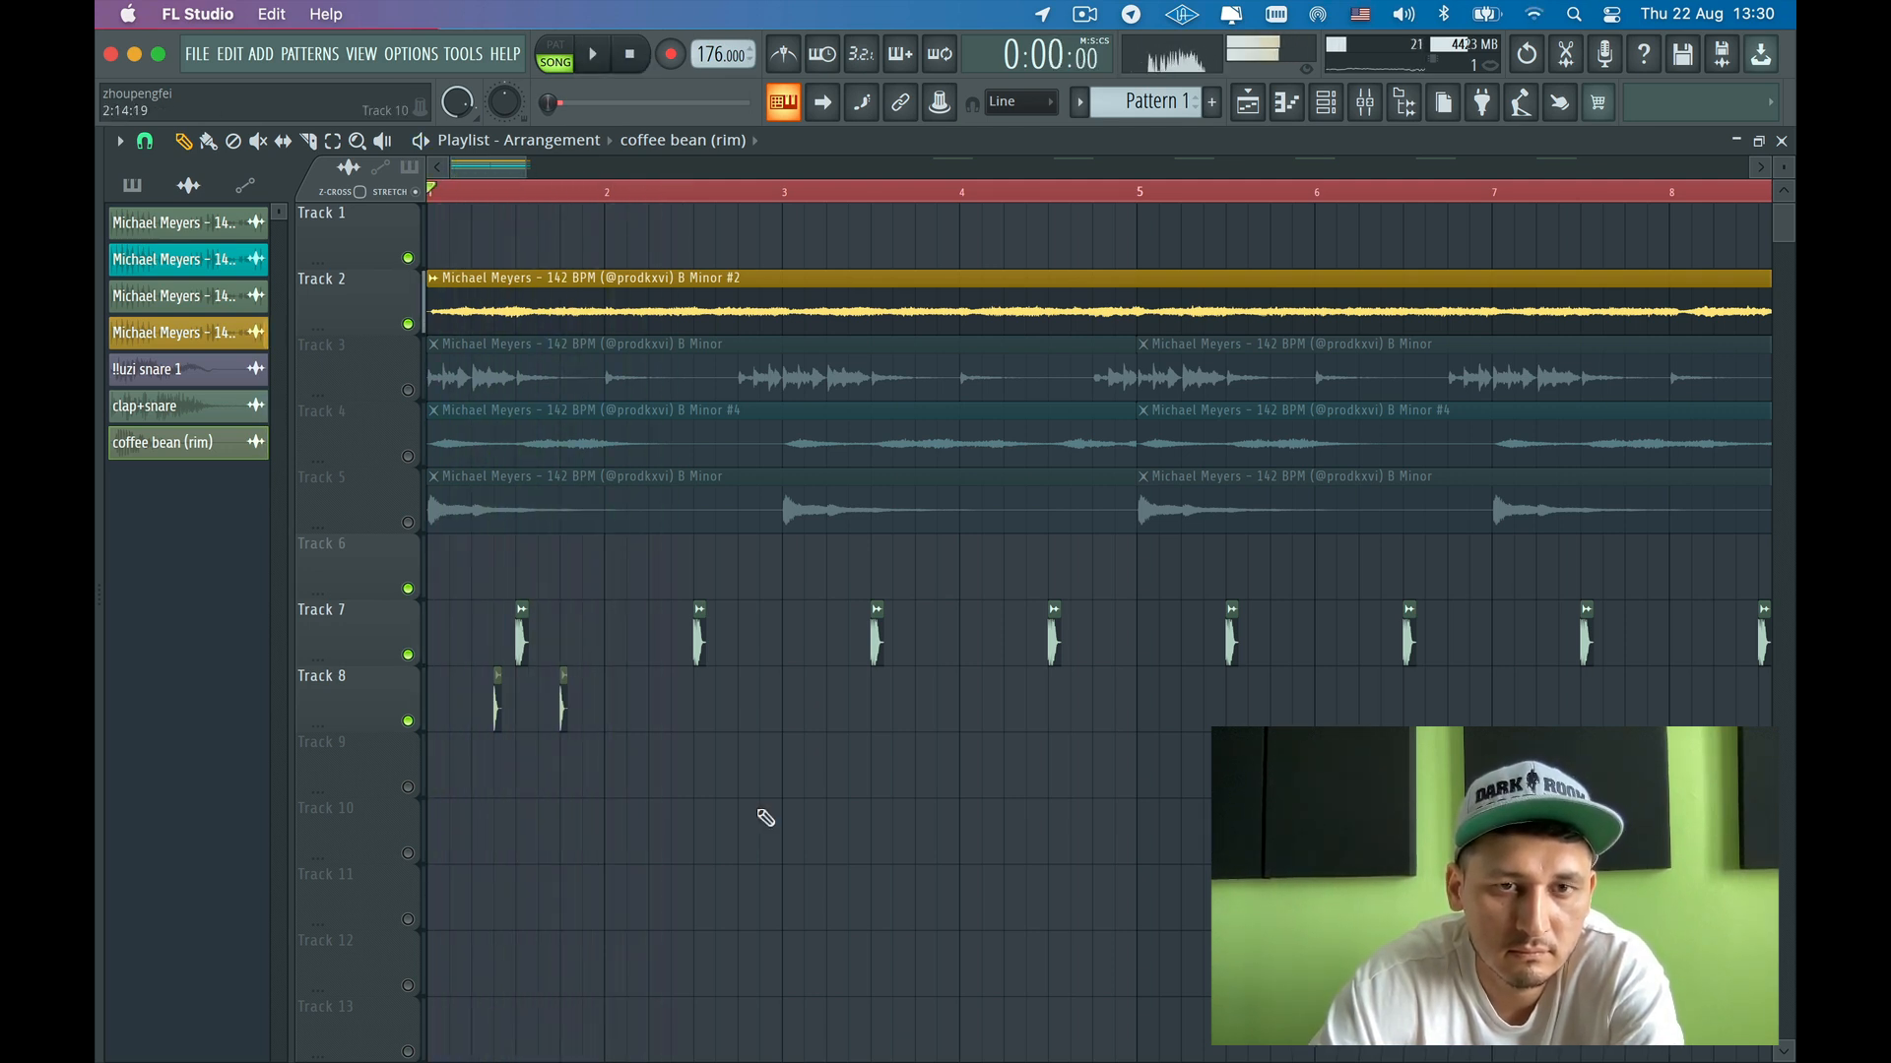
- Repeat the rim hits at steps 7 and 13 of bars 2, 3 and 4 on track 8
key(space)
click(675, 701)
click(742, 701)
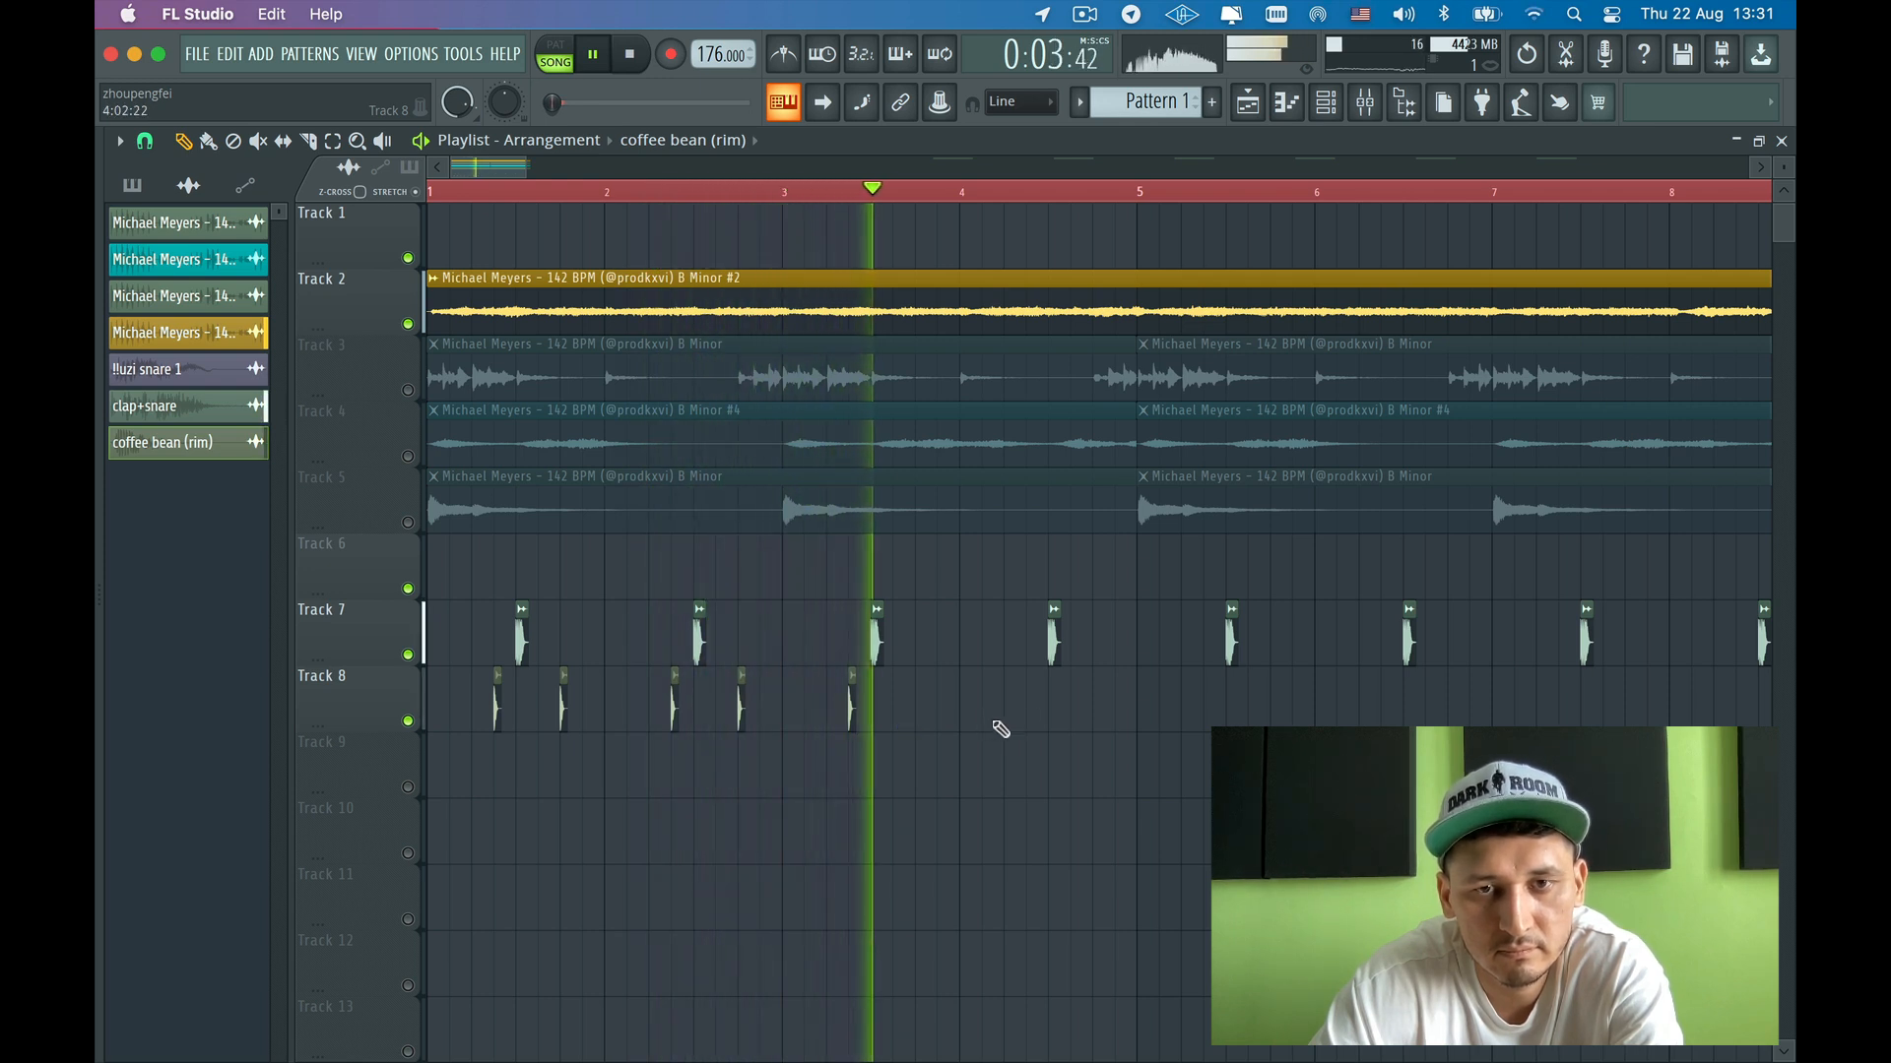
click(941, 710)
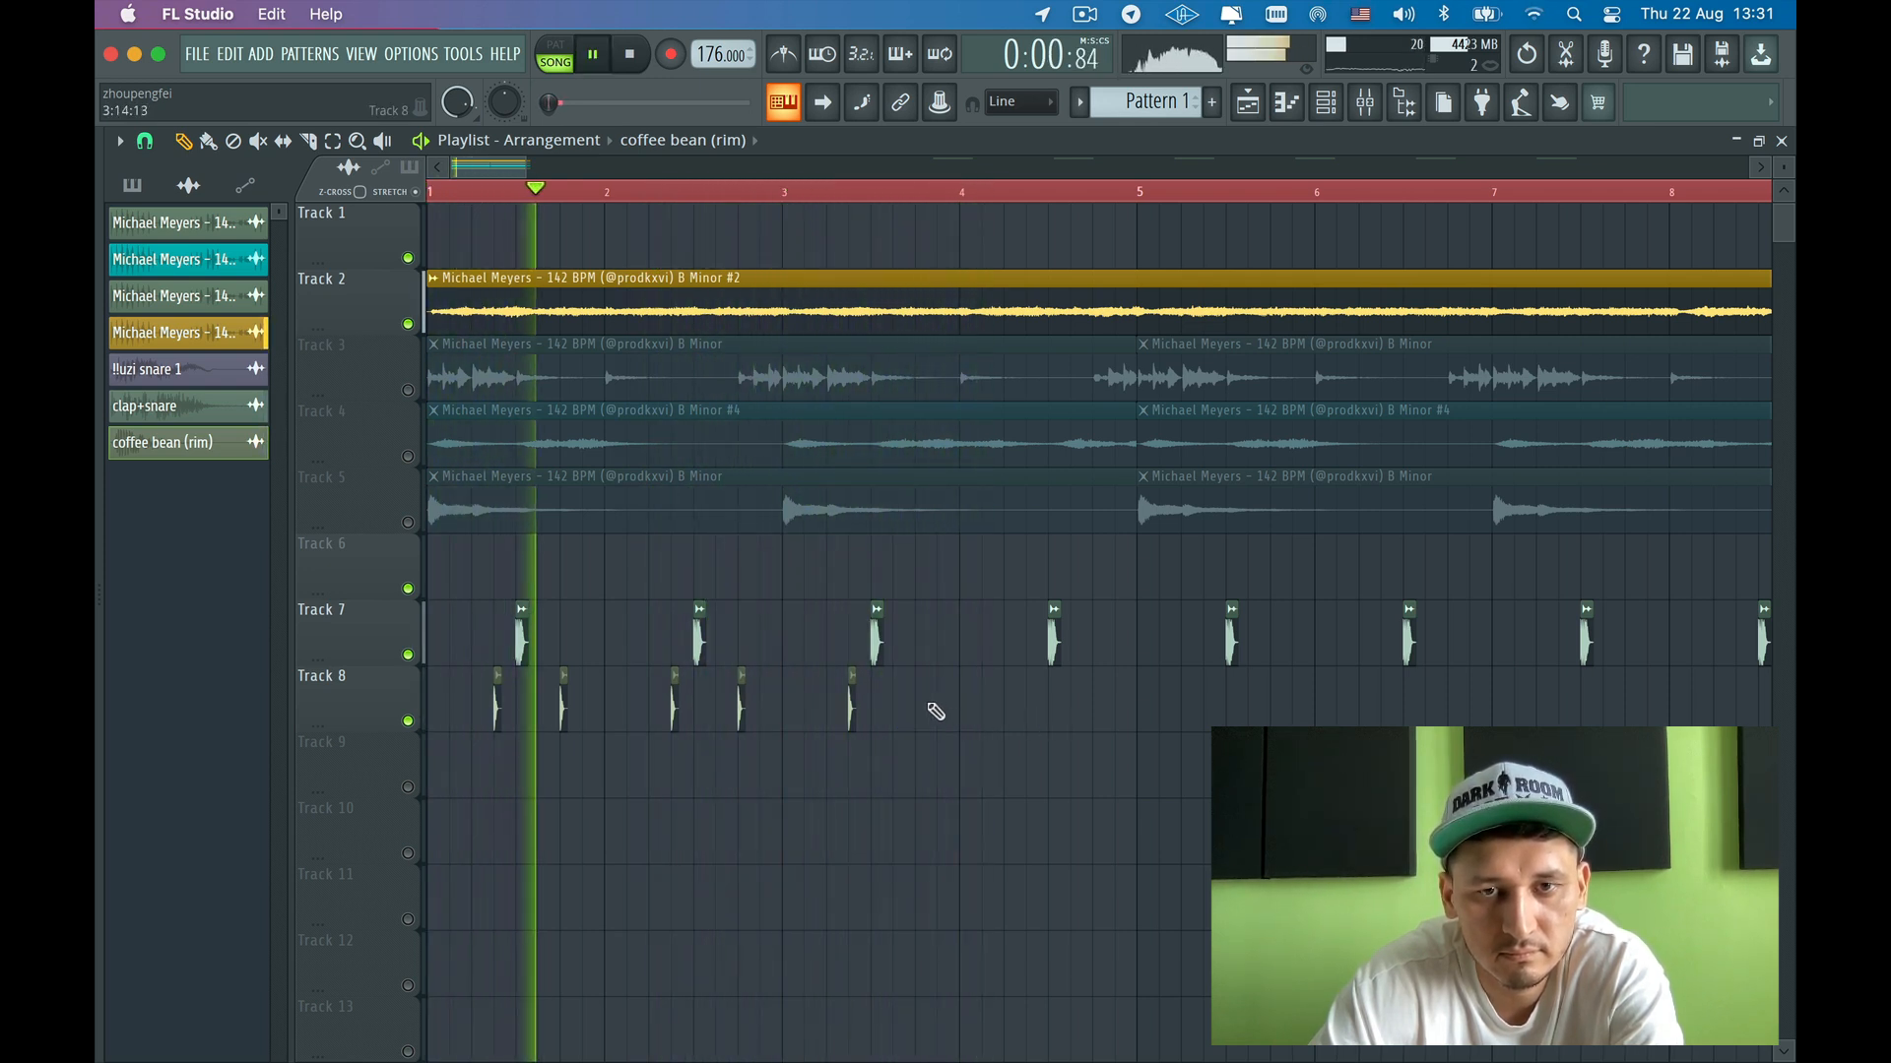
click(1028, 709)
click(1091, 709)
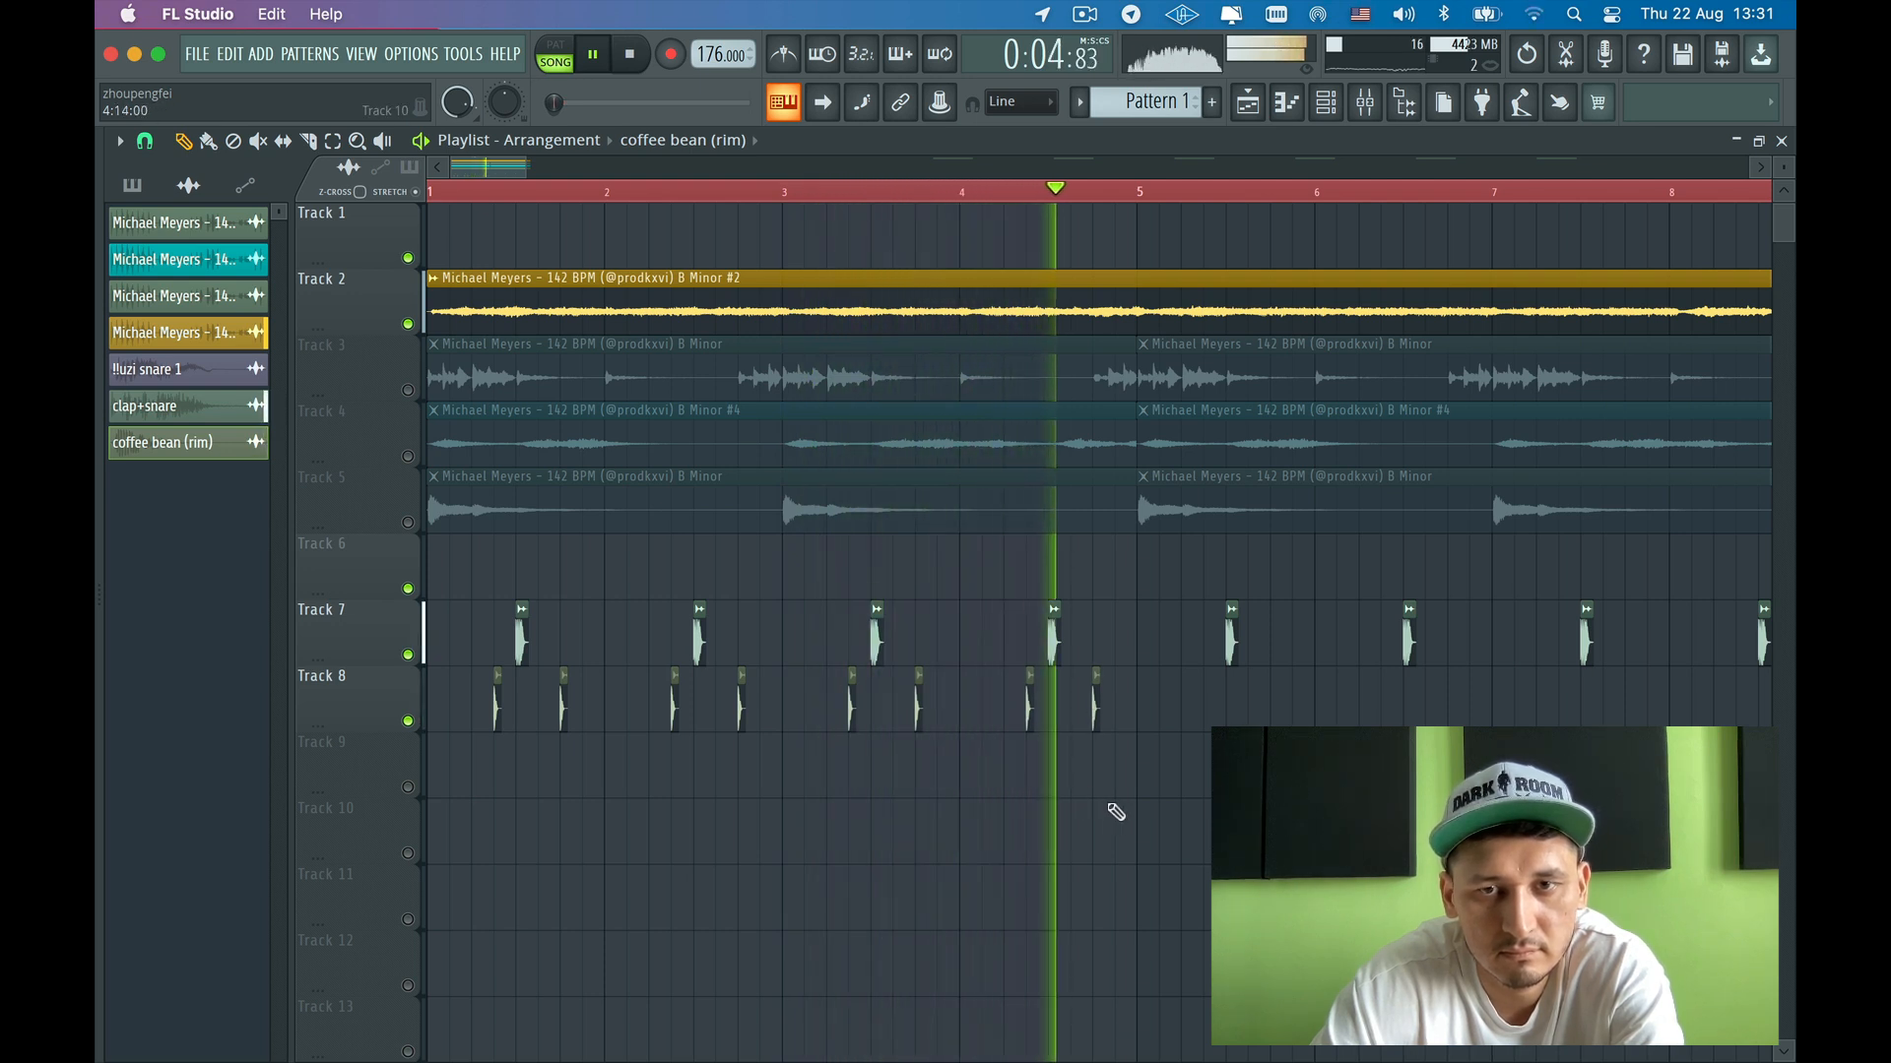
- Vary the bar 4 rim rhythm by moving its step 7 hit to step 3 and adding another hit at step 7
key(space)
key(space)
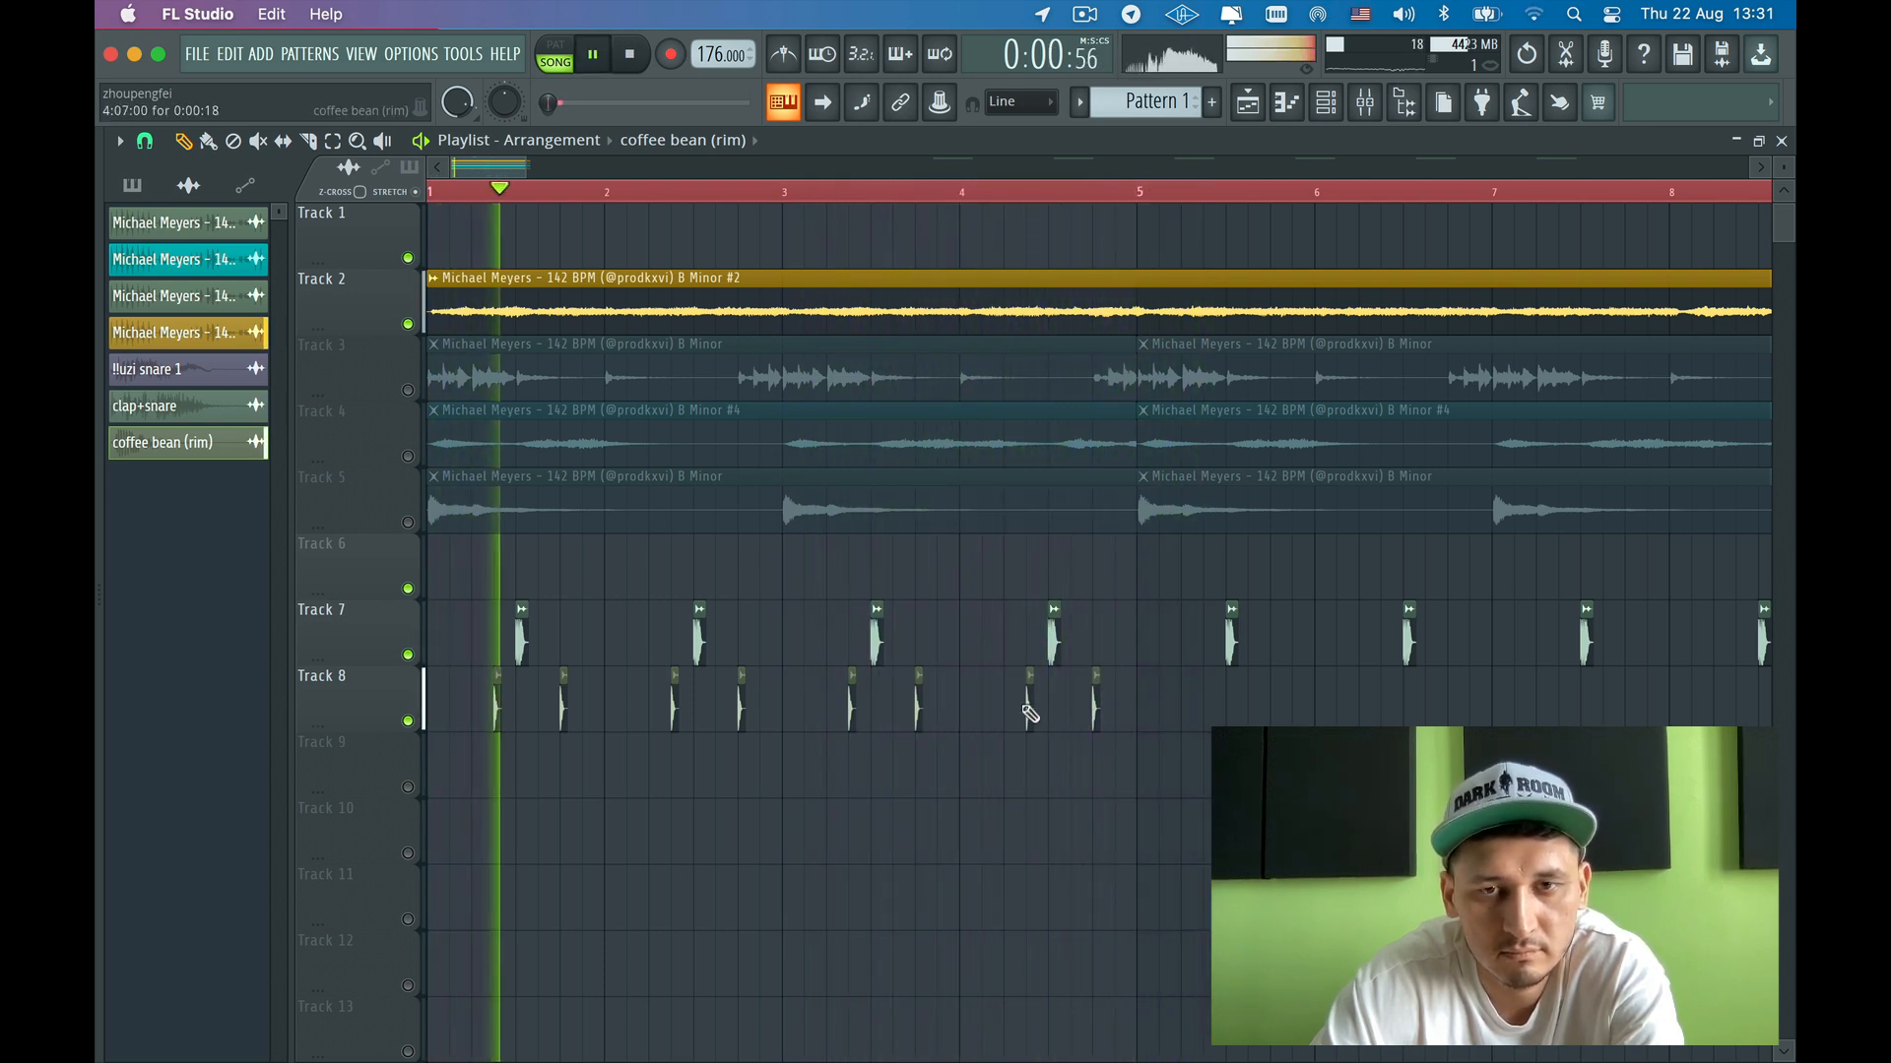
drag(1028, 709, 985, 709)
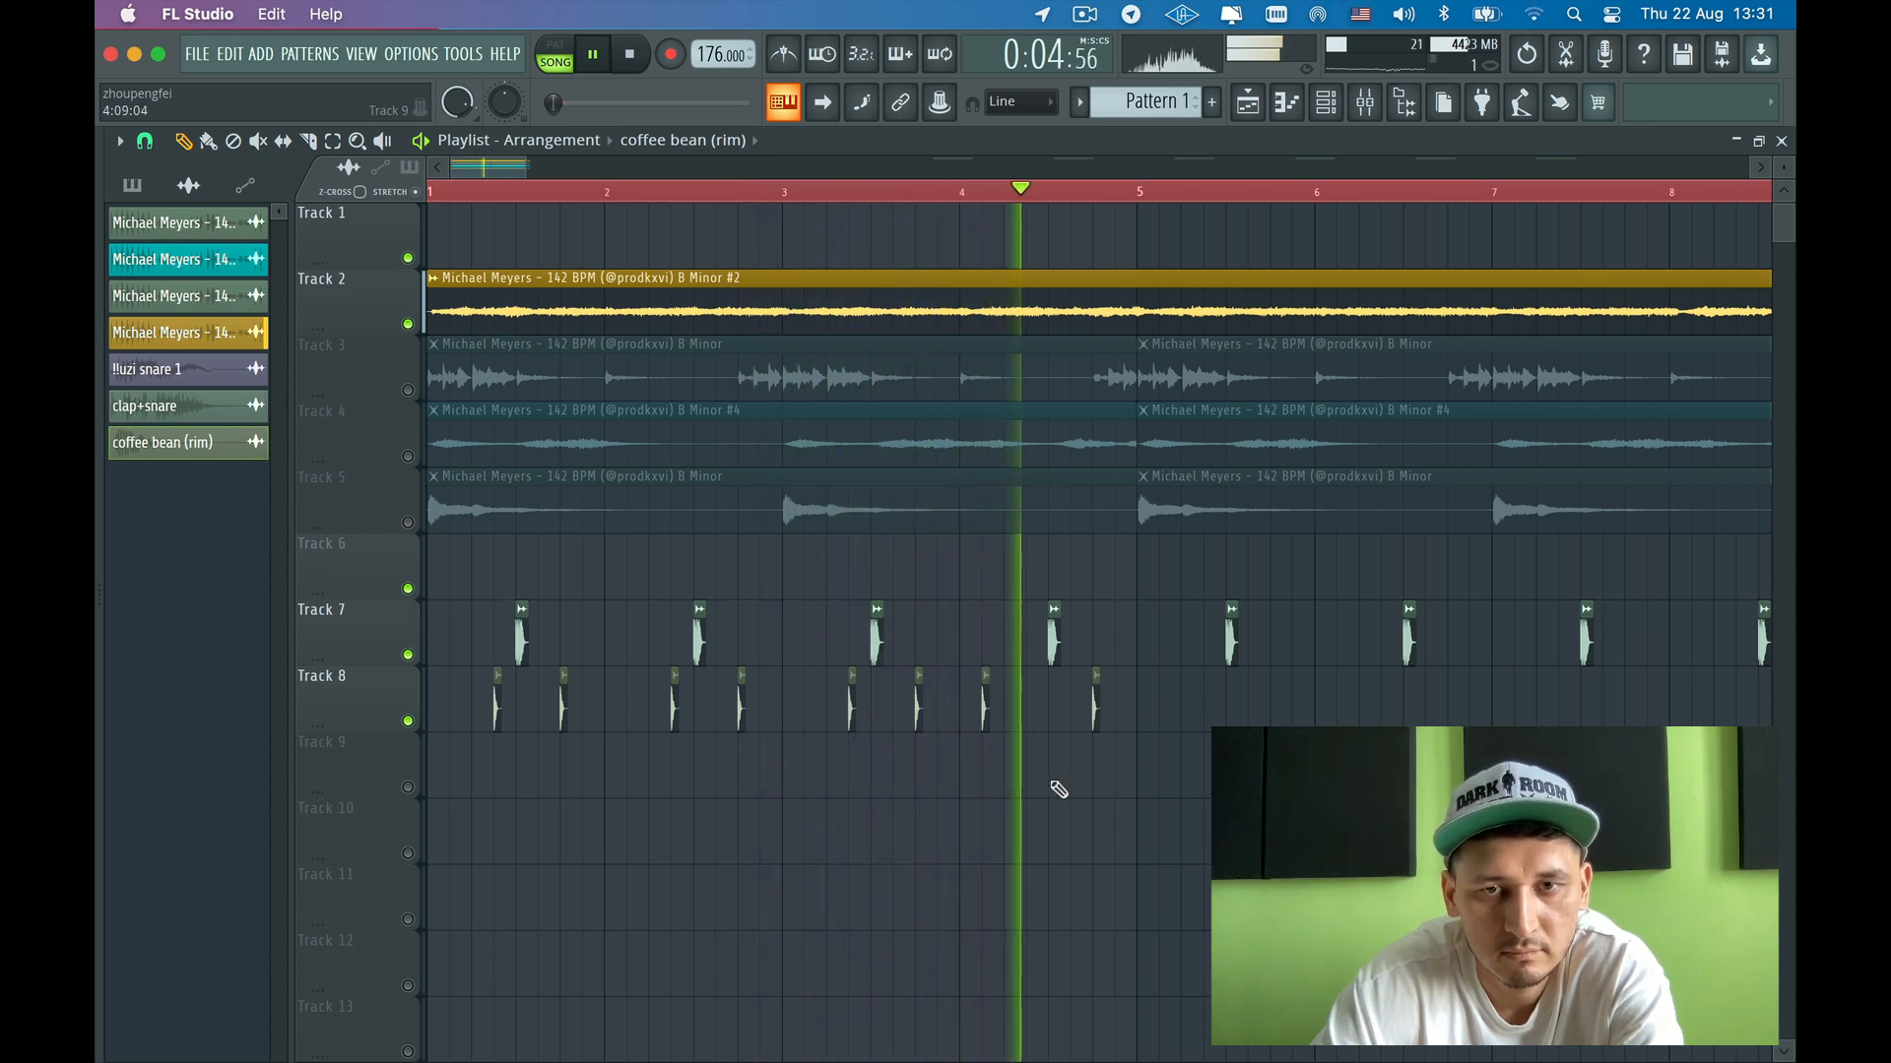
click(1029, 707)
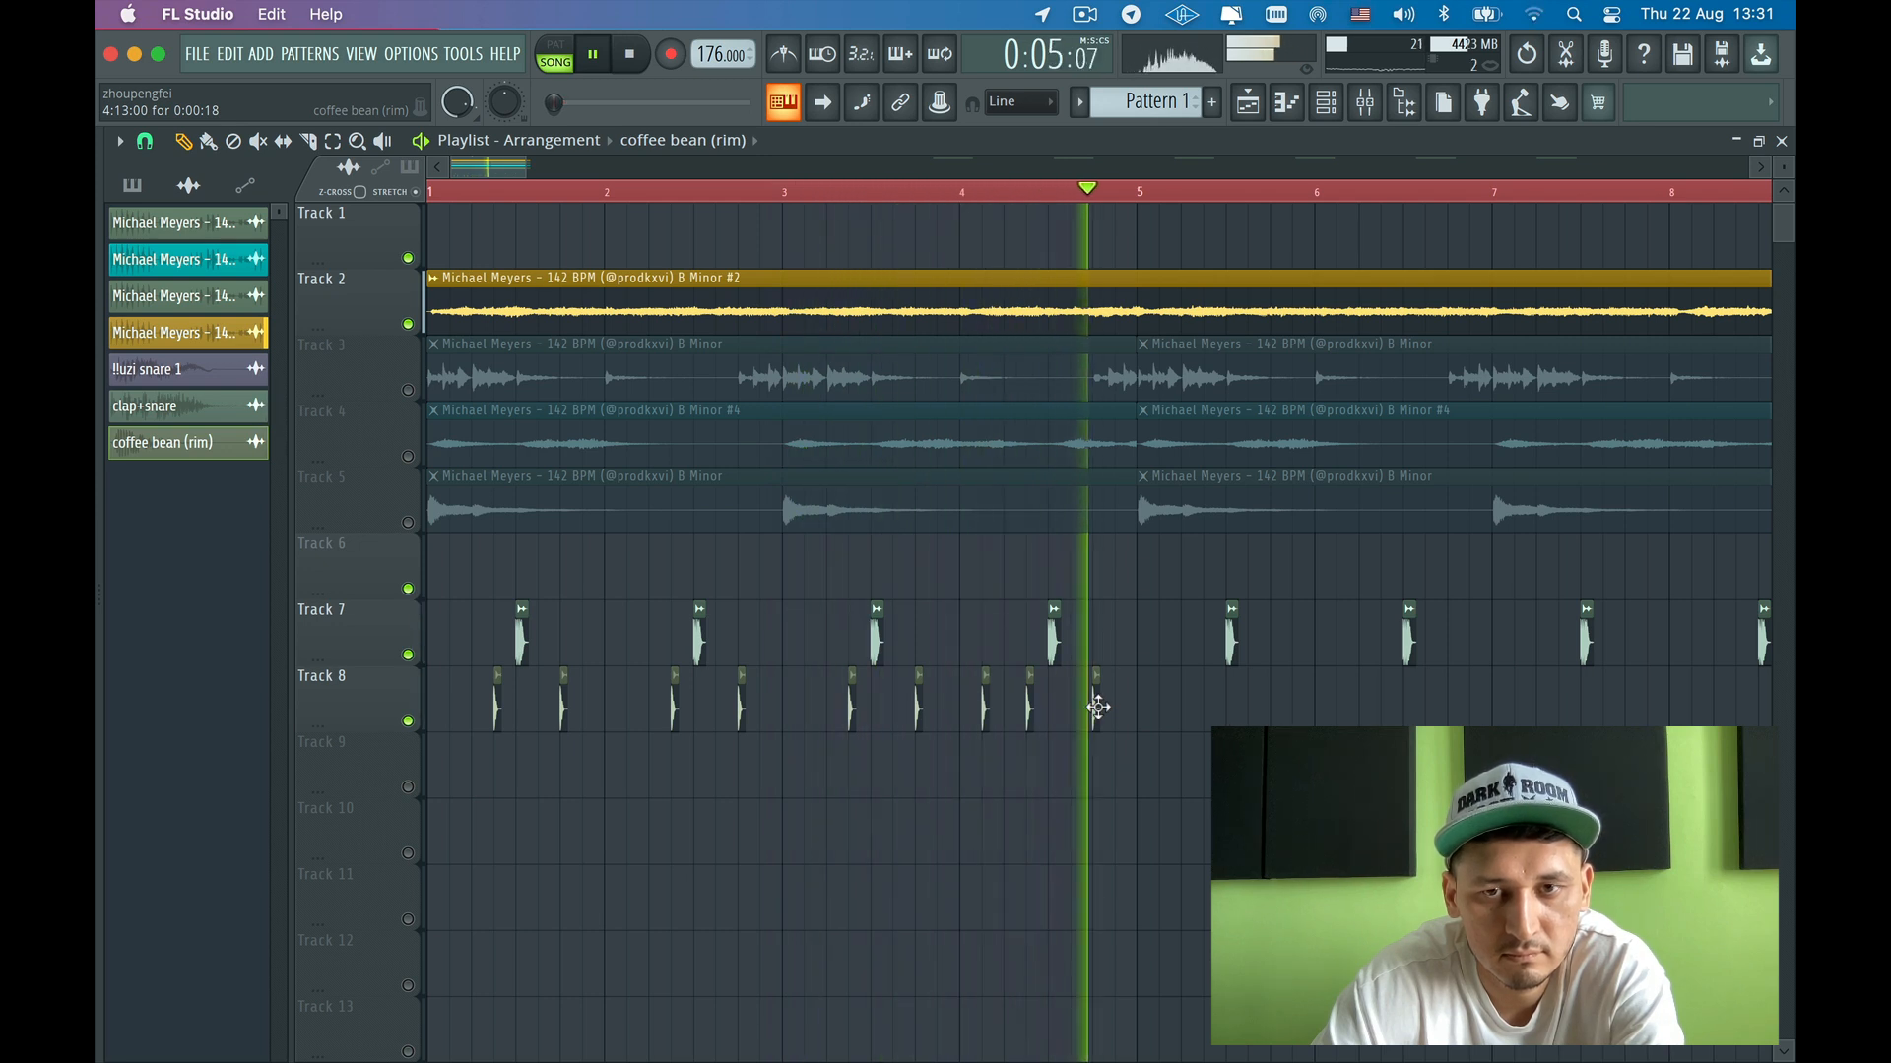
- Duplicate the four-bar rim pattern on track 8 into bars 5 to 8 and clear the selection
scroll(986, 790, down, 3)
key(space)
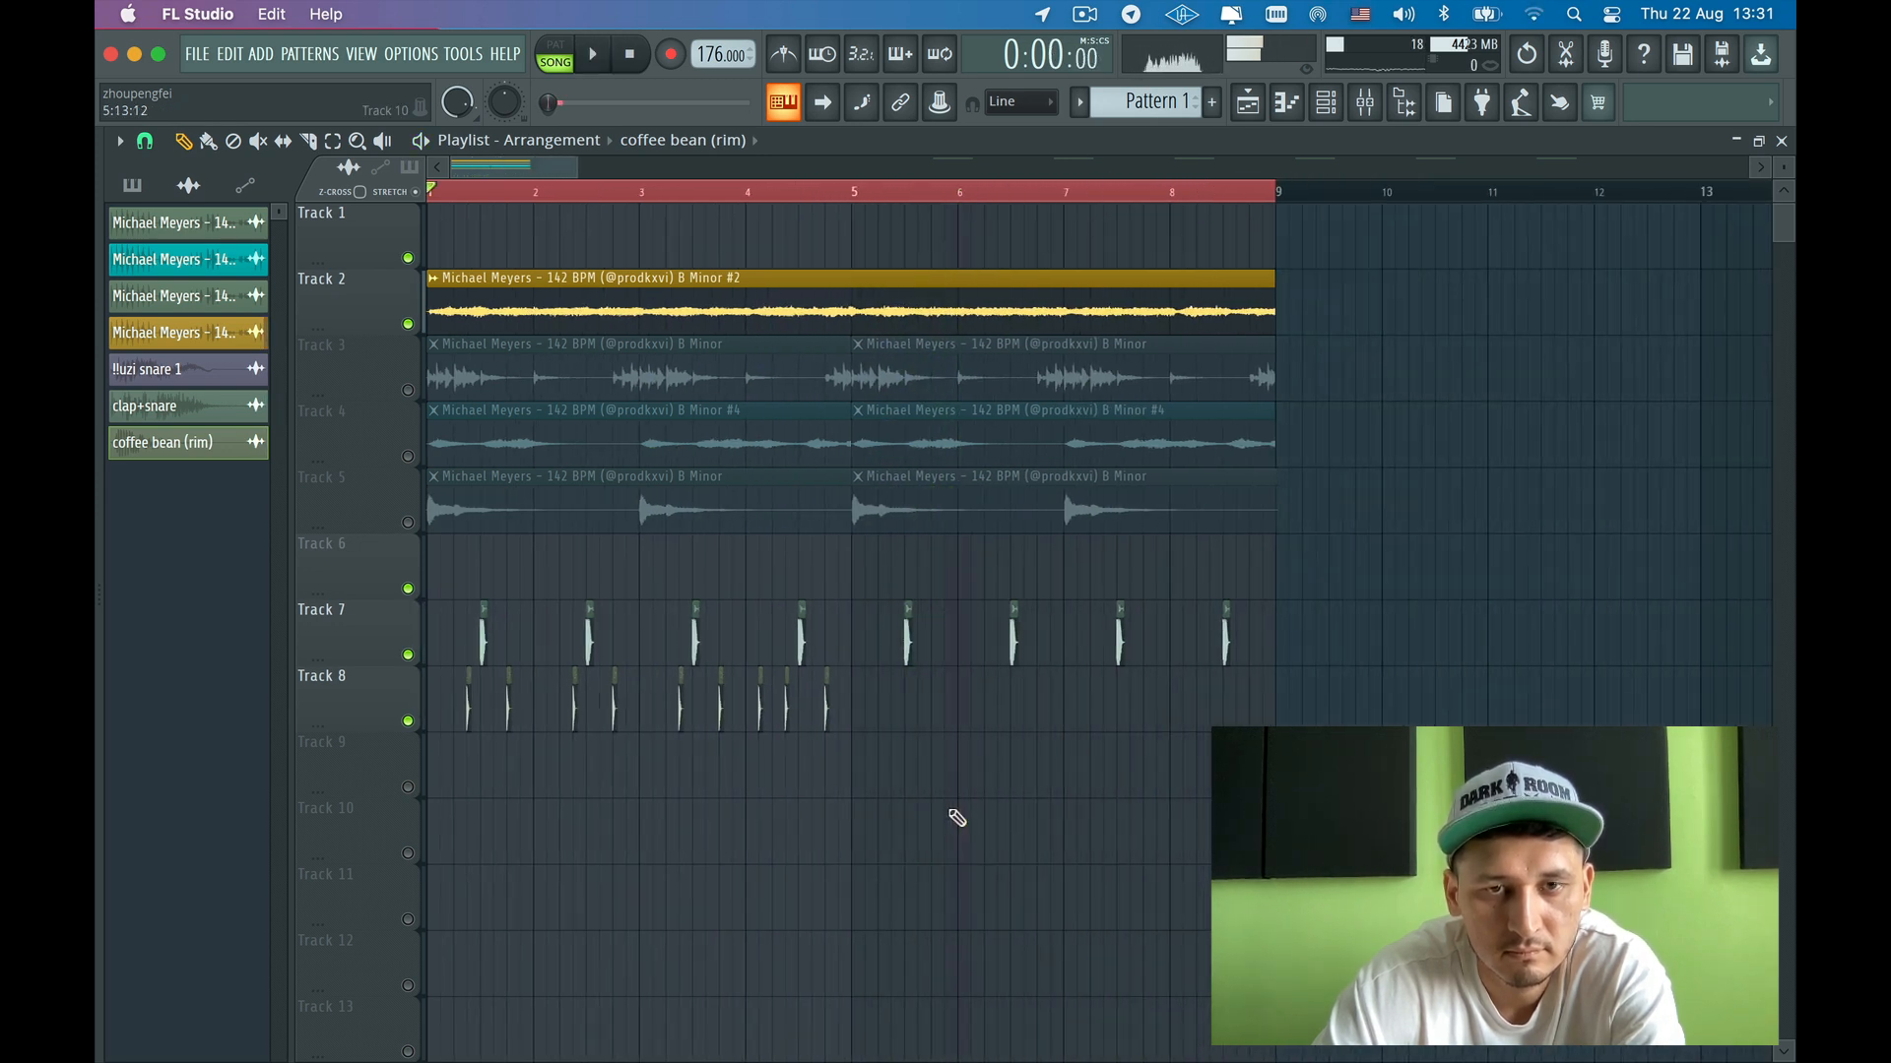
key(space)
drag(858, 707, 891, 726)
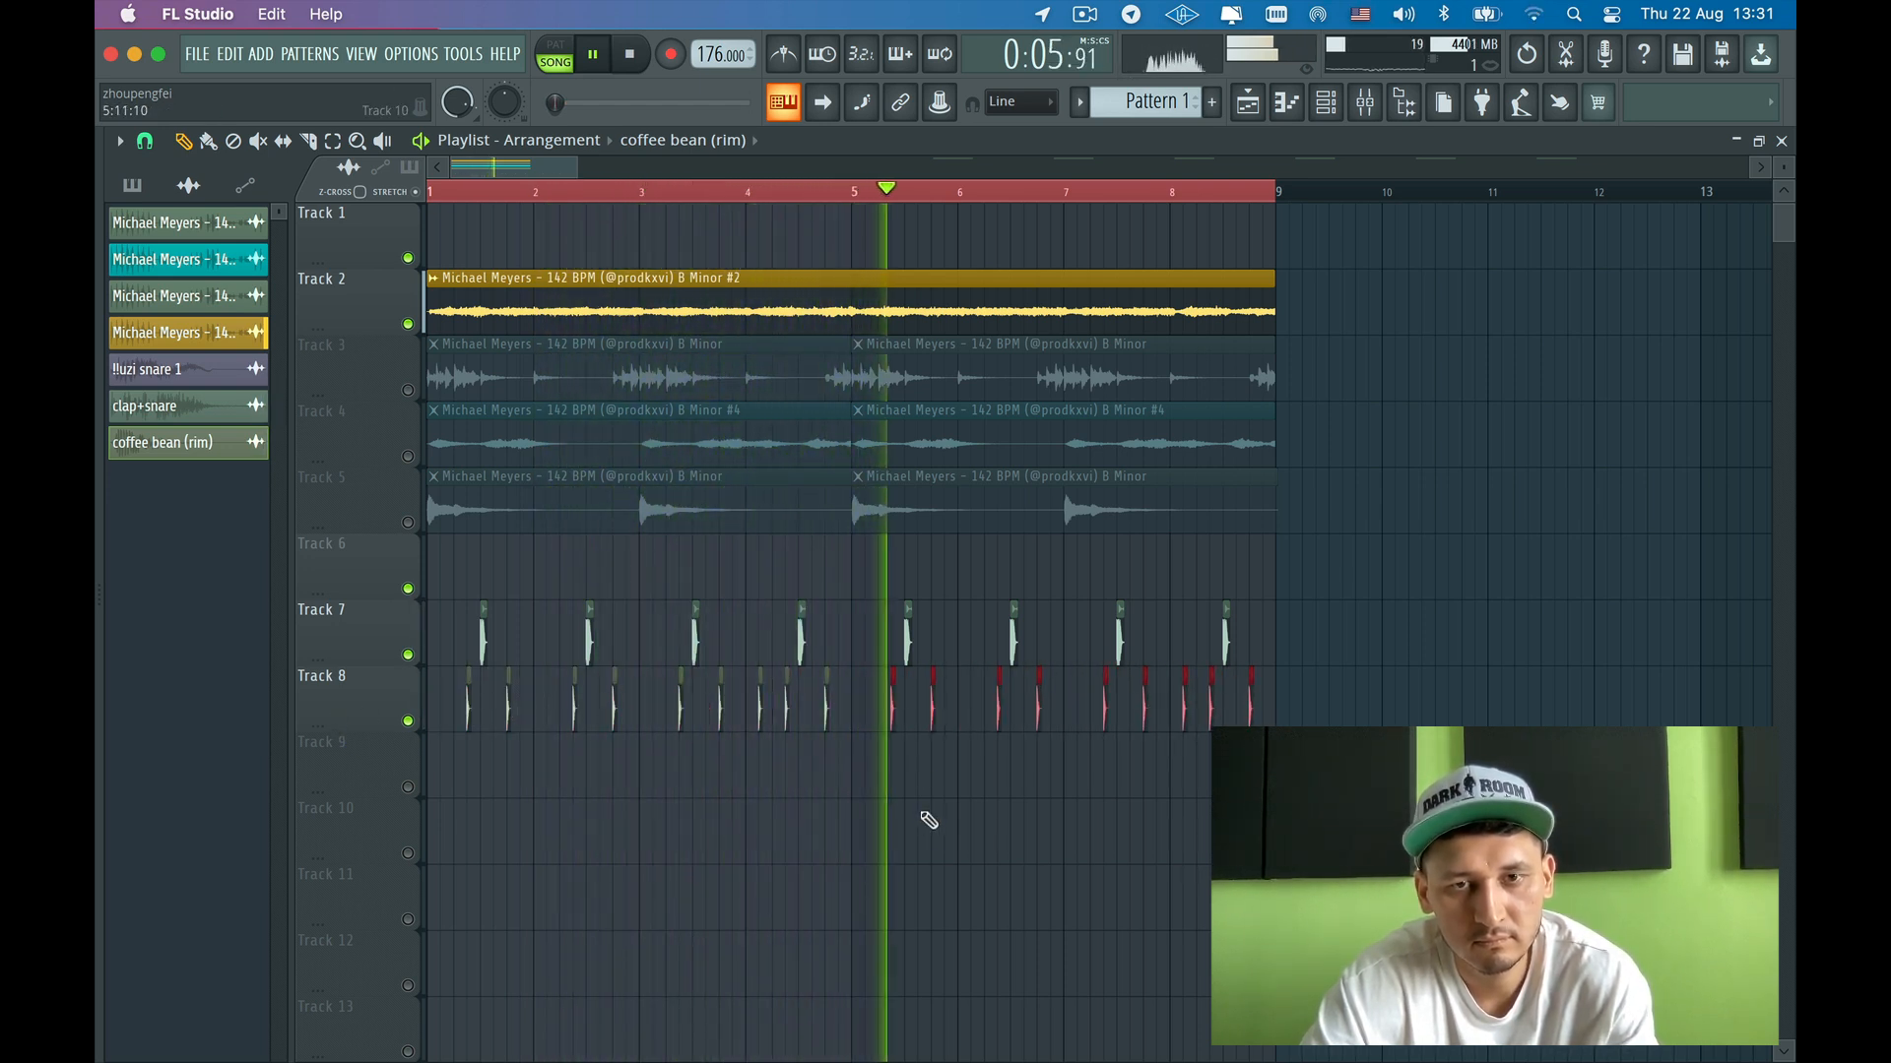
super+click(926, 818)
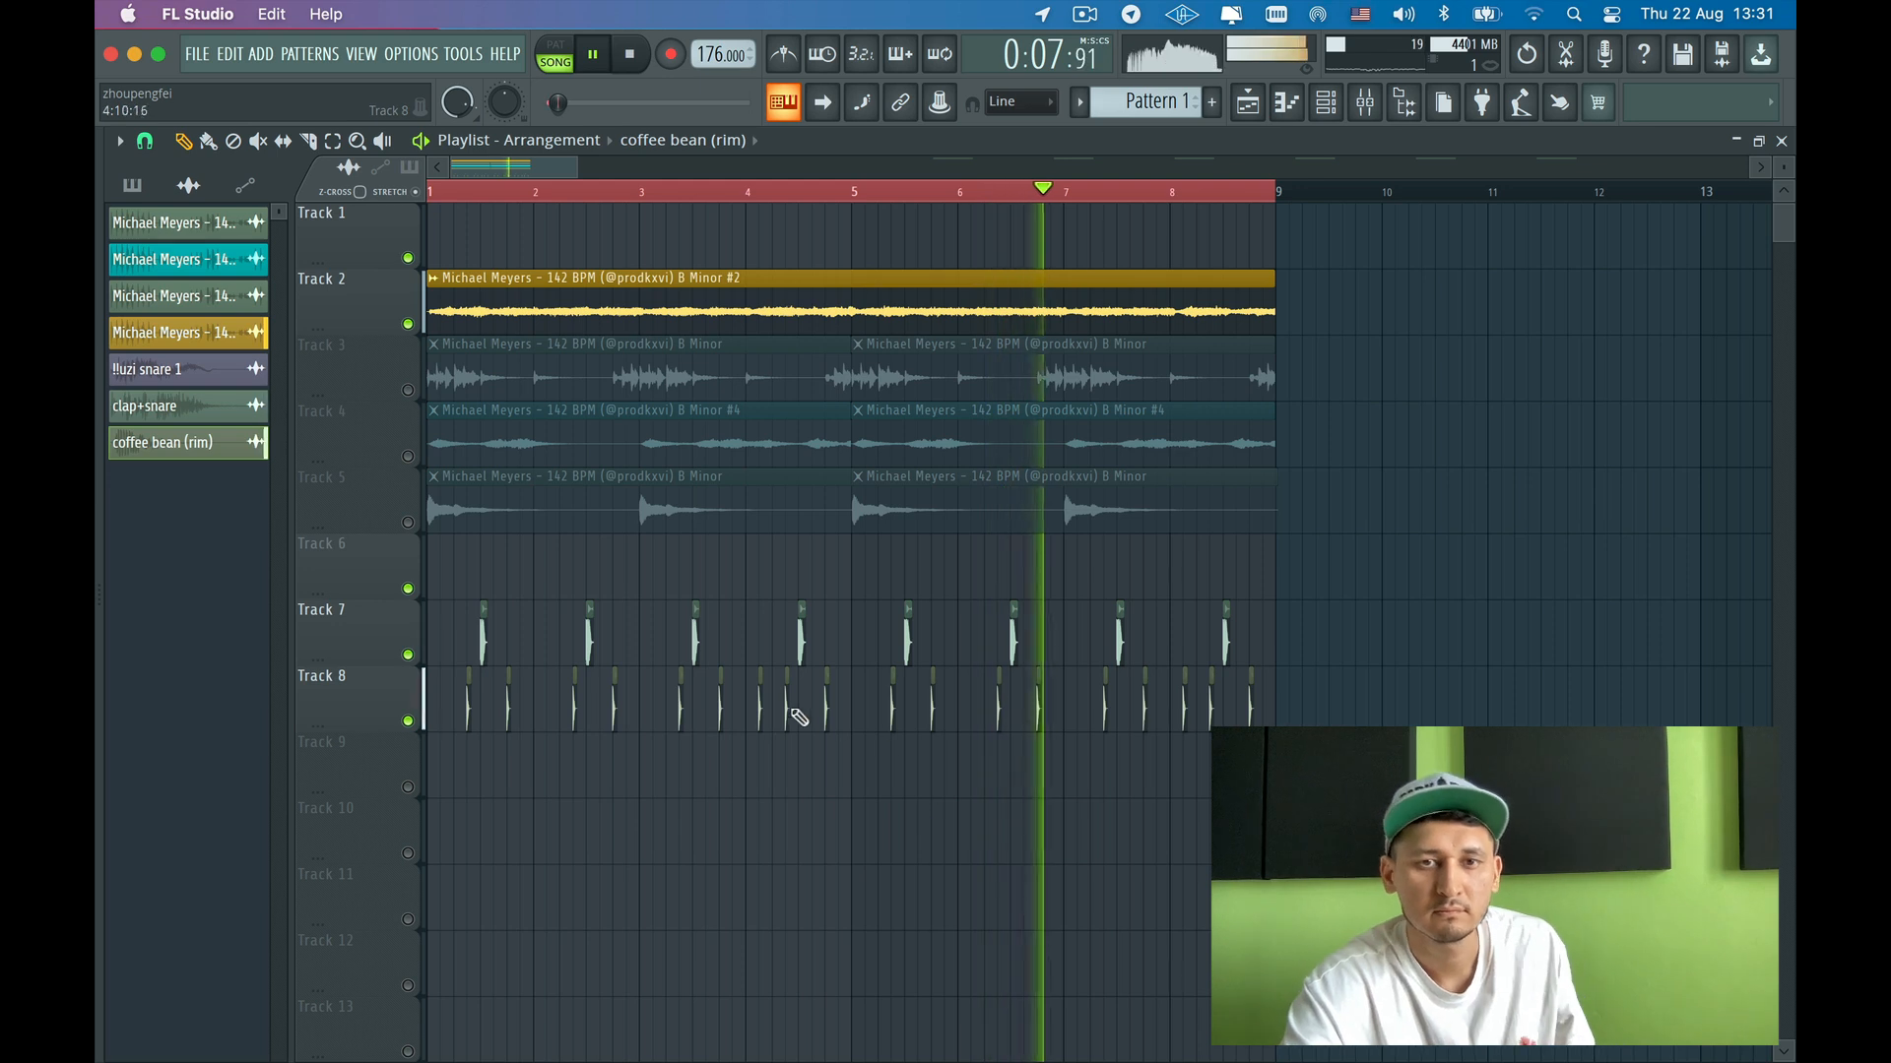
- Set the time stretching mode of the coffee bean (rim) sample to Stretch
double_click(762, 706)
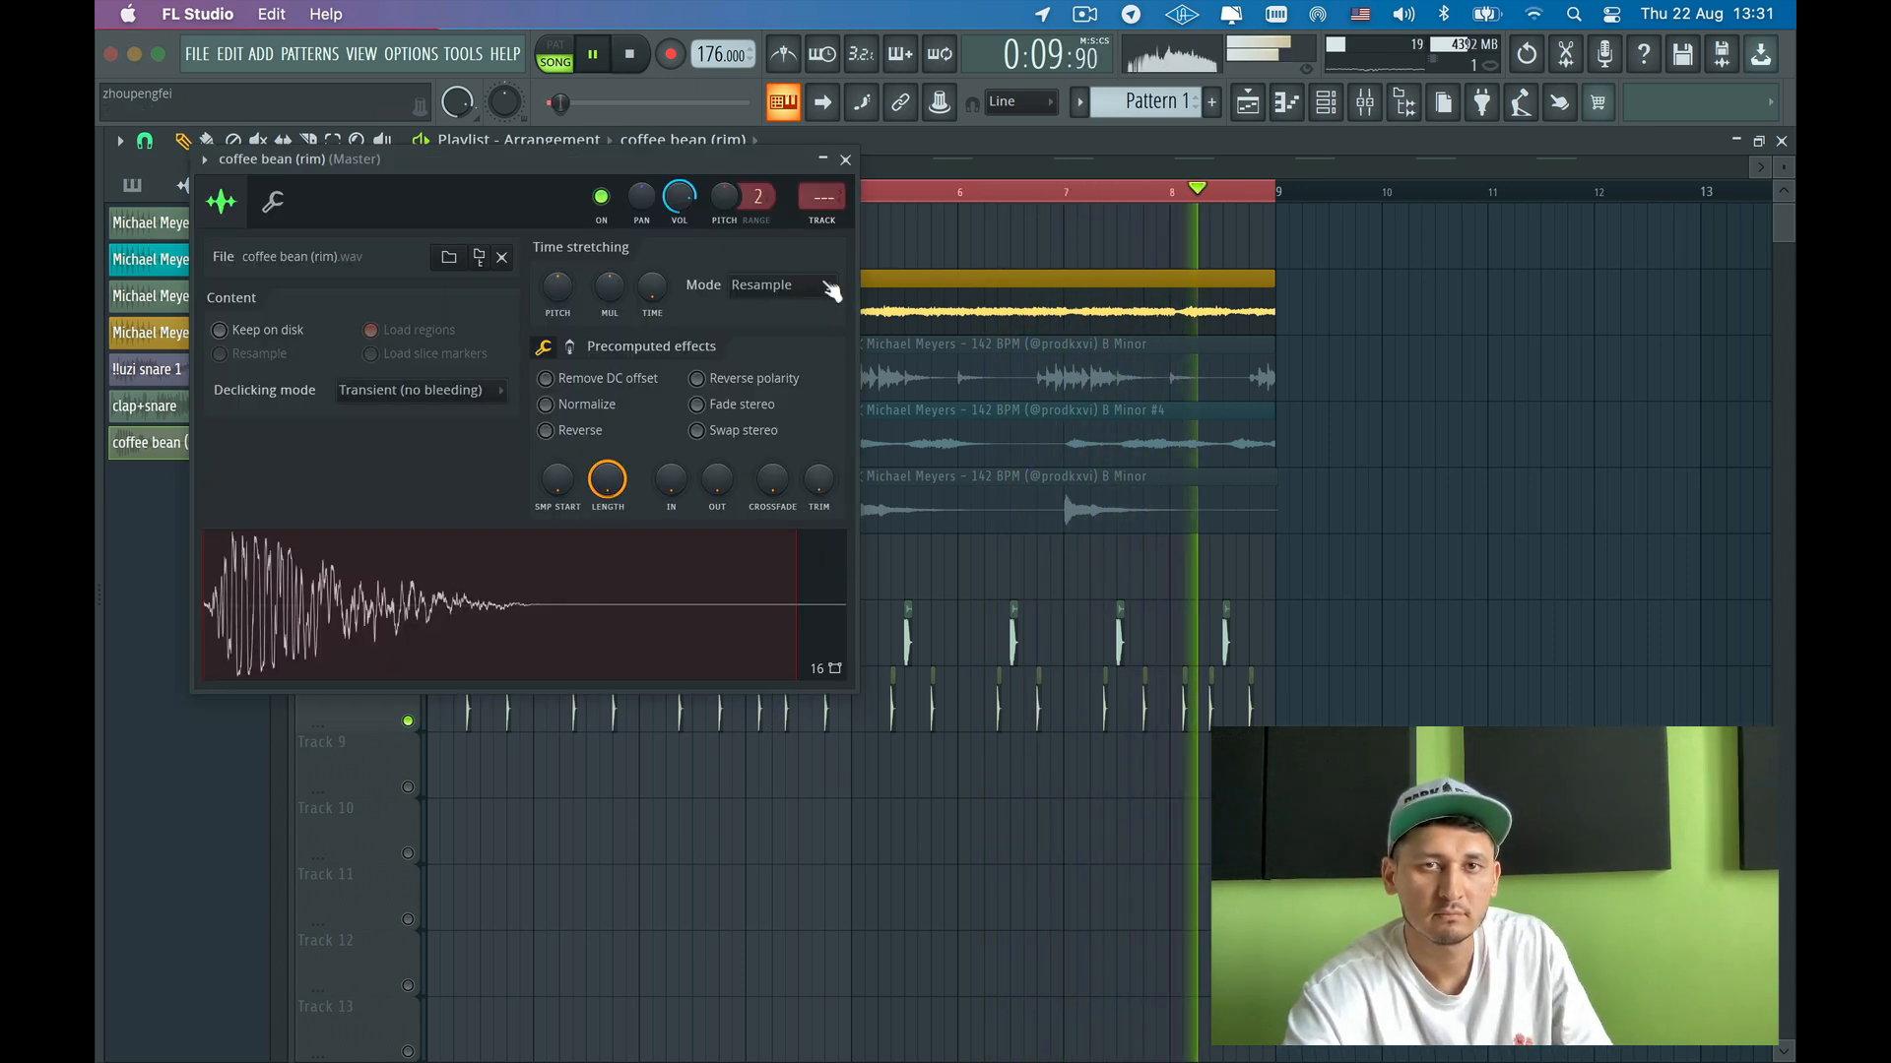
click(770, 286)
click(761, 353)
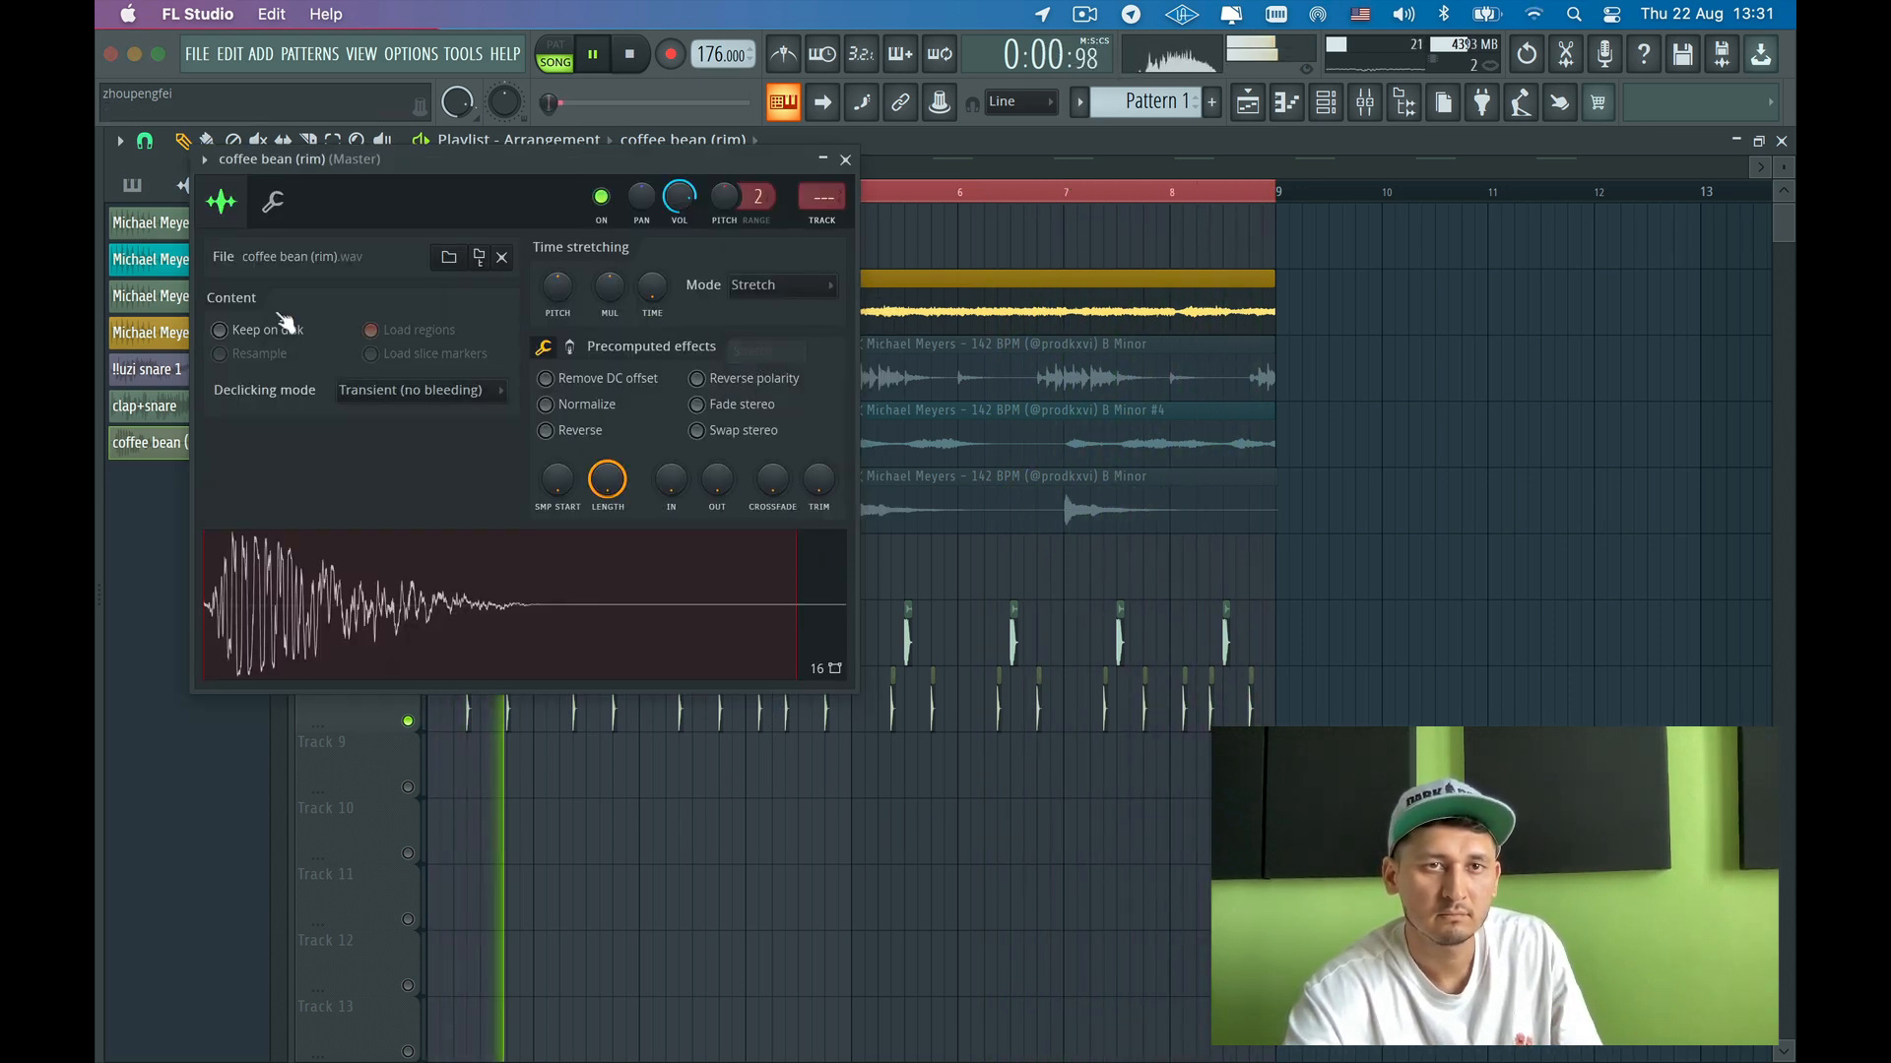
click(275, 215)
click(222, 202)
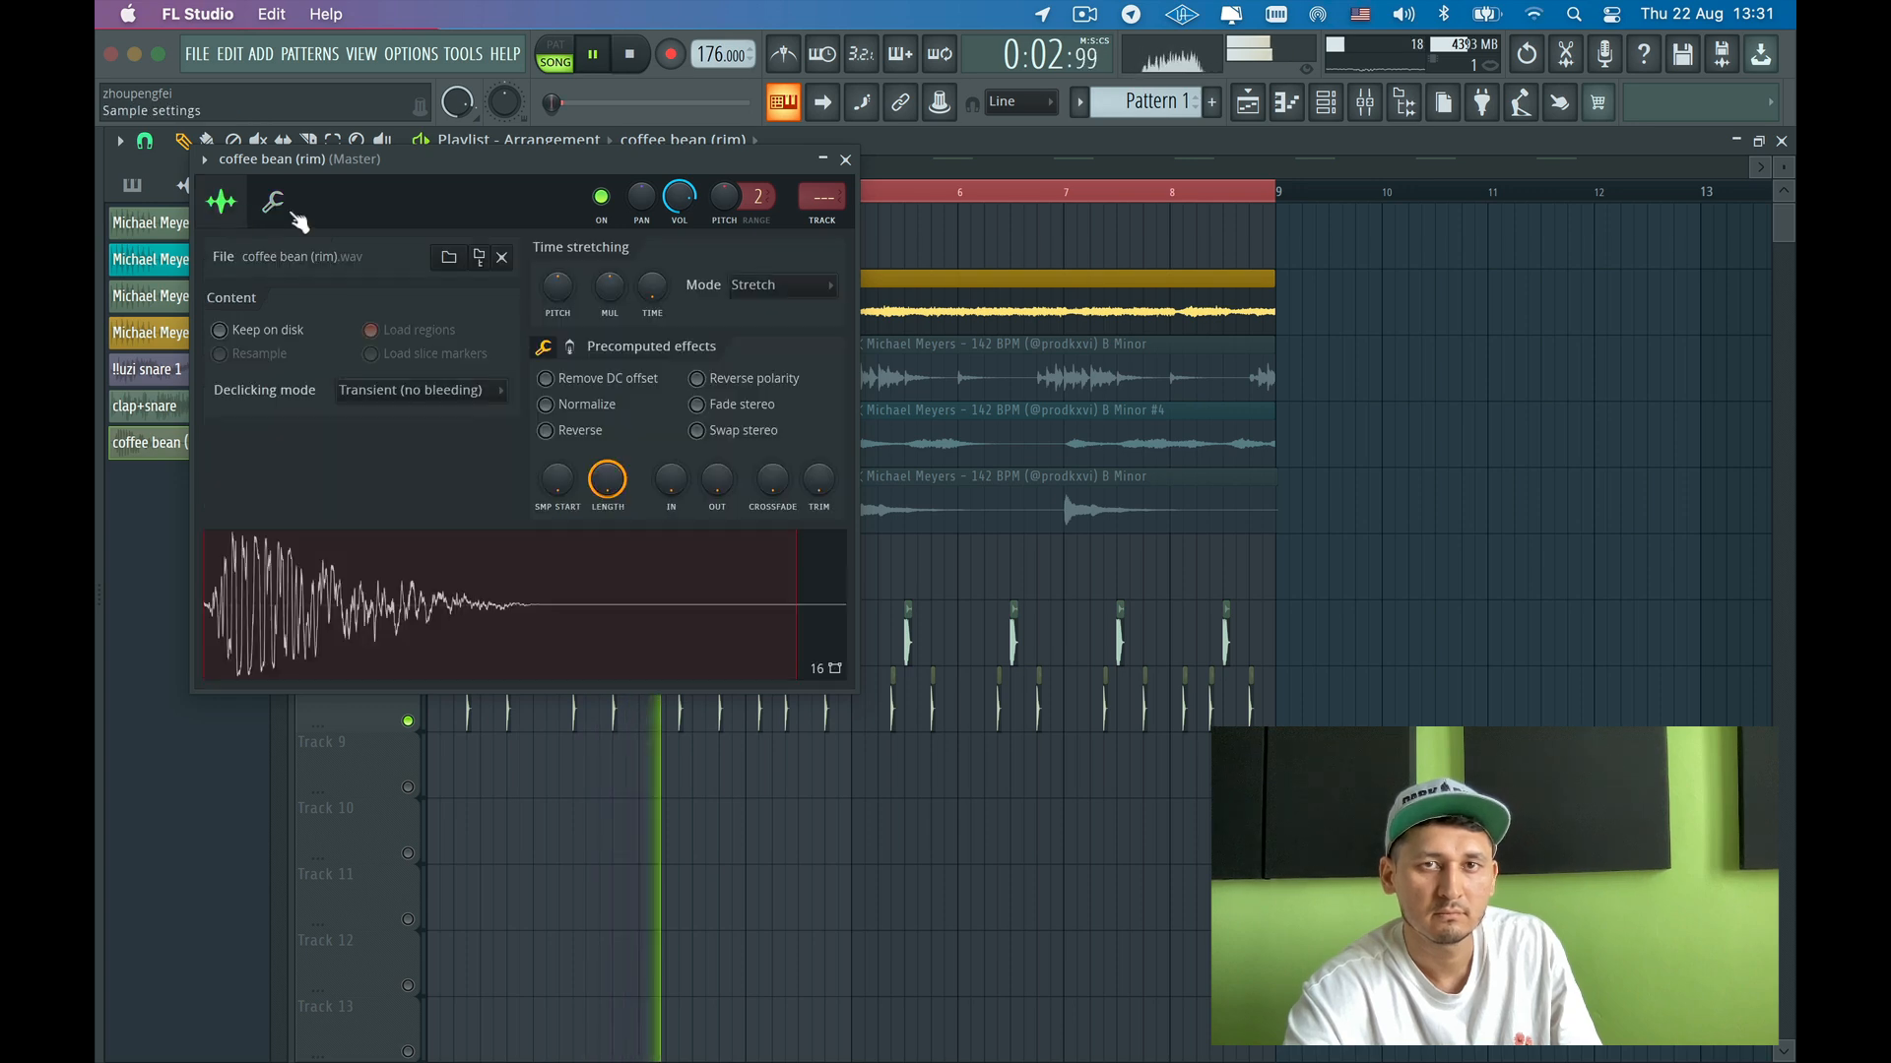
- Route coffee bean (rim) to mixer track 10 and lower that track's volume well below the clap+snare level
click(838, 226)
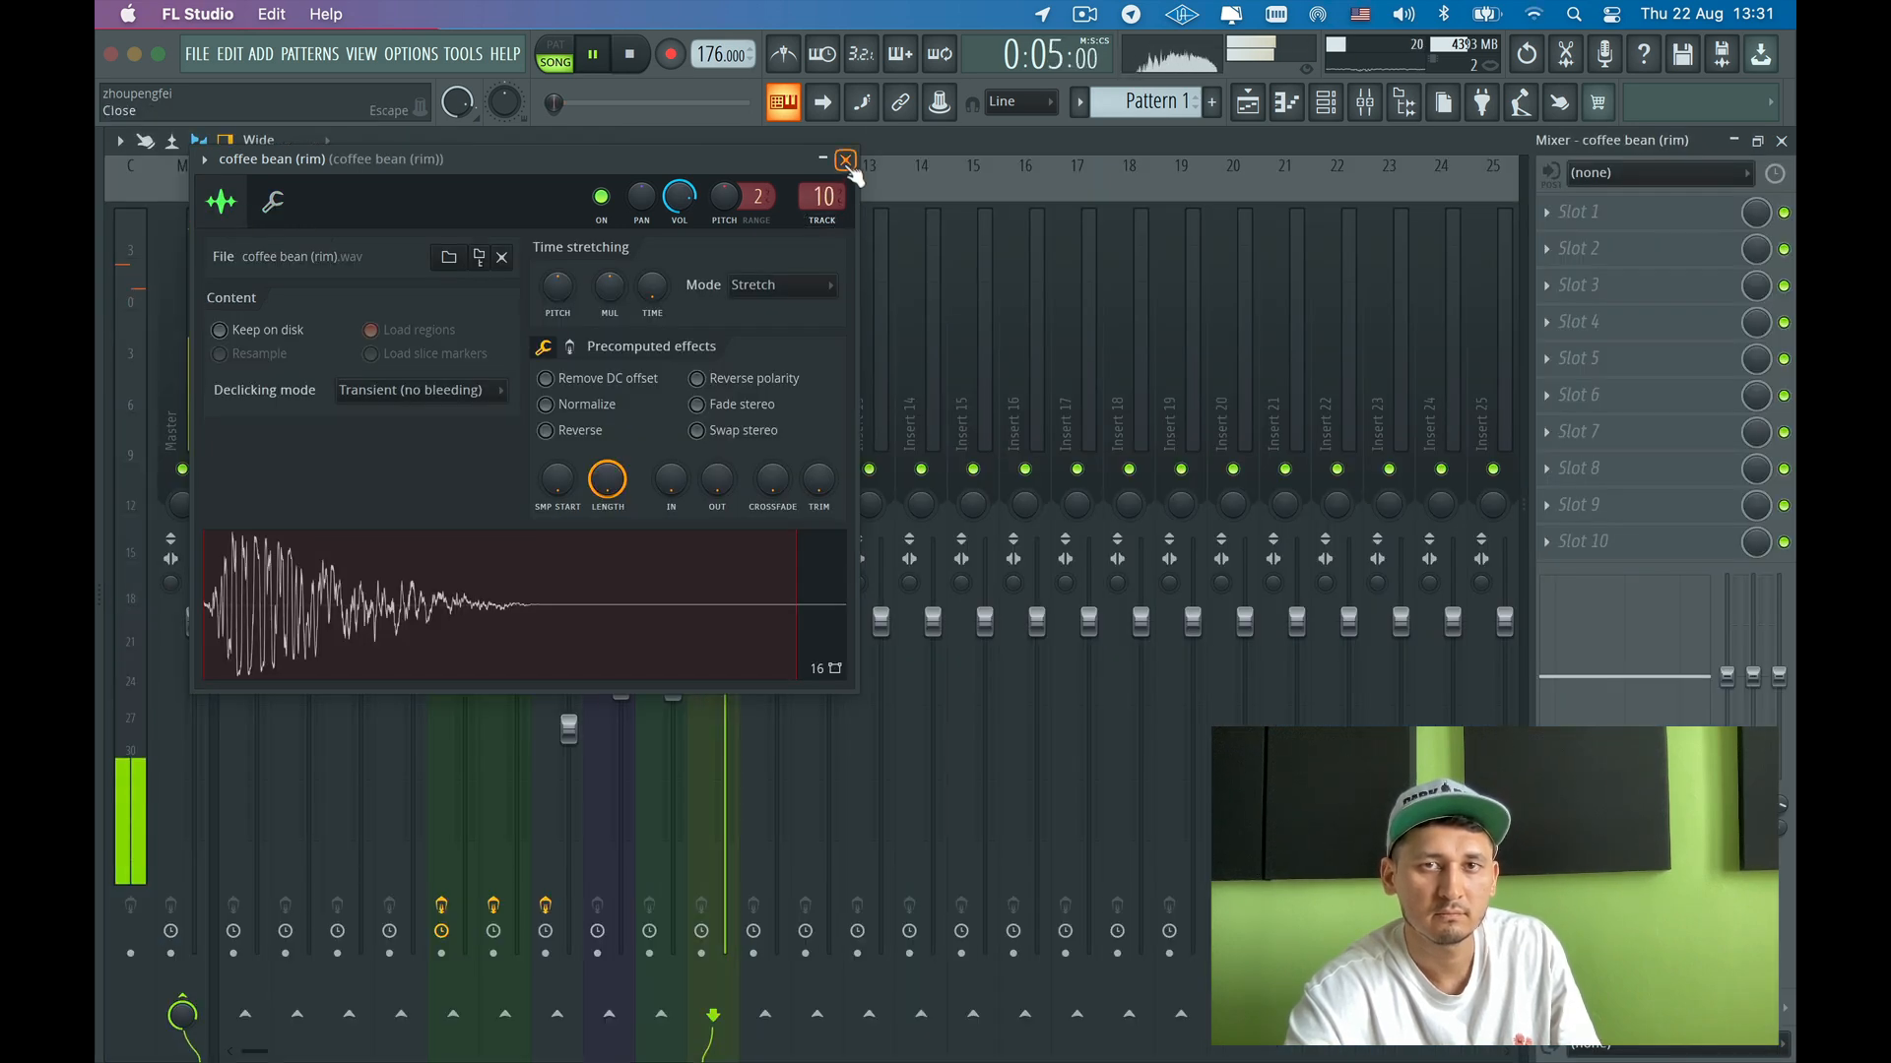
click(845, 160)
drag(725, 622, 725, 720)
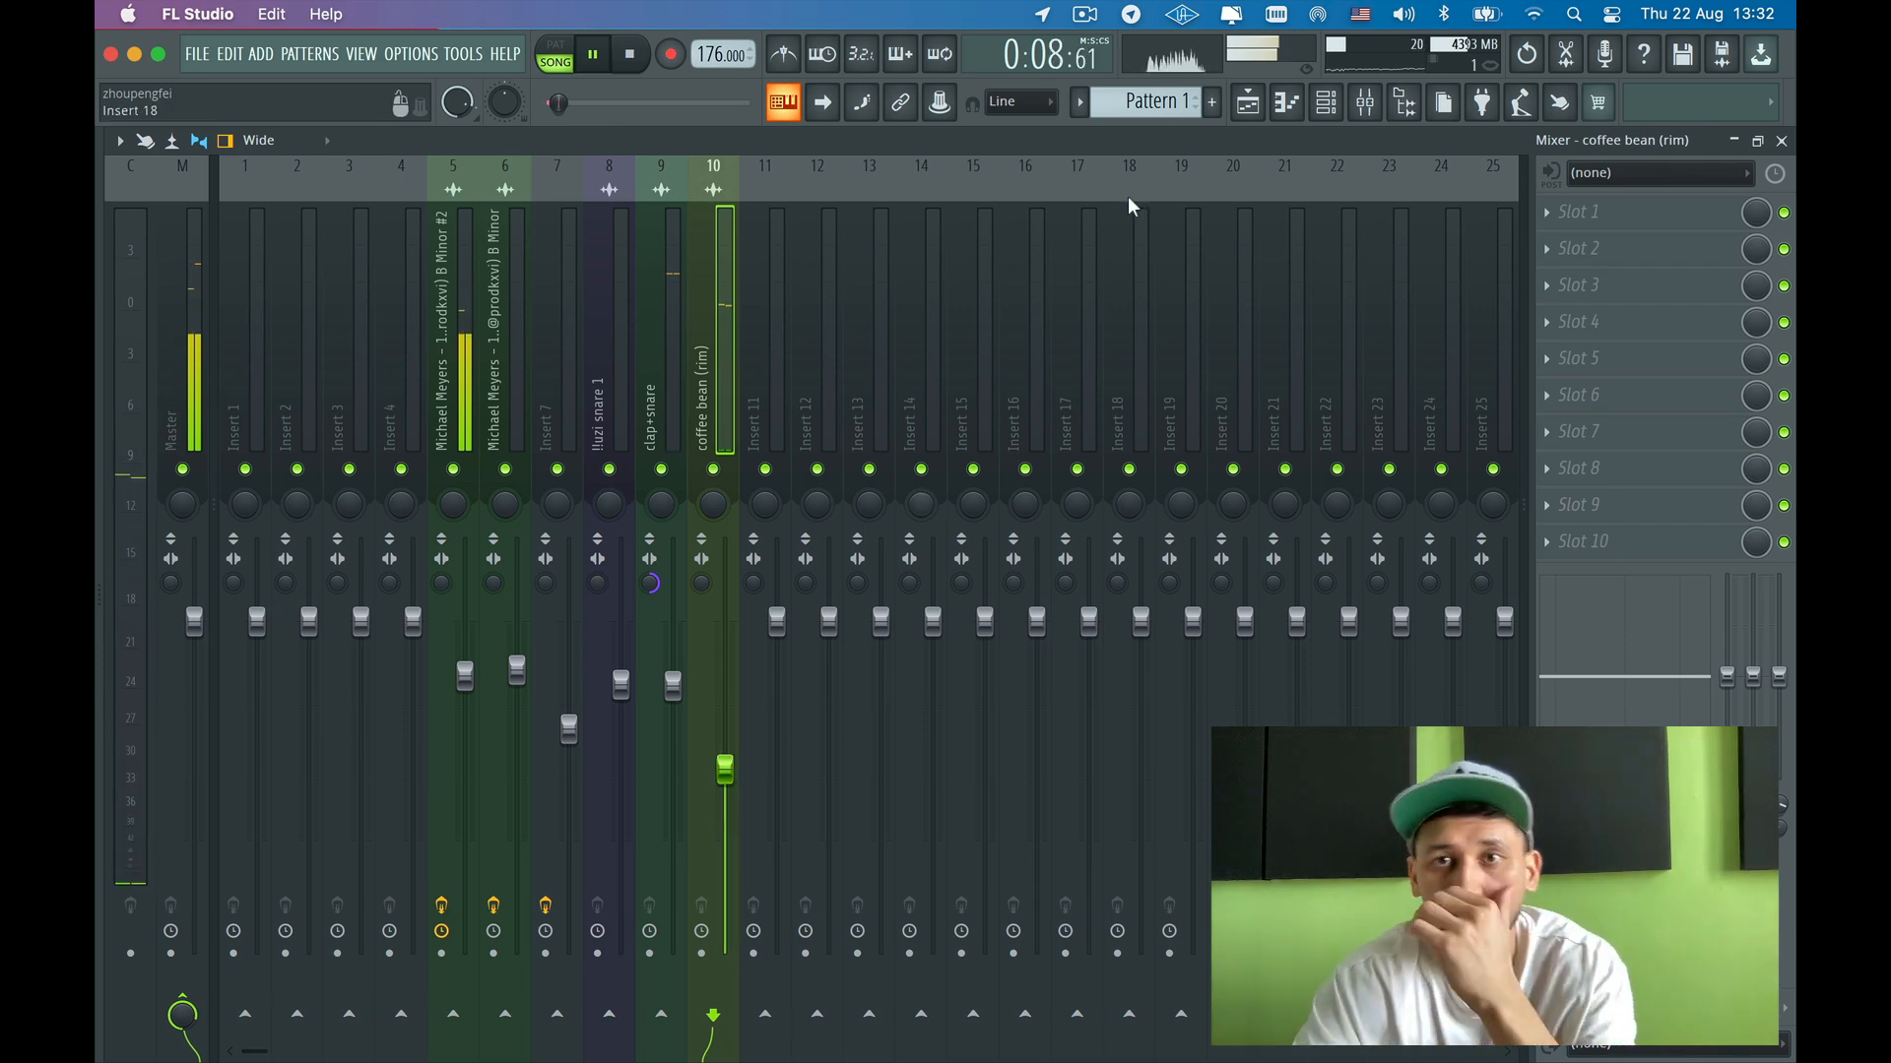
- Audition the Risk and Shadow hi-hat samples from the Jay Cactus - Trap Lordz kit
click(1237, 106)
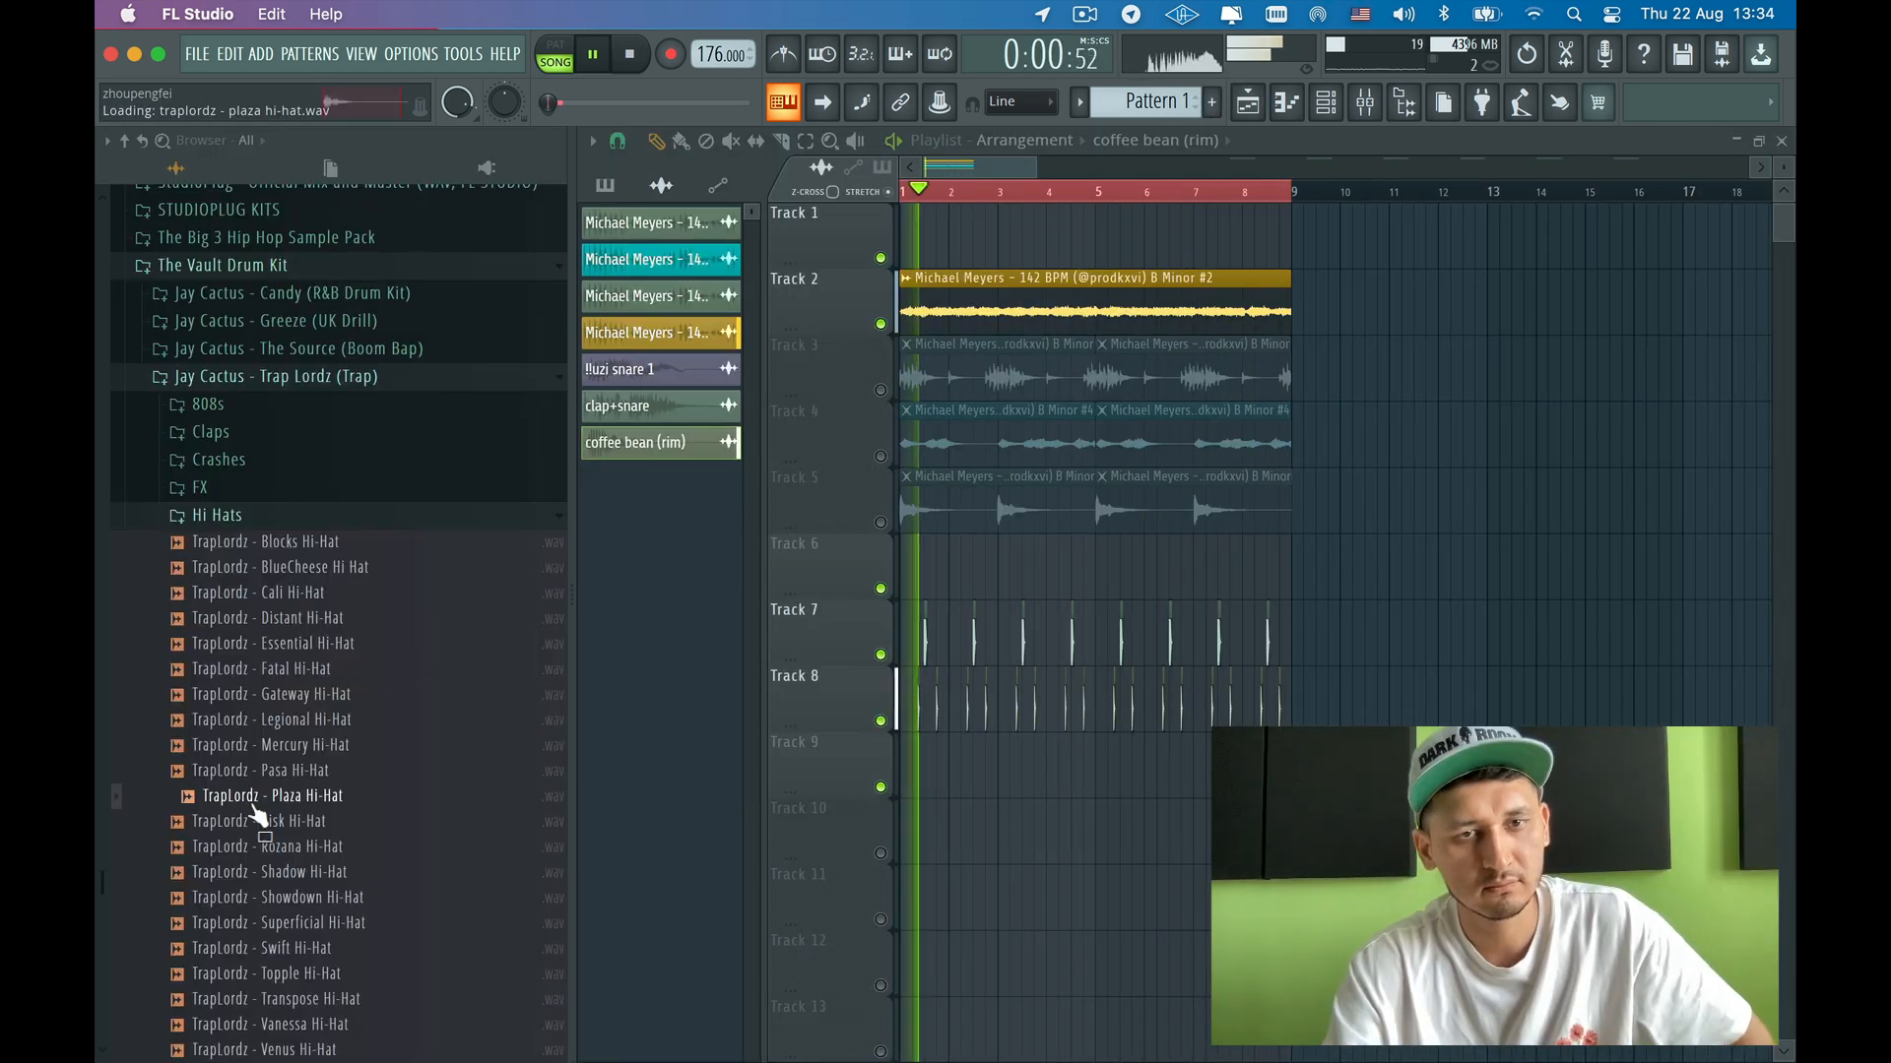
click(258, 824)
click(266, 874)
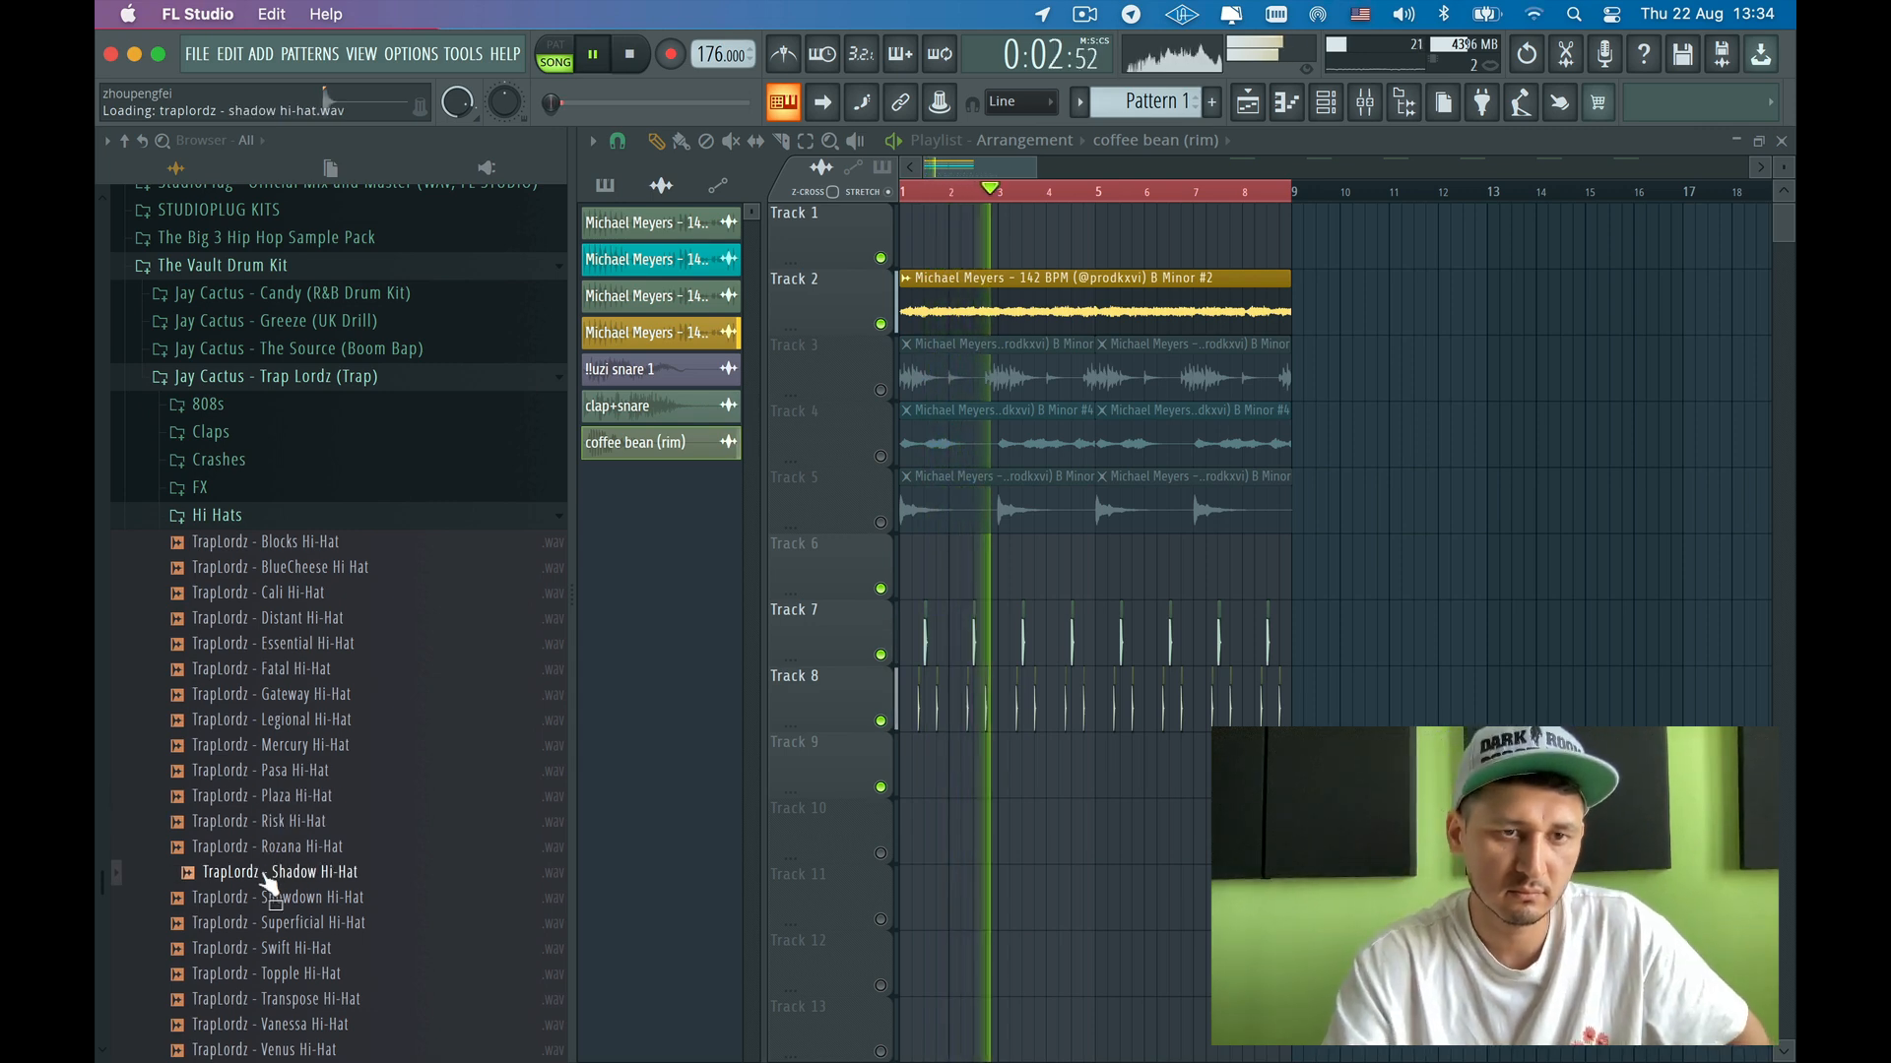
- Open the Hihat Loops folder under Cymatics - Drum Loops in the Cymatics Immortal Production Suite
scroll(274, 894, up, 6)
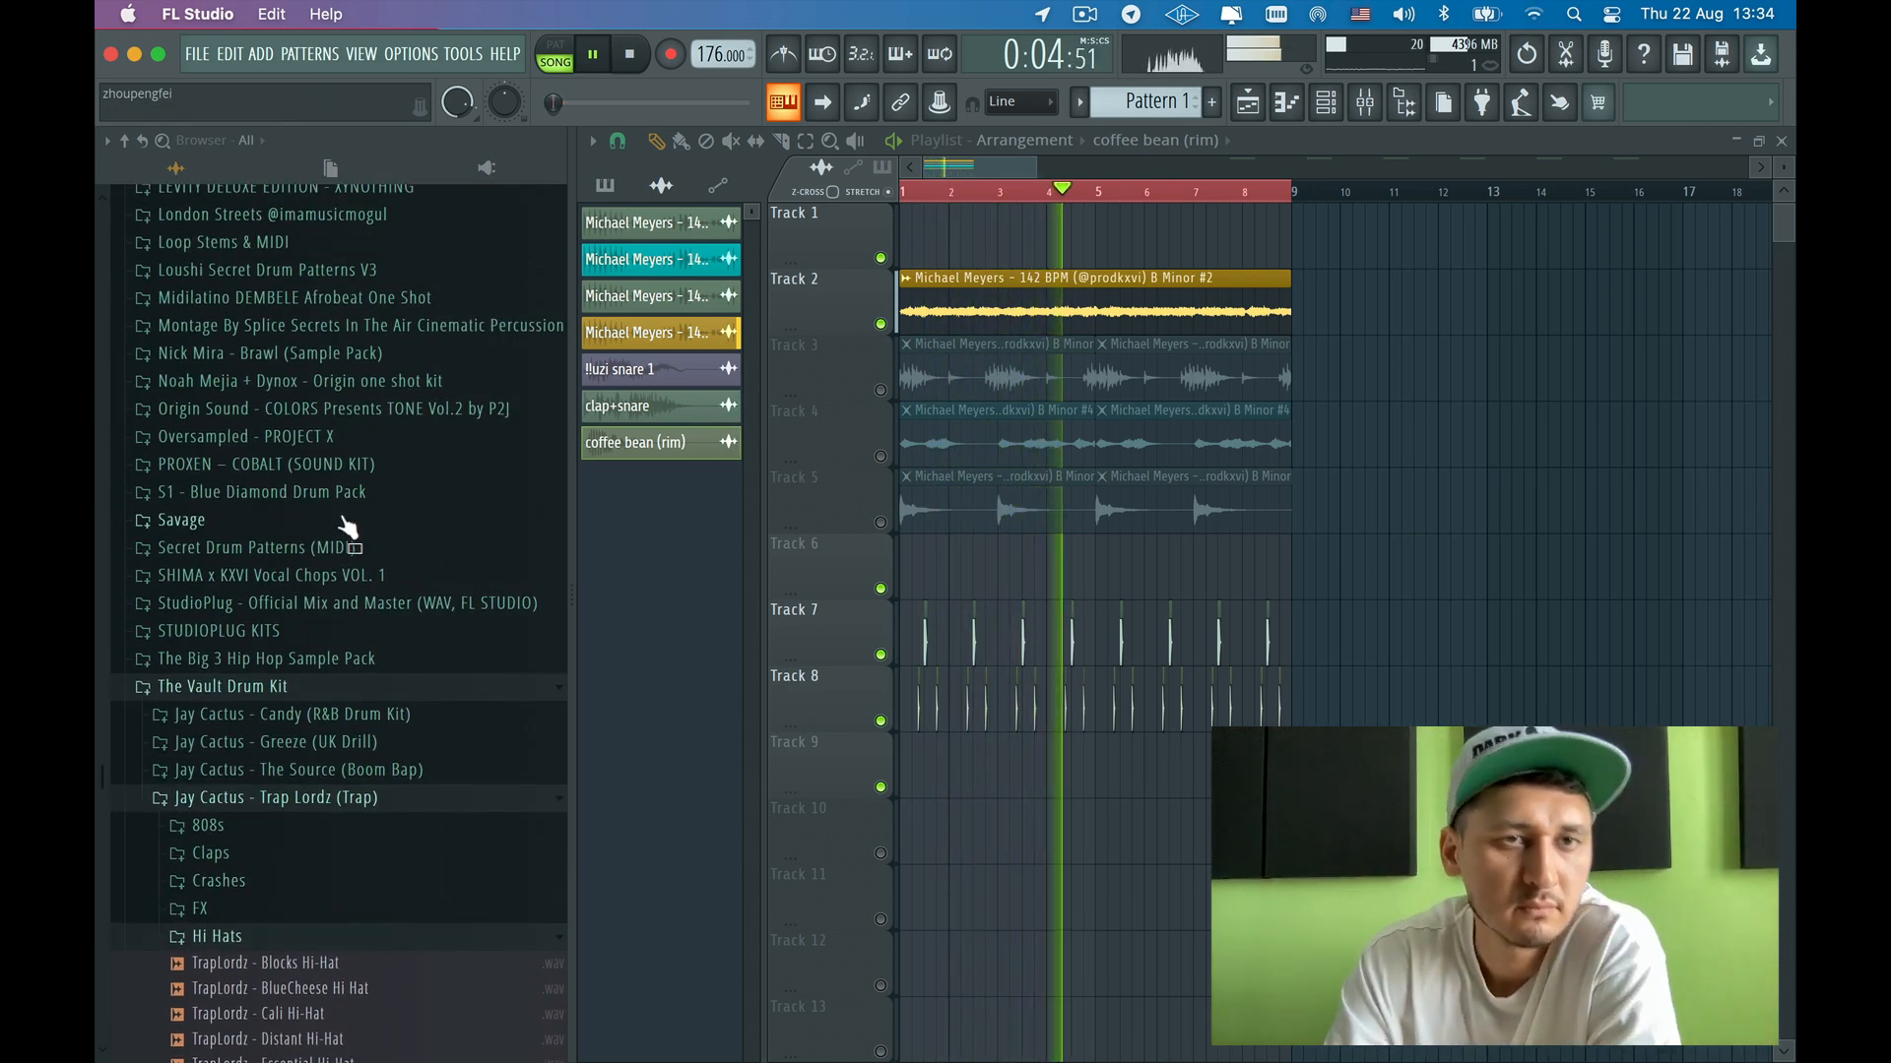
scroll(344, 530, up, 3)
scroll(346, 532, up, 7)
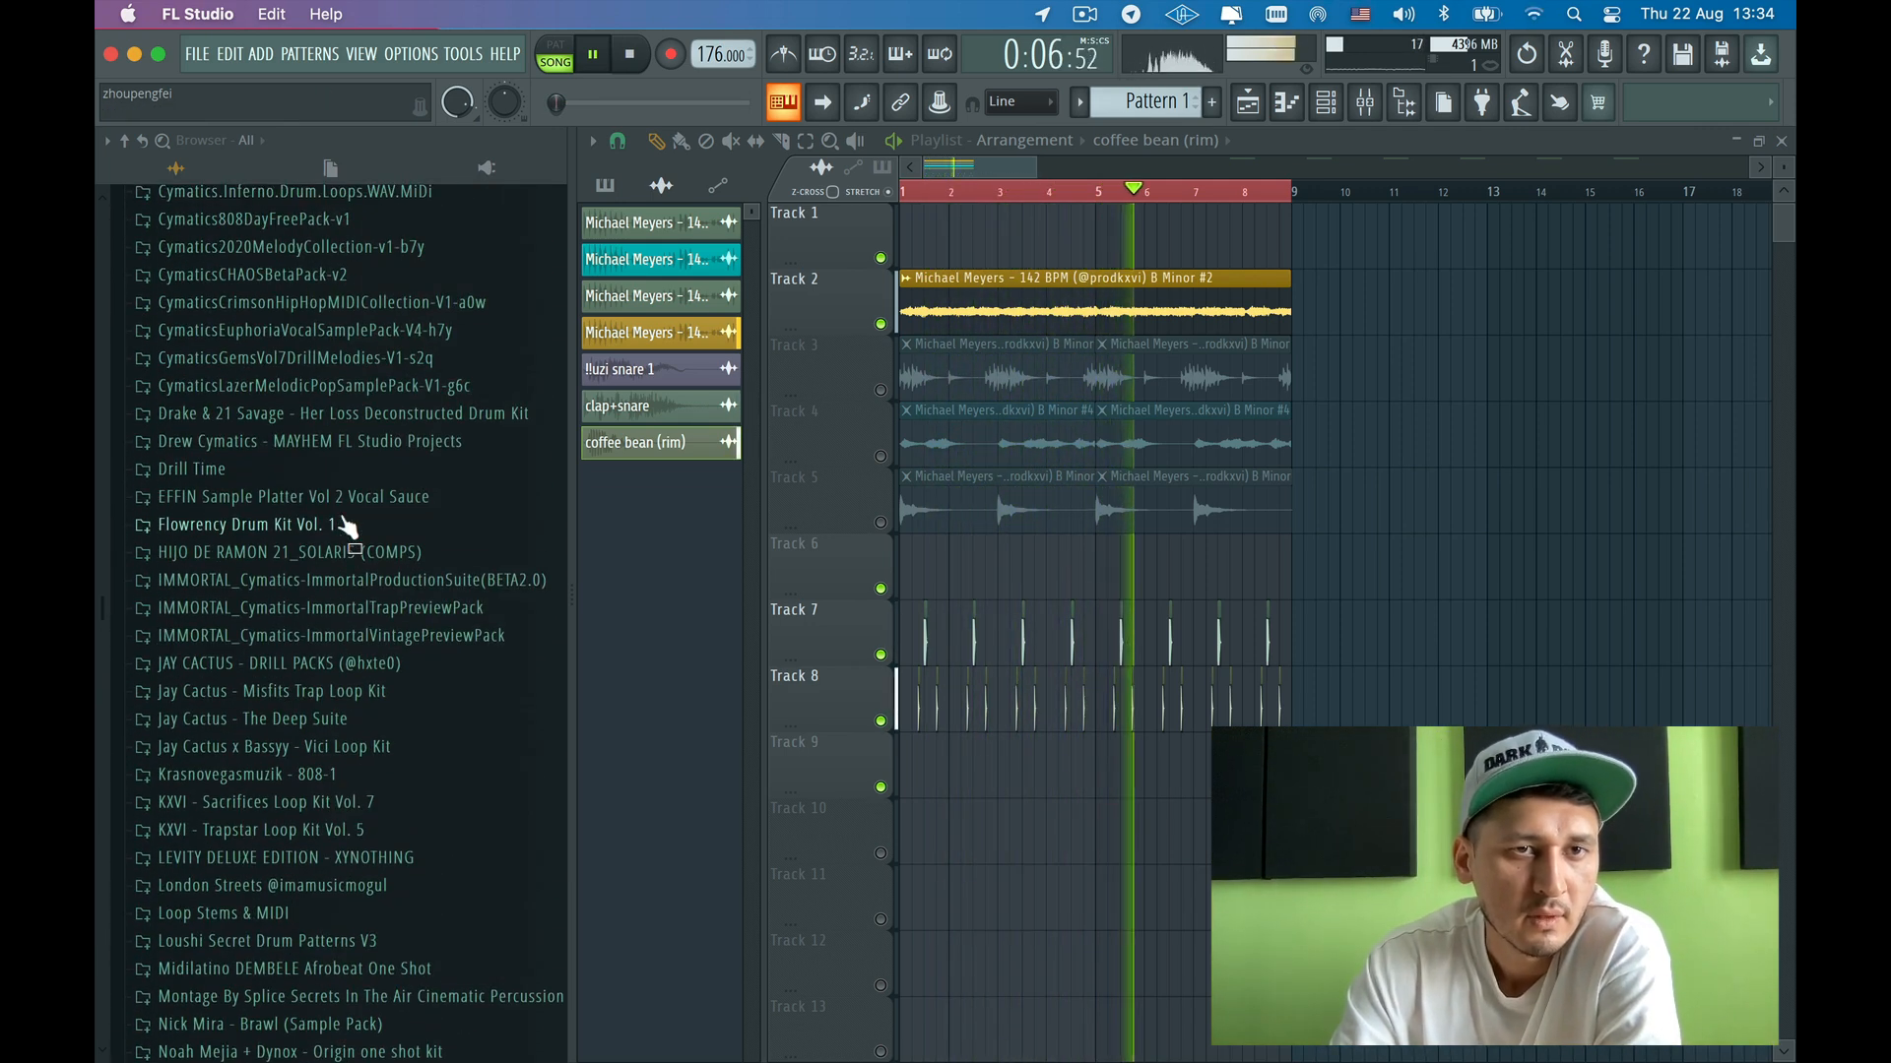
scroll(345, 526, up, 5)
scroll(305, 438, up, 5)
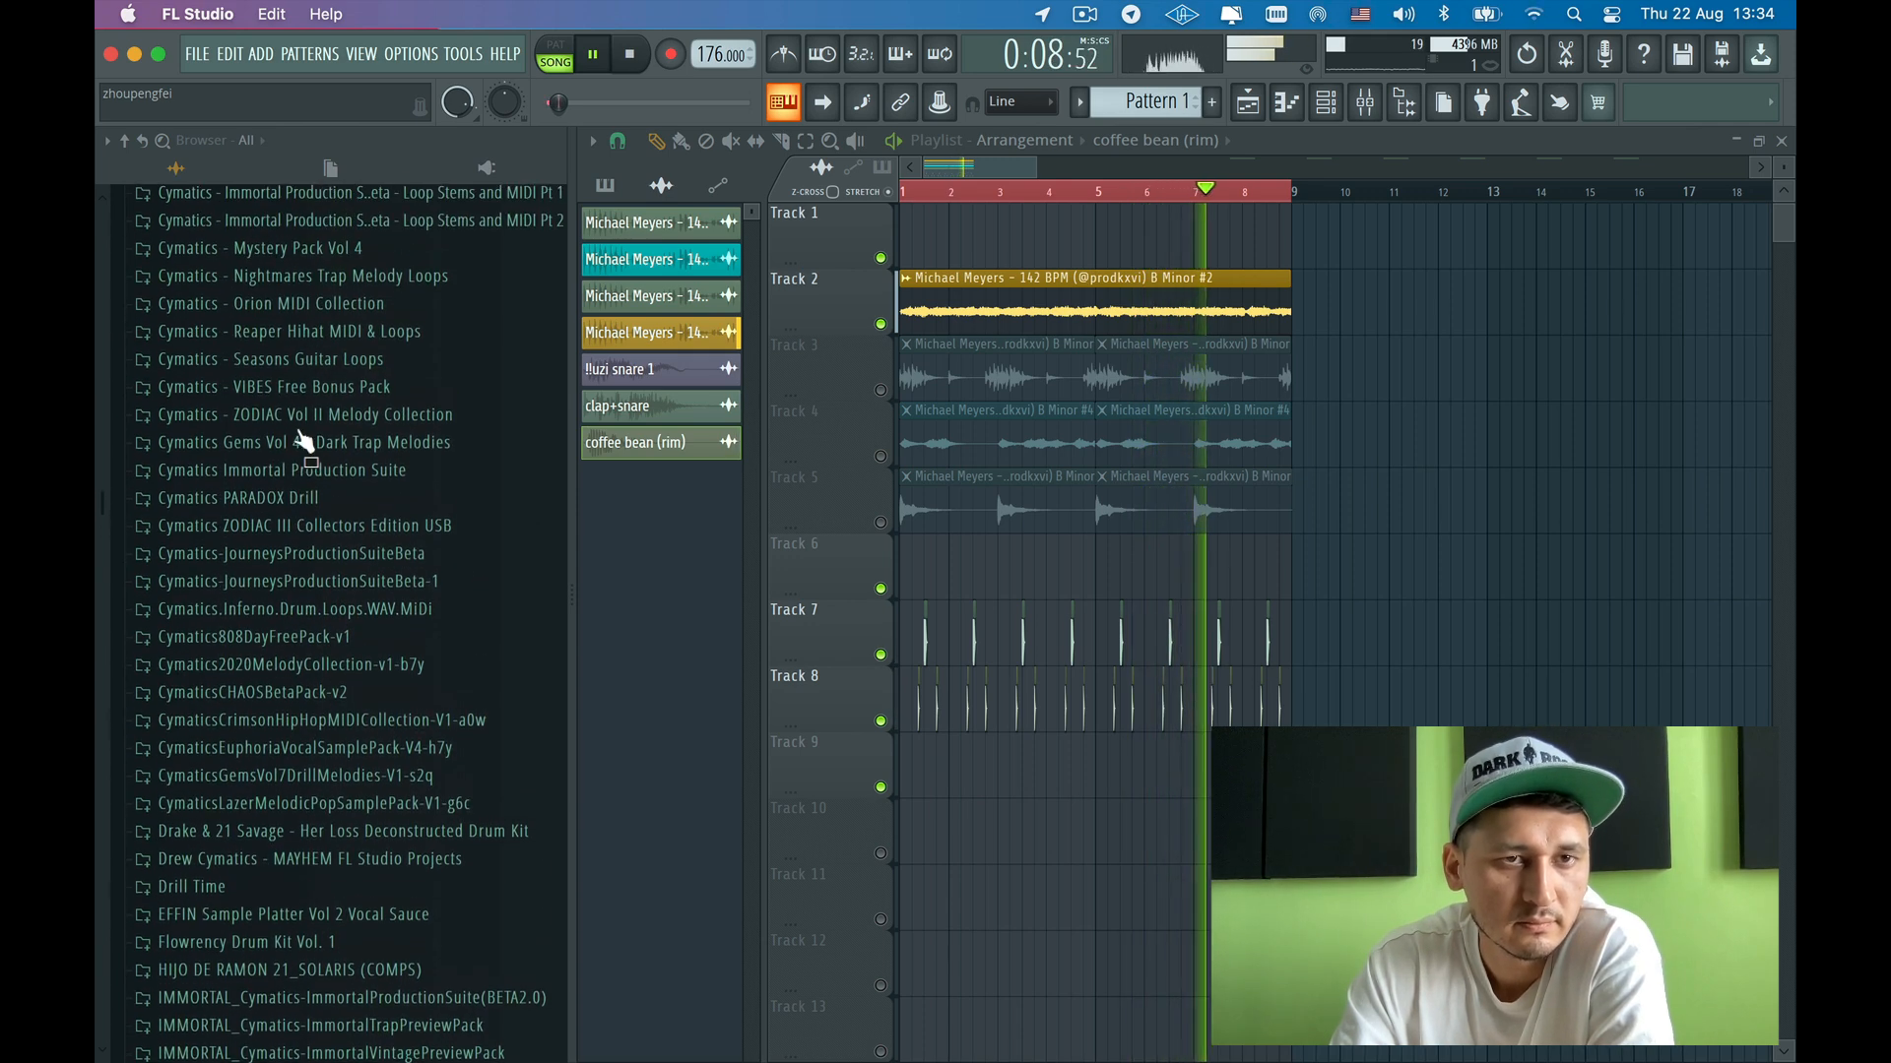
click(292, 472)
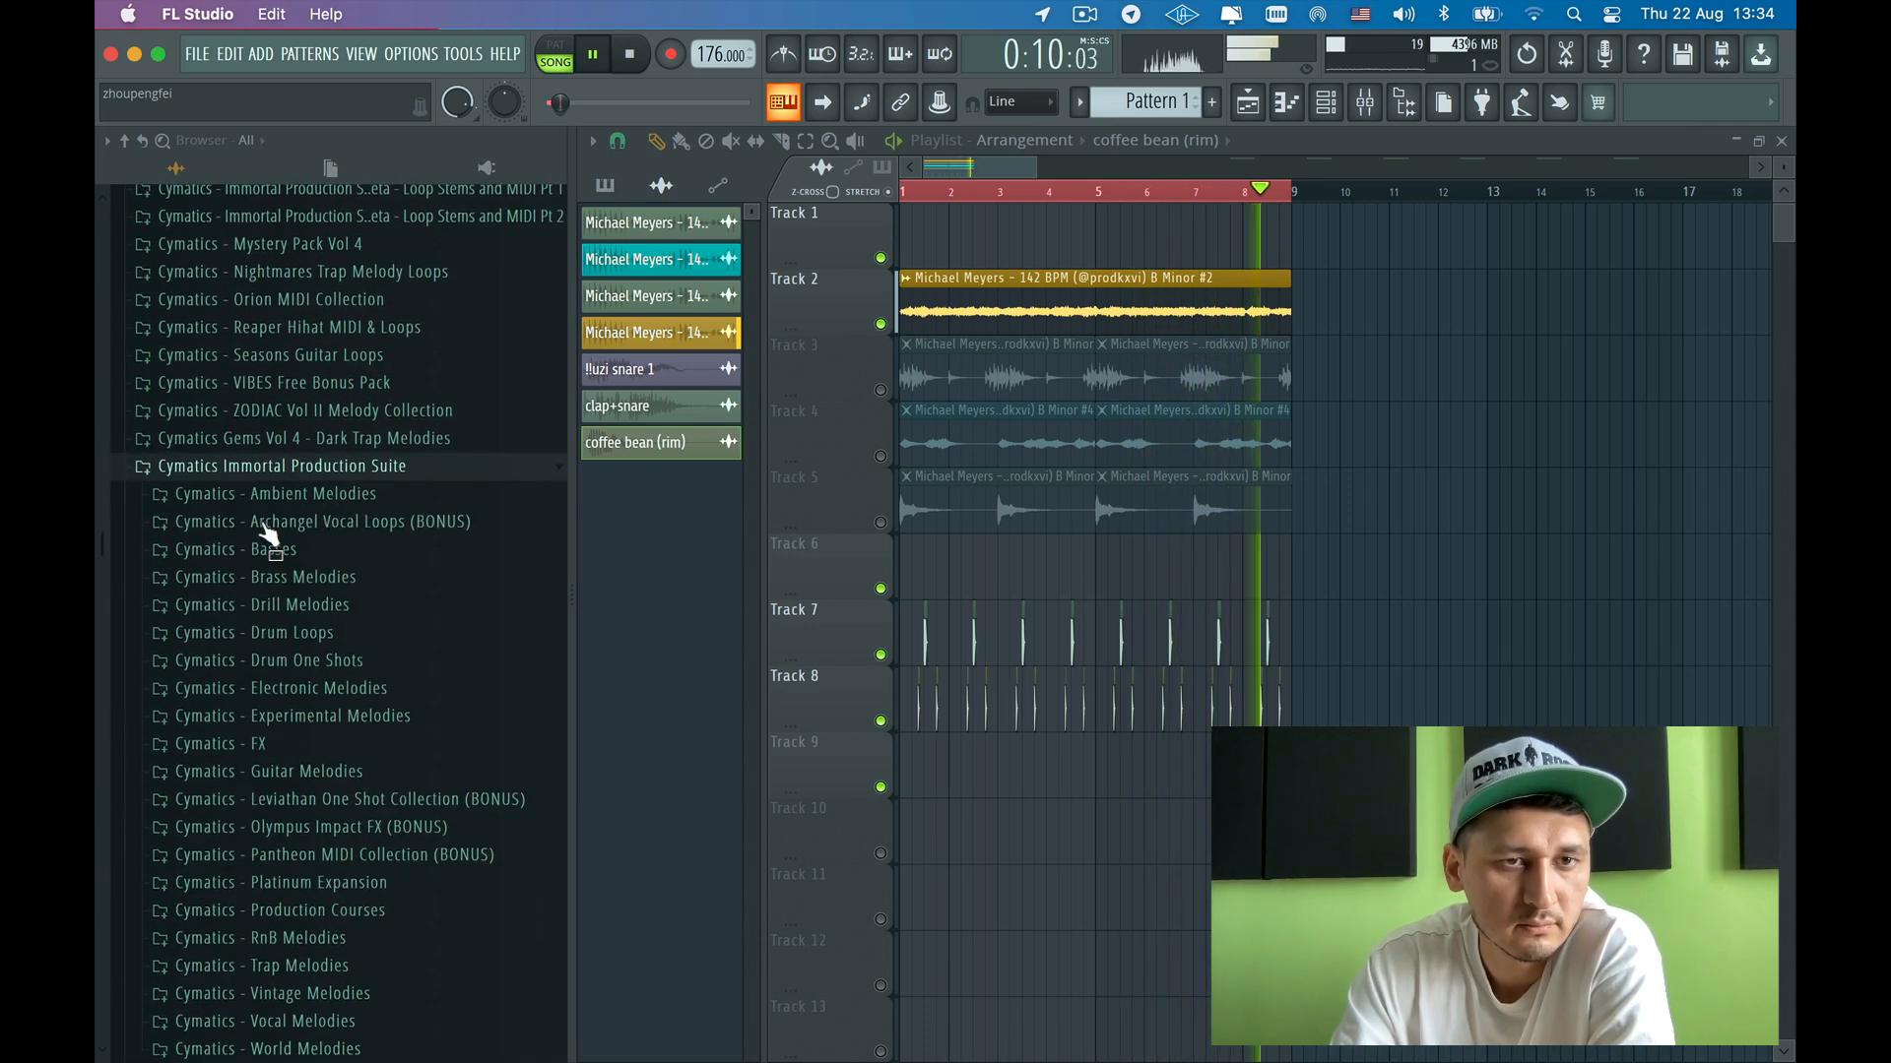
click(262, 632)
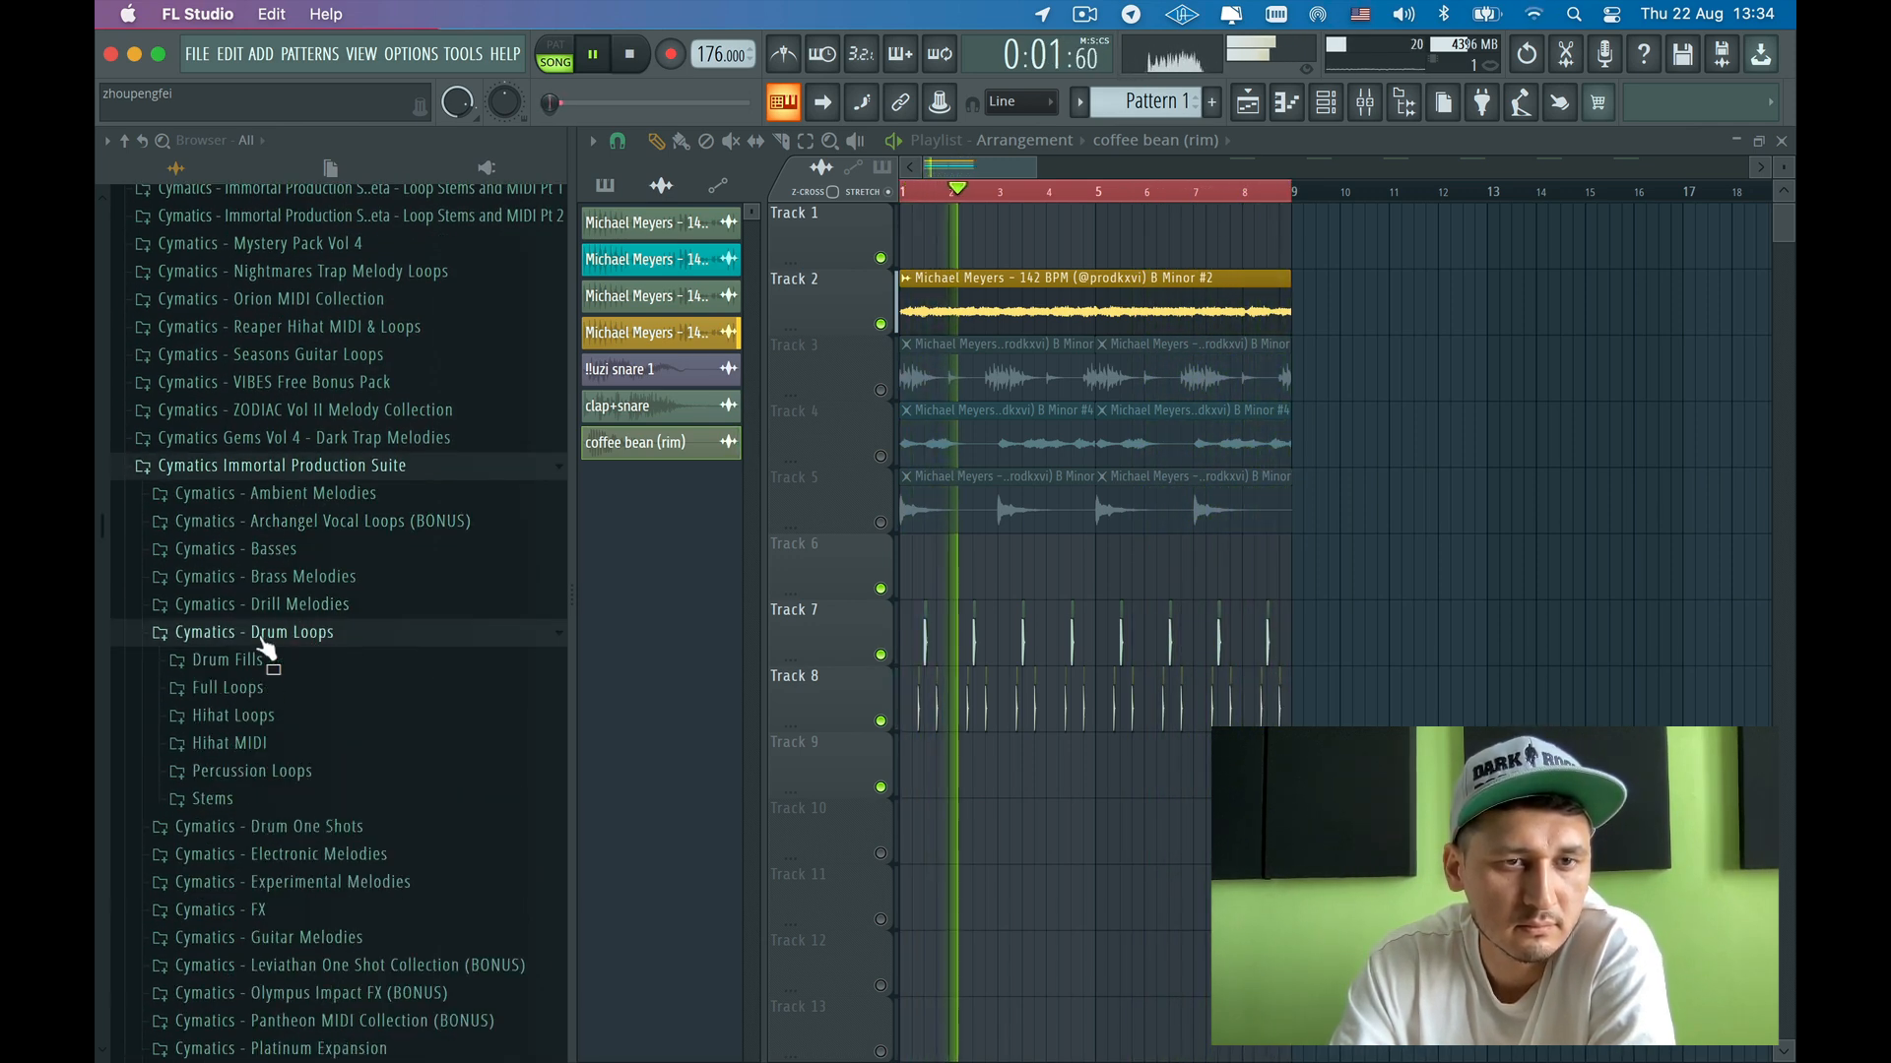
scroll(260, 689, down, 2)
click(212, 607)
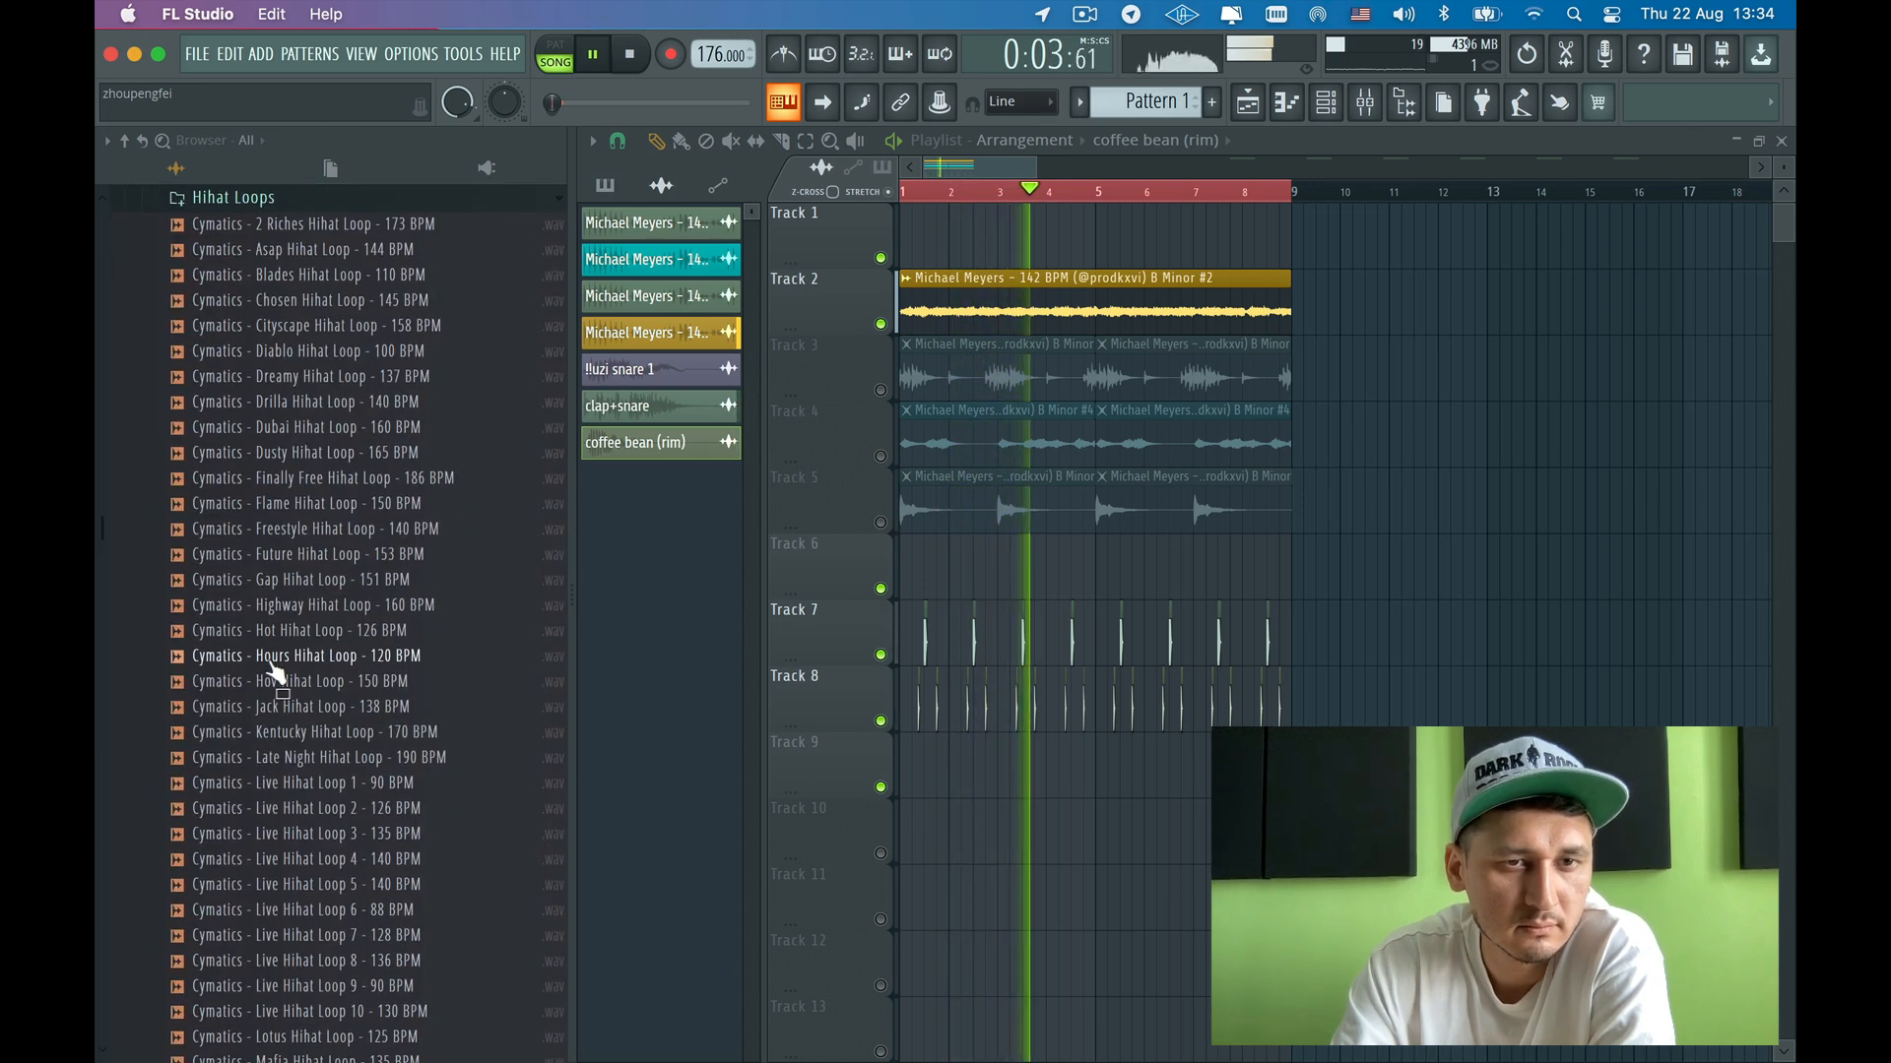
- Audition several Cymatics hi-hat loops, including Hours, Platinum, OVO, Nation and Magic City
click(266, 657)
scroll(309, 697, down, 4)
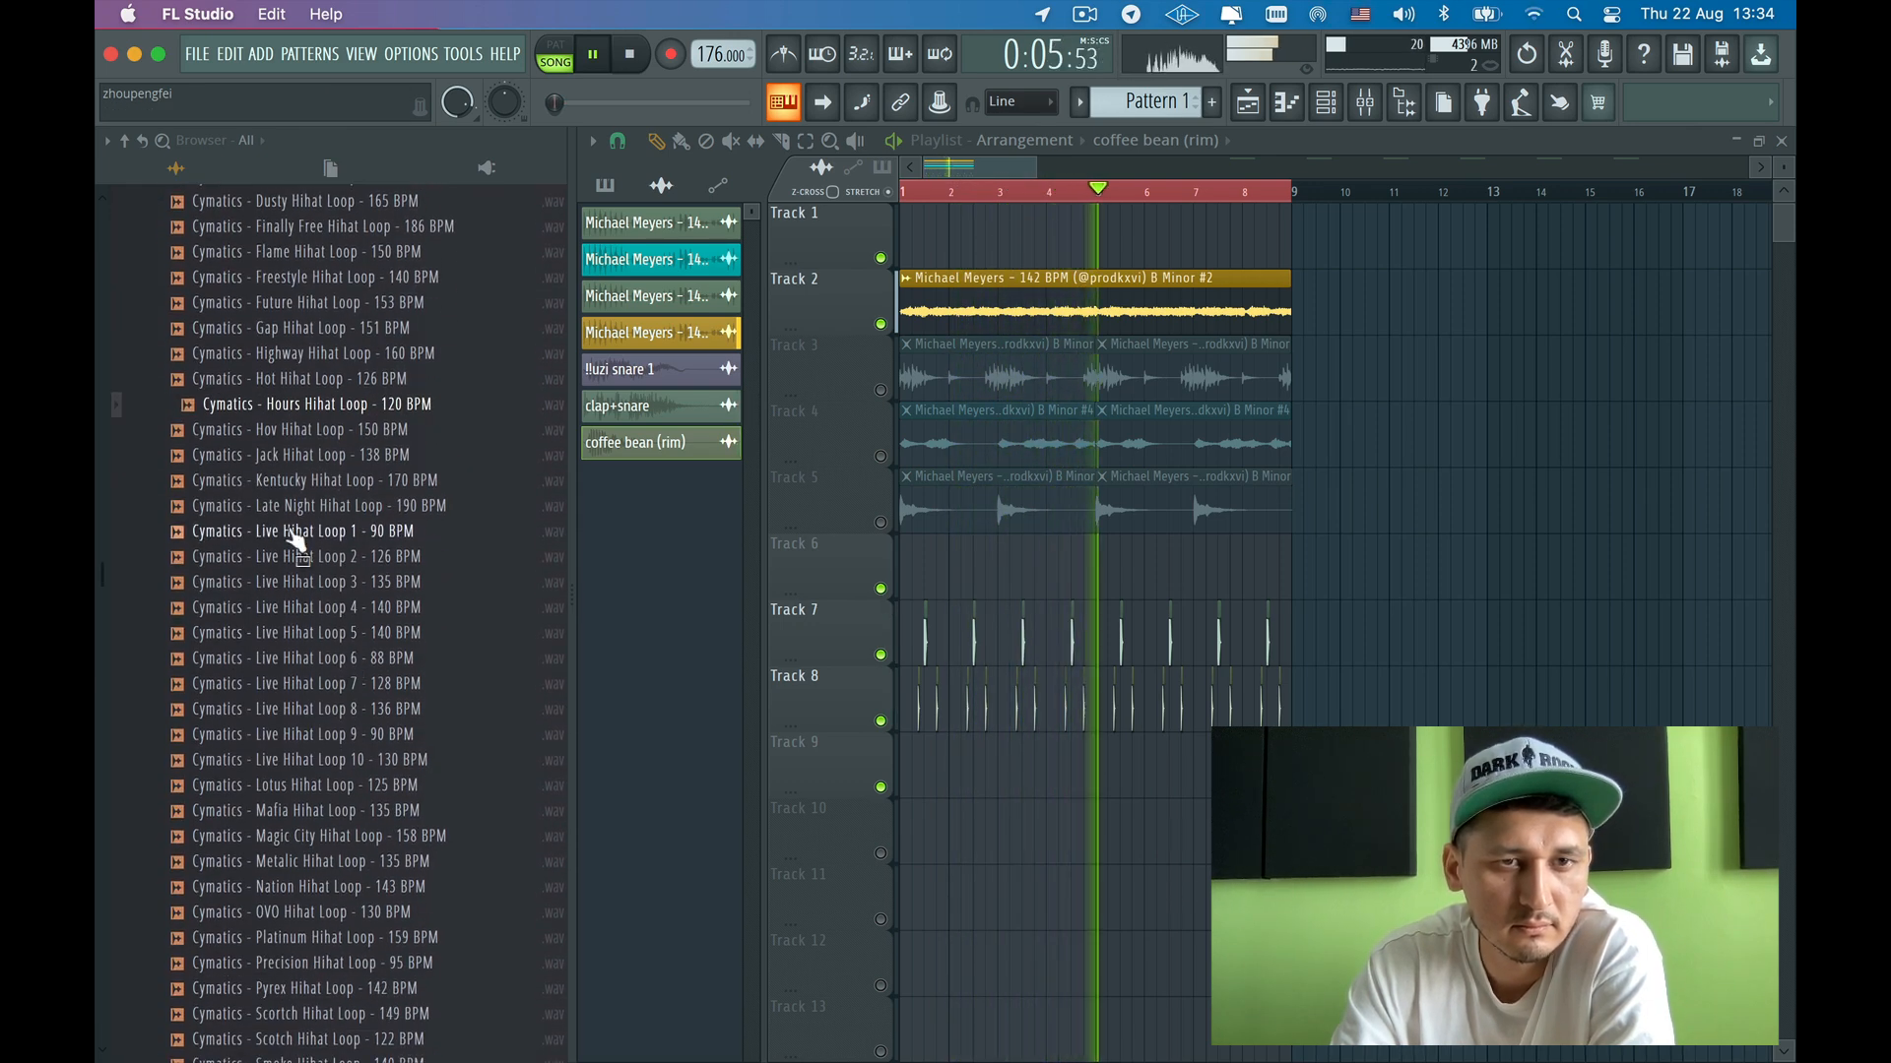
key(space)
scroll(297, 532, down, 3)
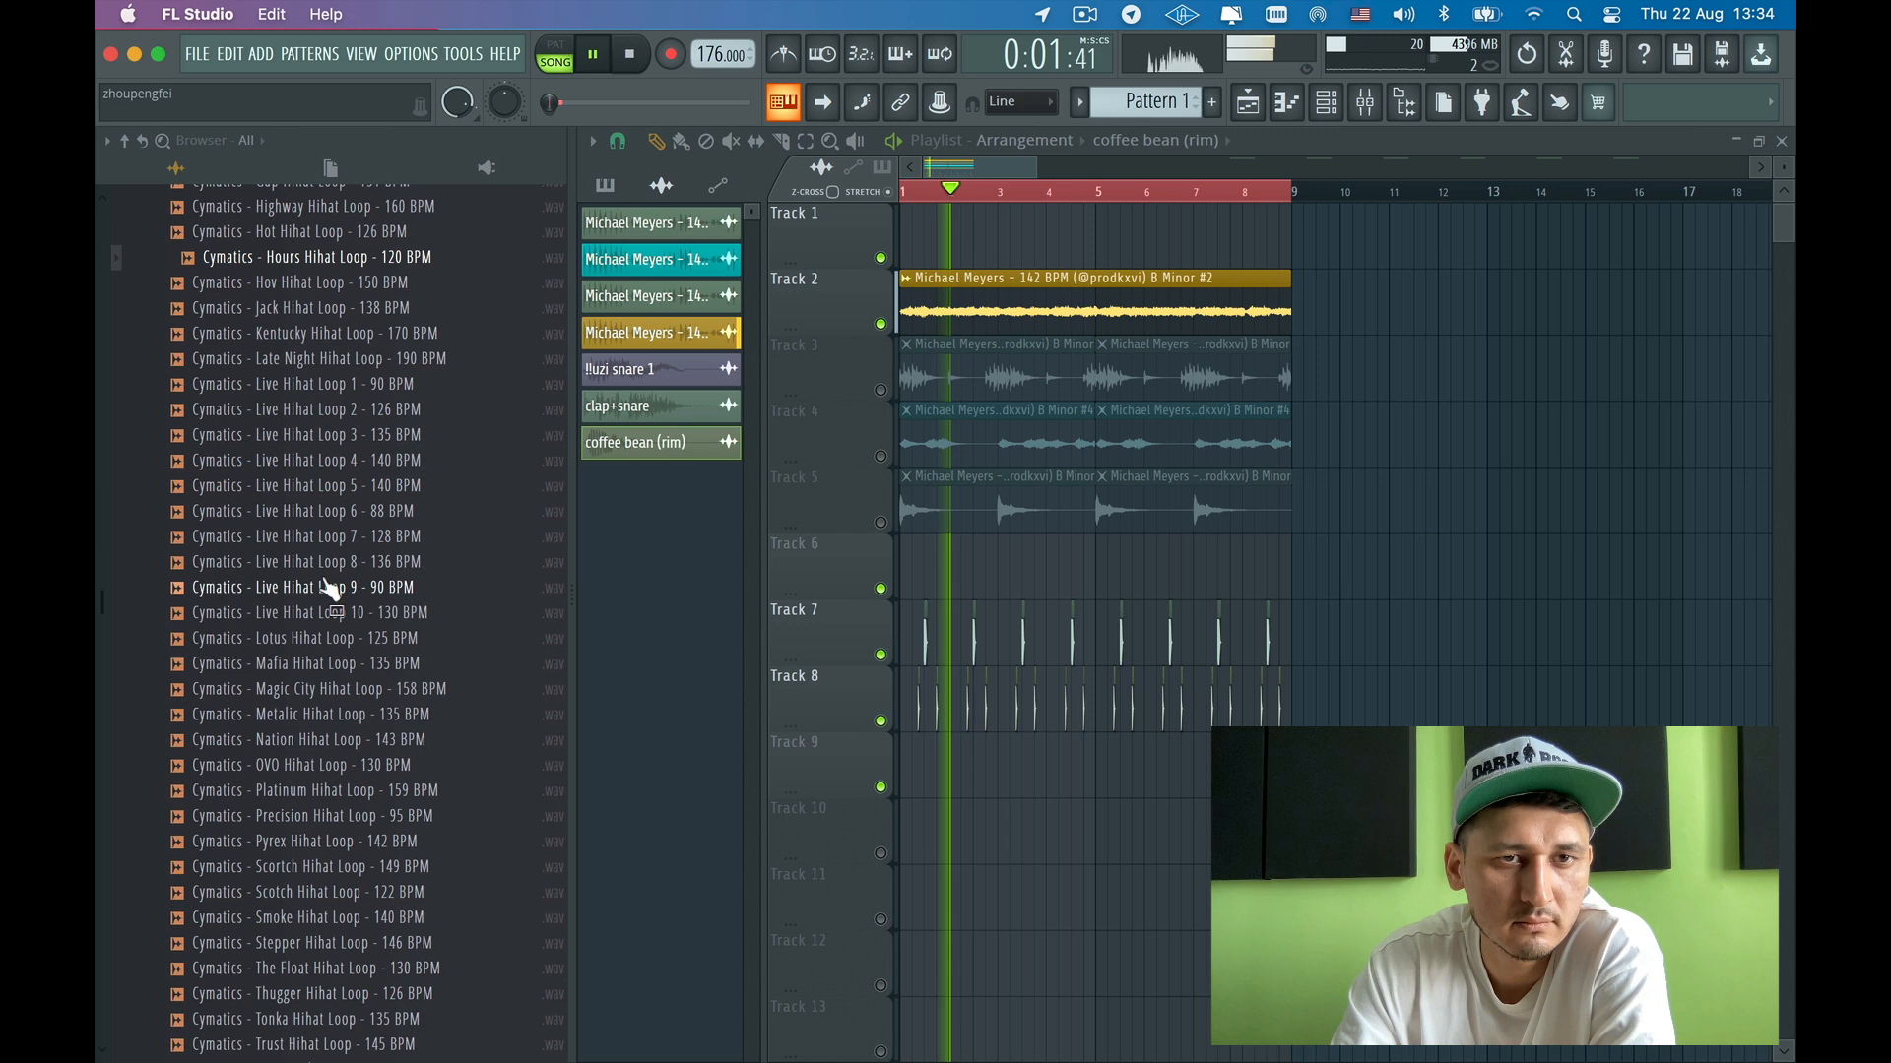
scroll(303, 504, down, 4)
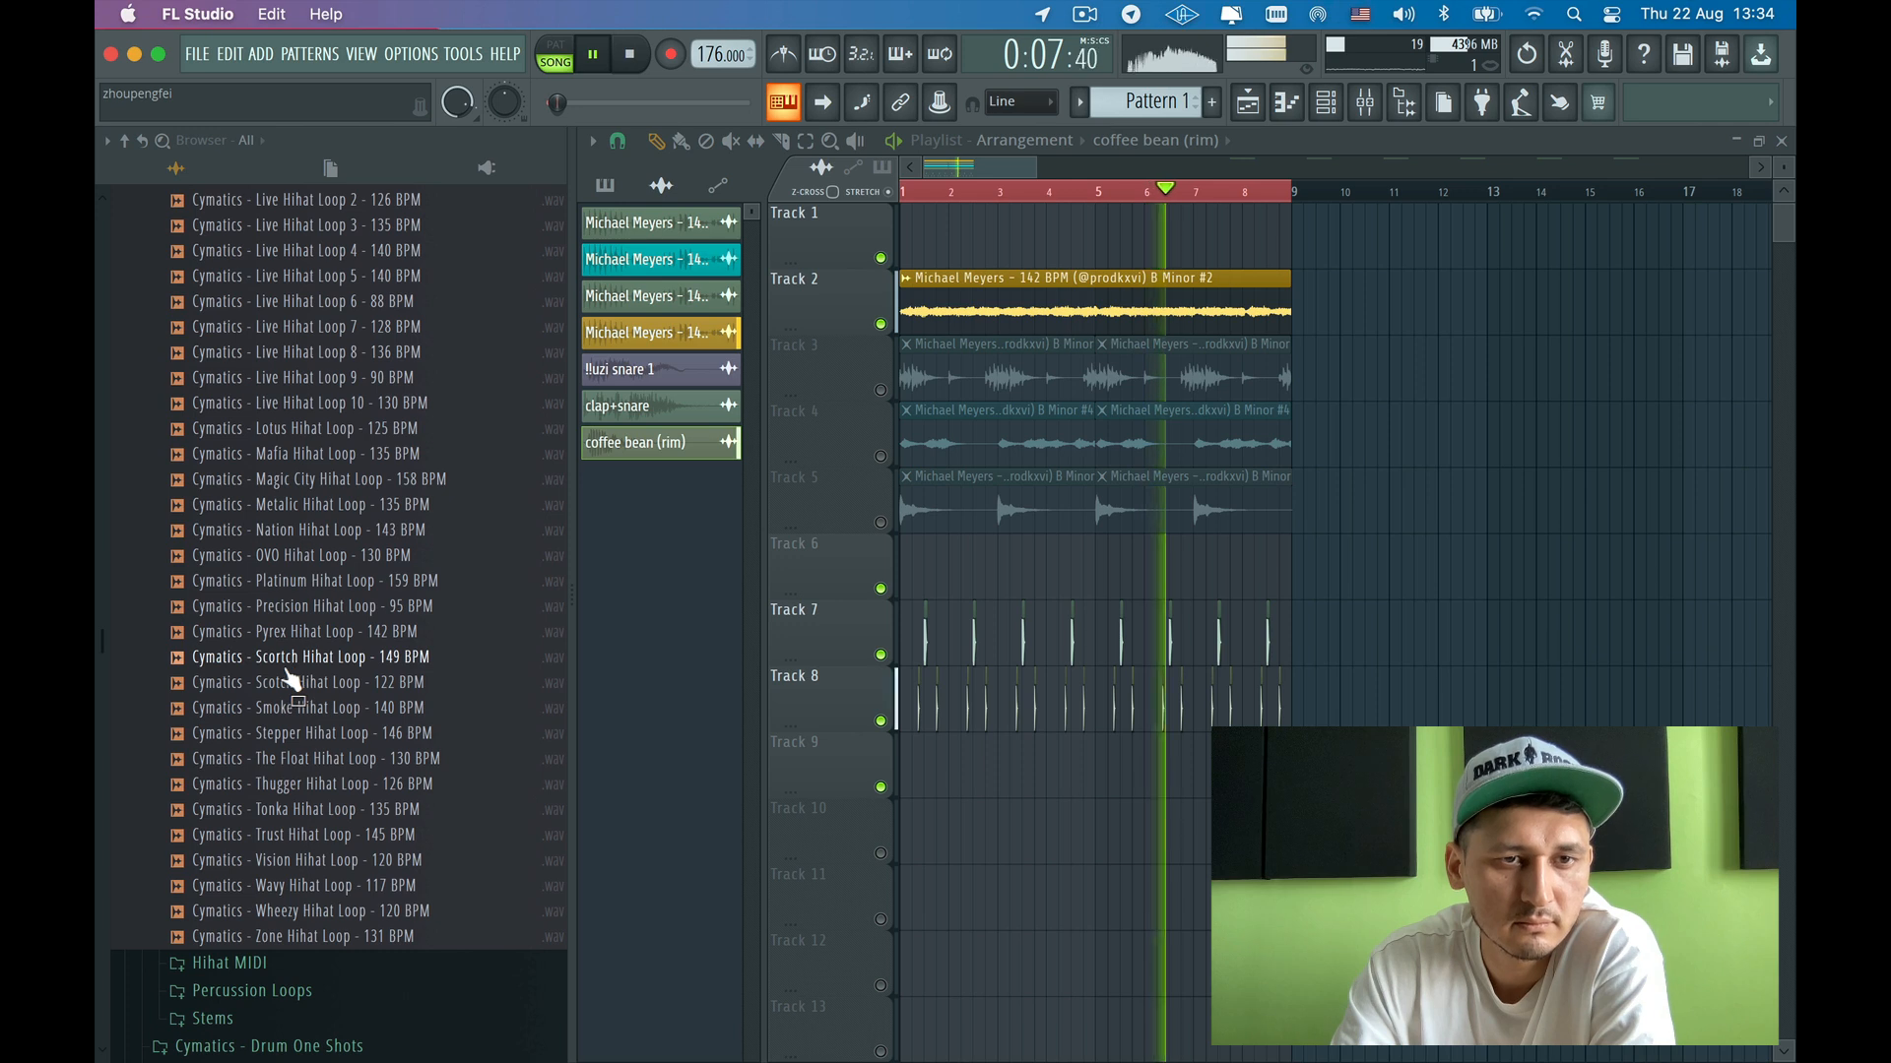
click(270, 583)
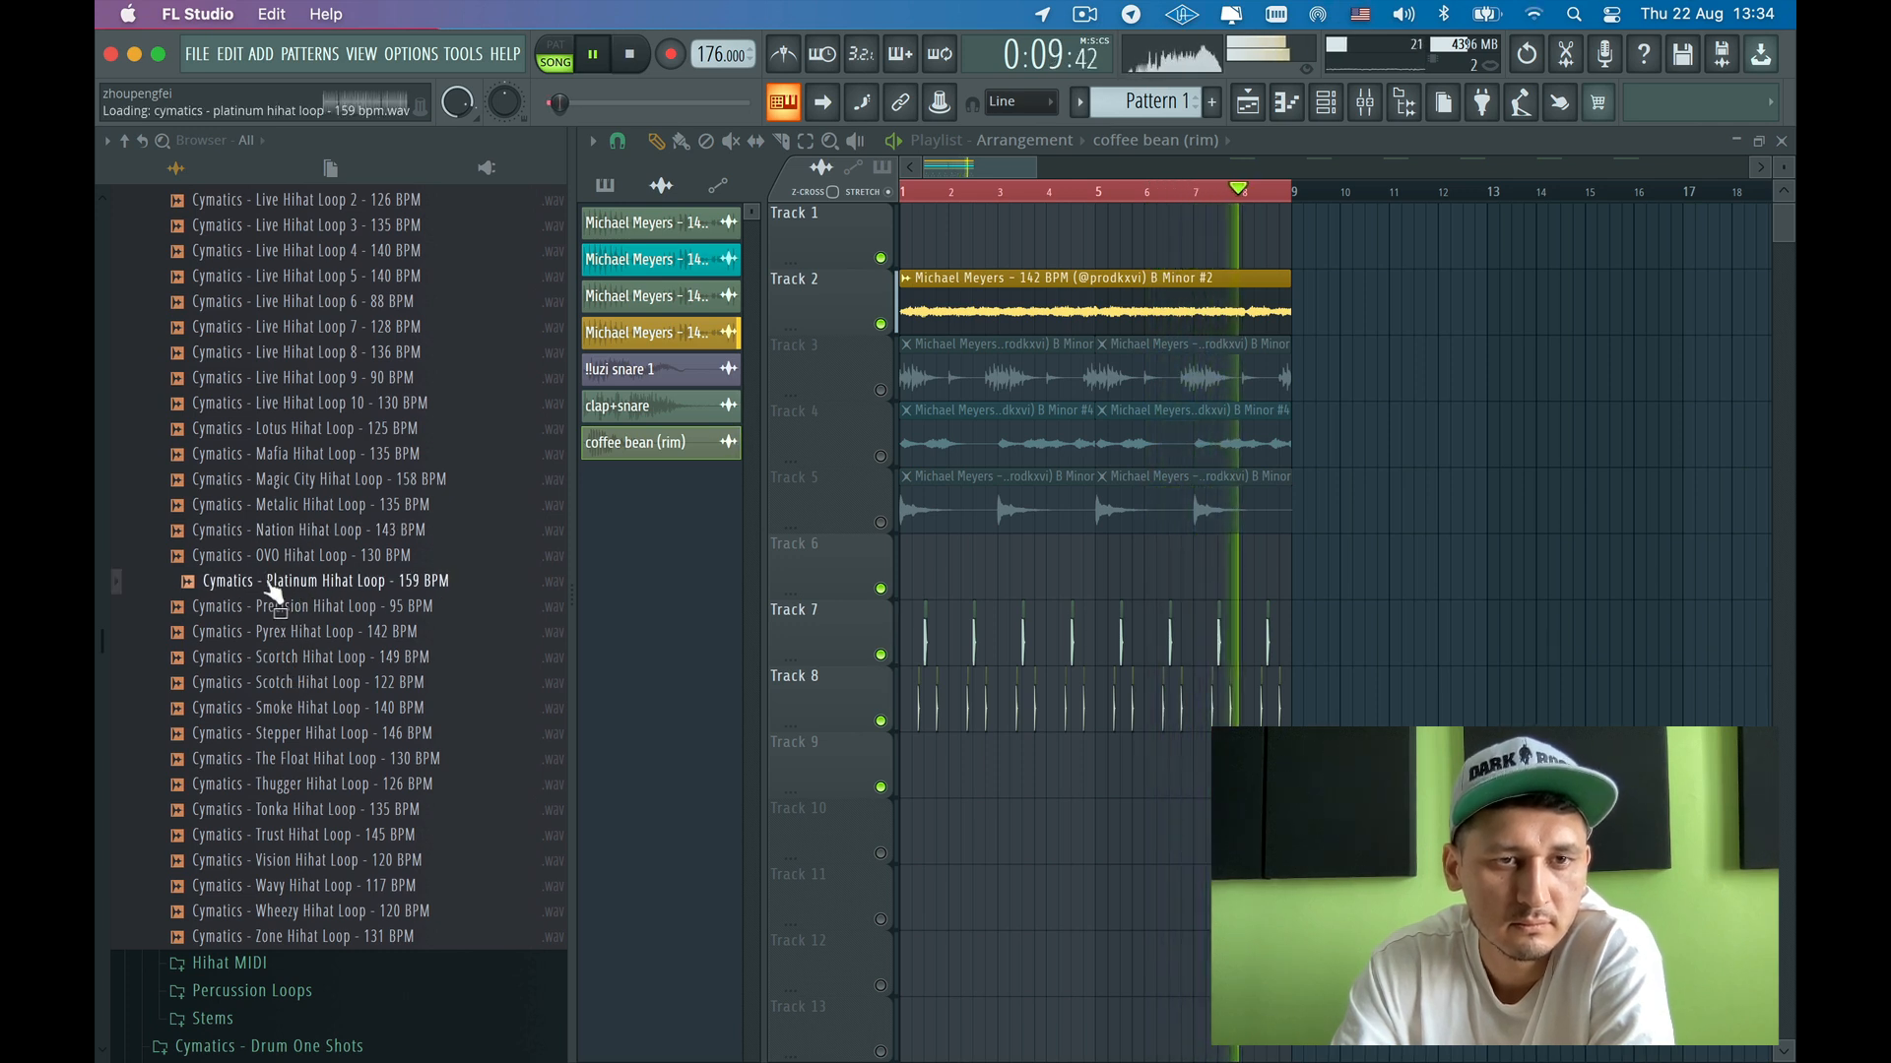
click(276, 553)
click(278, 534)
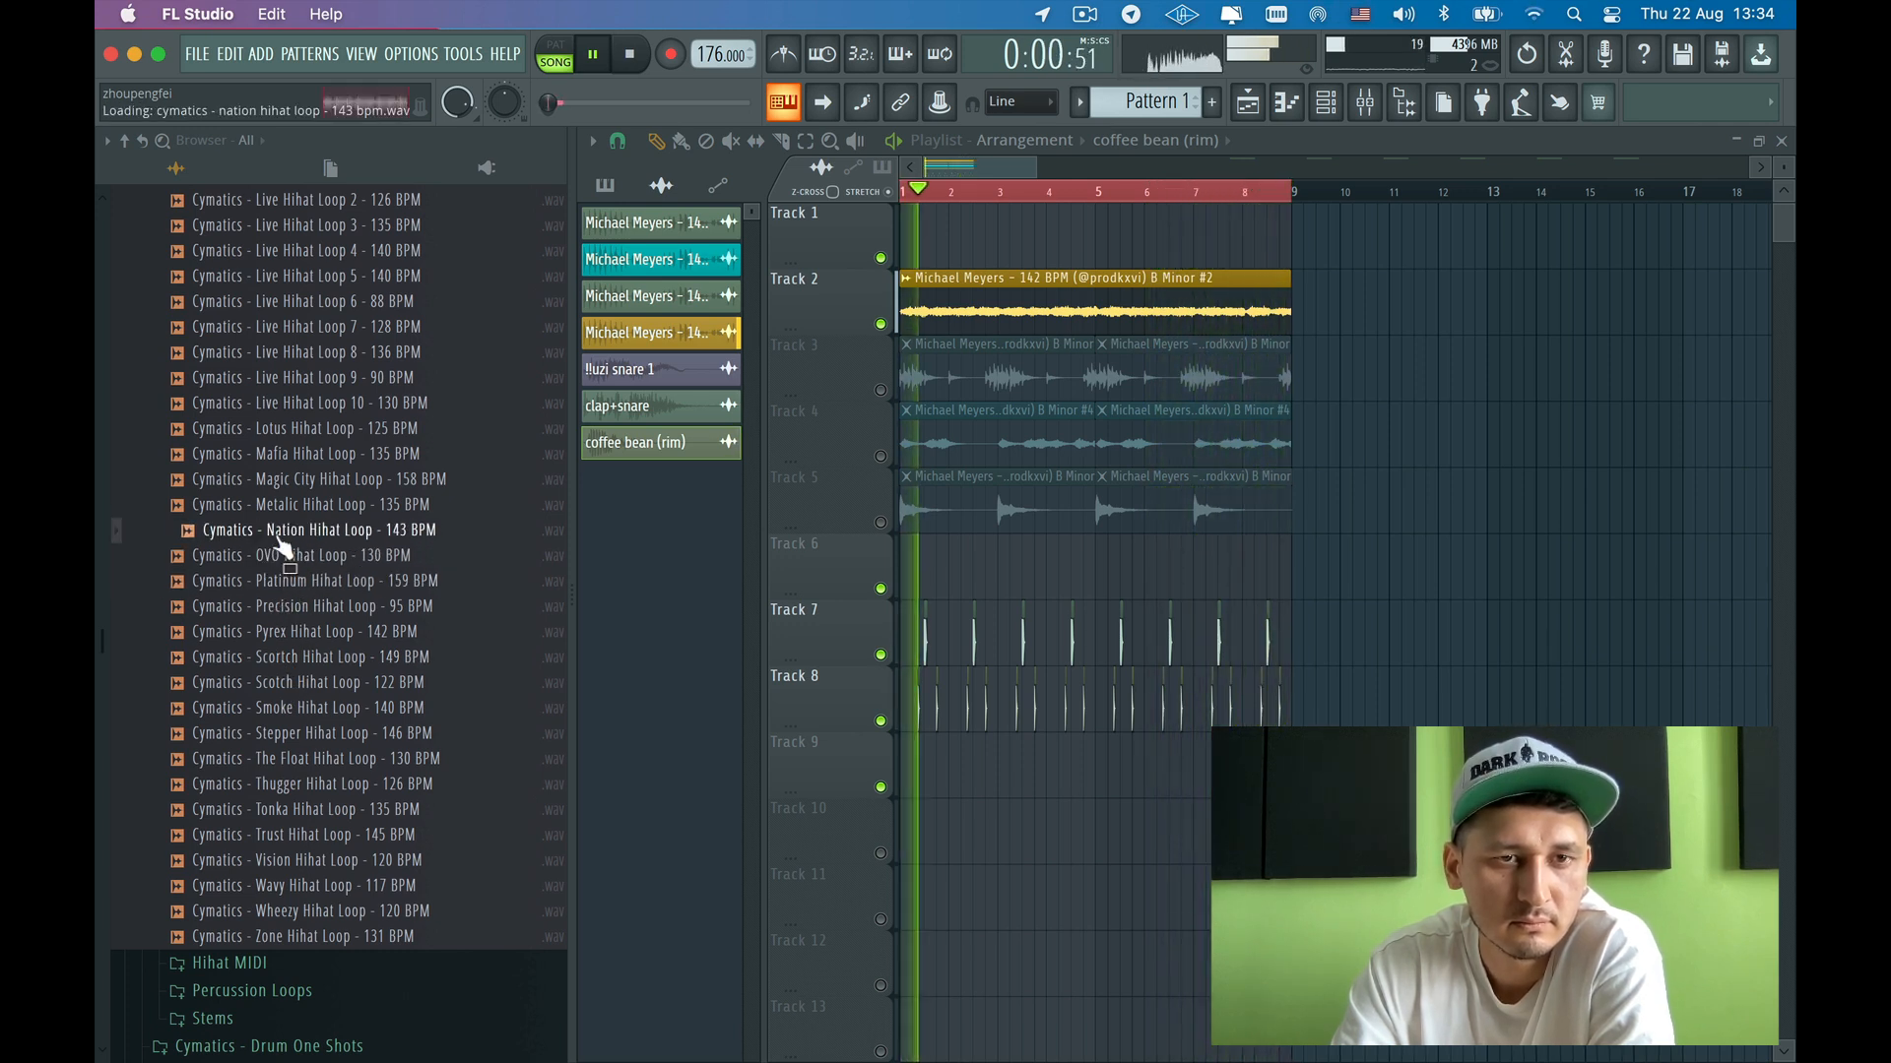
click(286, 480)
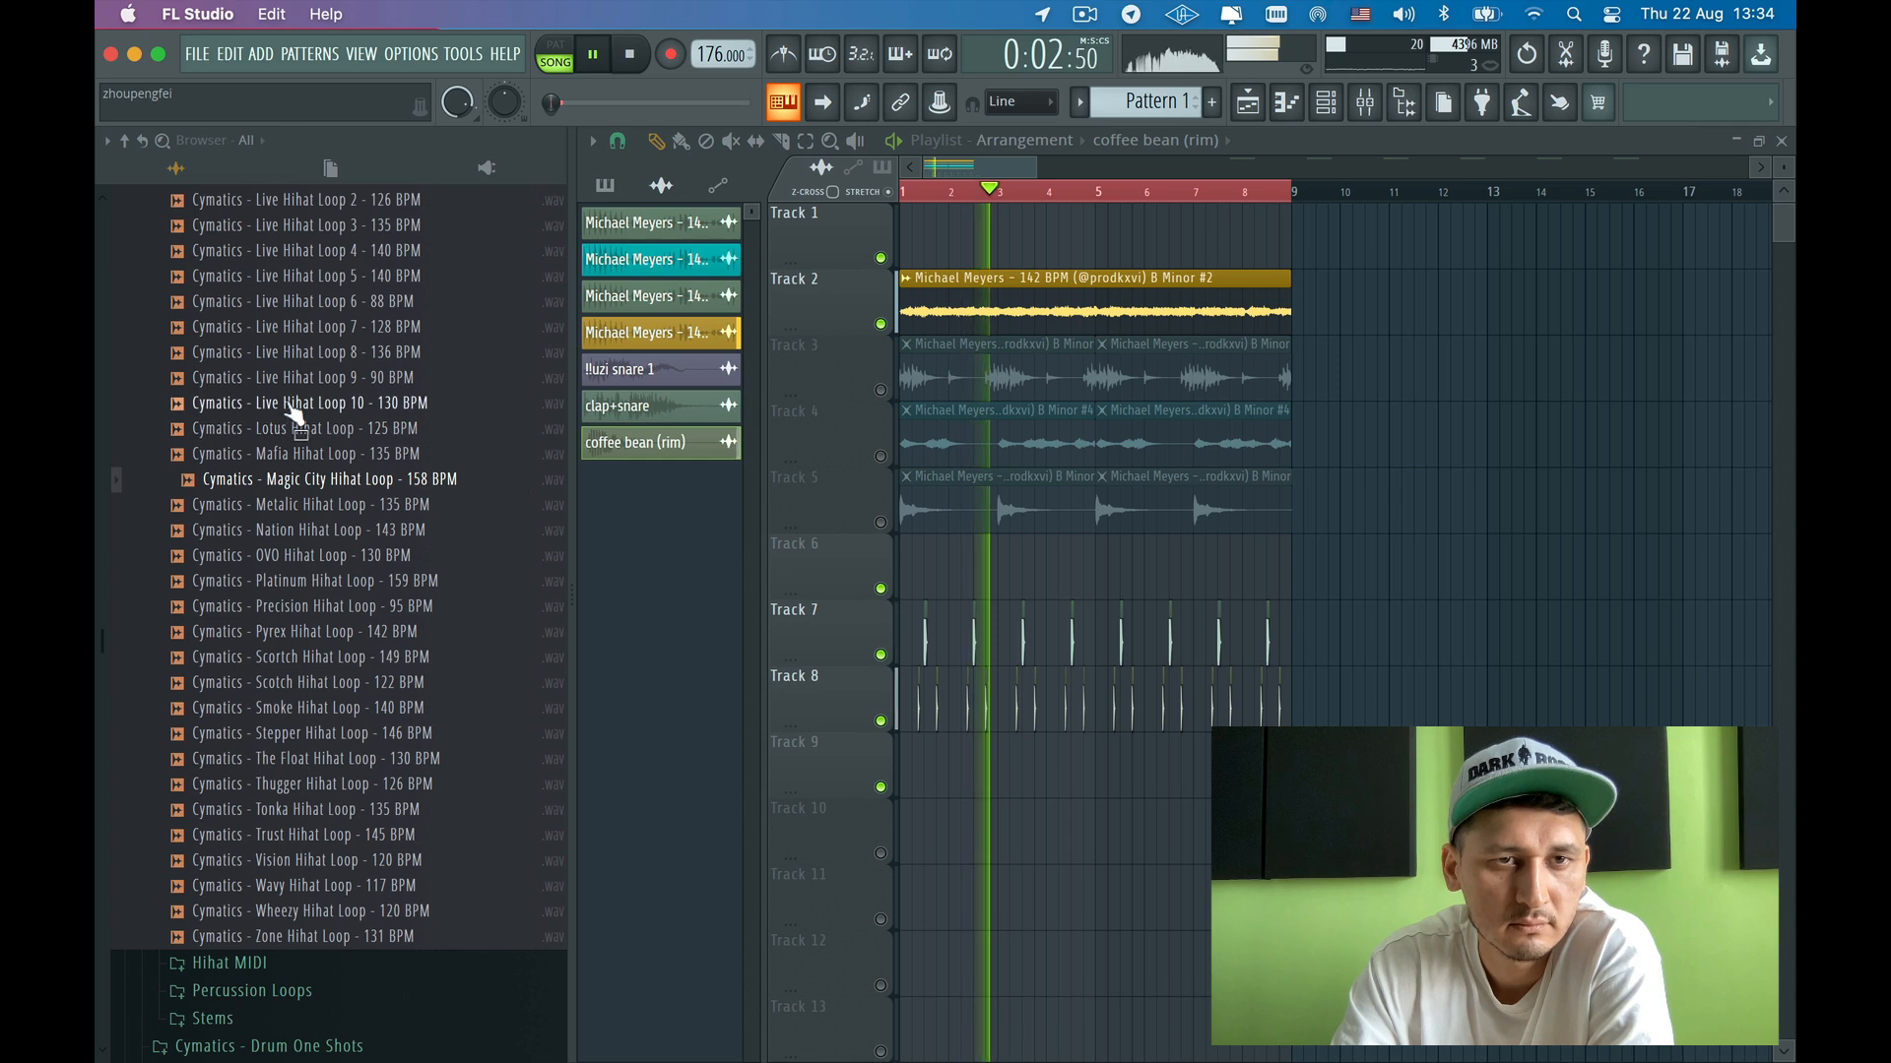
scroll(295, 393, up, 4)
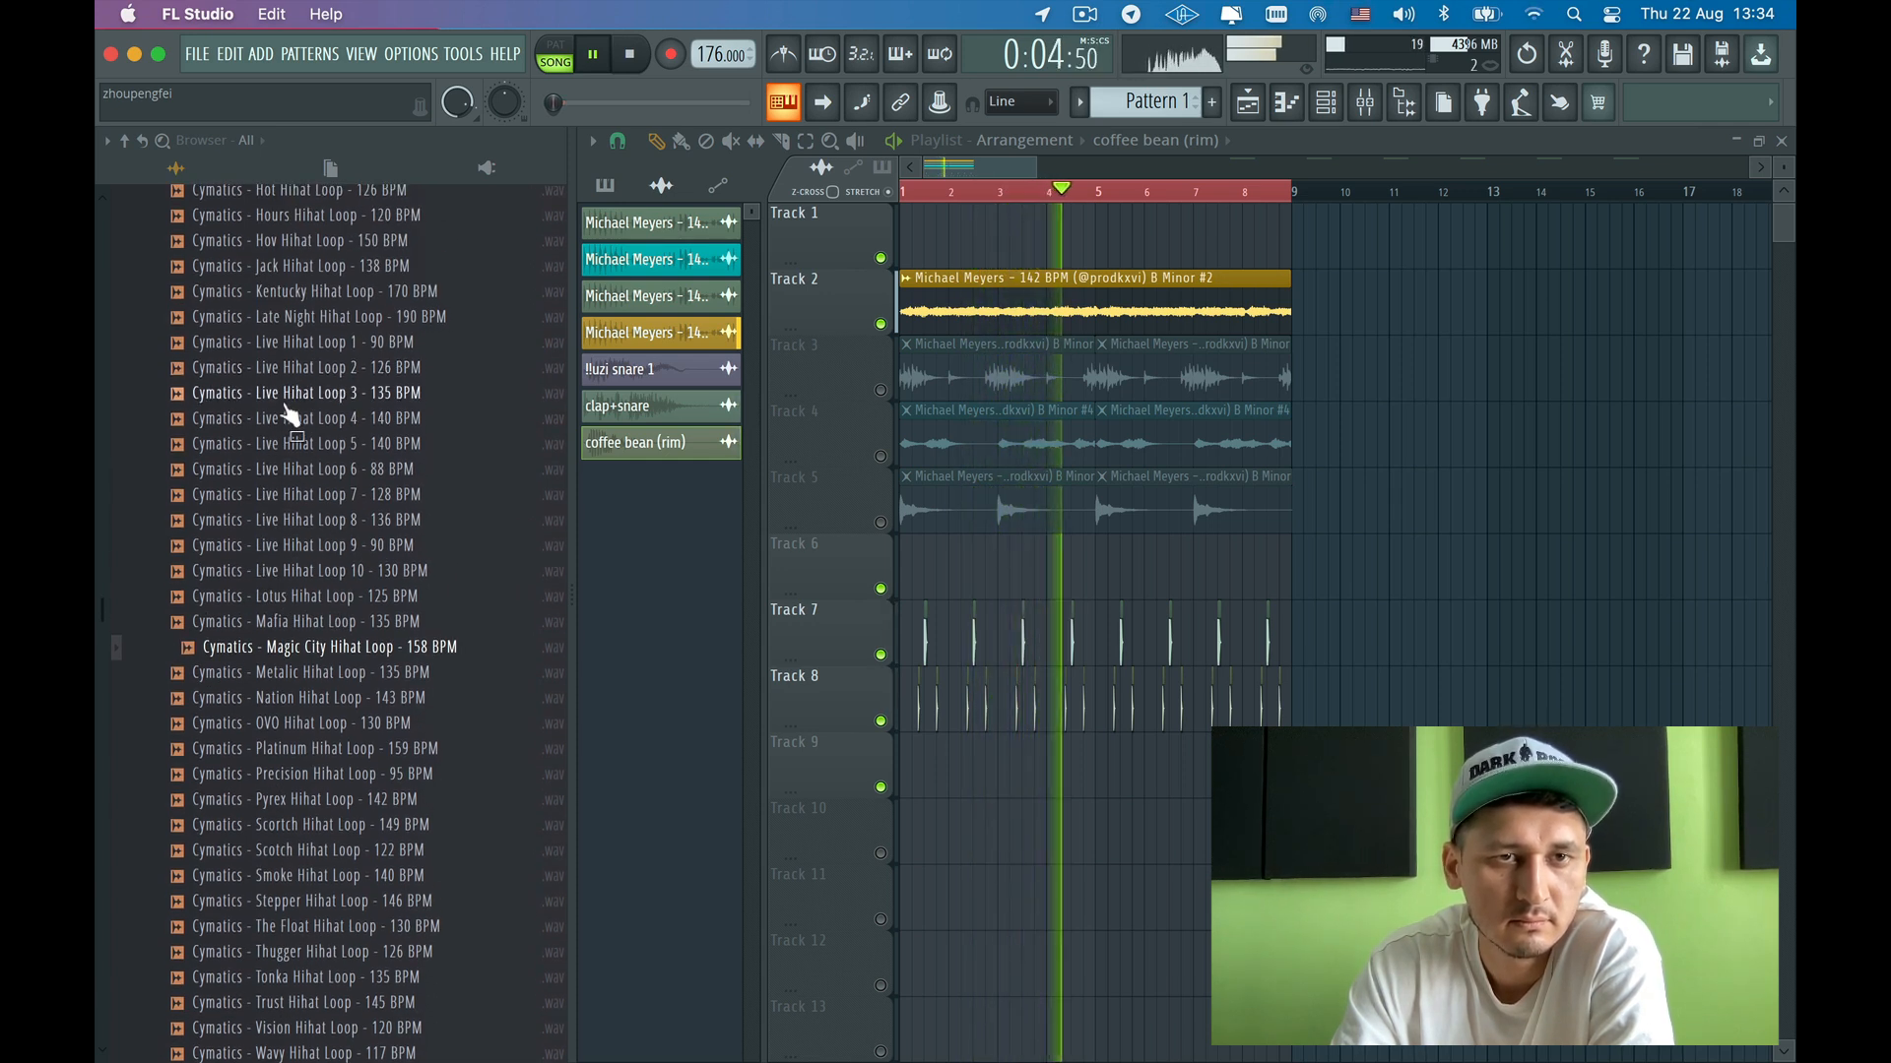
- Place Cymatics - Kentucky Hihat Loop - 170 BPM at bar 1 of track 9 and fit it to the project tempo using 170 BPM
click(288, 421)
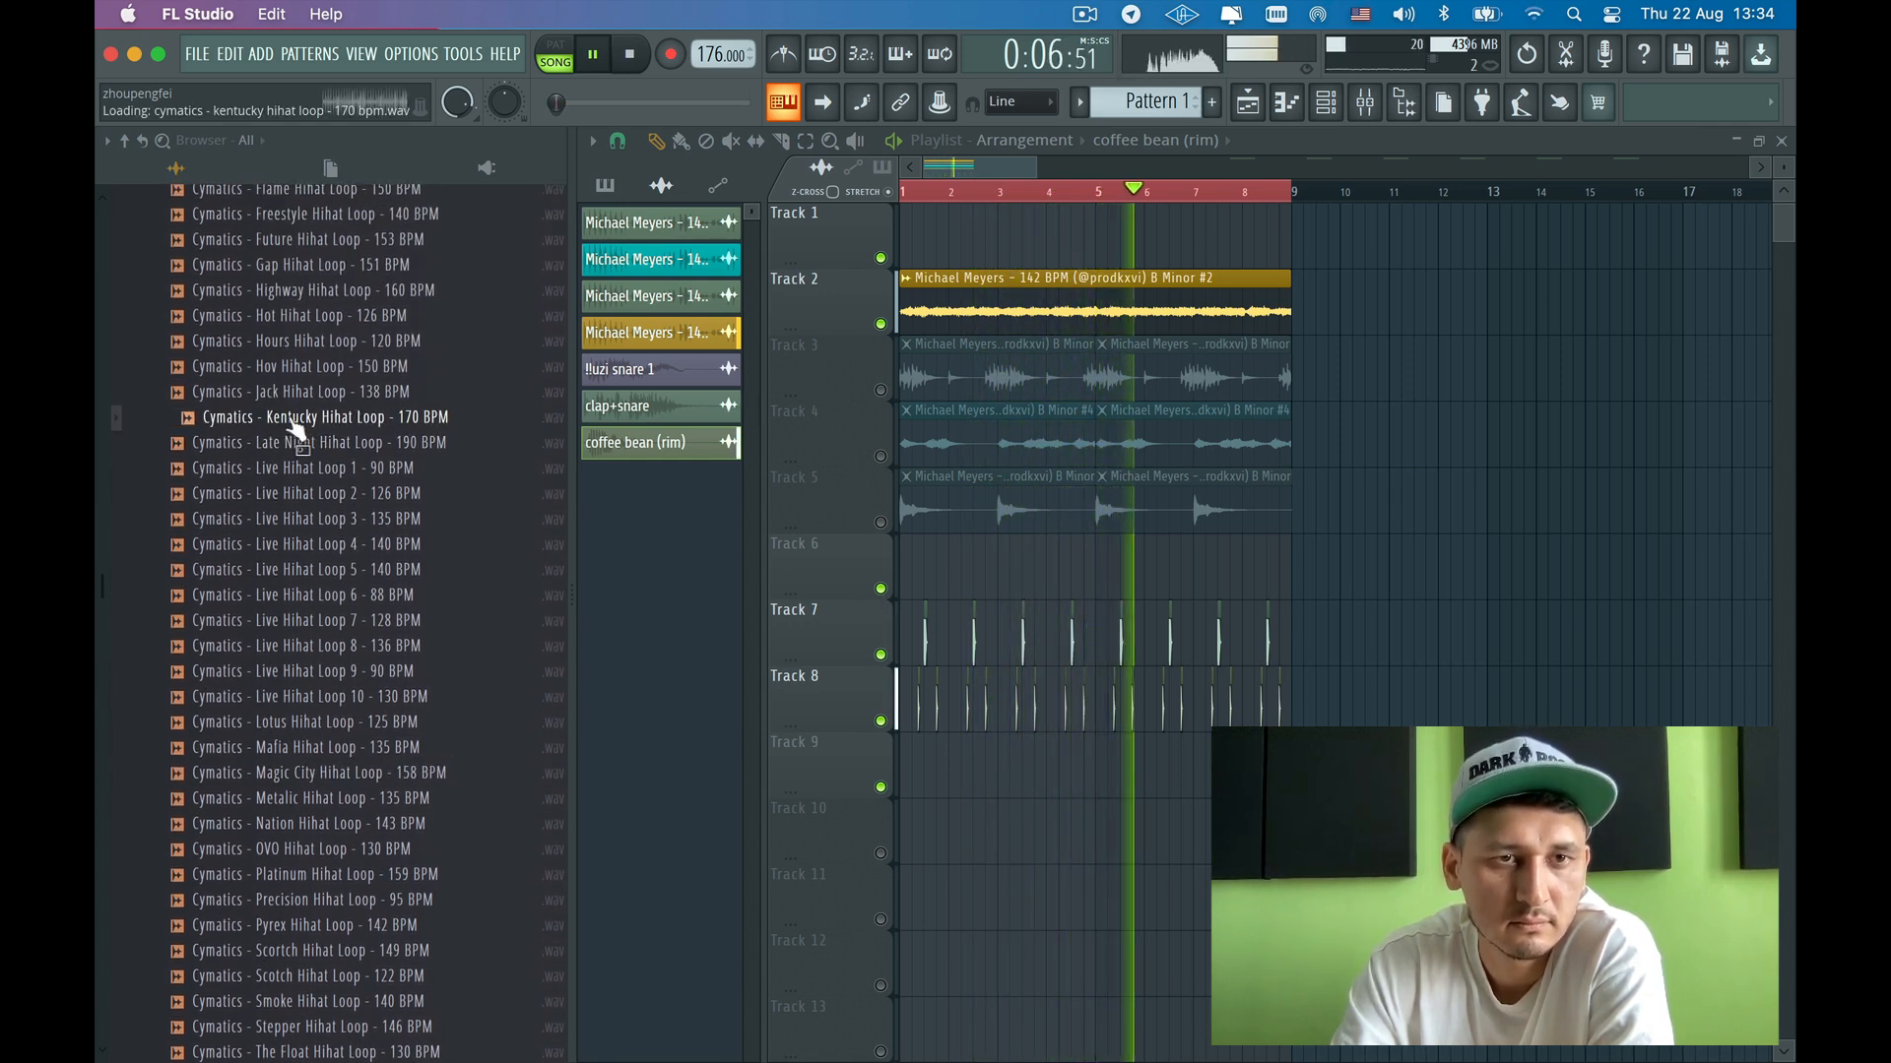
drag(296, 429, 430, 780)
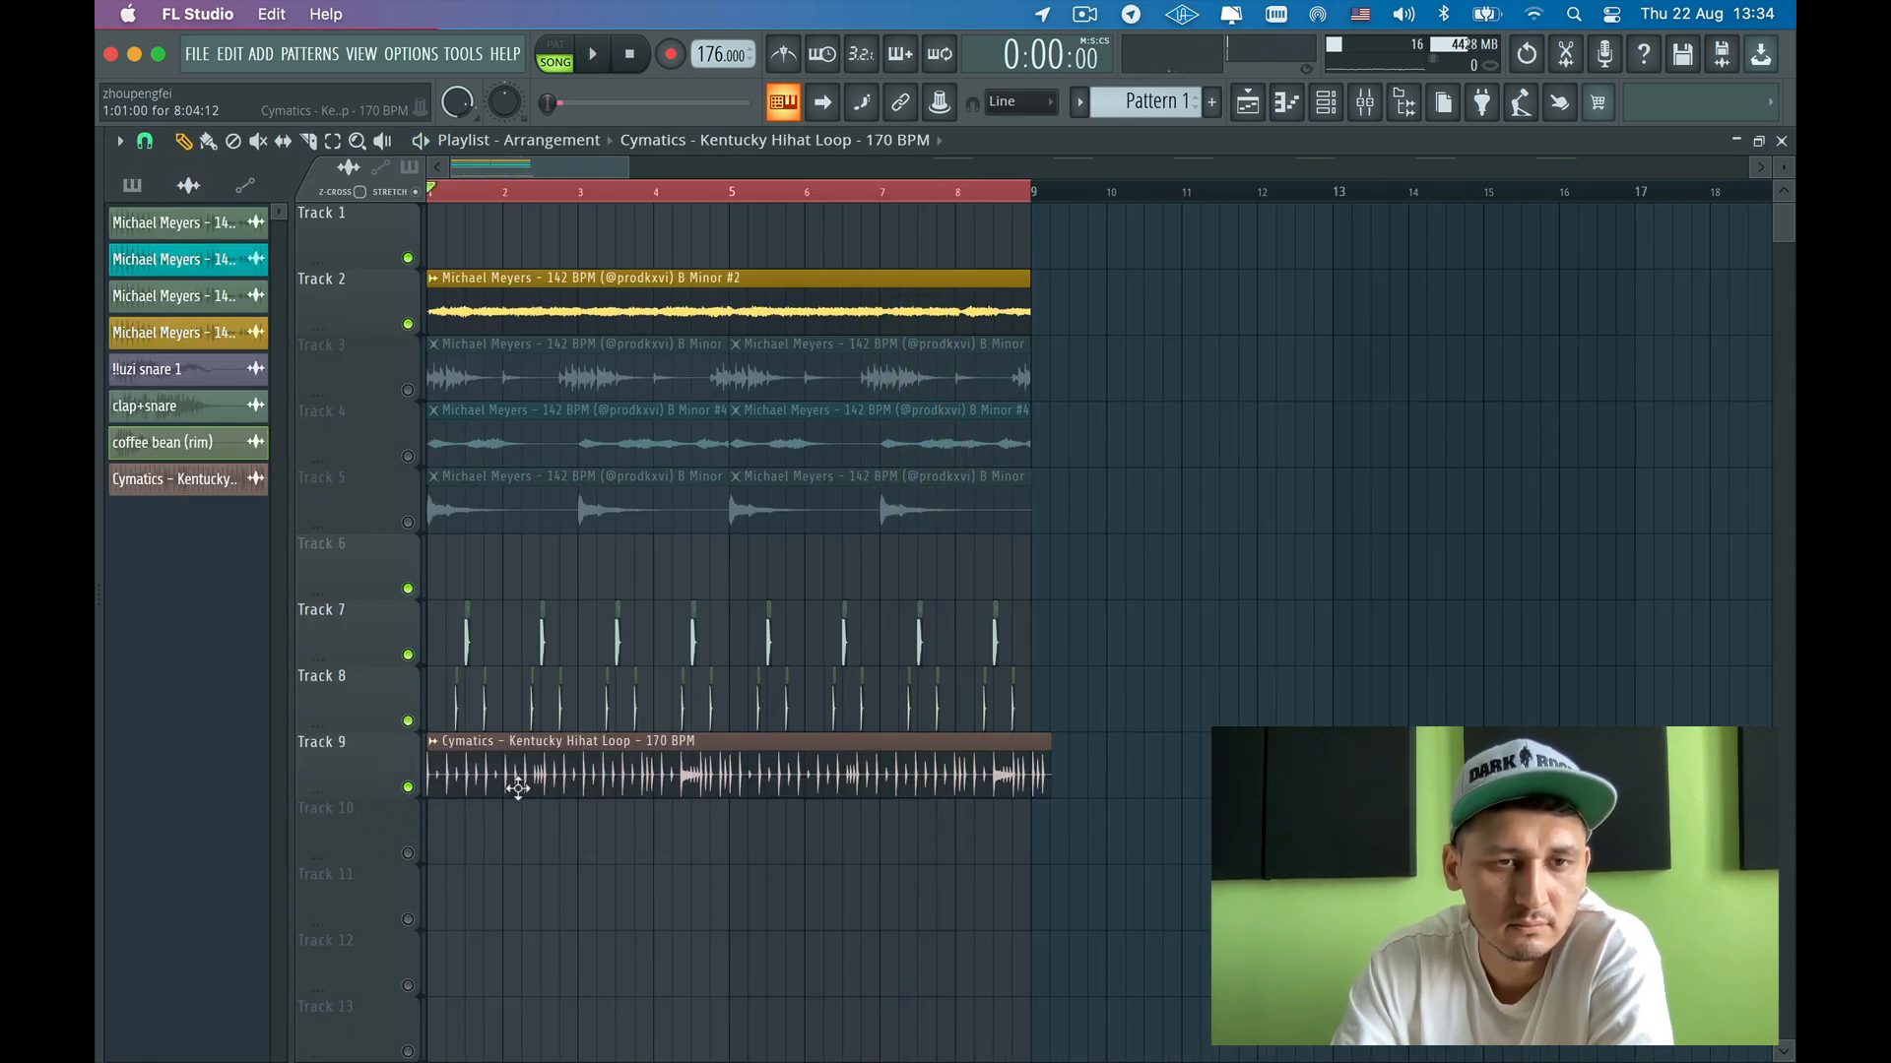
click(433, 749)
click(634, 902)
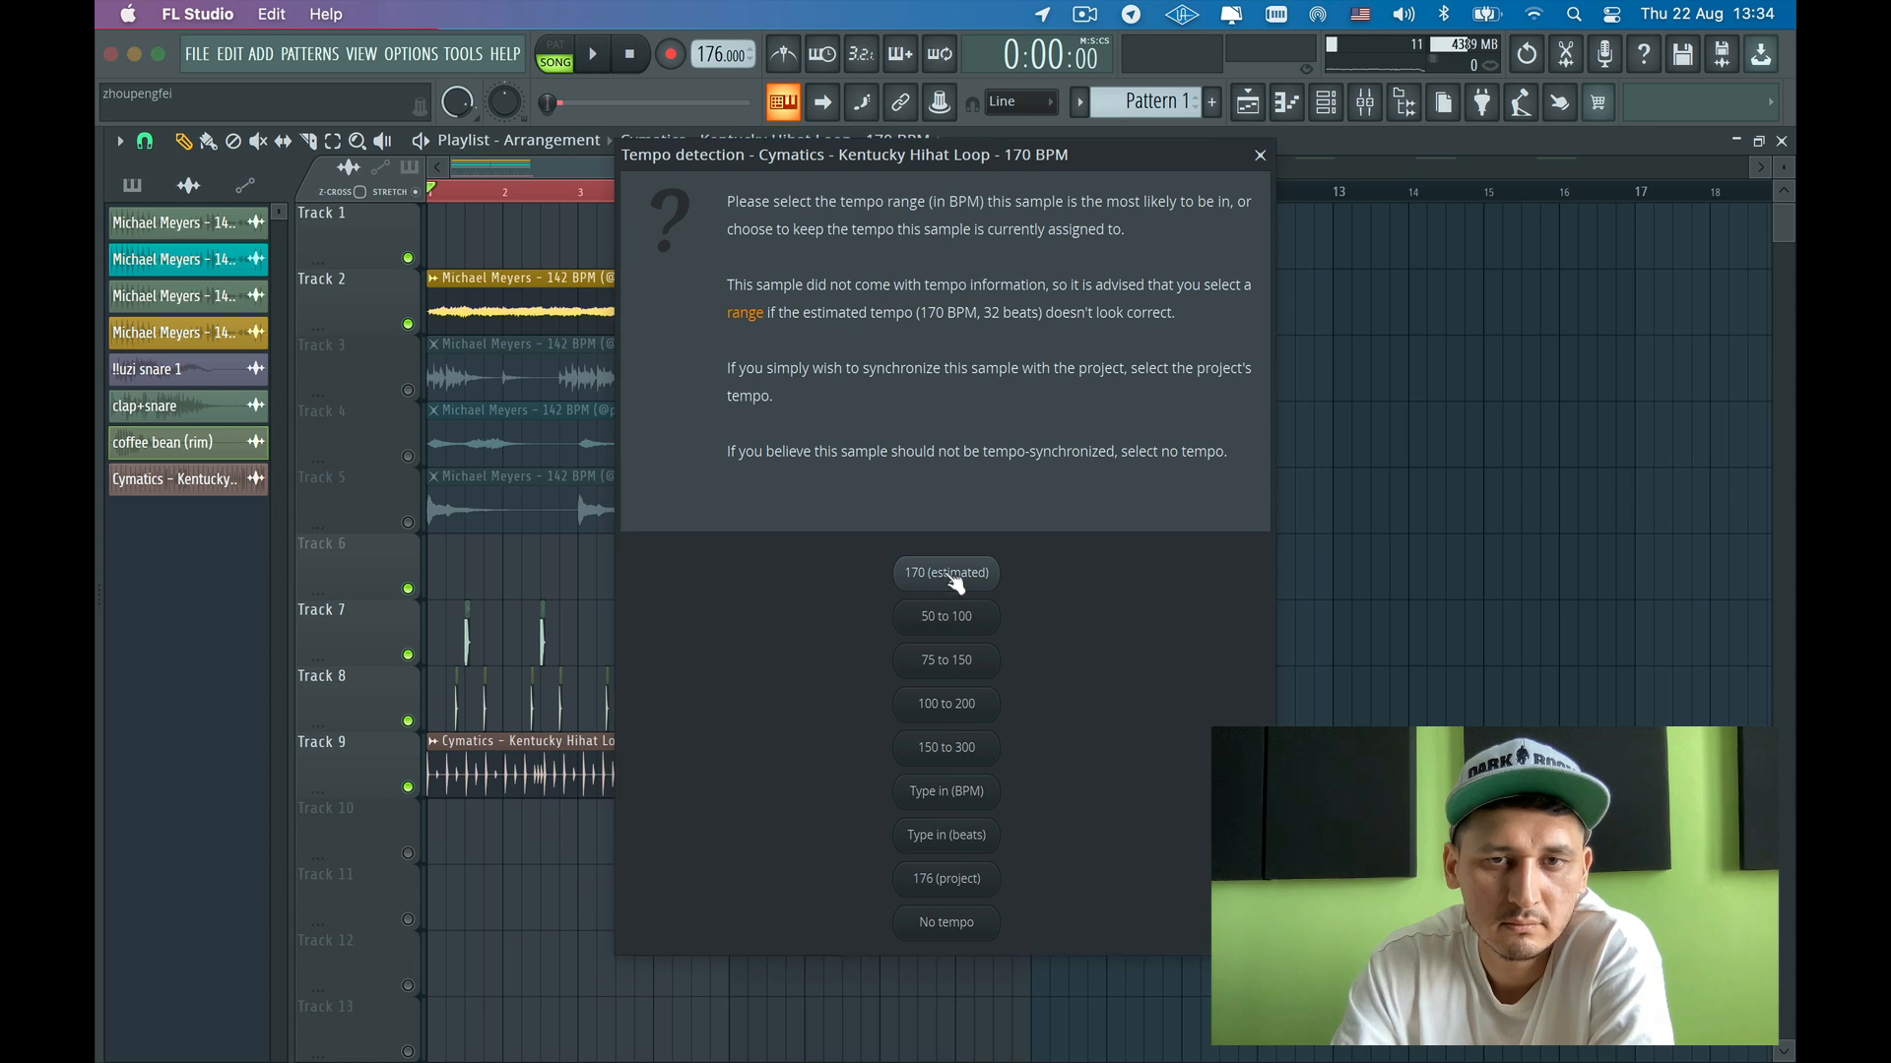
click(951, 576)
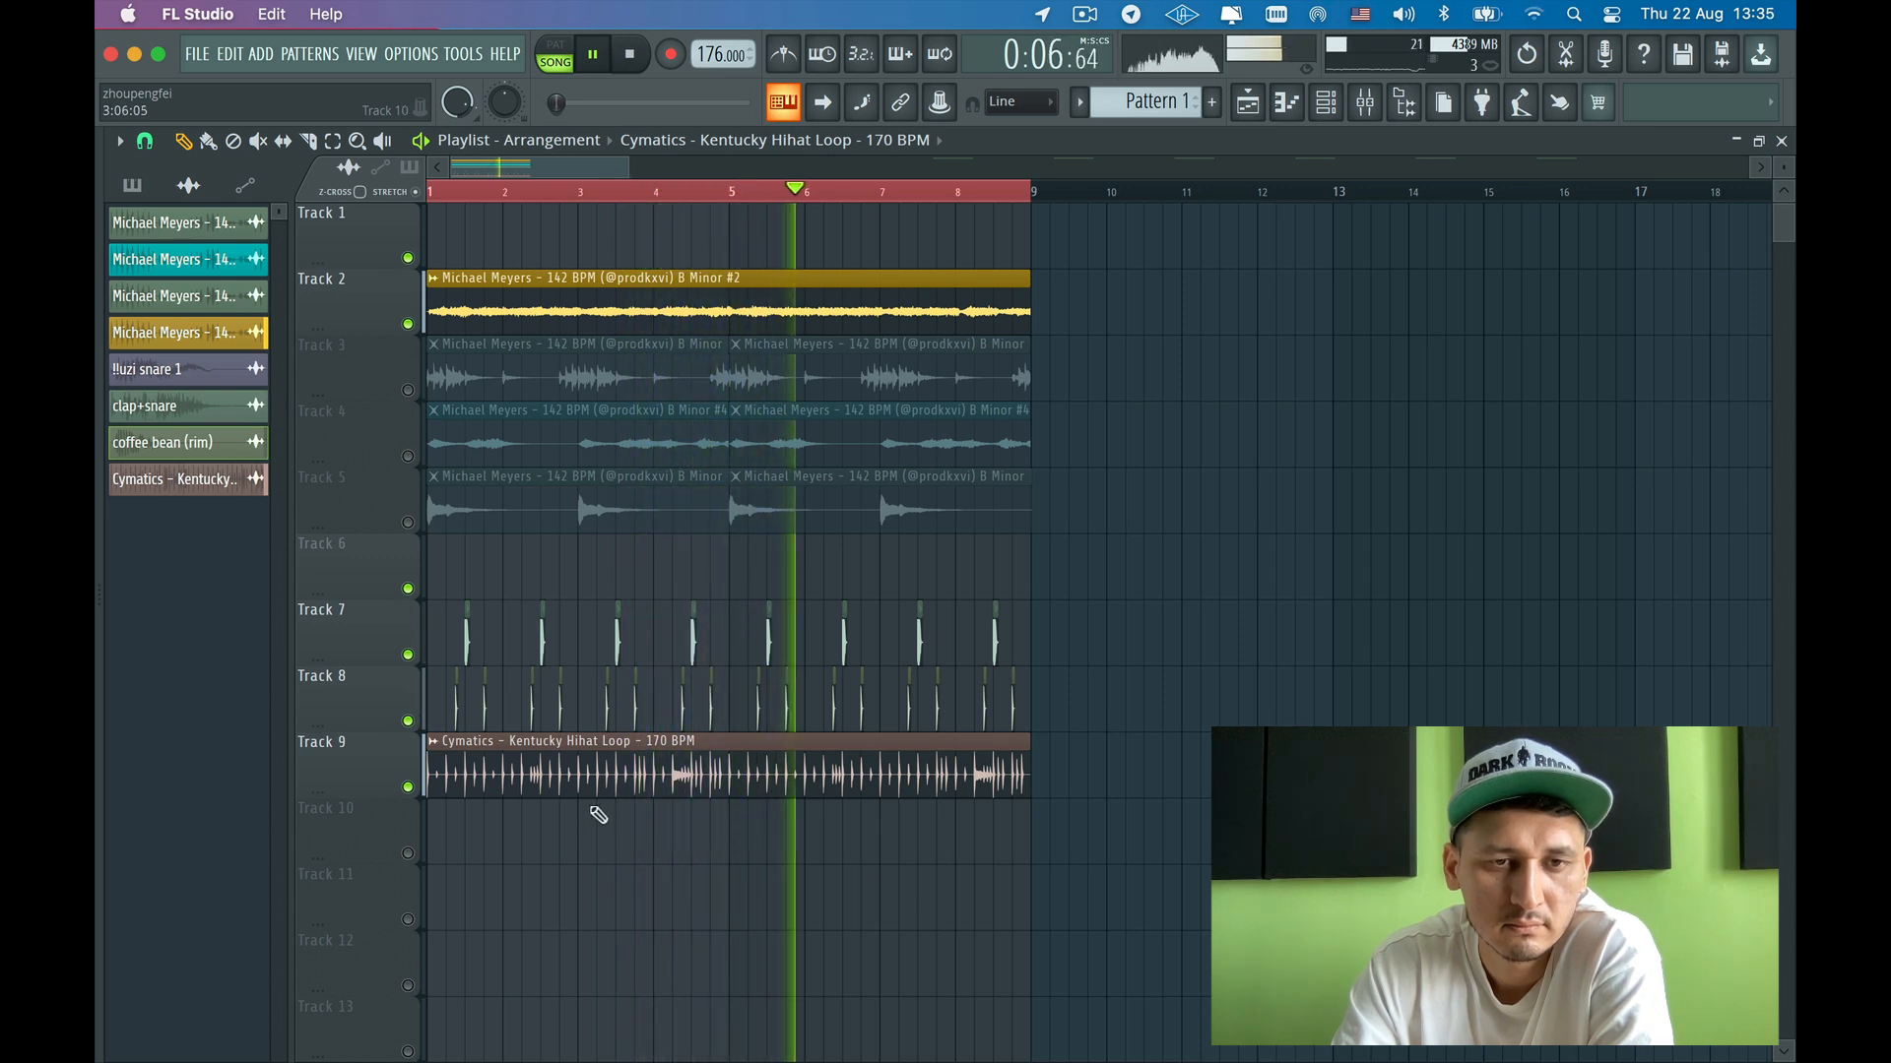
- Set the Kentucky hi-hat loop's time stretching mode to Stretch and route it to mixer track 11
double_click(569, 773)
click(789, 315)
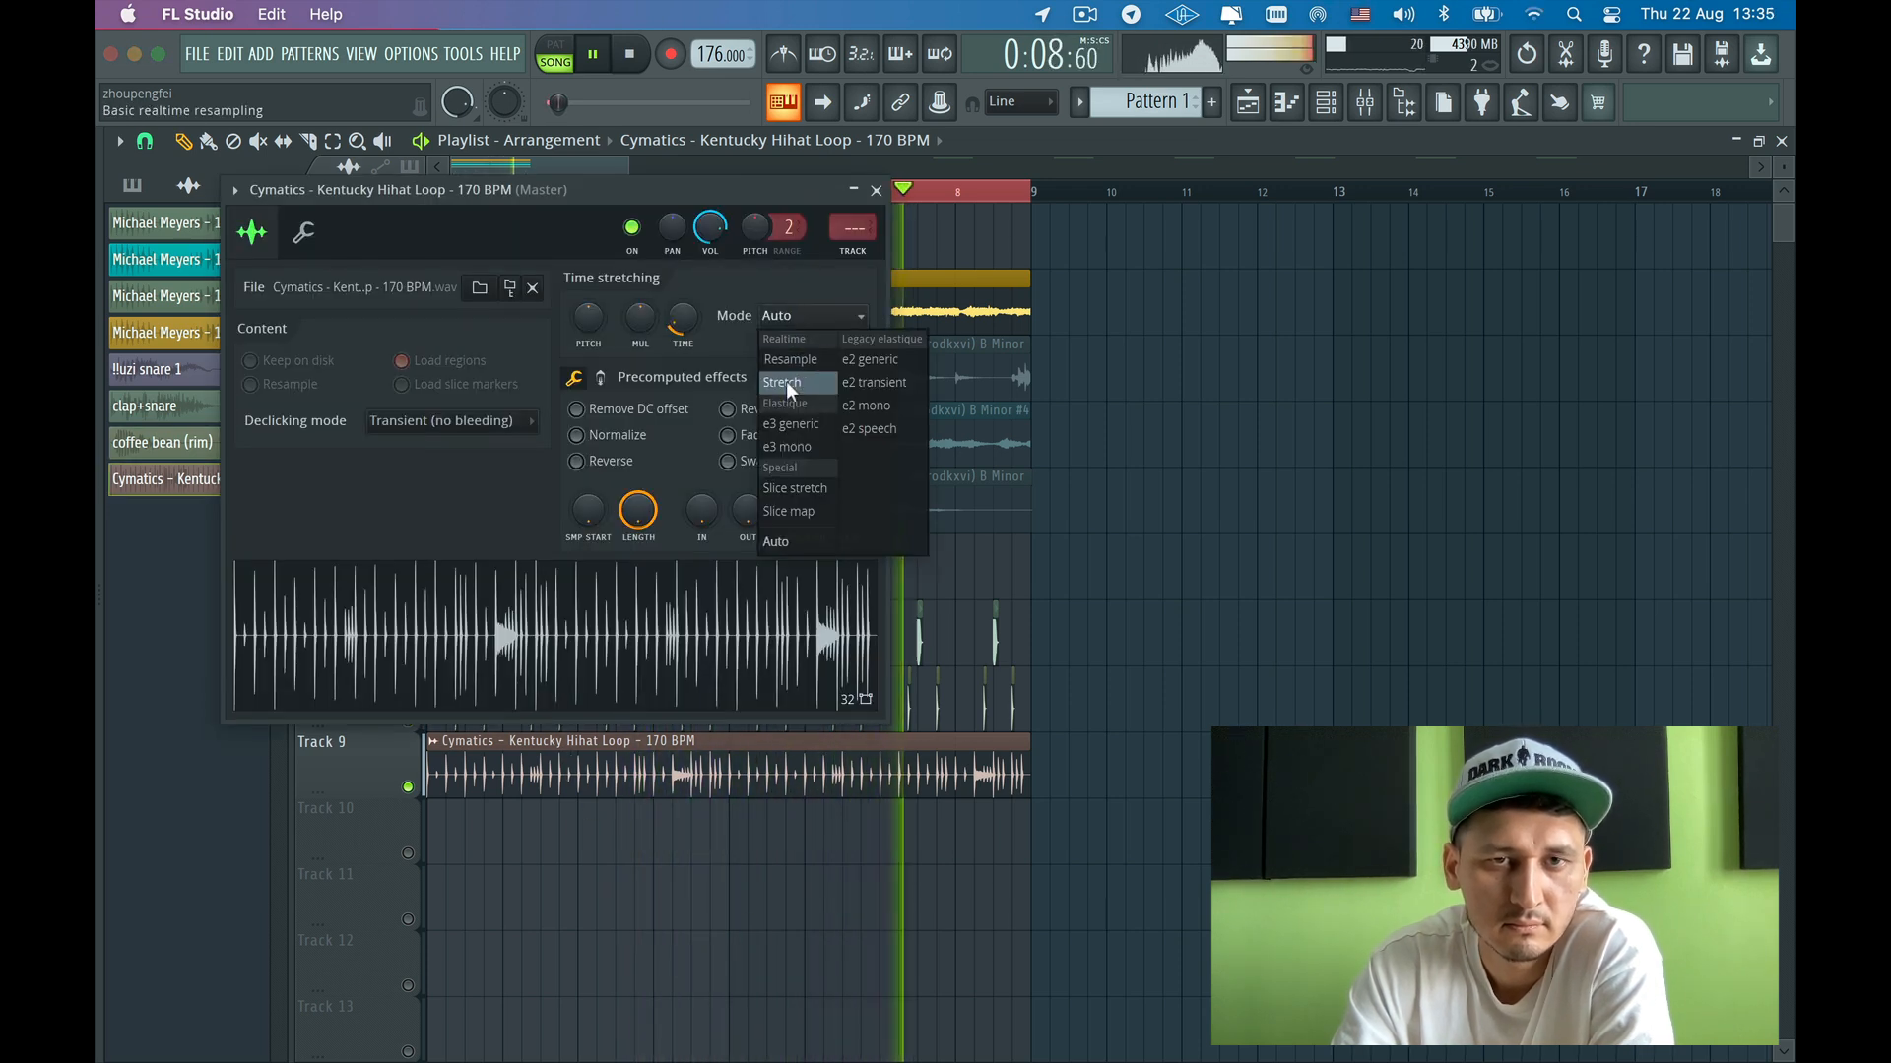
click(783, 384)
double_click(855, 254)
click(876, 190)
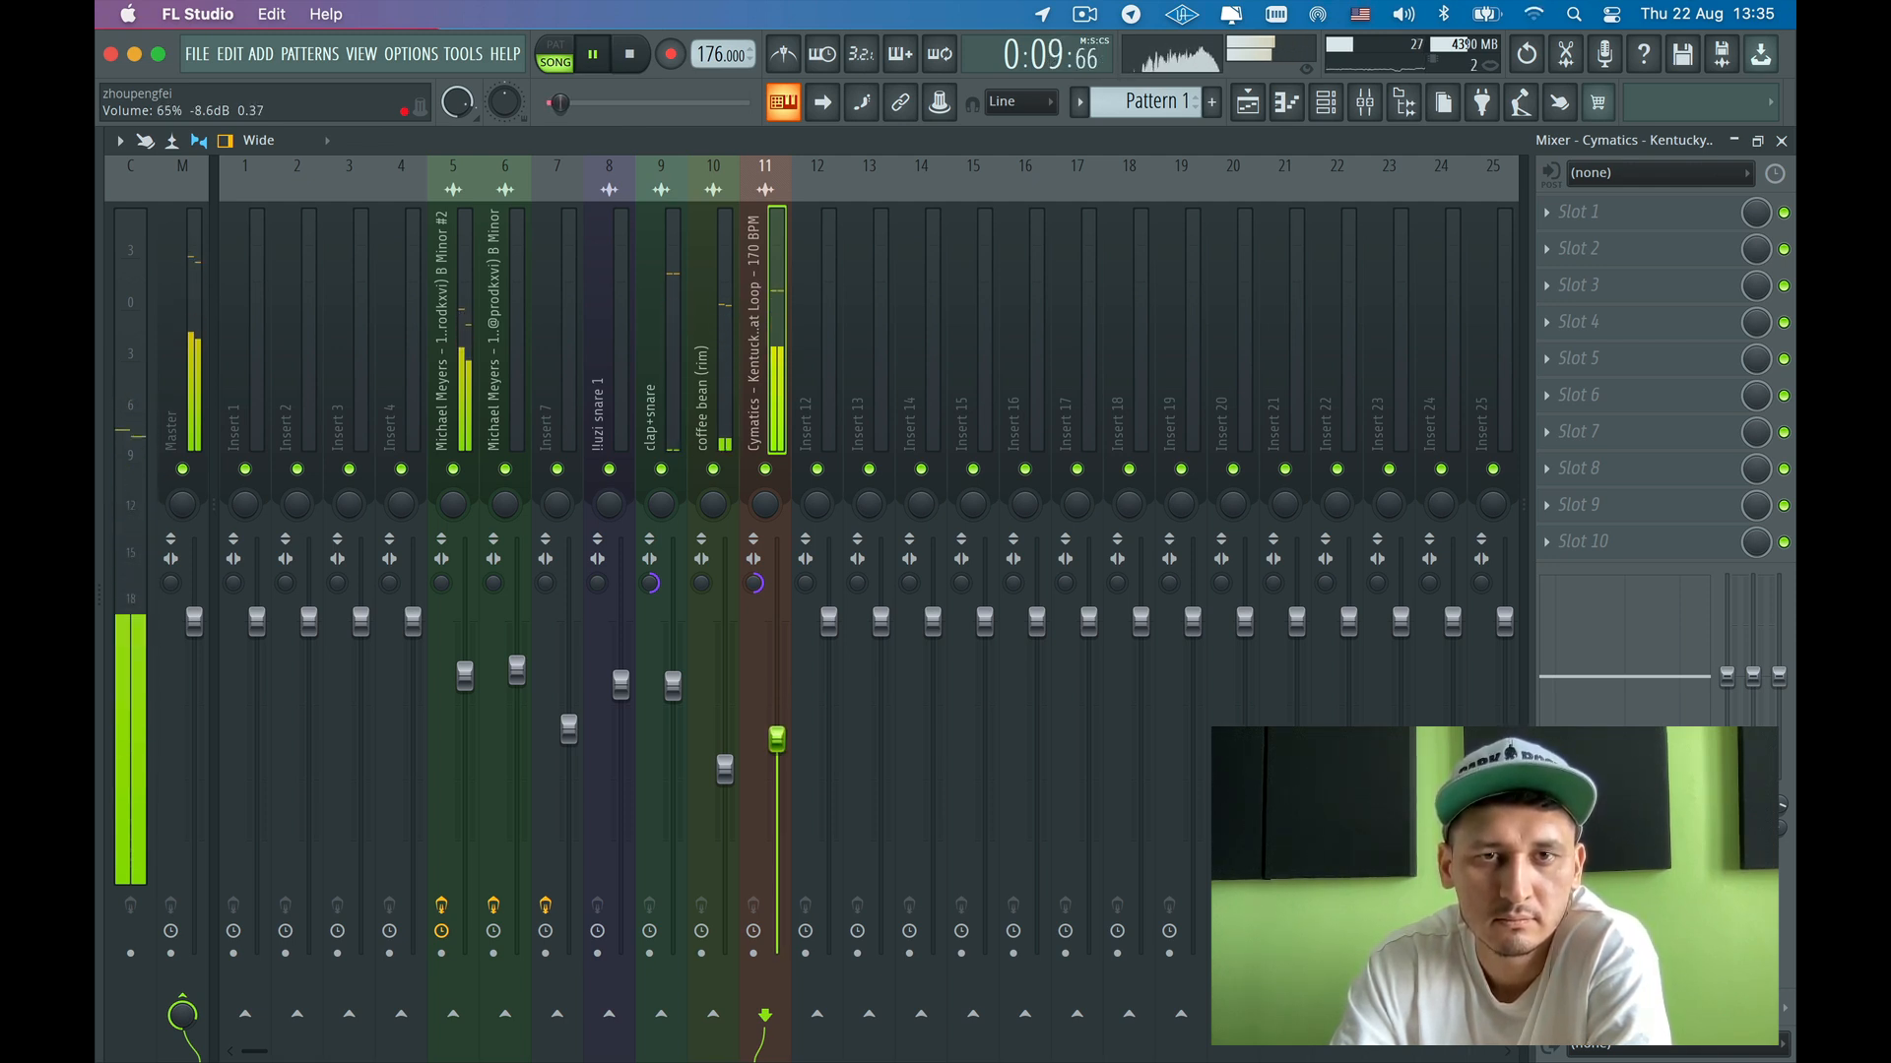
- Load the Fruity Fast Dist distortion effect in slot 3 of the hi-hat loop's mixer track
click(1560, 282)
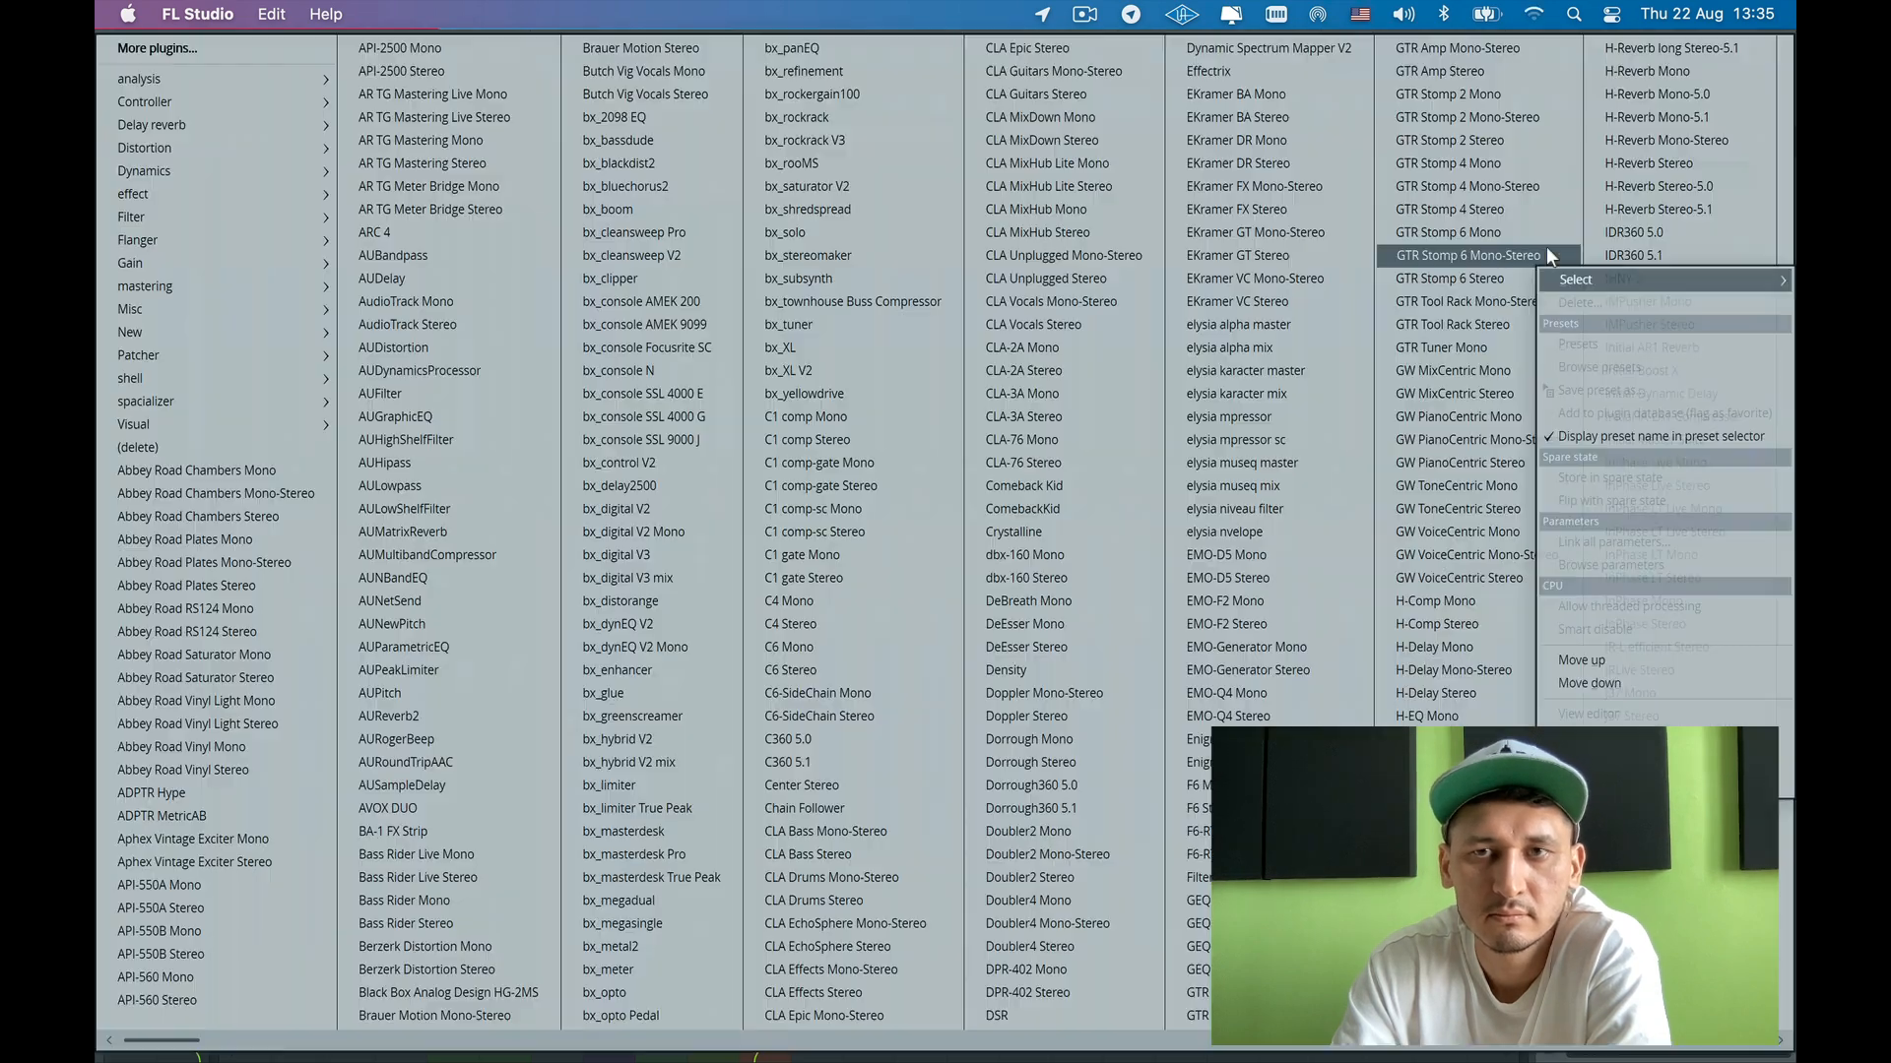
mouse_move(203, 147)
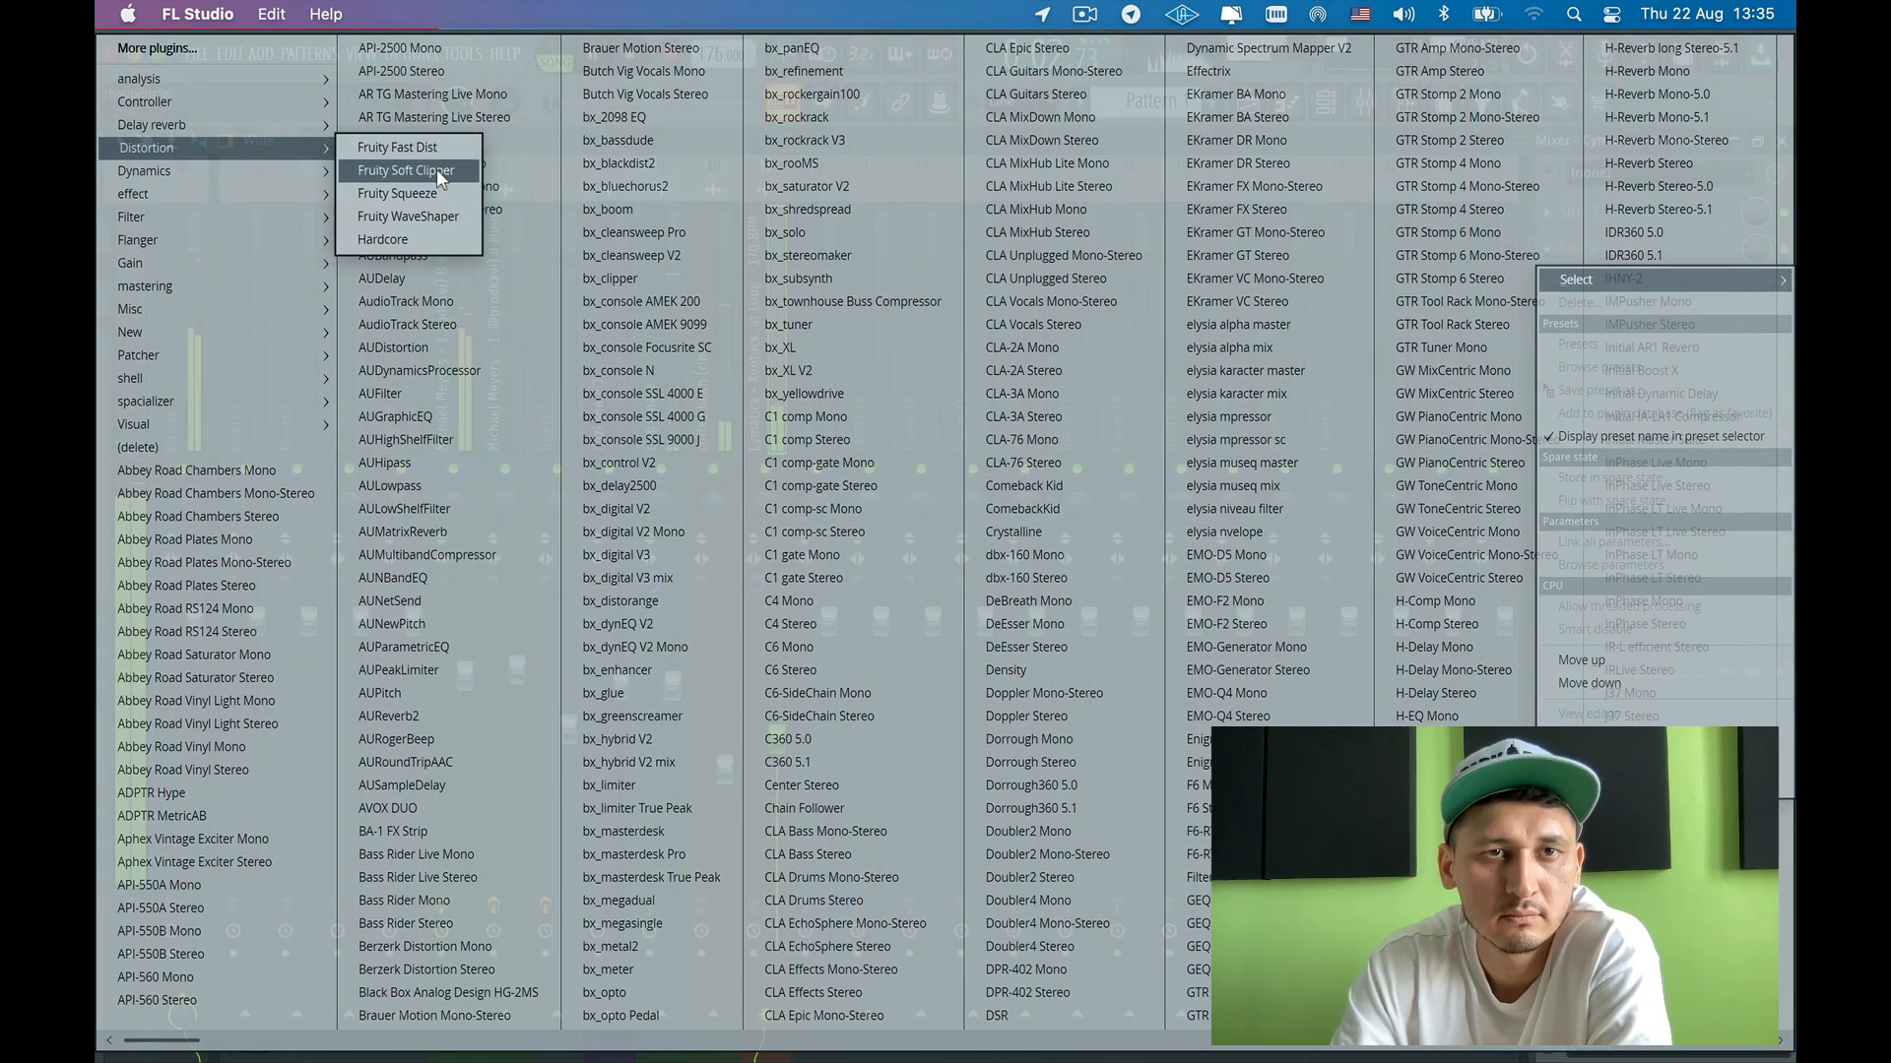
click(431, 146)
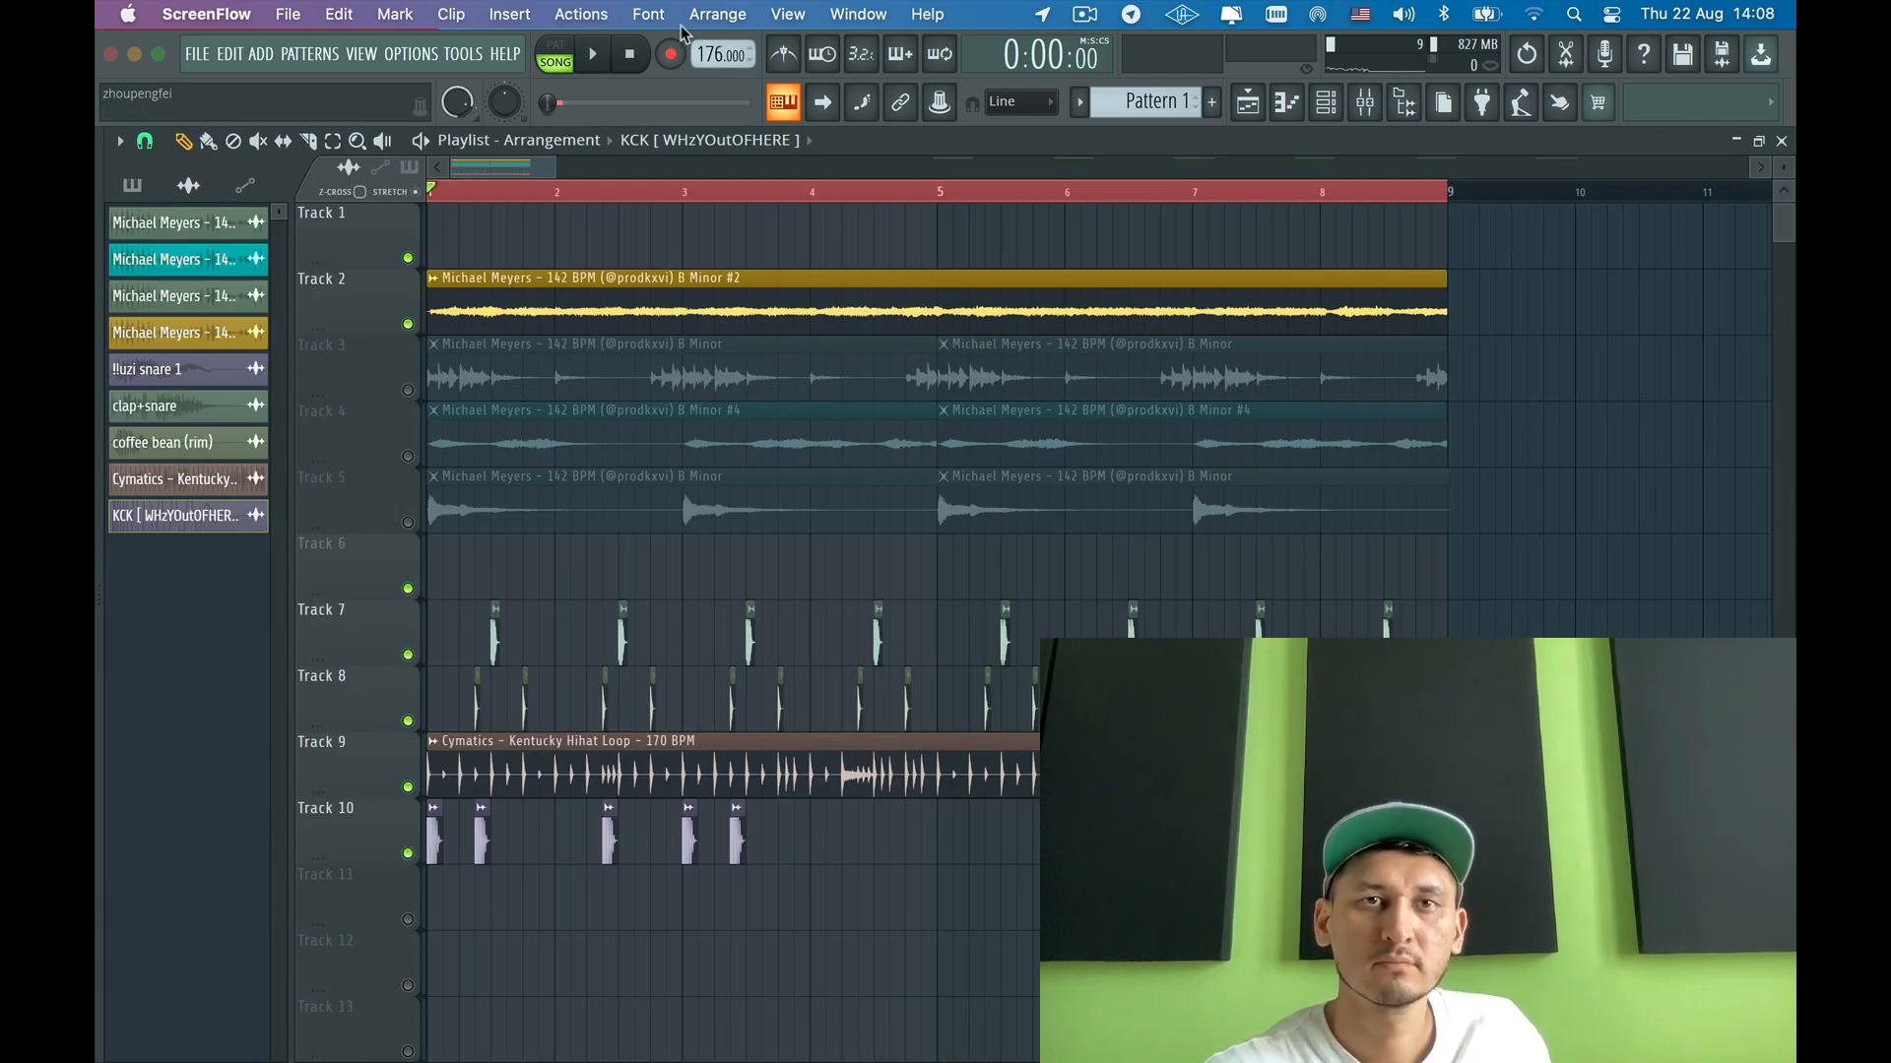
- Play the arrangement and add another KCK [ WHzYOutOFHERE ] kick hit just before the middle of bar 3 on track 10
click(596, 61)
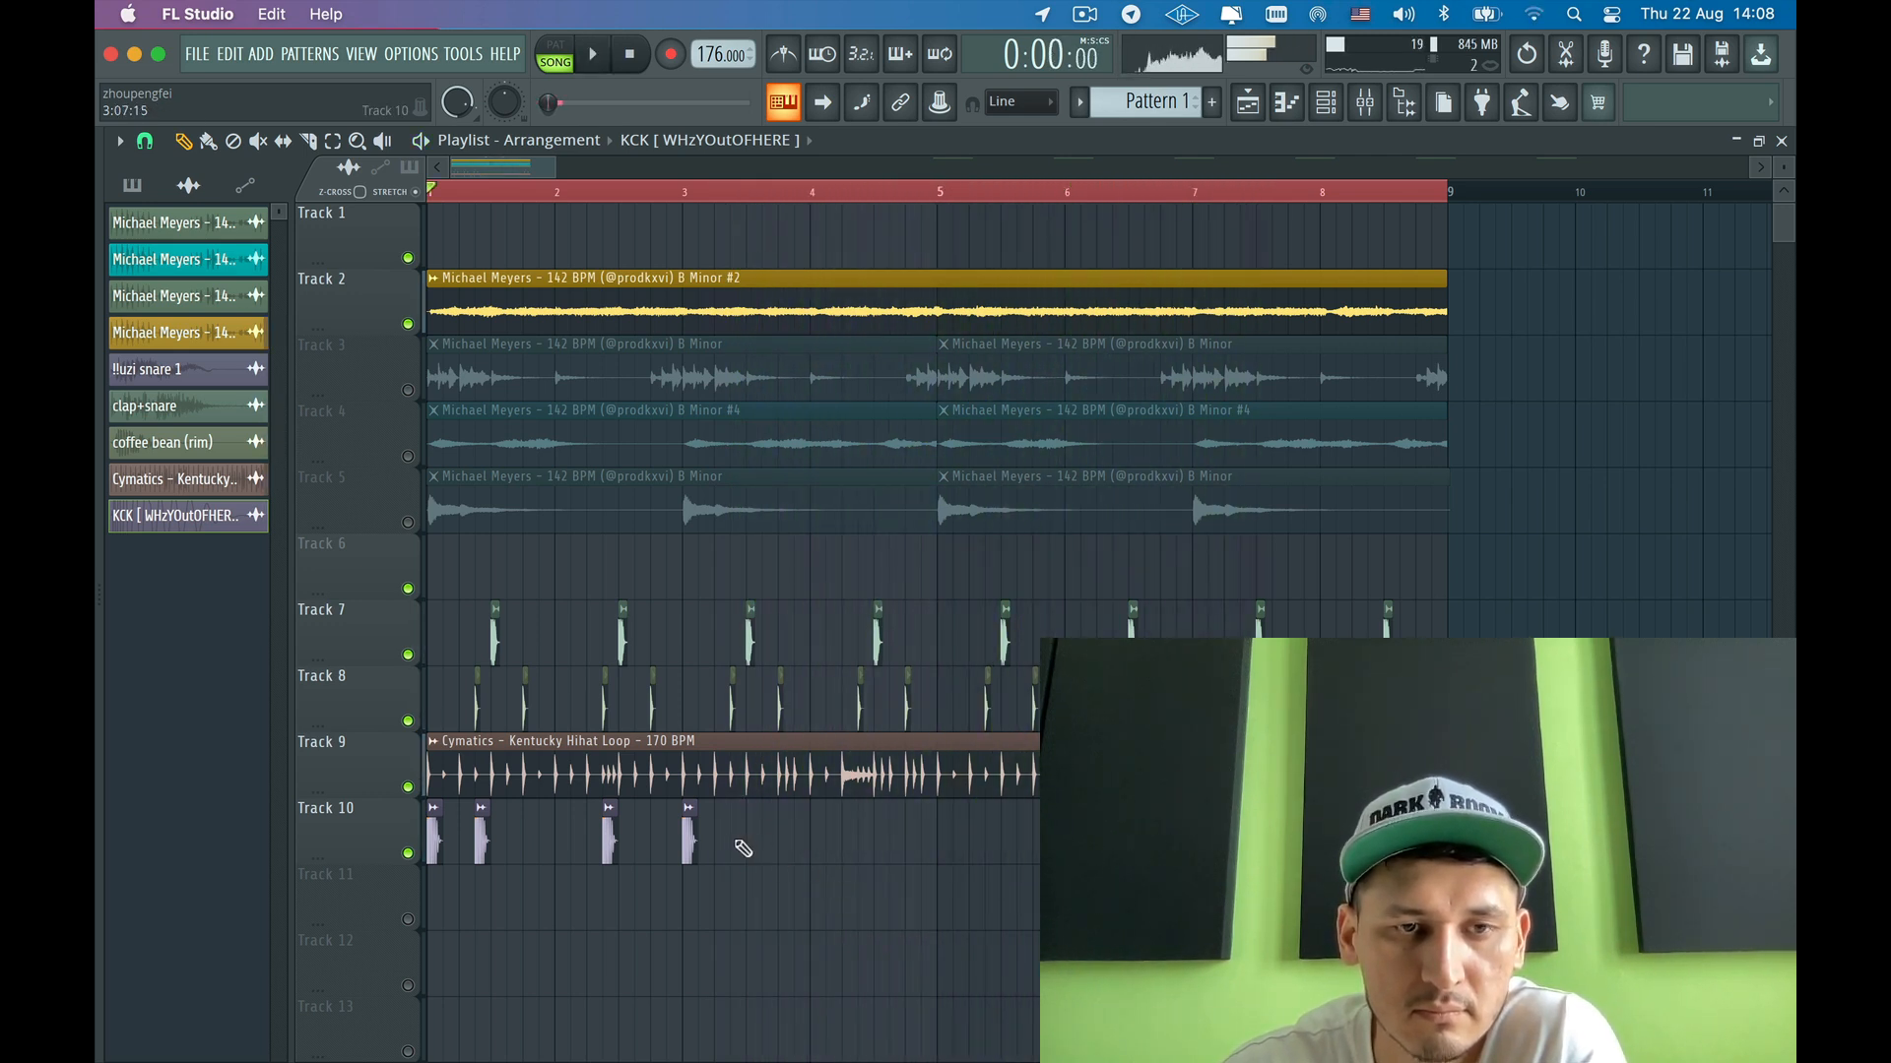
key(space)
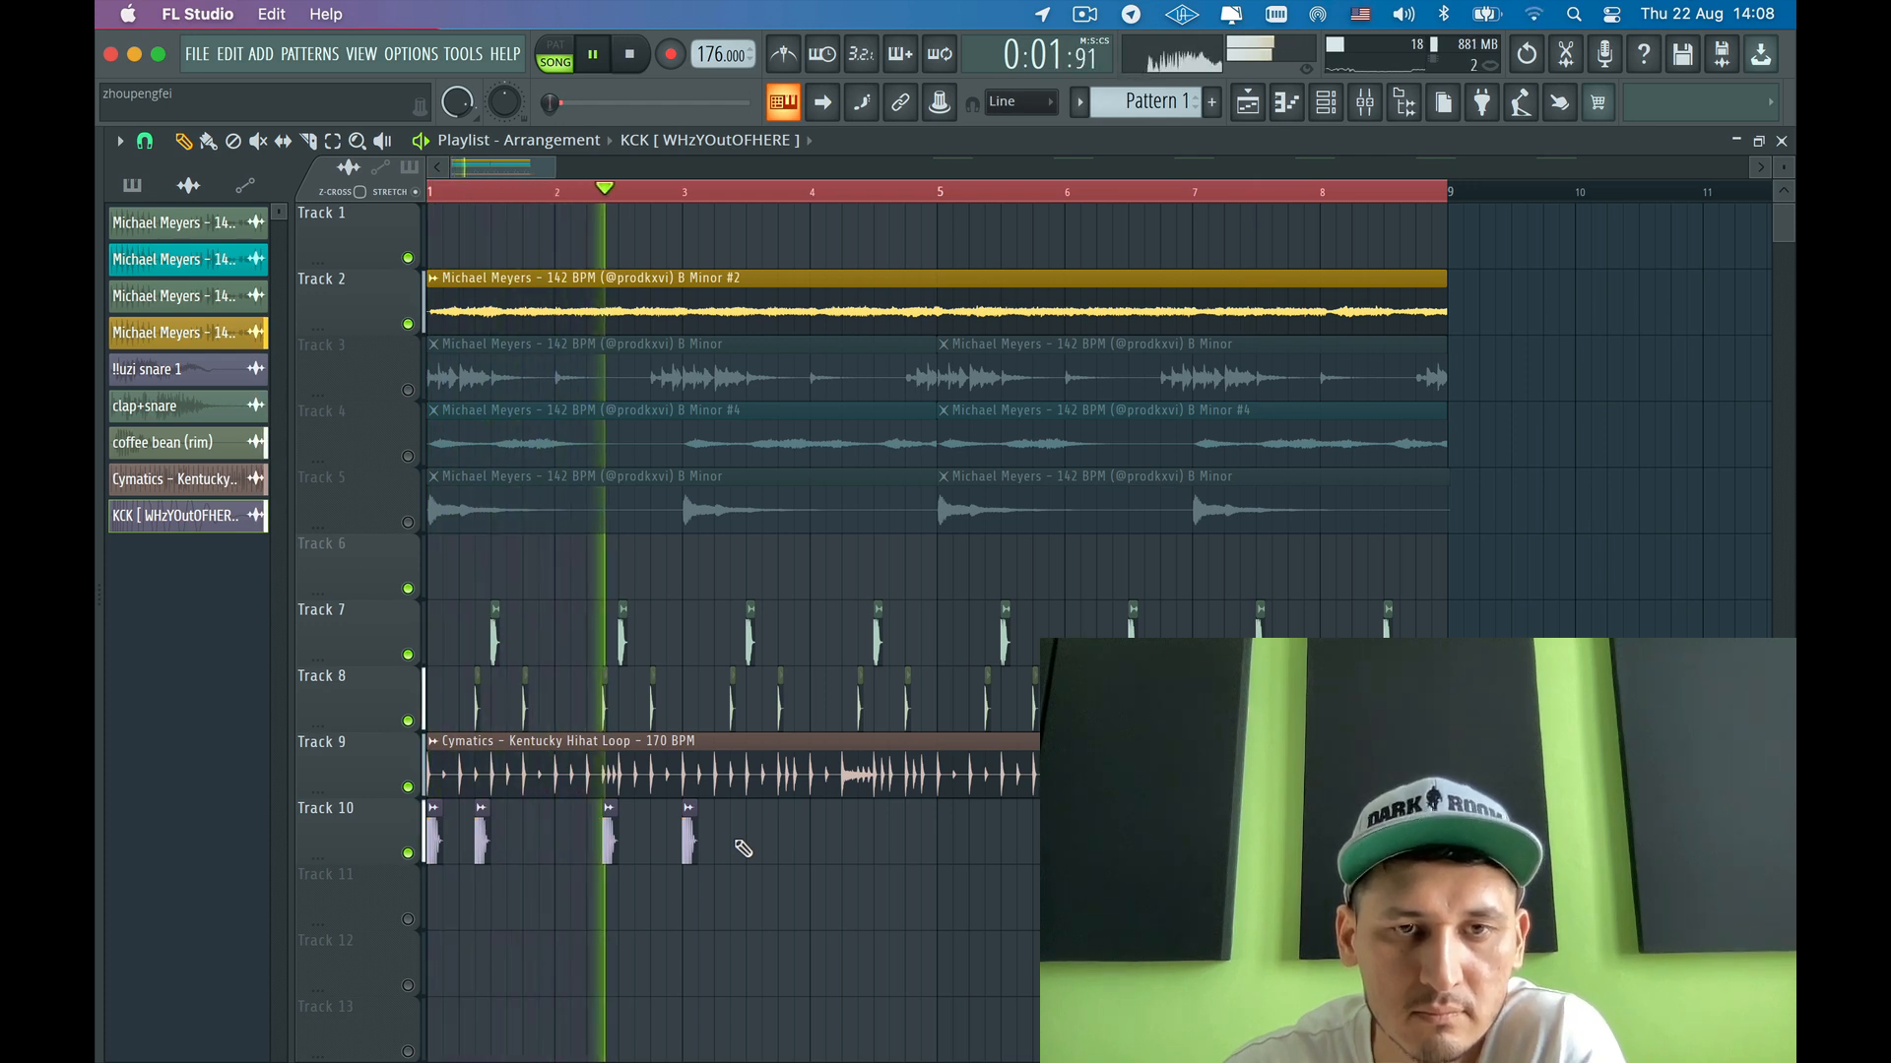
click(744, 849)
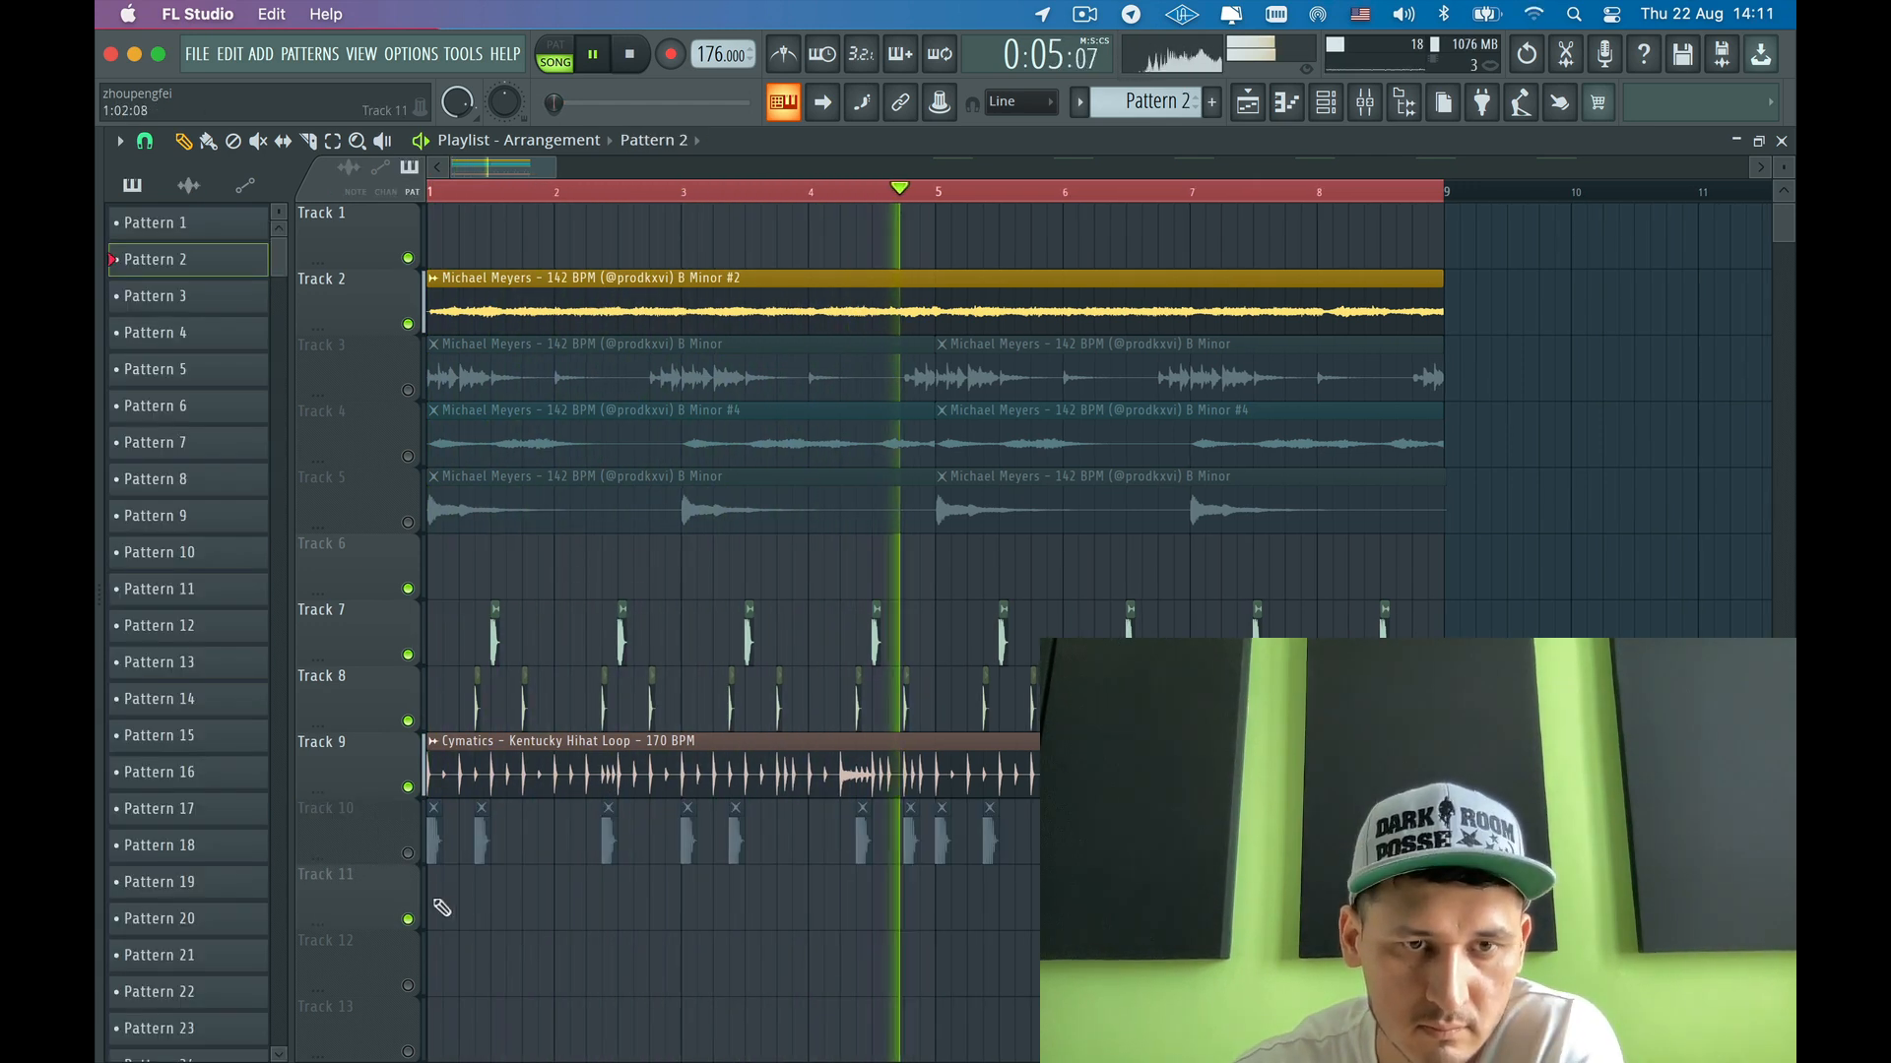
- Fill bars 1 to 8 of track 11 with four consecutive two-bar Pattern 2 clips
click(434, 899)
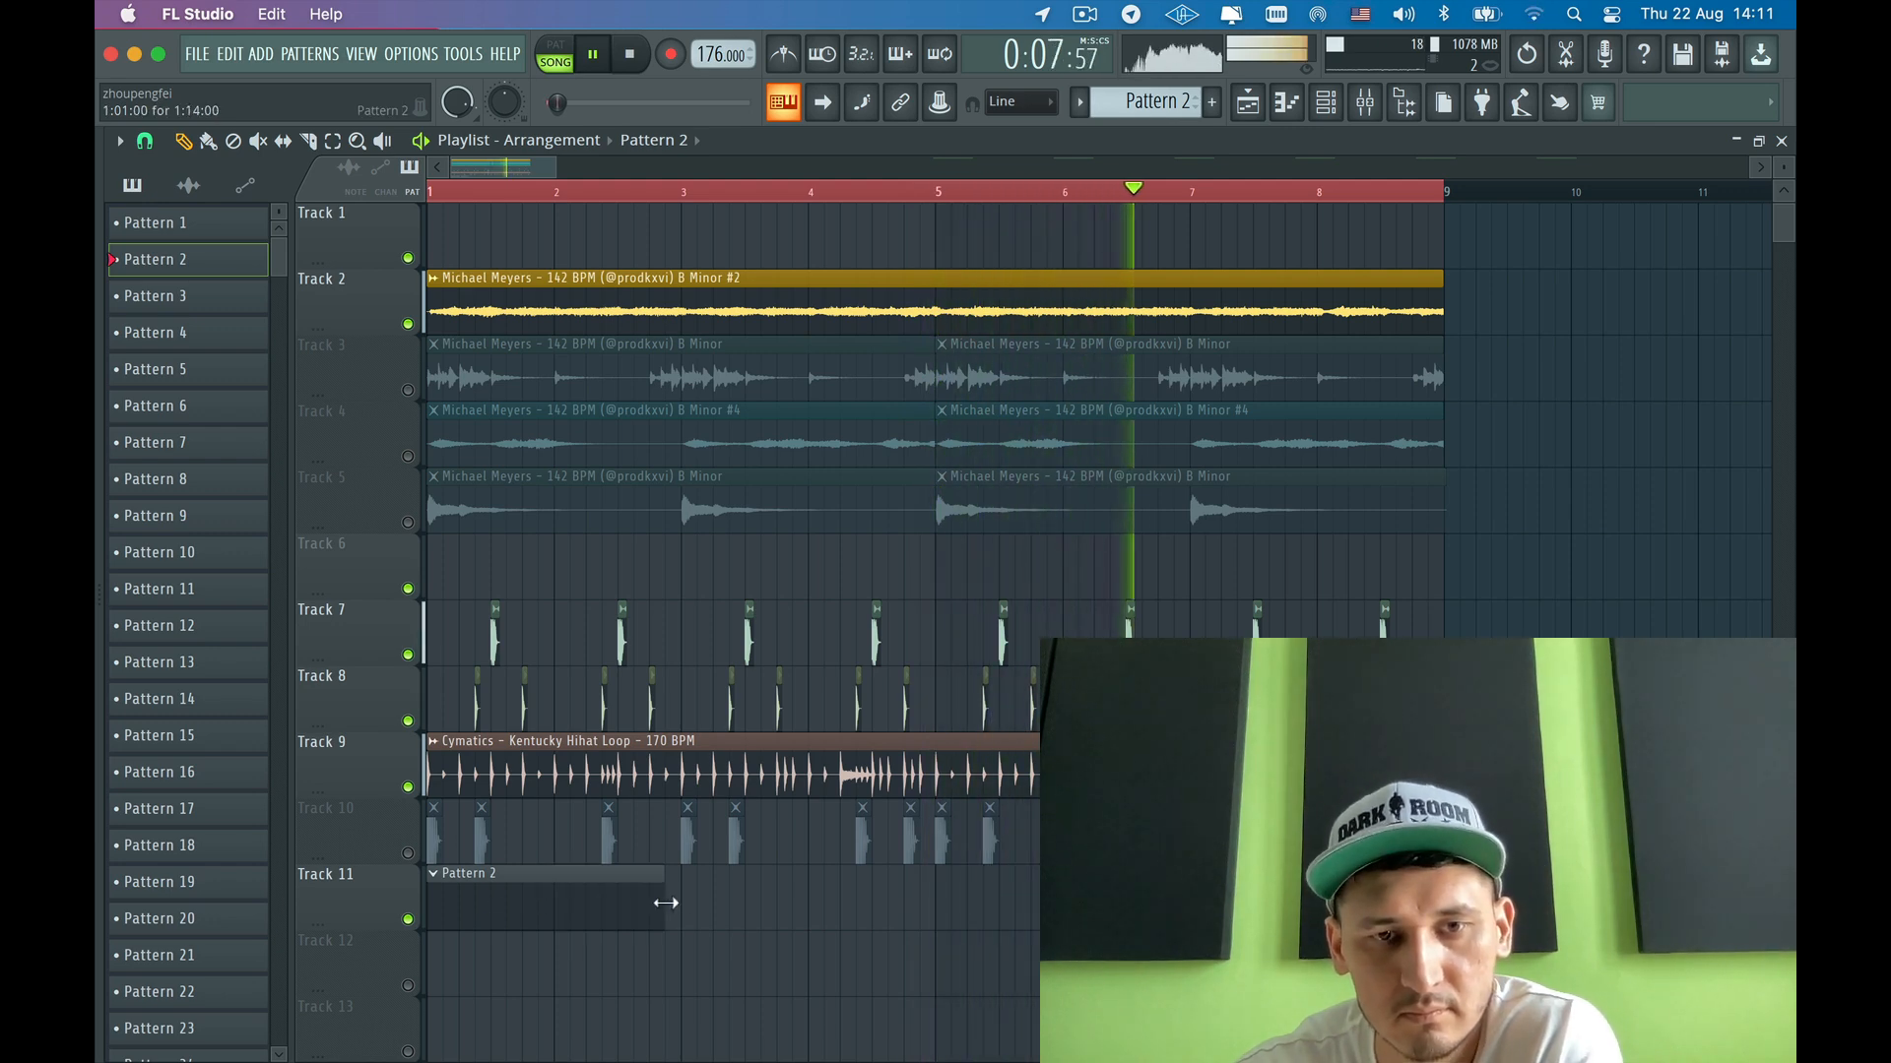
scroll(766, 914, down, 4)
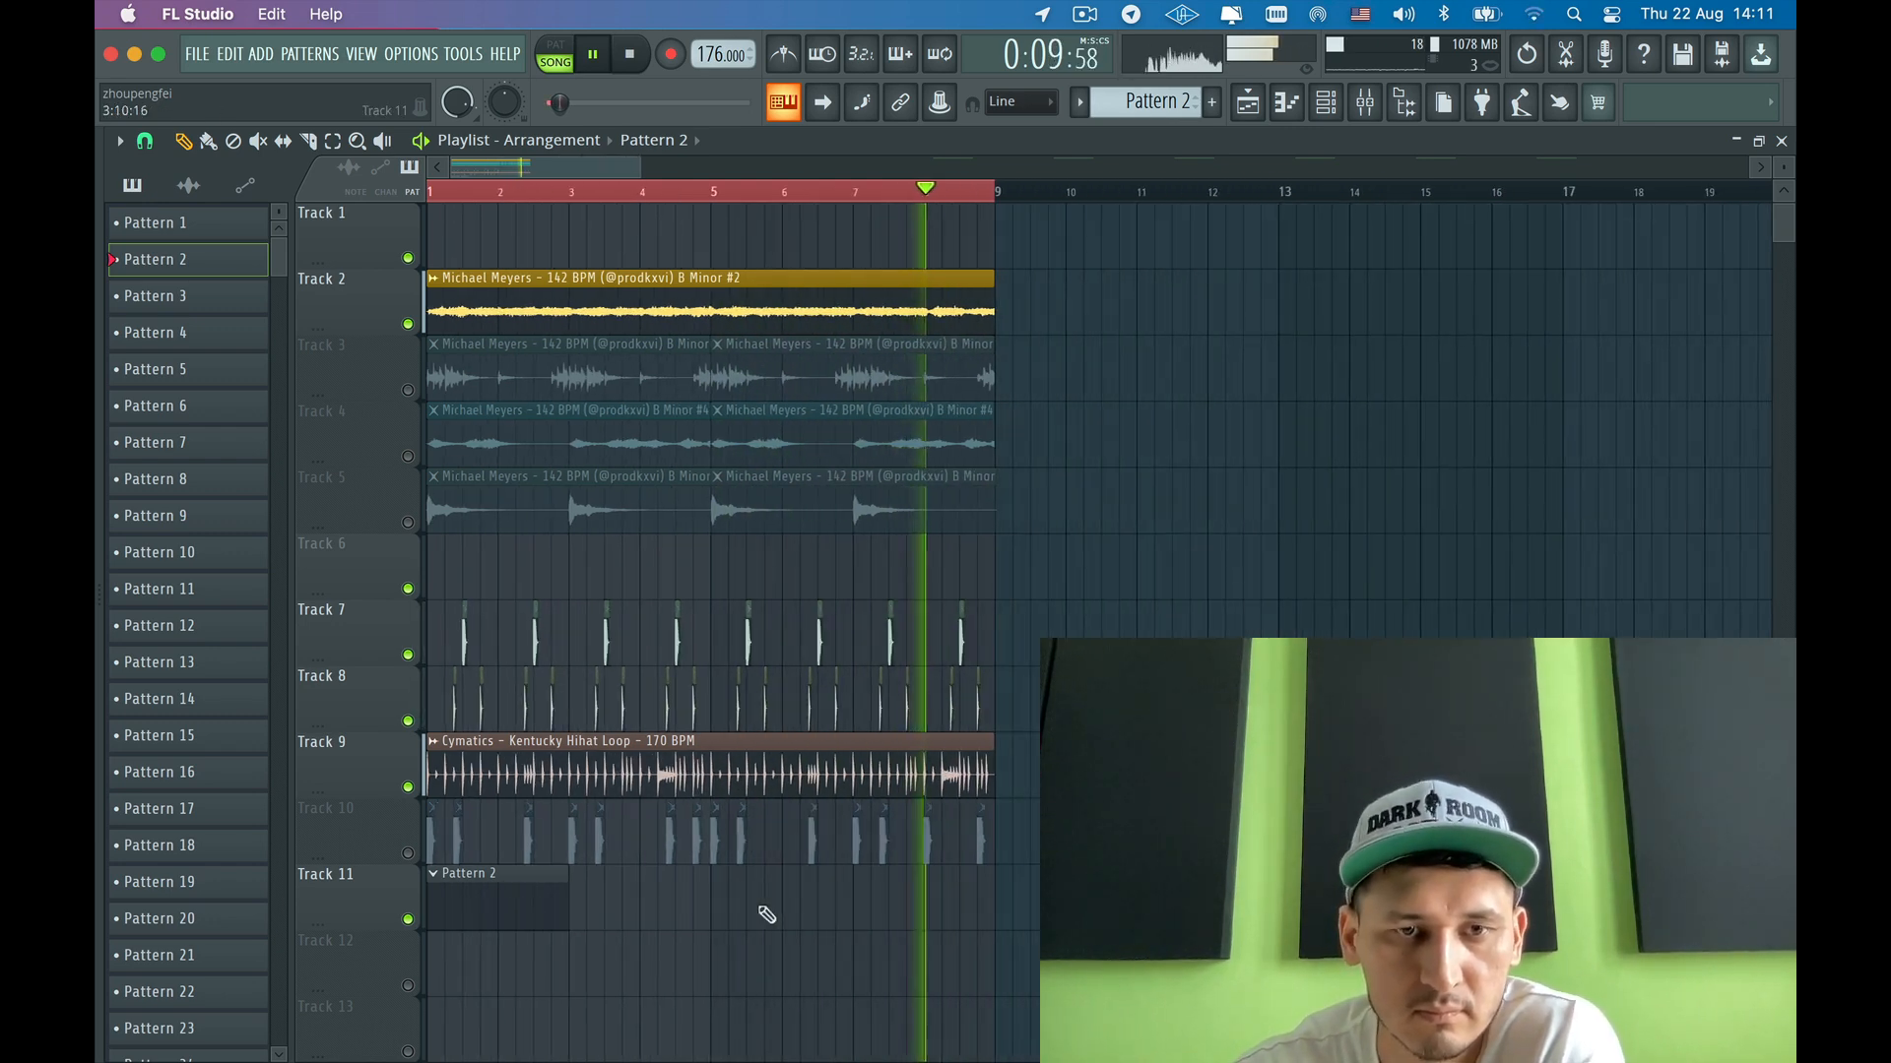
click(547, 904)
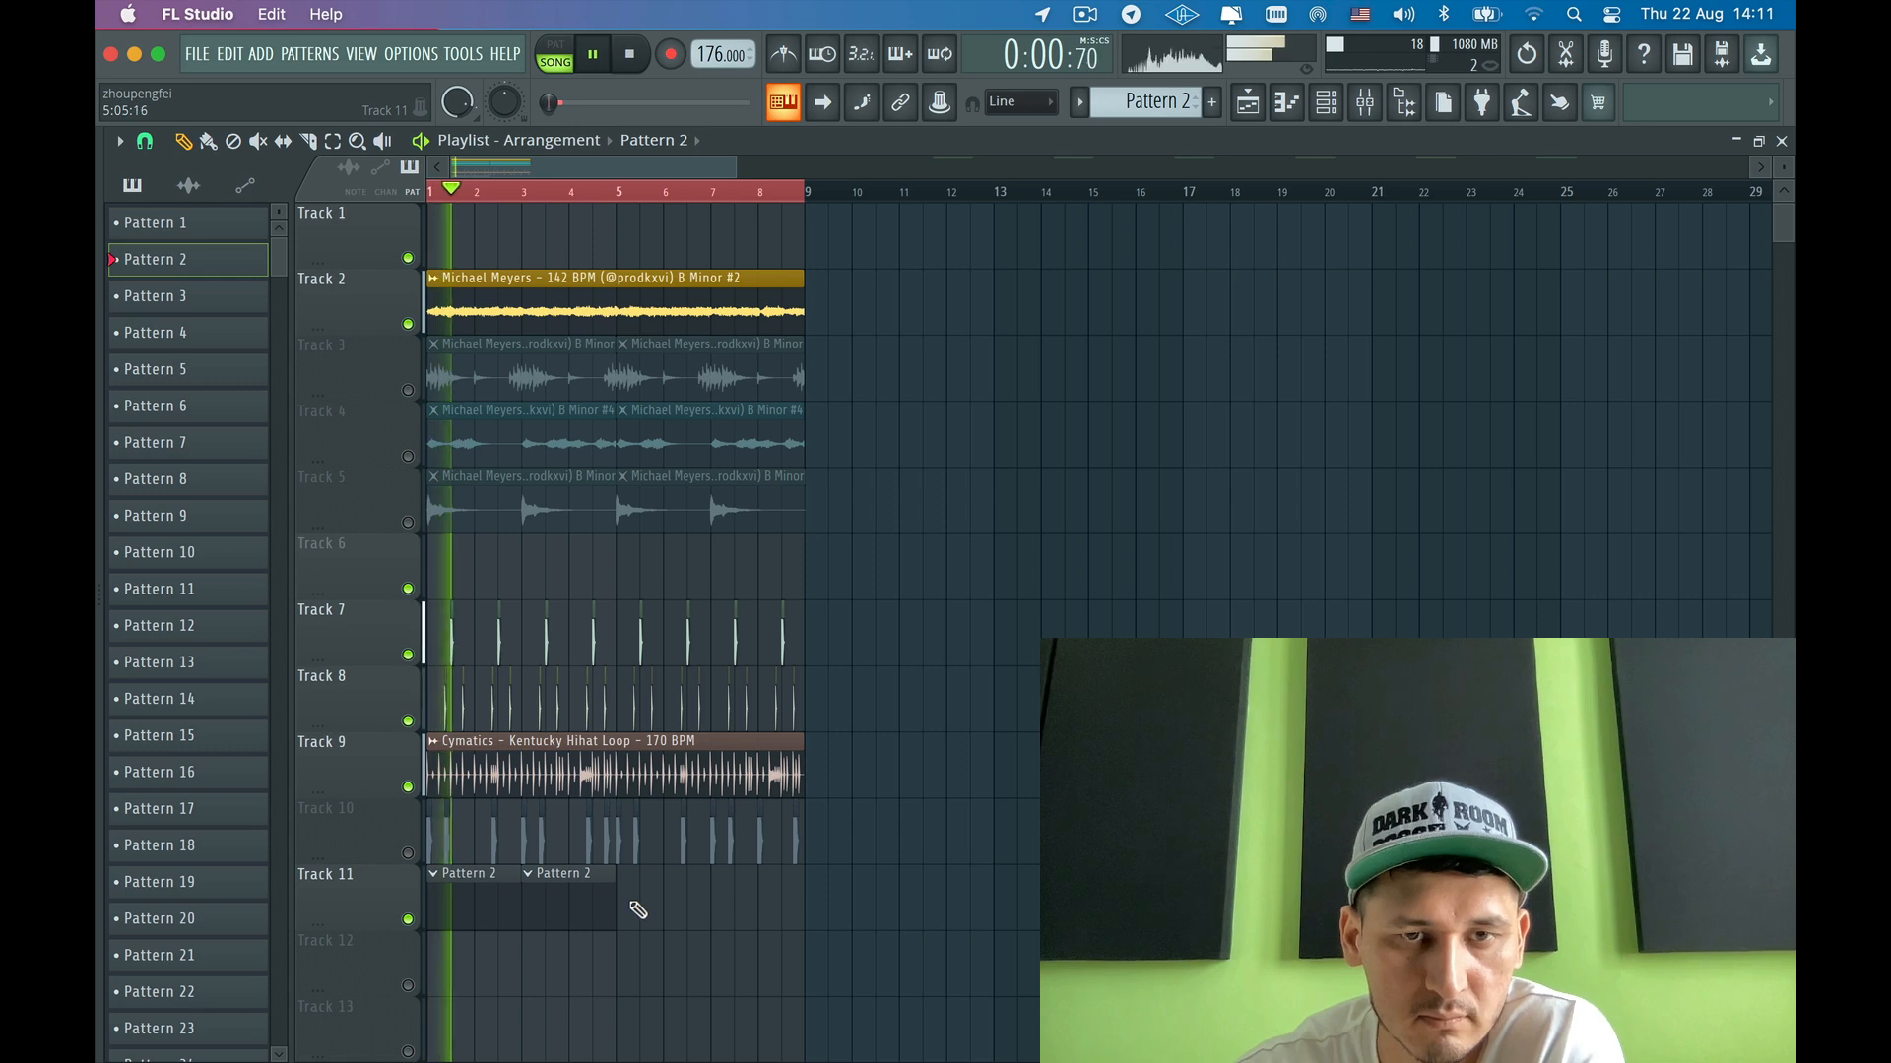
click(633, 911)
click(734, 912)
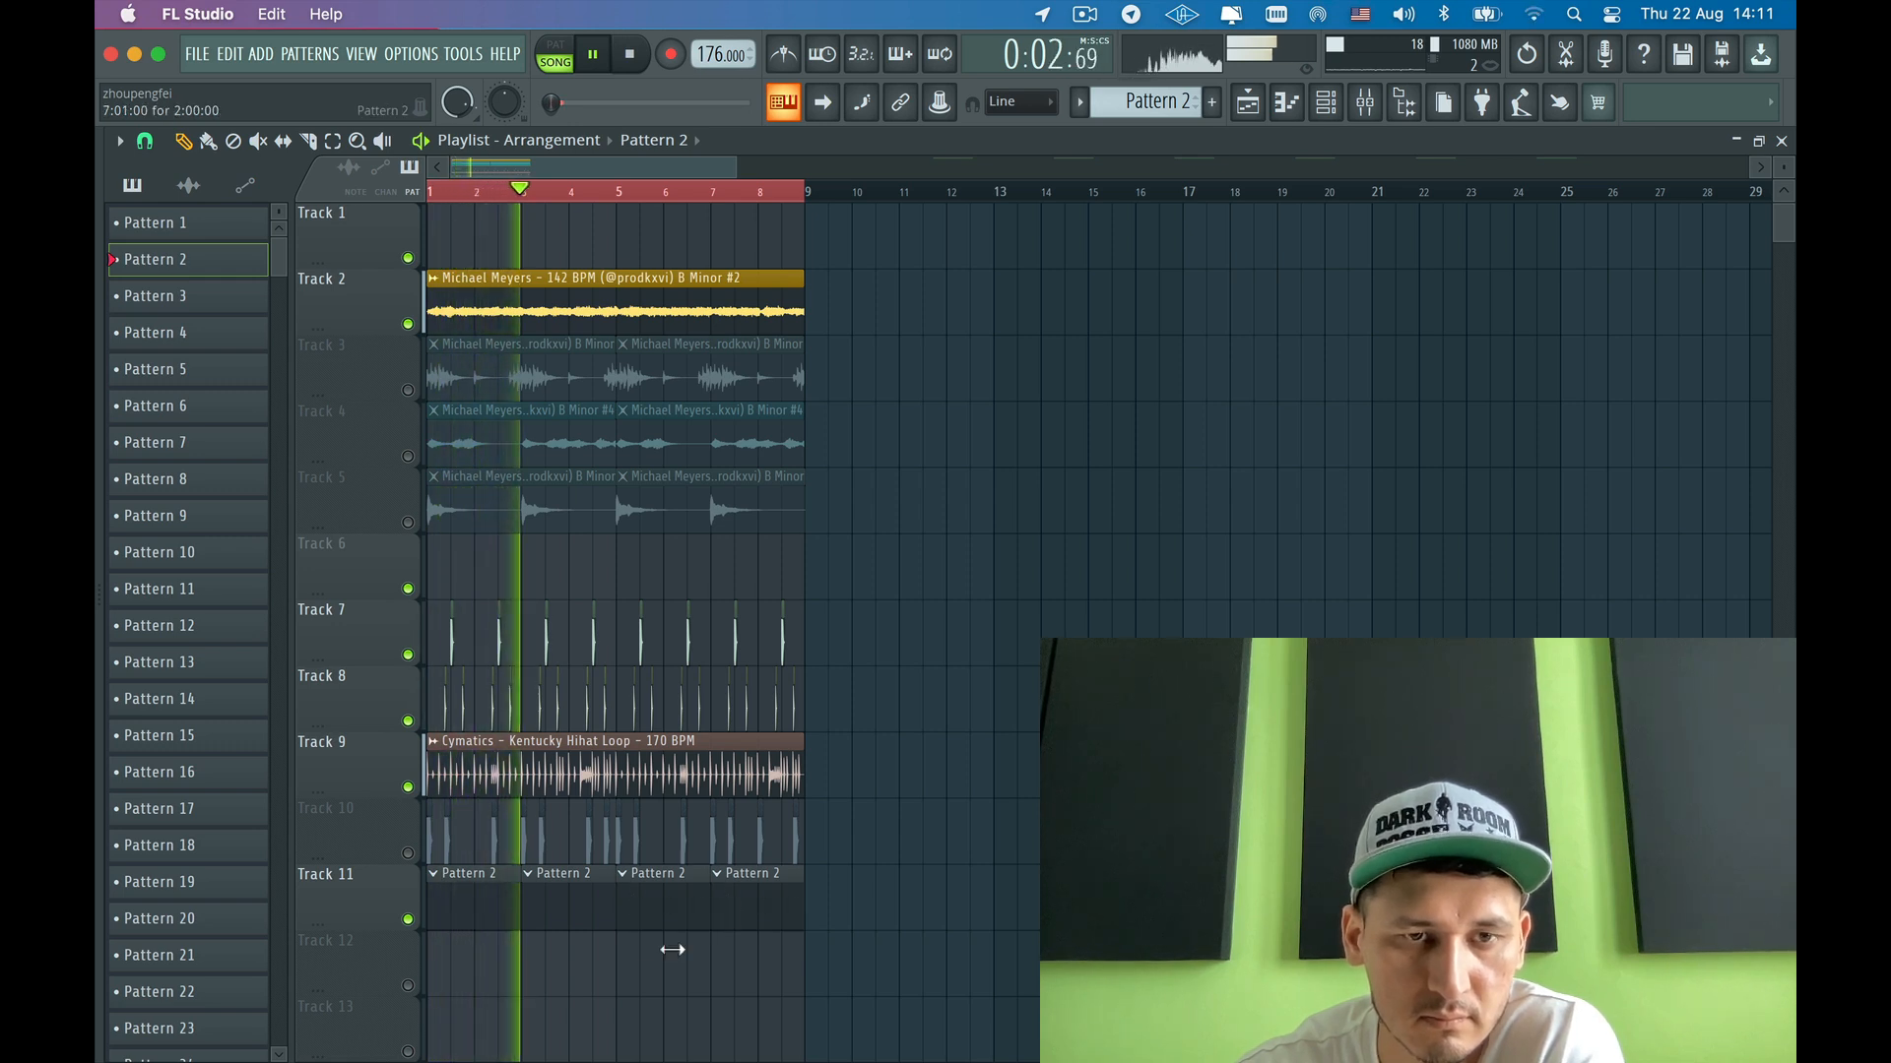
- Open the channel rack and filter it to show the Unsorted channels
click(1328, 106)
click(420, 505)
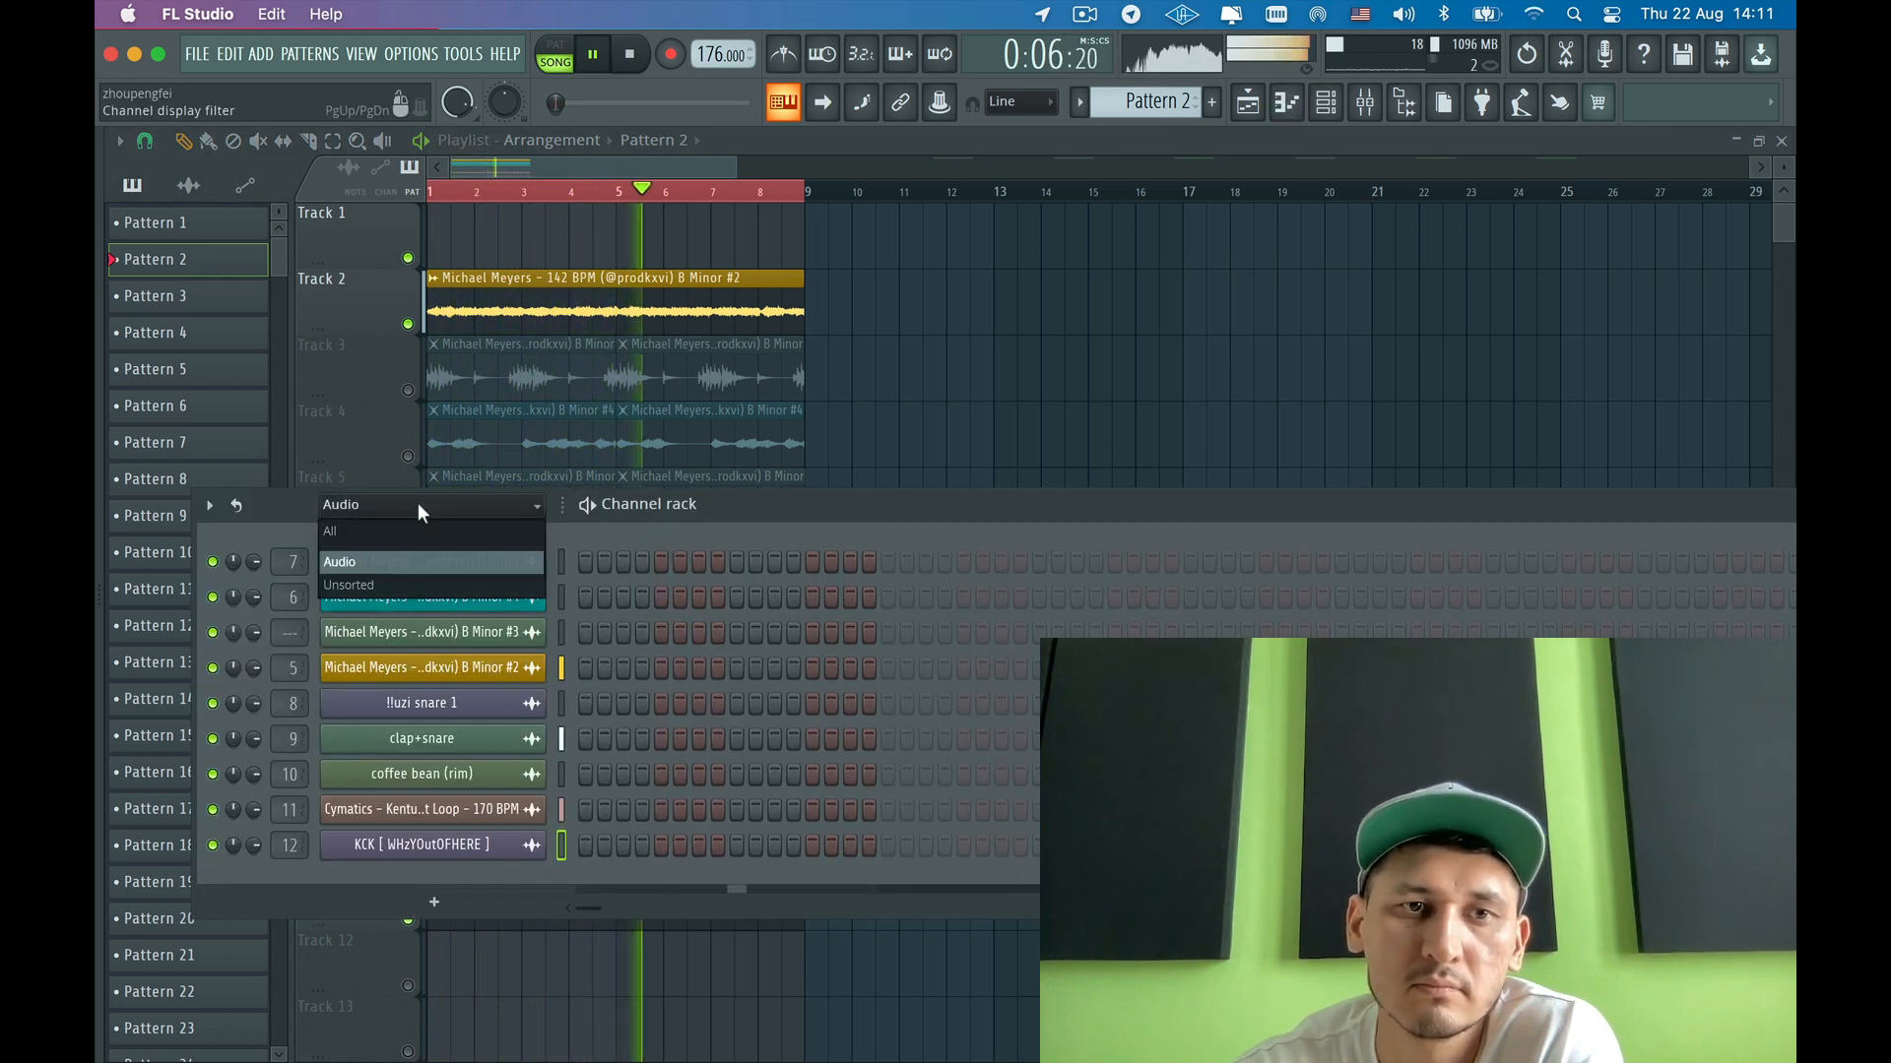
click(405, 583)
- Collapse the flp 2 folder in Loushi Secret Drum Patterns V3 and open its 808s MIDI folder
key(alt+F8)
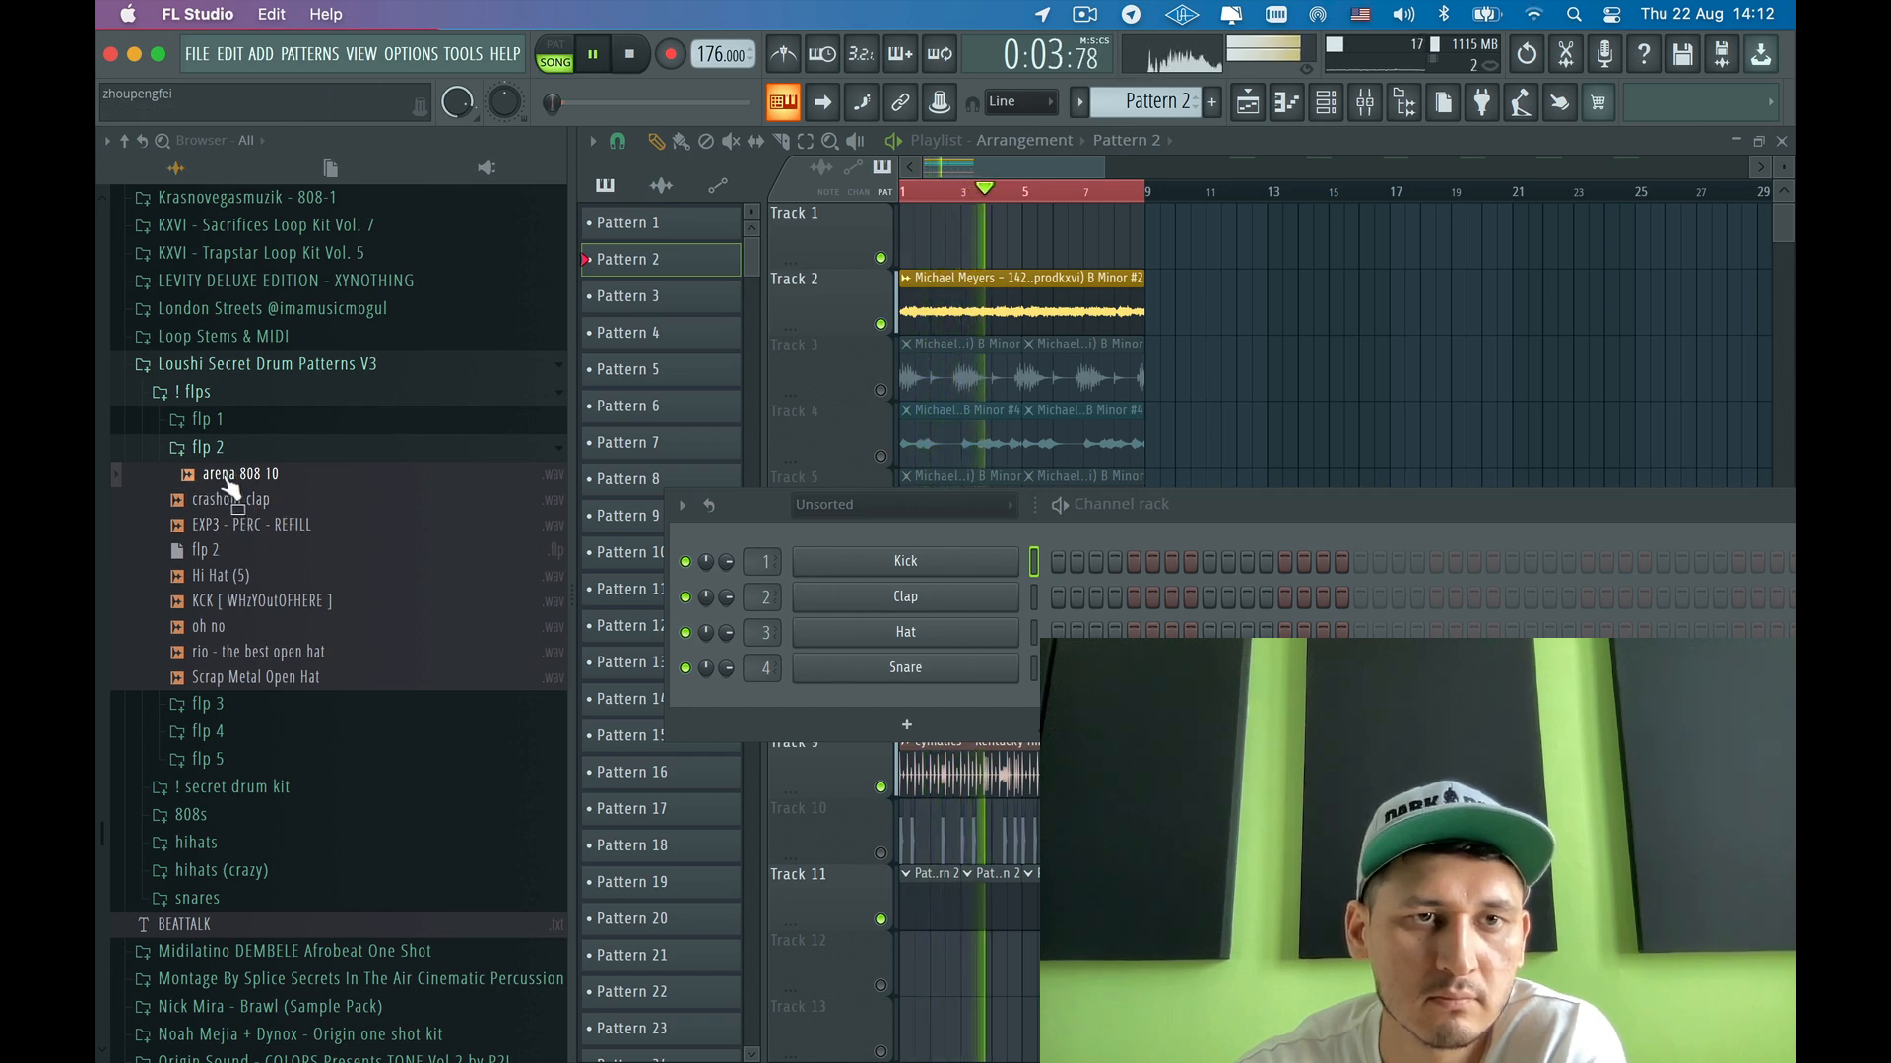
click(217, 451)
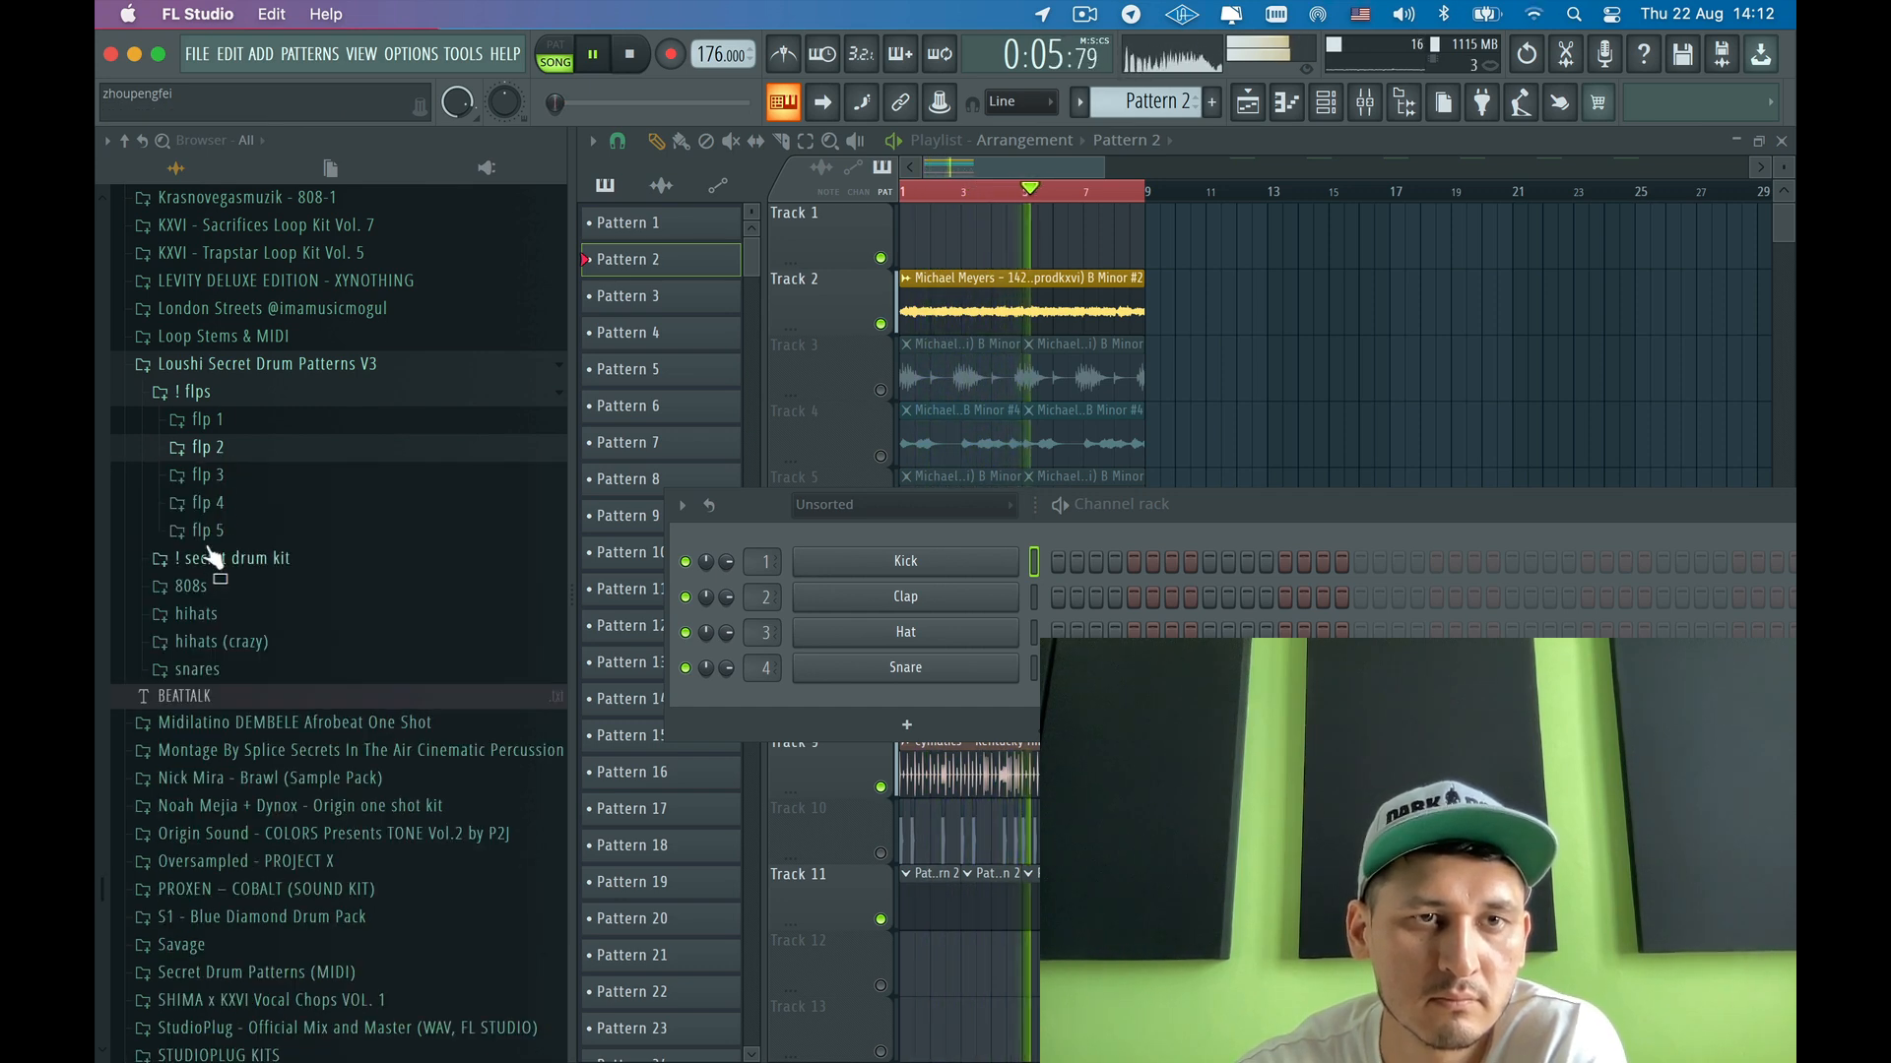
click(192, 591)
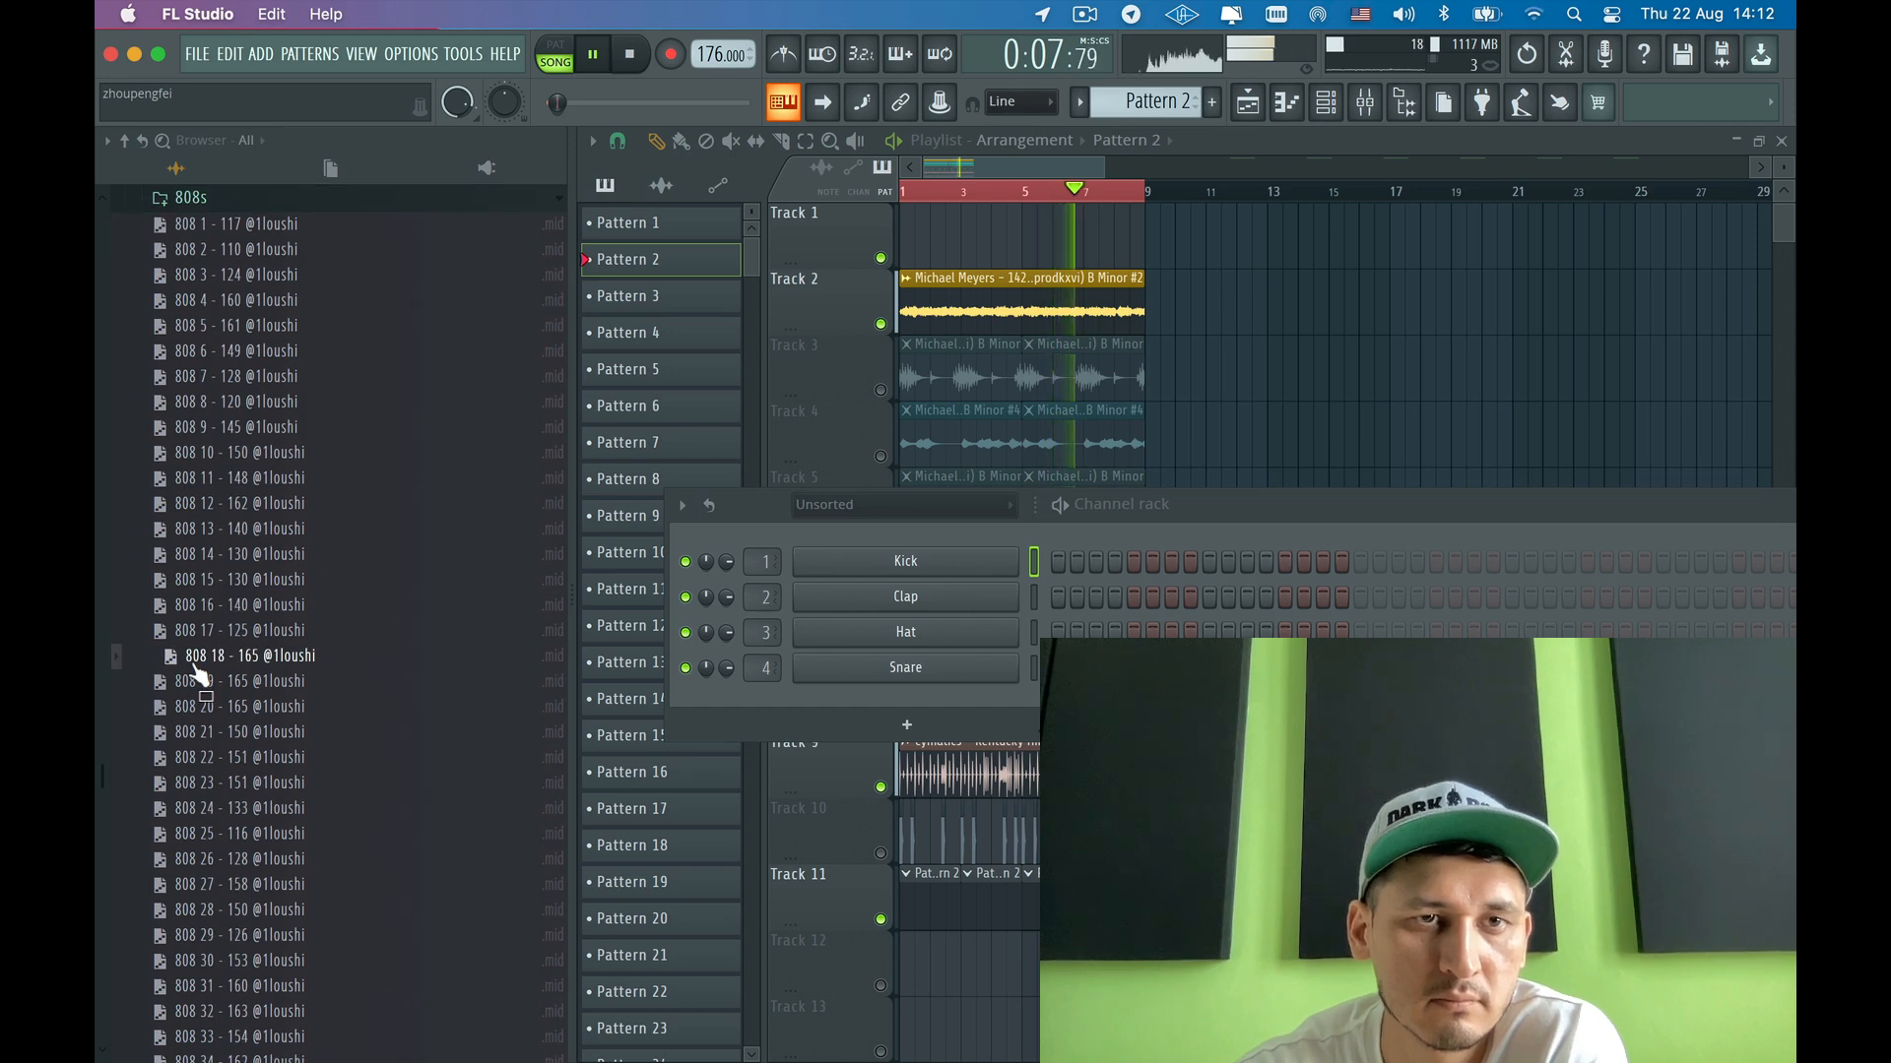
- Close the 808s MIDI folder and look through the browser's sample packs, including the contents of Loop Stems & MIDI
scroll(201, 659, up, 5)
click(192, 662)
scroll(256, 512, up, 2)
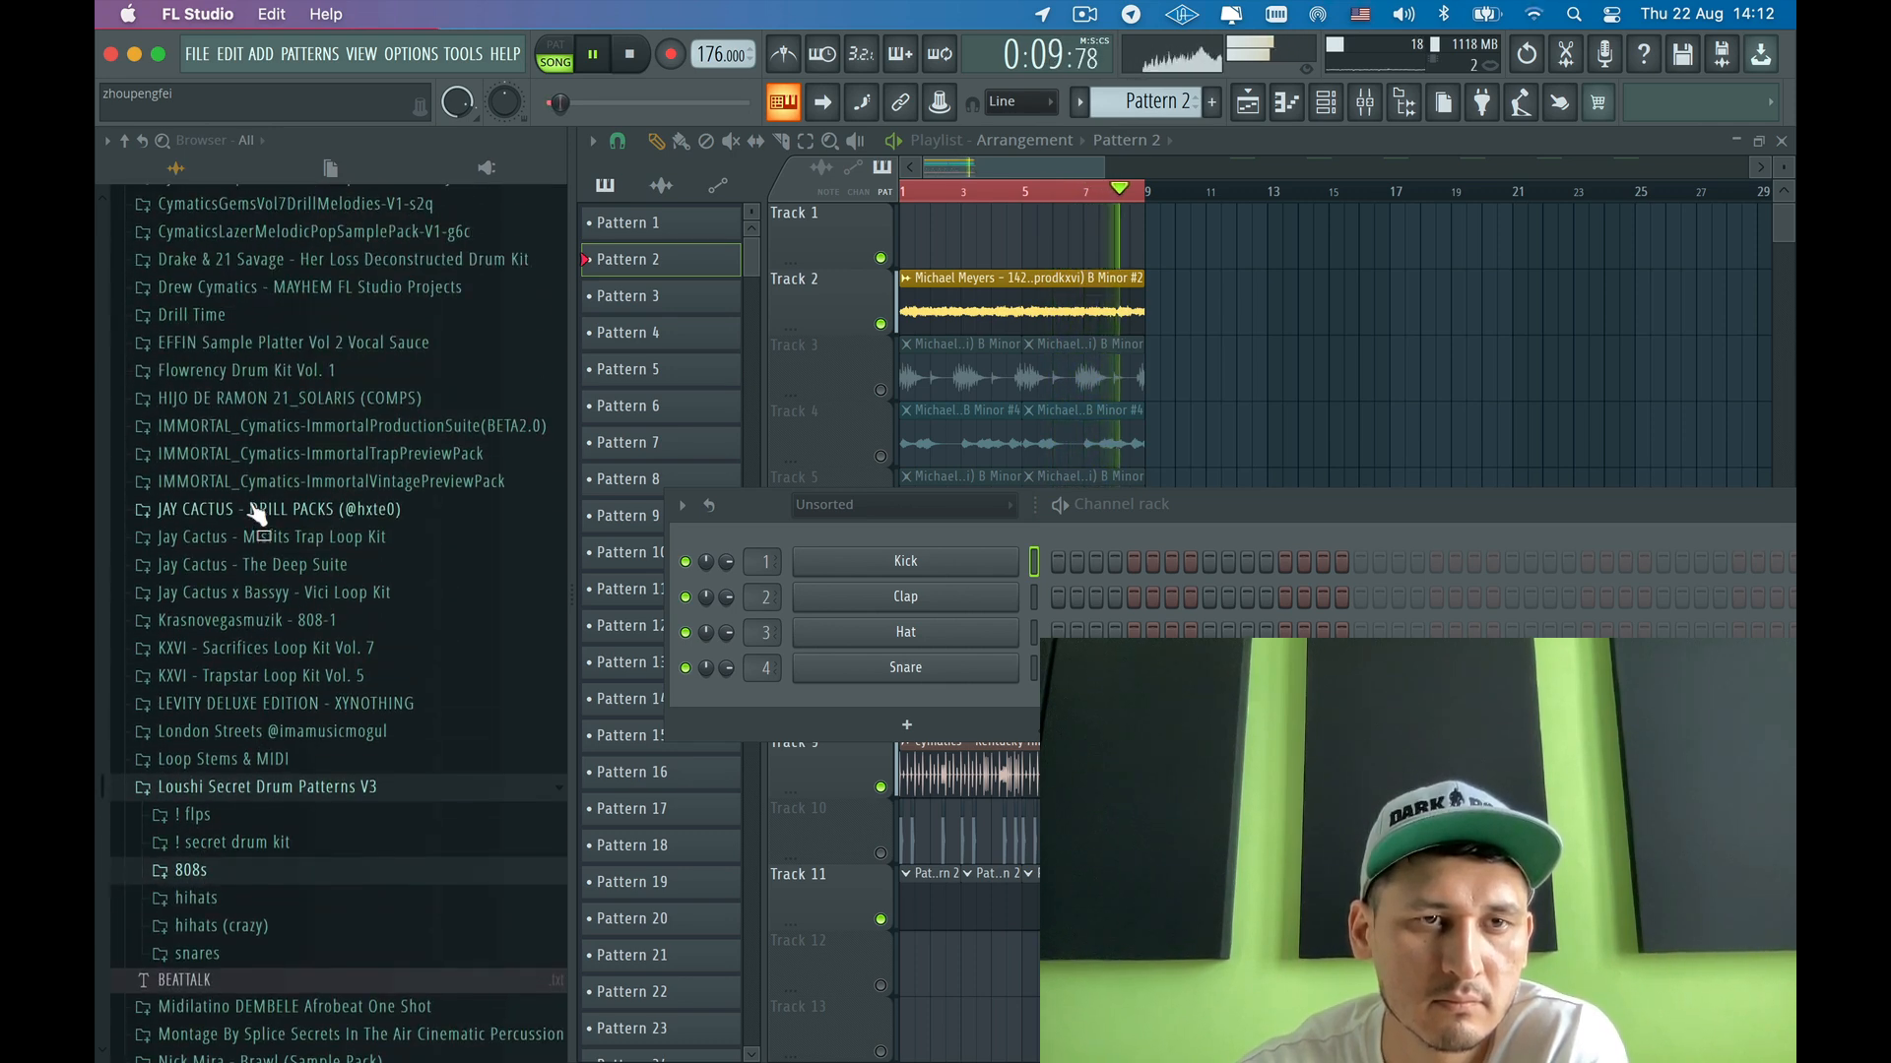
scroll(255, 532, up, 1)
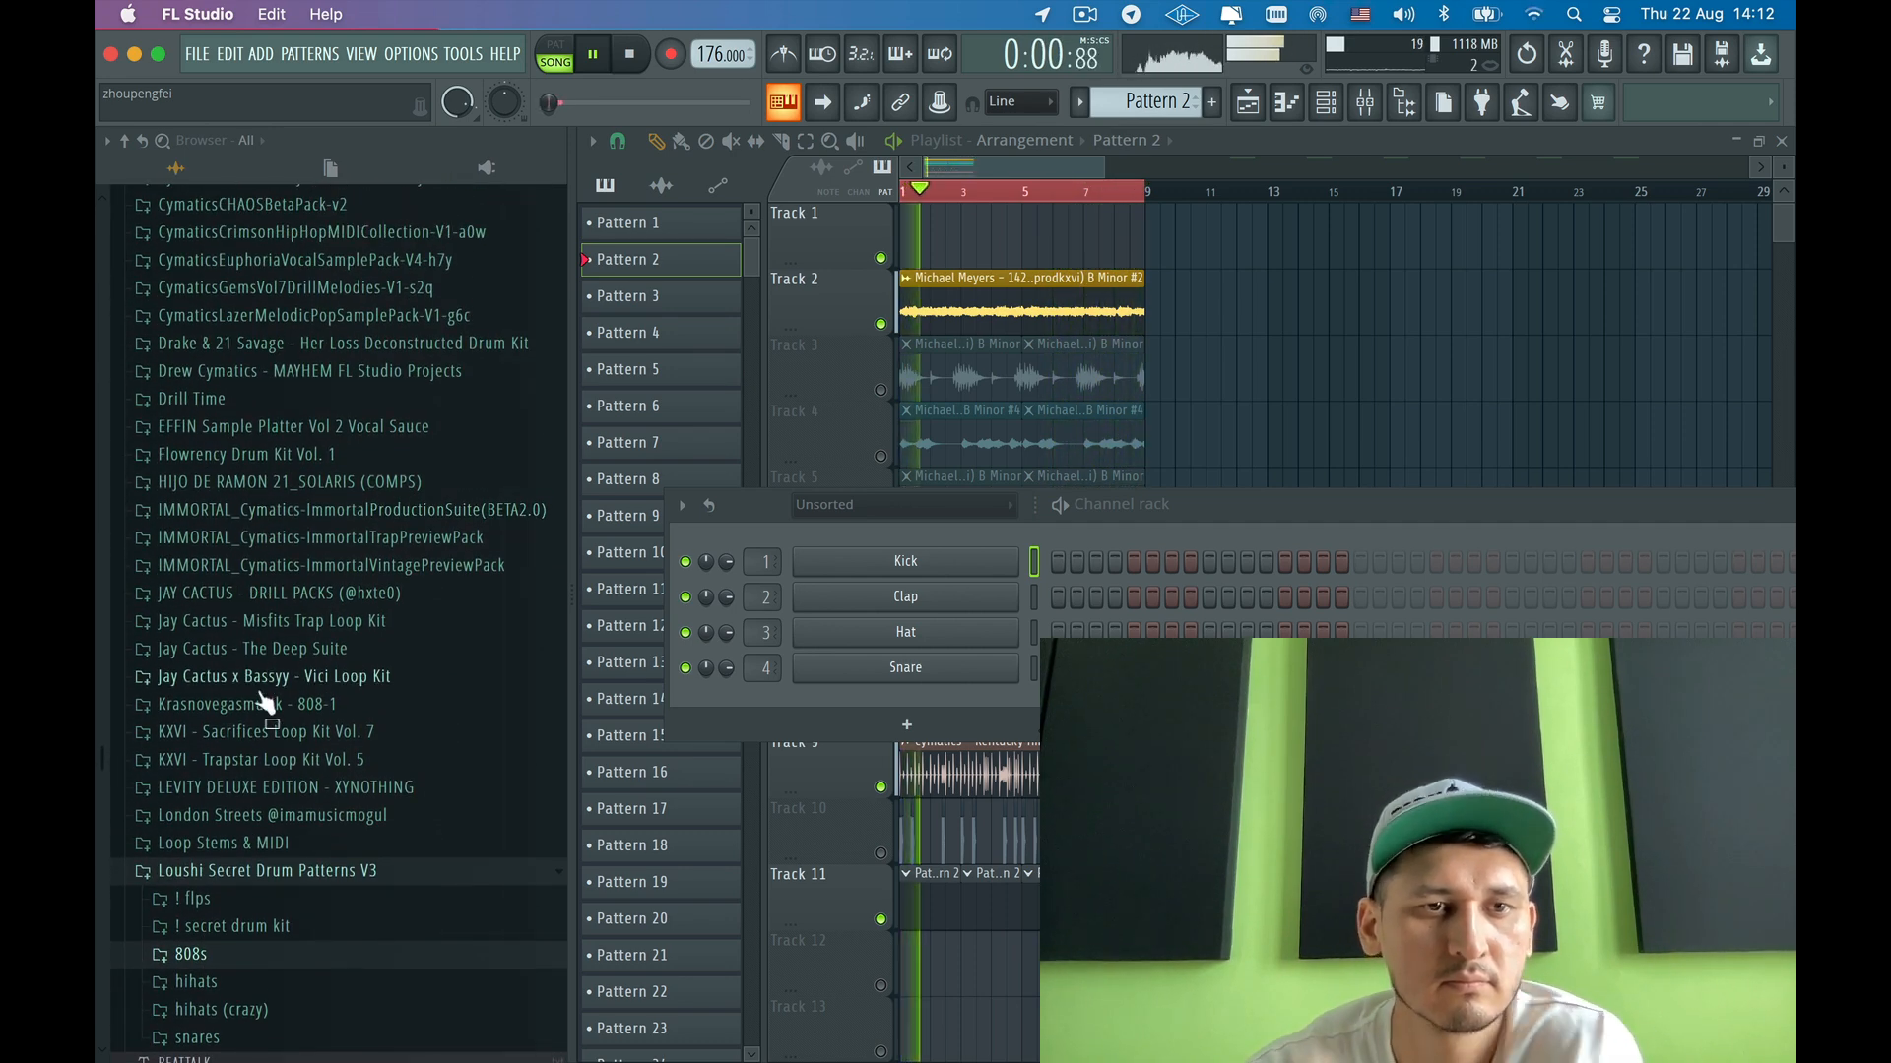
scroll(204, 858, down, 1)
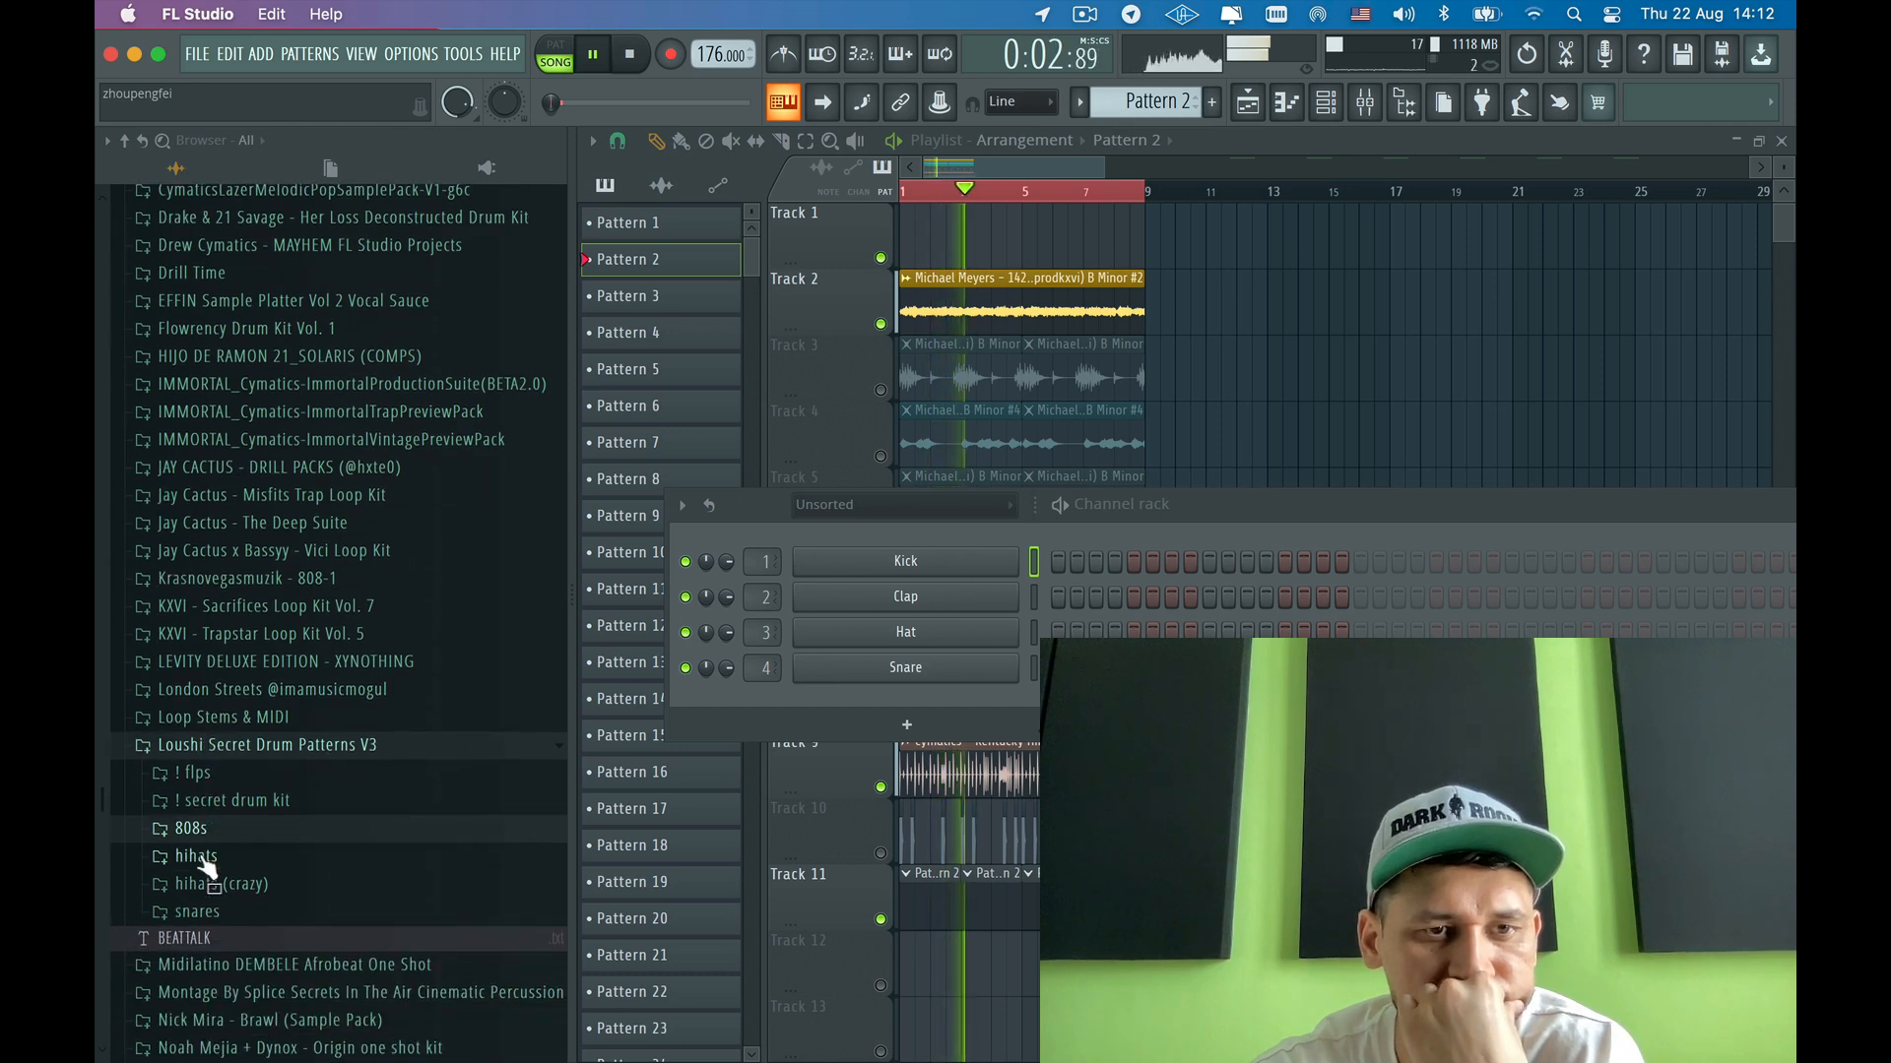
click(211, 719)
scroll(284, 600, up, 1)
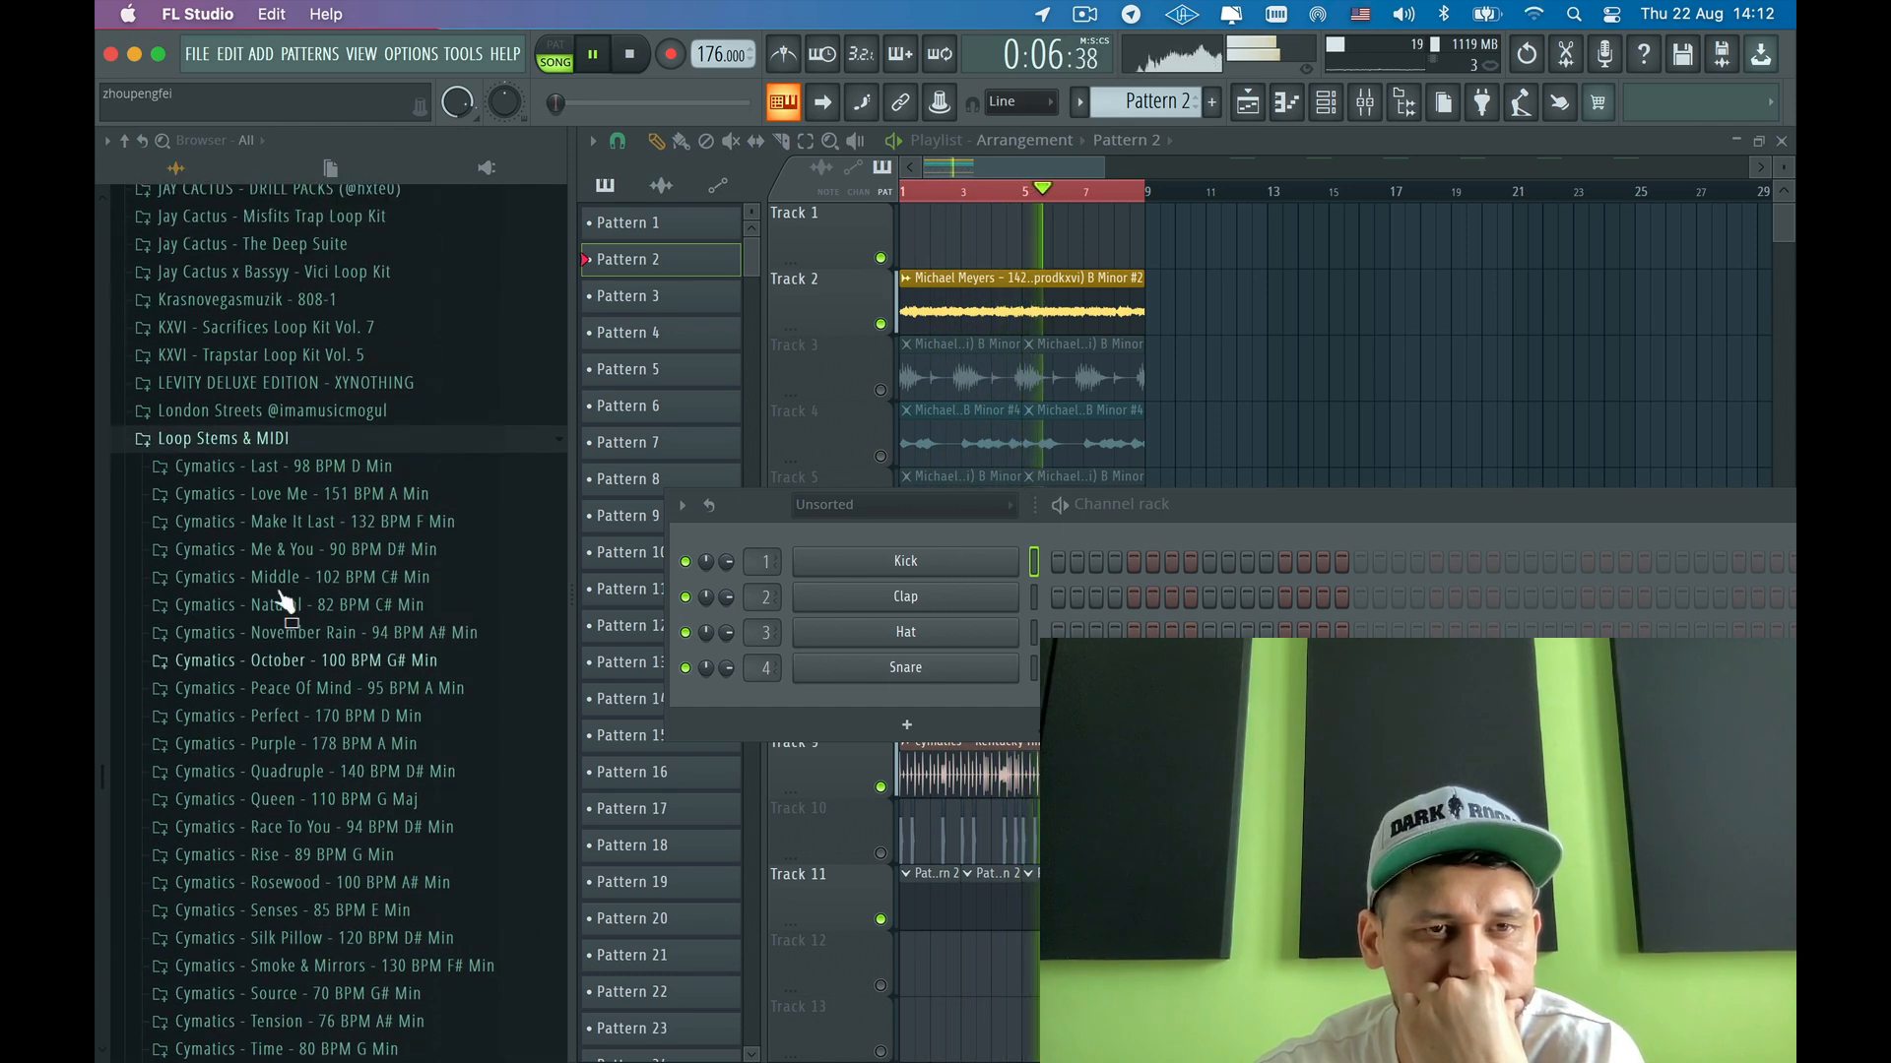
click(252, 445)
- Browse the secret drum kit in Loushi Secret Drum Patterns V3 and audition 808 samples in Oversampled - PROJECT X
click(224, 468)
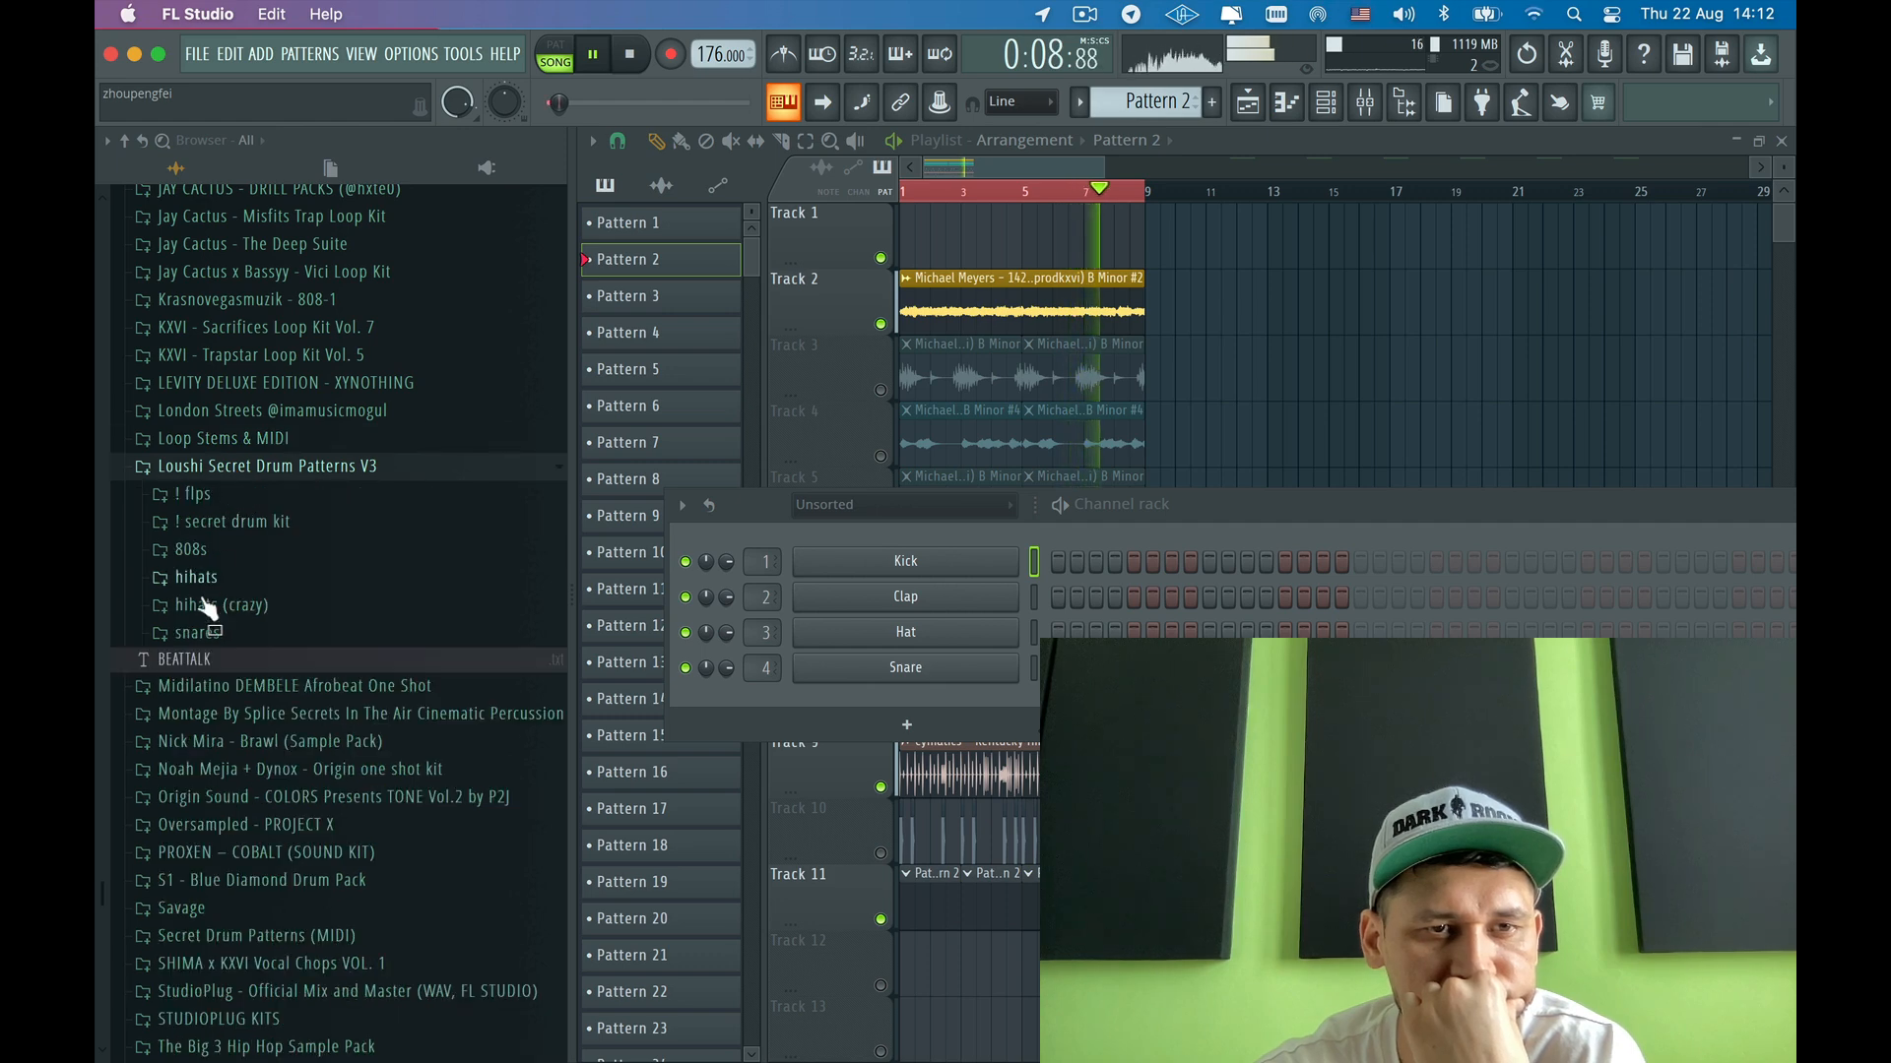
click(198, 500)
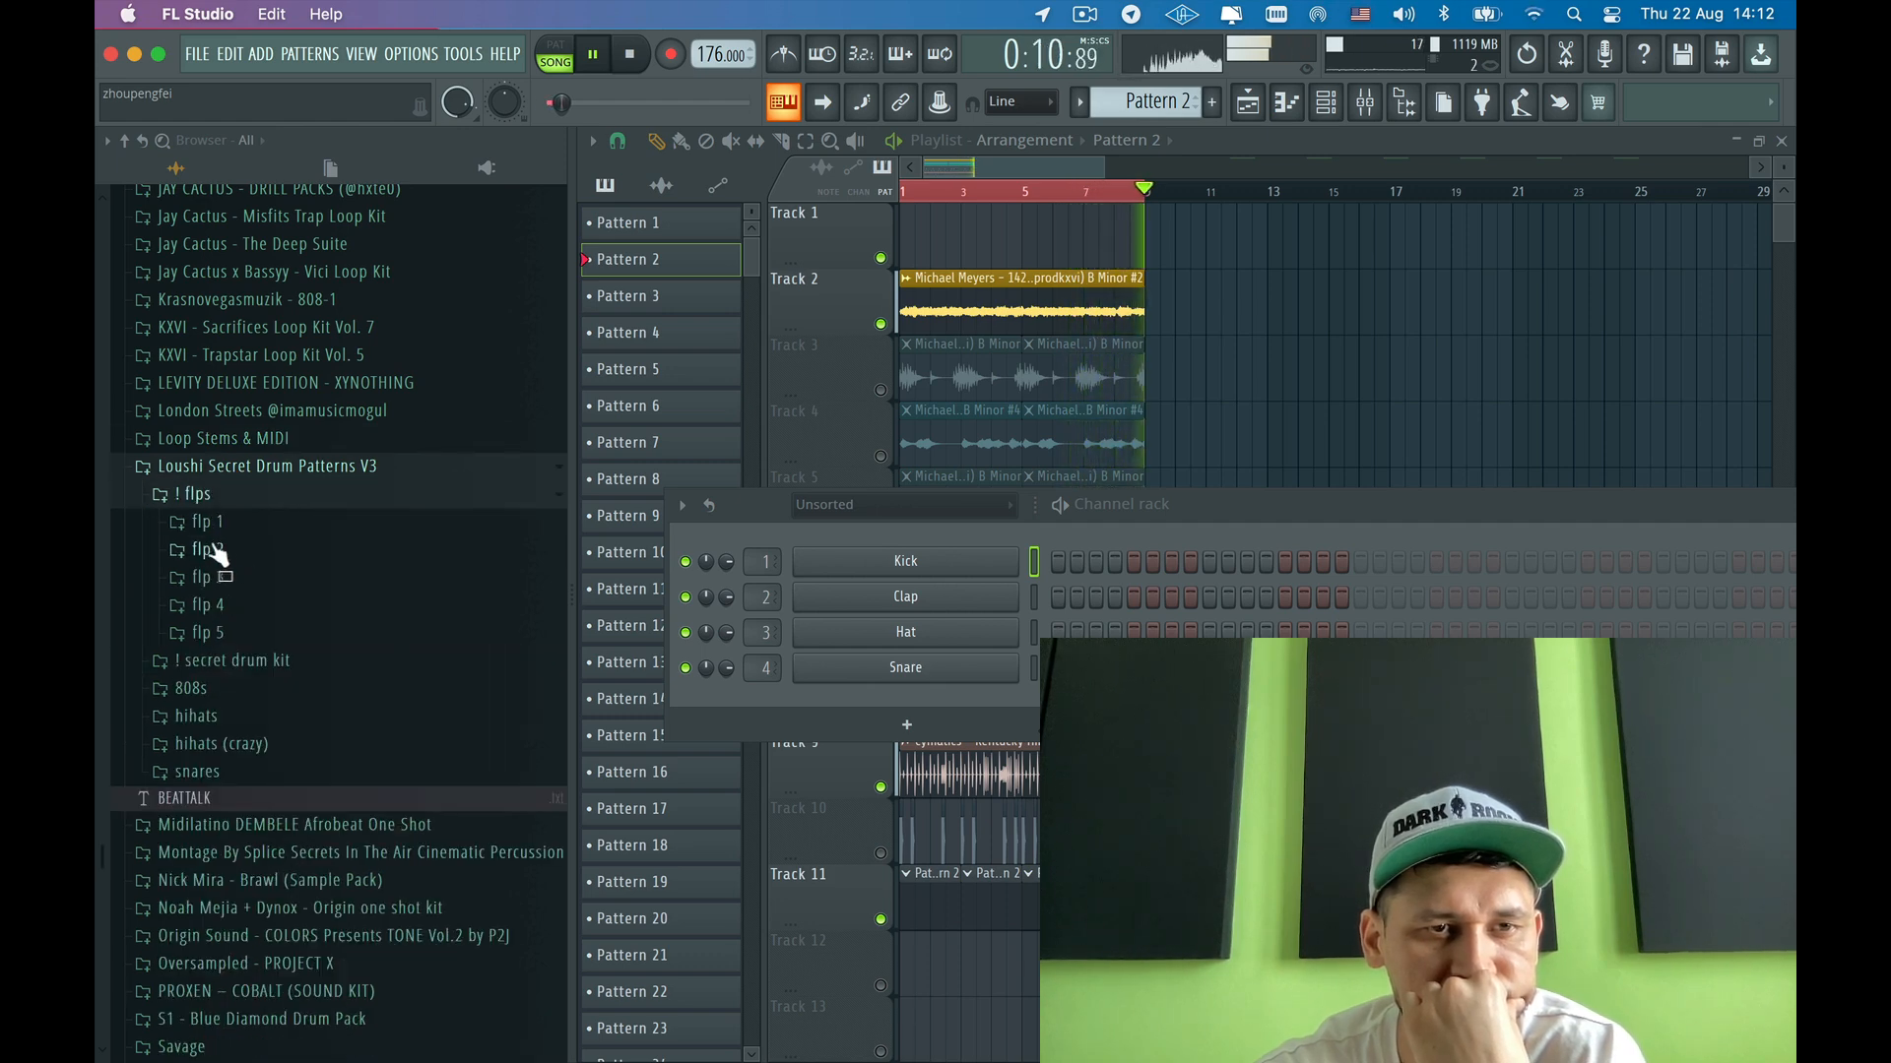
click(204, 670)
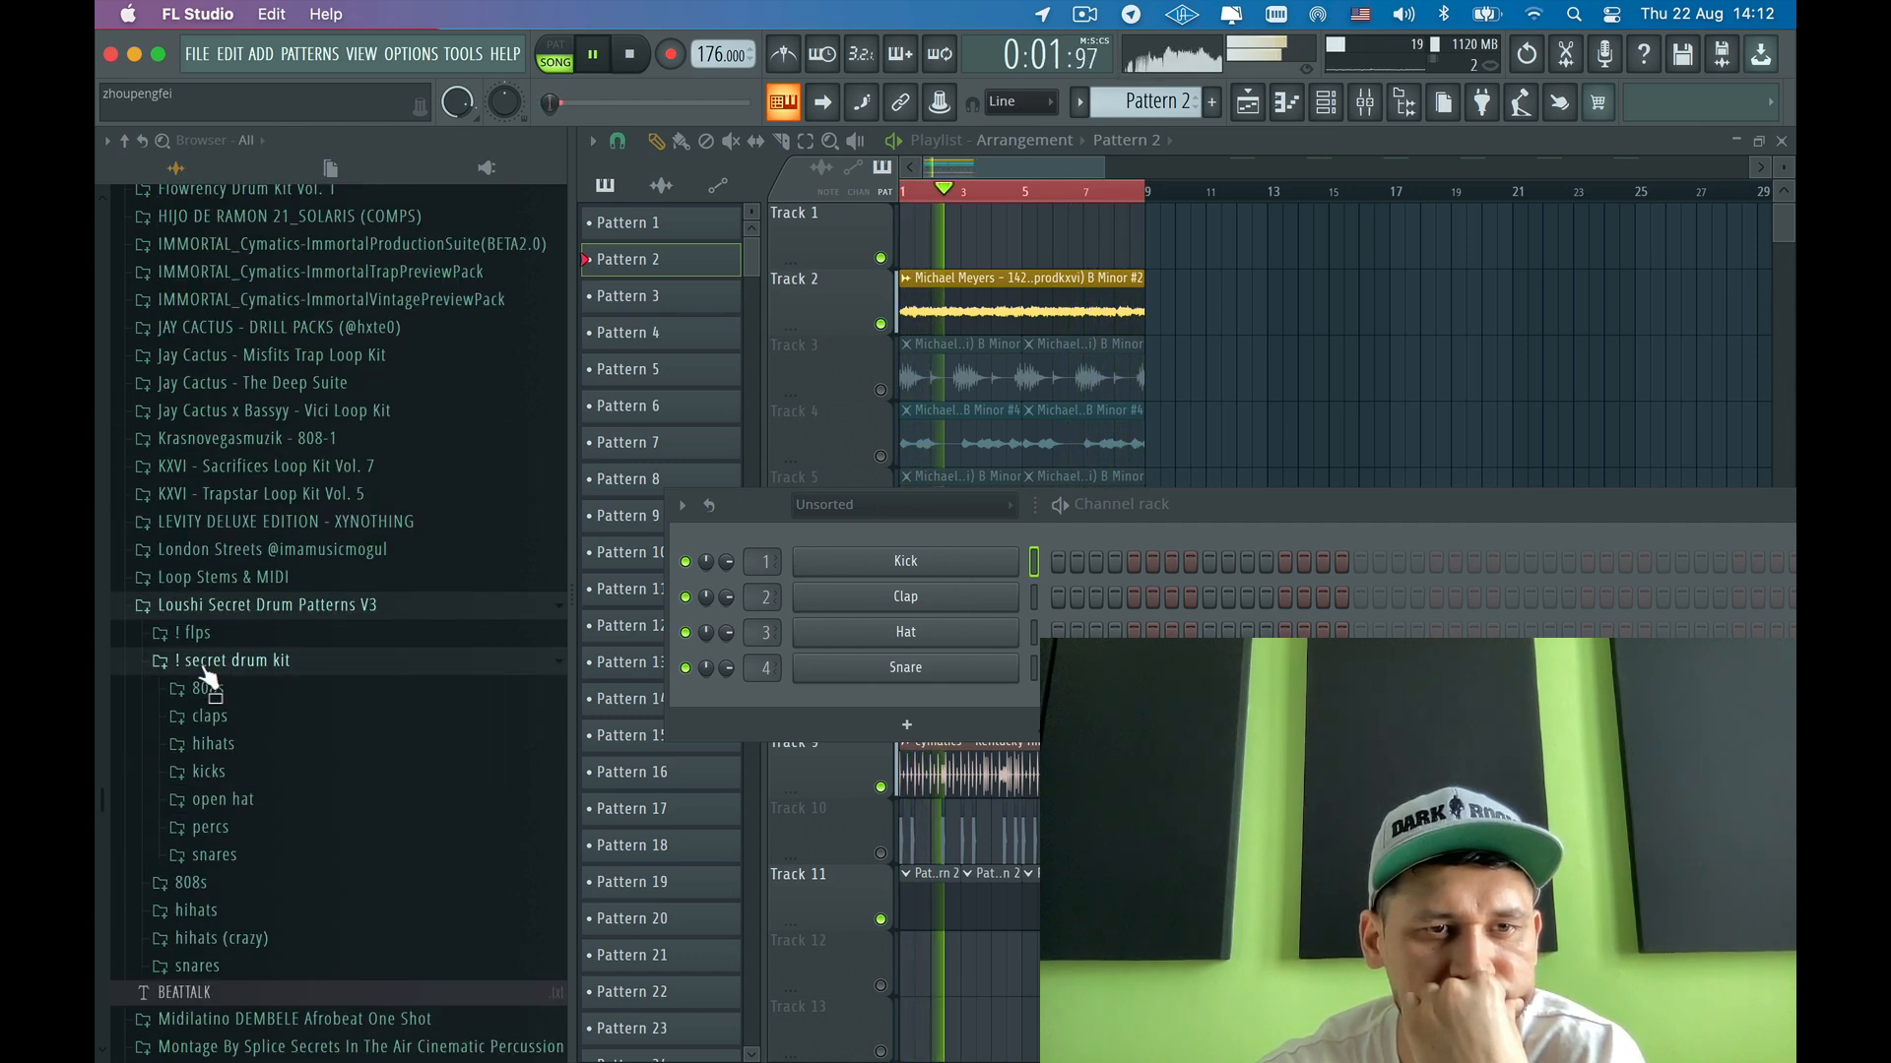
click(207, 690)
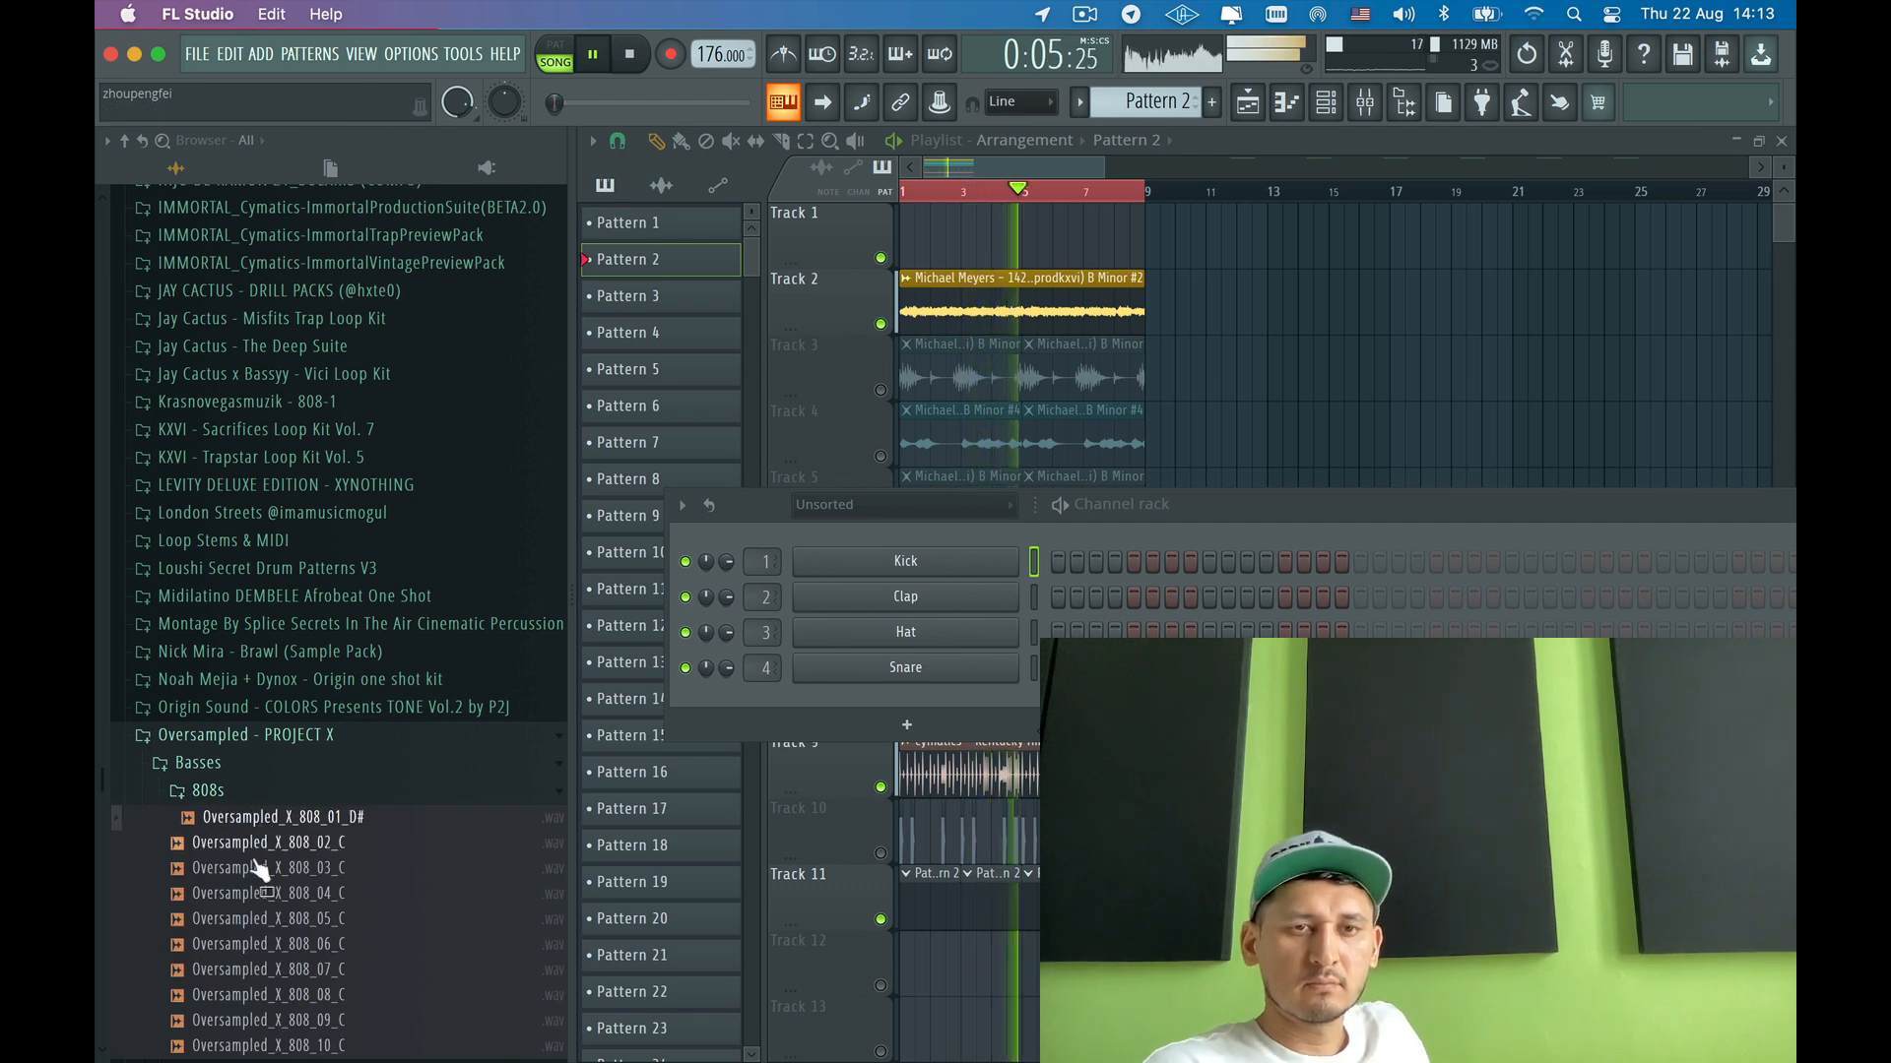
click(258, 870)
scroll(261, 876, down, 3)
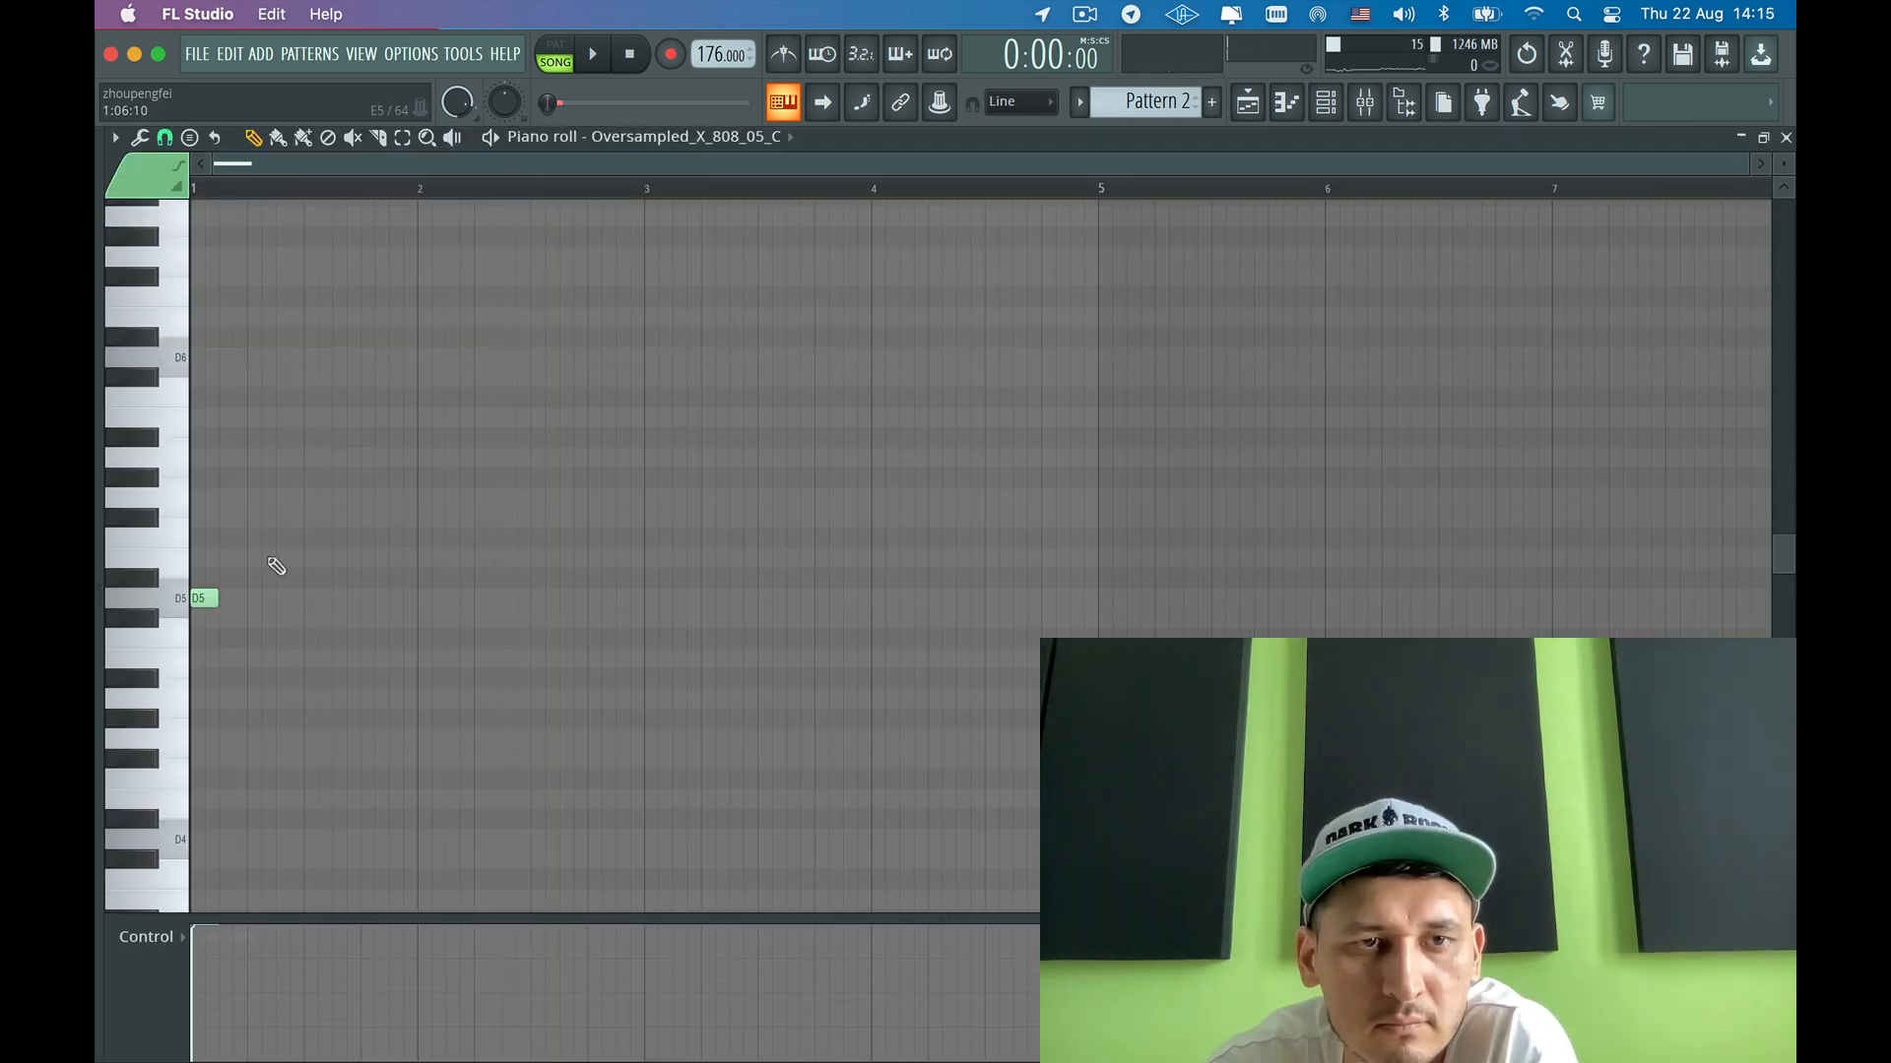
- Add D5 notes for Oversampled_X_808_05_C at steps 7 and 13 of bar 1 and step 7 of bar 2, checking them by playback
key(space)
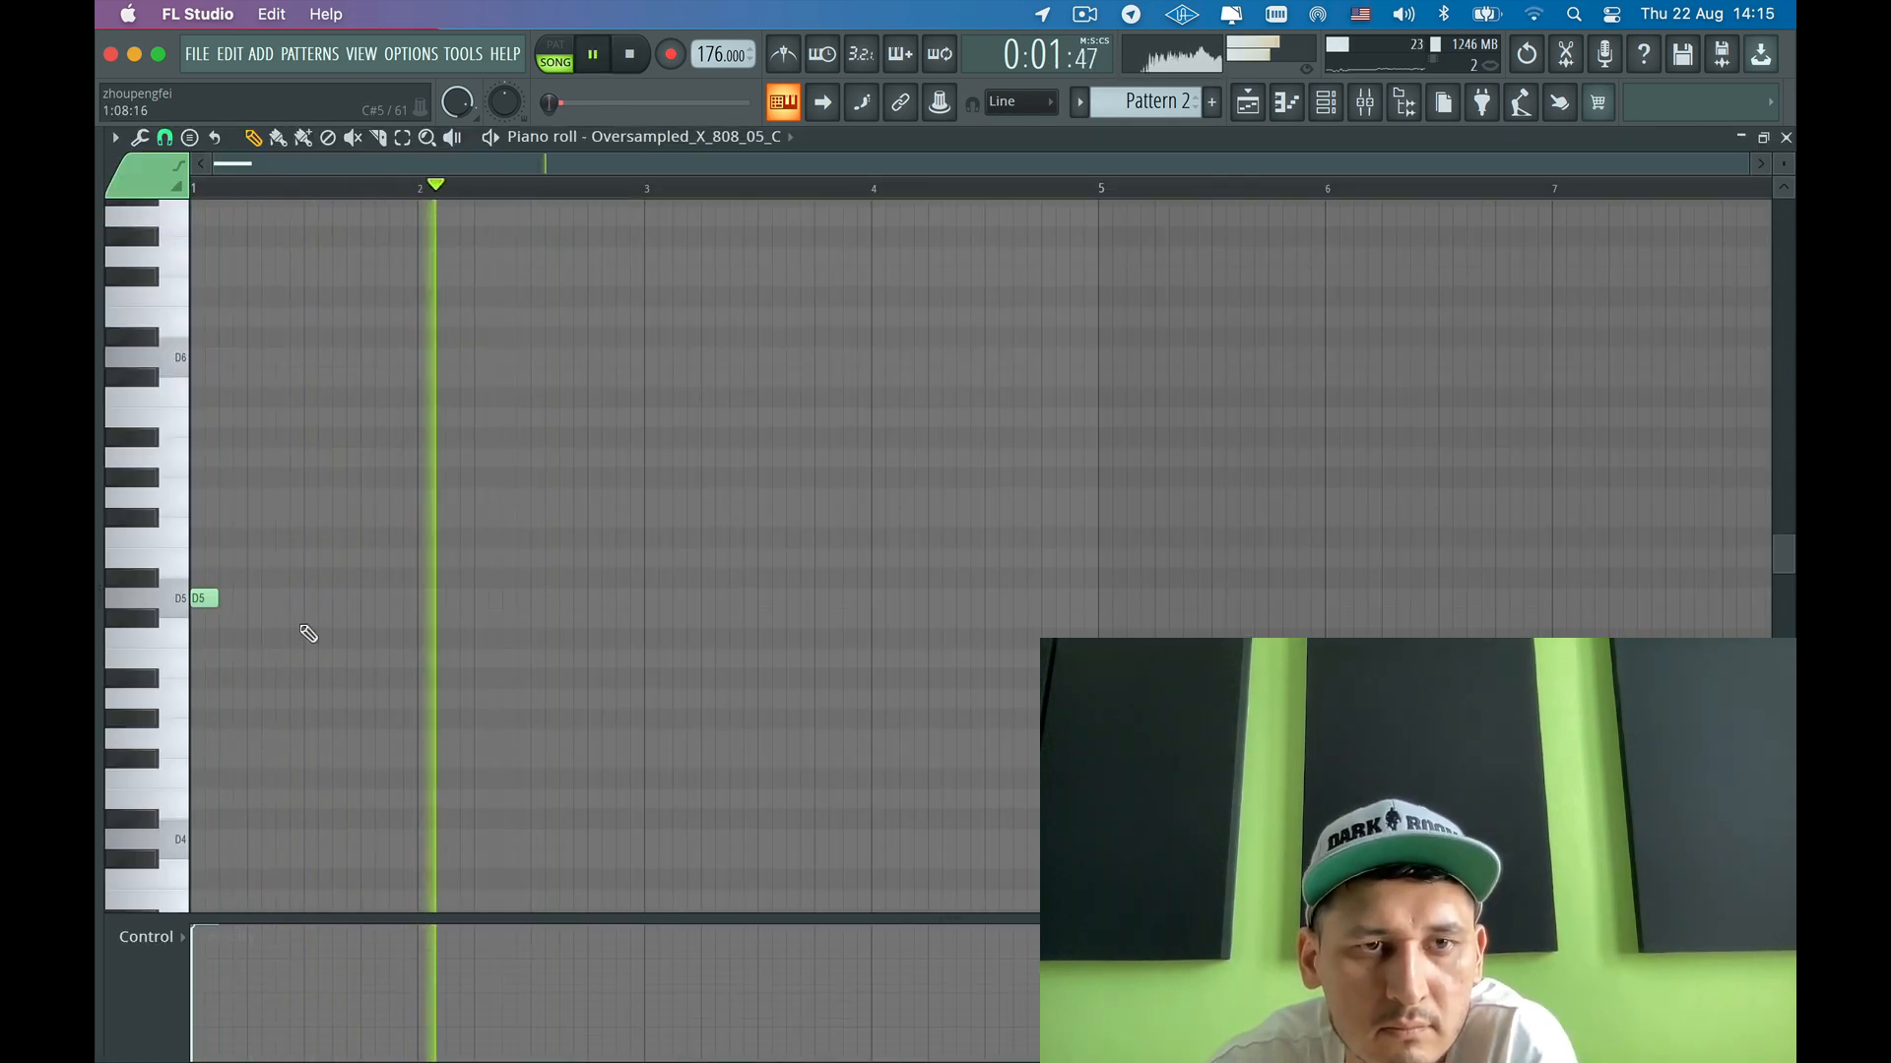
key(space)
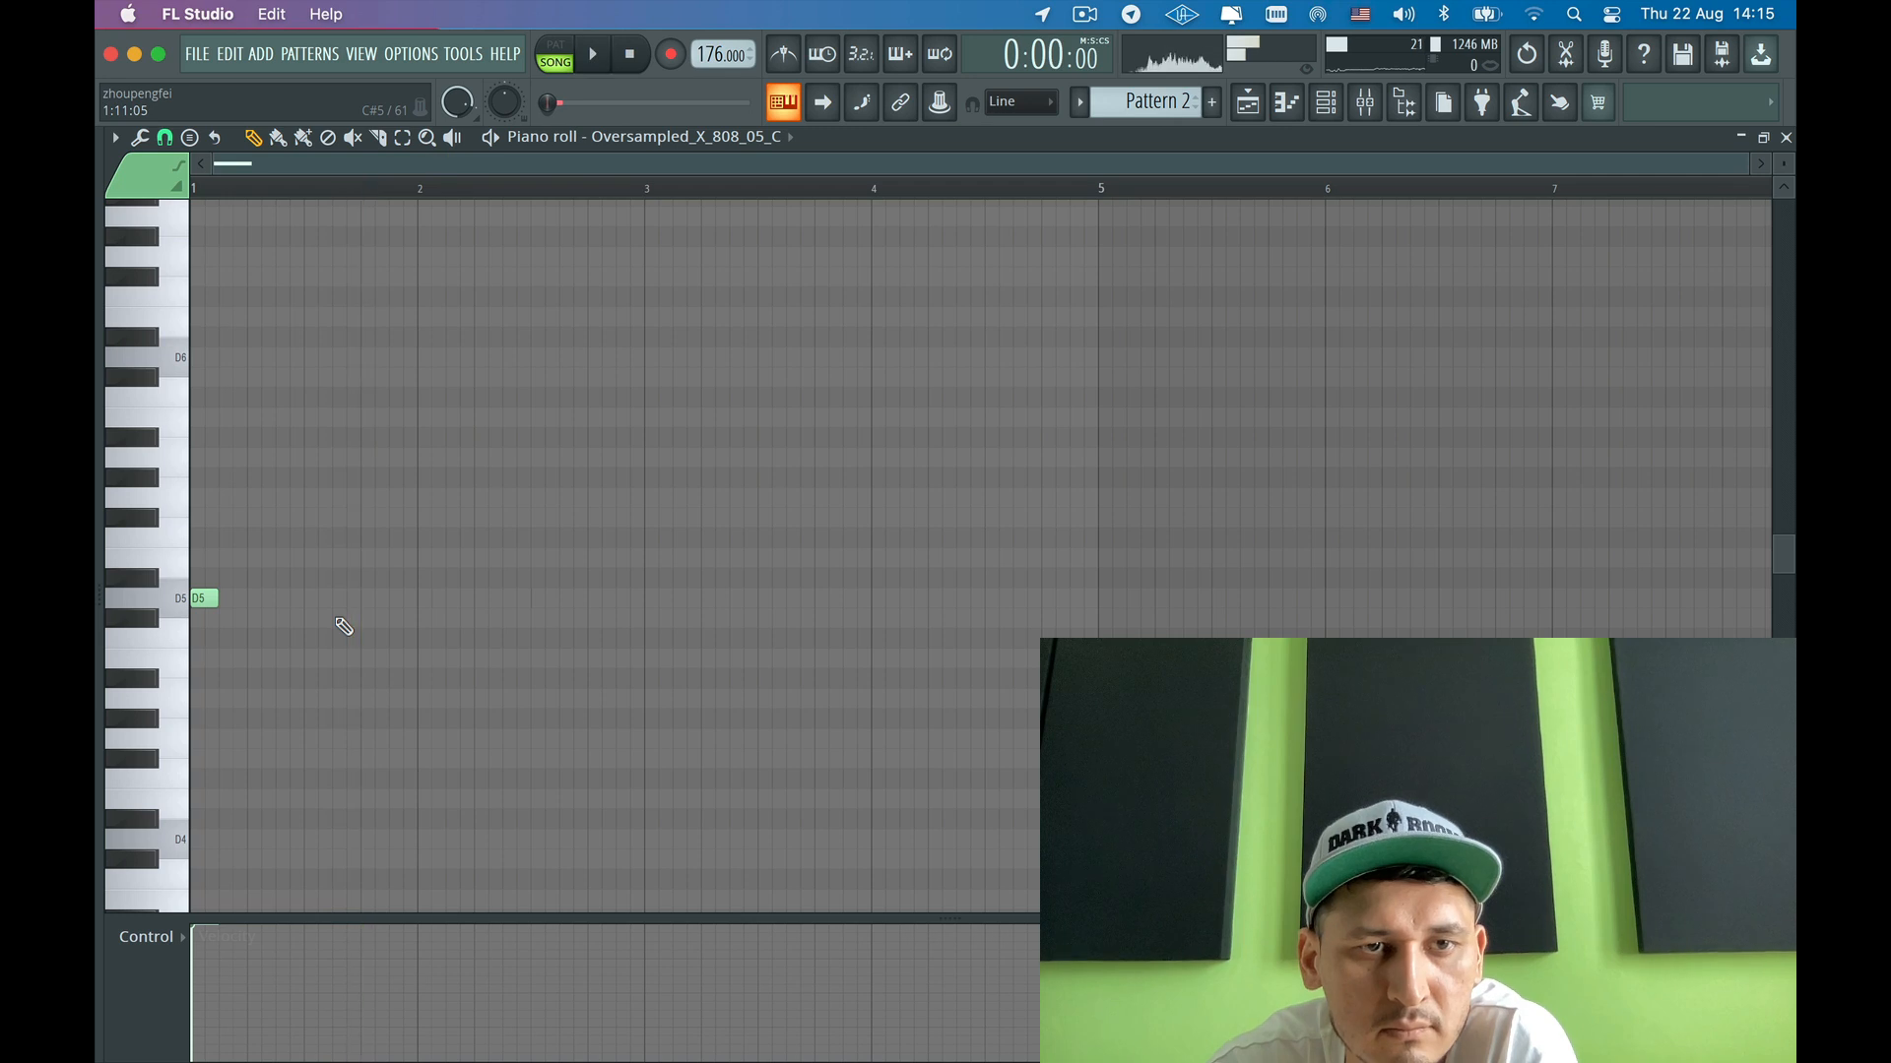
click(287, 598)
key(space)
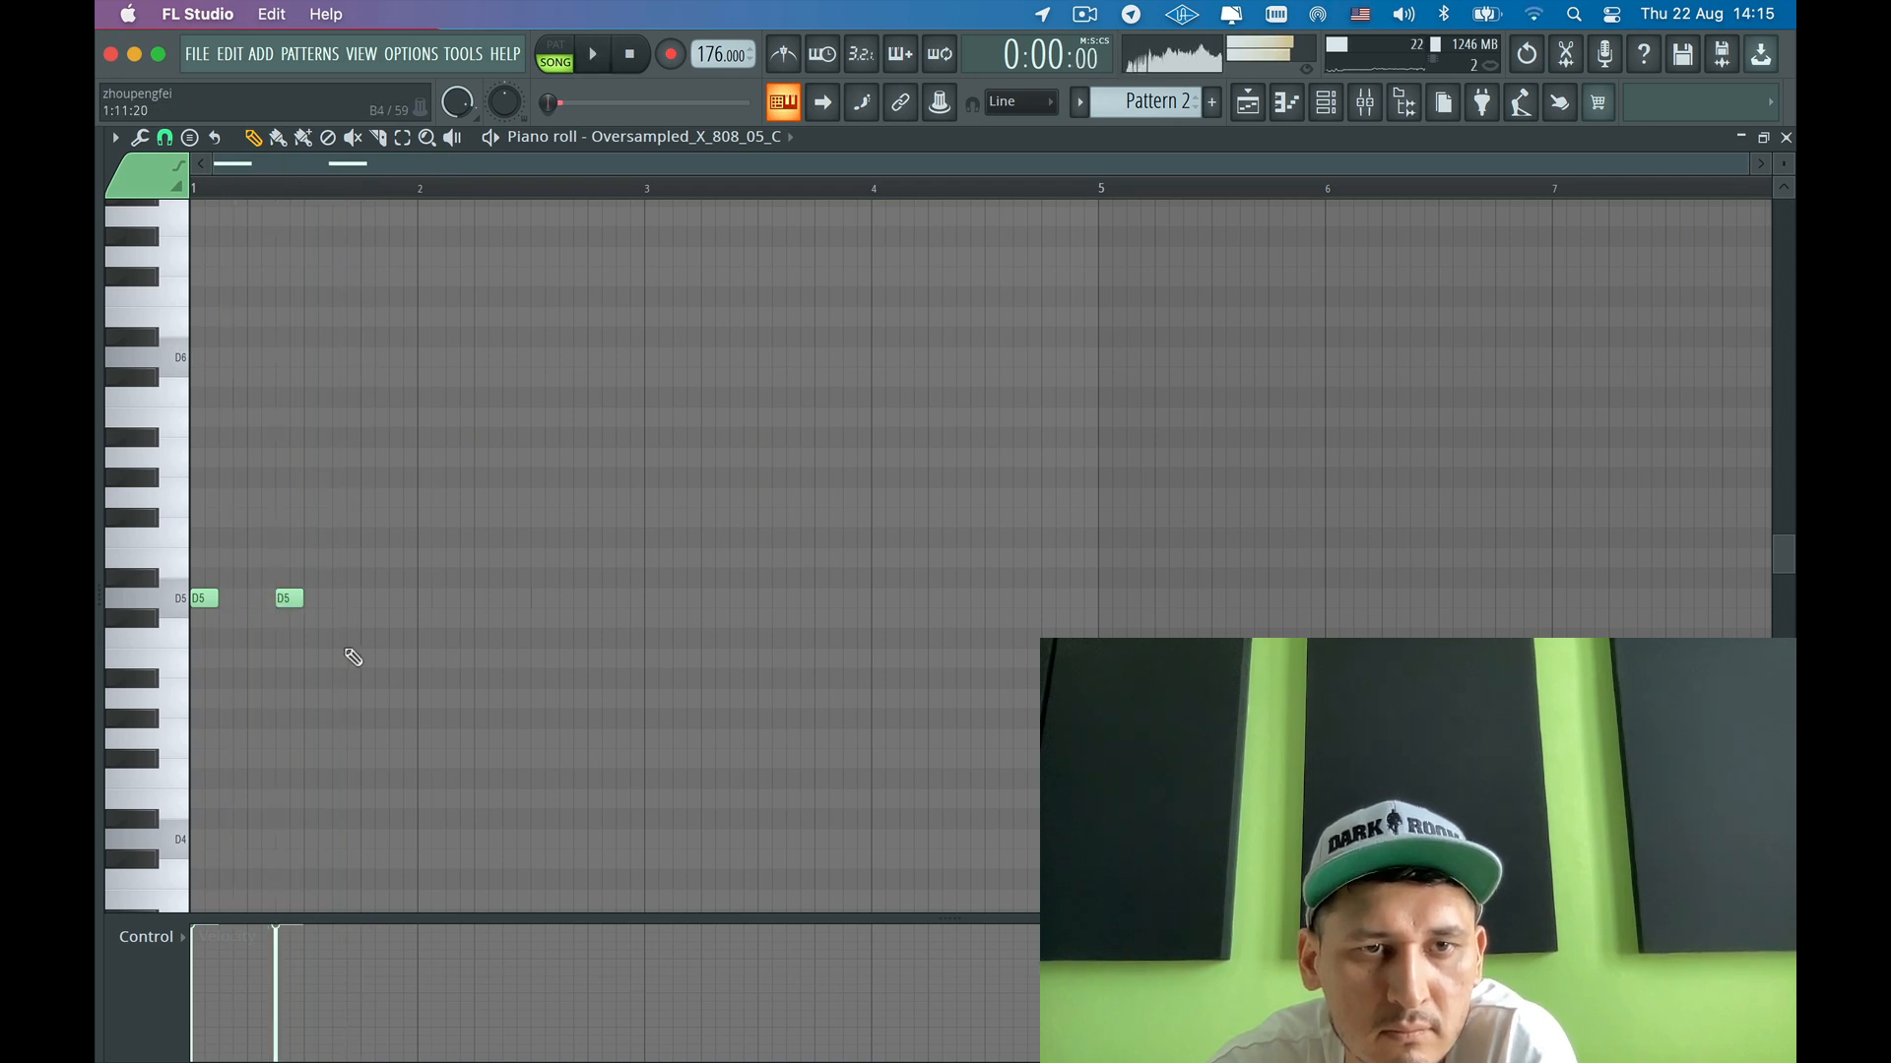
click(402, 597)
key(space)
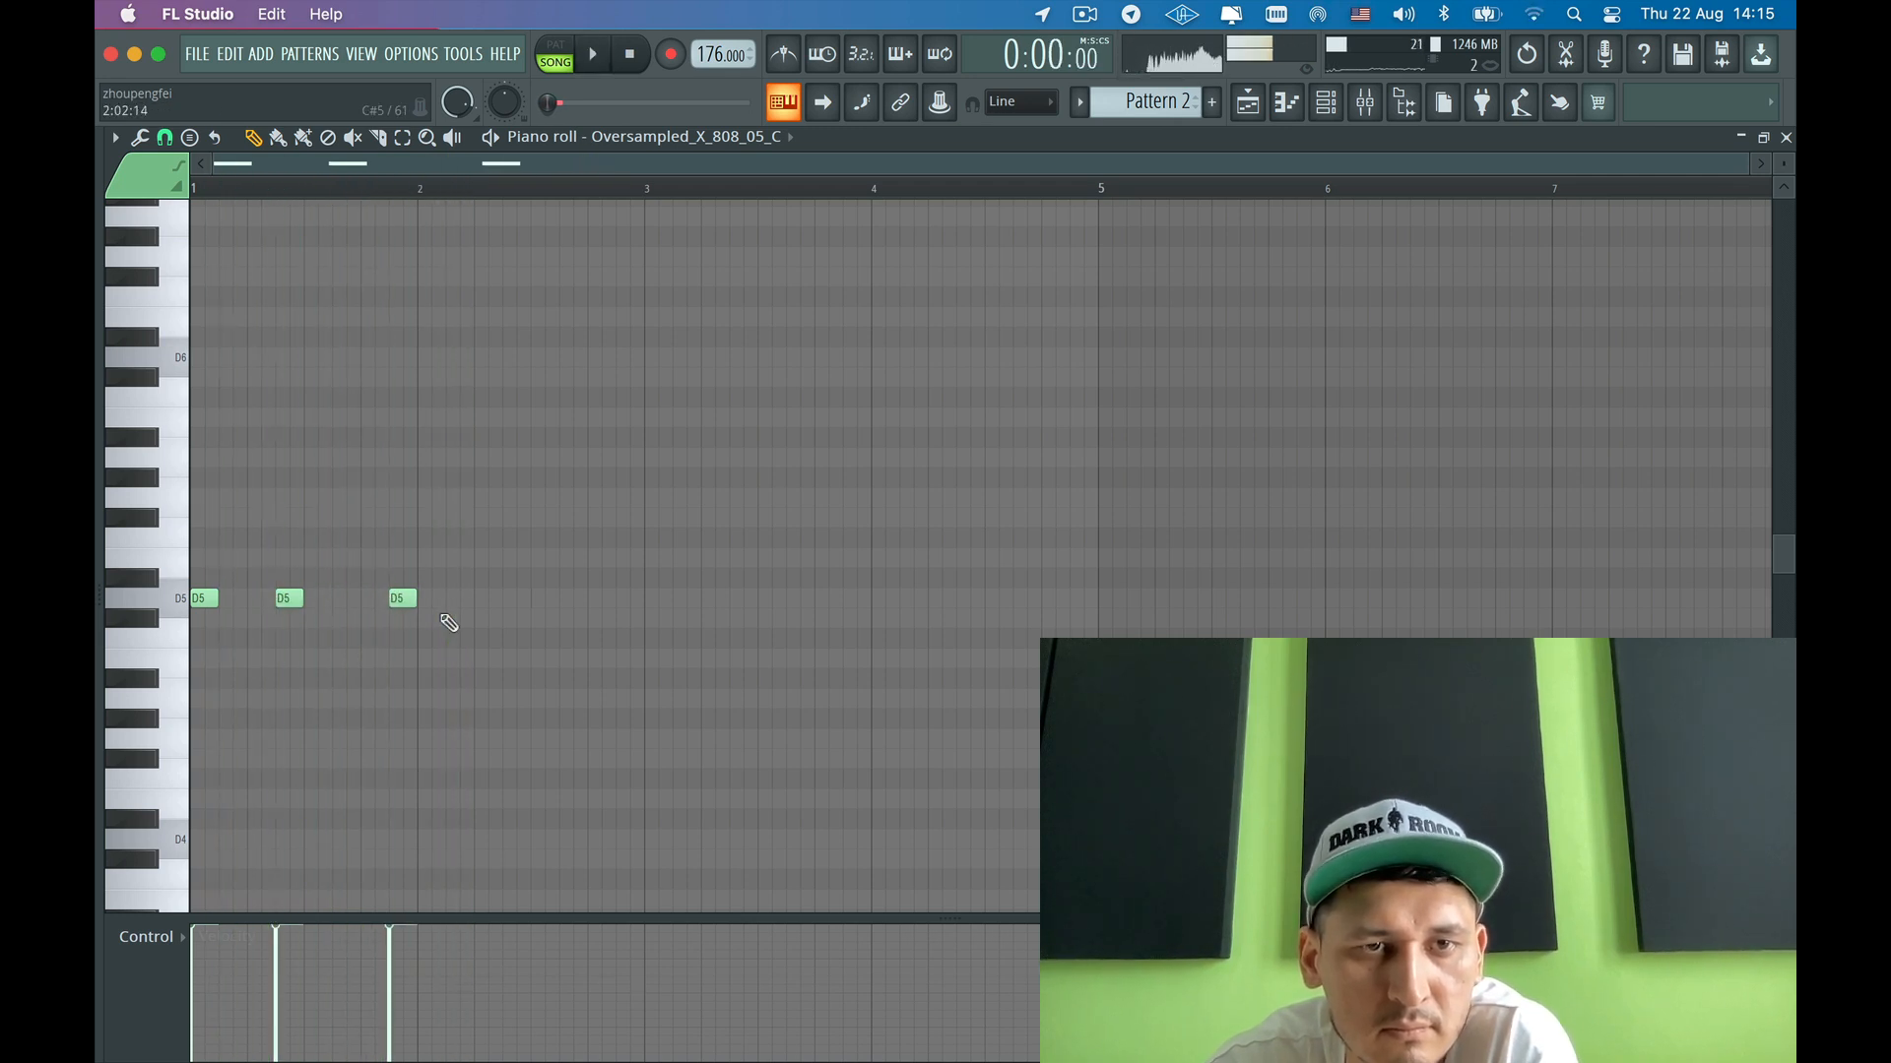
key(space)
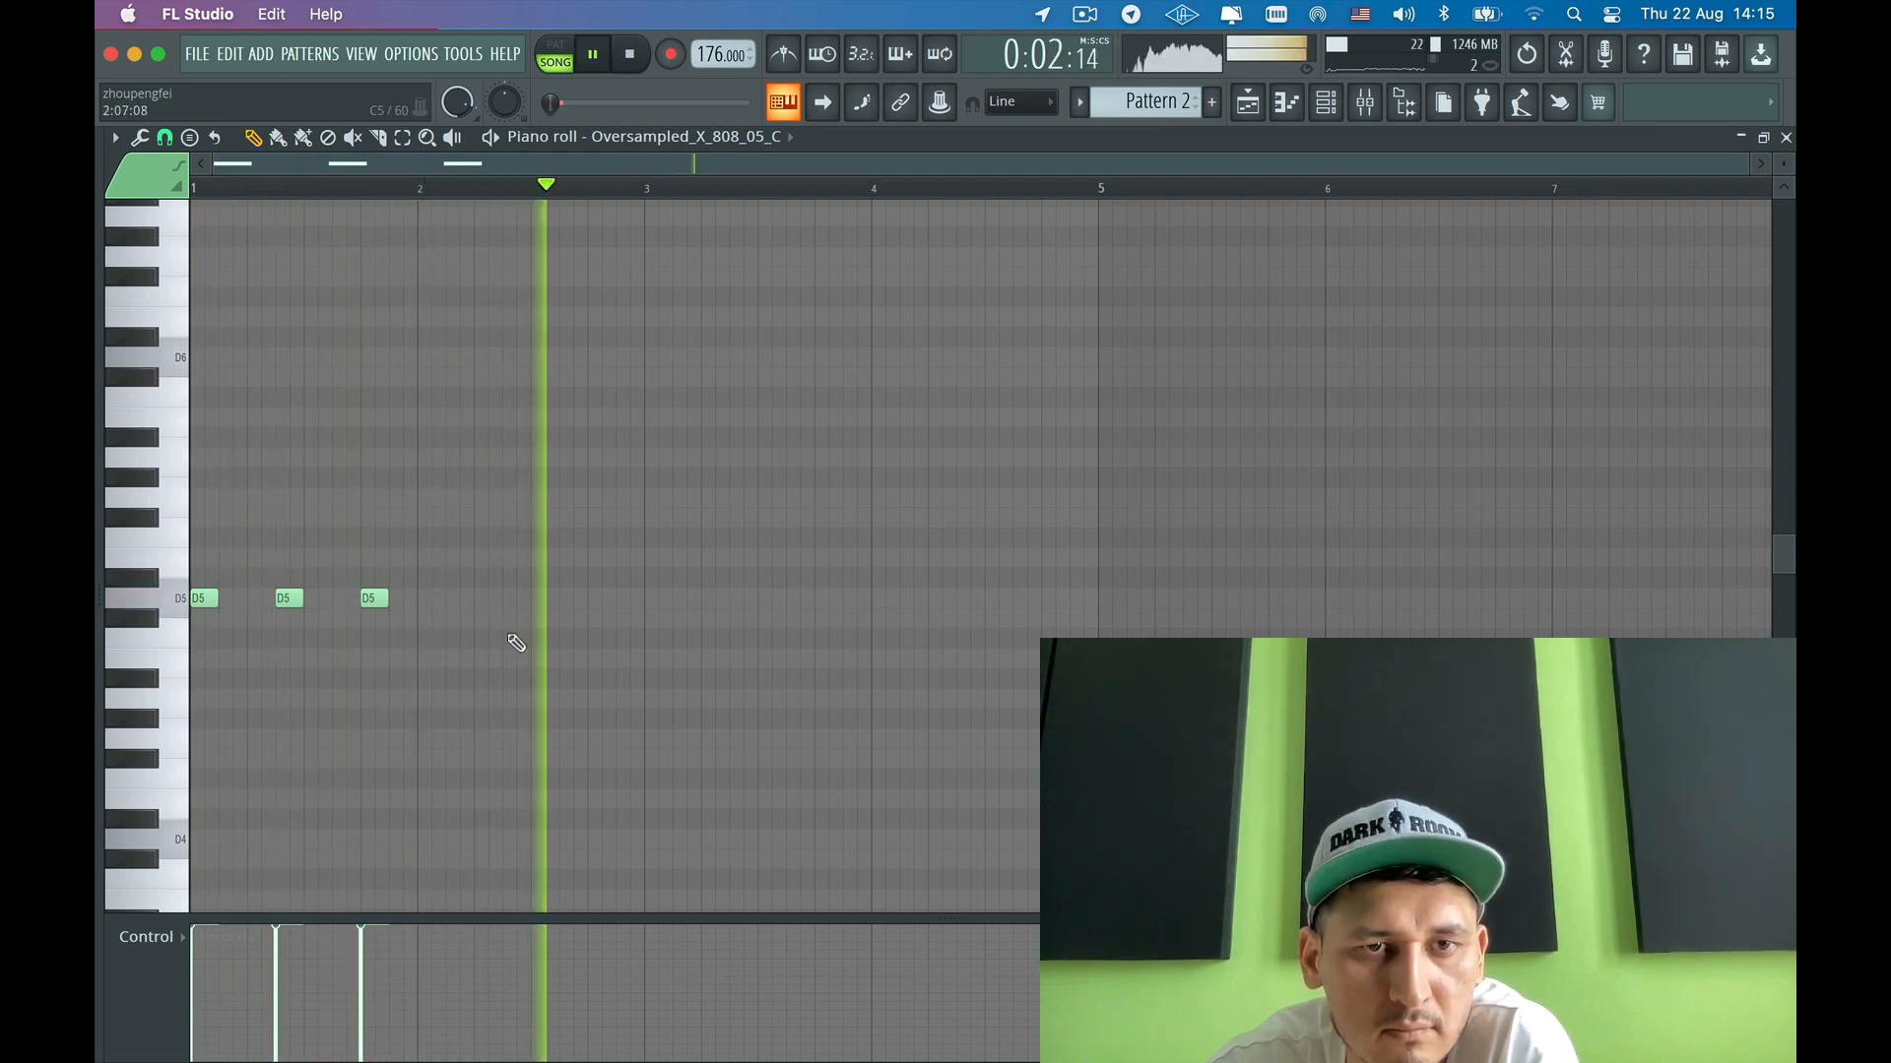
click(510, 601)
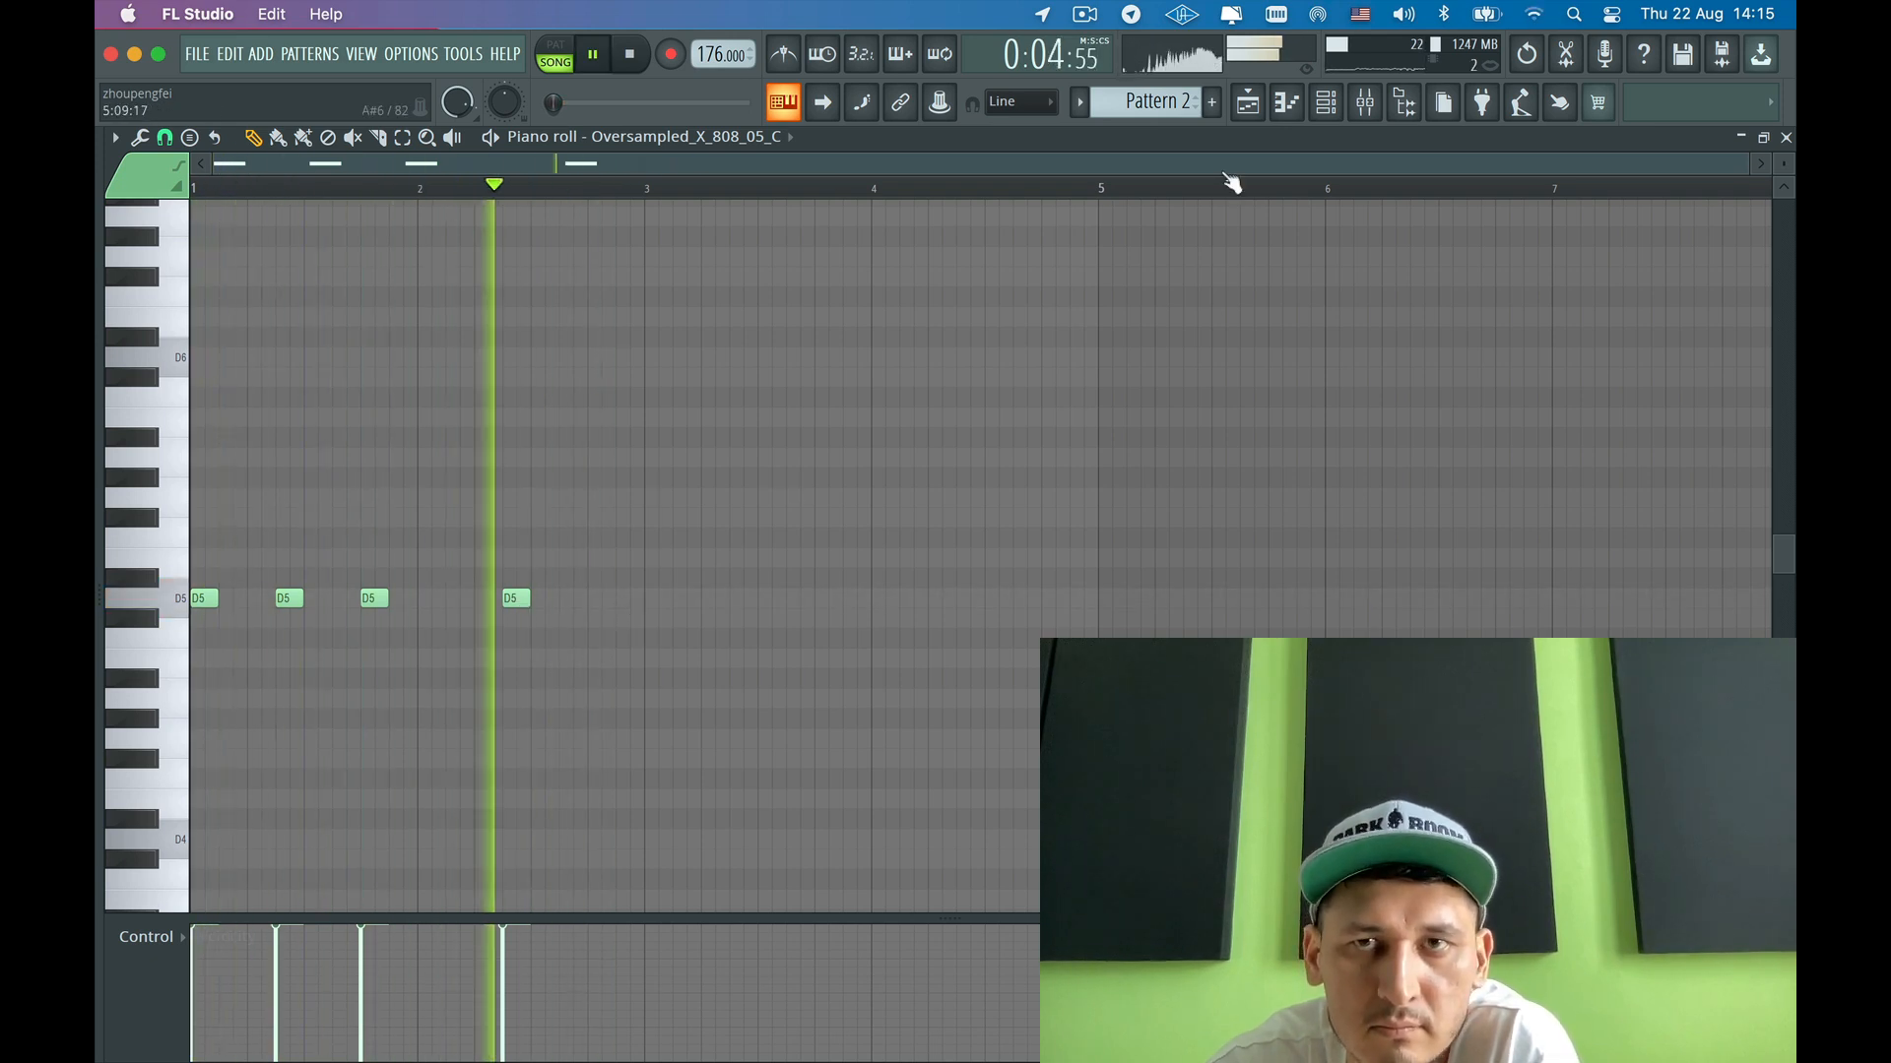
- Check the pattern in the playlist, then add another D5 note to the 808 at step 13 of bar 2
click(1246, 101)
key(space)
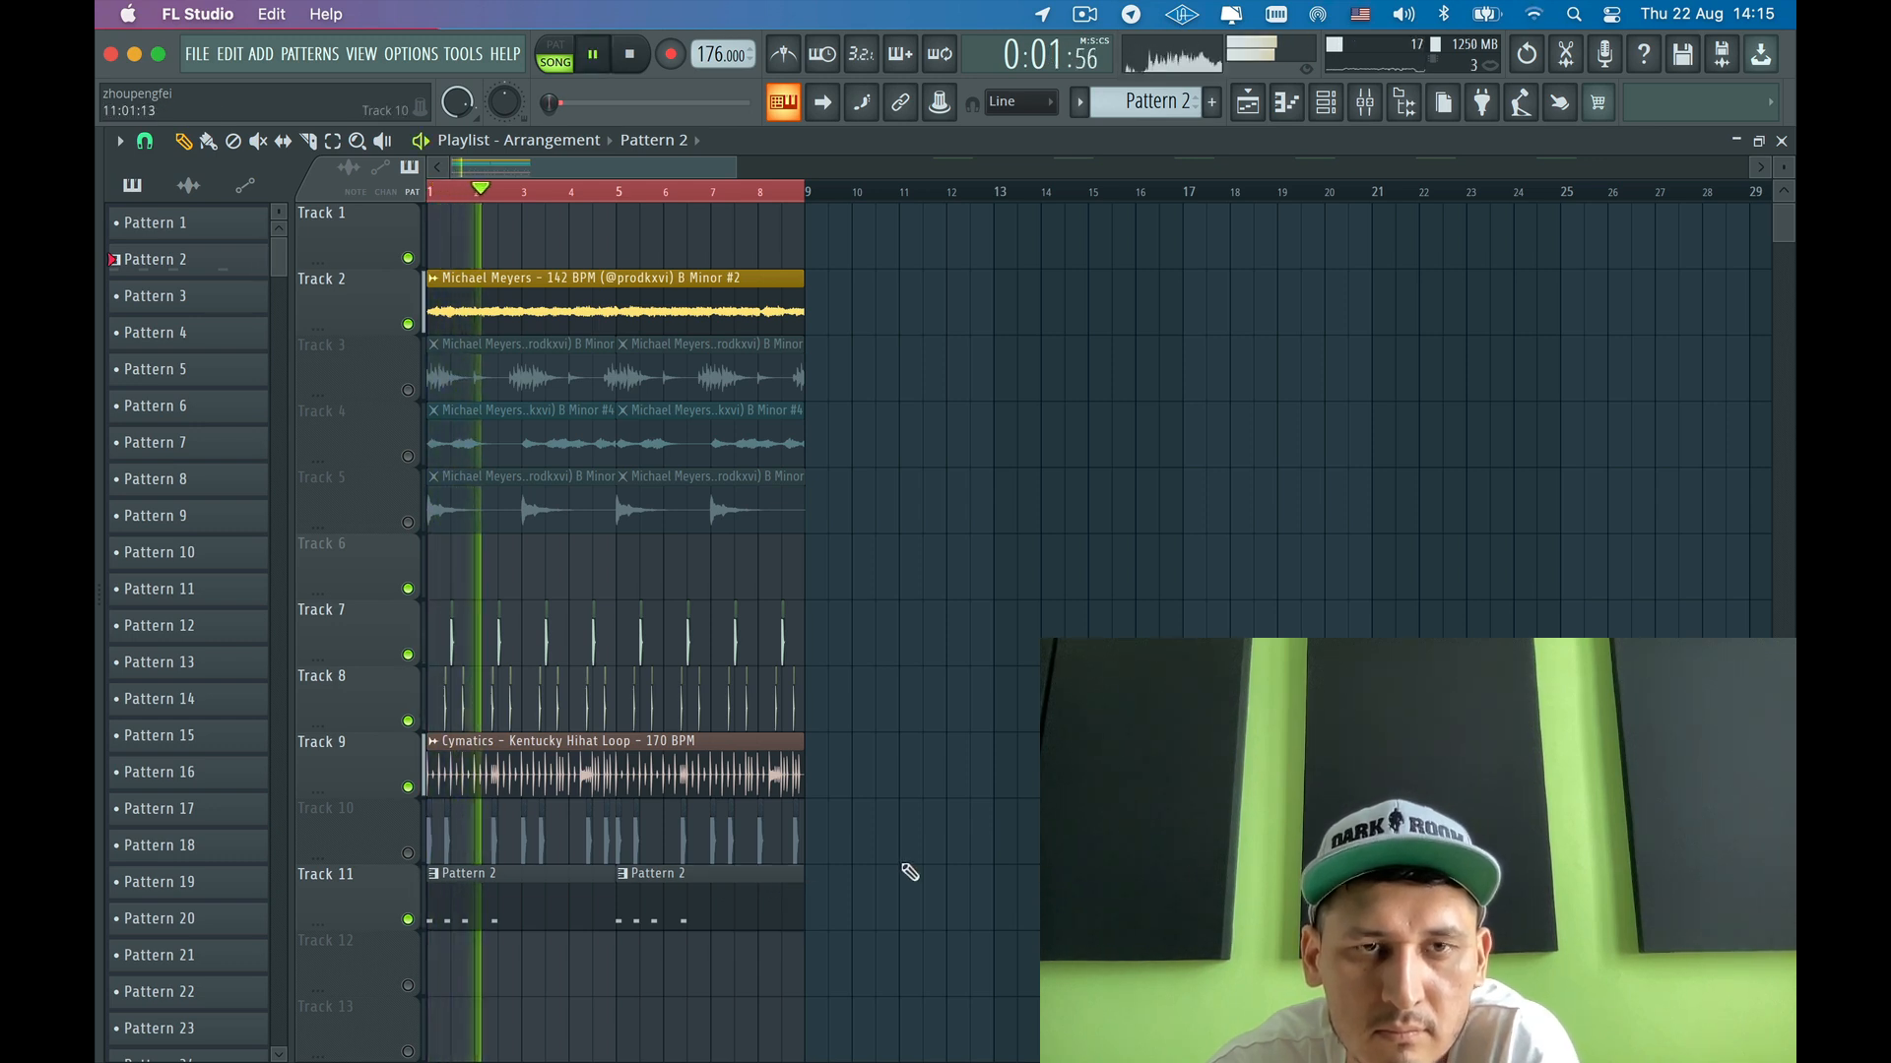
click(1312, 116)
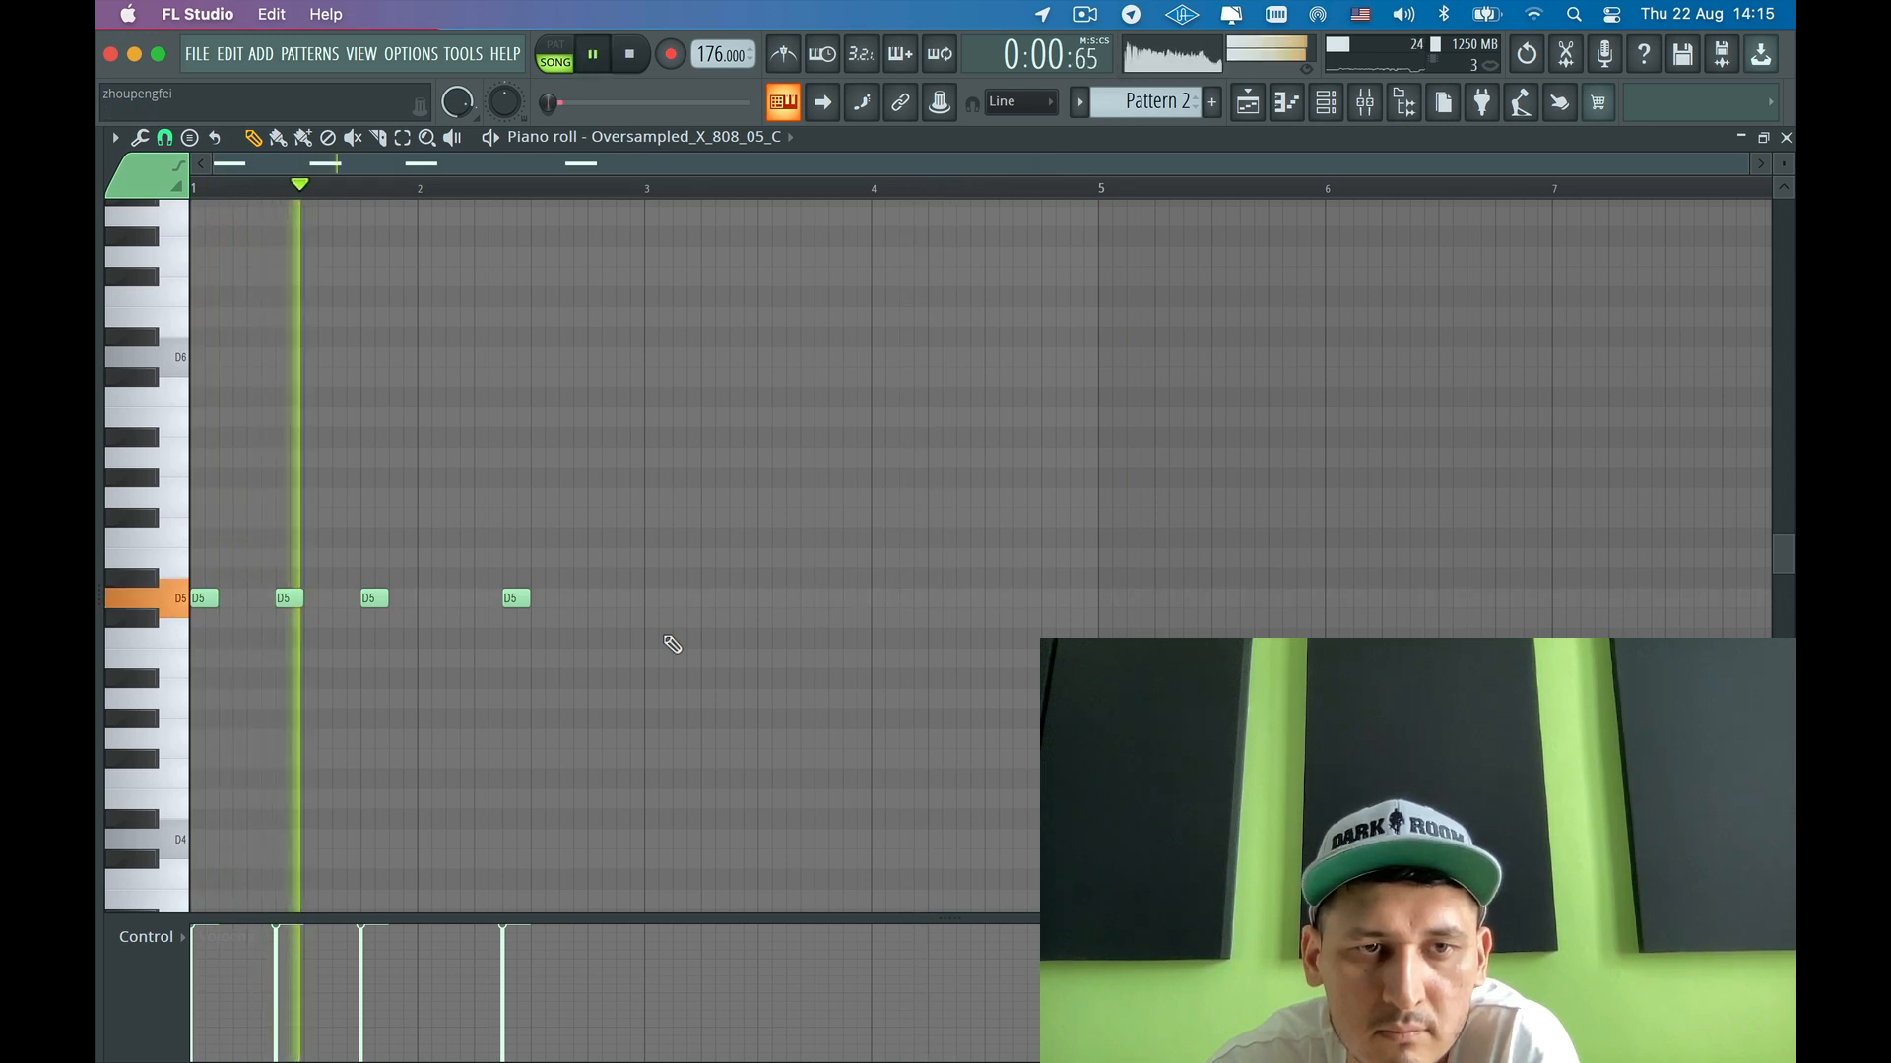
click(627, 599)
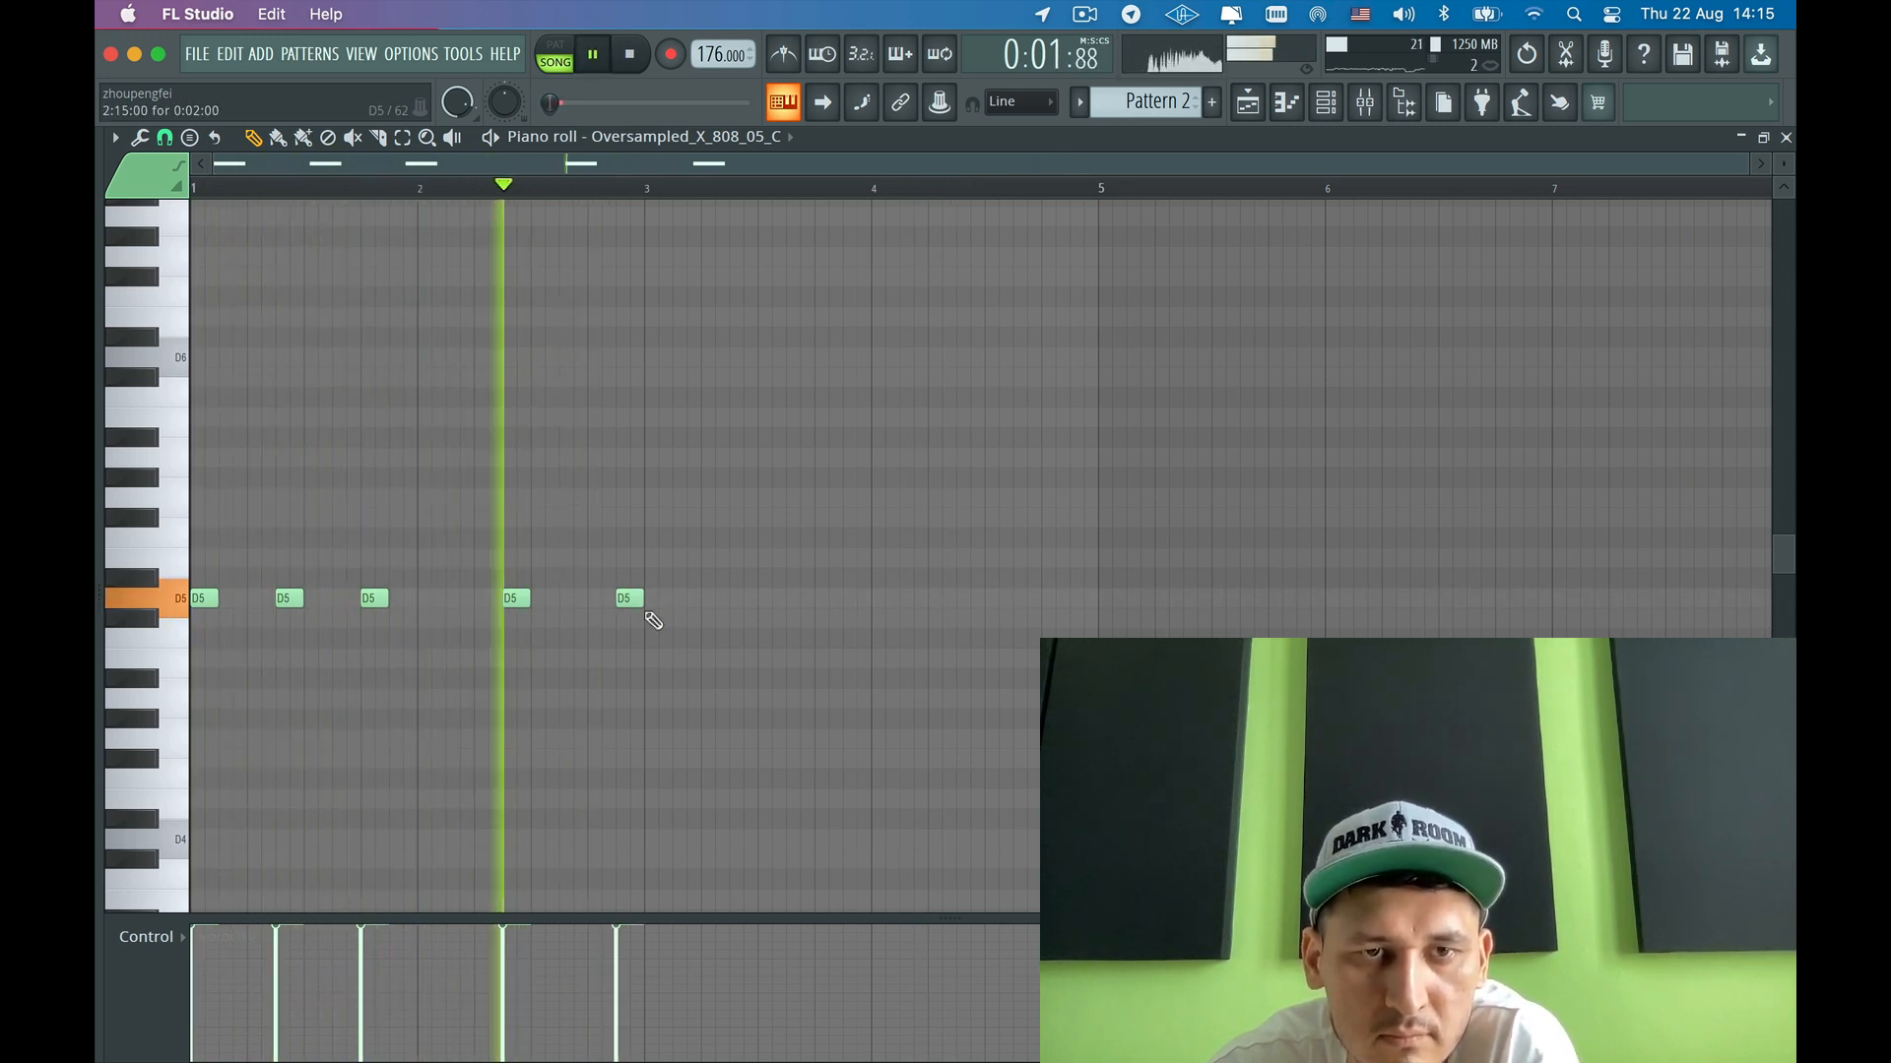
key(space)
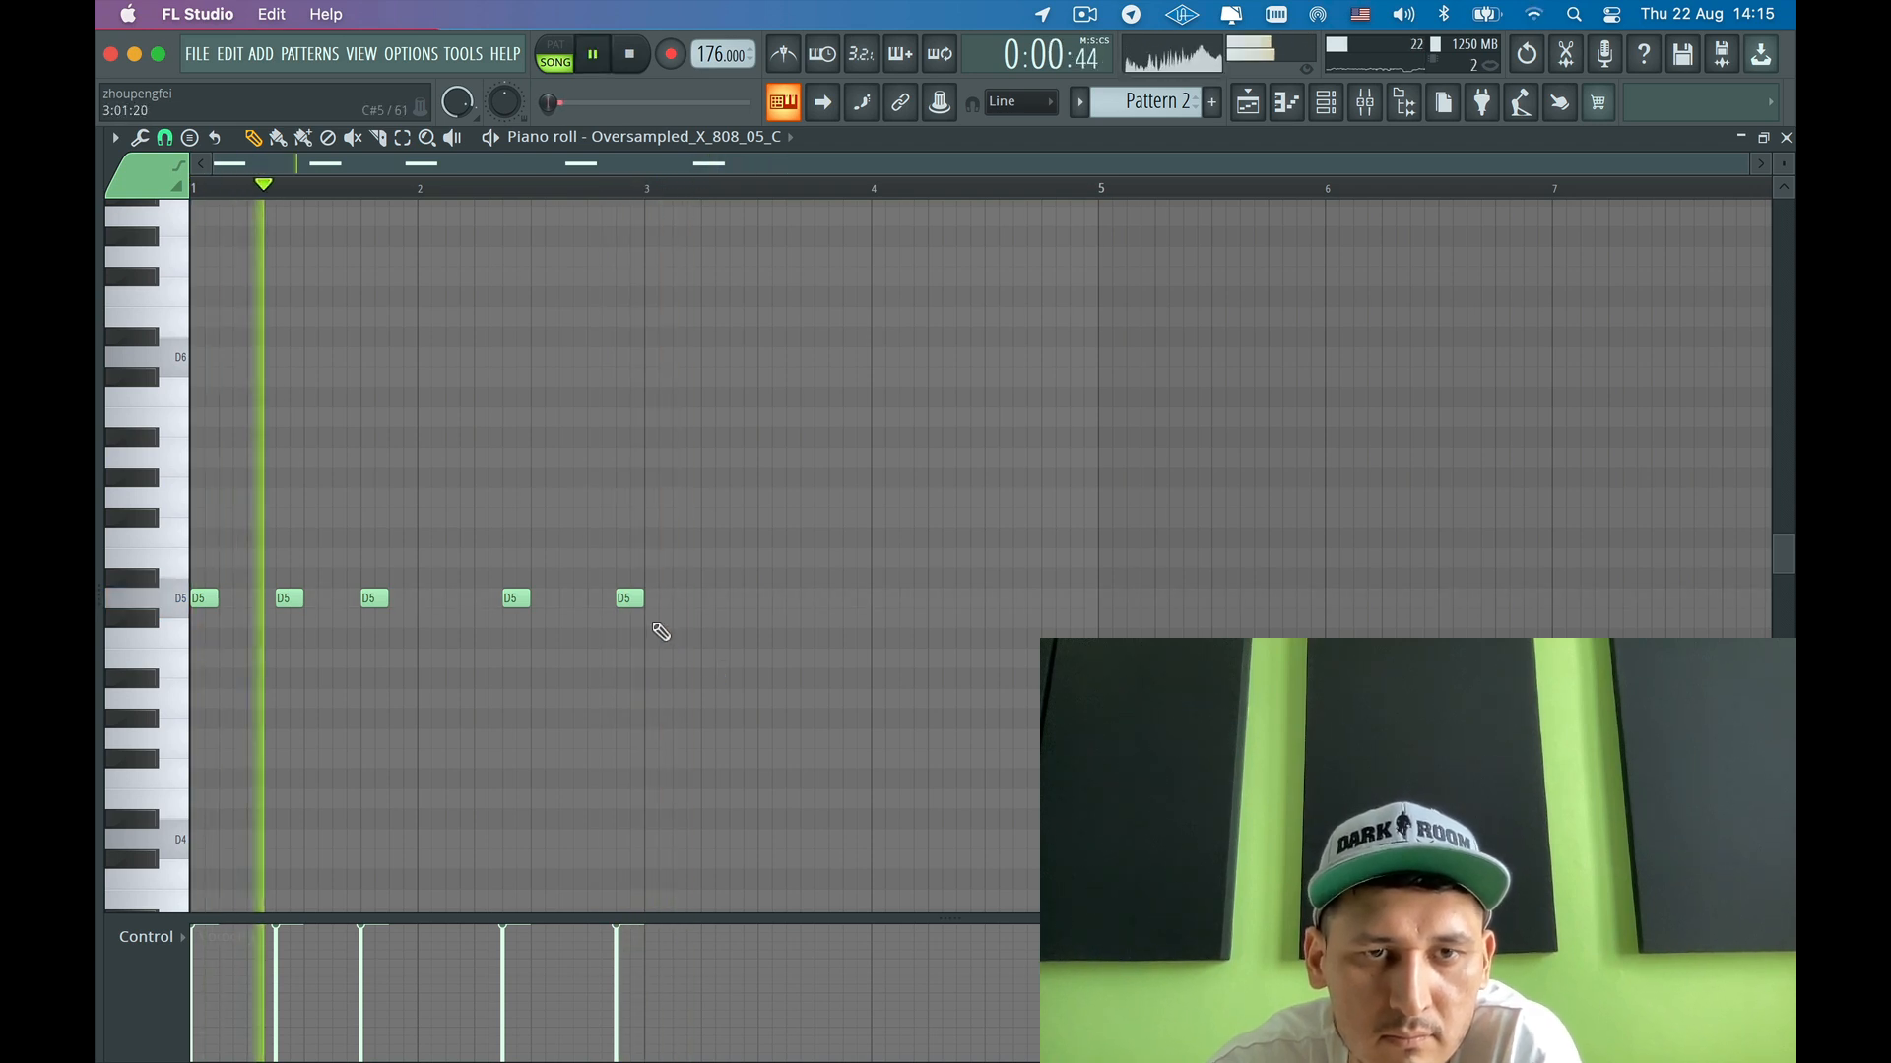
drag(626, 598, 603, 602)
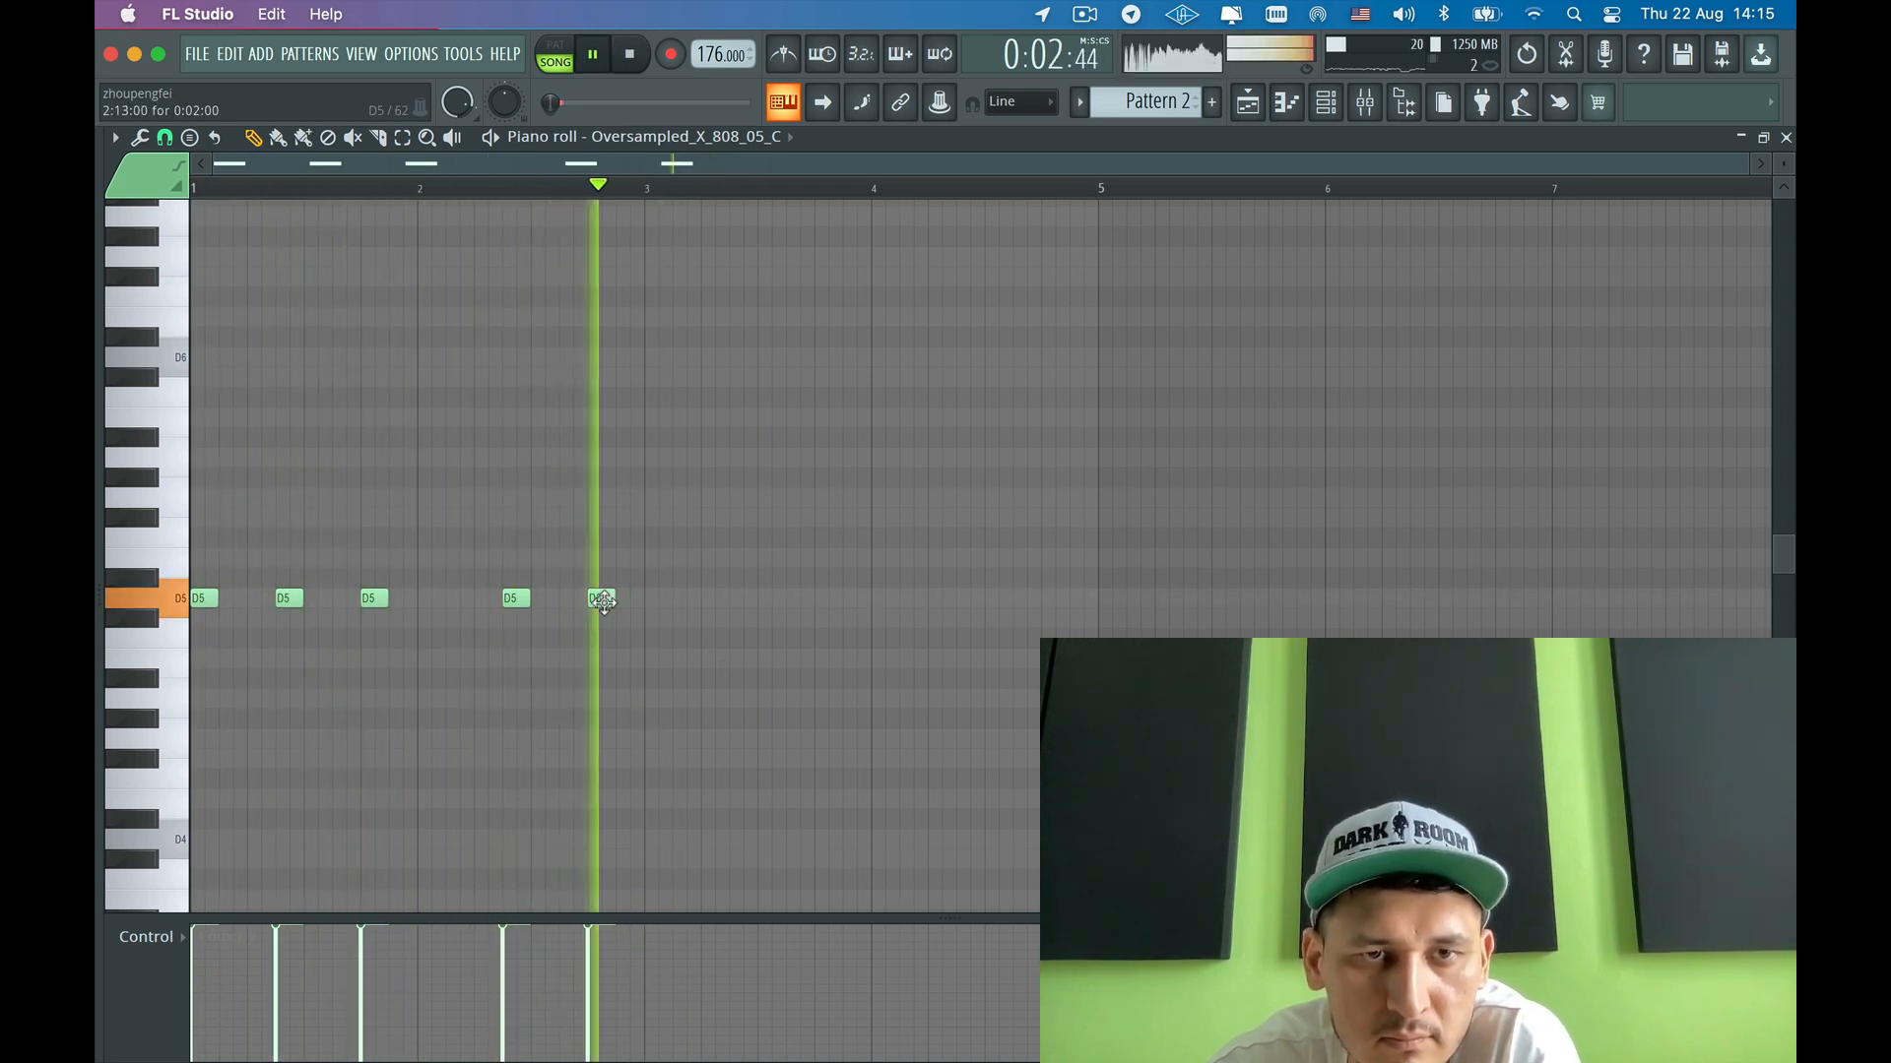
key(space)
key(space)
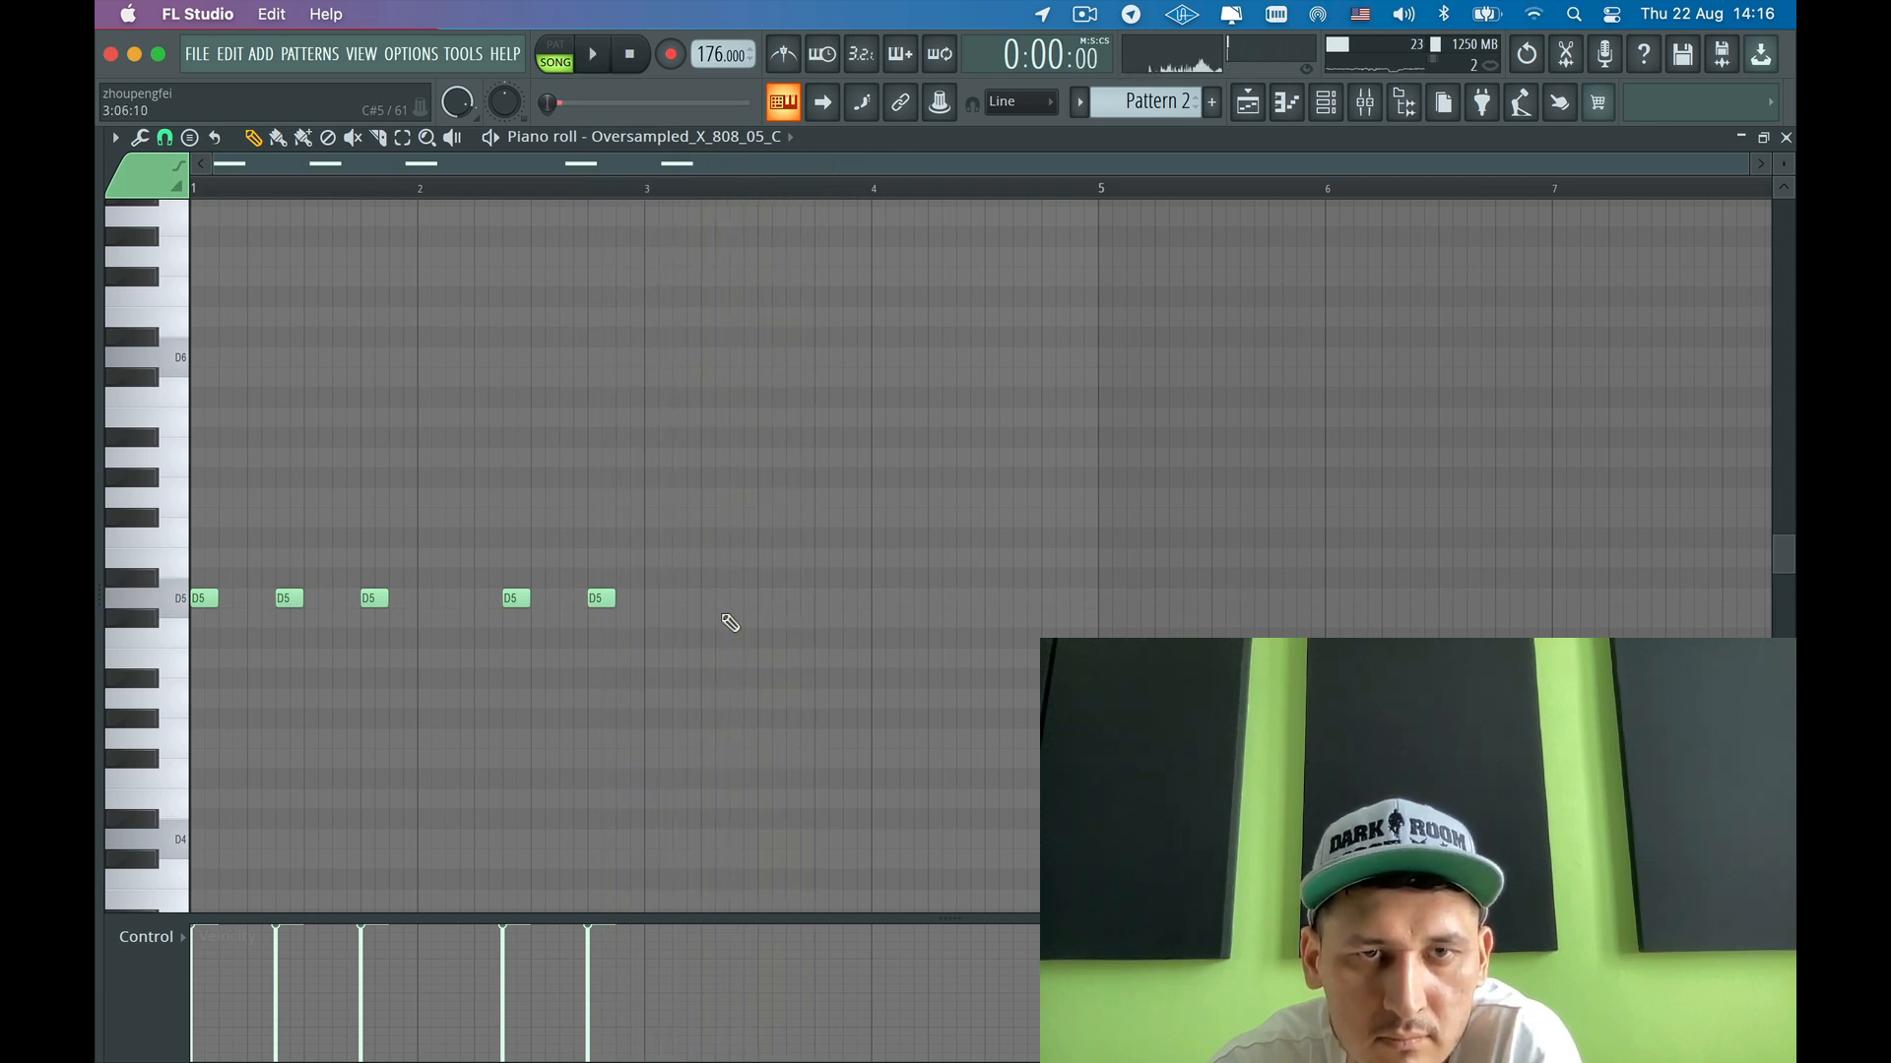
- Add D5 notes to the 808 at steps 7 and 13 of bar 3 while playing the pattern back
key(space)
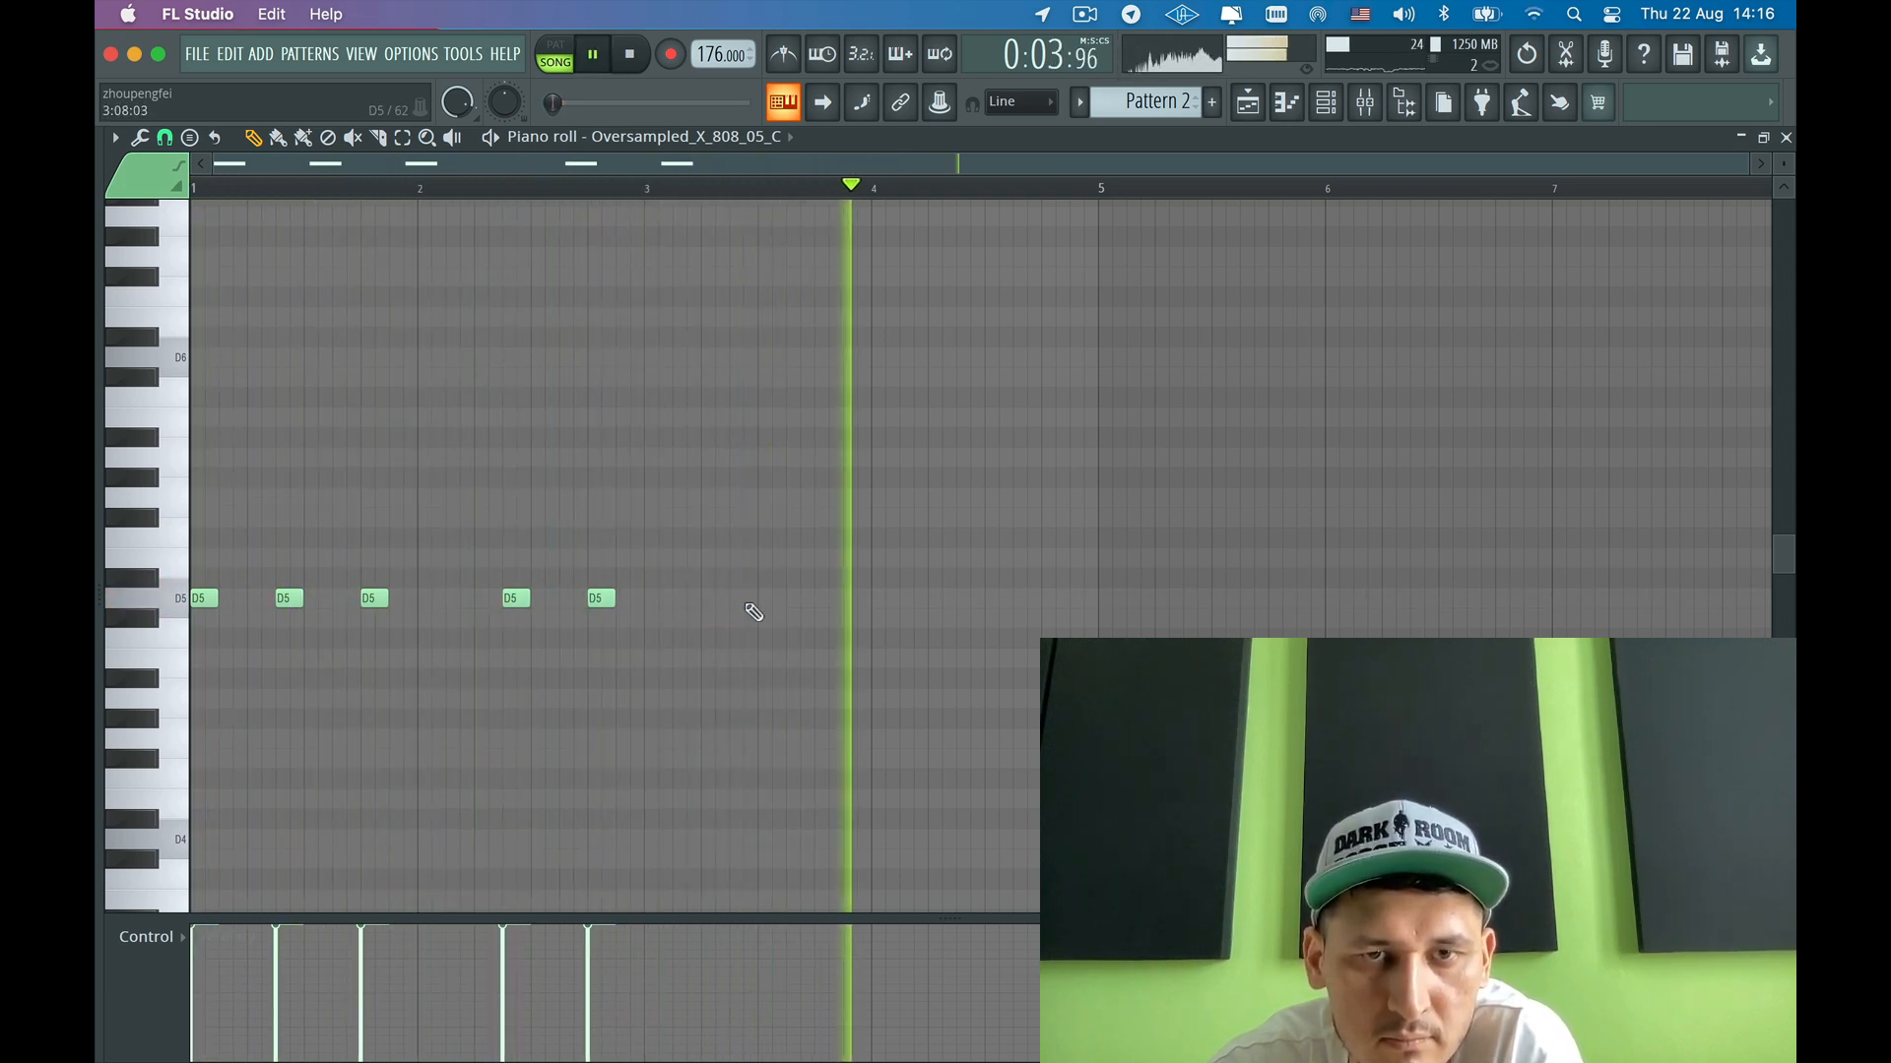
click(731, 599)
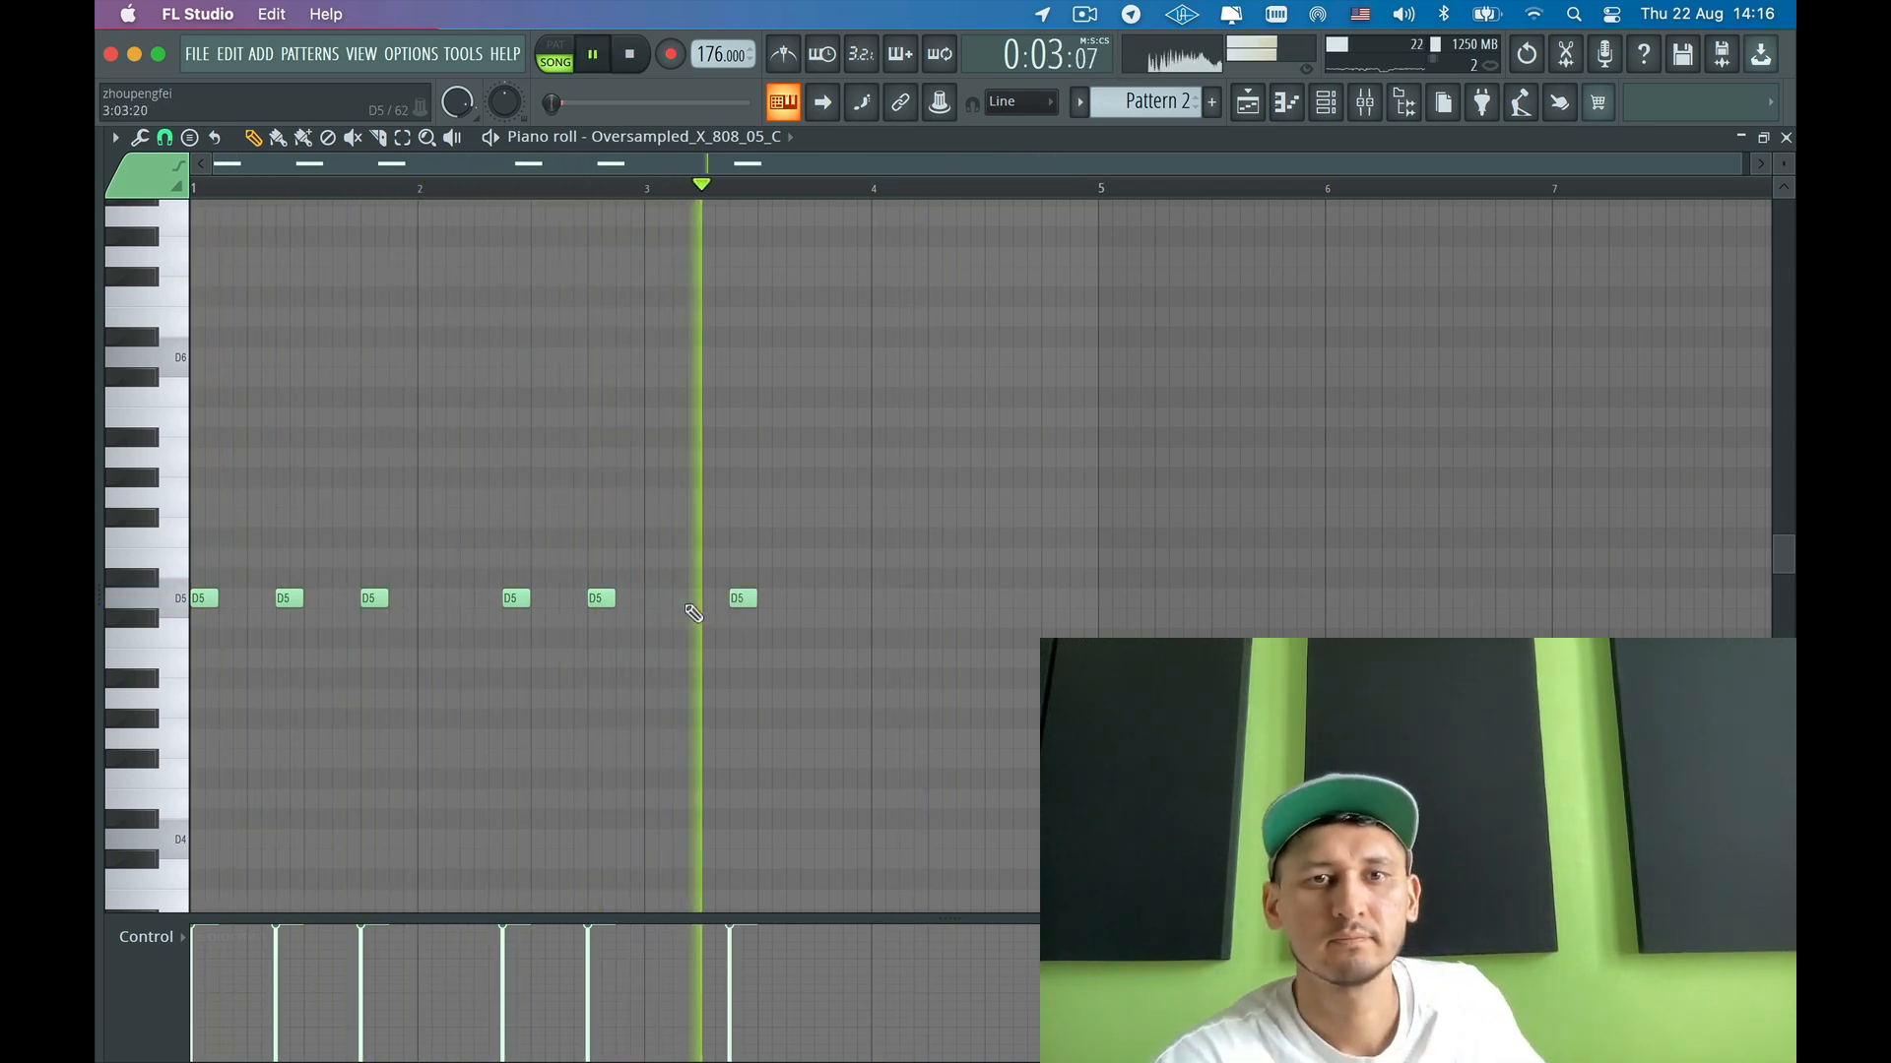
key(space)
key(space)
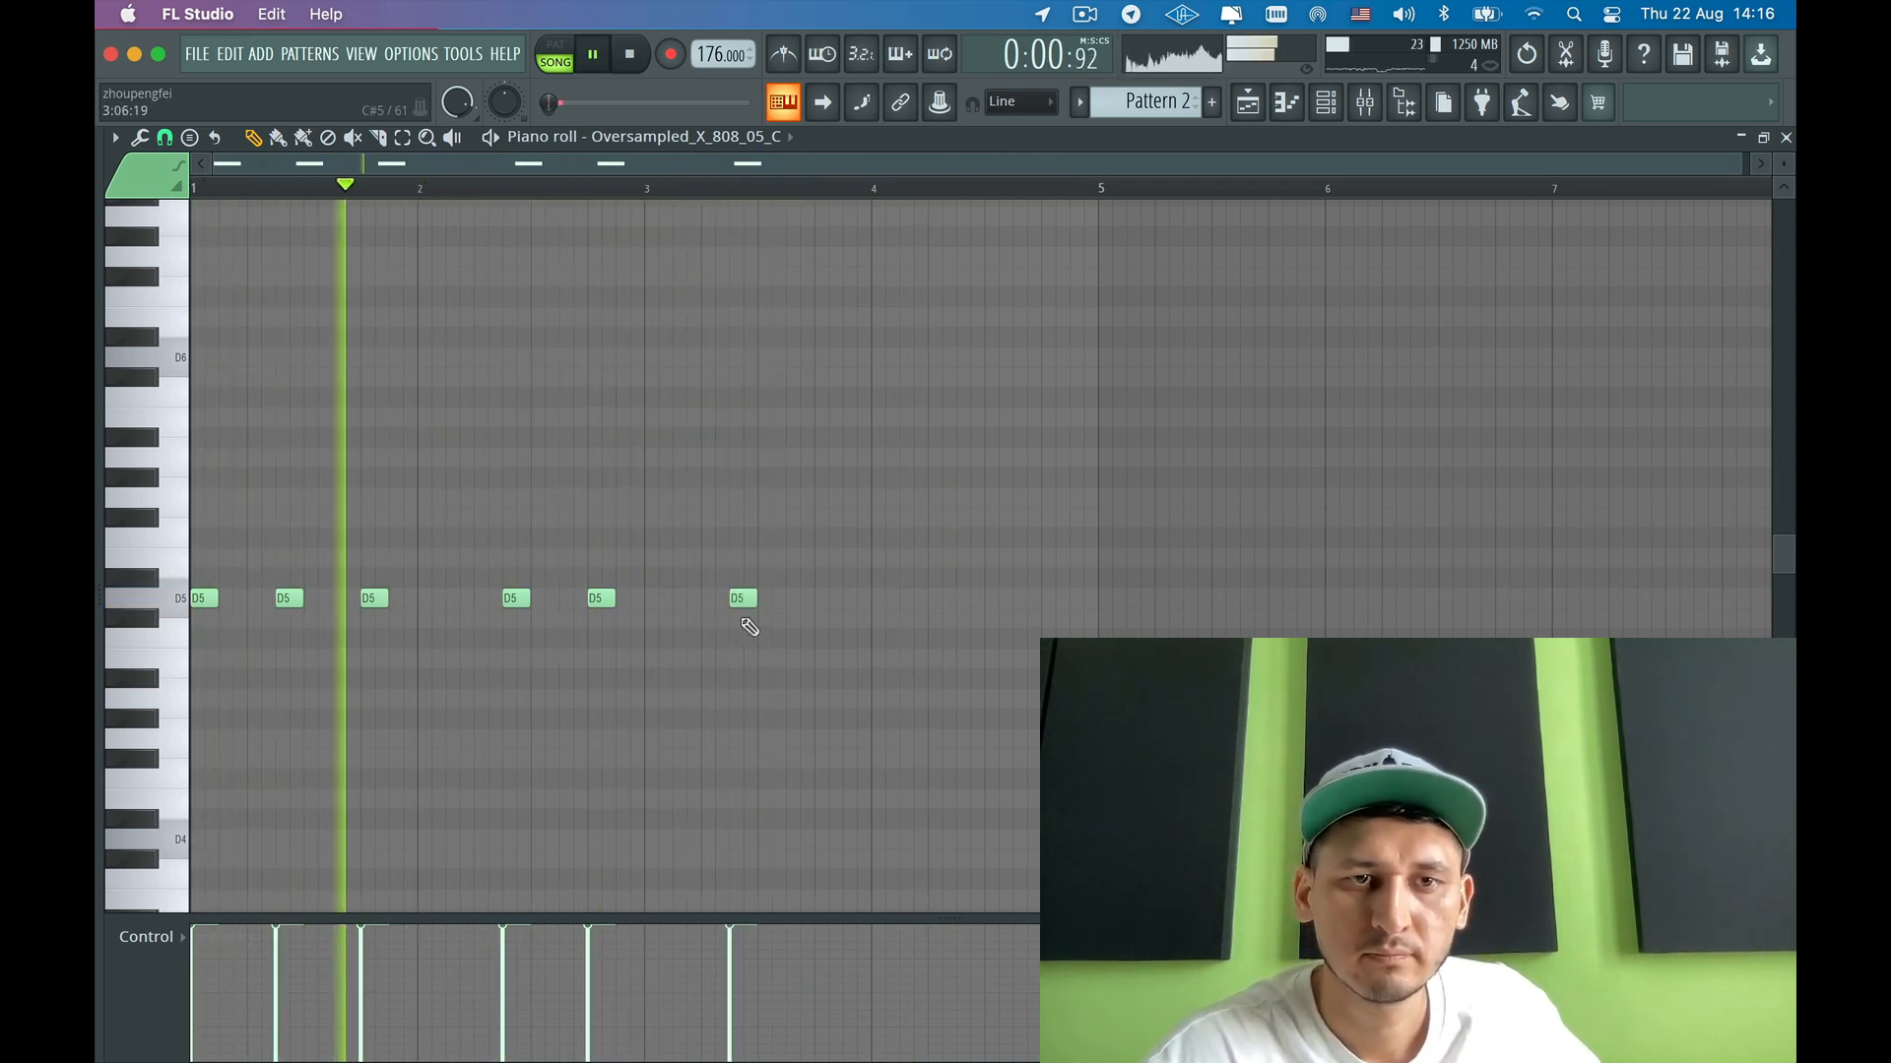
click(787, 598)
mouse_move(791, 597)
mouse_down()
mouse_move(847, 598)
mouse_move(827, 599)
mouse_up()
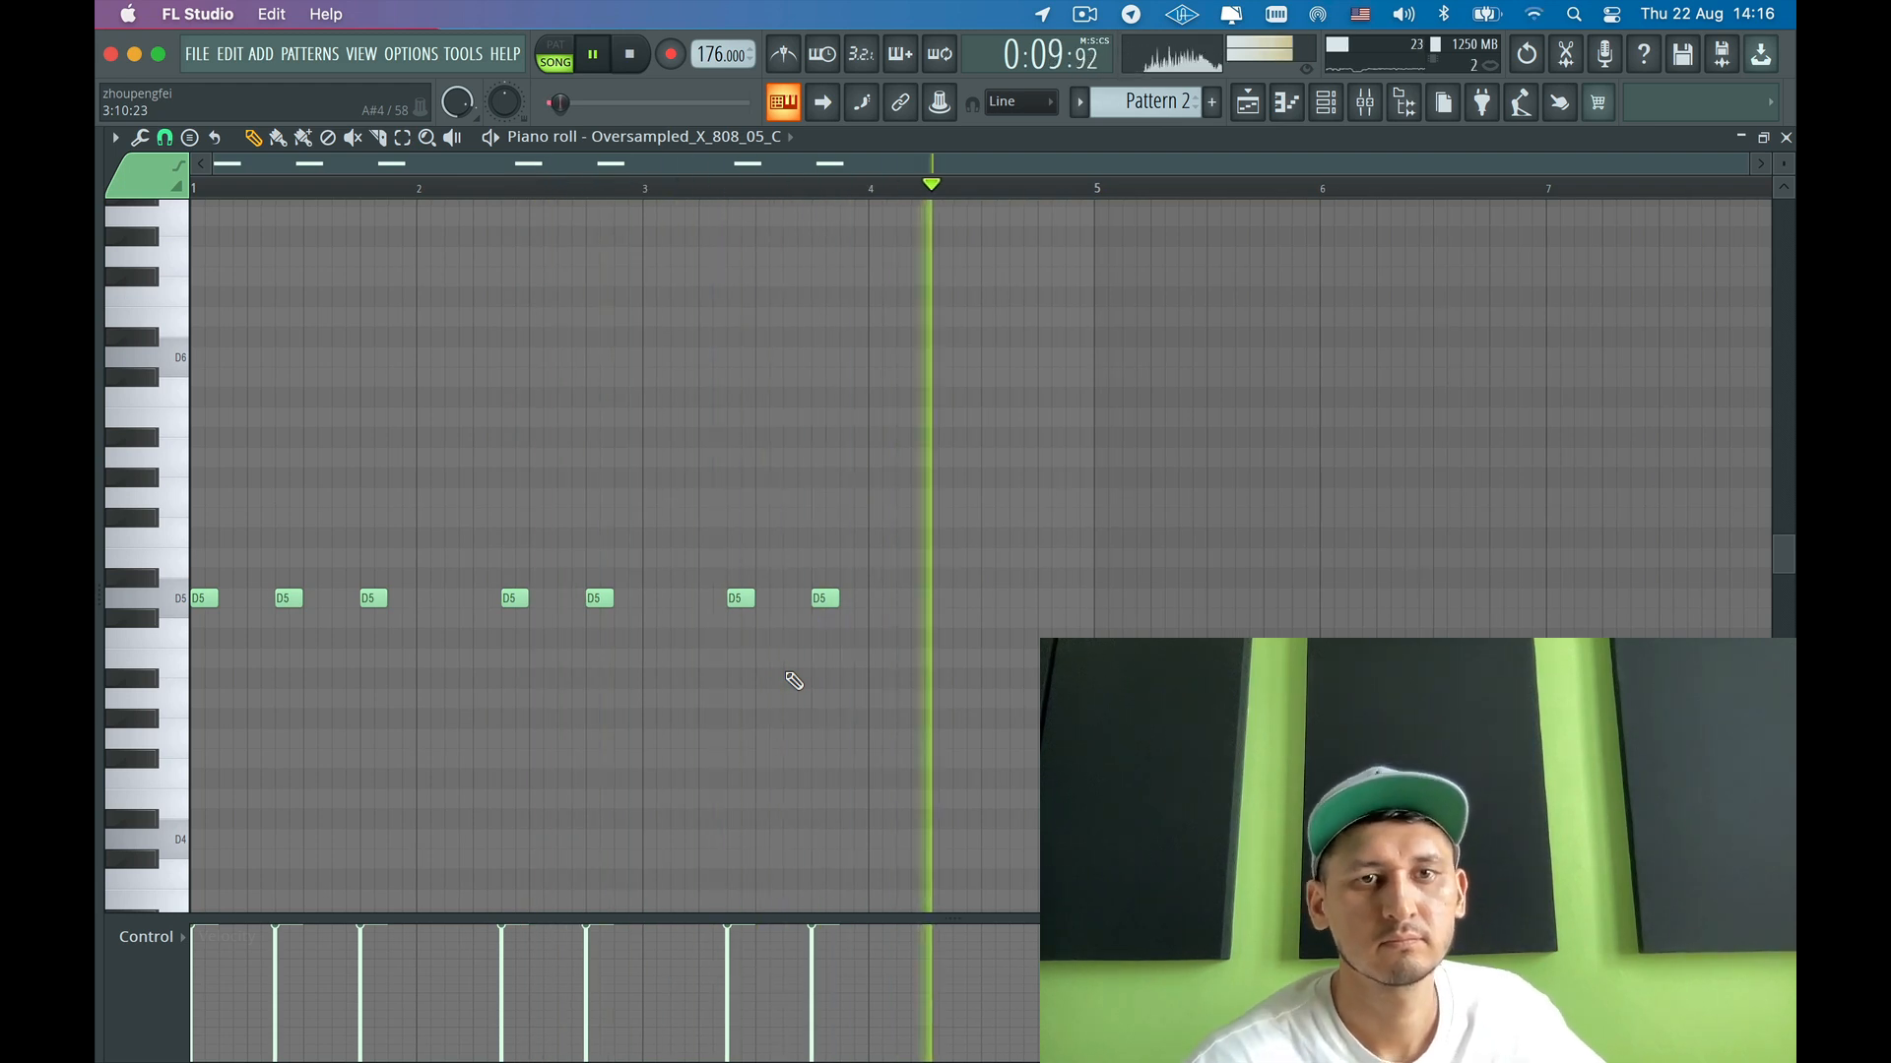
key(space)
key(space)
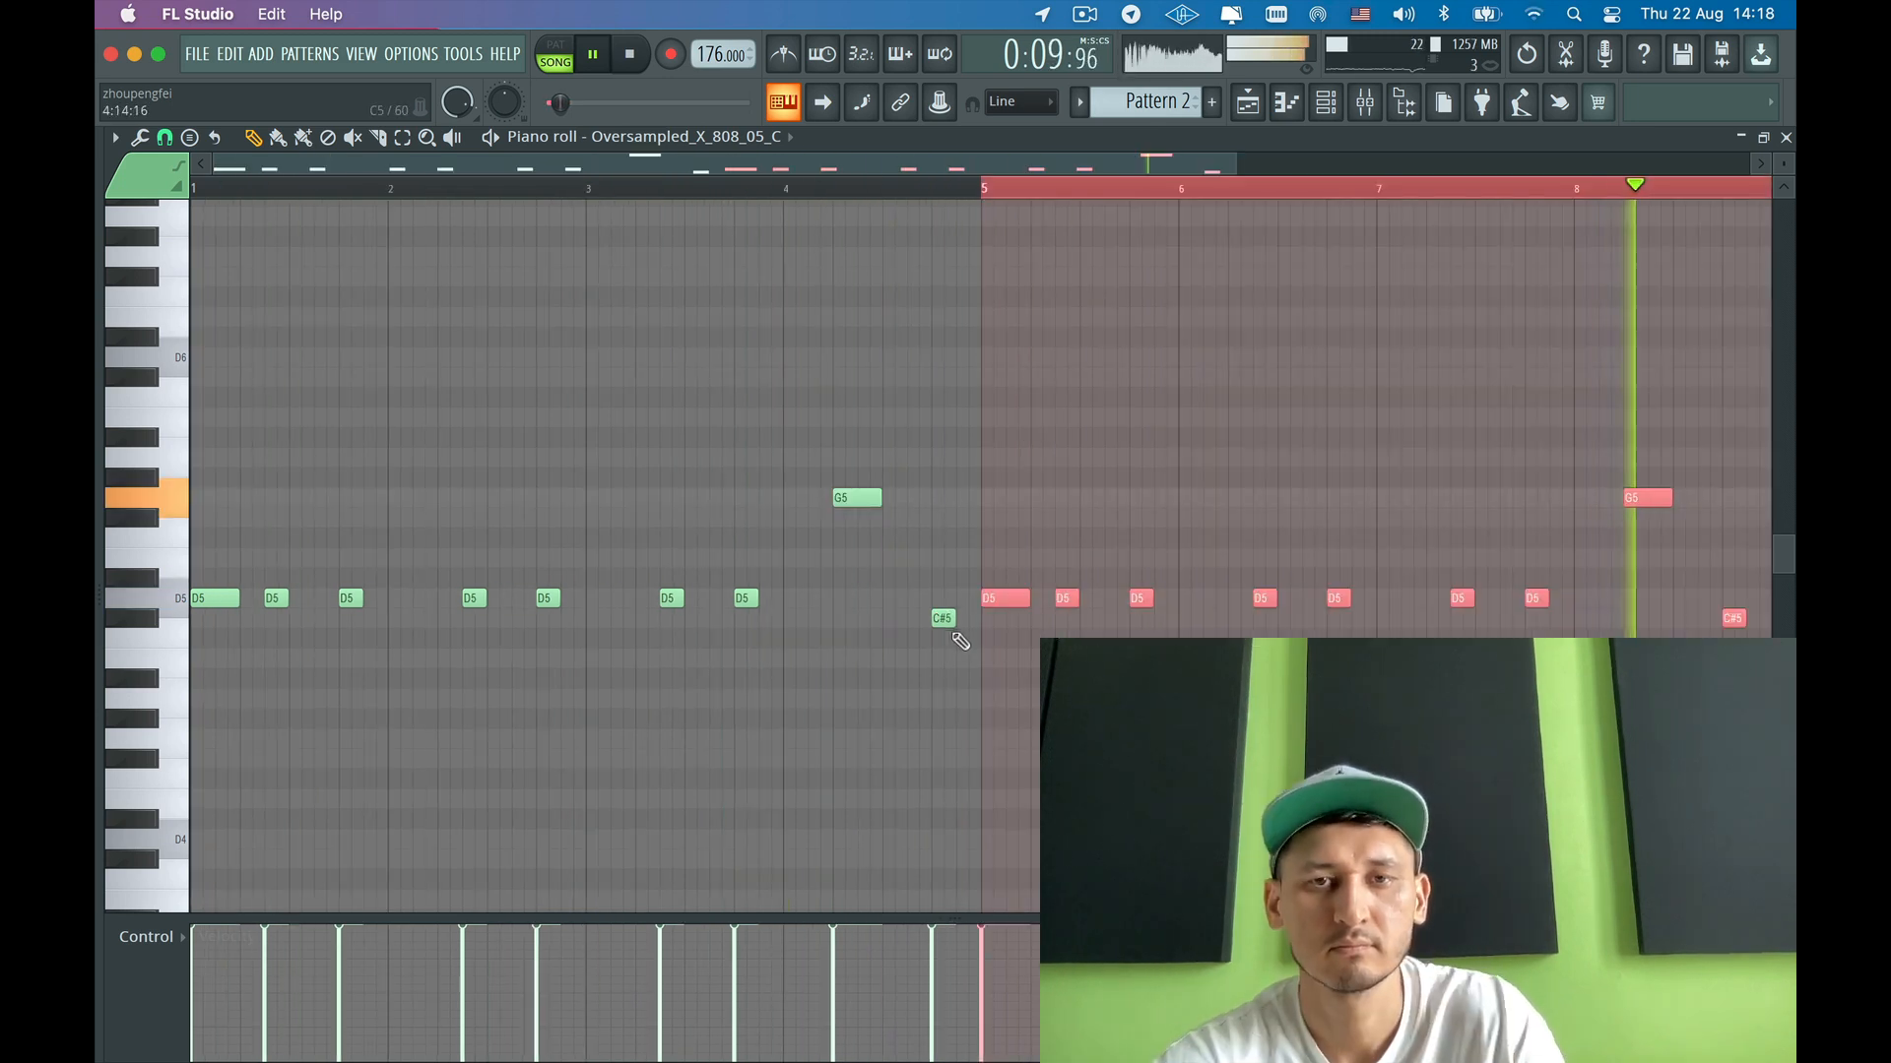
- Clear the time selection over bars 5 to 8 and restart playback of the 808 melody from bar 1
key(space)
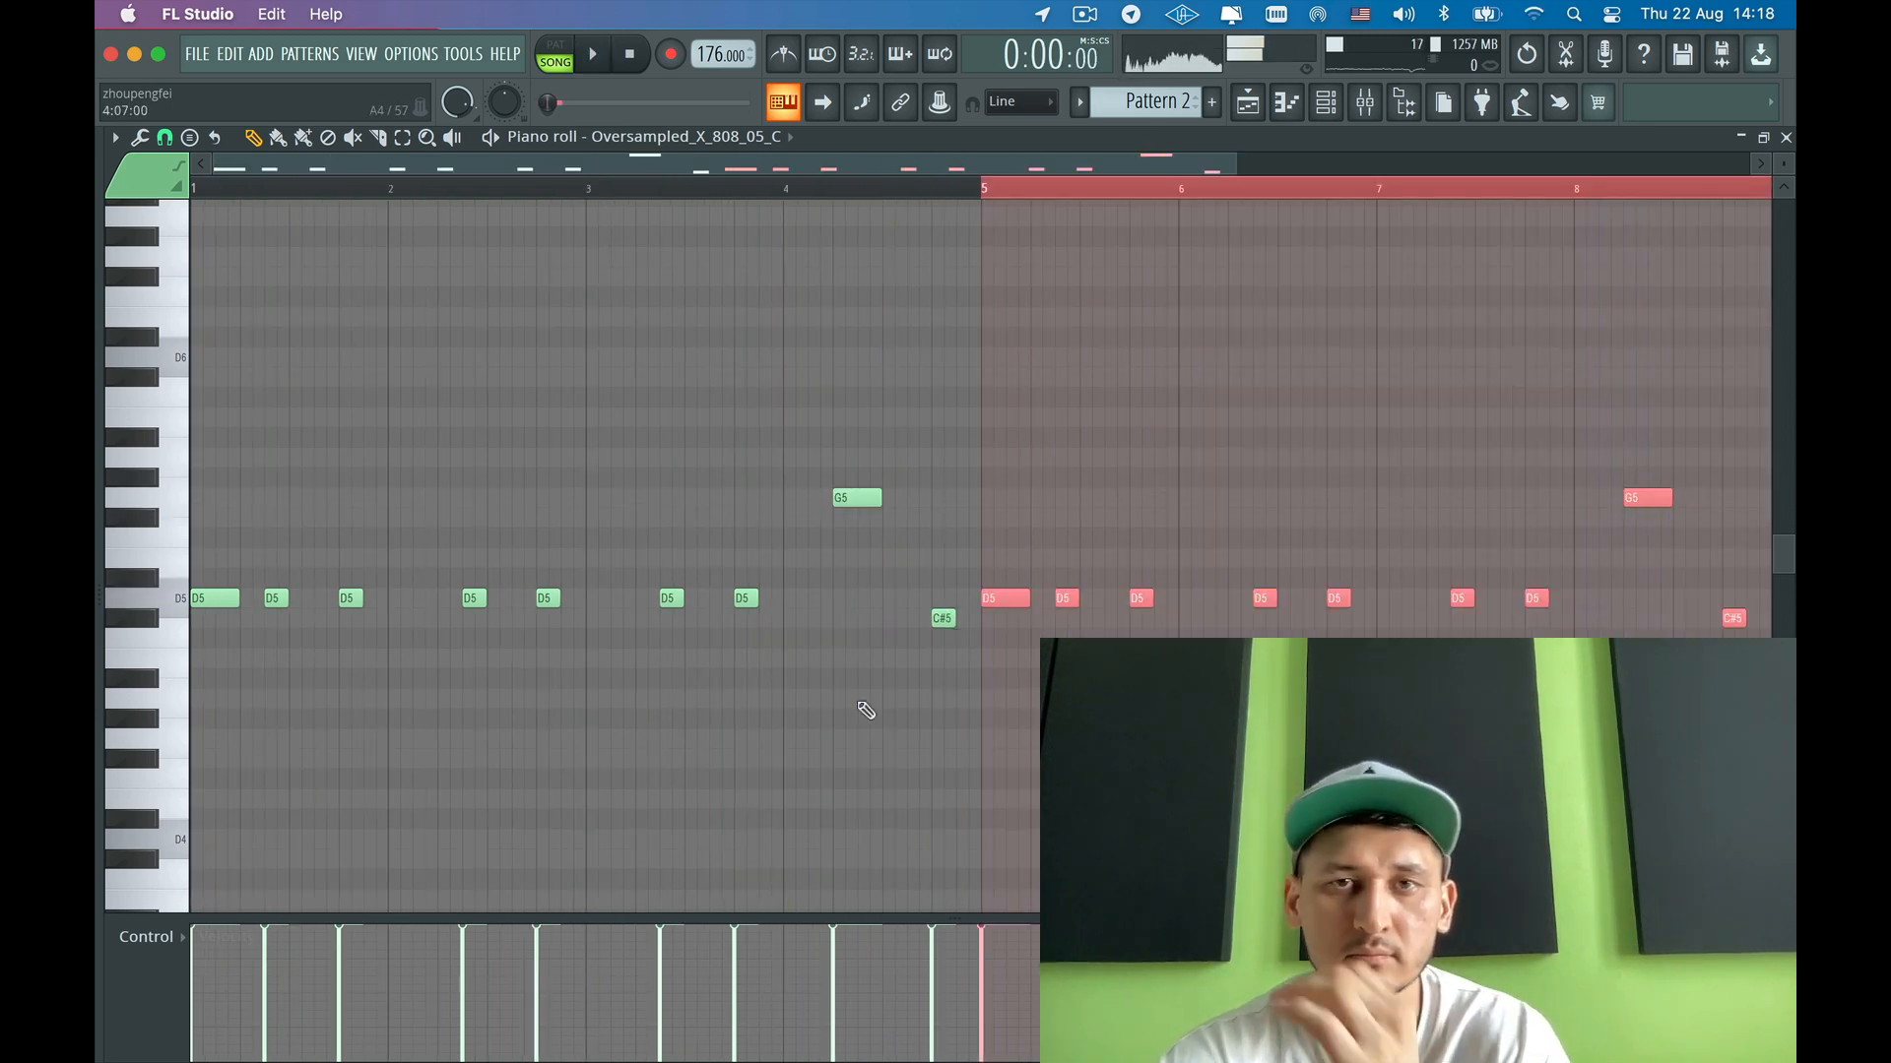
click(943, 195)
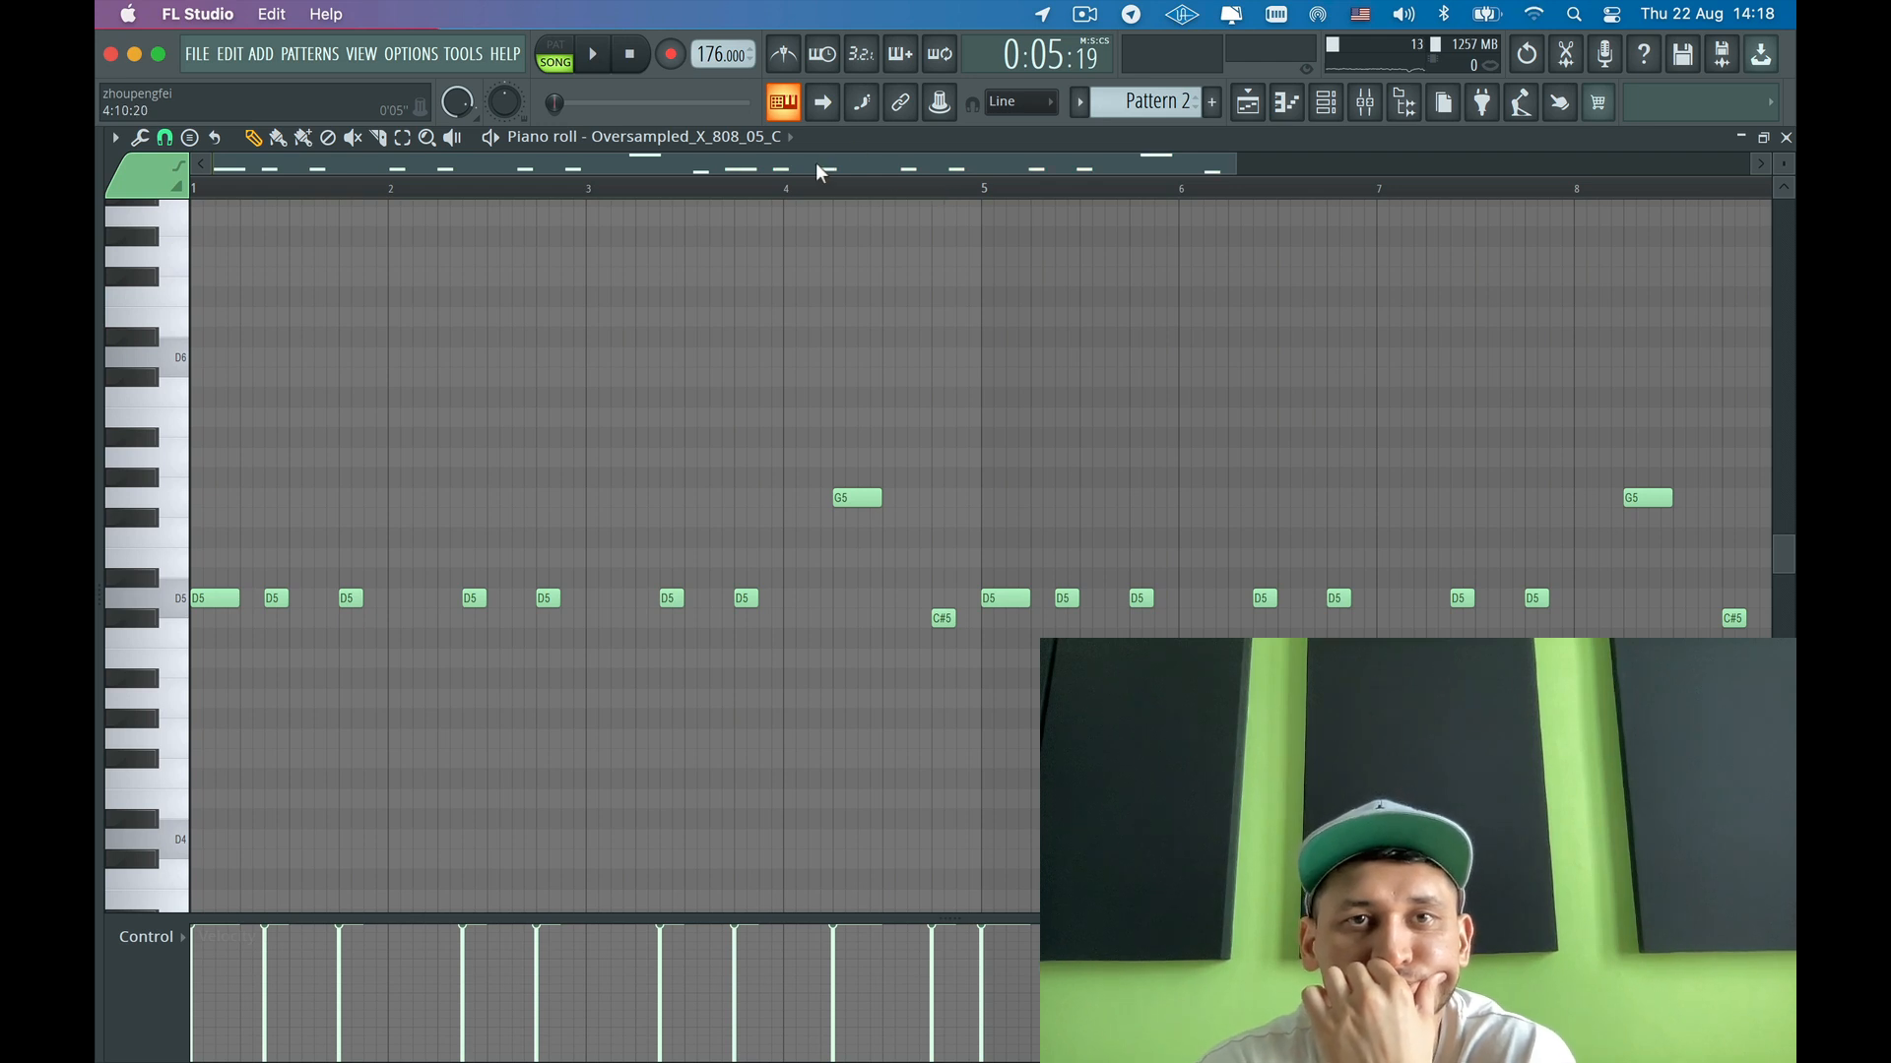
key(space)
click(630, 57)
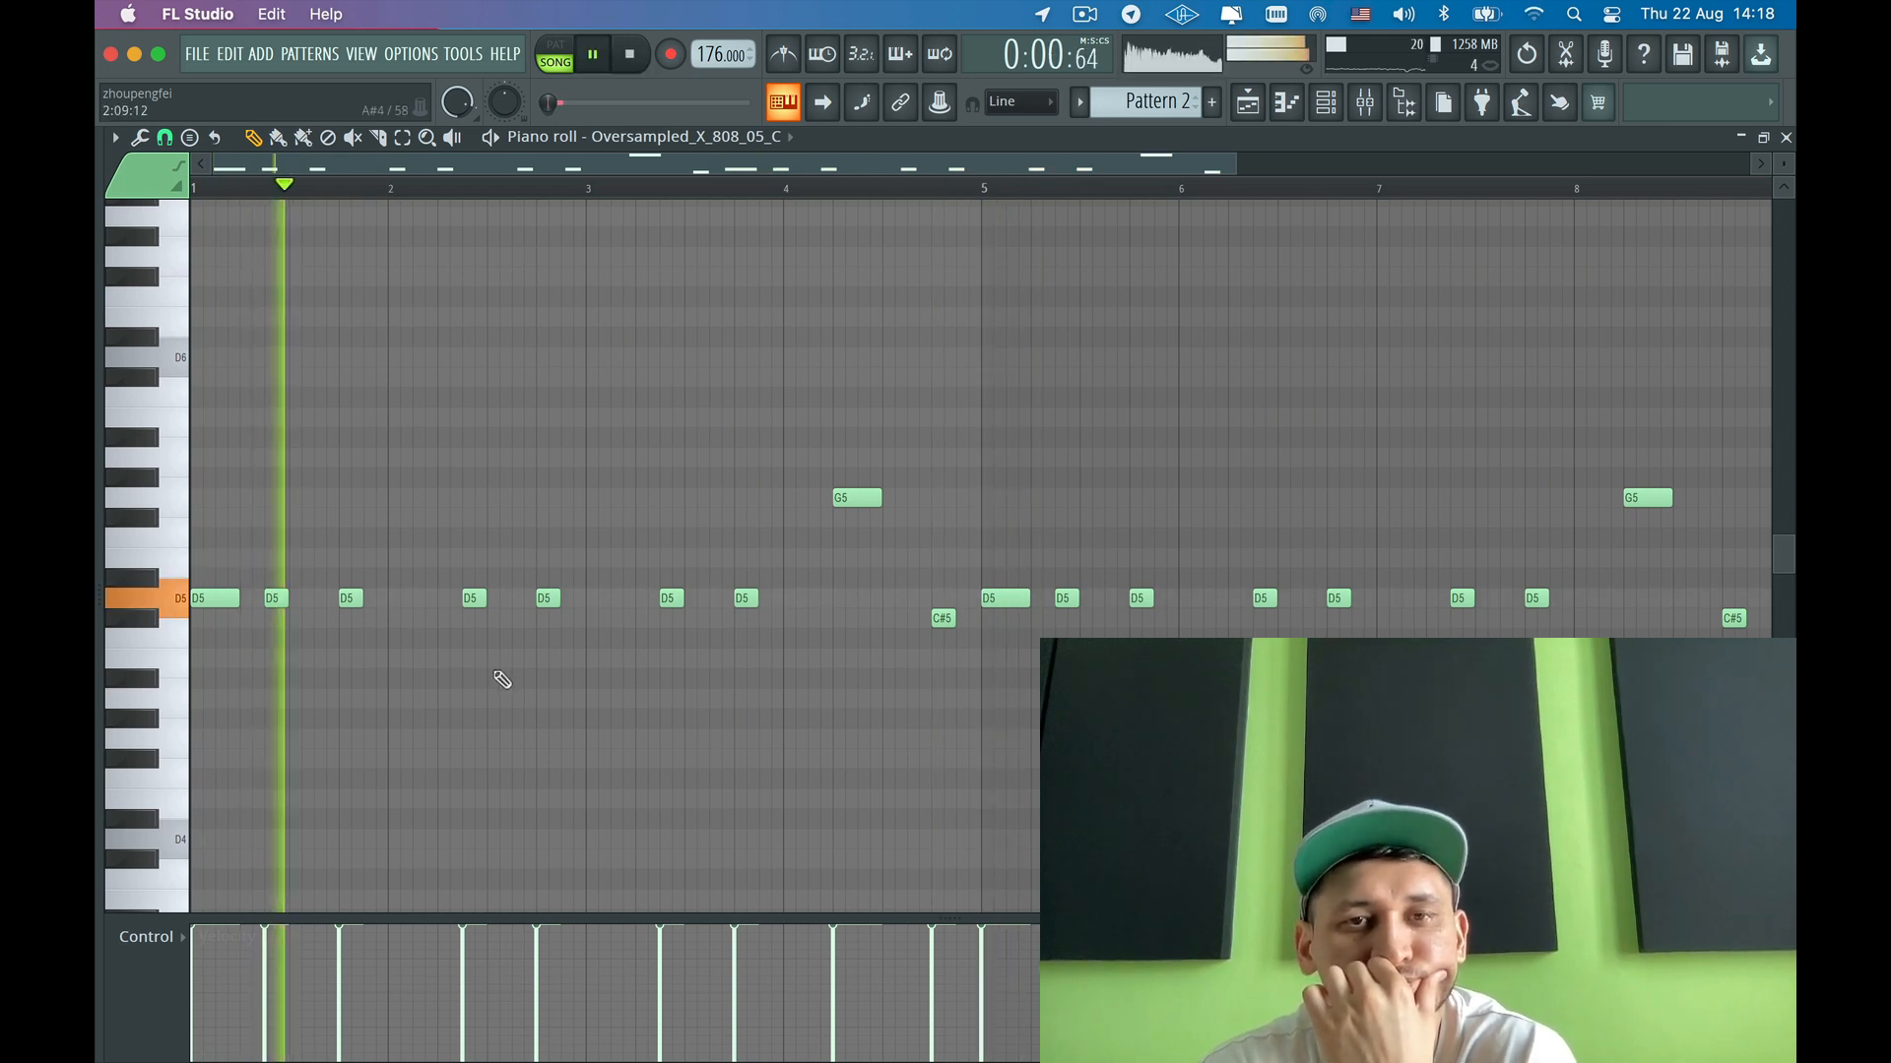
- Listen to the eight-bar 808 melody and lower the G5 note in bar 8 to just below the C#5 note
scroll(498, 680, down, 2)
scroll(541, 763, down, 1)
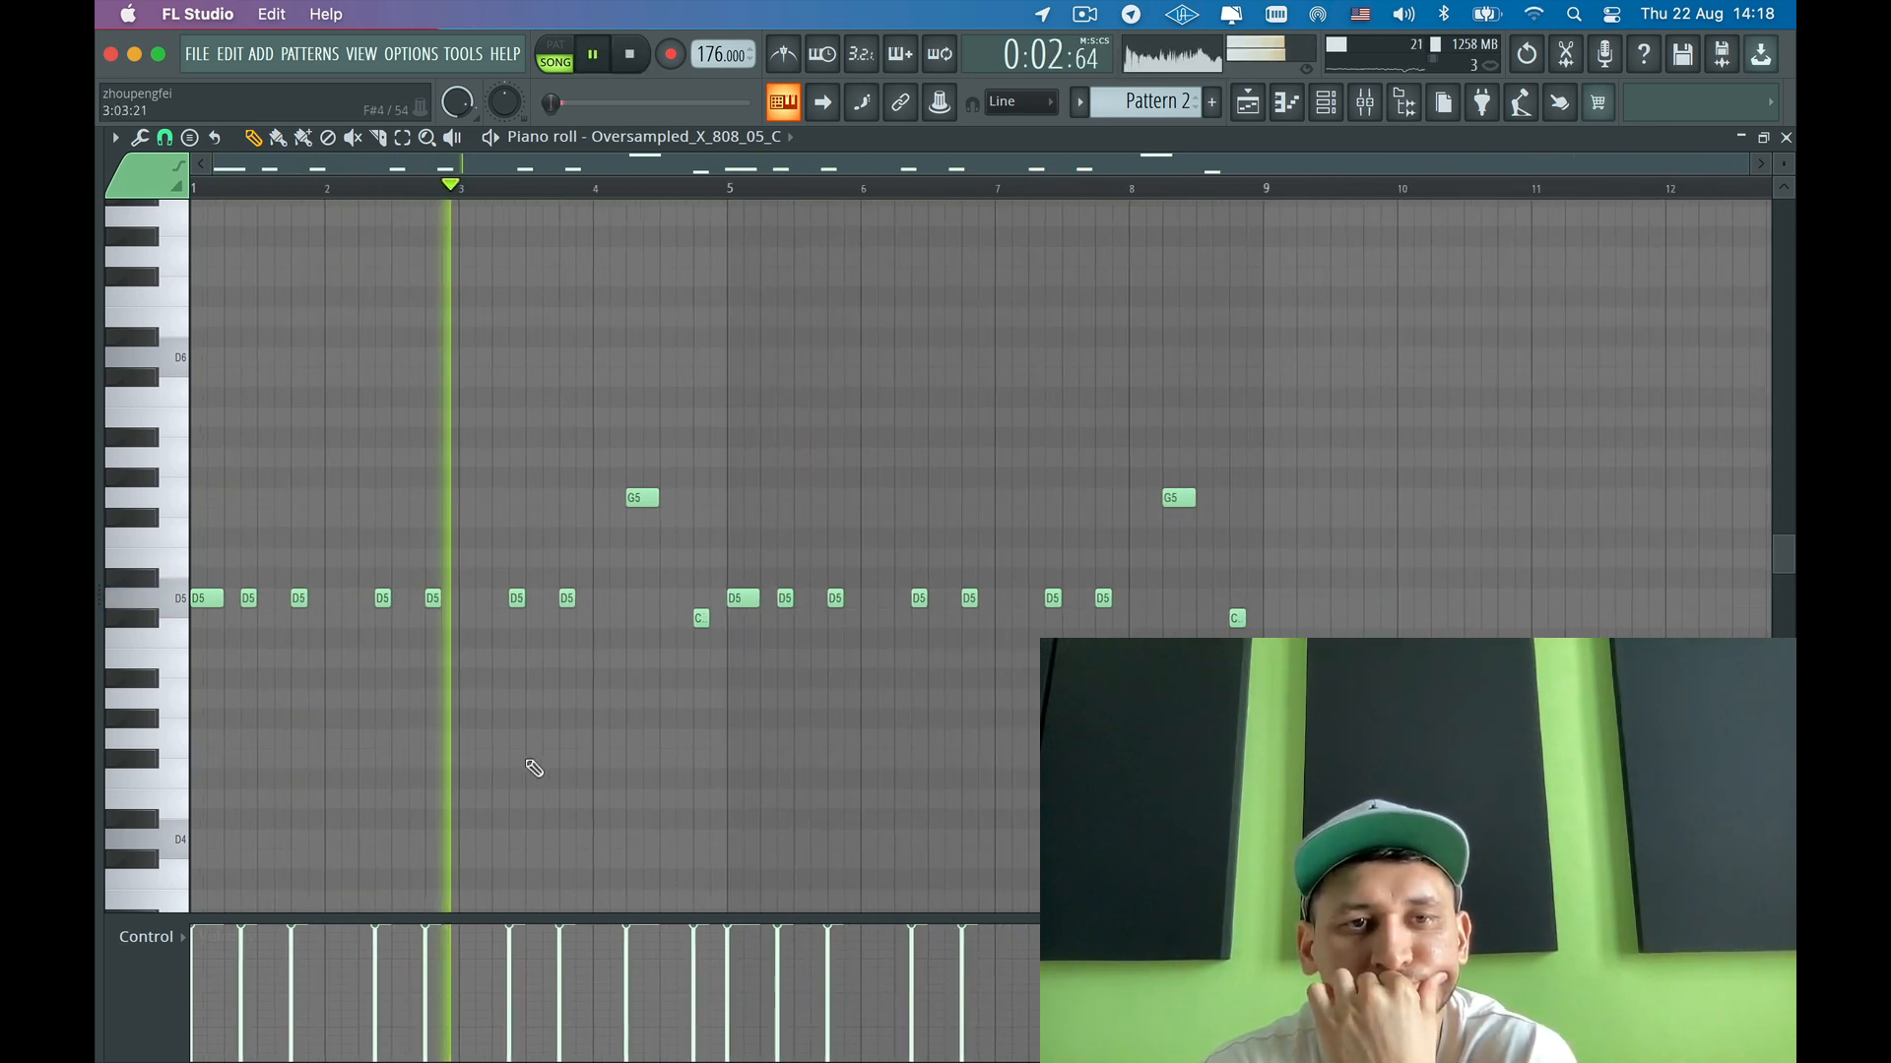
key(space)
key(space)
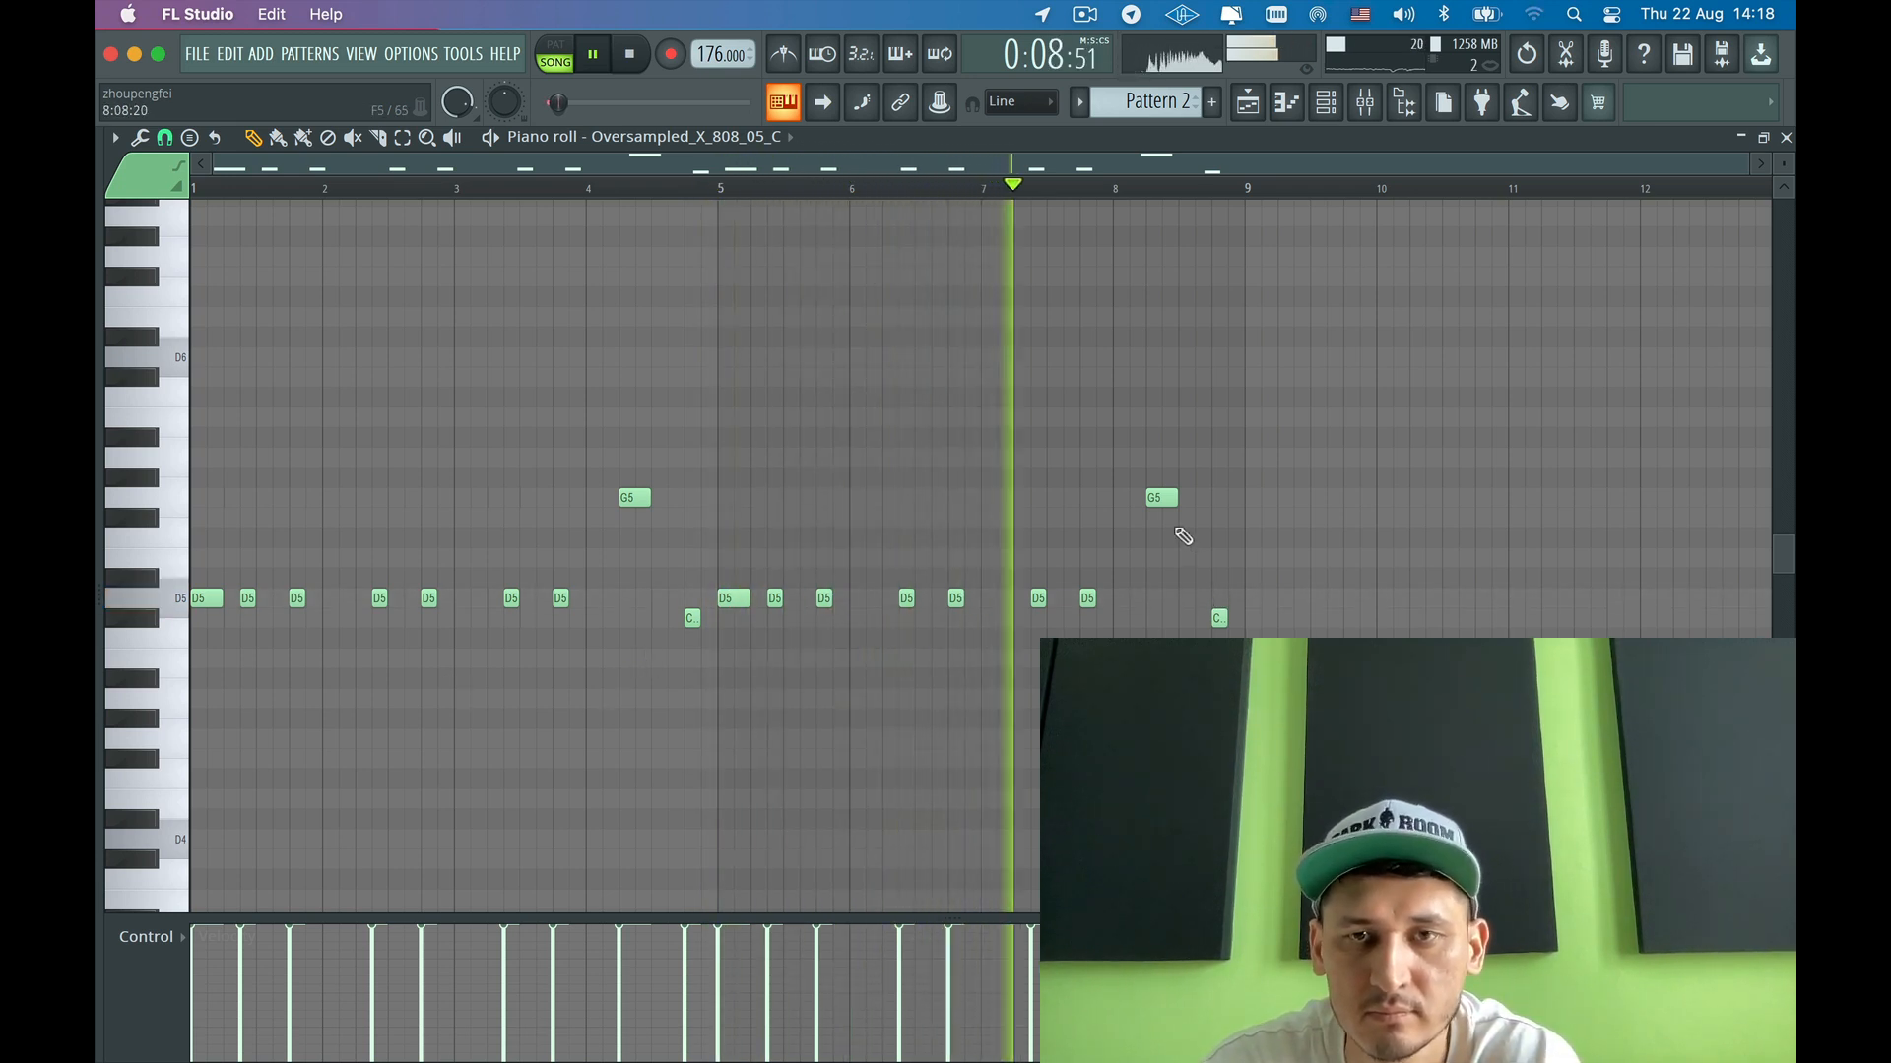
drag(1162, 498, 1162, 633)
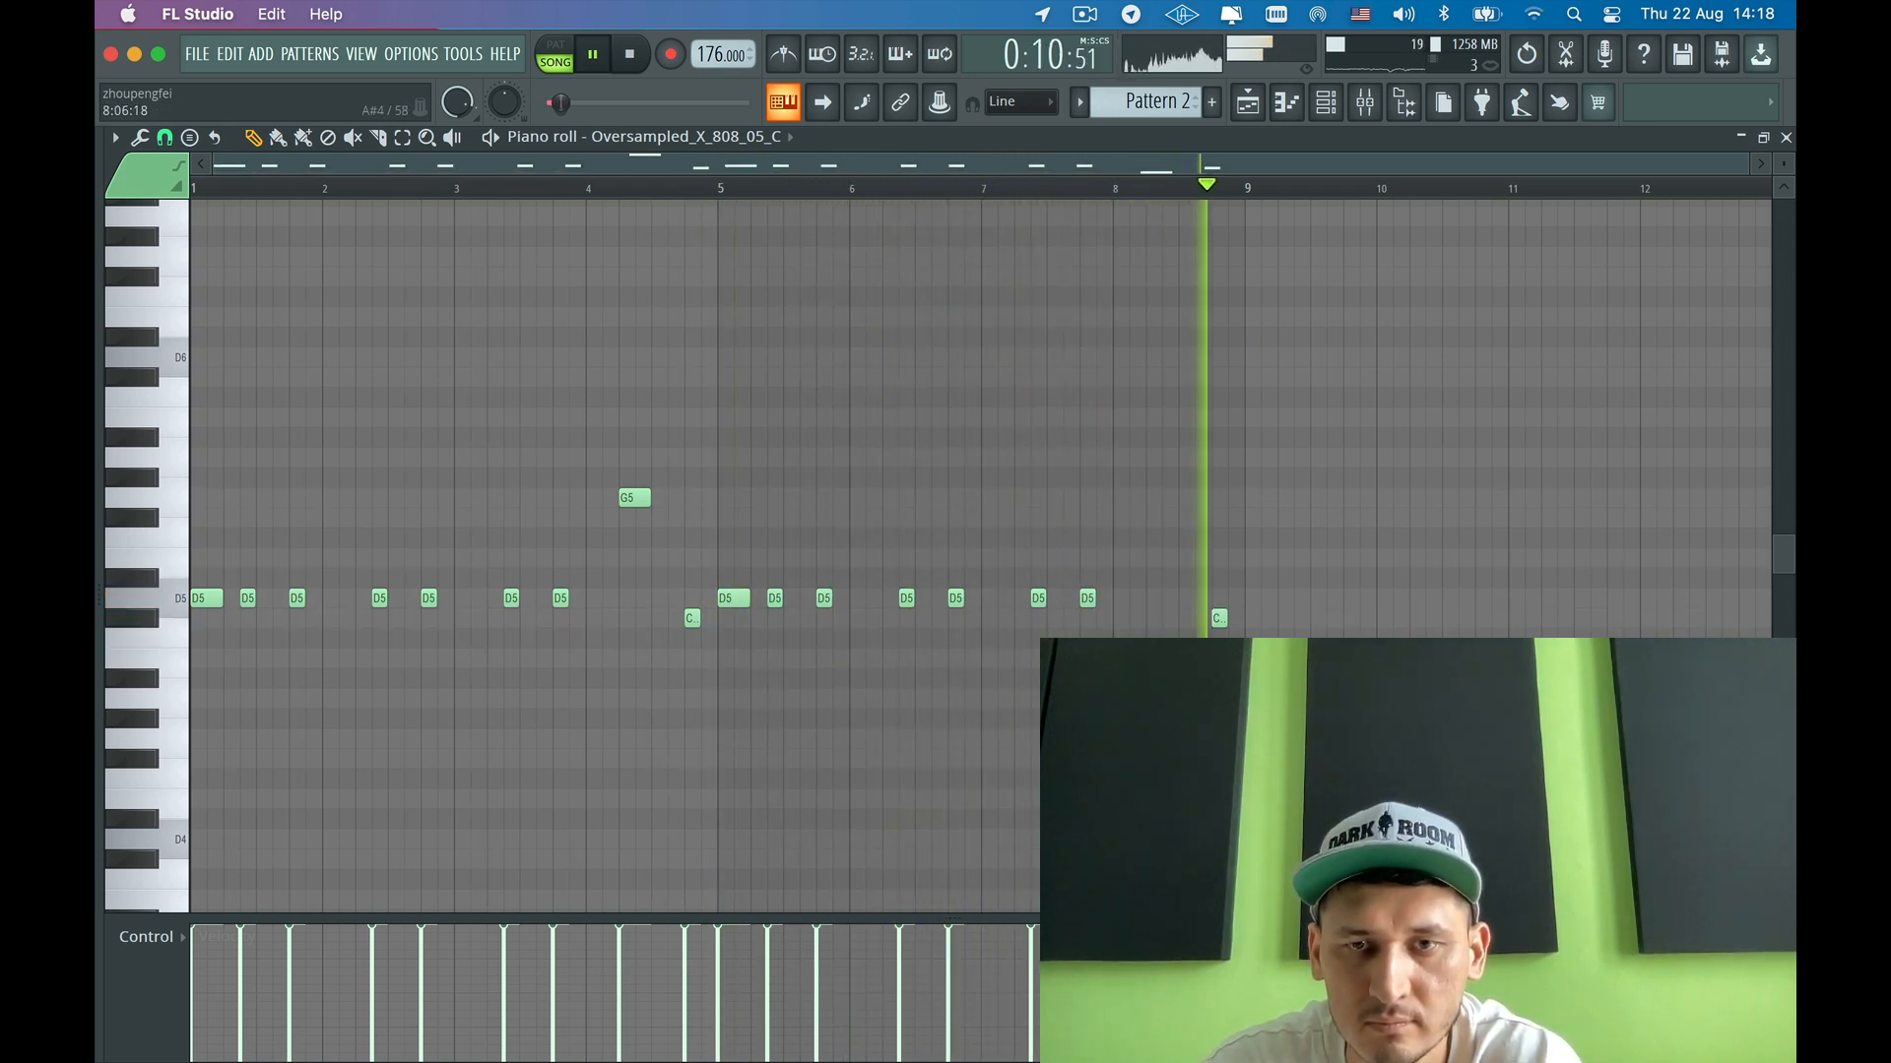
- Delete the Pattern 2 clip from playlist track 10 and add a KCK [ WHzYOutOFHERE ] kick hit there at step 13 of bar 3
click(1248, 102)
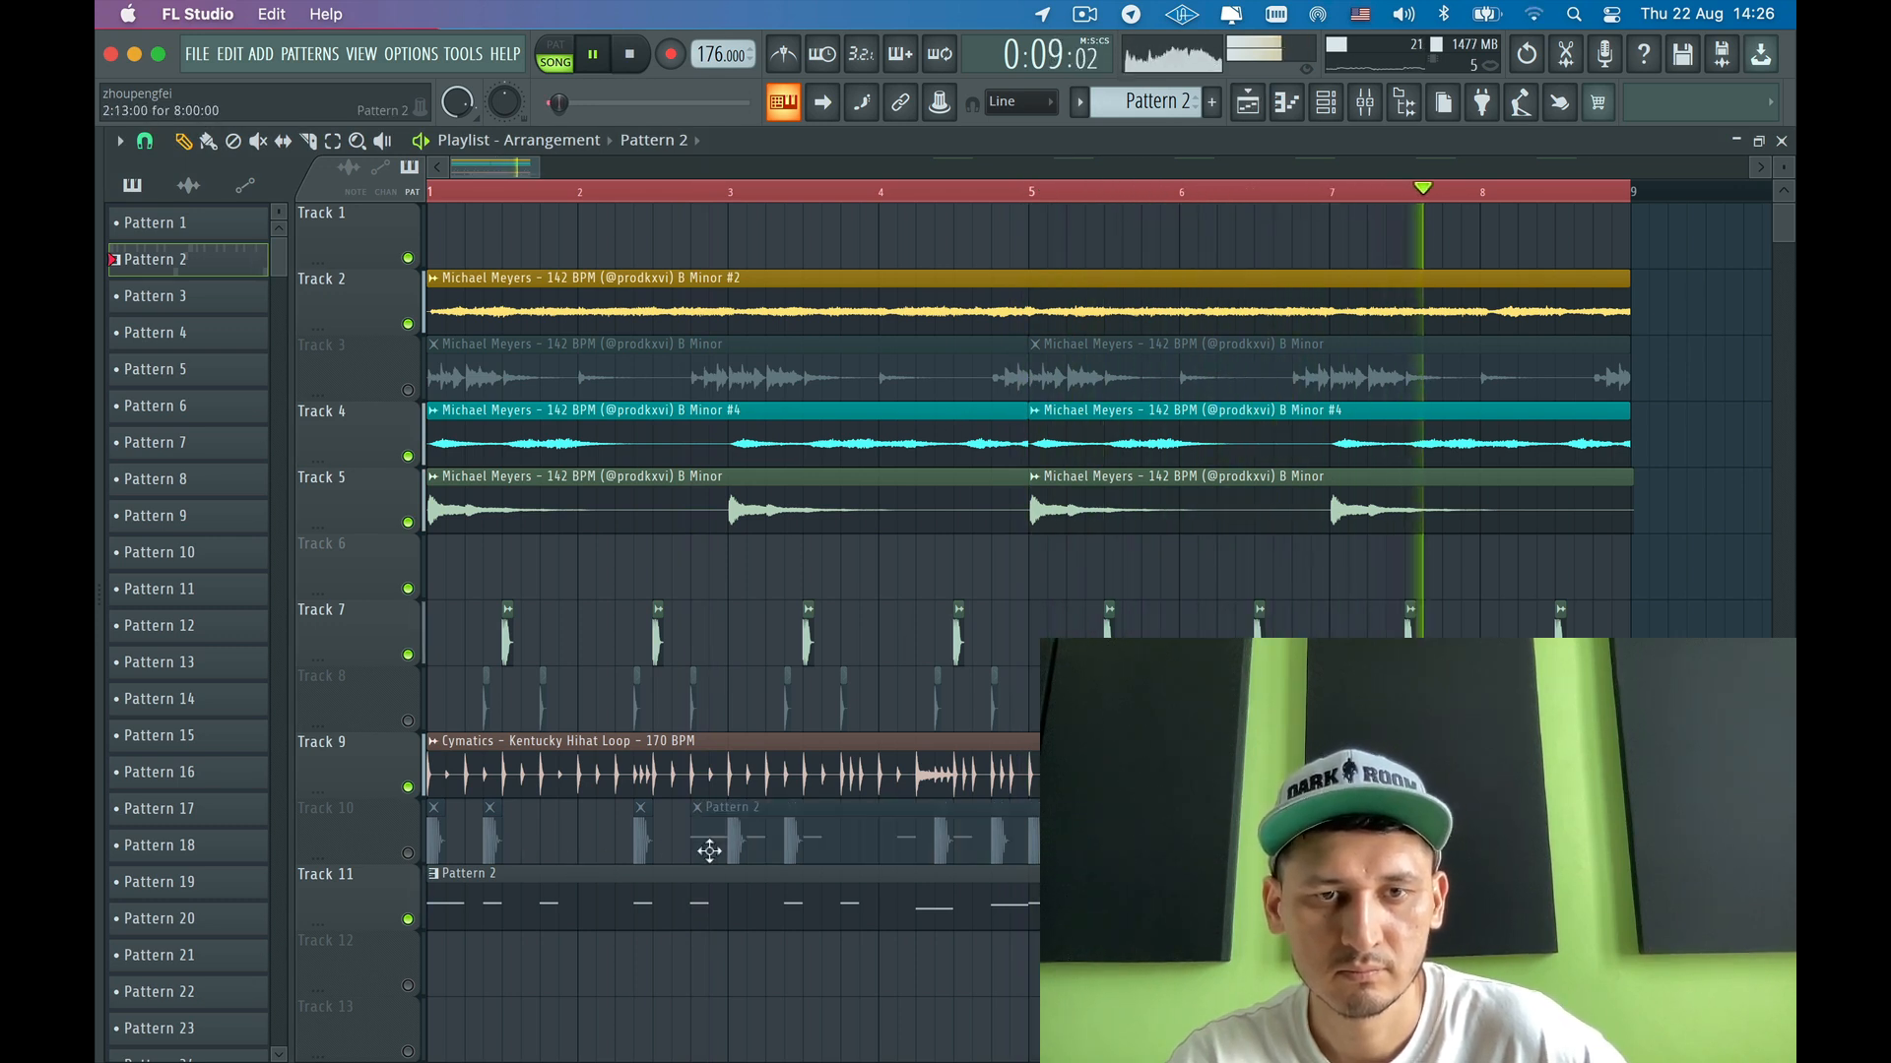
right_click(709, 851)
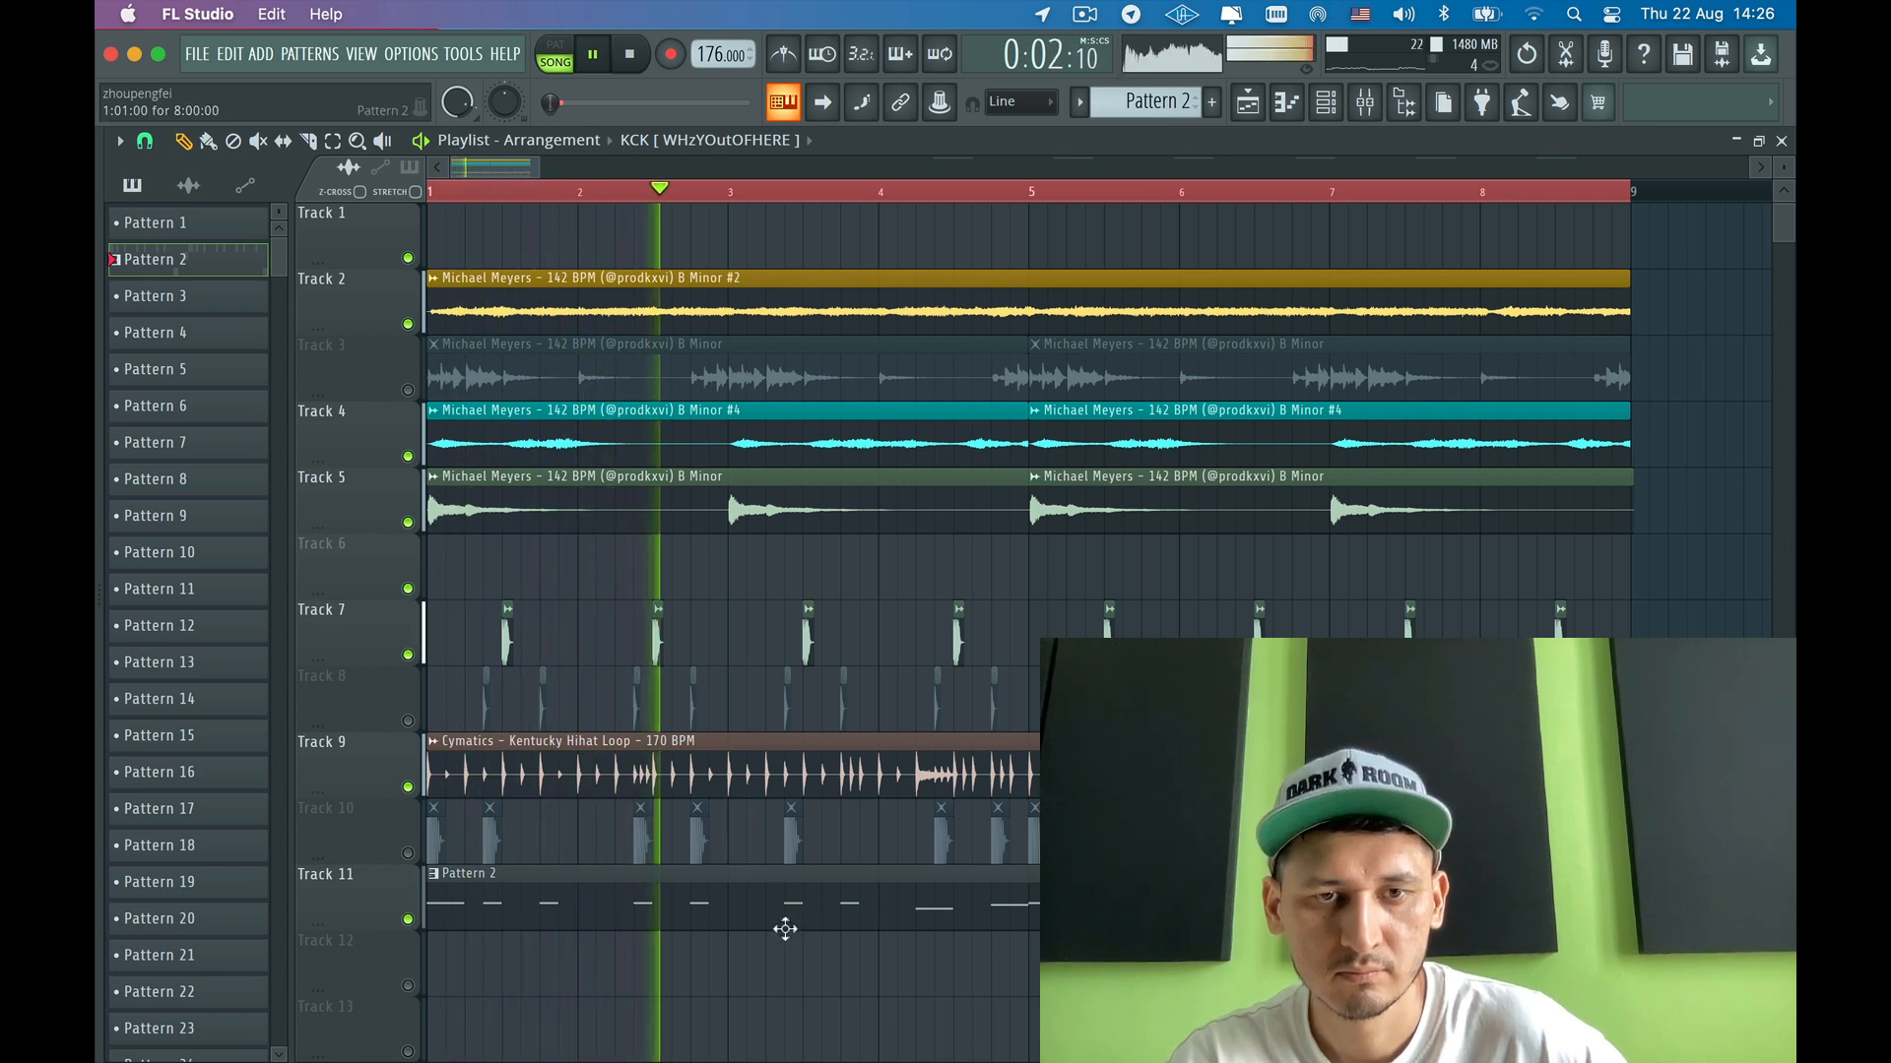
click(854, 847)
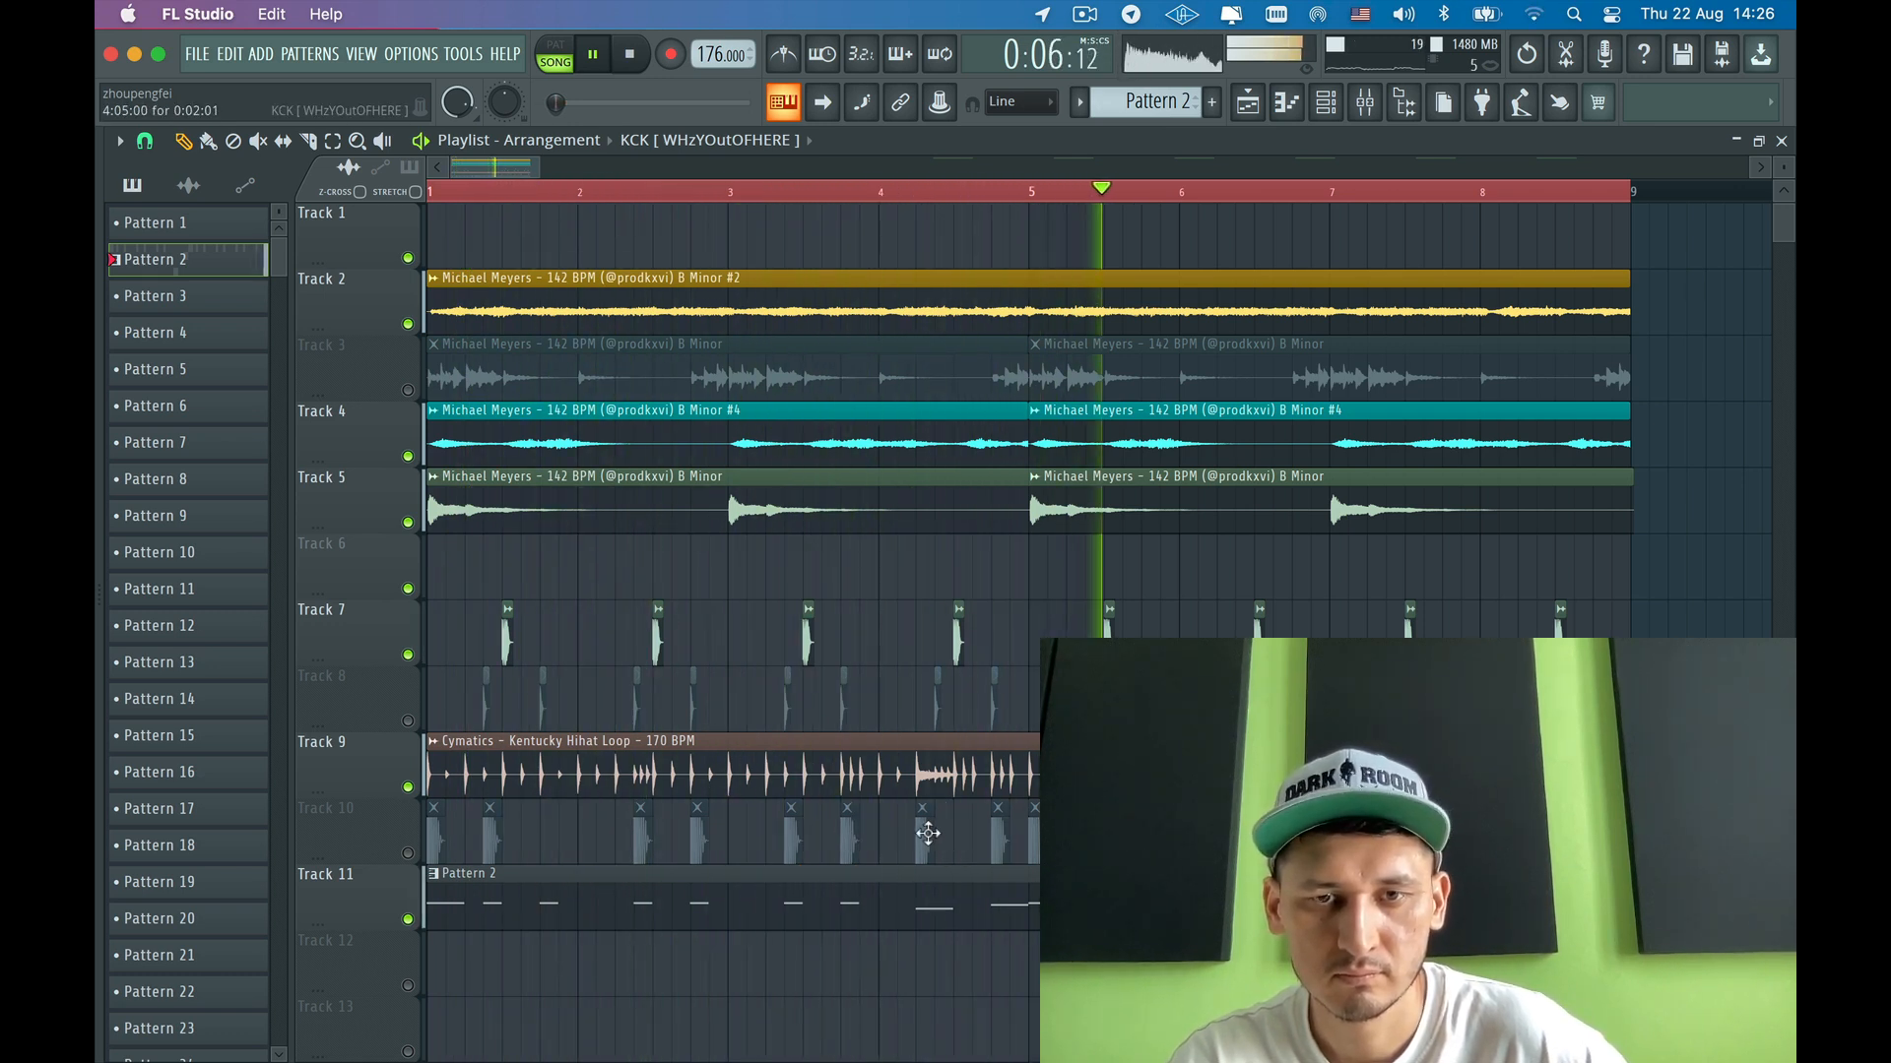
- Duplicate the finished eight-bar arrangement four times in the playlist so it fills bars 1 to 40
click(928, 834)
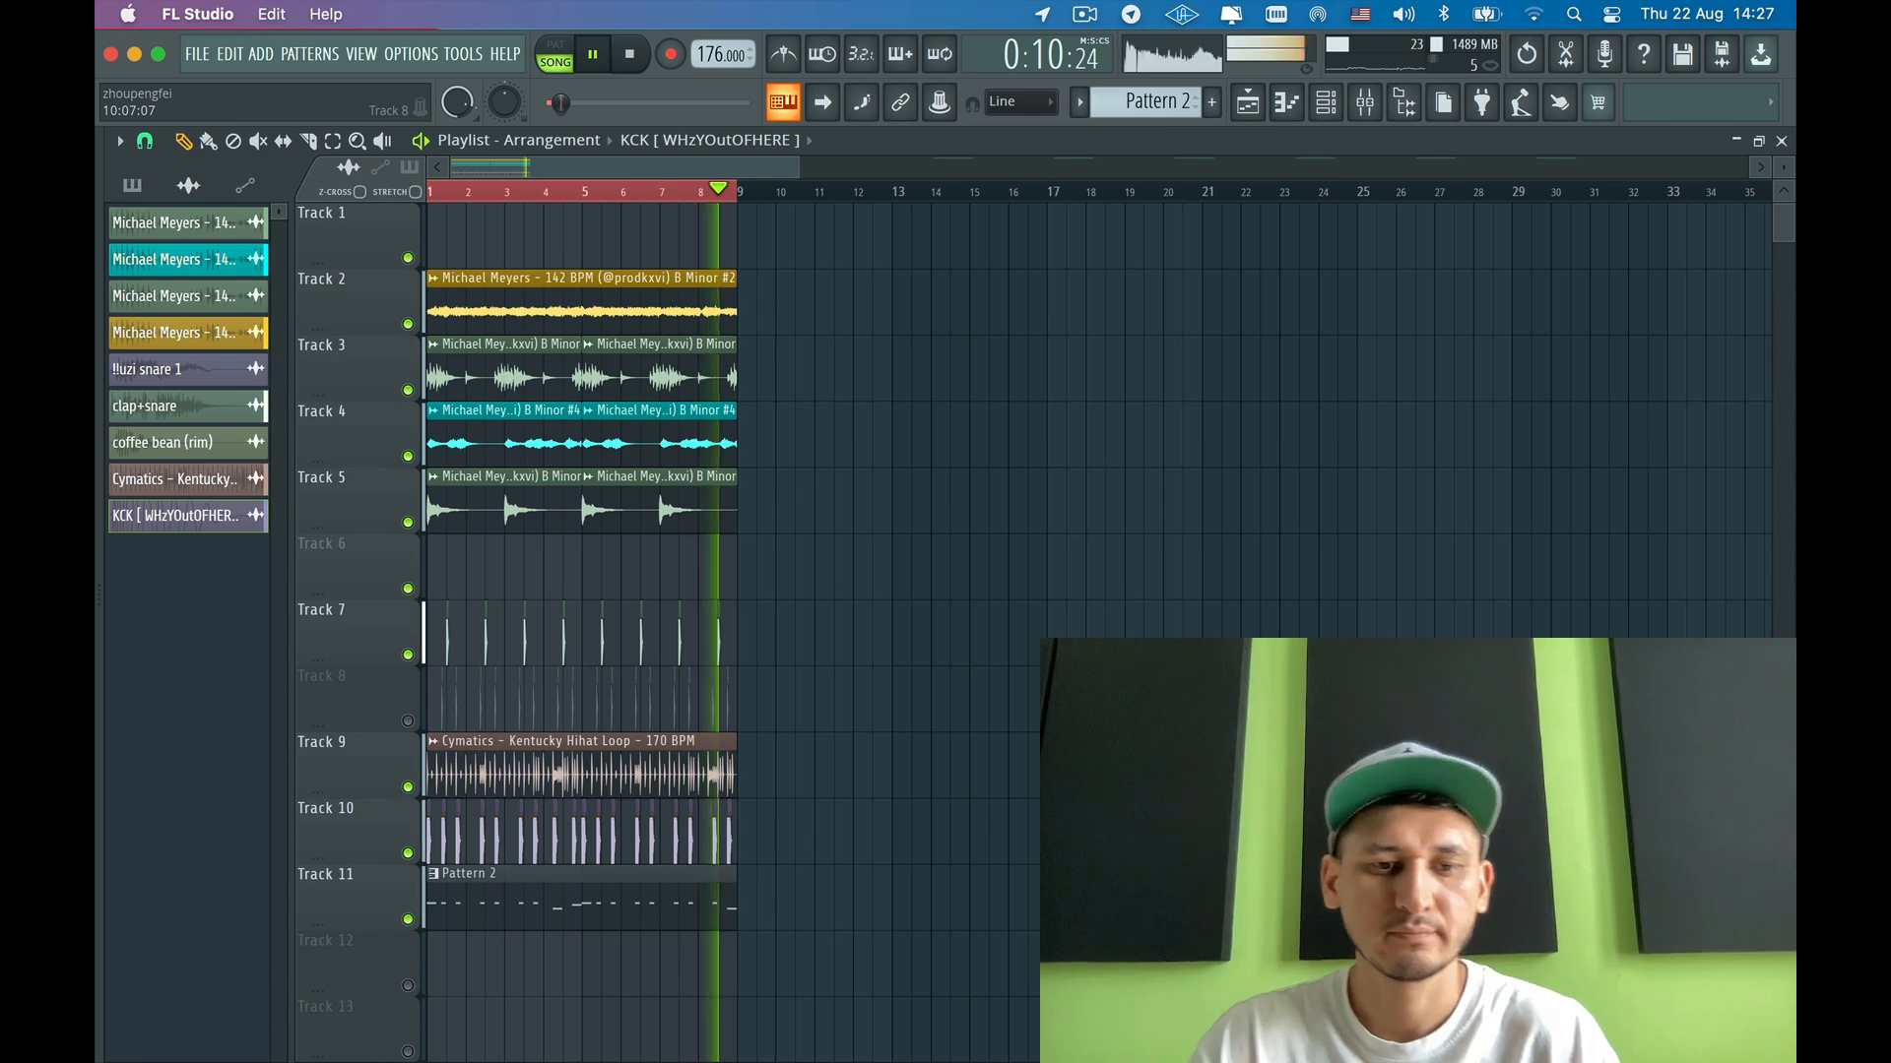
key(super+b)
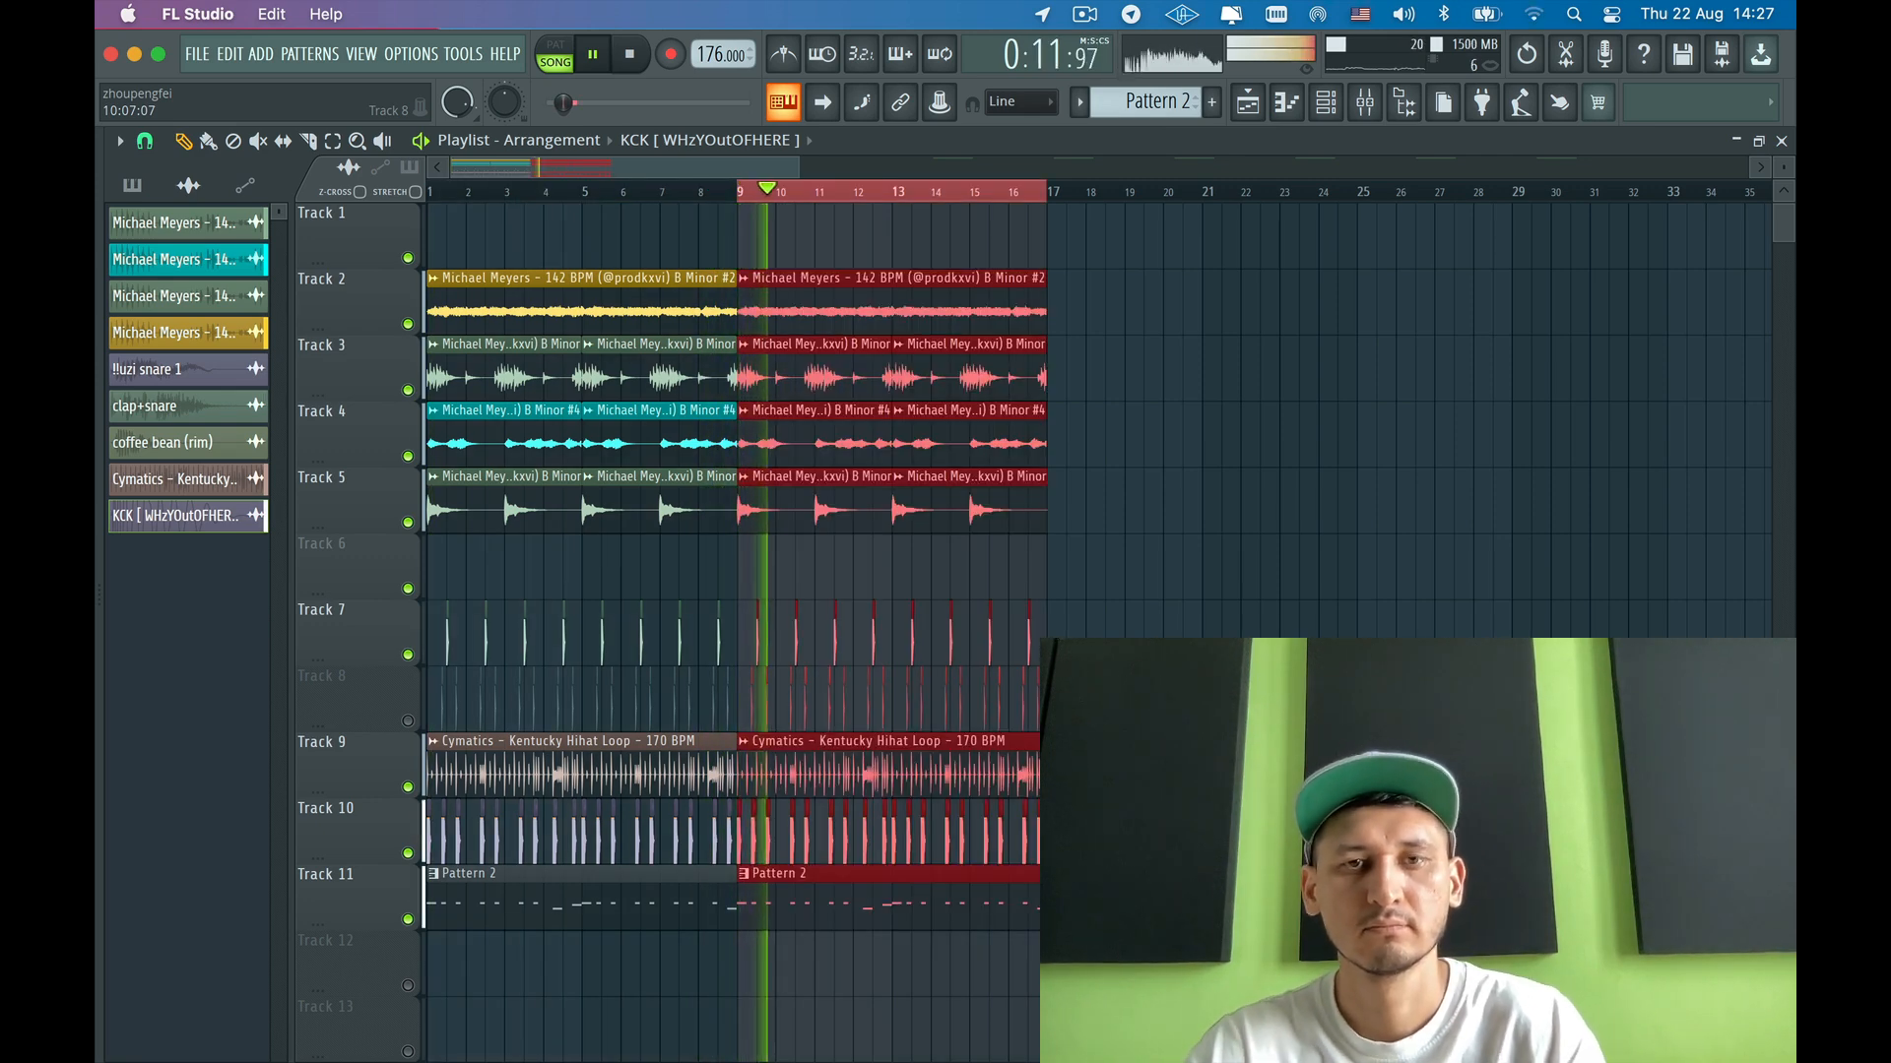
key(super+b)
key(super+b)
key(super+b)
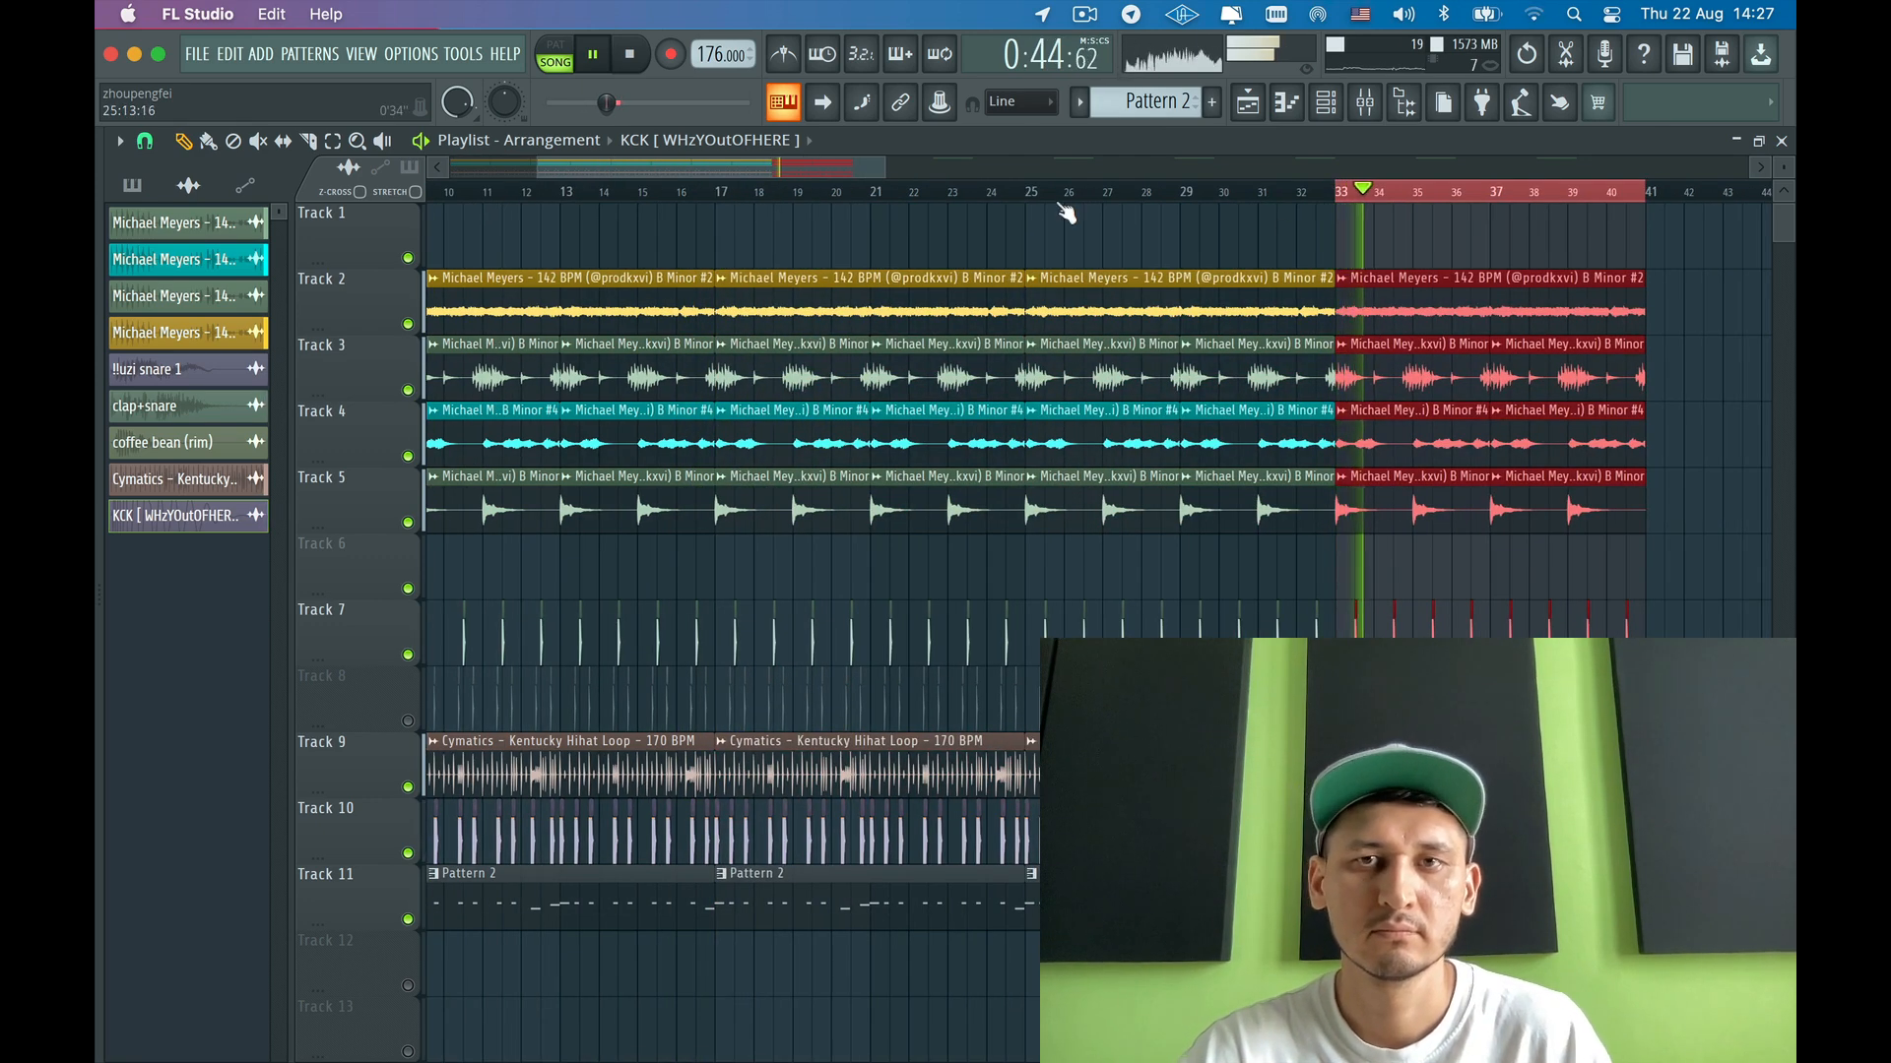
- Mute track 1, remove its leftover melody clips beyond bar 48, and clear the time selection
scroll(1067, 214, down, 8)
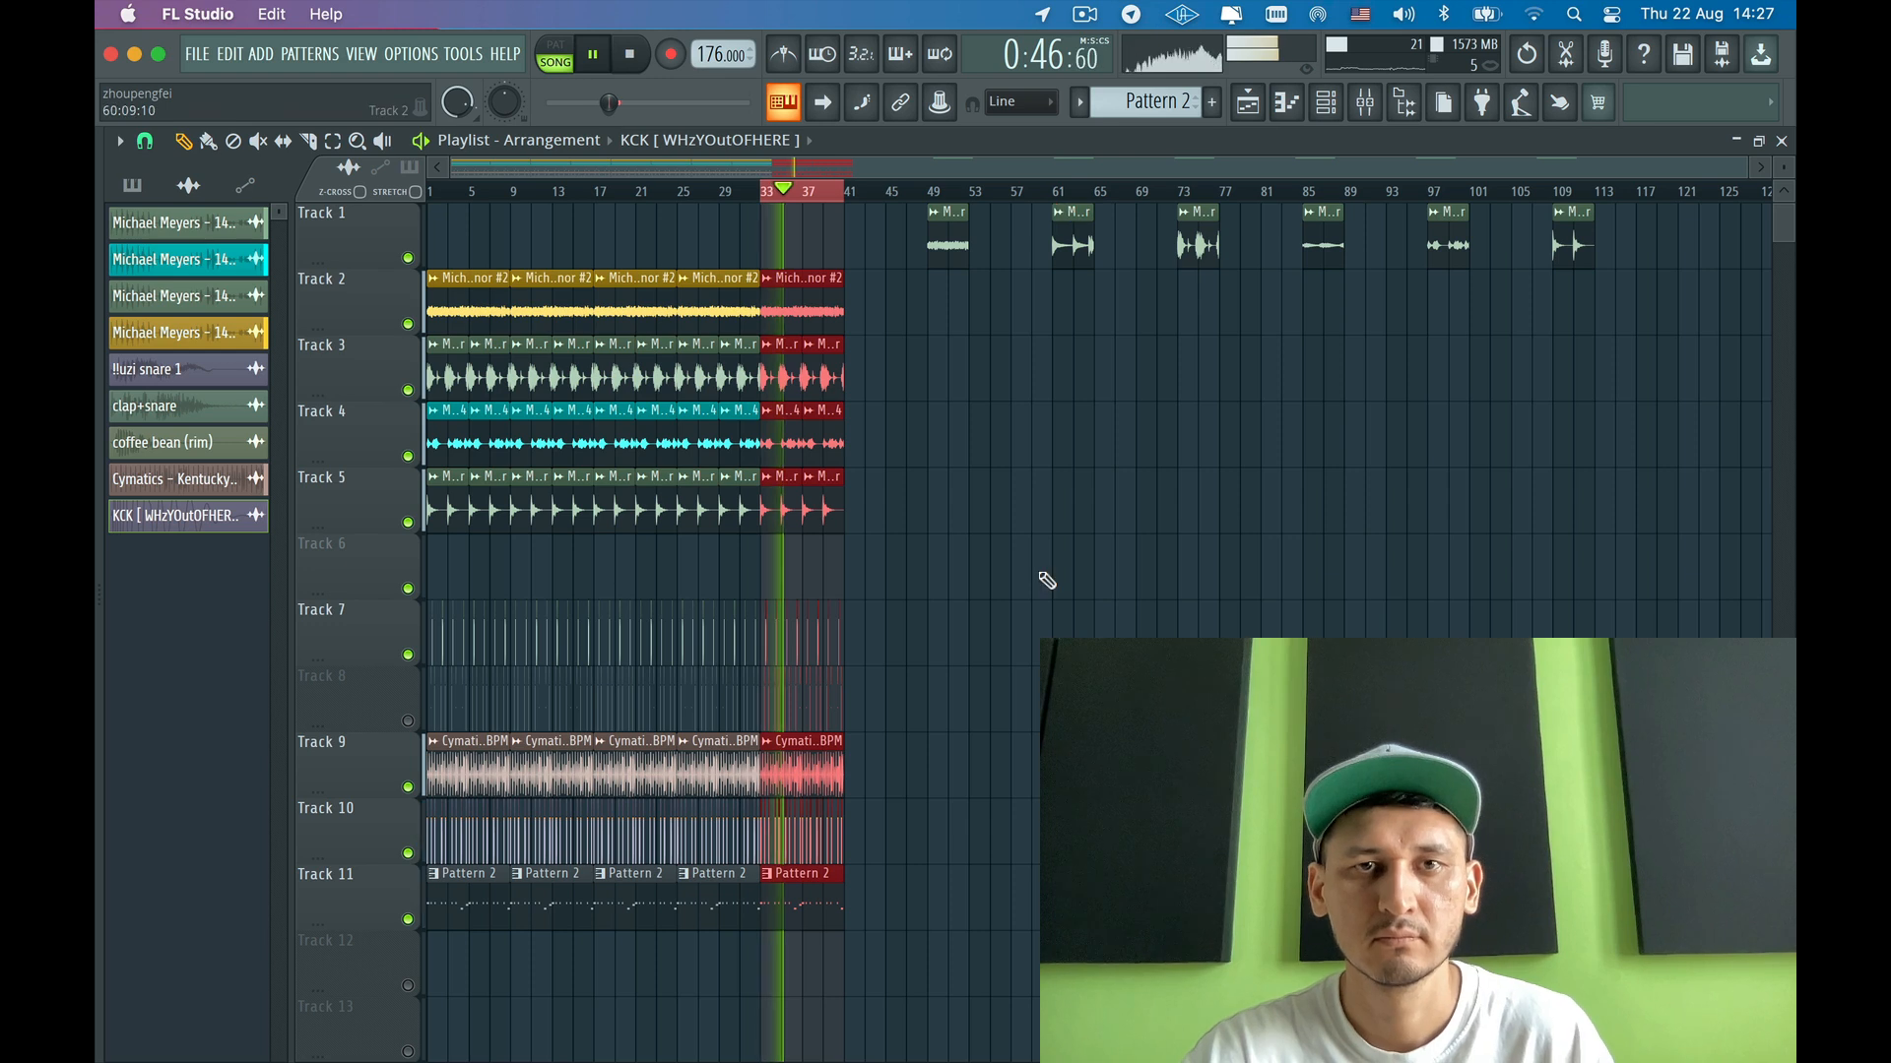
click(407, 258)
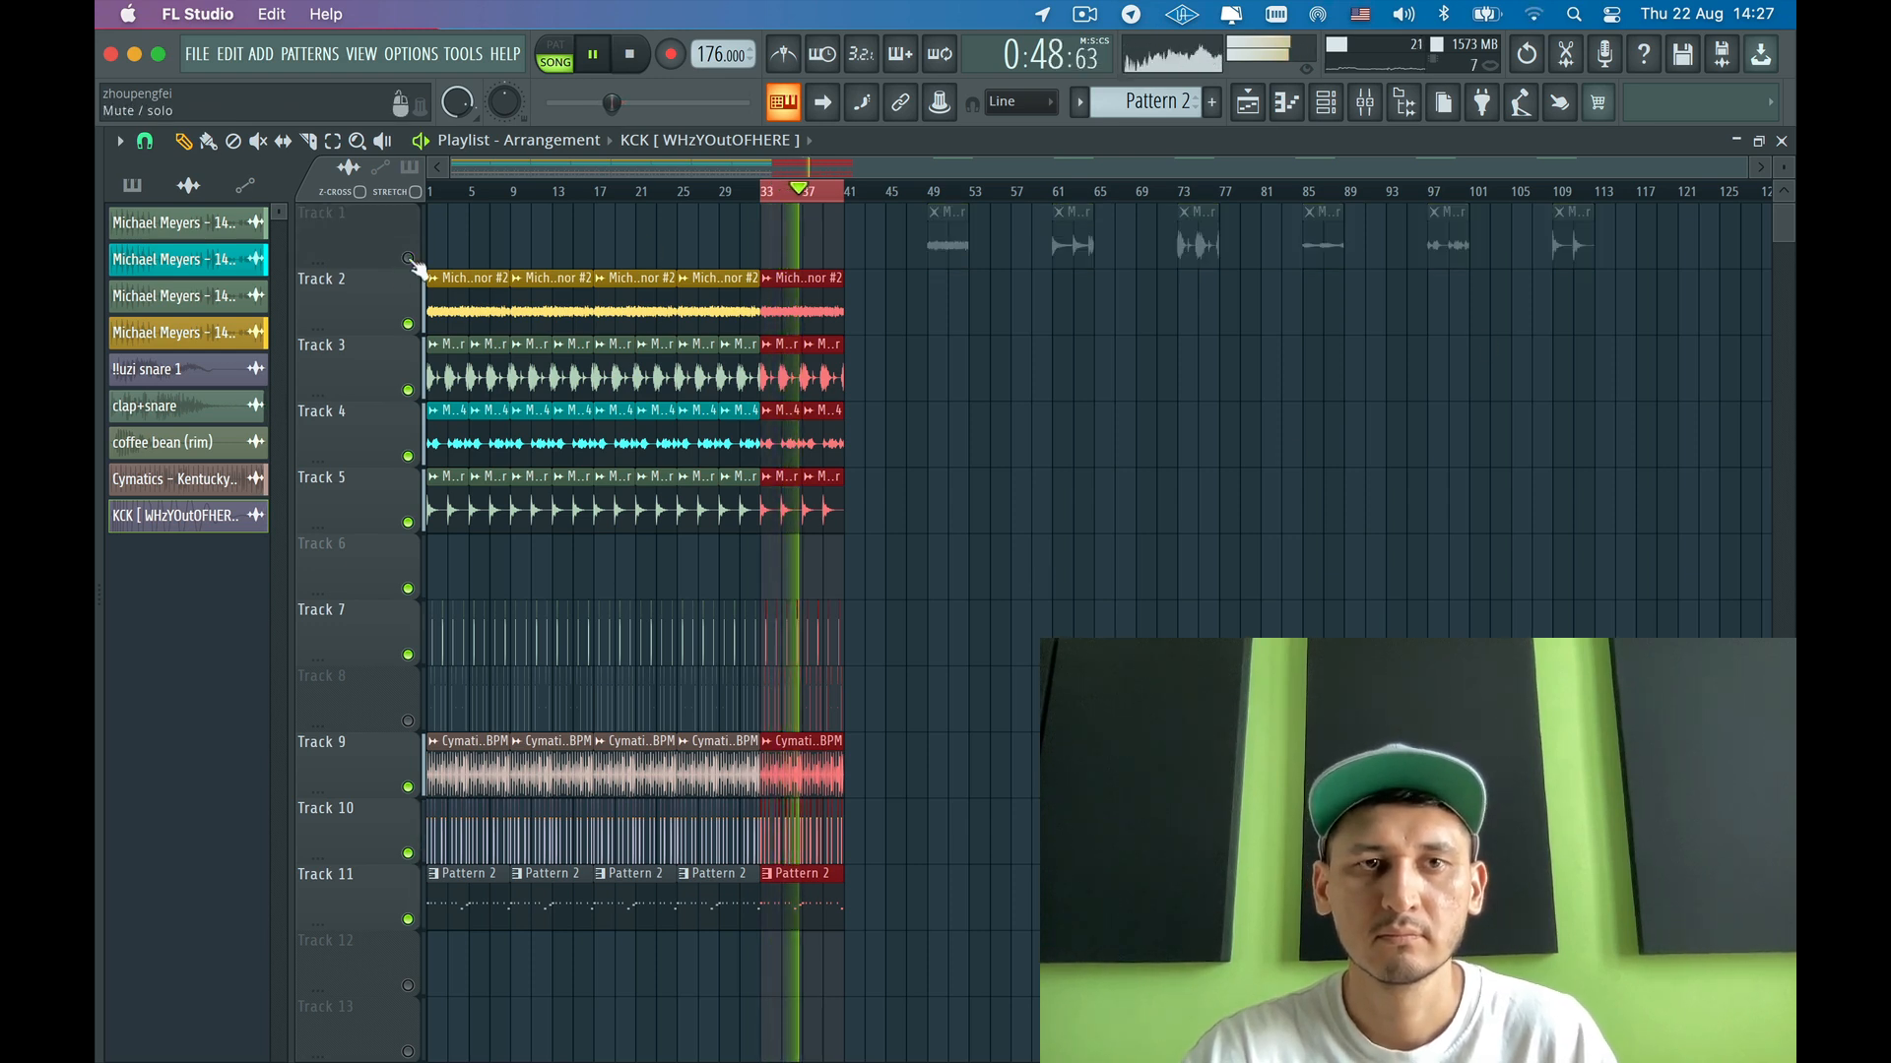
key(space)
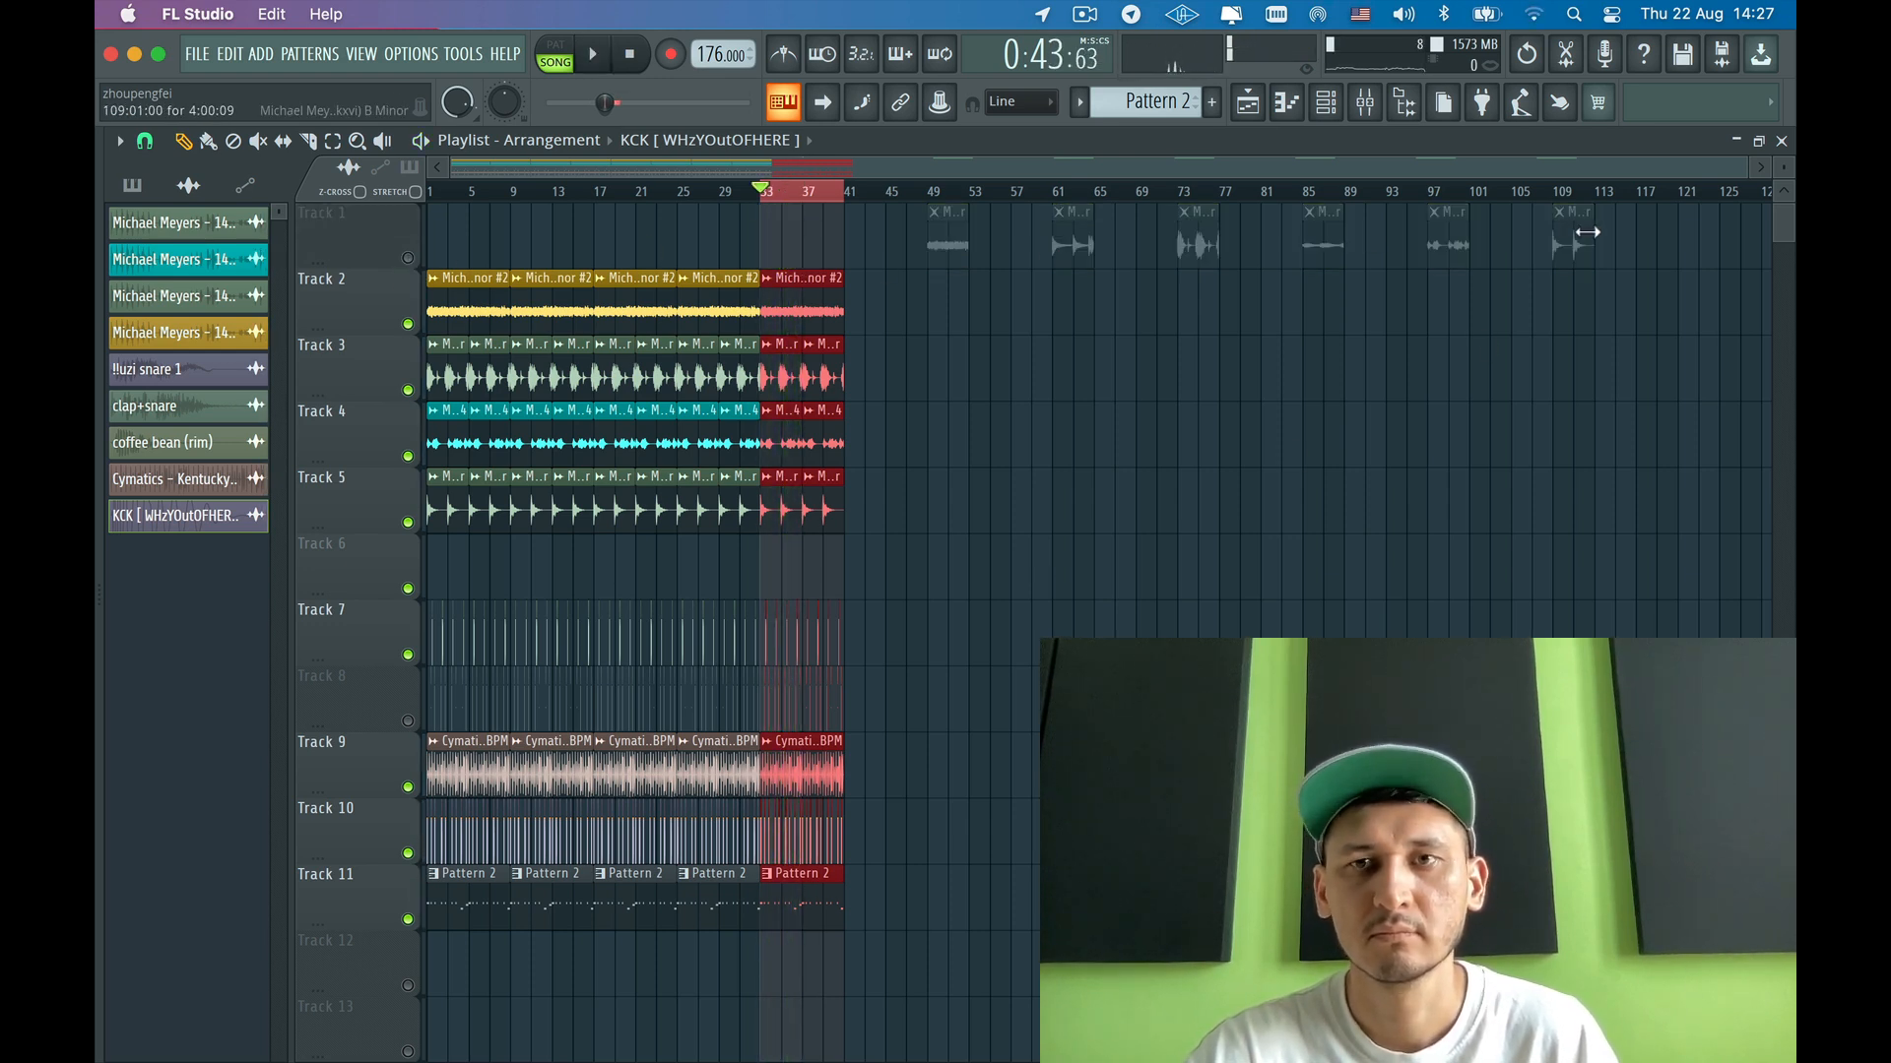
click(650, 195)
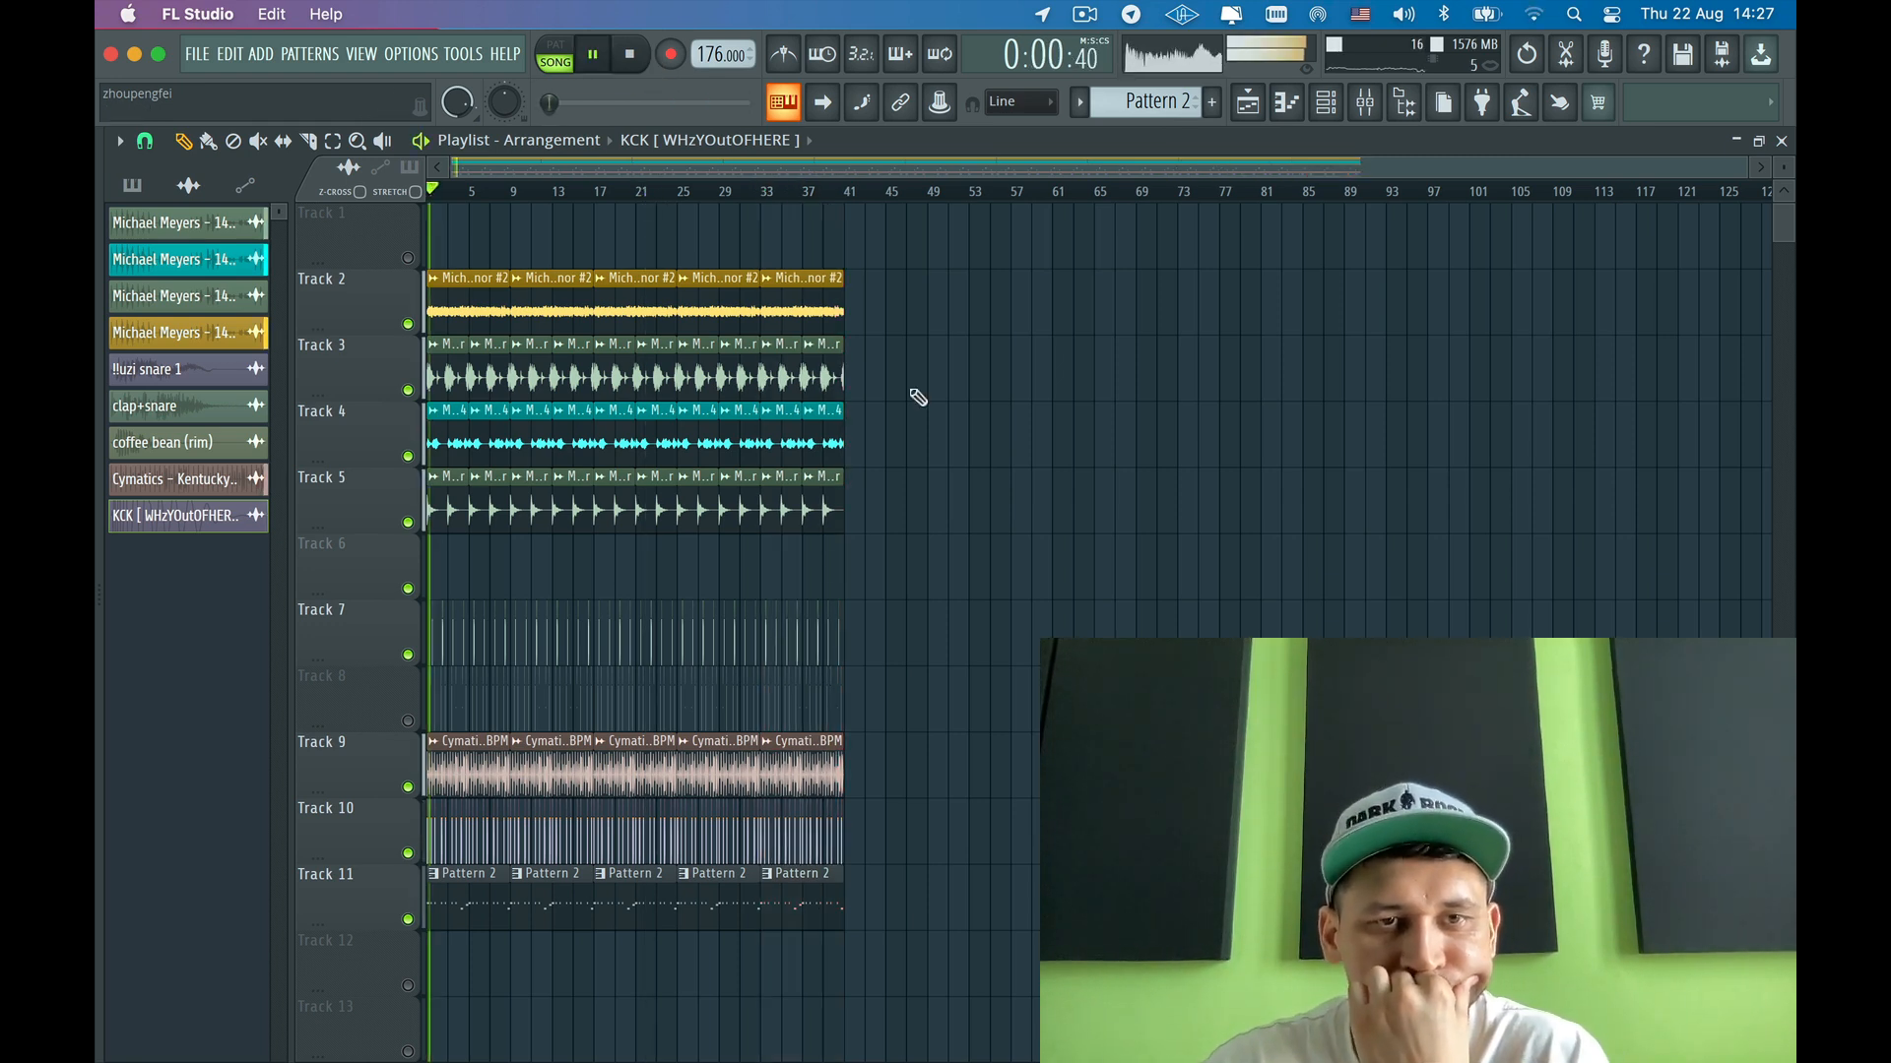
- Create an automation clip for the ShaperBox 2 mix level on mixer insert 5 and return to the playlist
click(1365, 104)
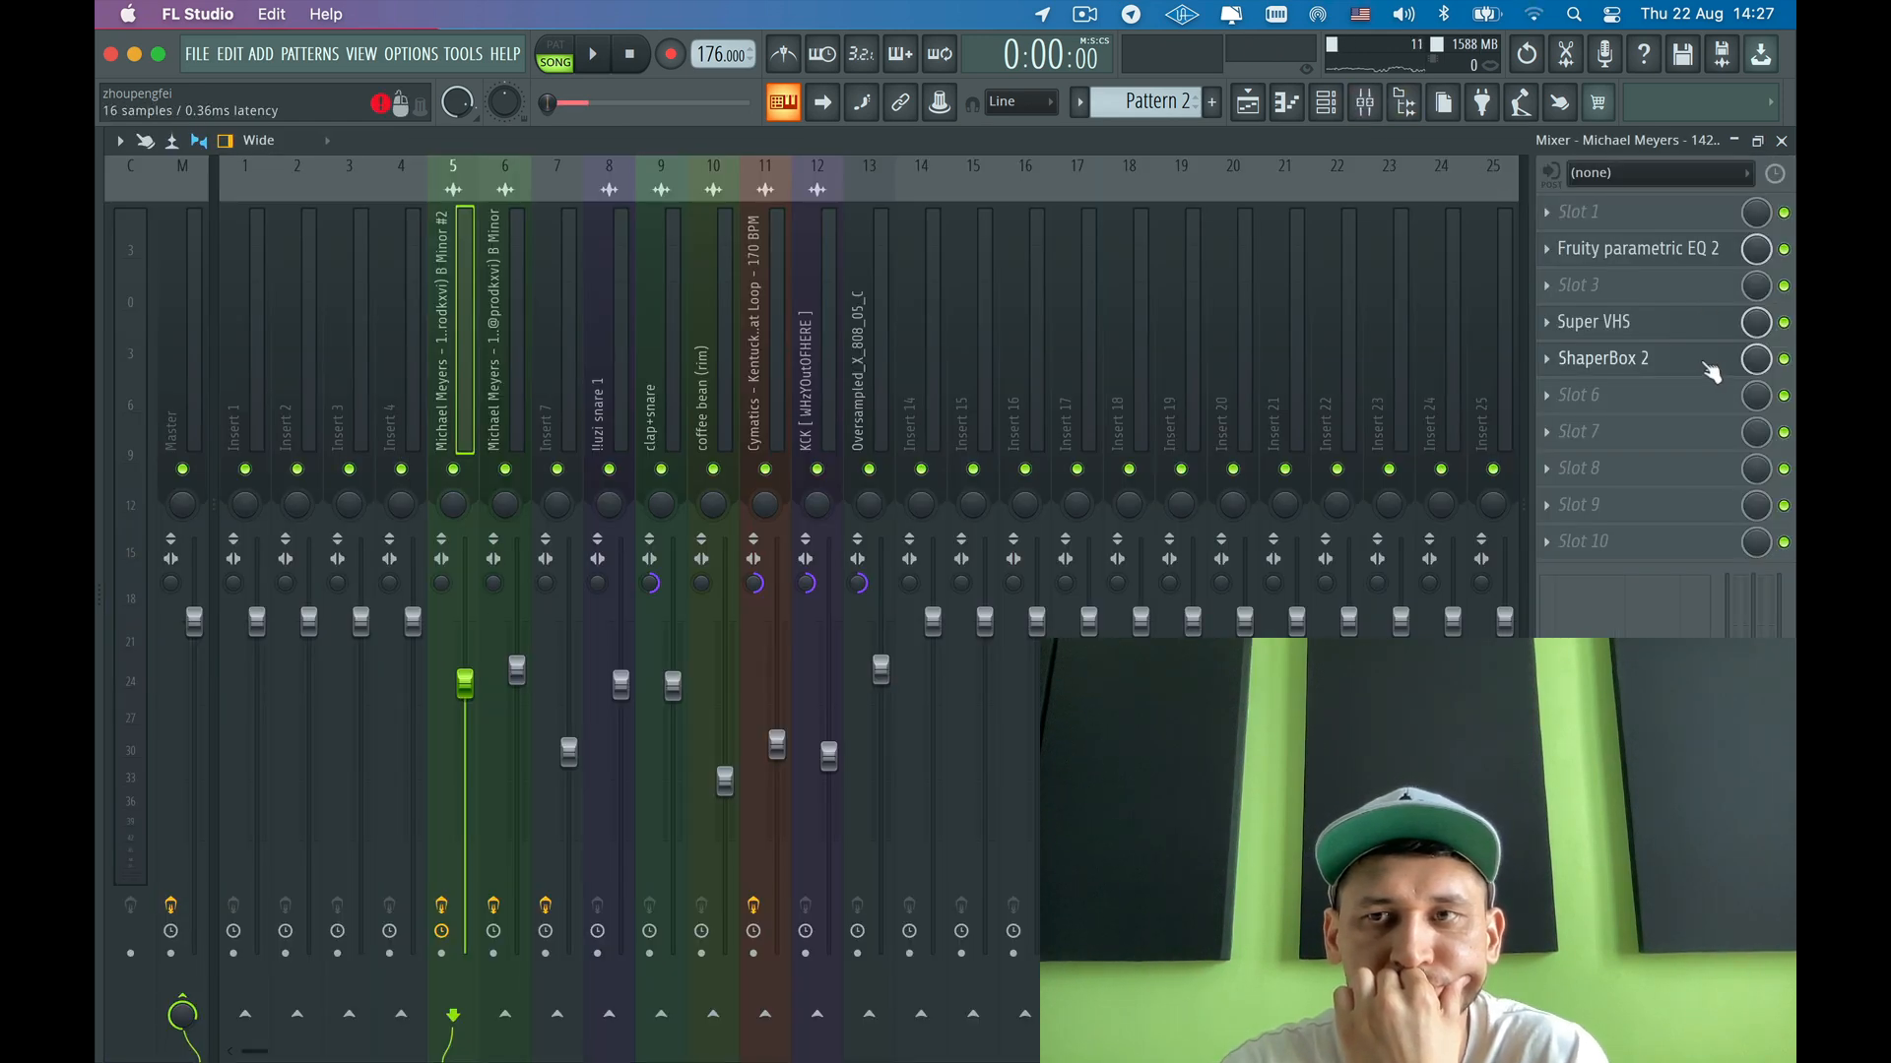
right_click(1757, 360)
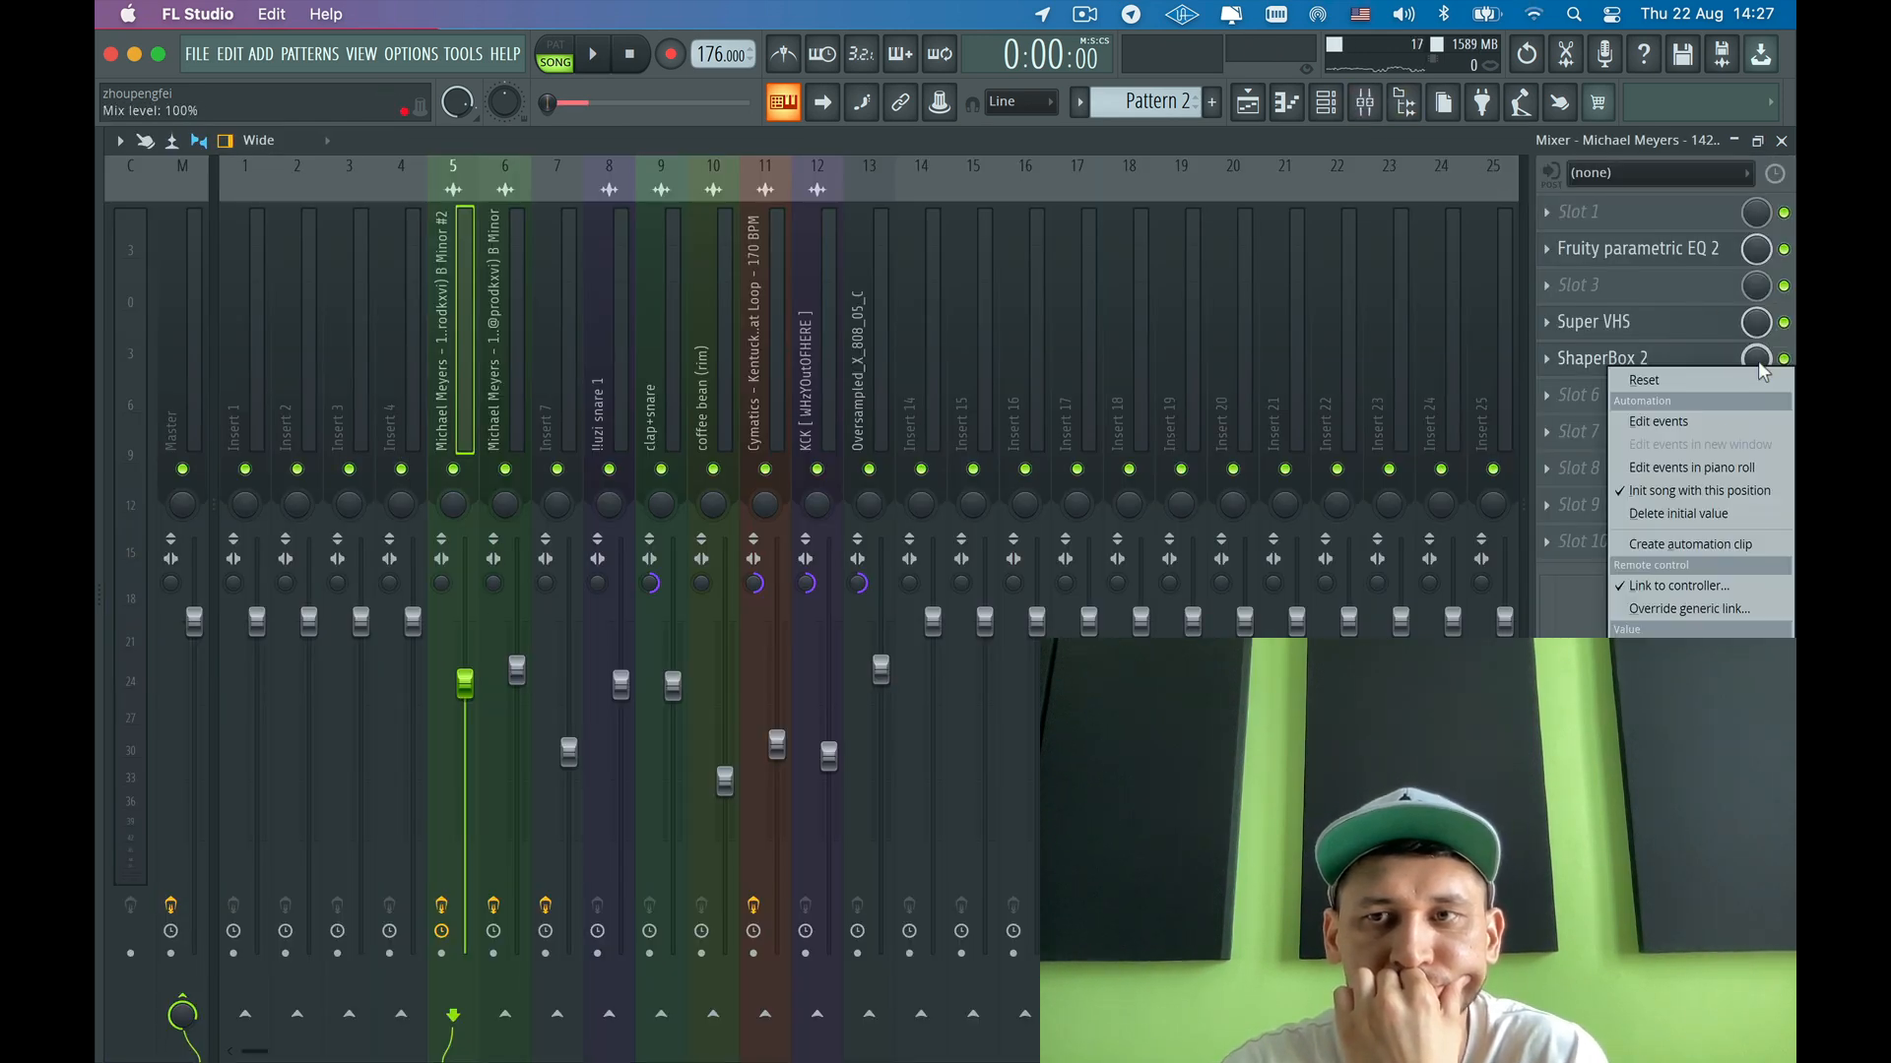
click(1657, 544)
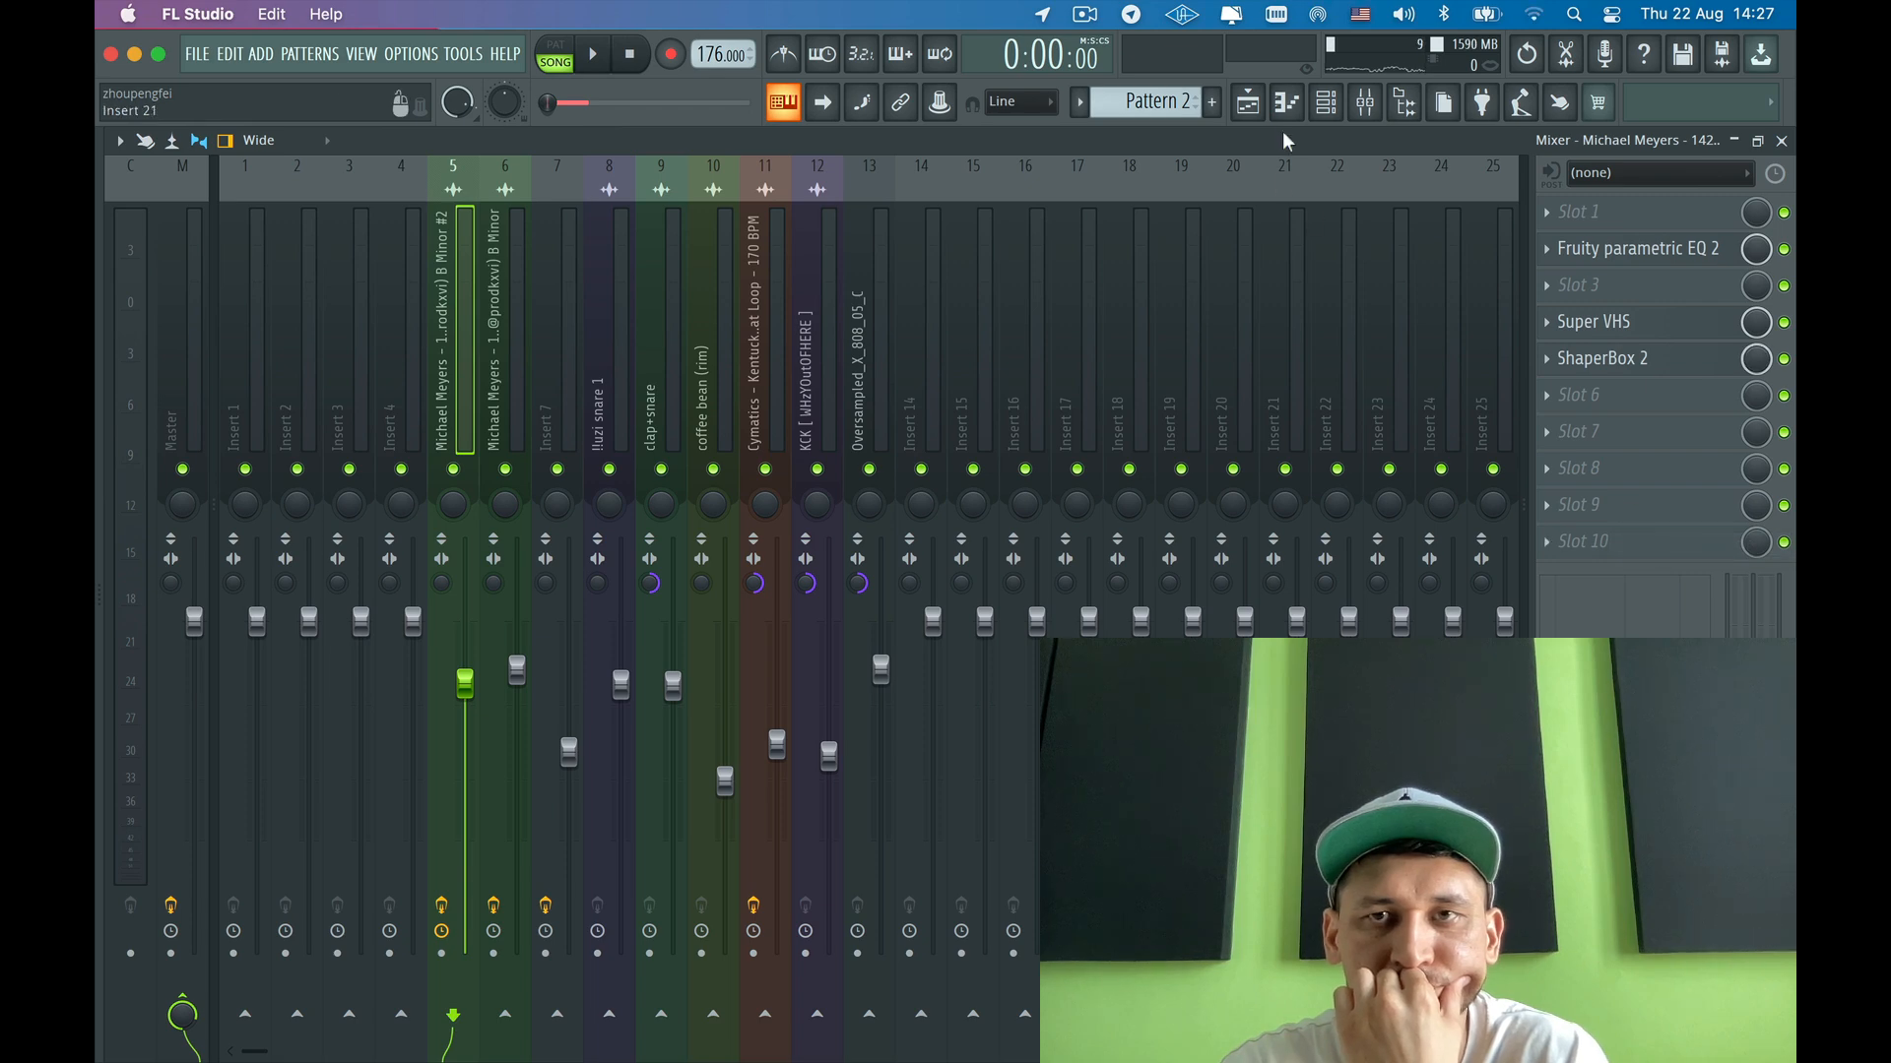
click(1262, 104)
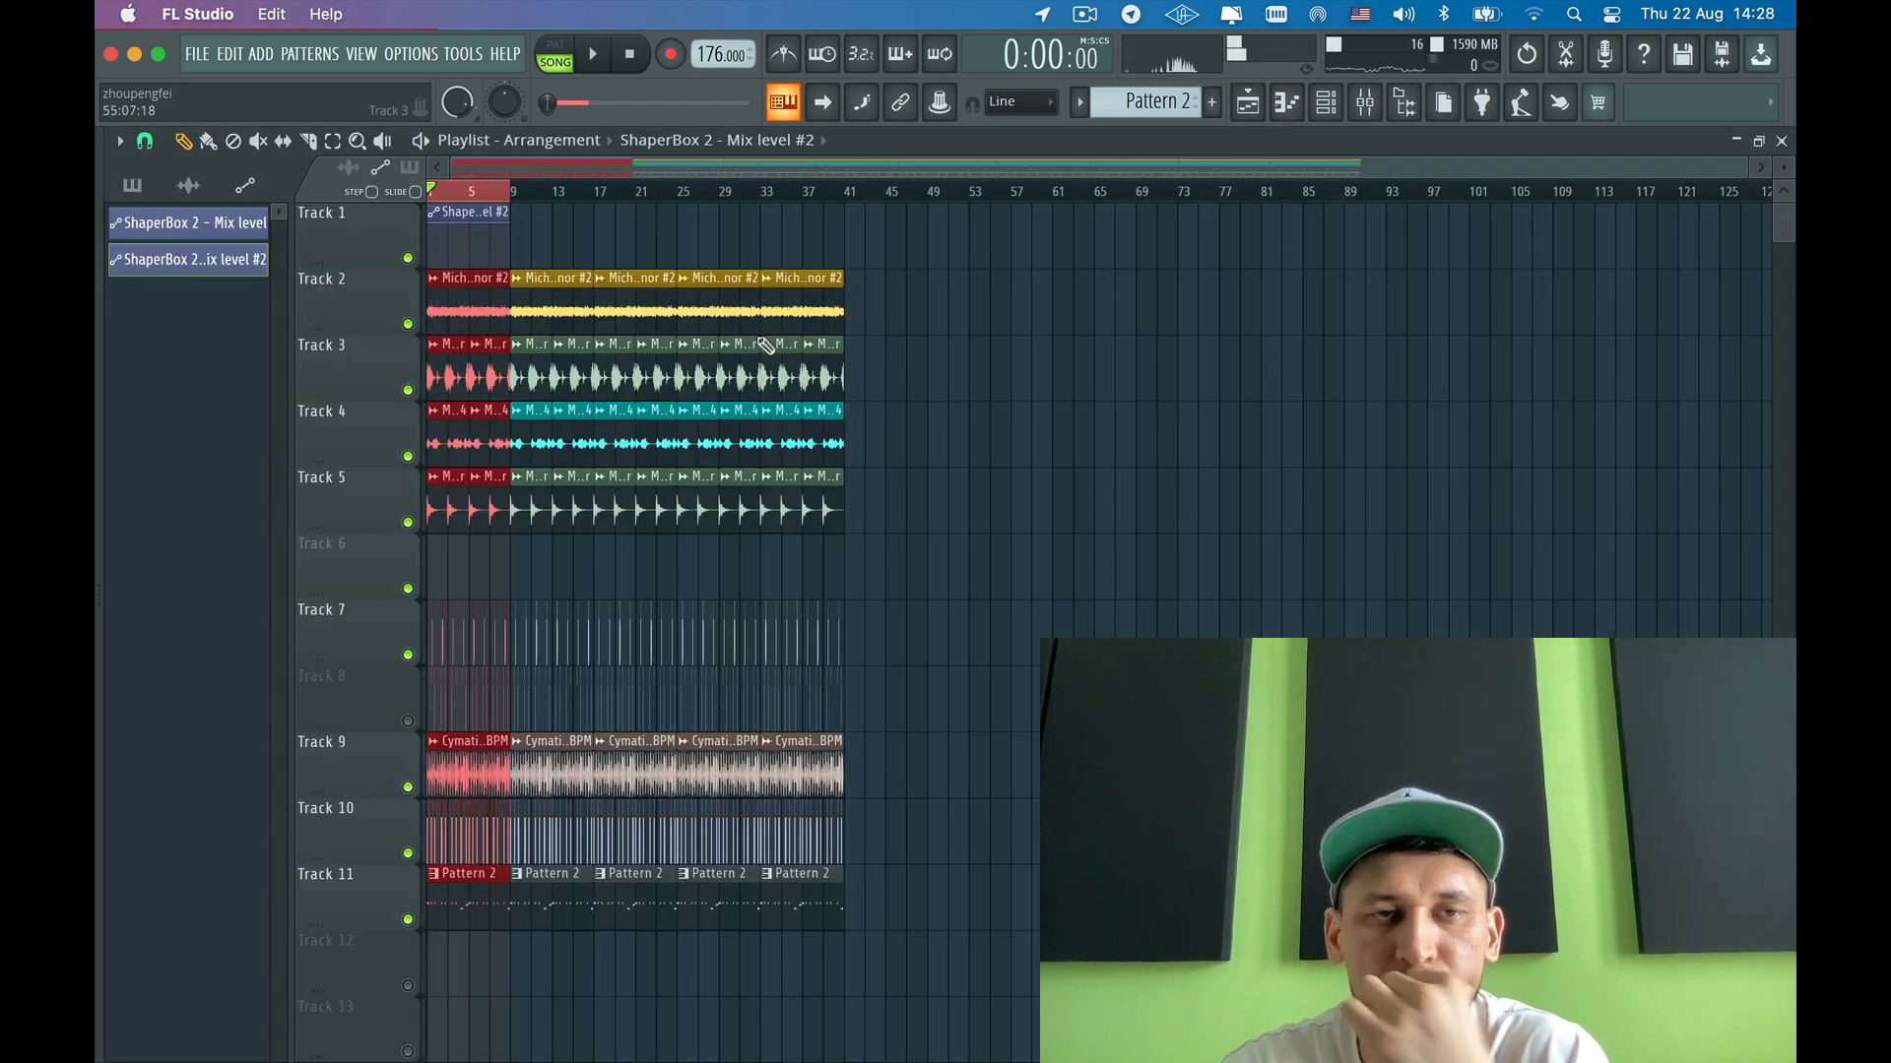
- With only tracks 1 and 2 audible, place another ShaperBox 2 mix-level automation clip over bars 9 to 16 and audition from the start
right_click(409, 259)
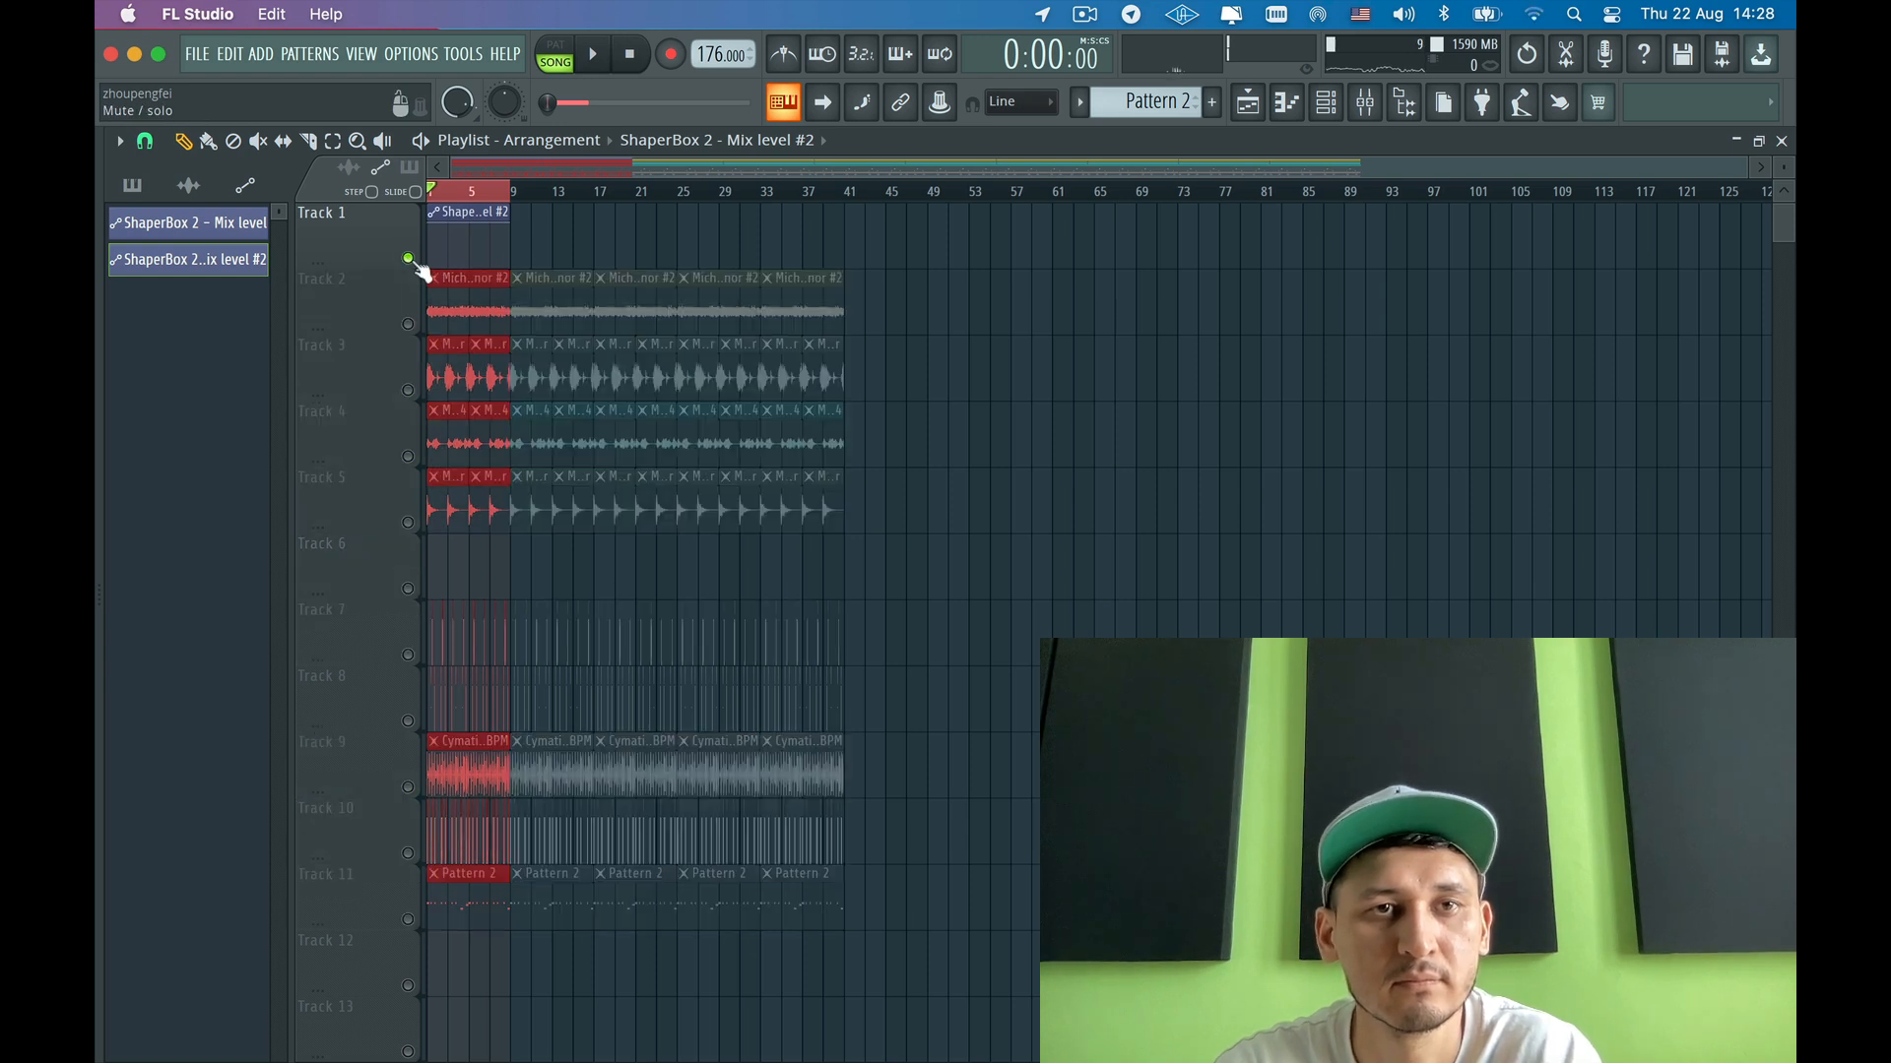
click(408, 324)
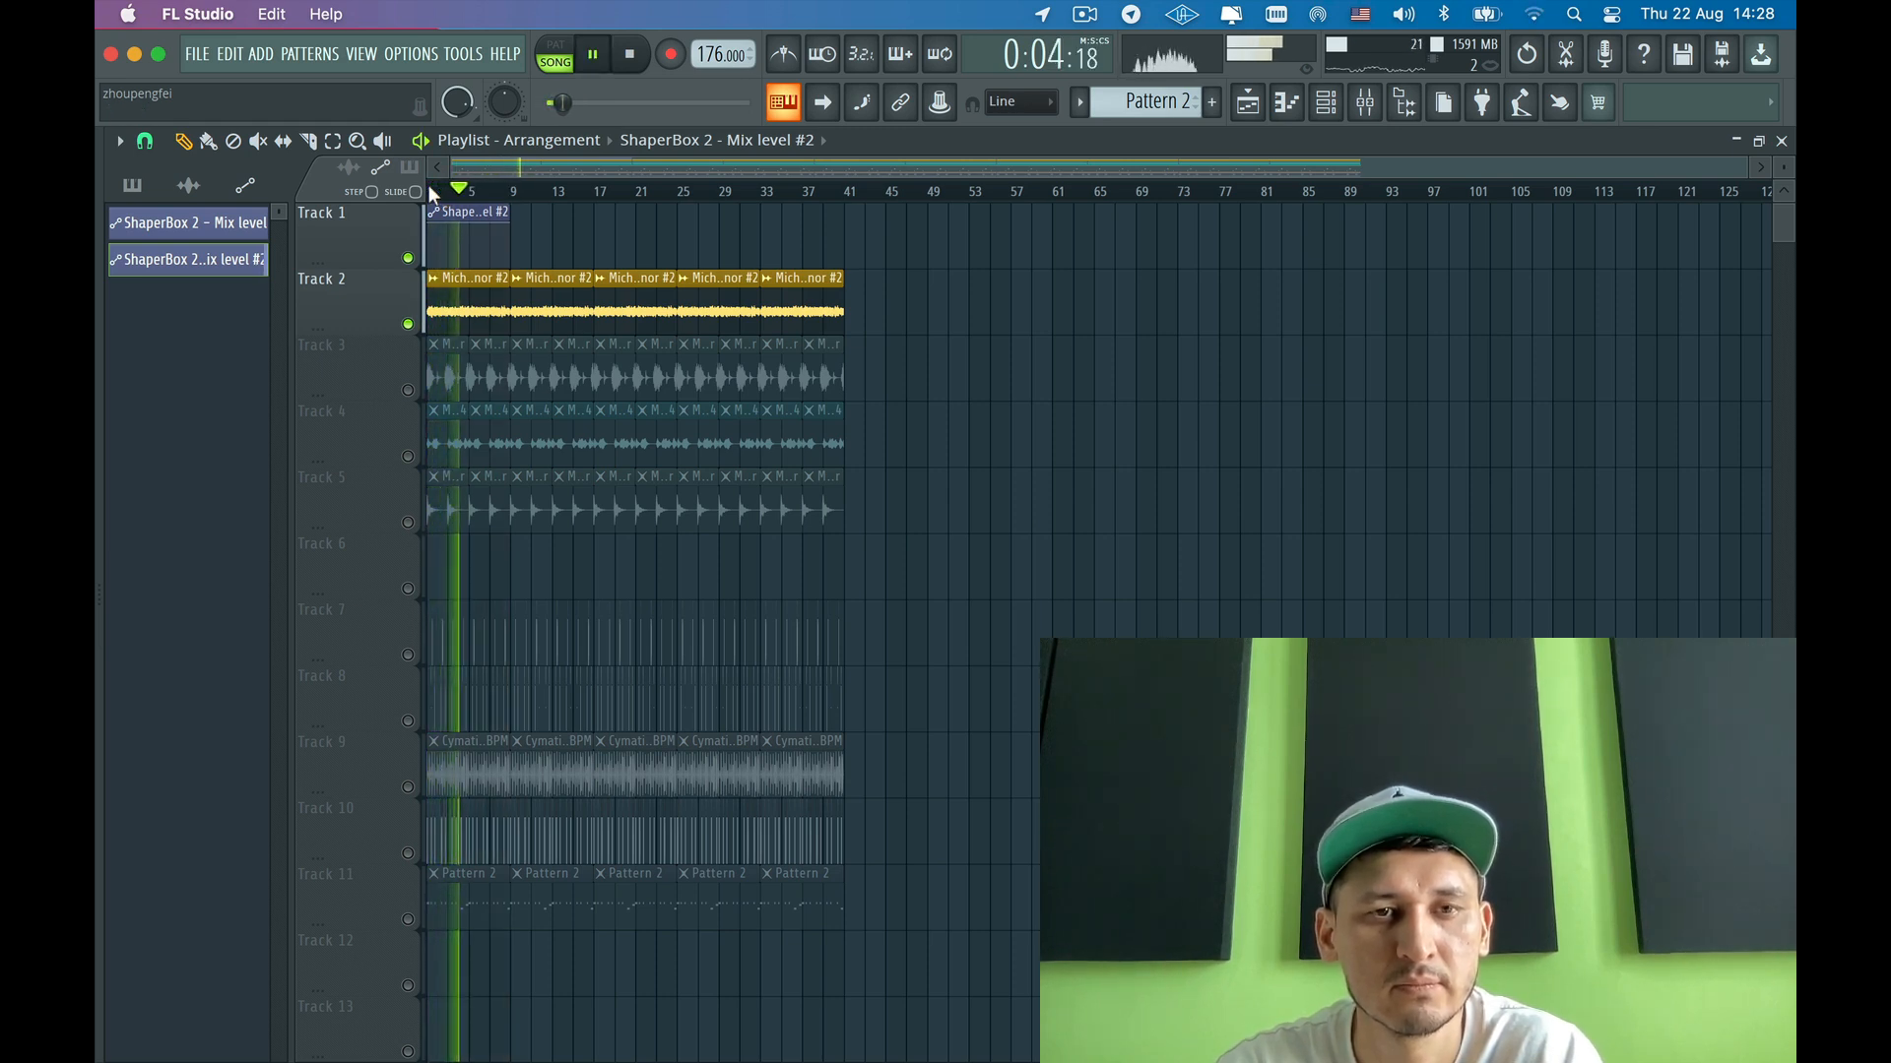
click(528, 212)
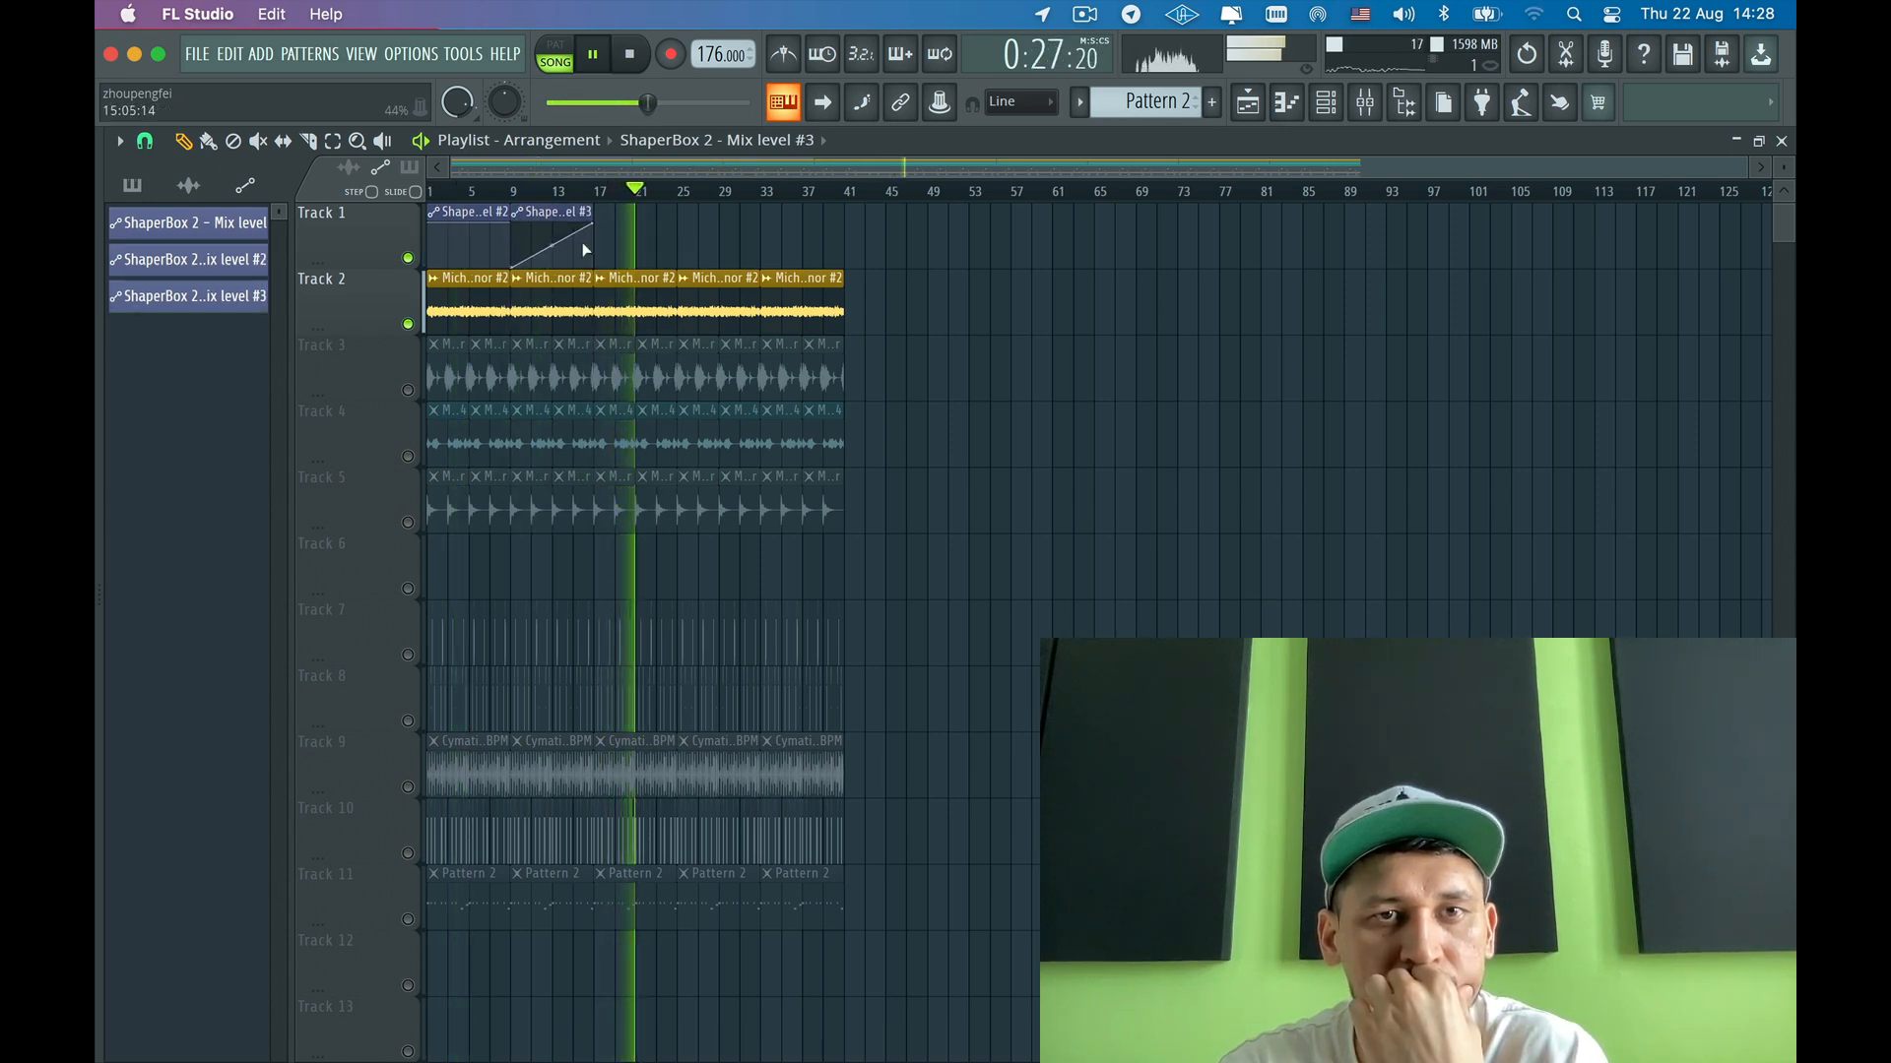
key(space)
key(space)
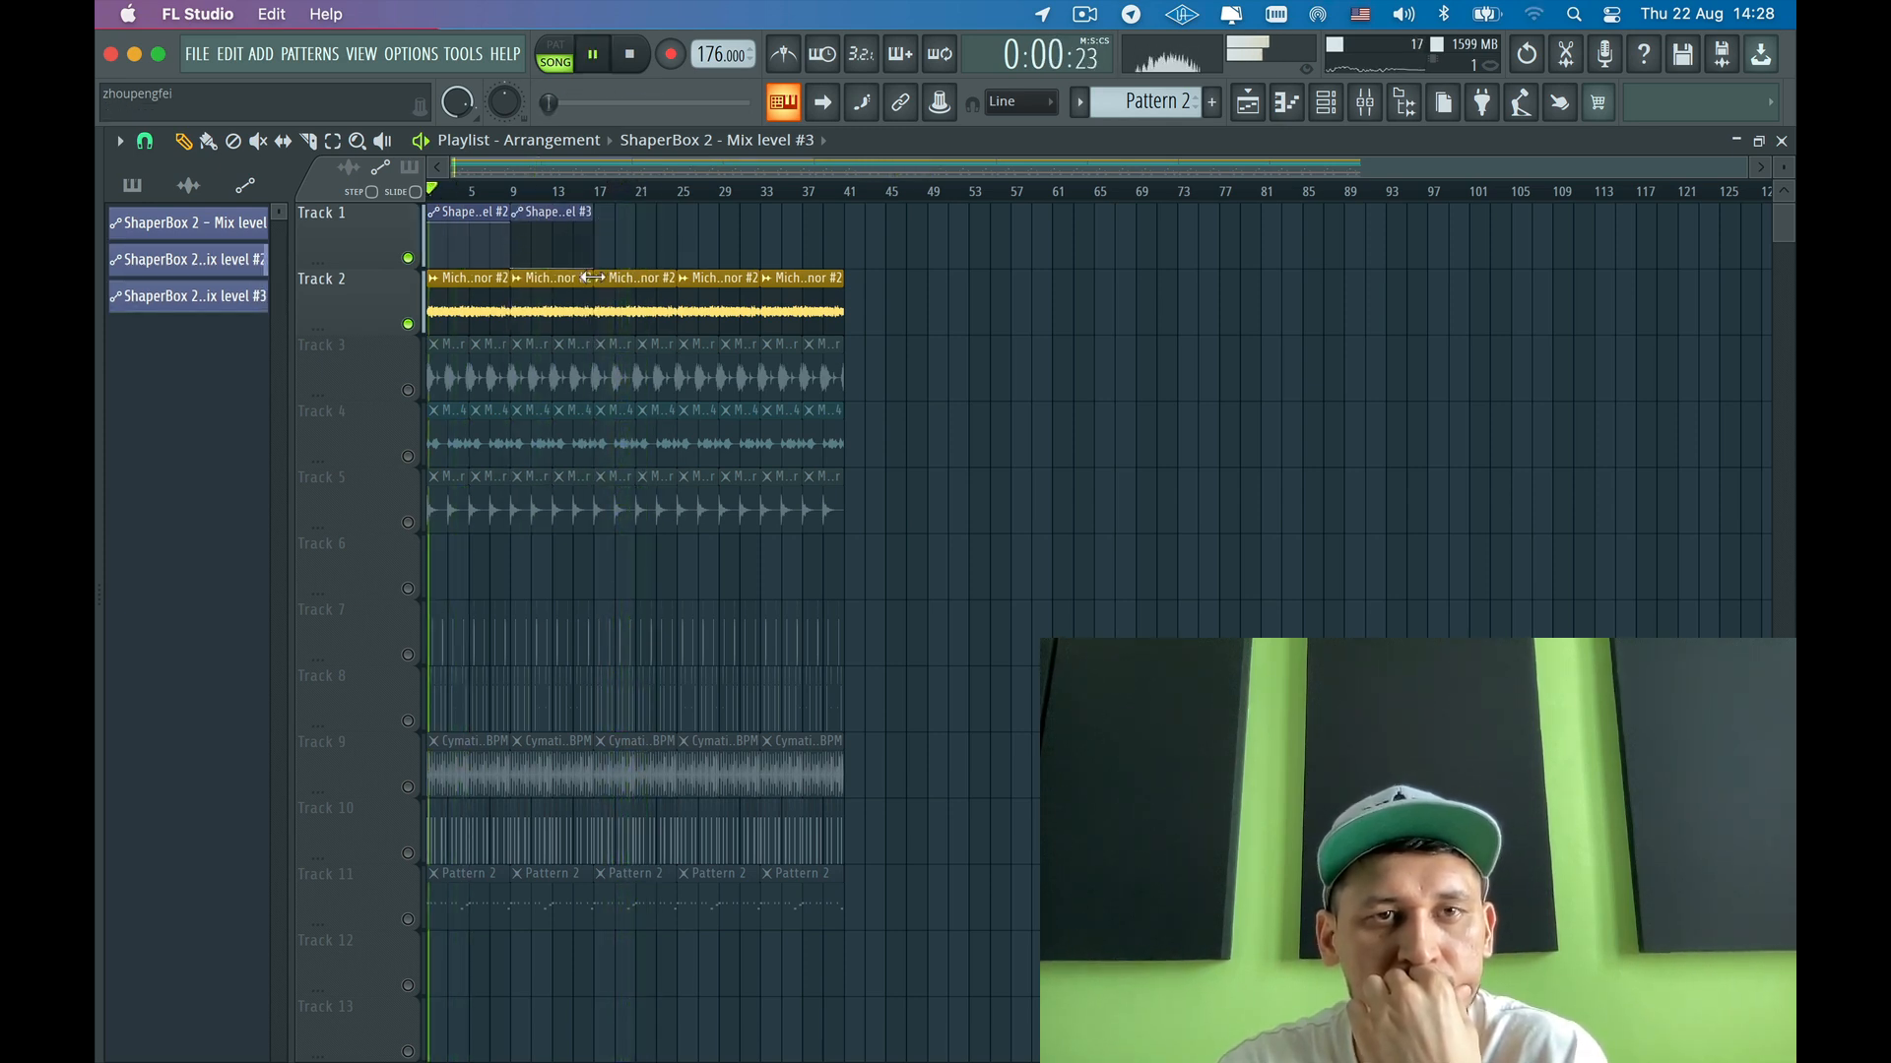
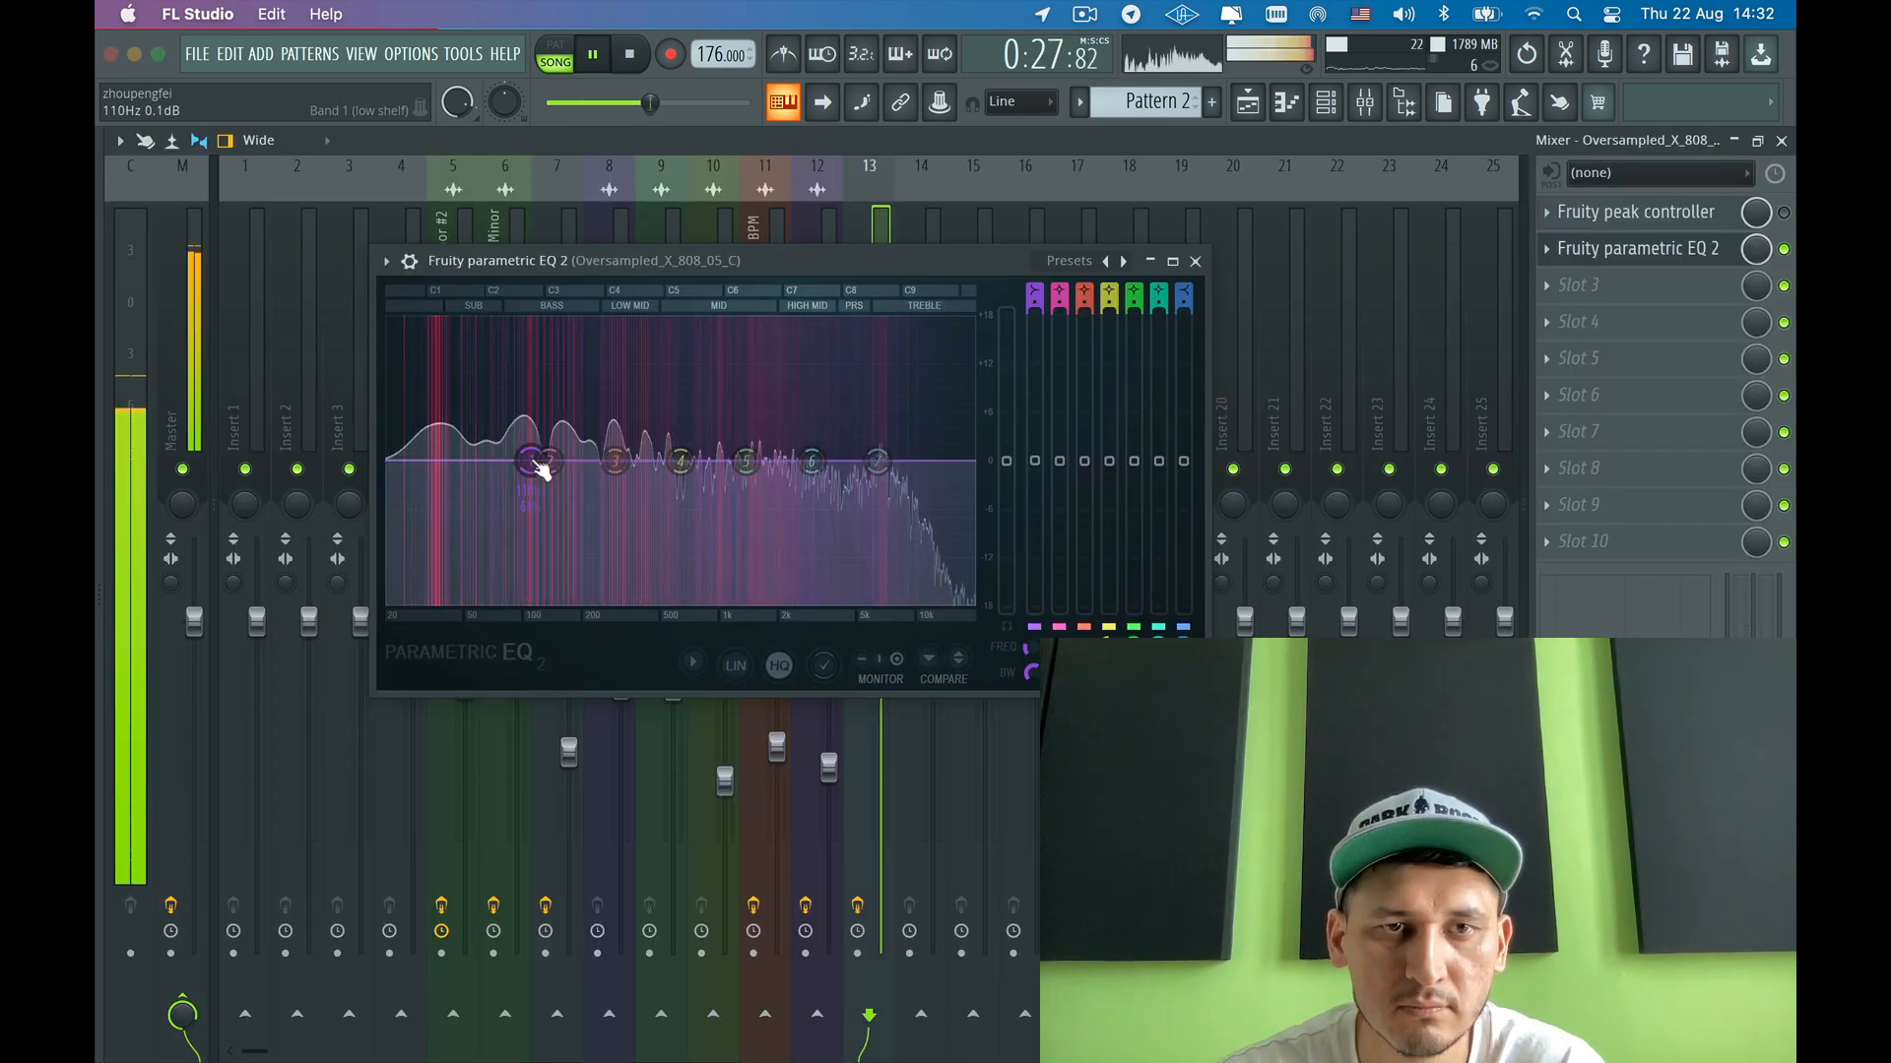
- Link the band 1 level of the 808's Fruity parametric EQ 2 to the kick's Peak ctrl - Peak controller
right_click(530, 459)
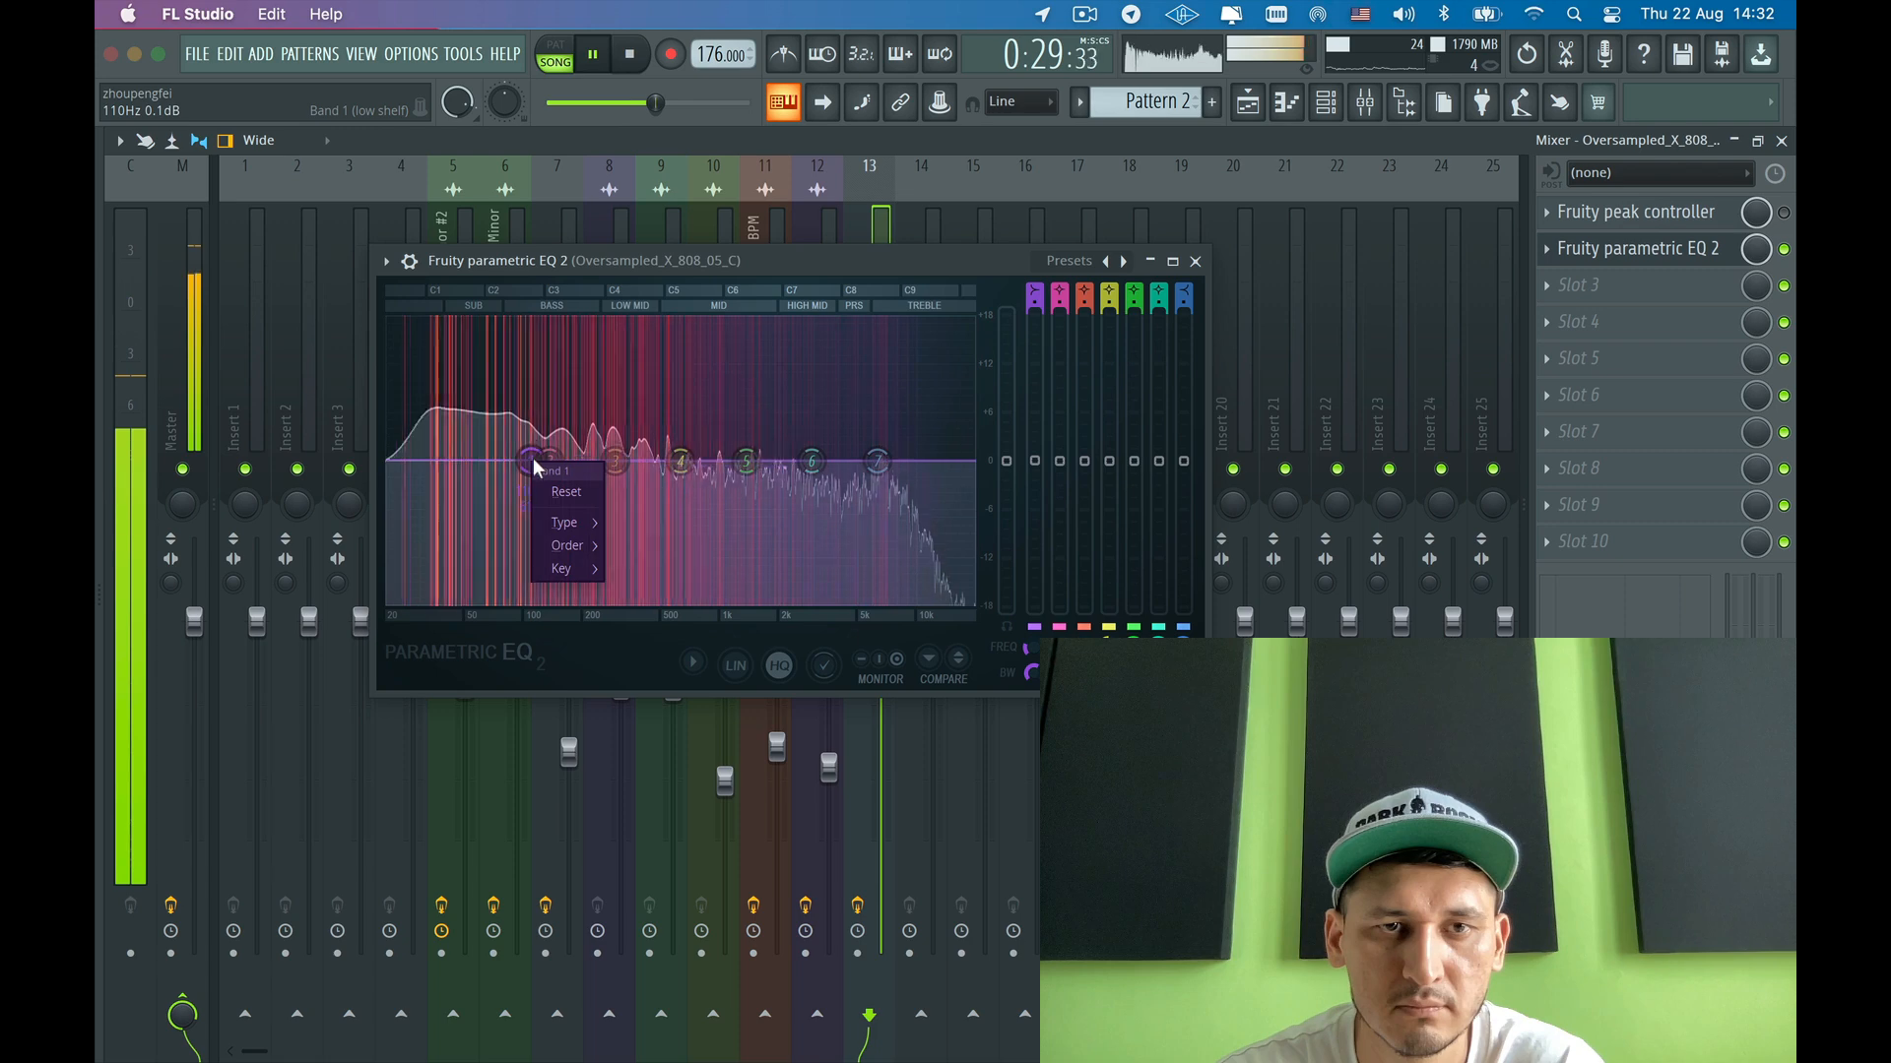
click(533, 460)
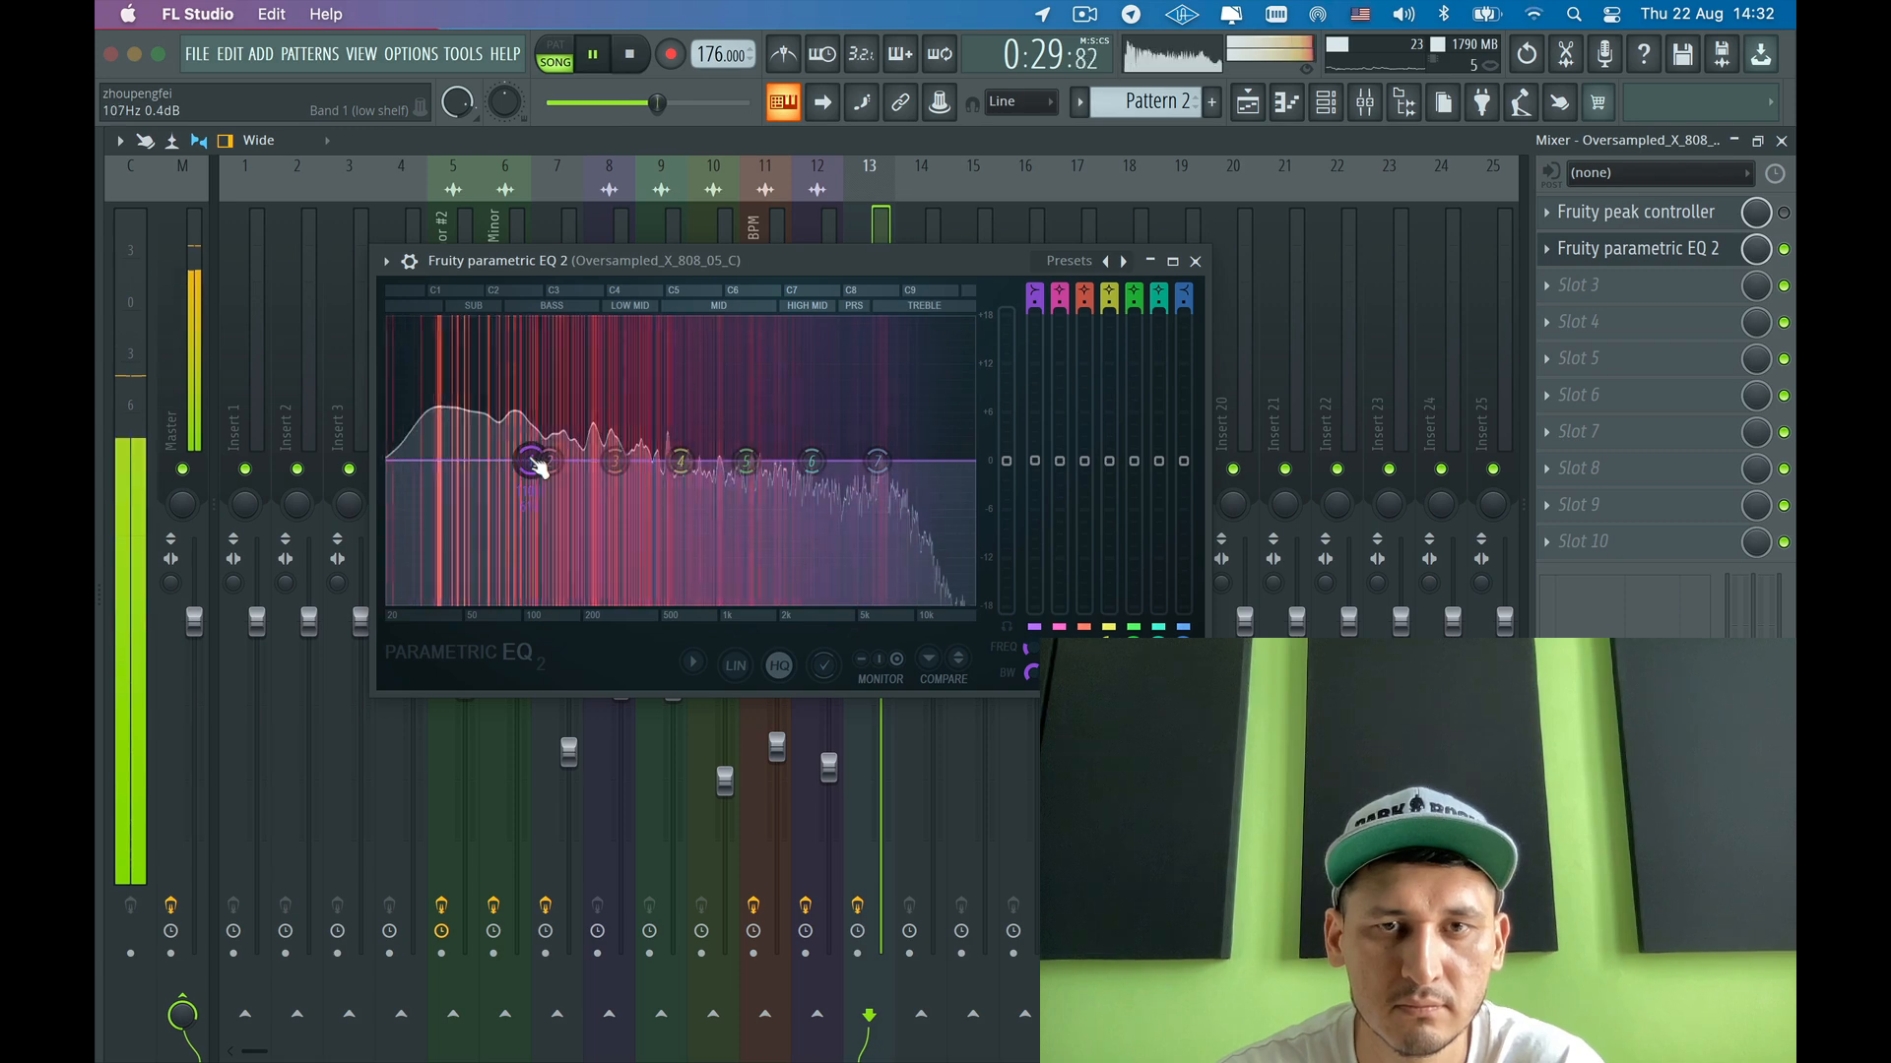
right_click(1035, 462)
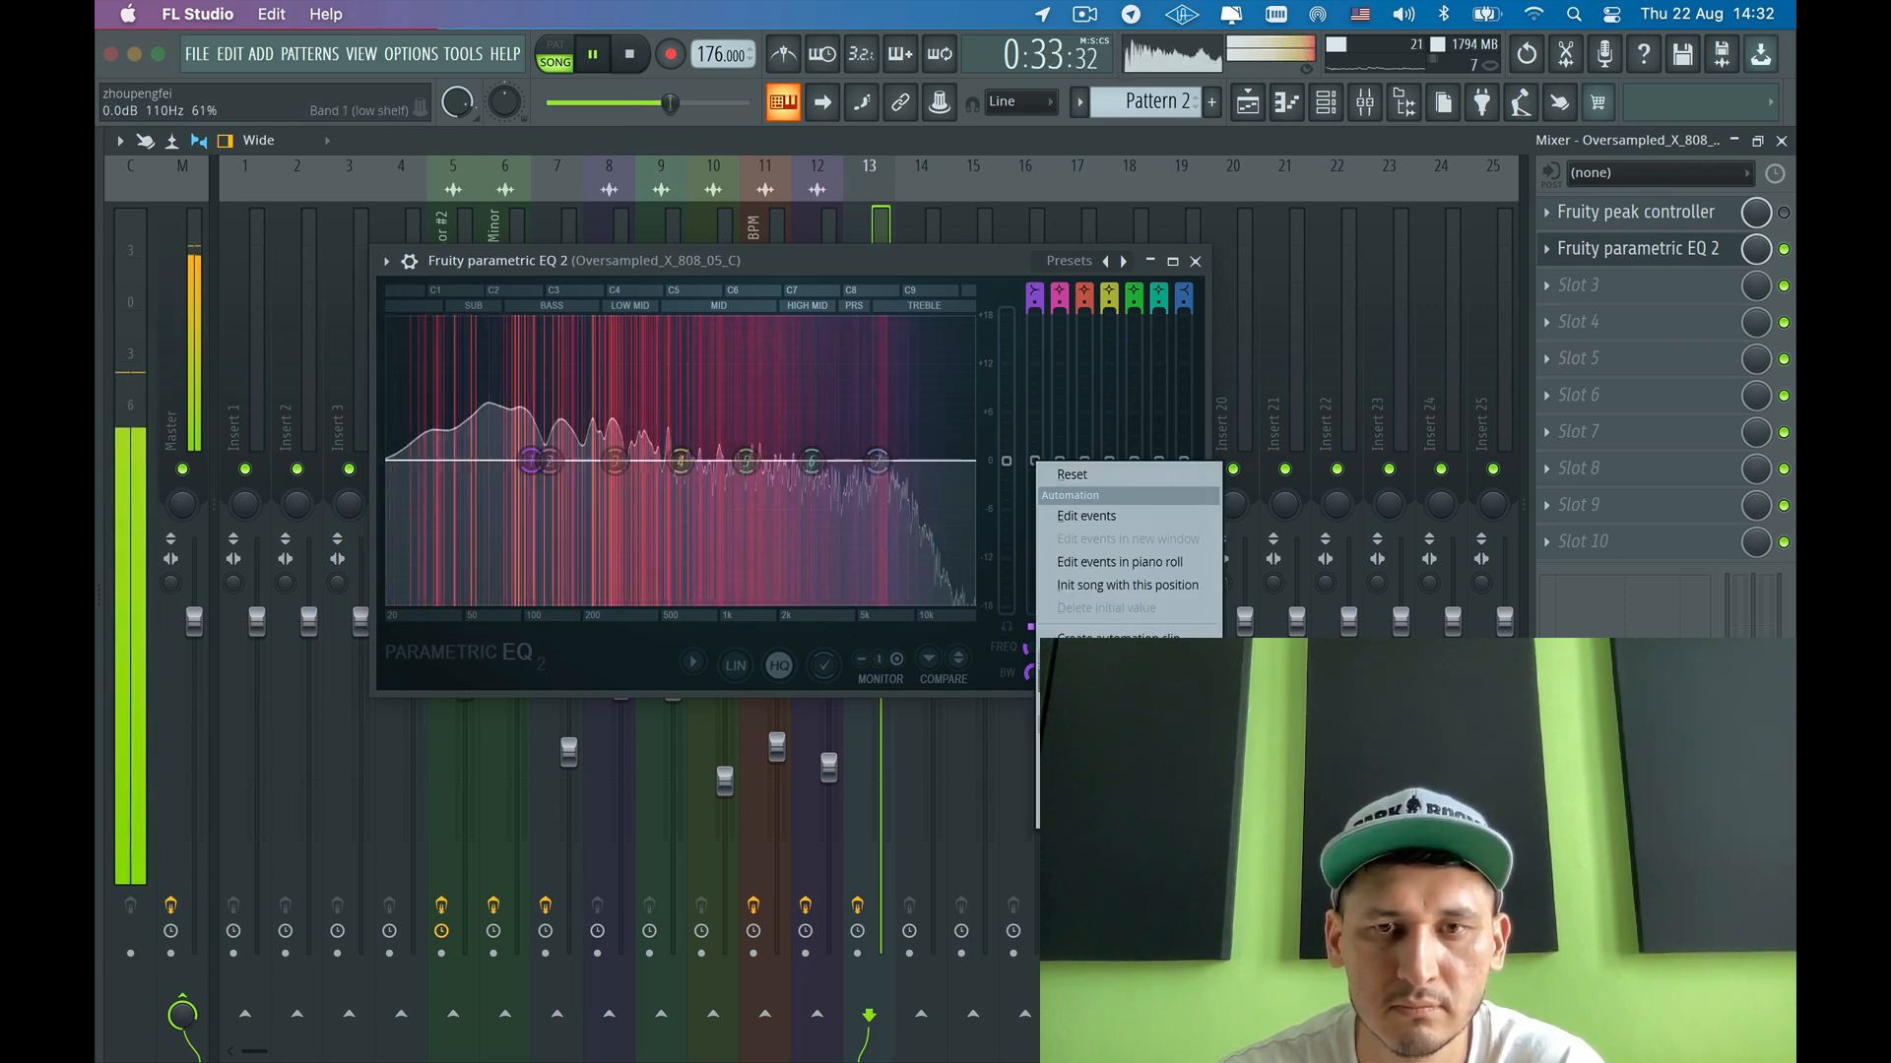
click(1112, 660)
click(946, 501)
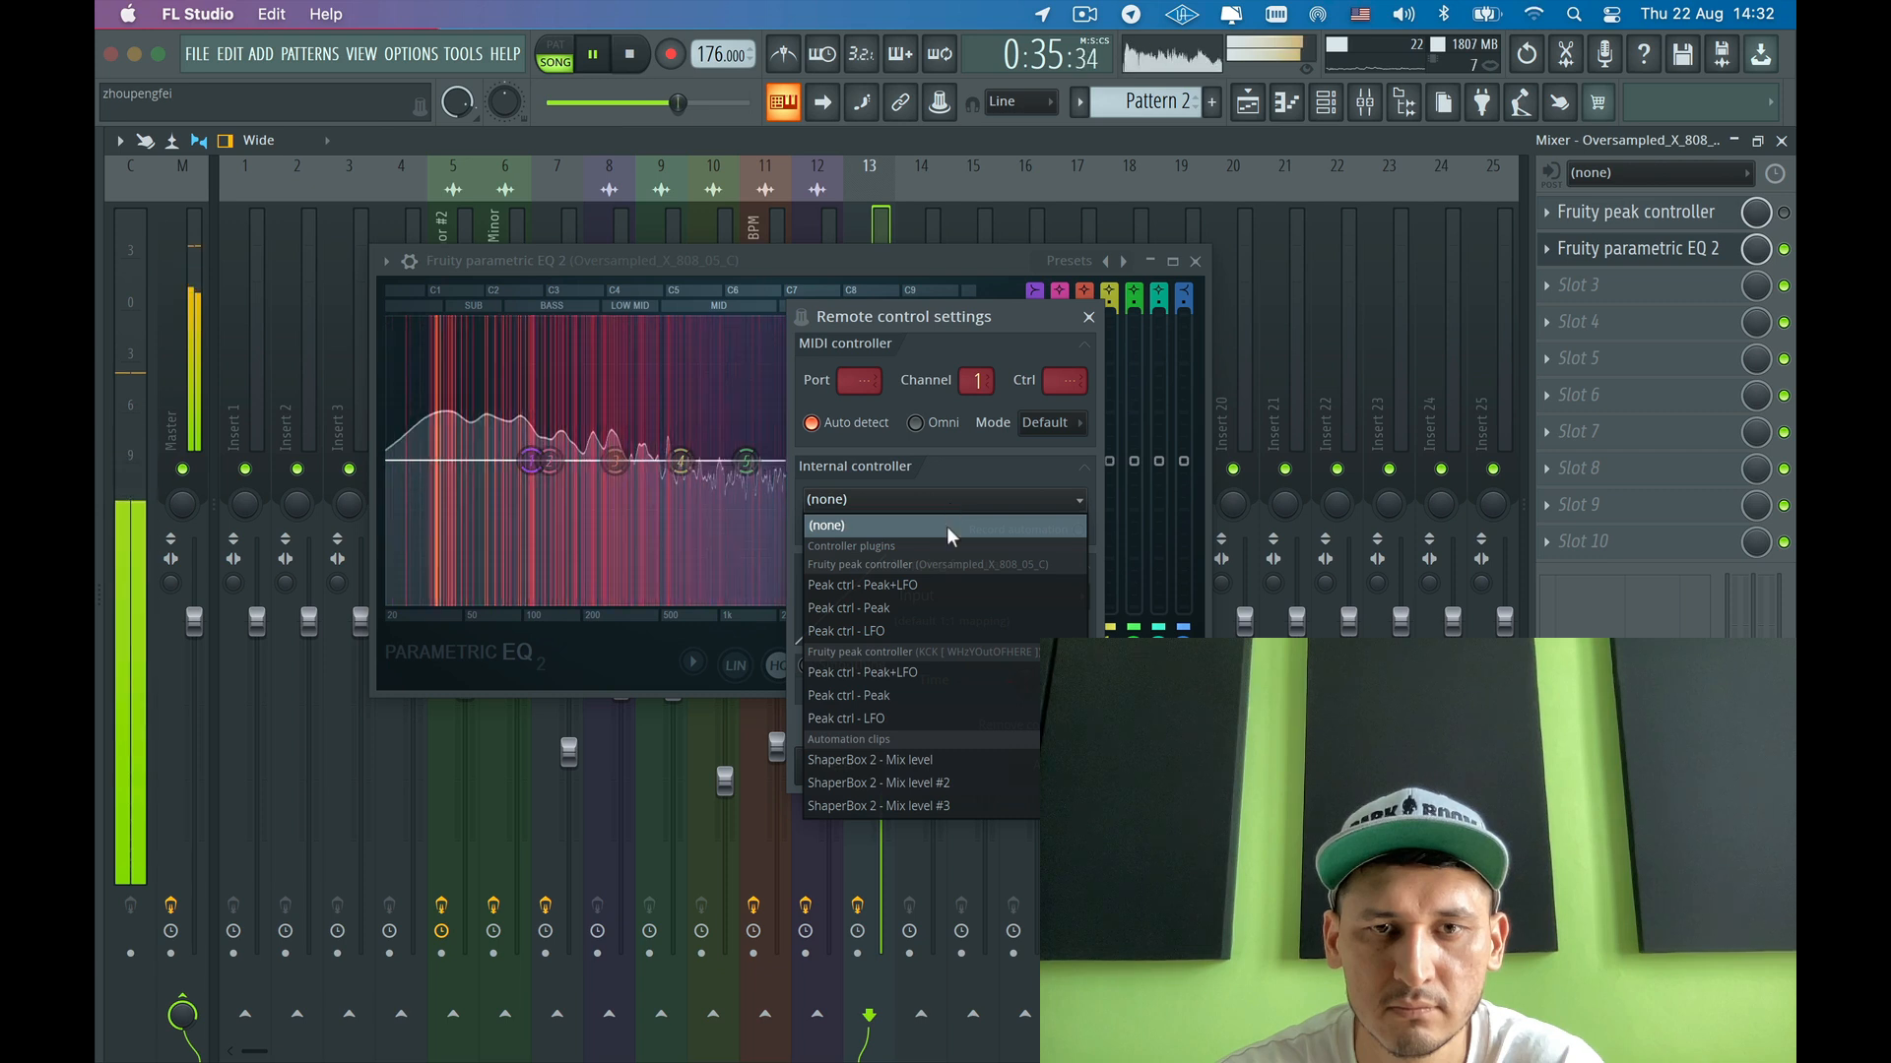
click(931, 695)
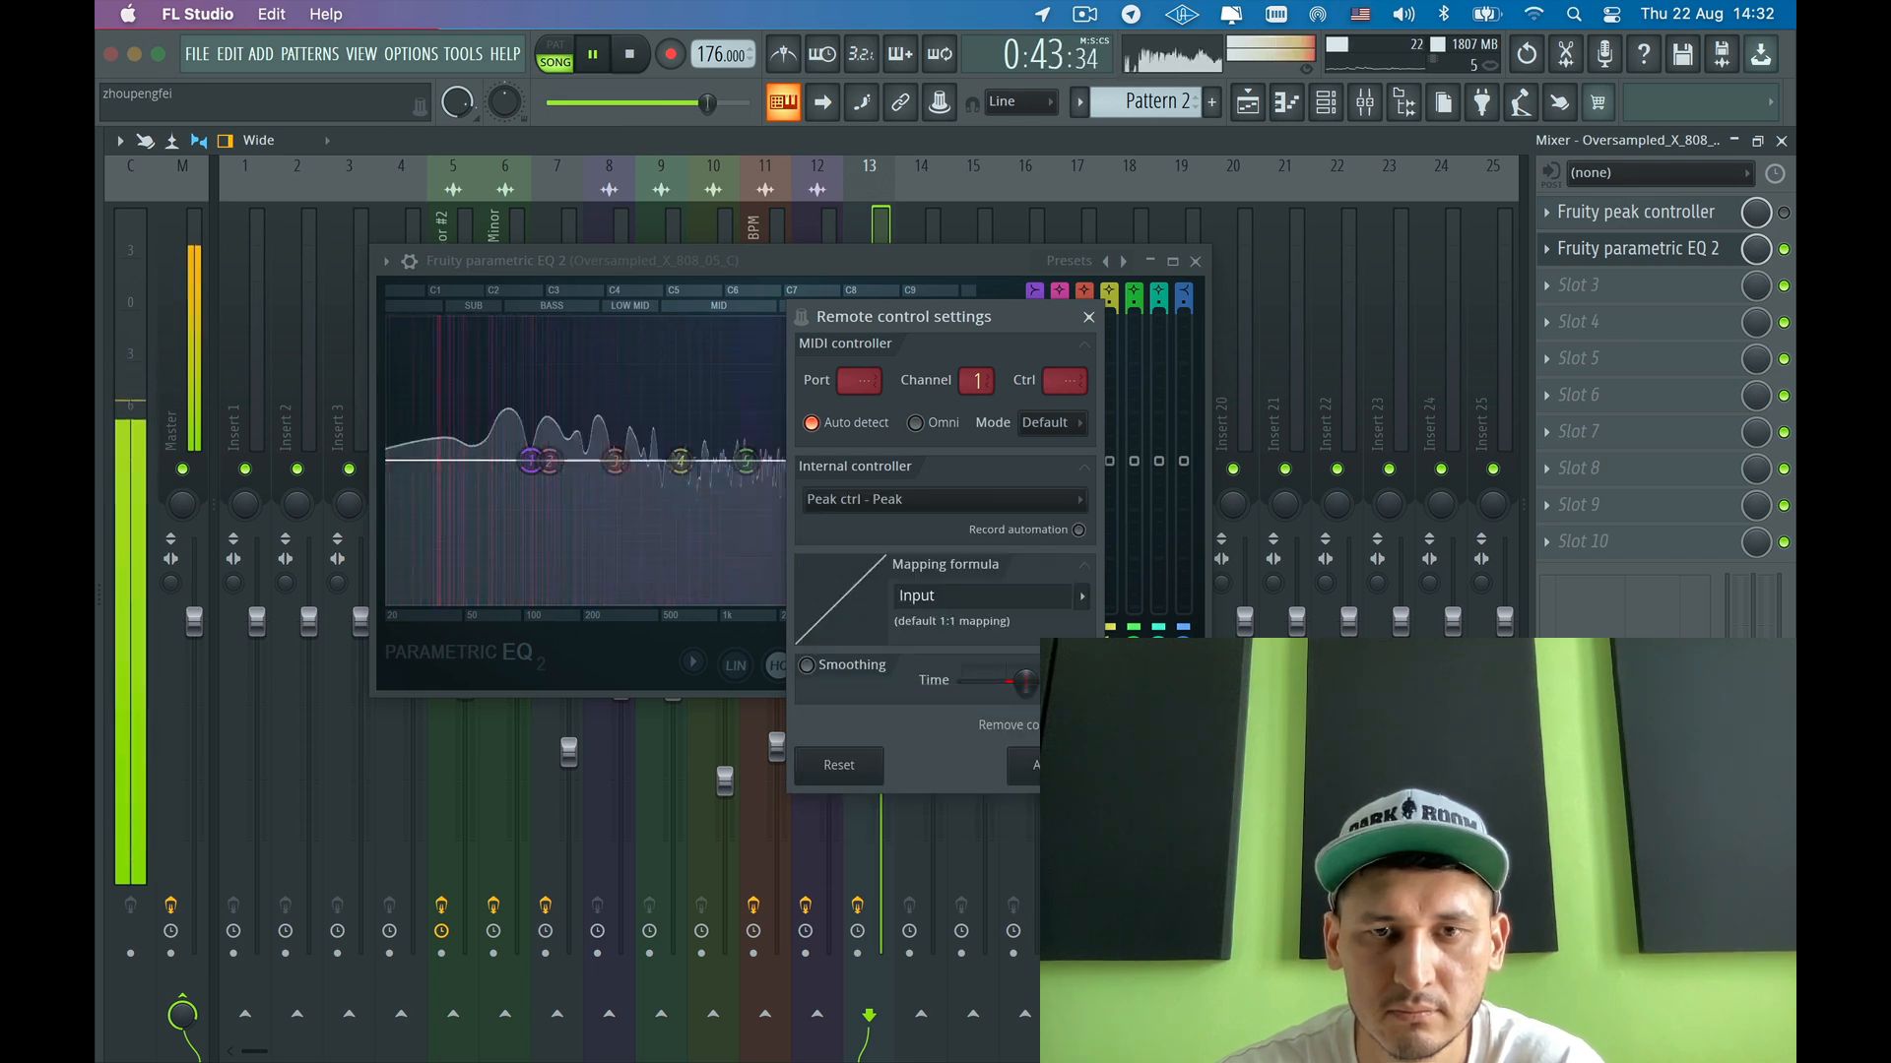
click(1081, 595)
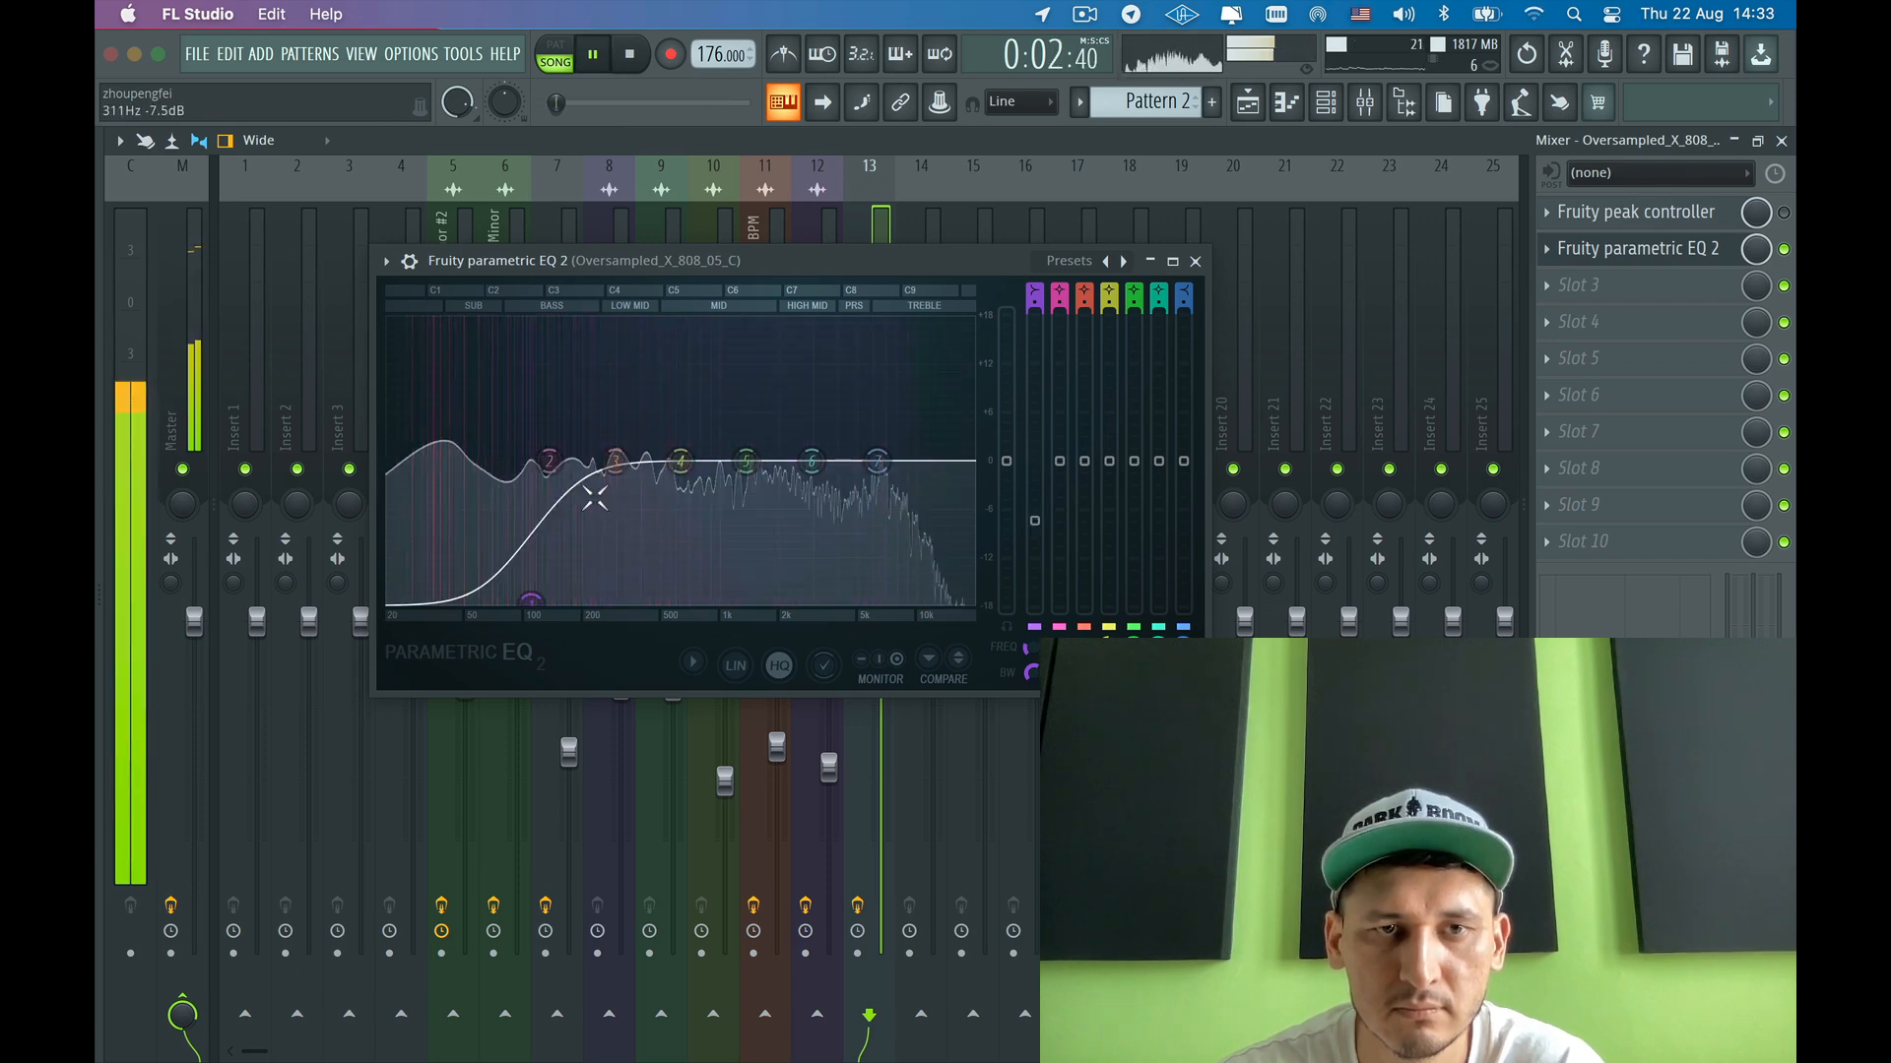
drag(548, 460, 530, 599)
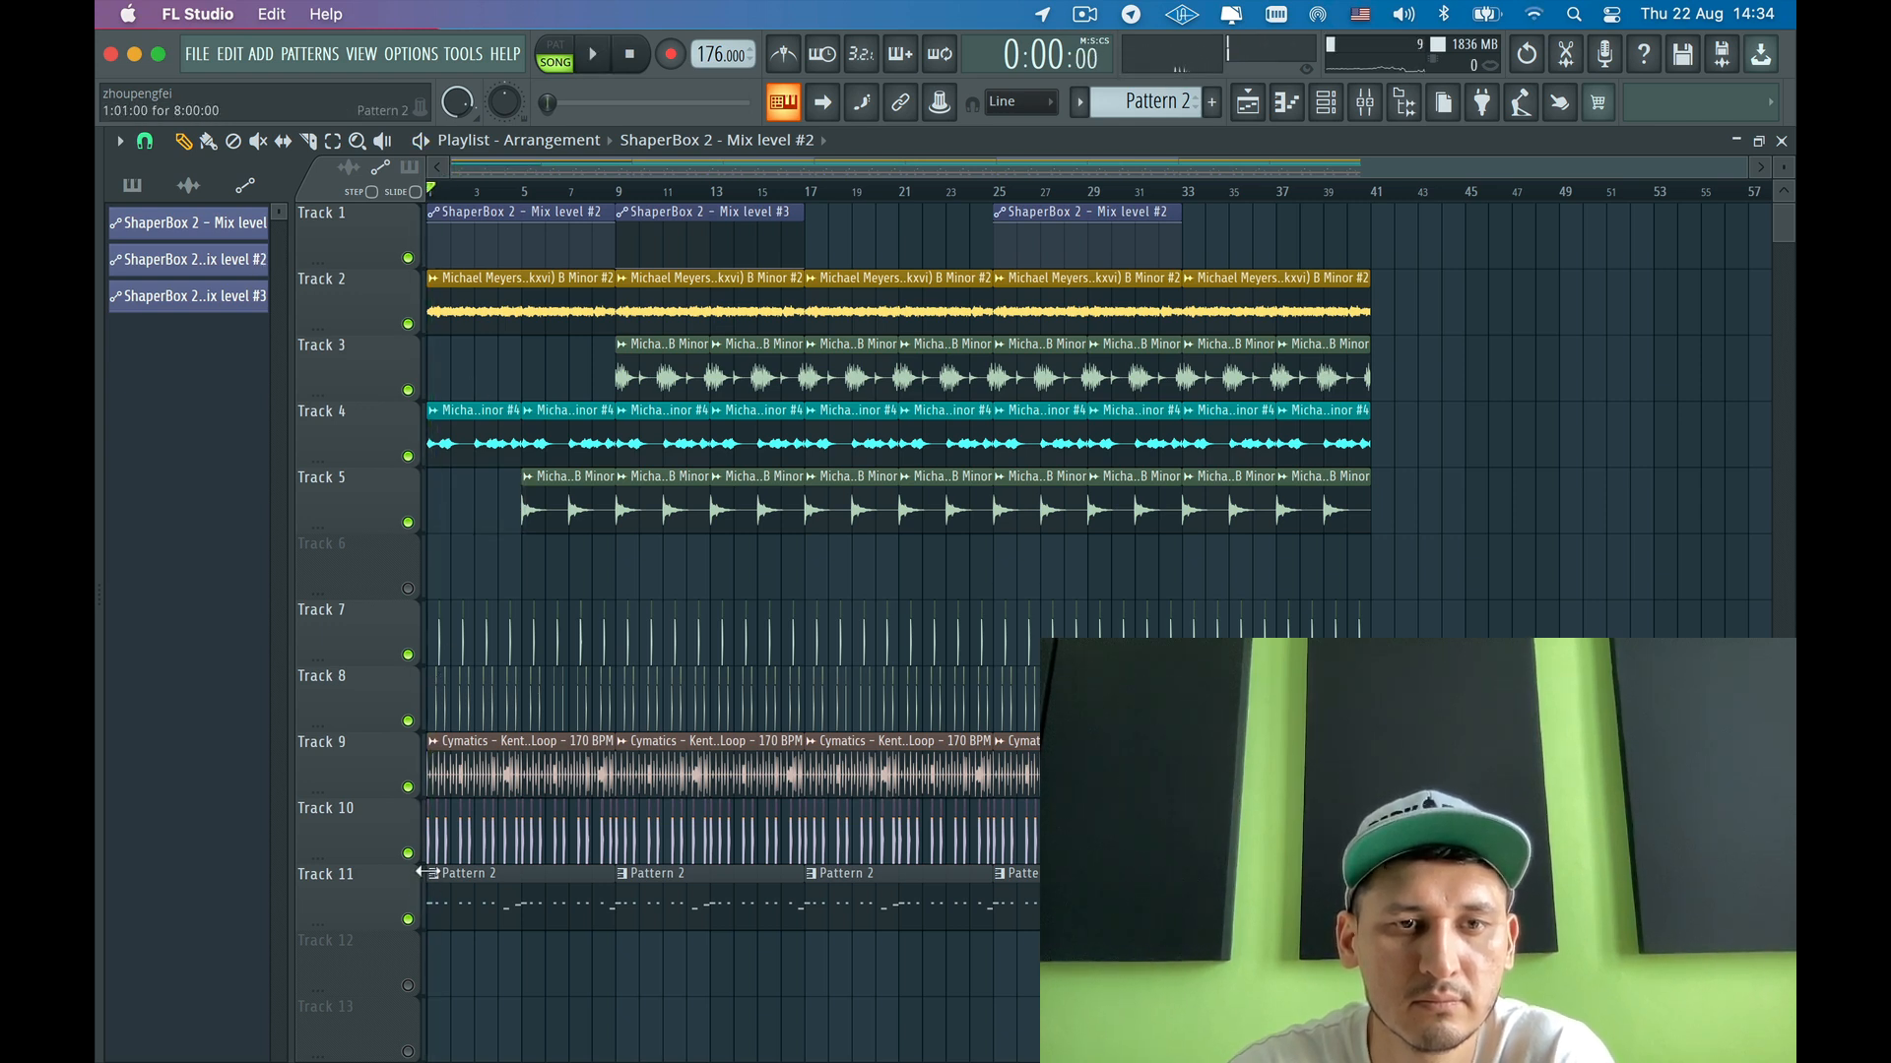
- Delete the hi-hat loop, Pattern 2 clip and kick hits from bars 1 to 8 on tracks 9 to 11, and restart playback
right_click(430, 773)
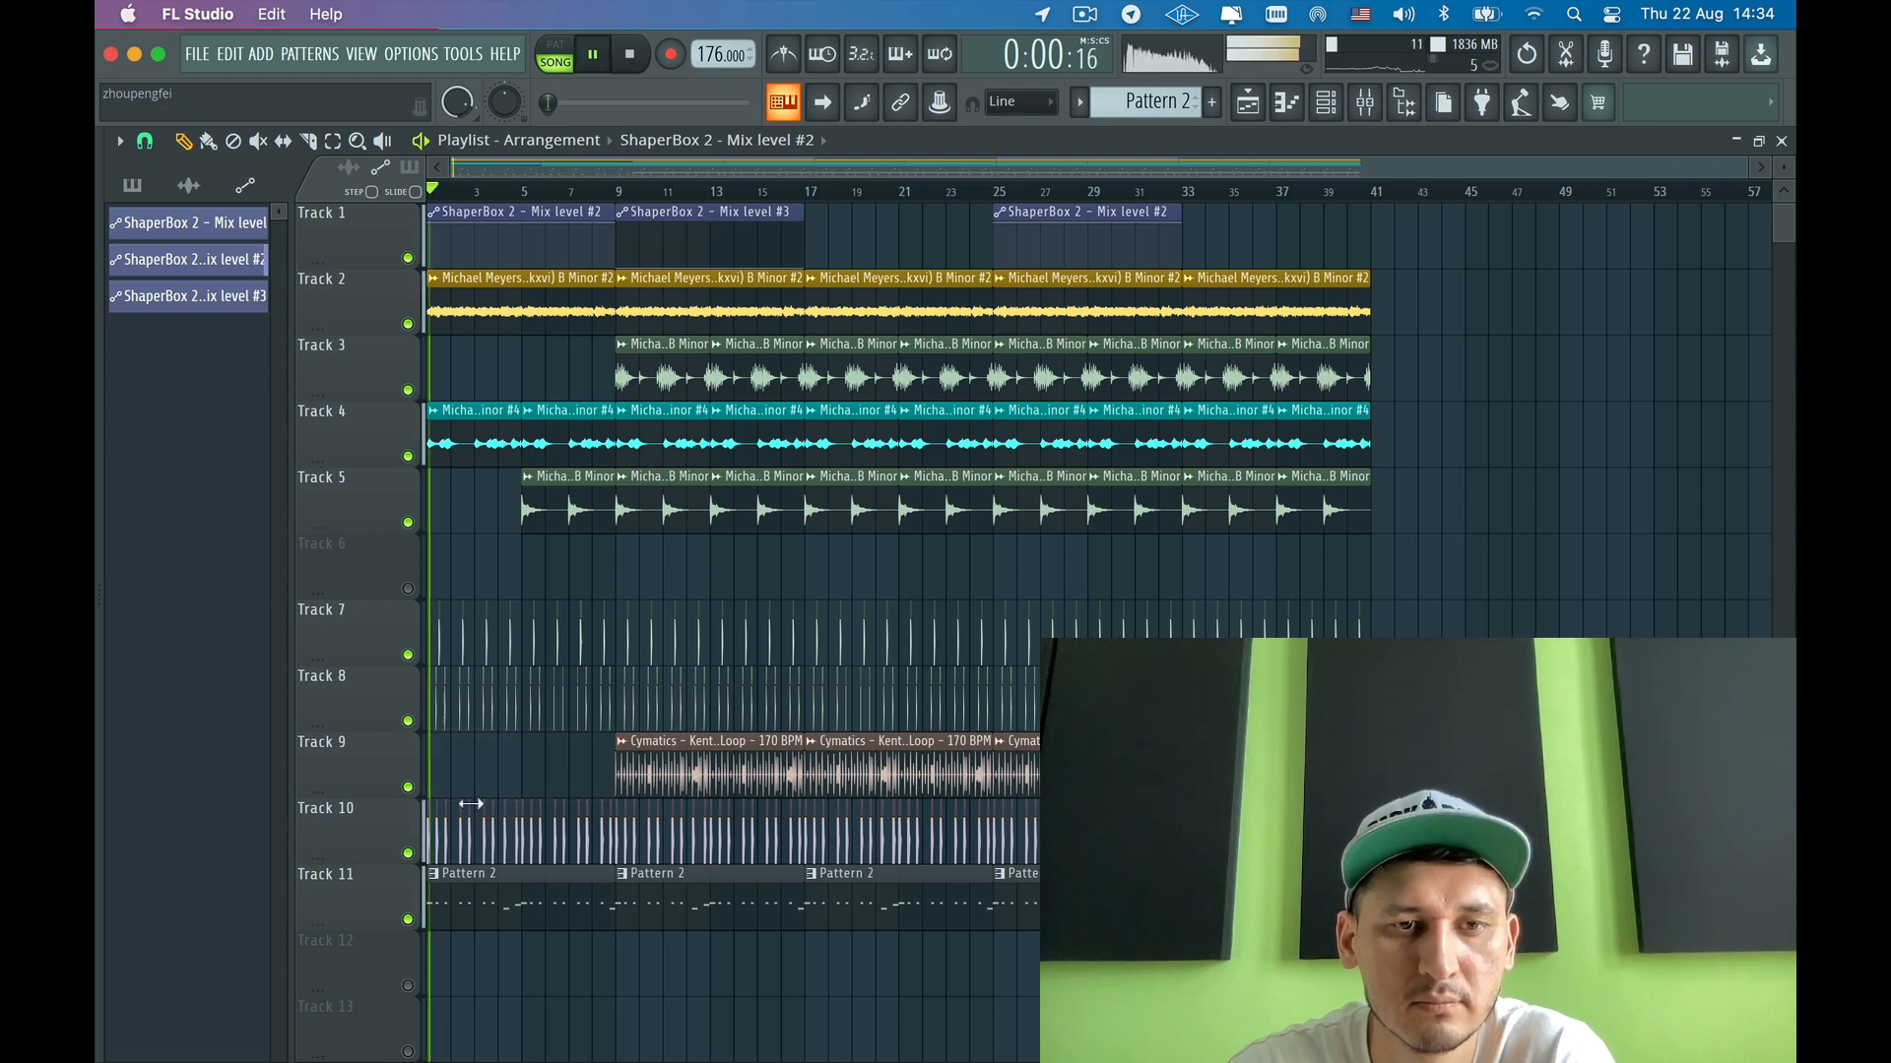
key(space)
right_click(473, 918)
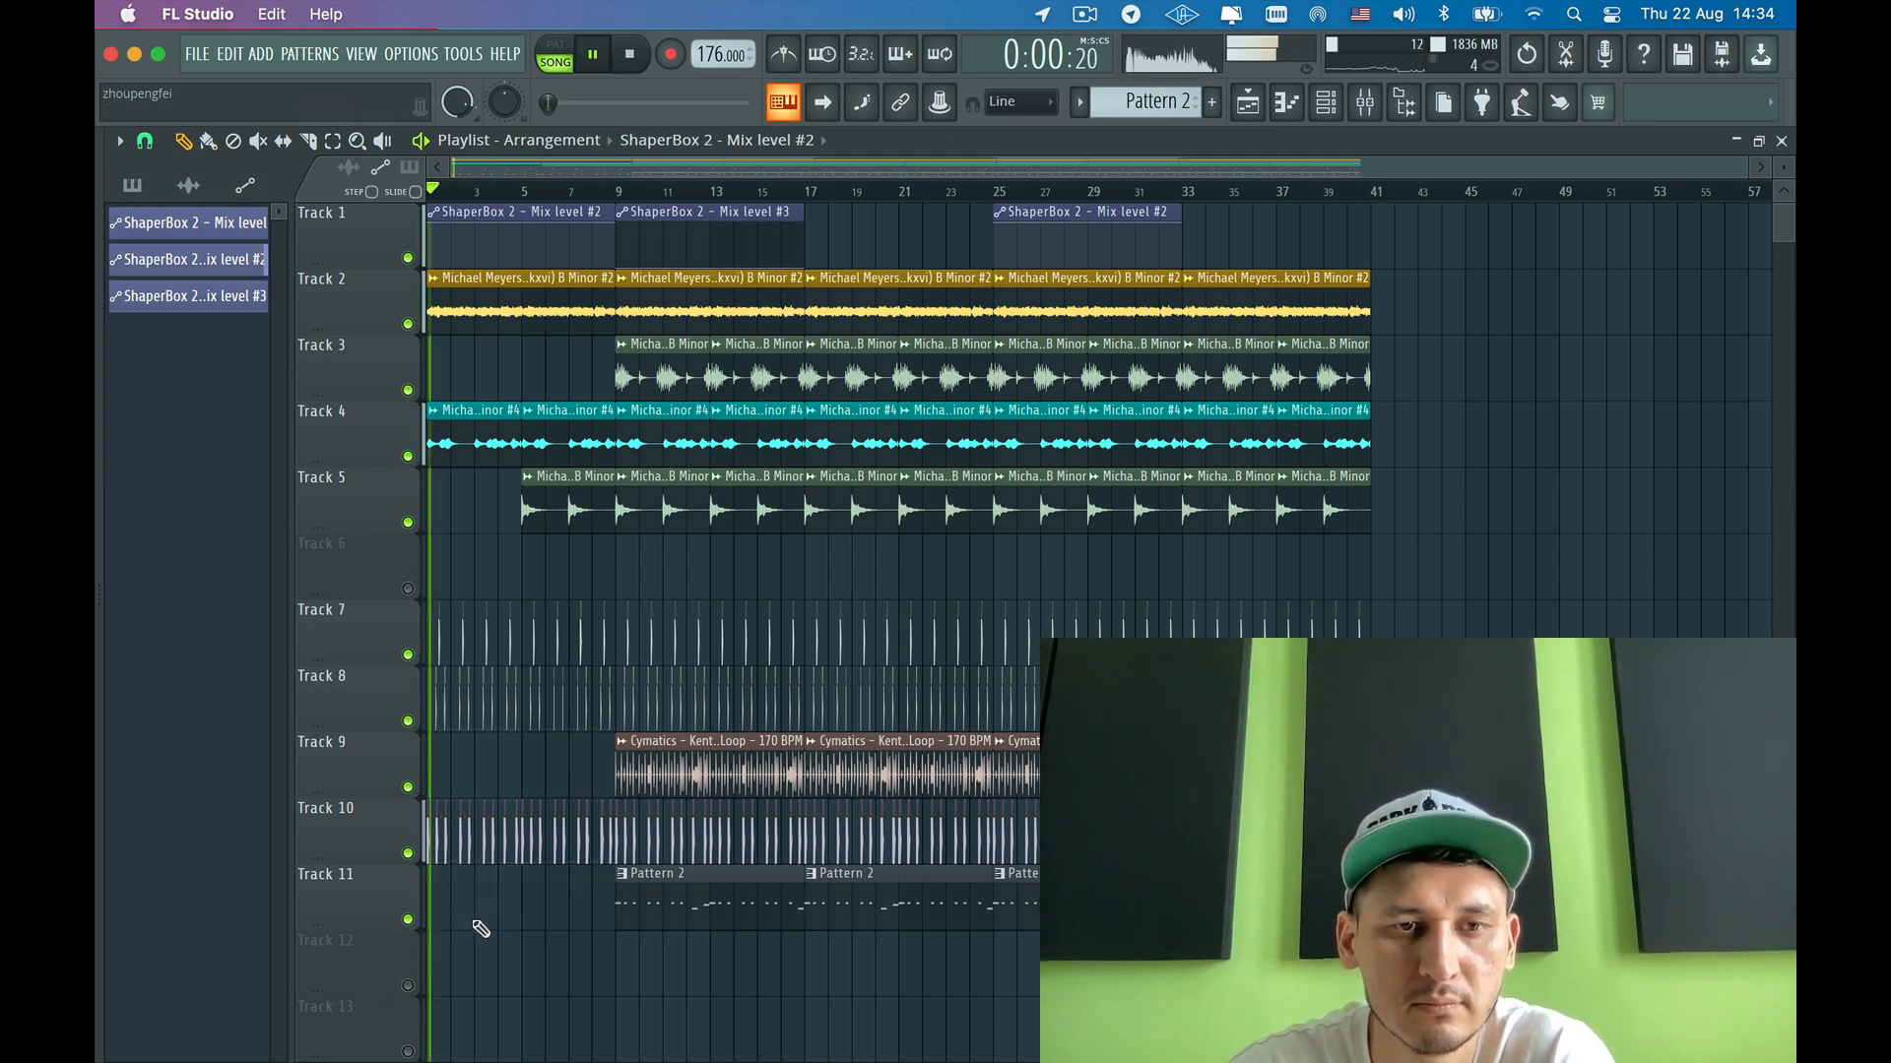
right_click(485, 844)
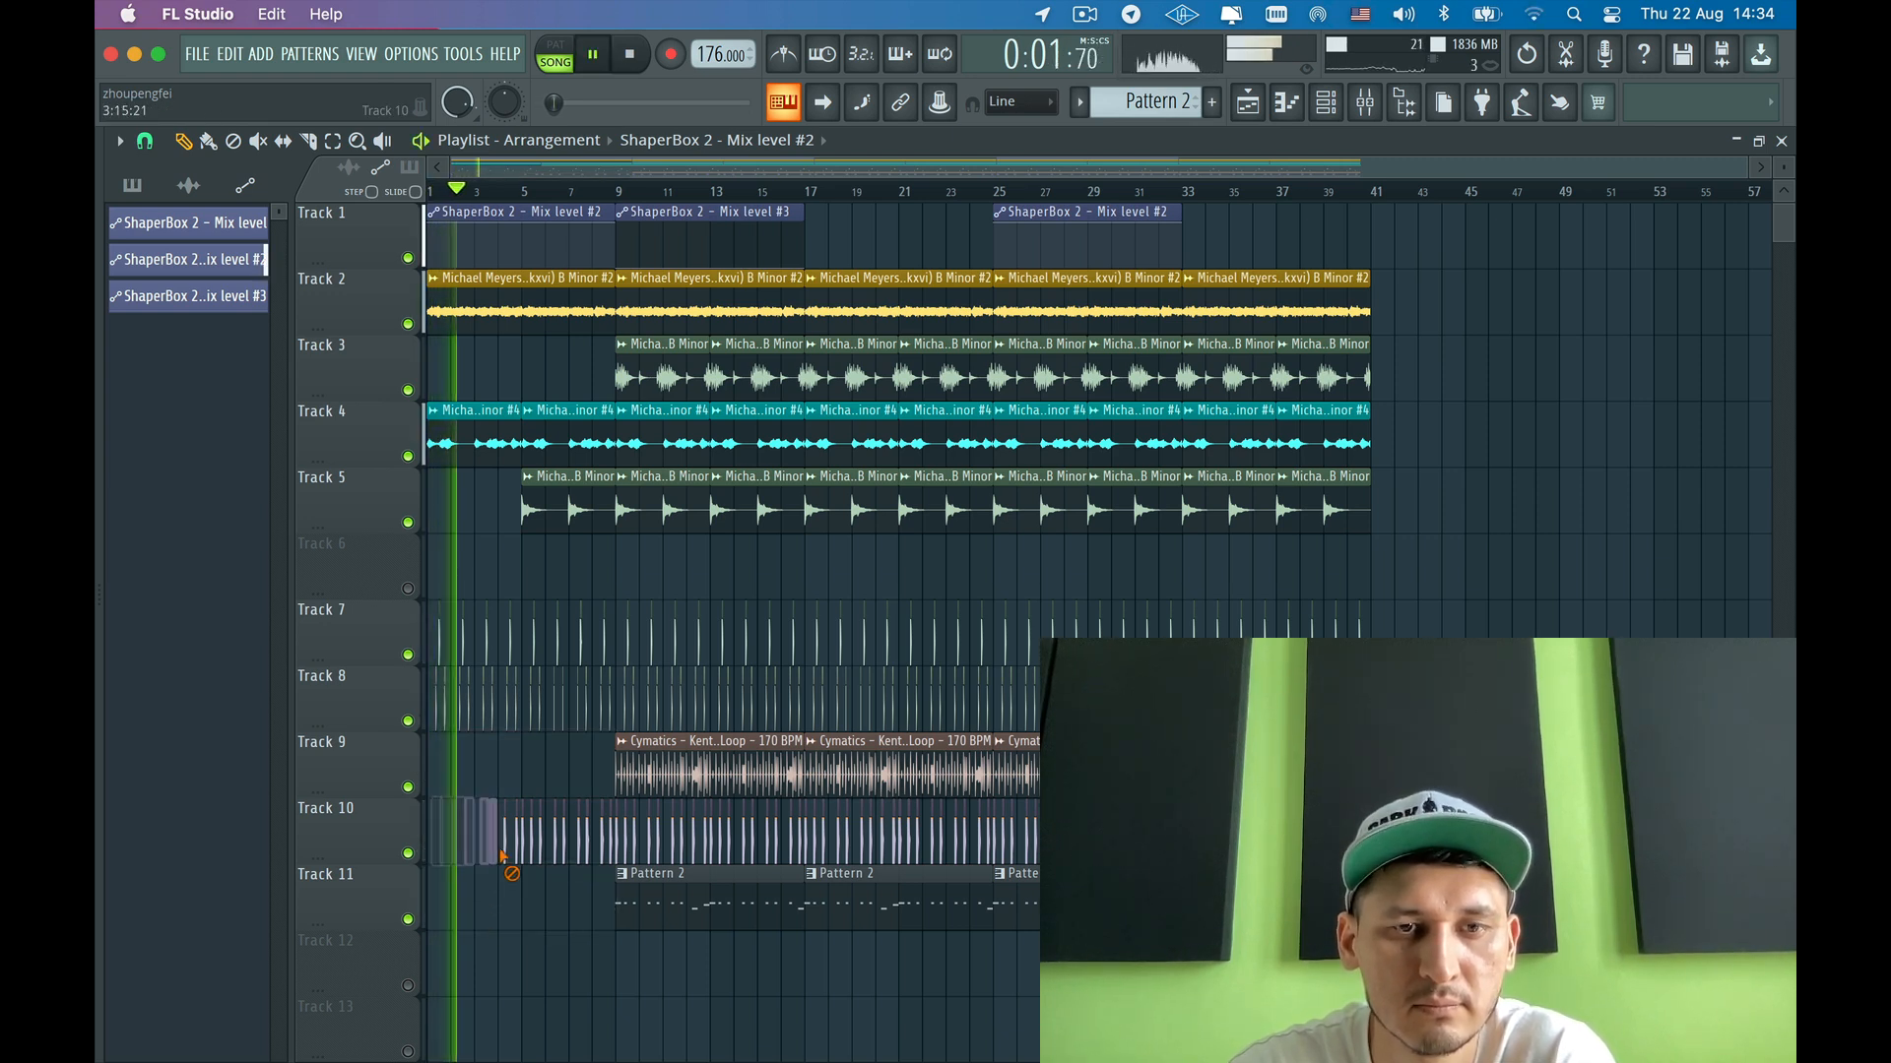
right_click(571, 845)
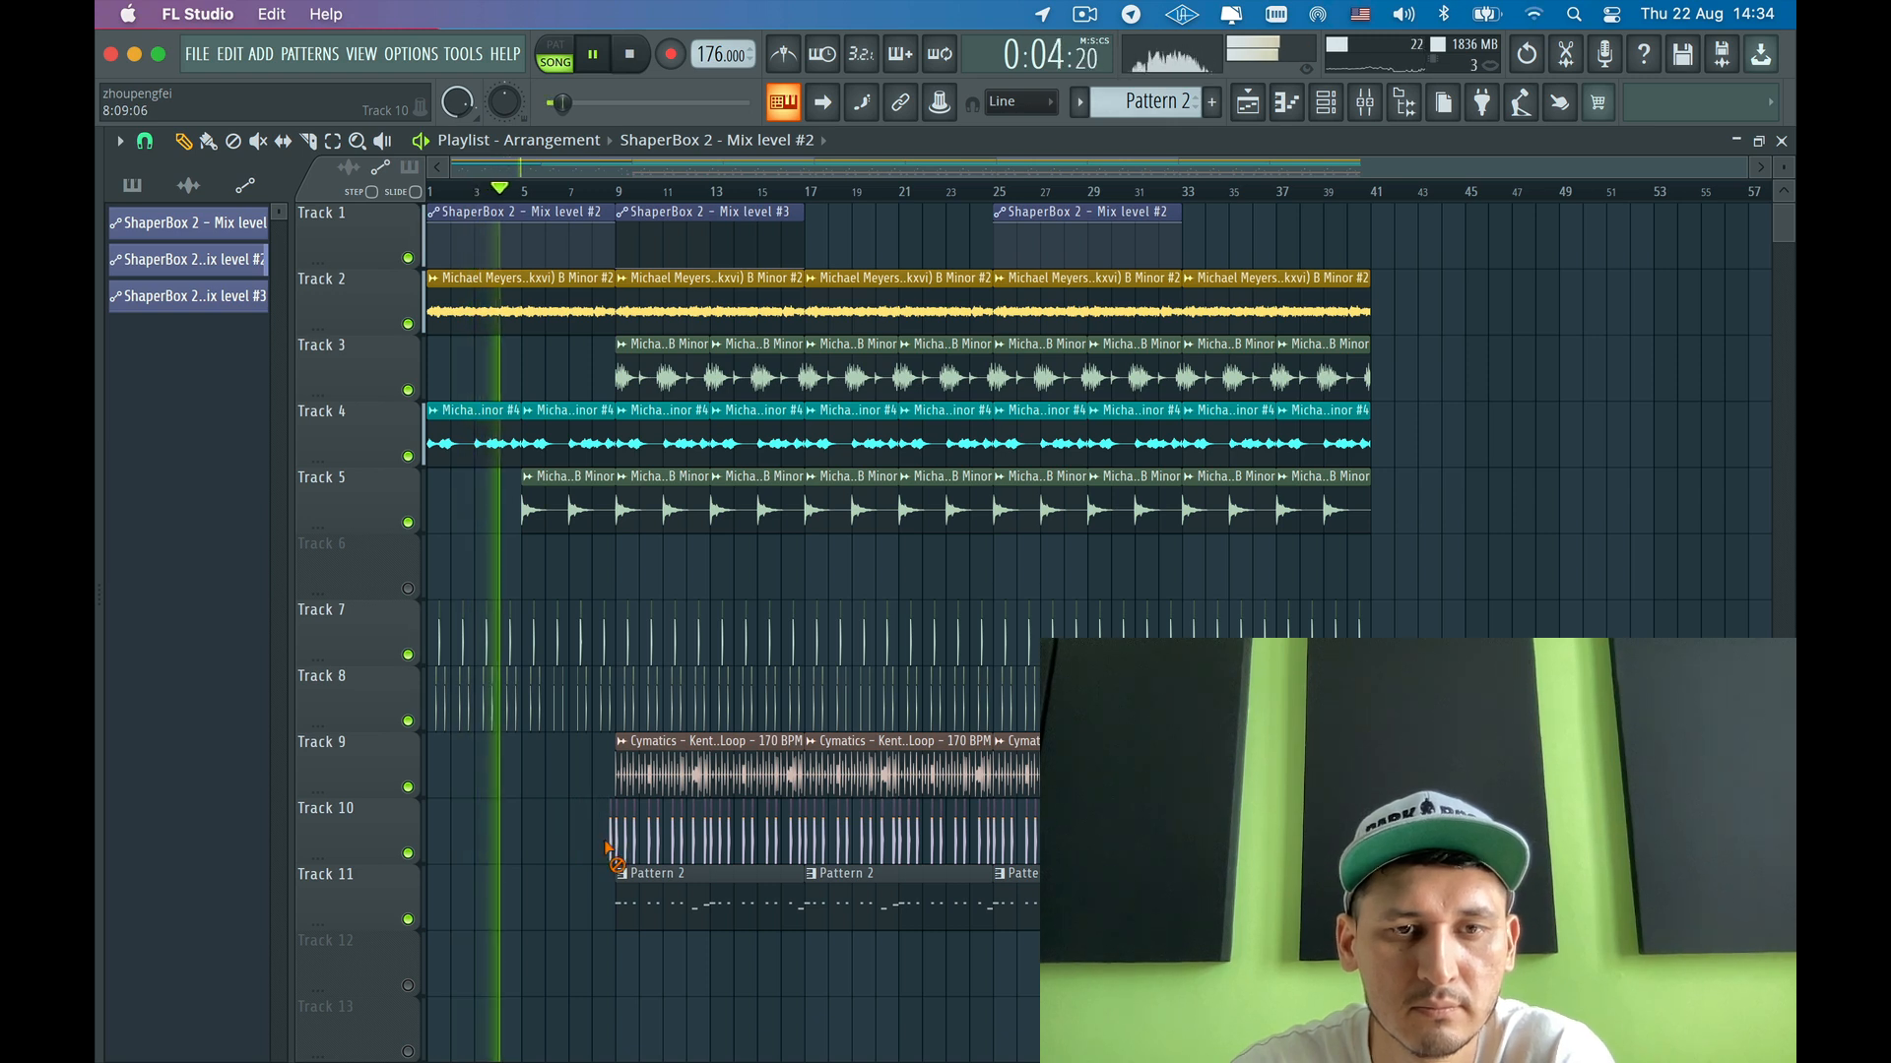
key(space)
key(space)
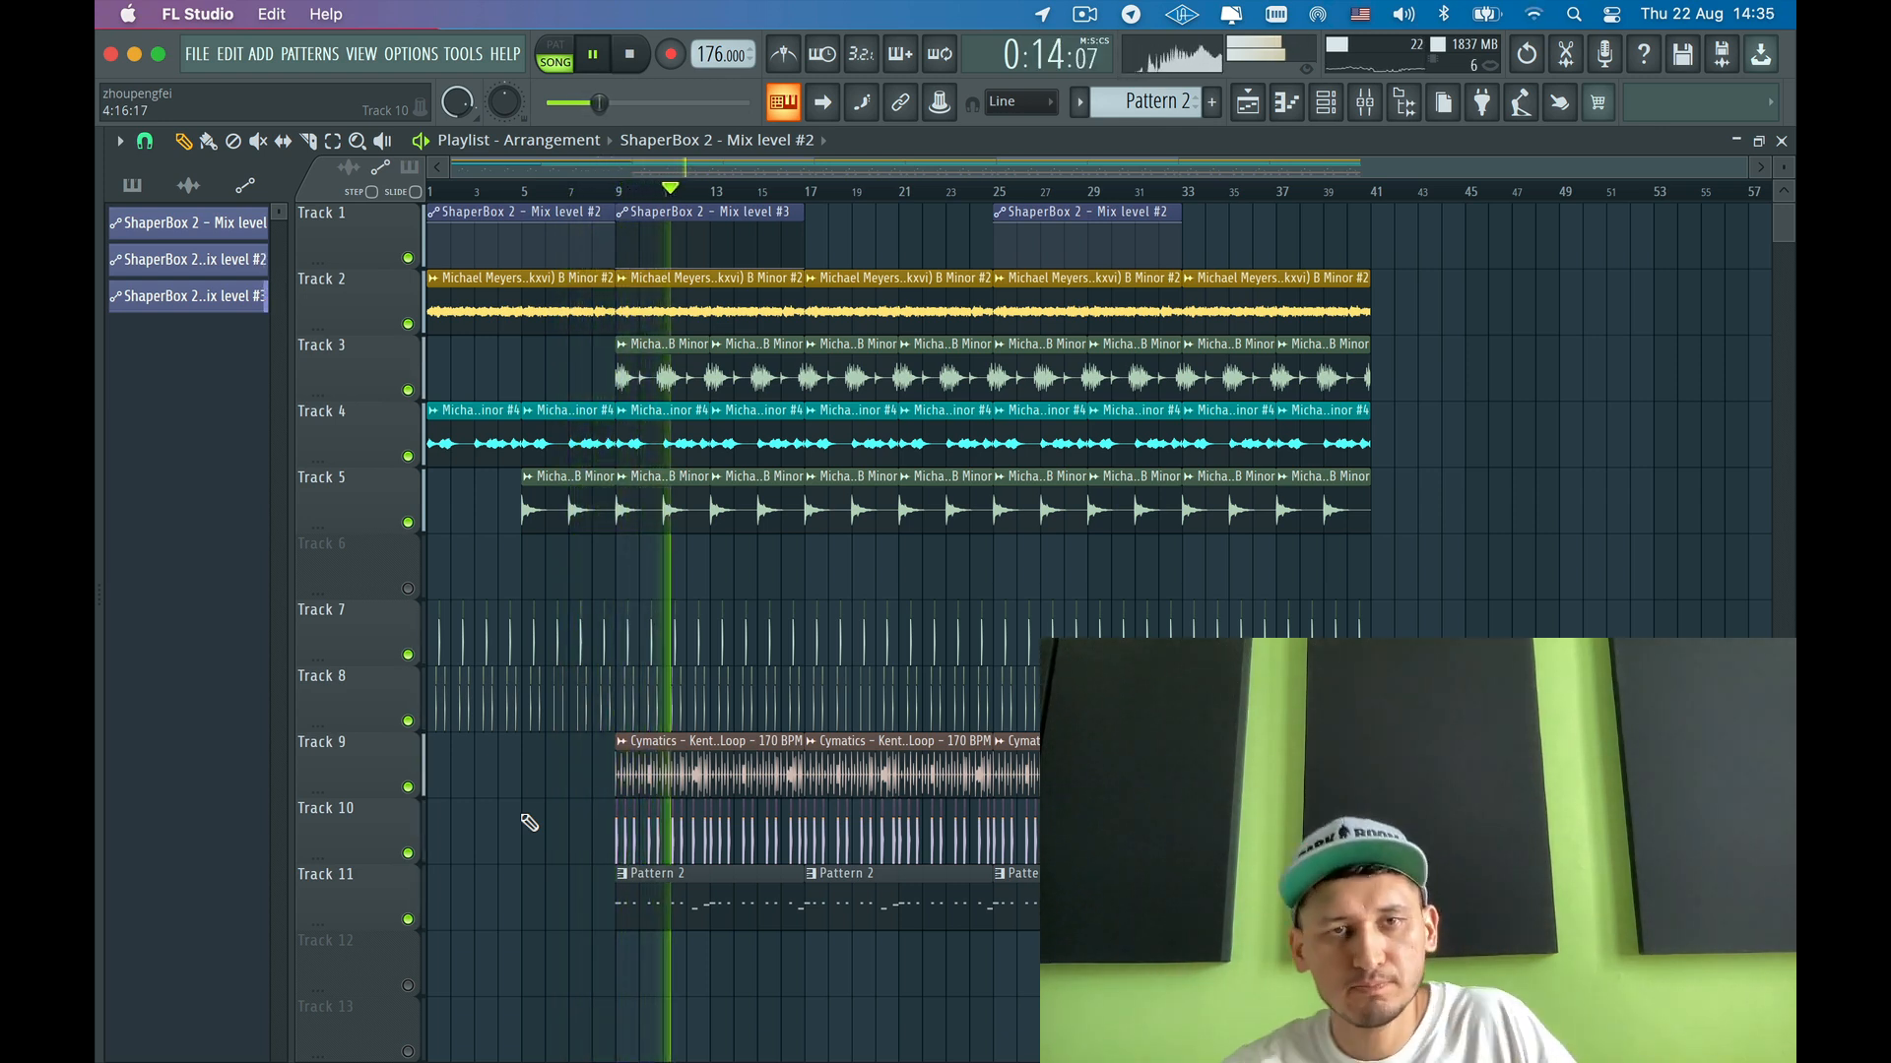
- Delete the clap and rim hits from bars 1 to 4 on tracks 7 and 8, and play the intro back
key(space)
key(space)
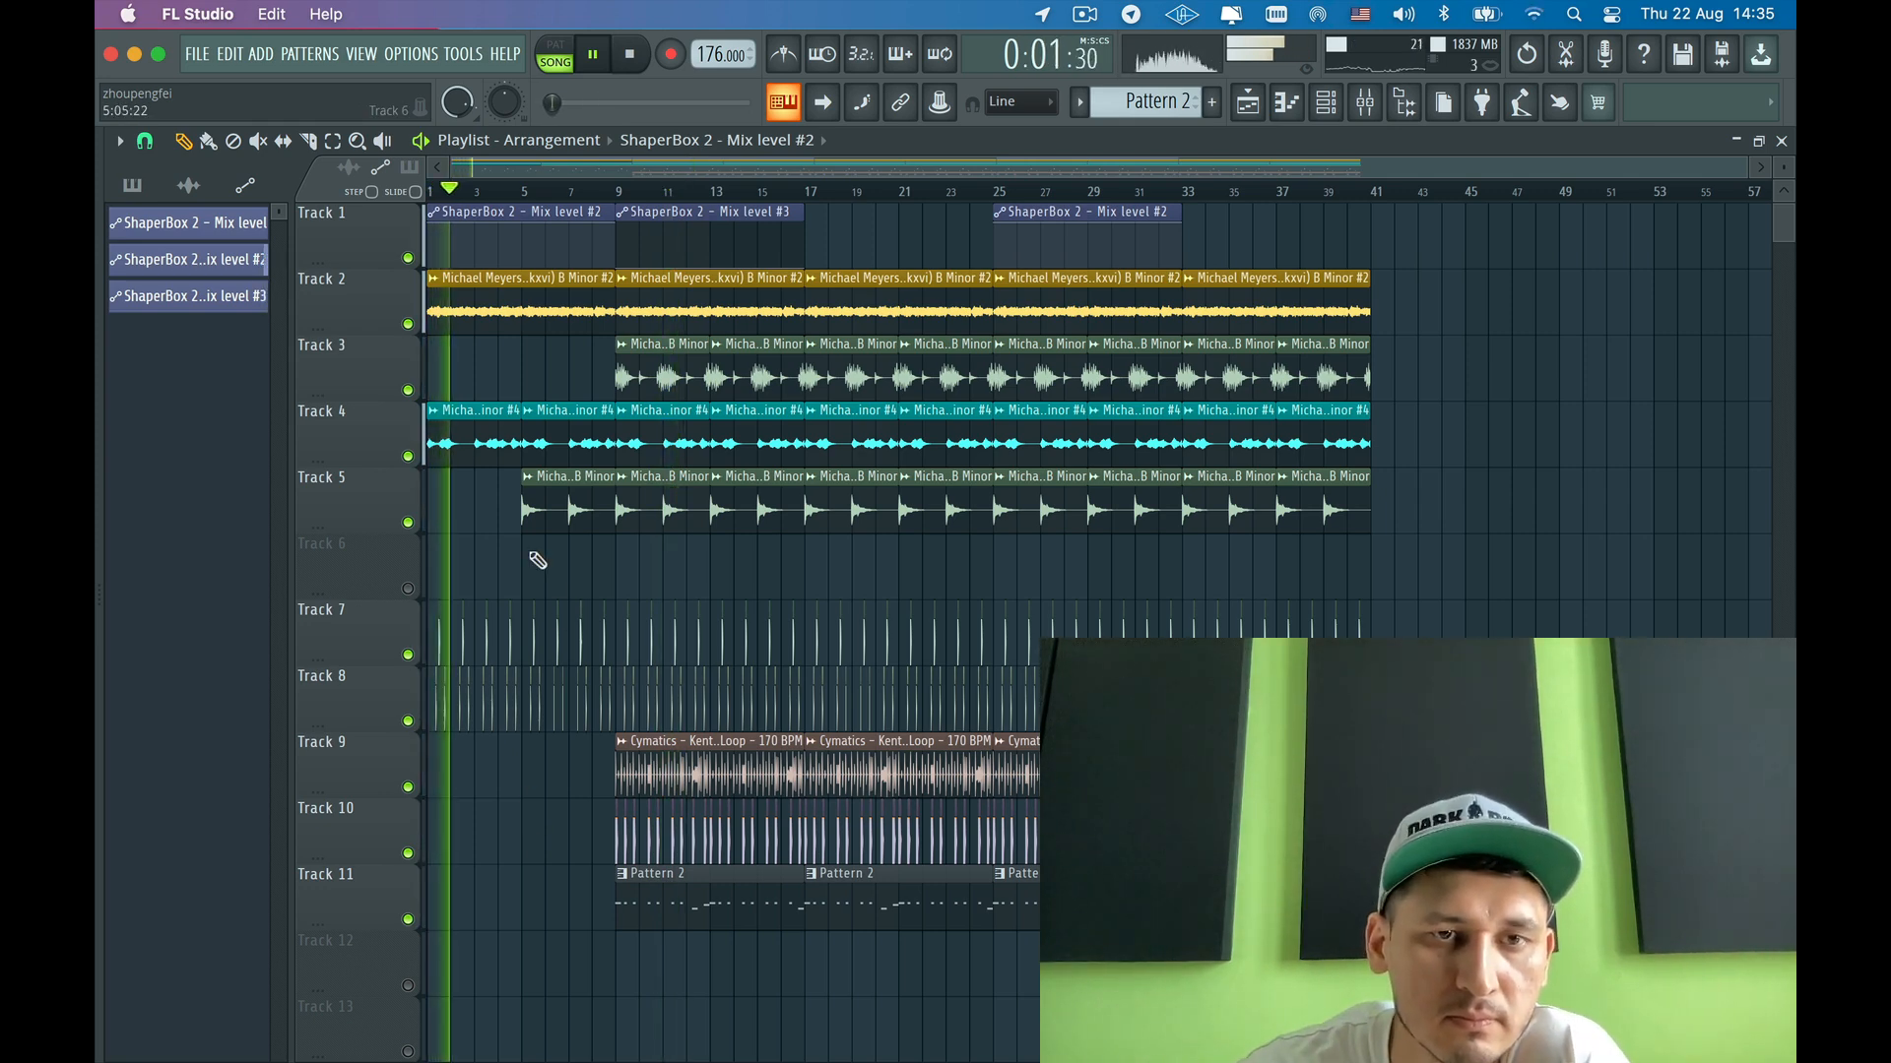
scroll(434, 722, up, 2)
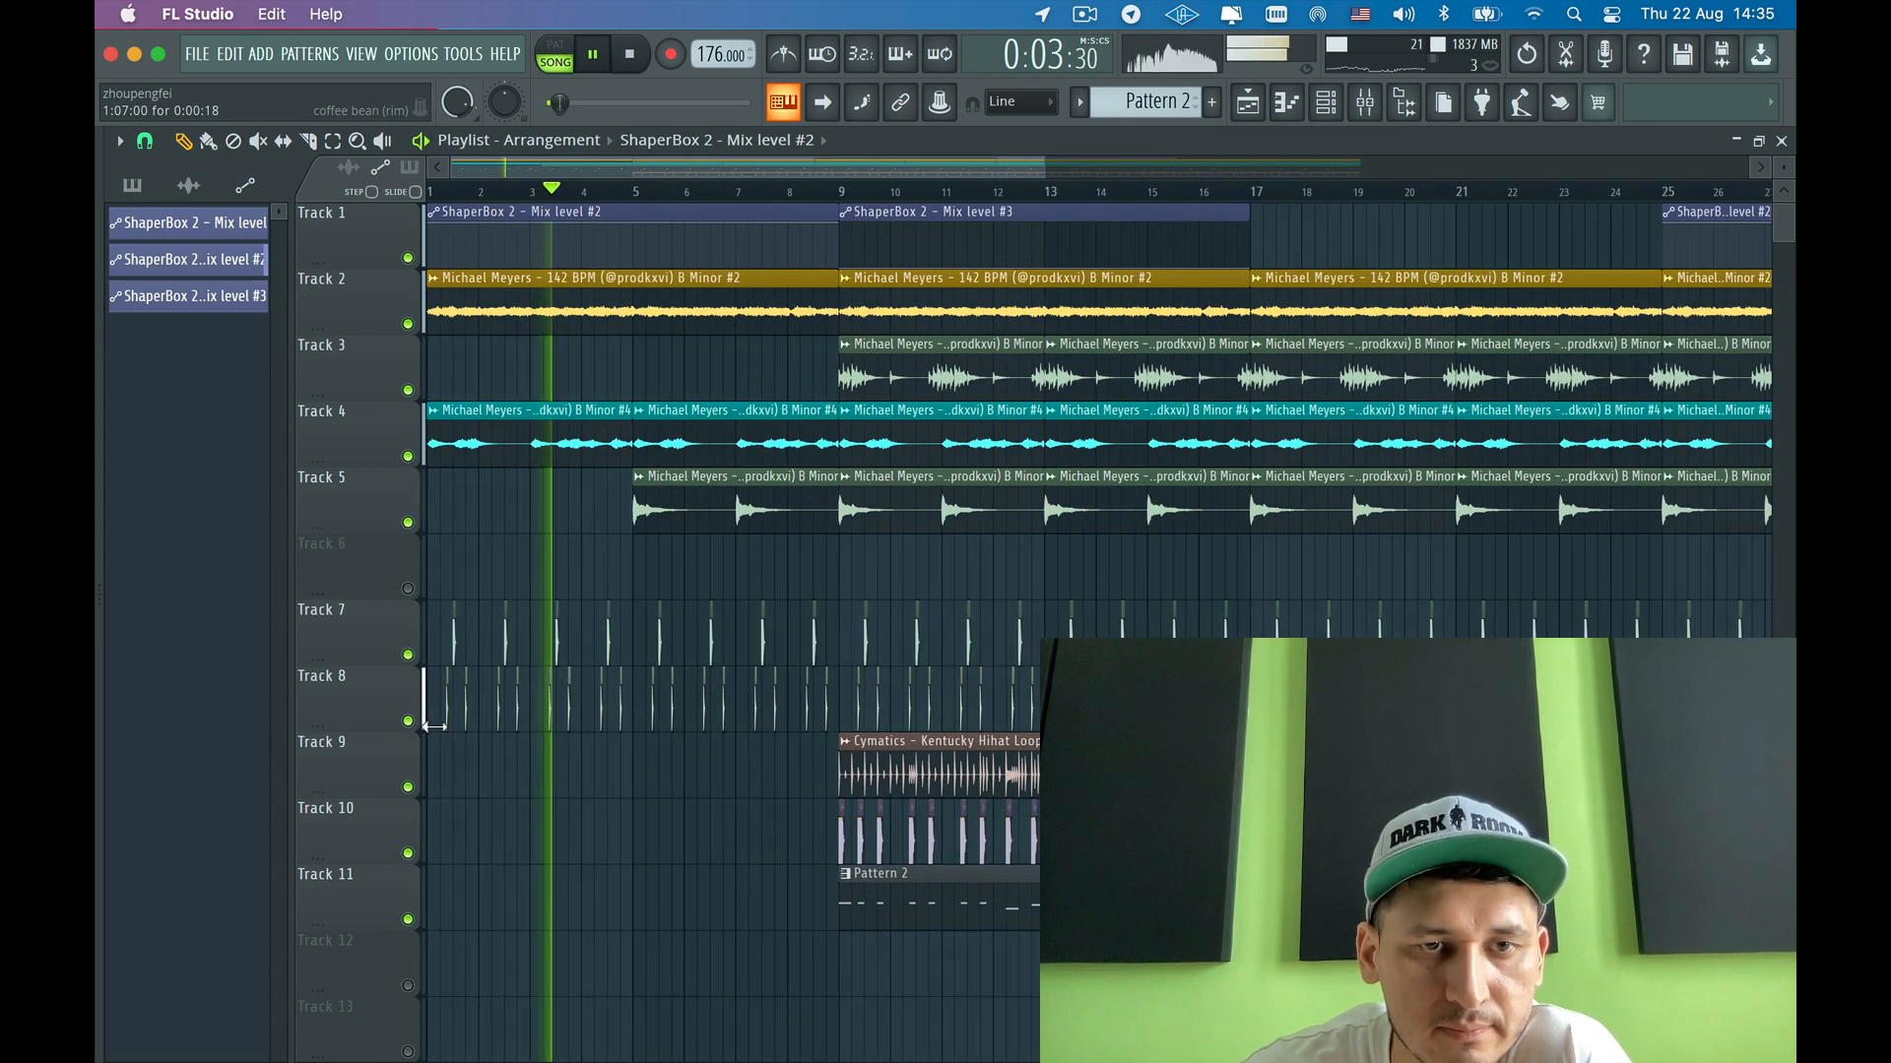
key(space)
scroll(433, 725, up, 1)
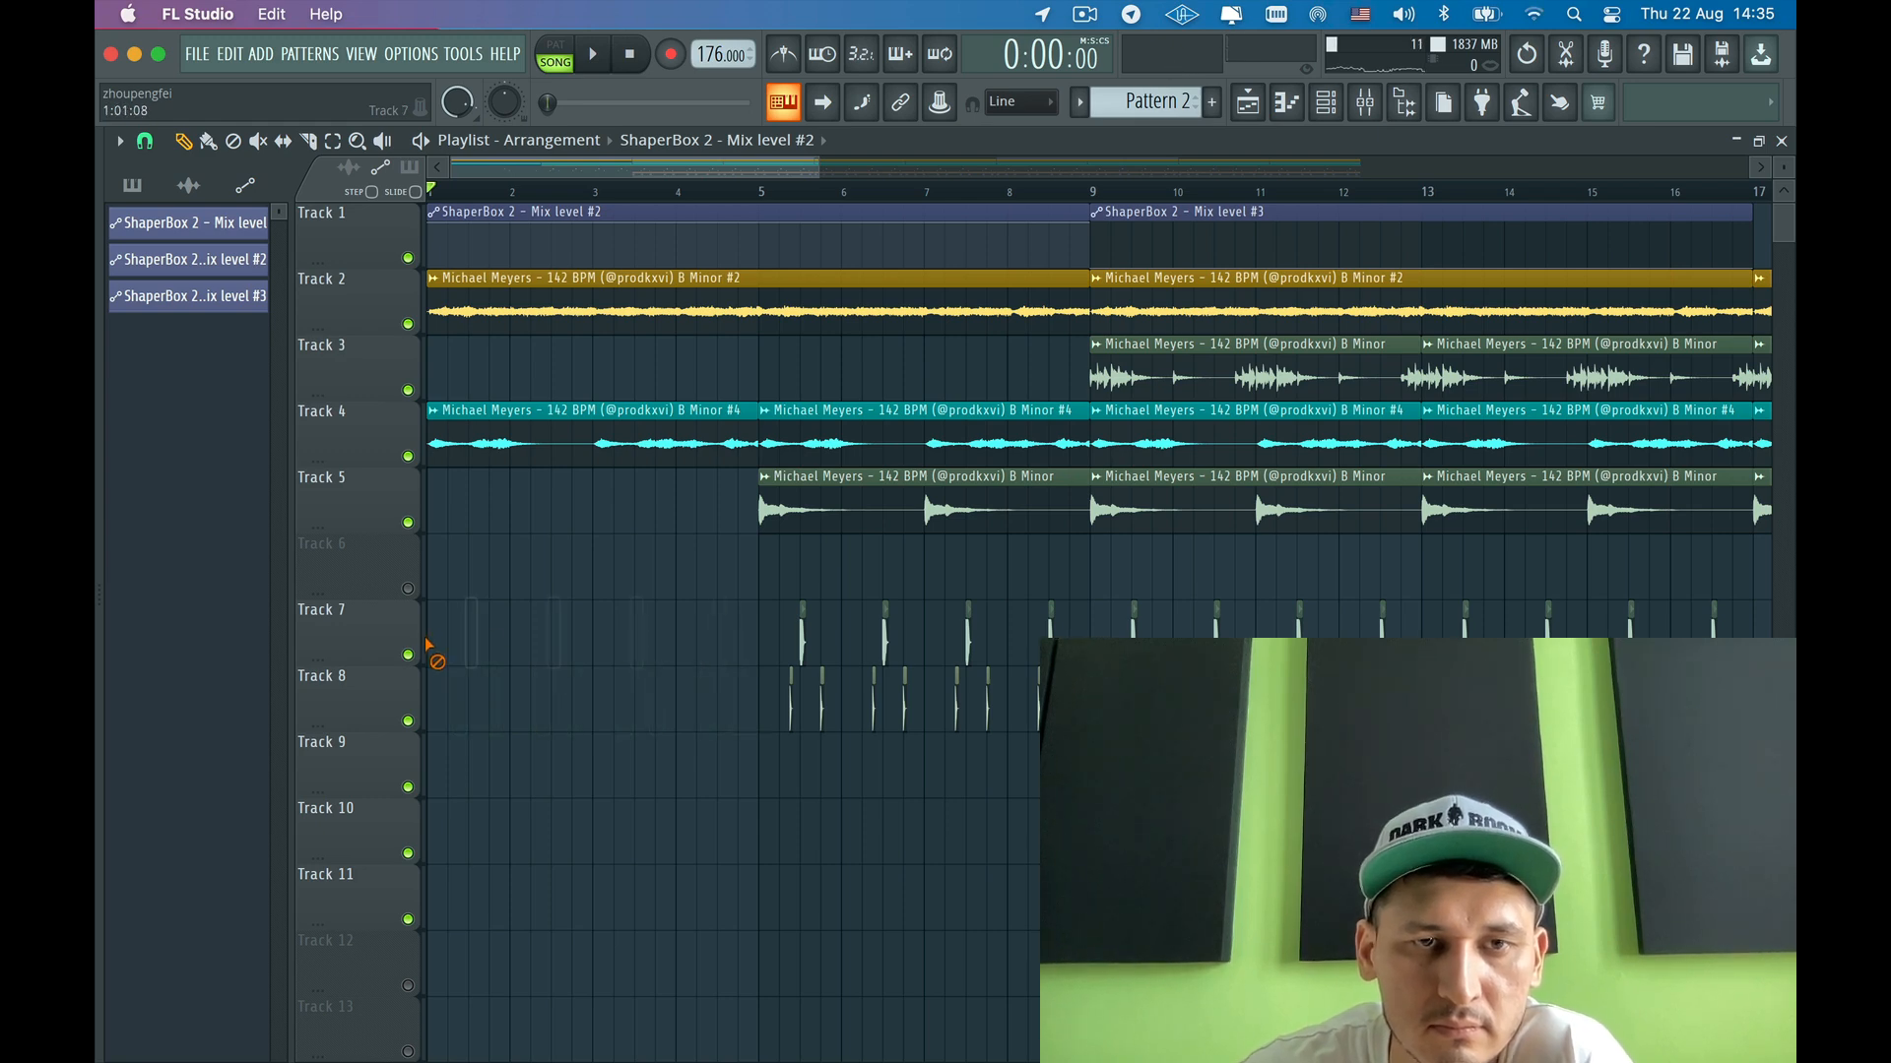
key(space)
- Delete the rim hits from bars 5 to 8 on track 8 while the intro plays
scroll(542, 660, down, 1)
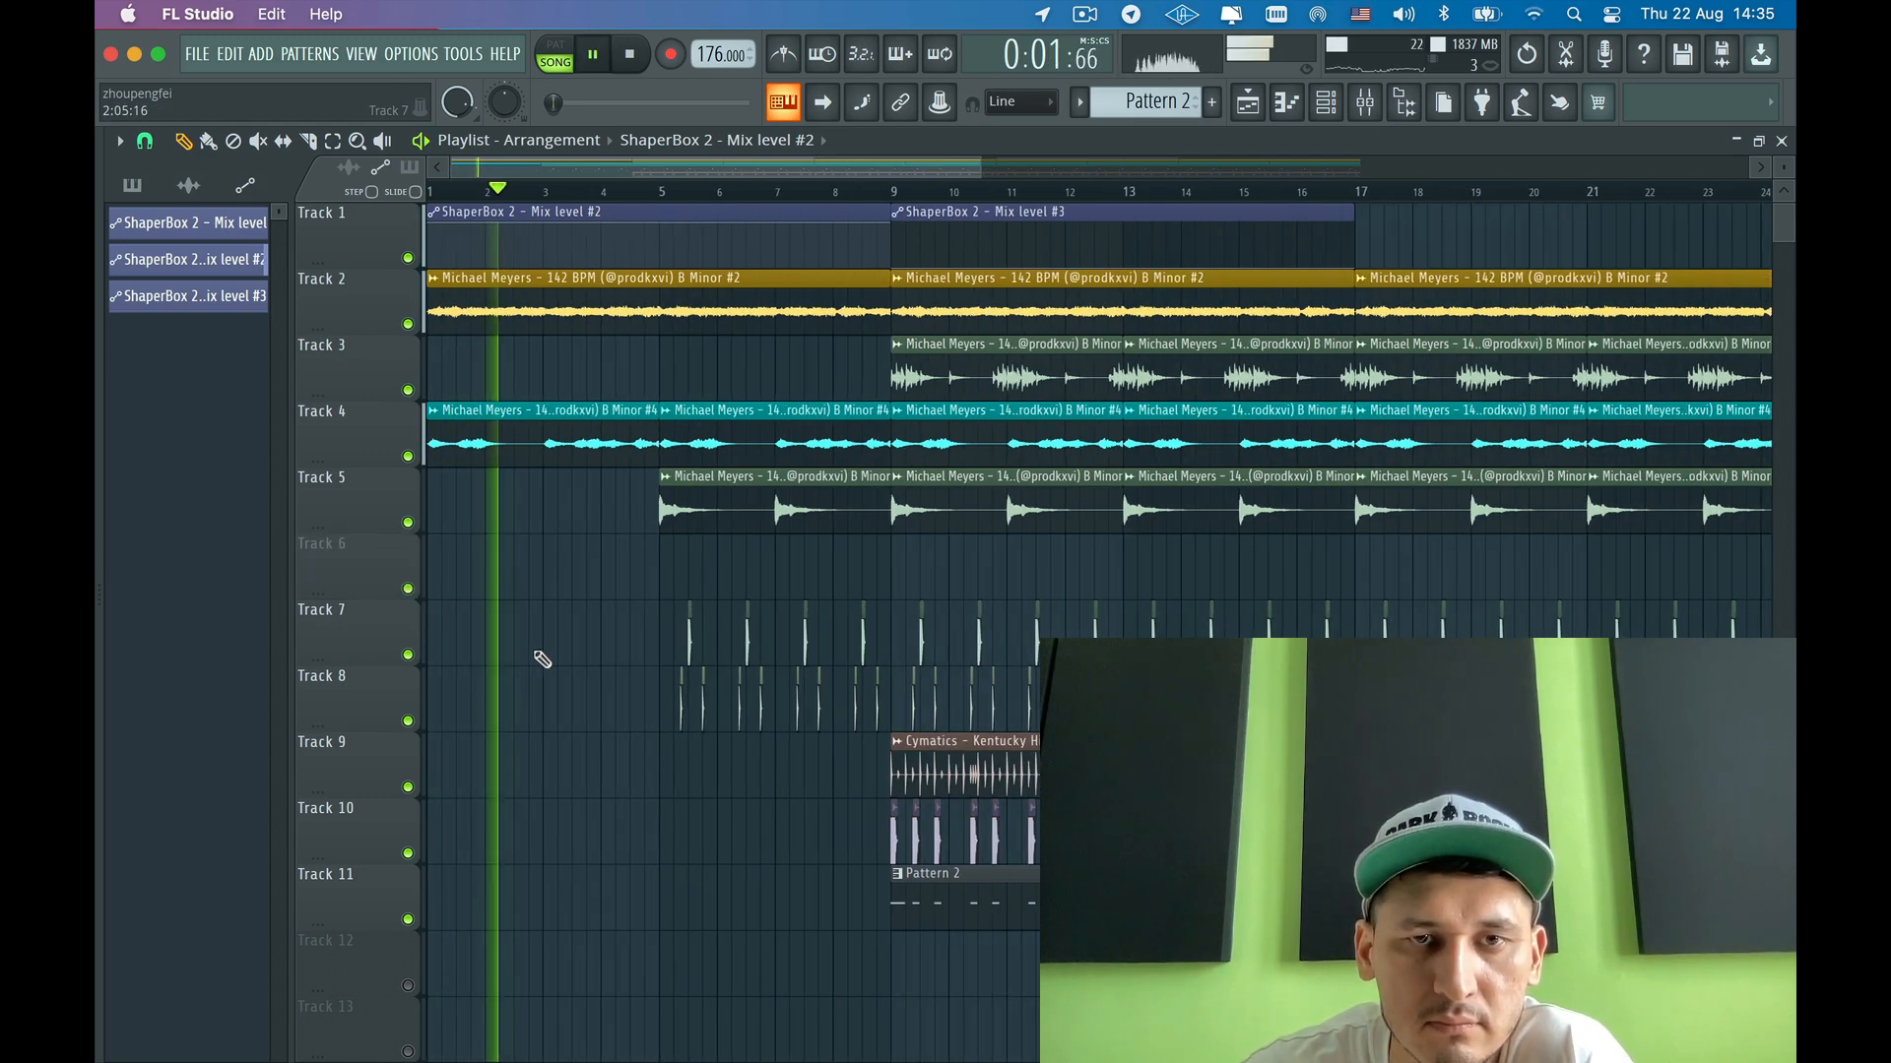
scroll(540, 656, down, 1)
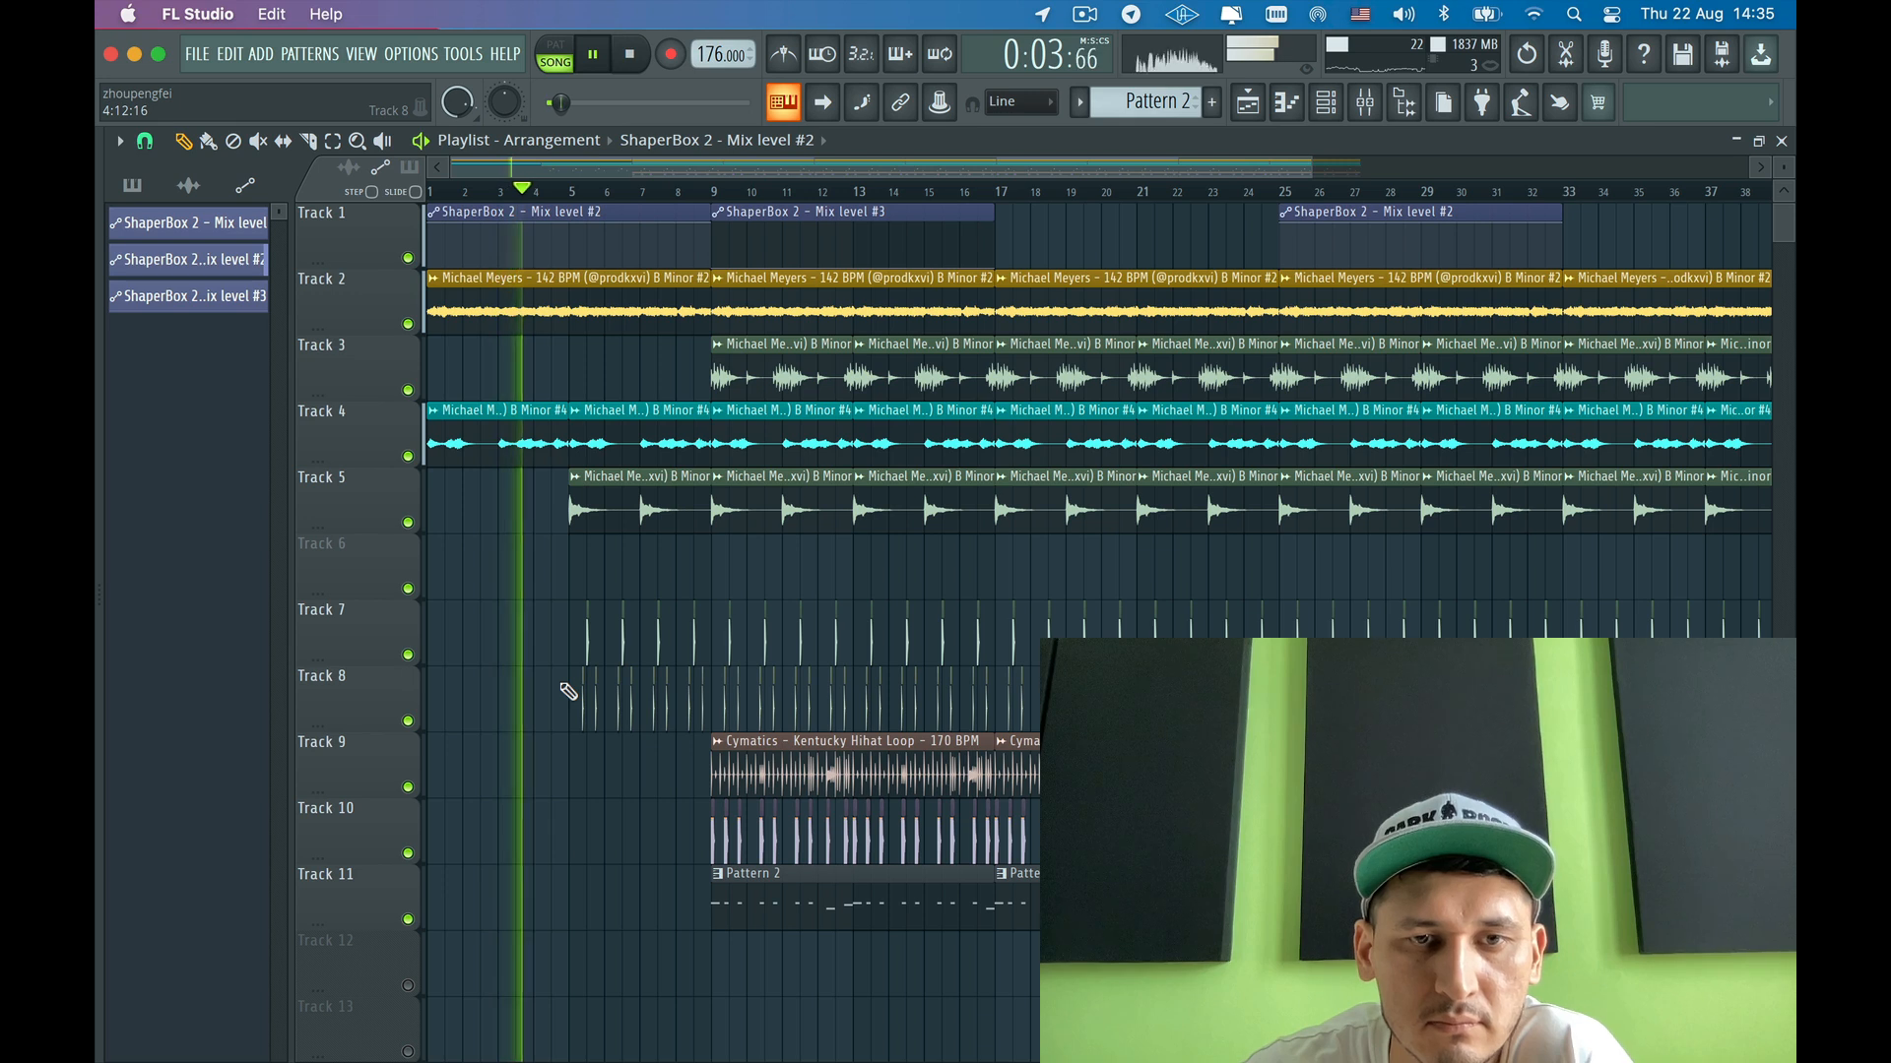
mouse_move(568, 691)
mouse_down()
mouse_move(591, 717)
mouse_move(713, 706)
mouse_up()
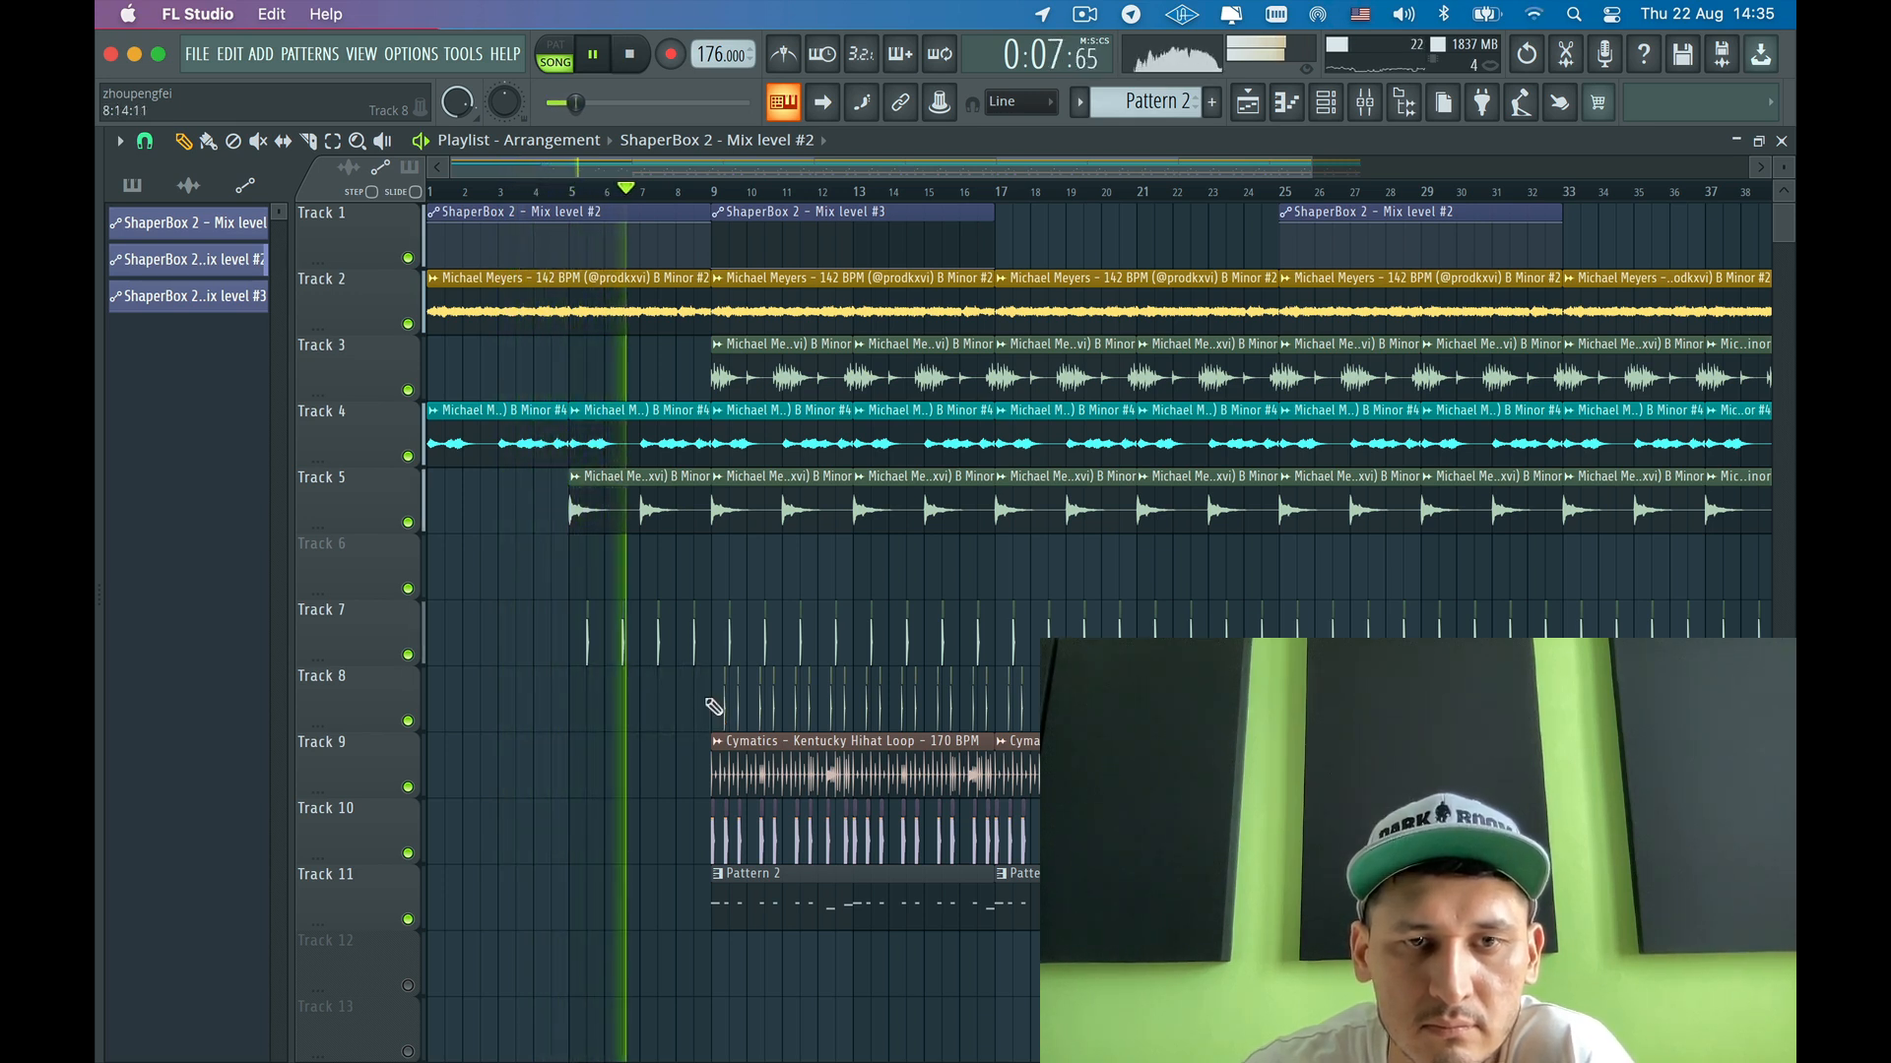
mouse_move(591, 675)
mouse_down()
mouse_move(582, 663)
mouse_move(639, 651)
mouse_up()
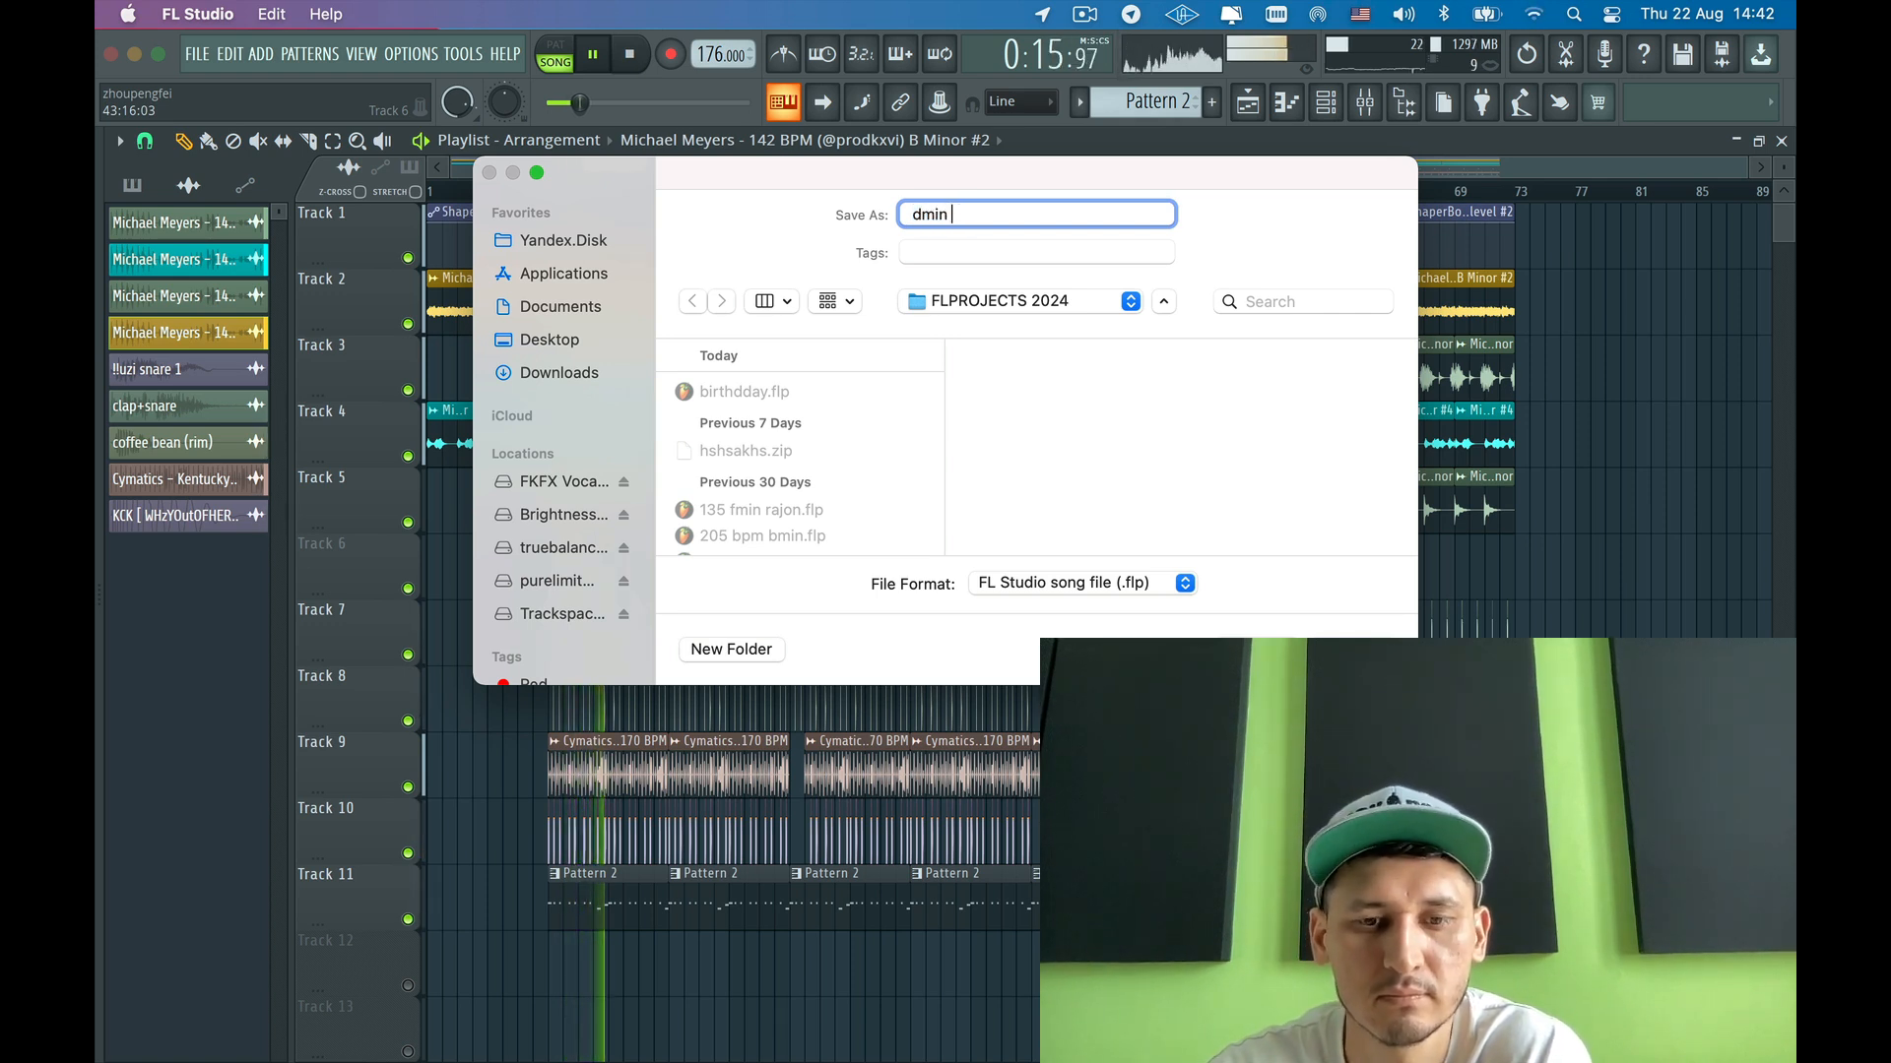
- Save the project as "dmin 176 cookin up #1" in the FLPROJECTS 2024 folder
text(76 cookin up #1)
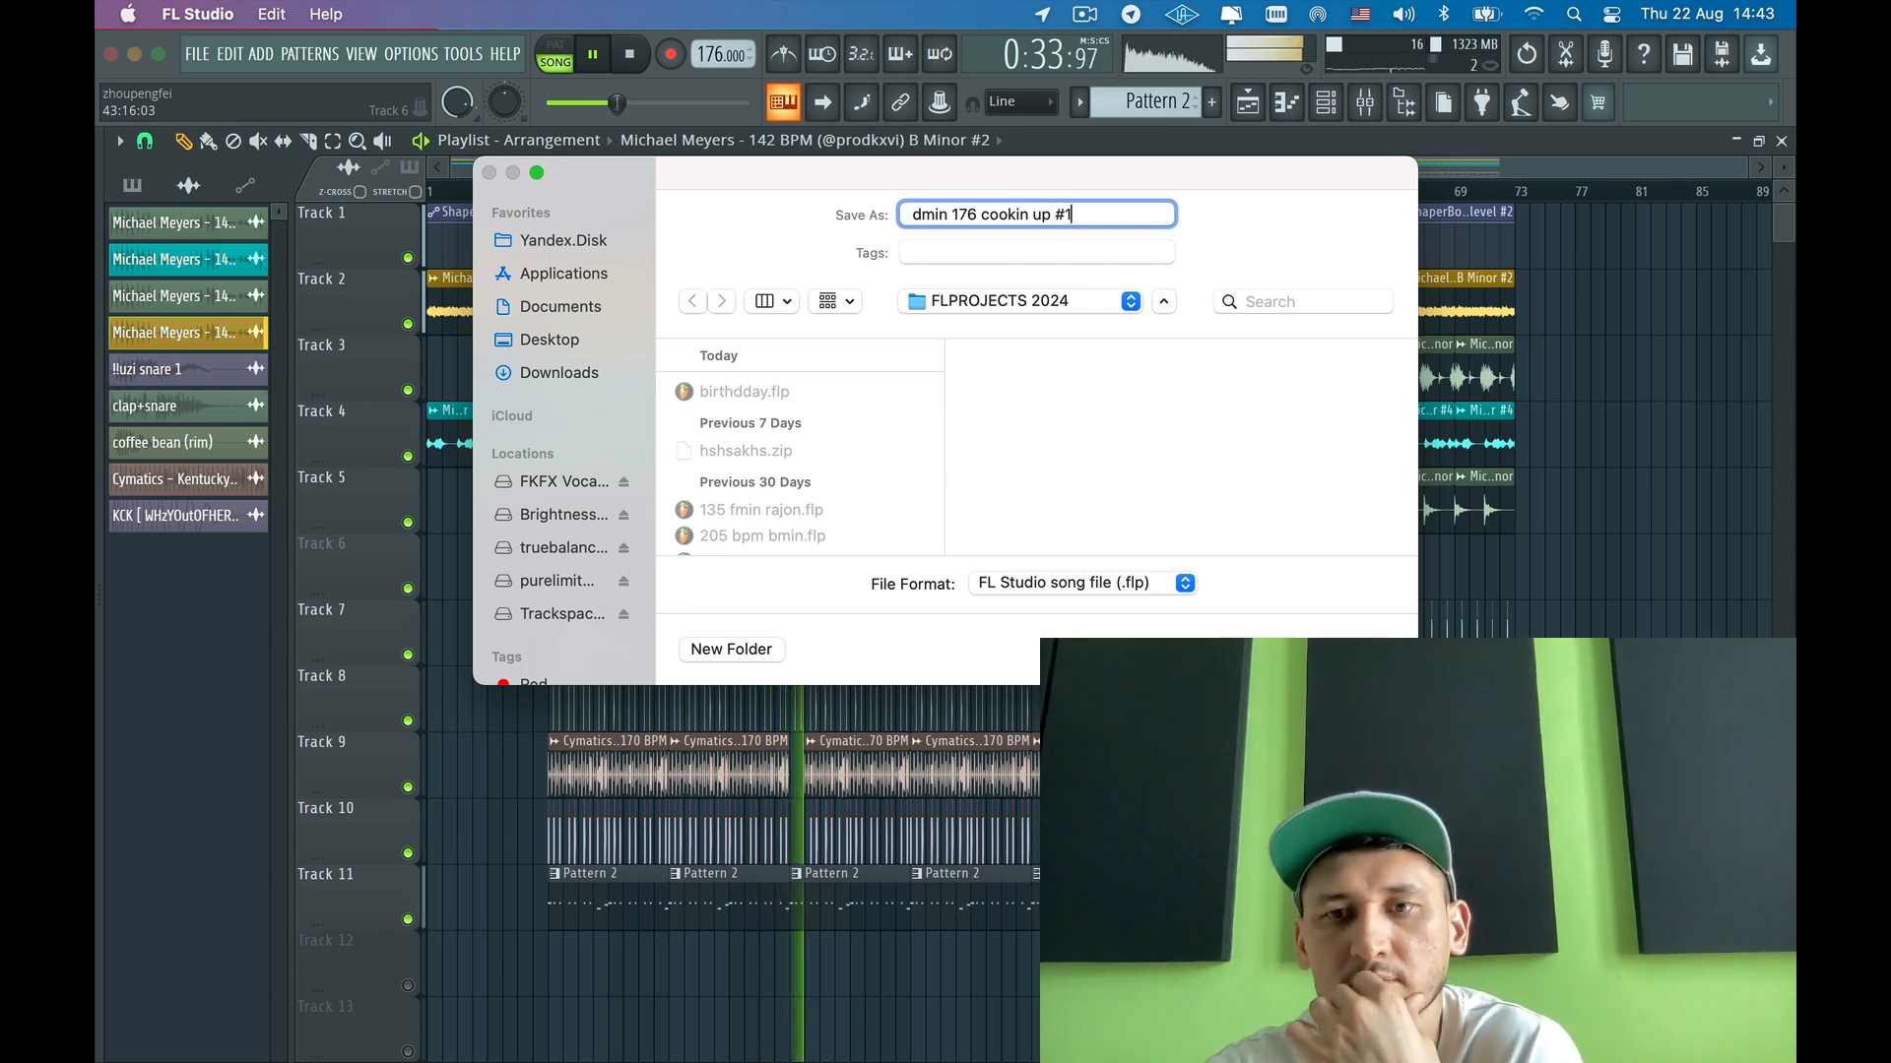
key(Return)
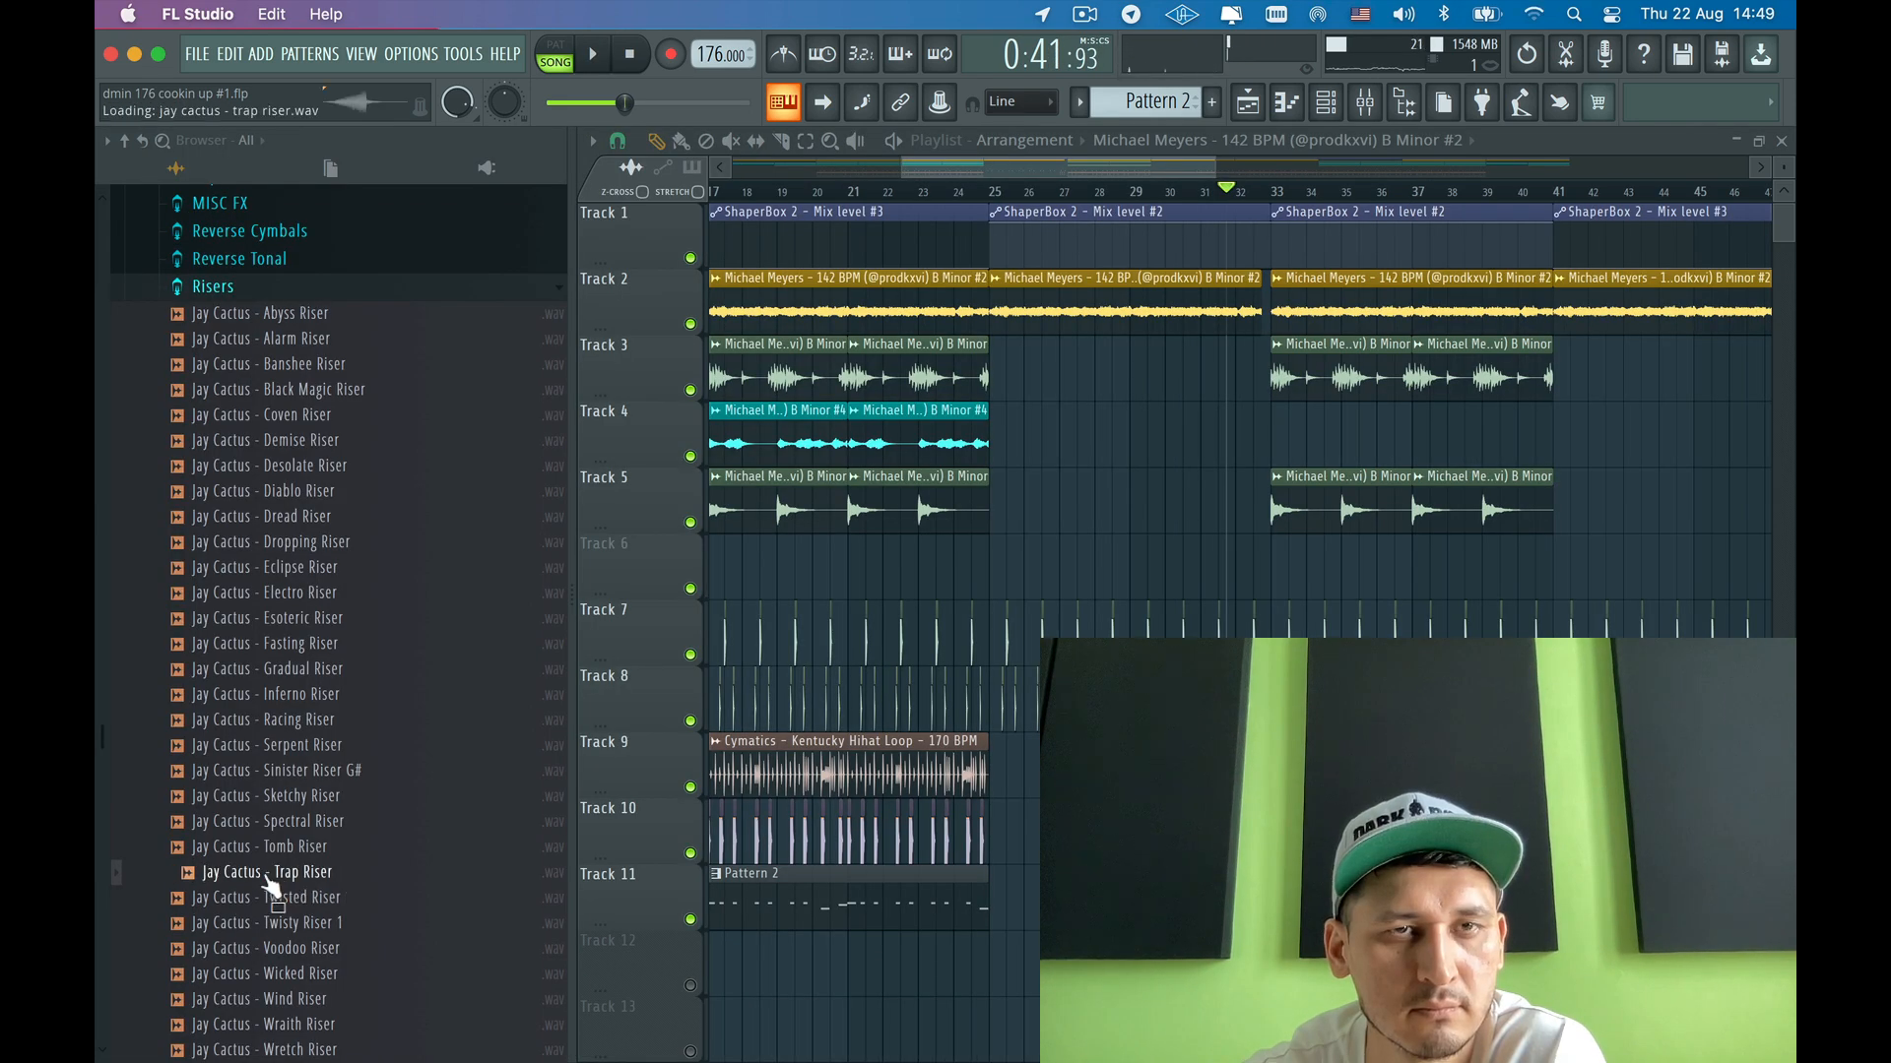
- Audition Jay Cactus Trap Riser and Twisted Riser during playback, and place Twisted Riser on track 12 in bar 32
key(space)
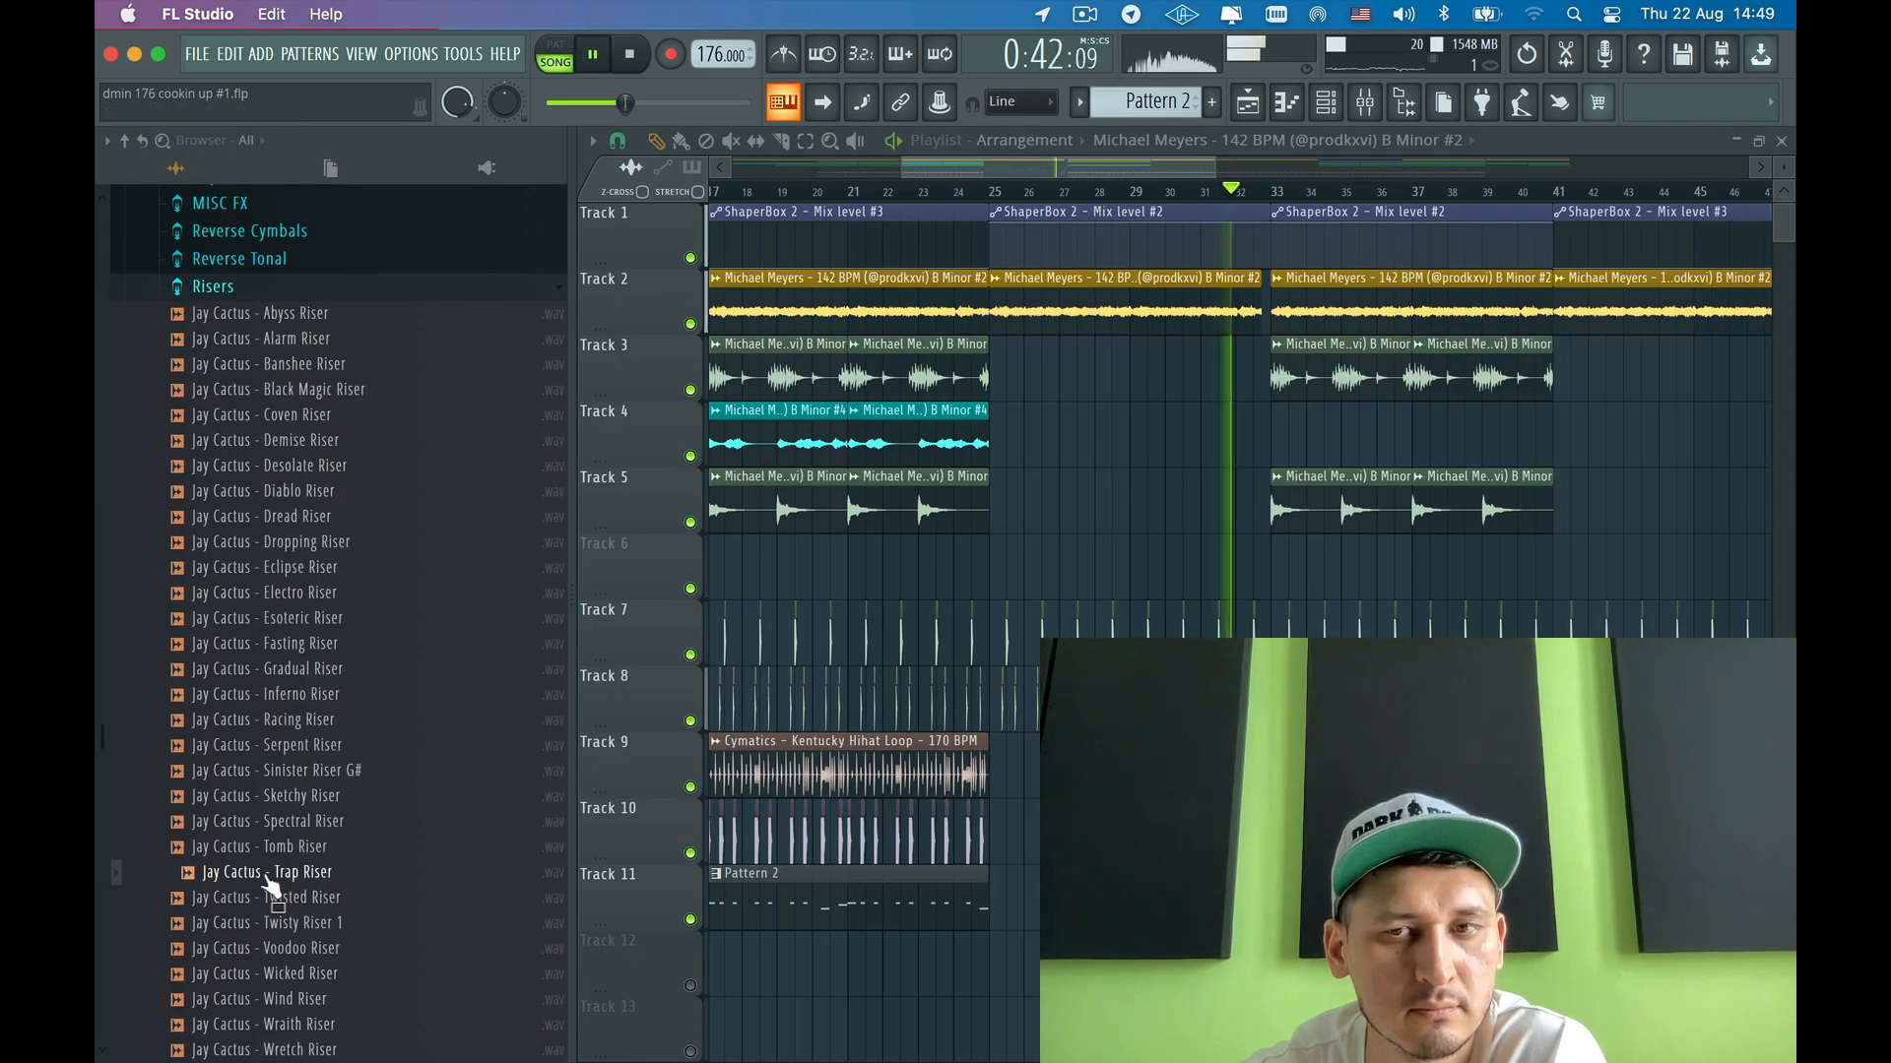
click(268, 877)
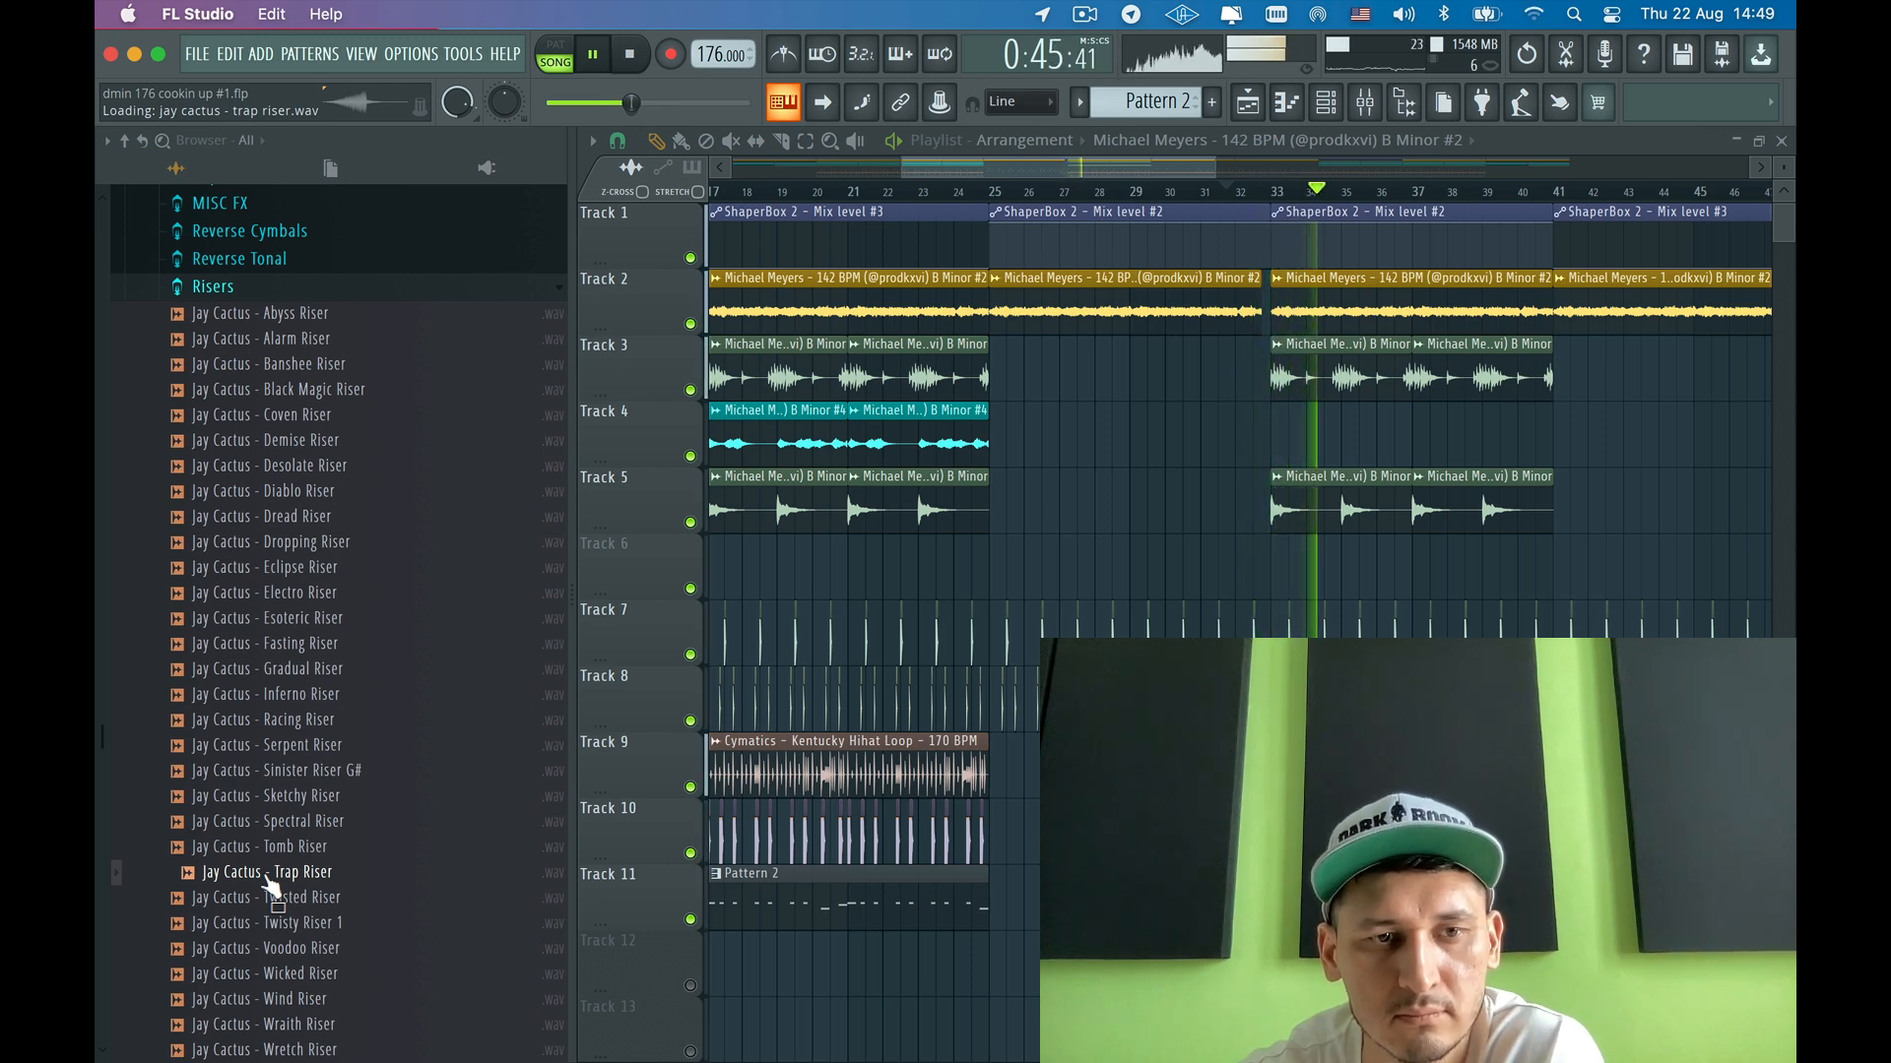
click(266, 894)
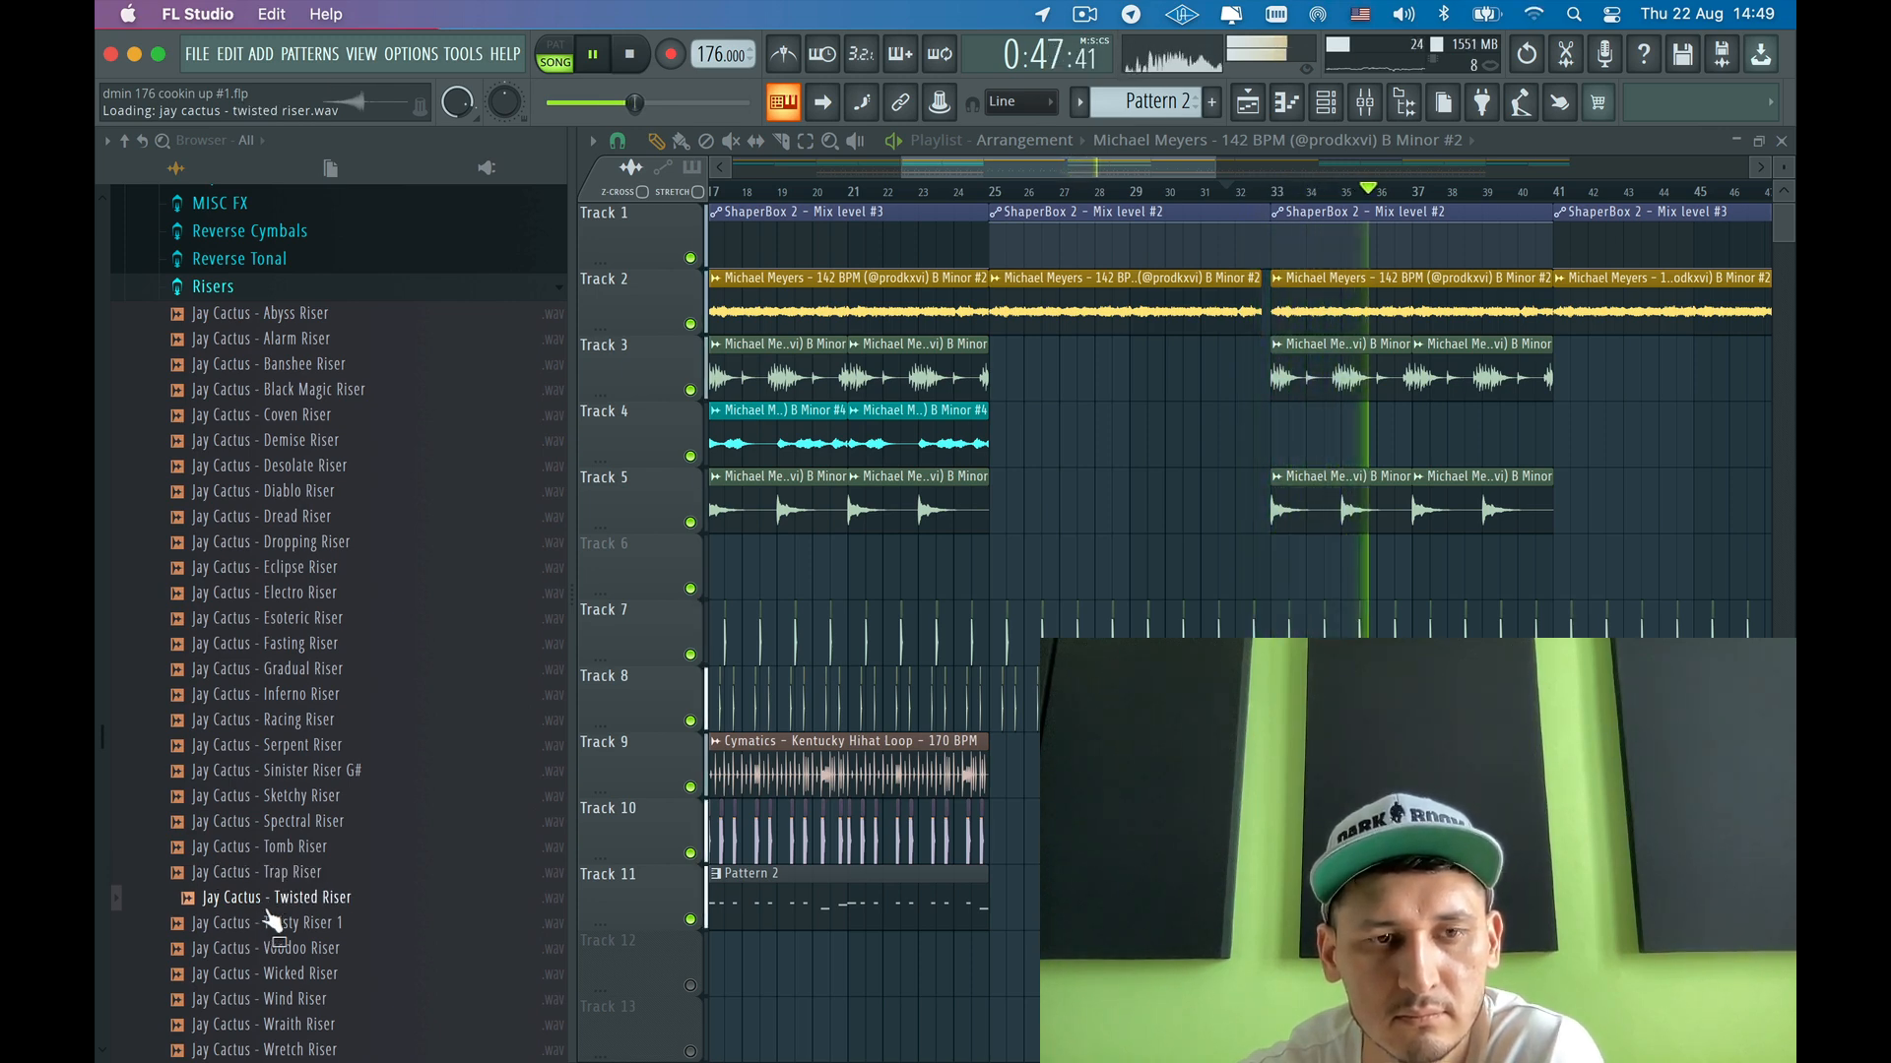
drag(276, 916, 1020, 898)
- Move the Twisted Riser clip up to track 6 and align it so its swell peaks exactly at bar 33
scroll(1020, 898, up, 4)
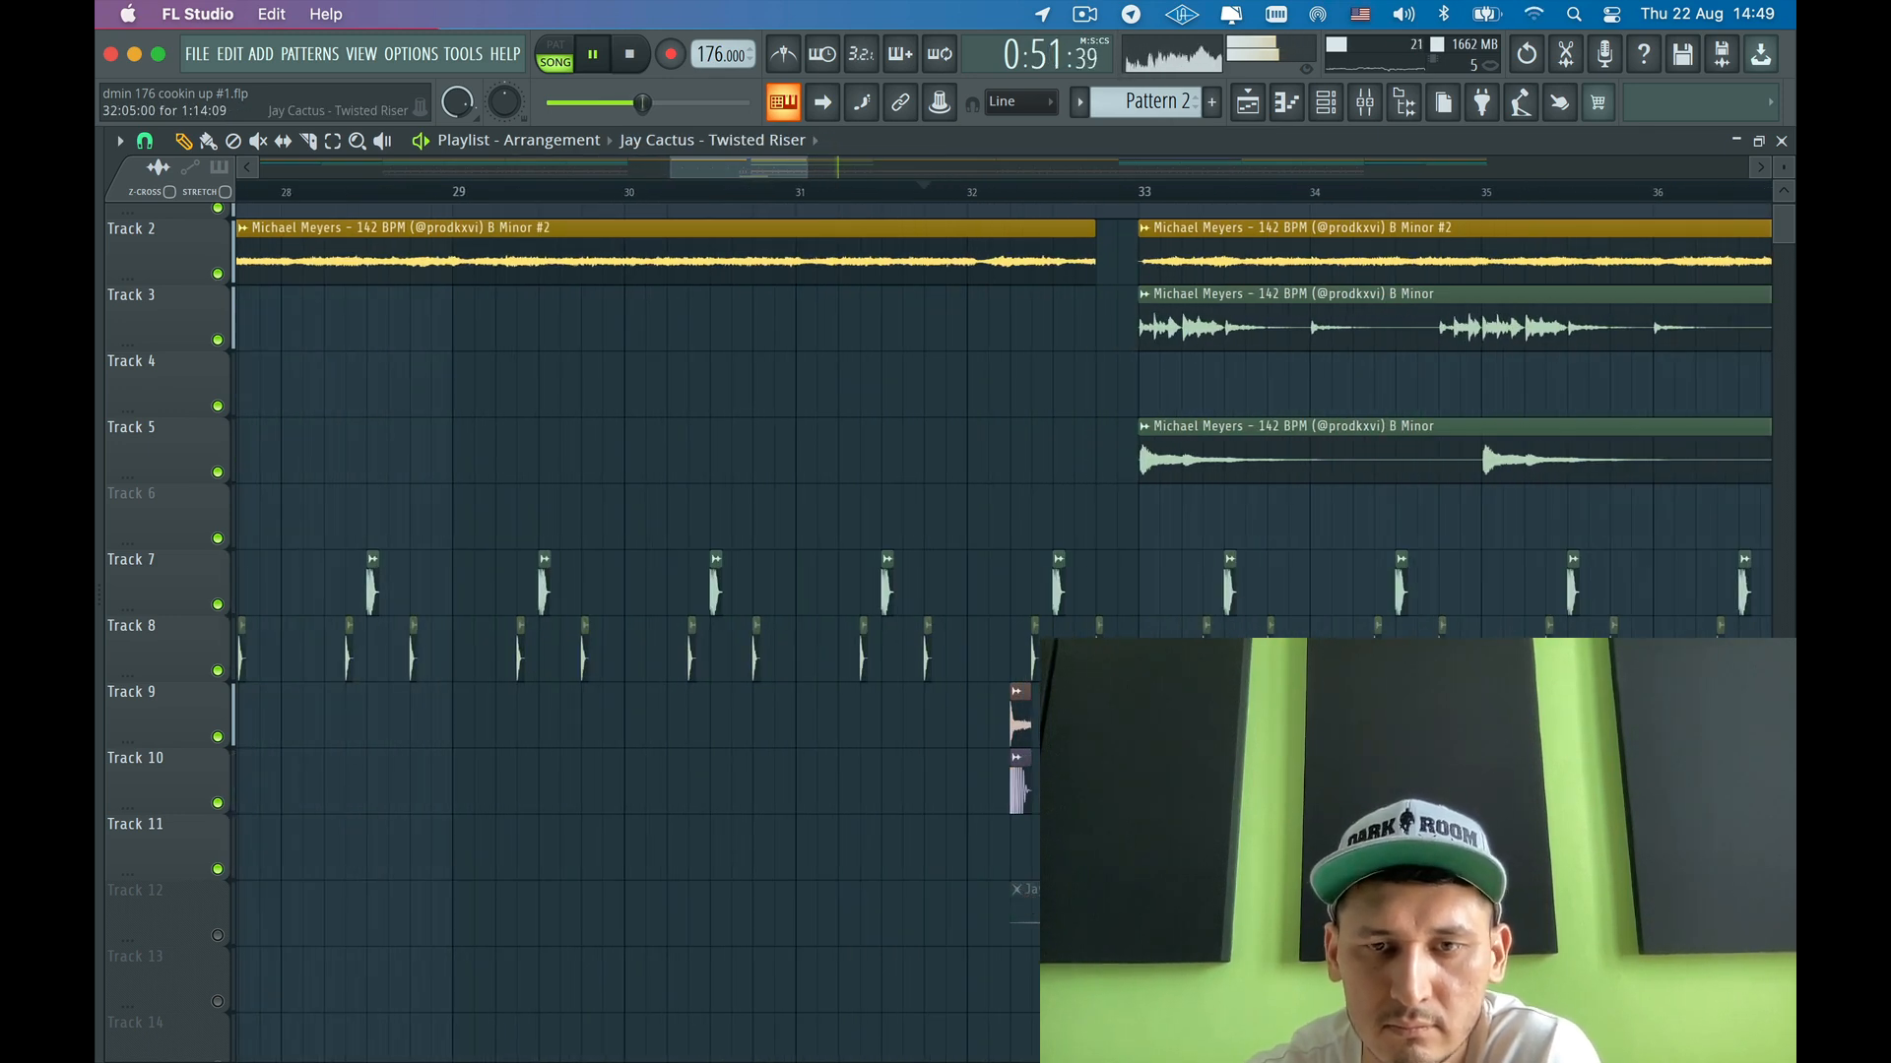
drag(1174, 896, 1158, 521)
scroll(1176, 483, up, 4)
scroll(1107, 511, up, 4)
scroll(1125, 516, up, 1)
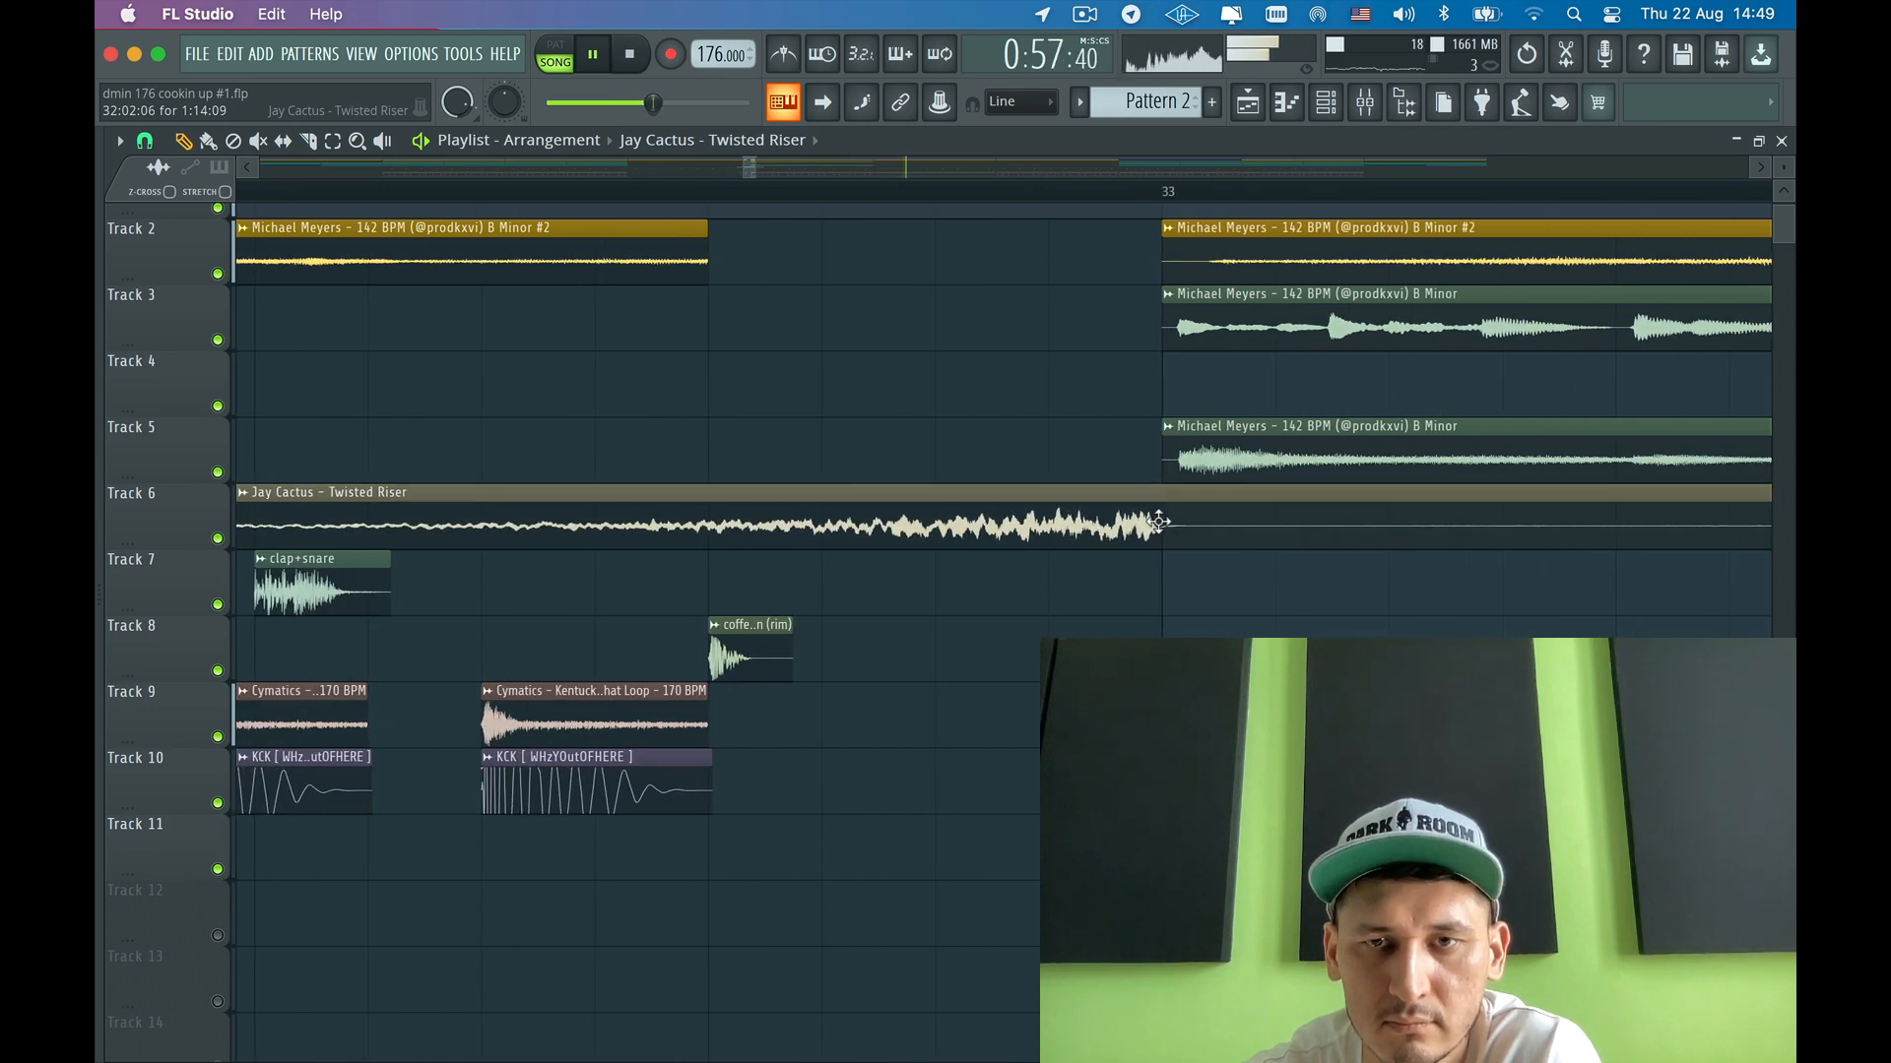
scroll(1112, 561, down, 5)
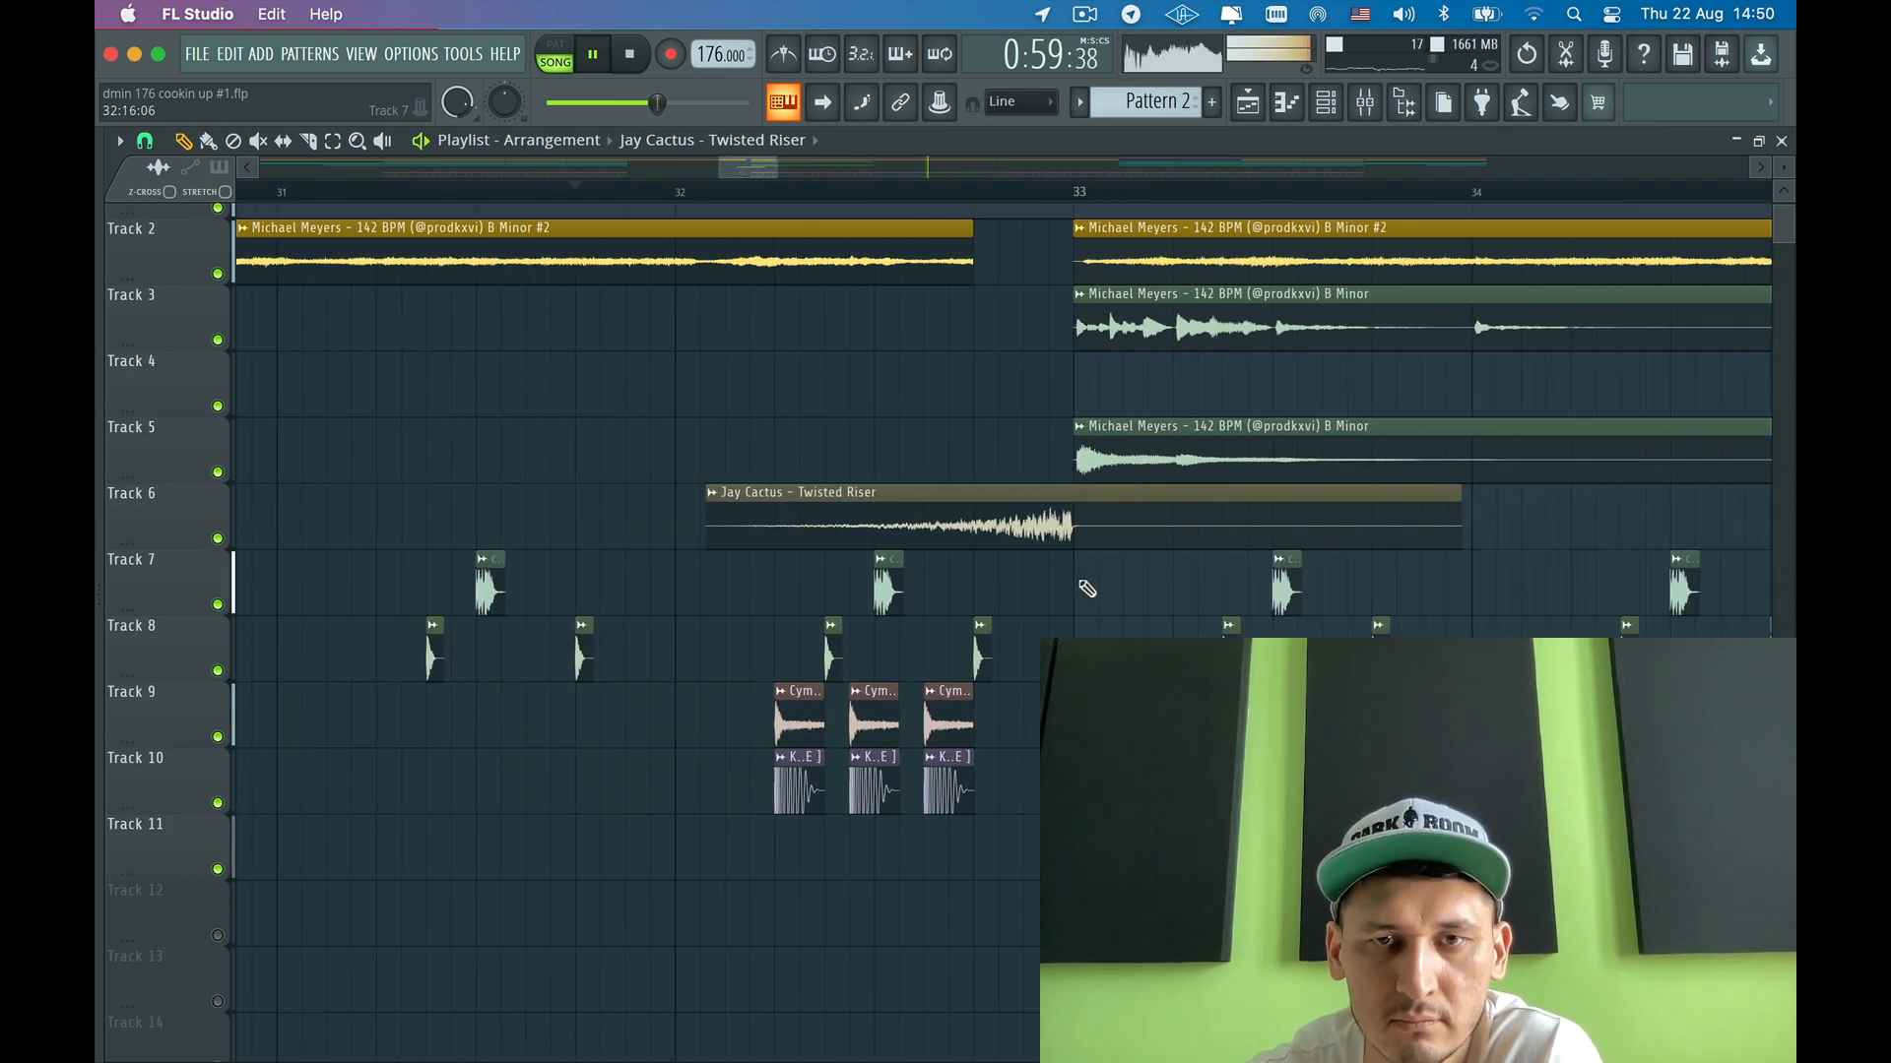
scroll(1087, 589, down, 2)
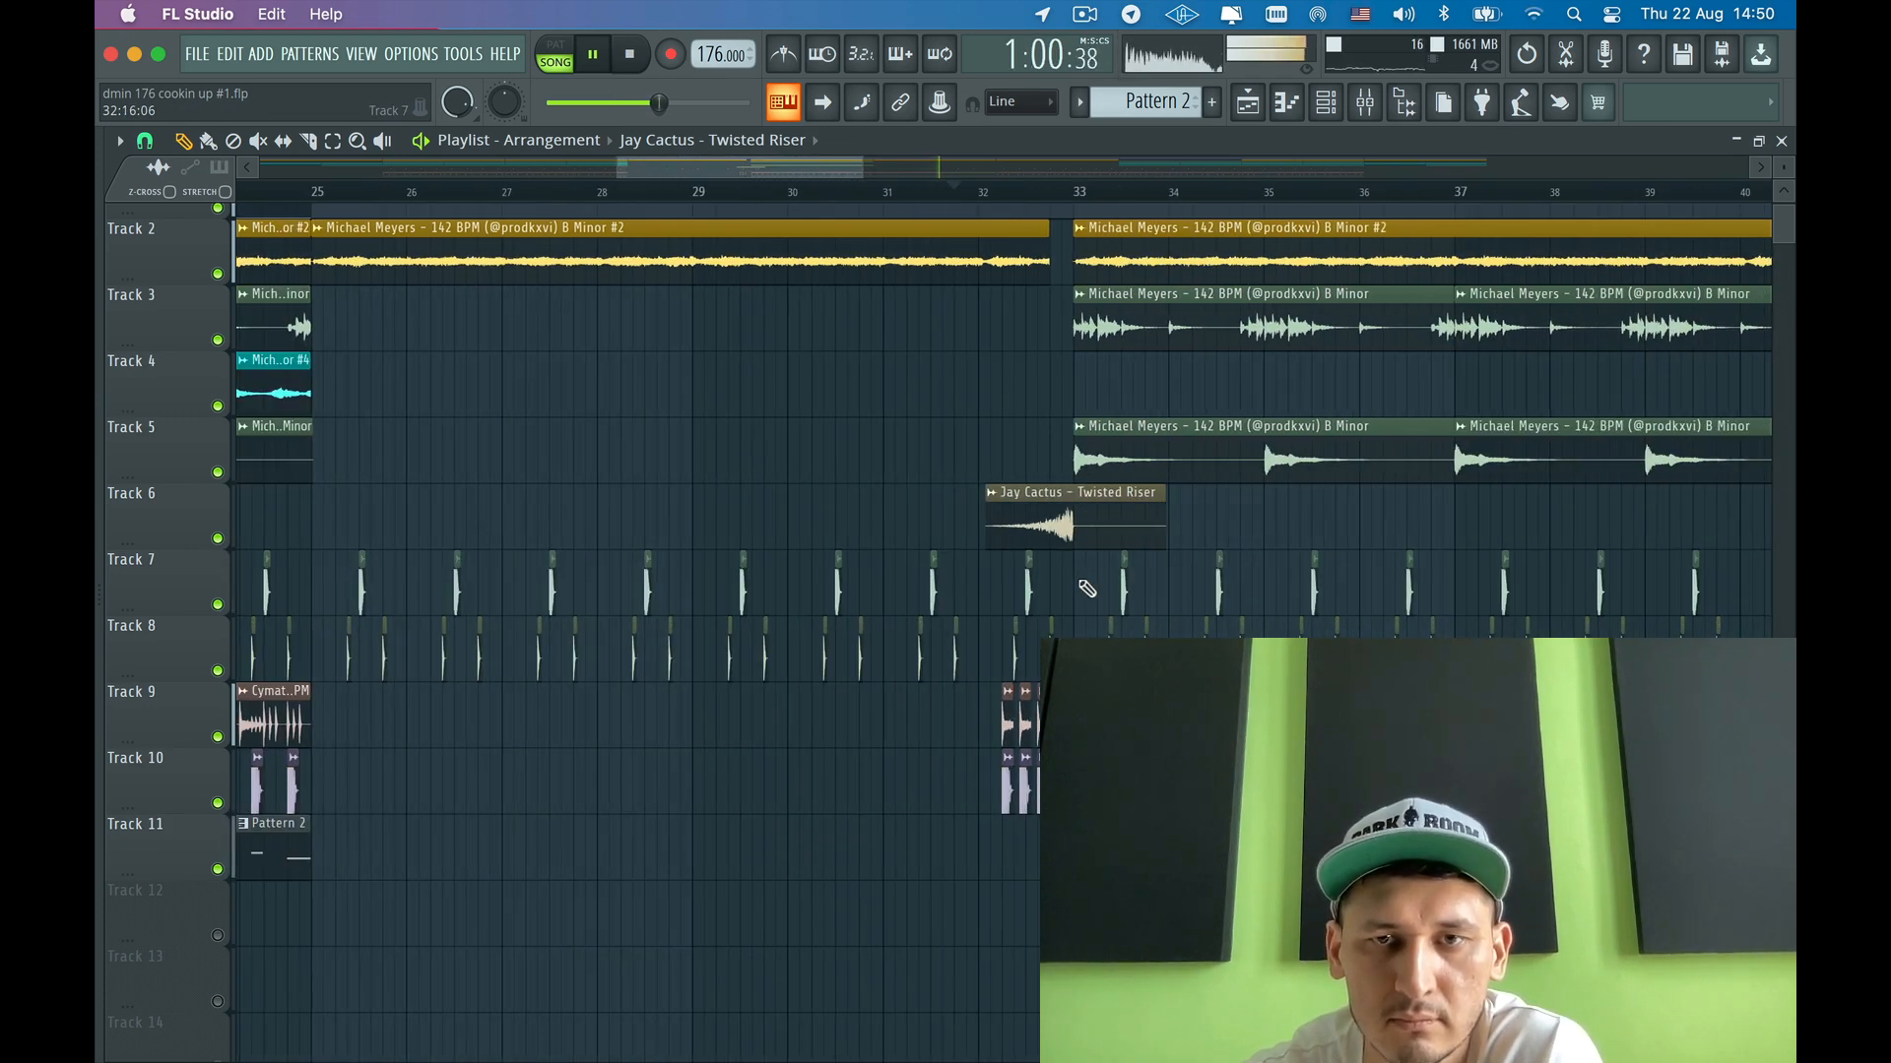
double_click(1065, 527)
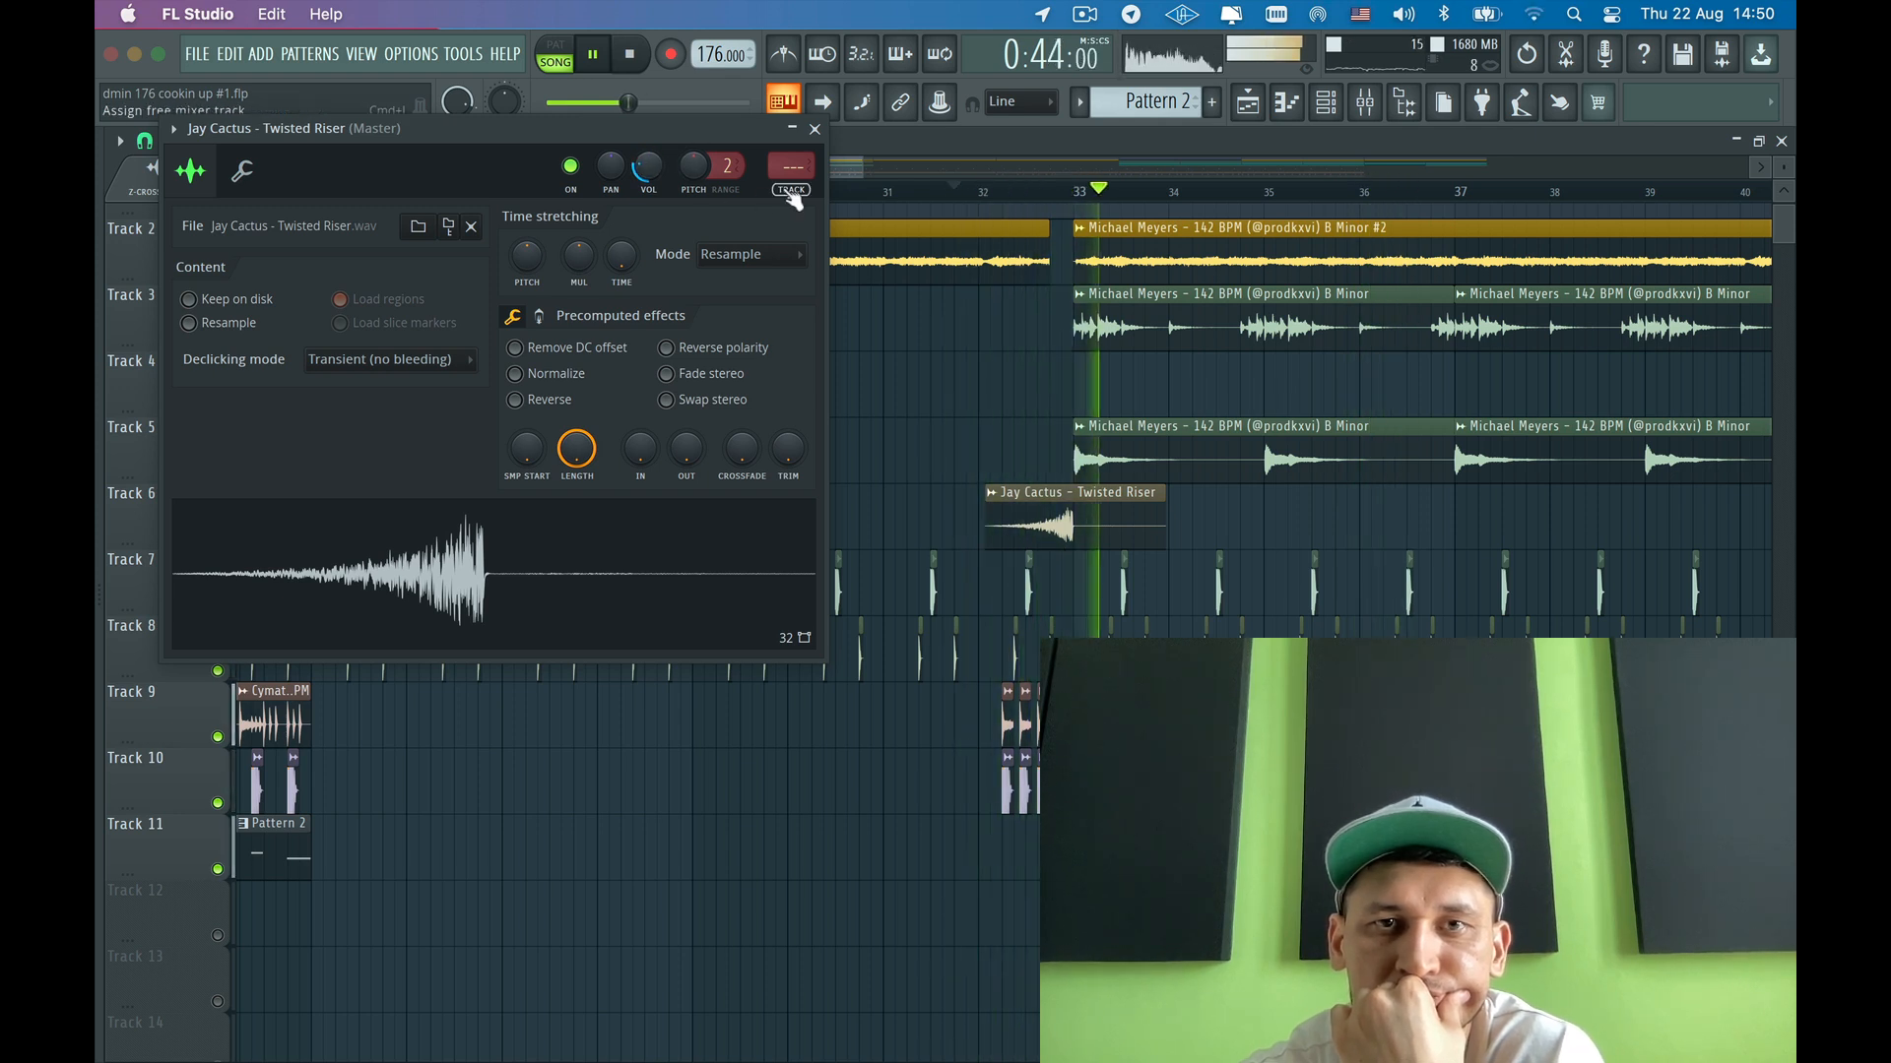
key(space)
key(space)
key(space)
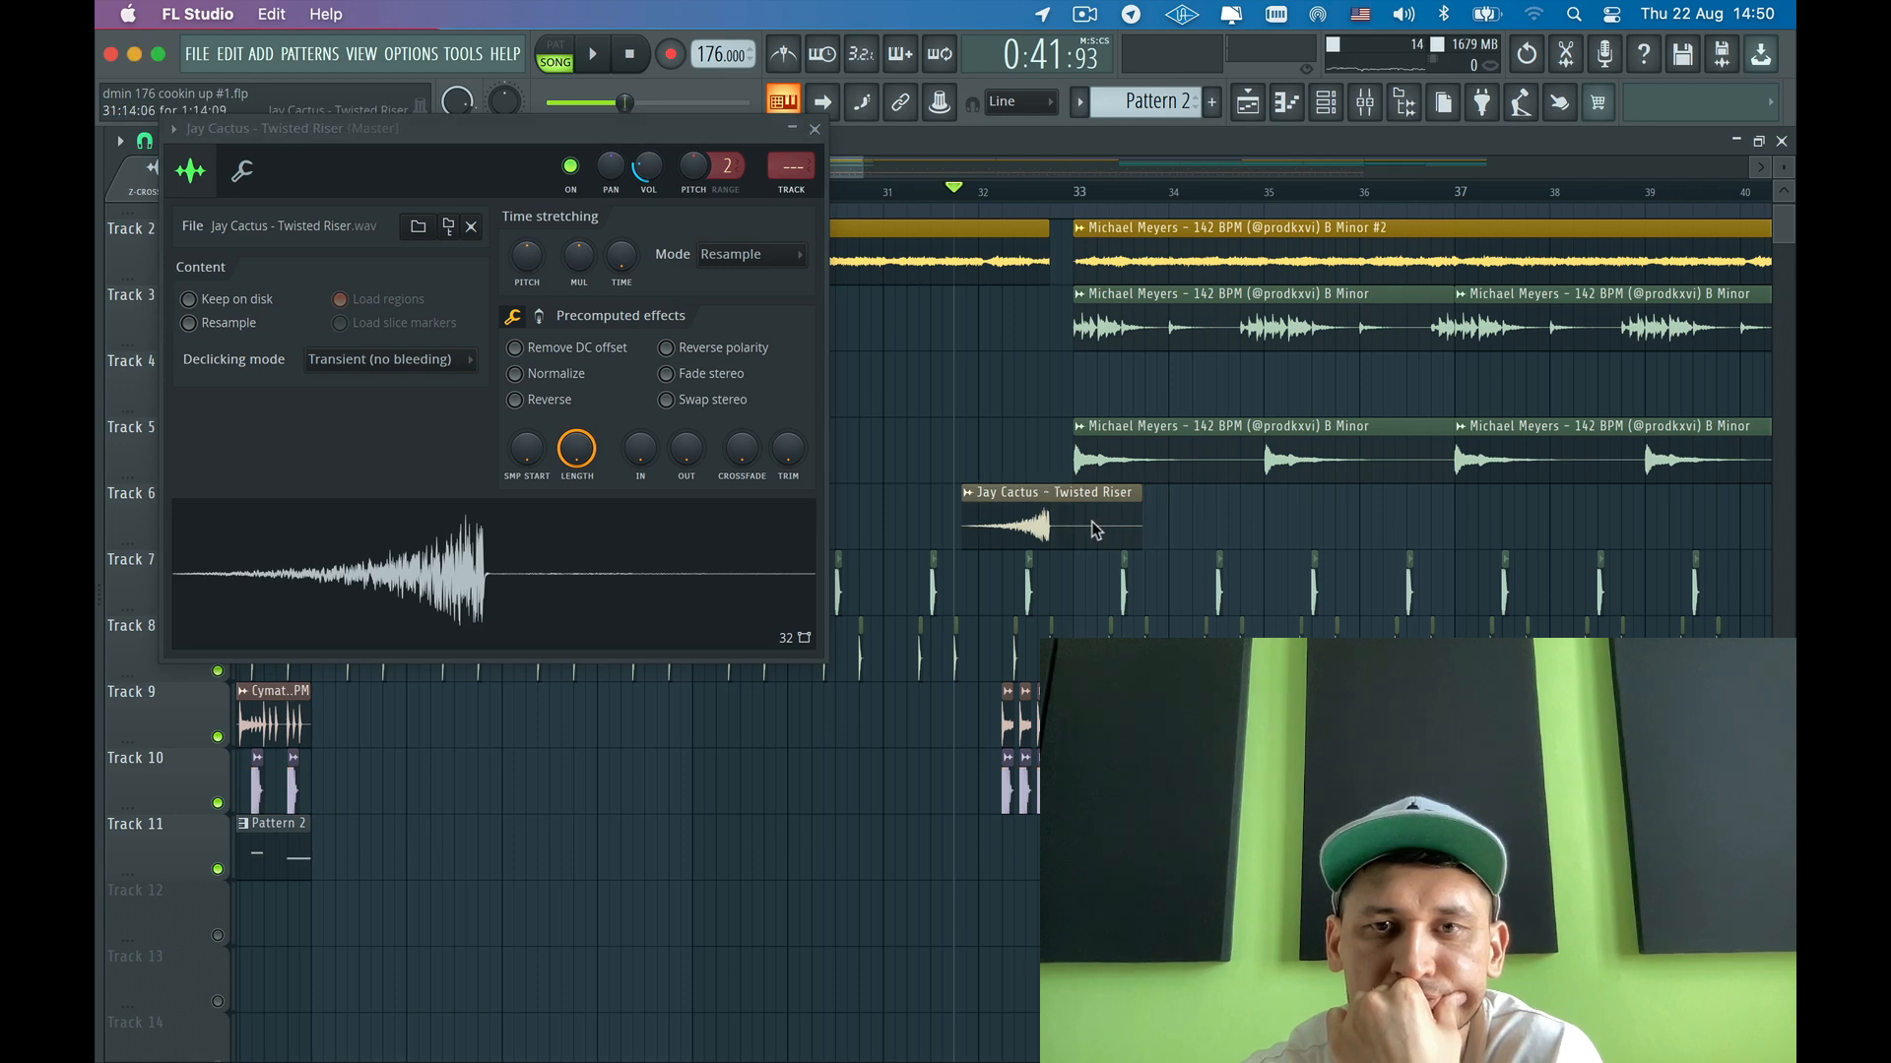
key(space)
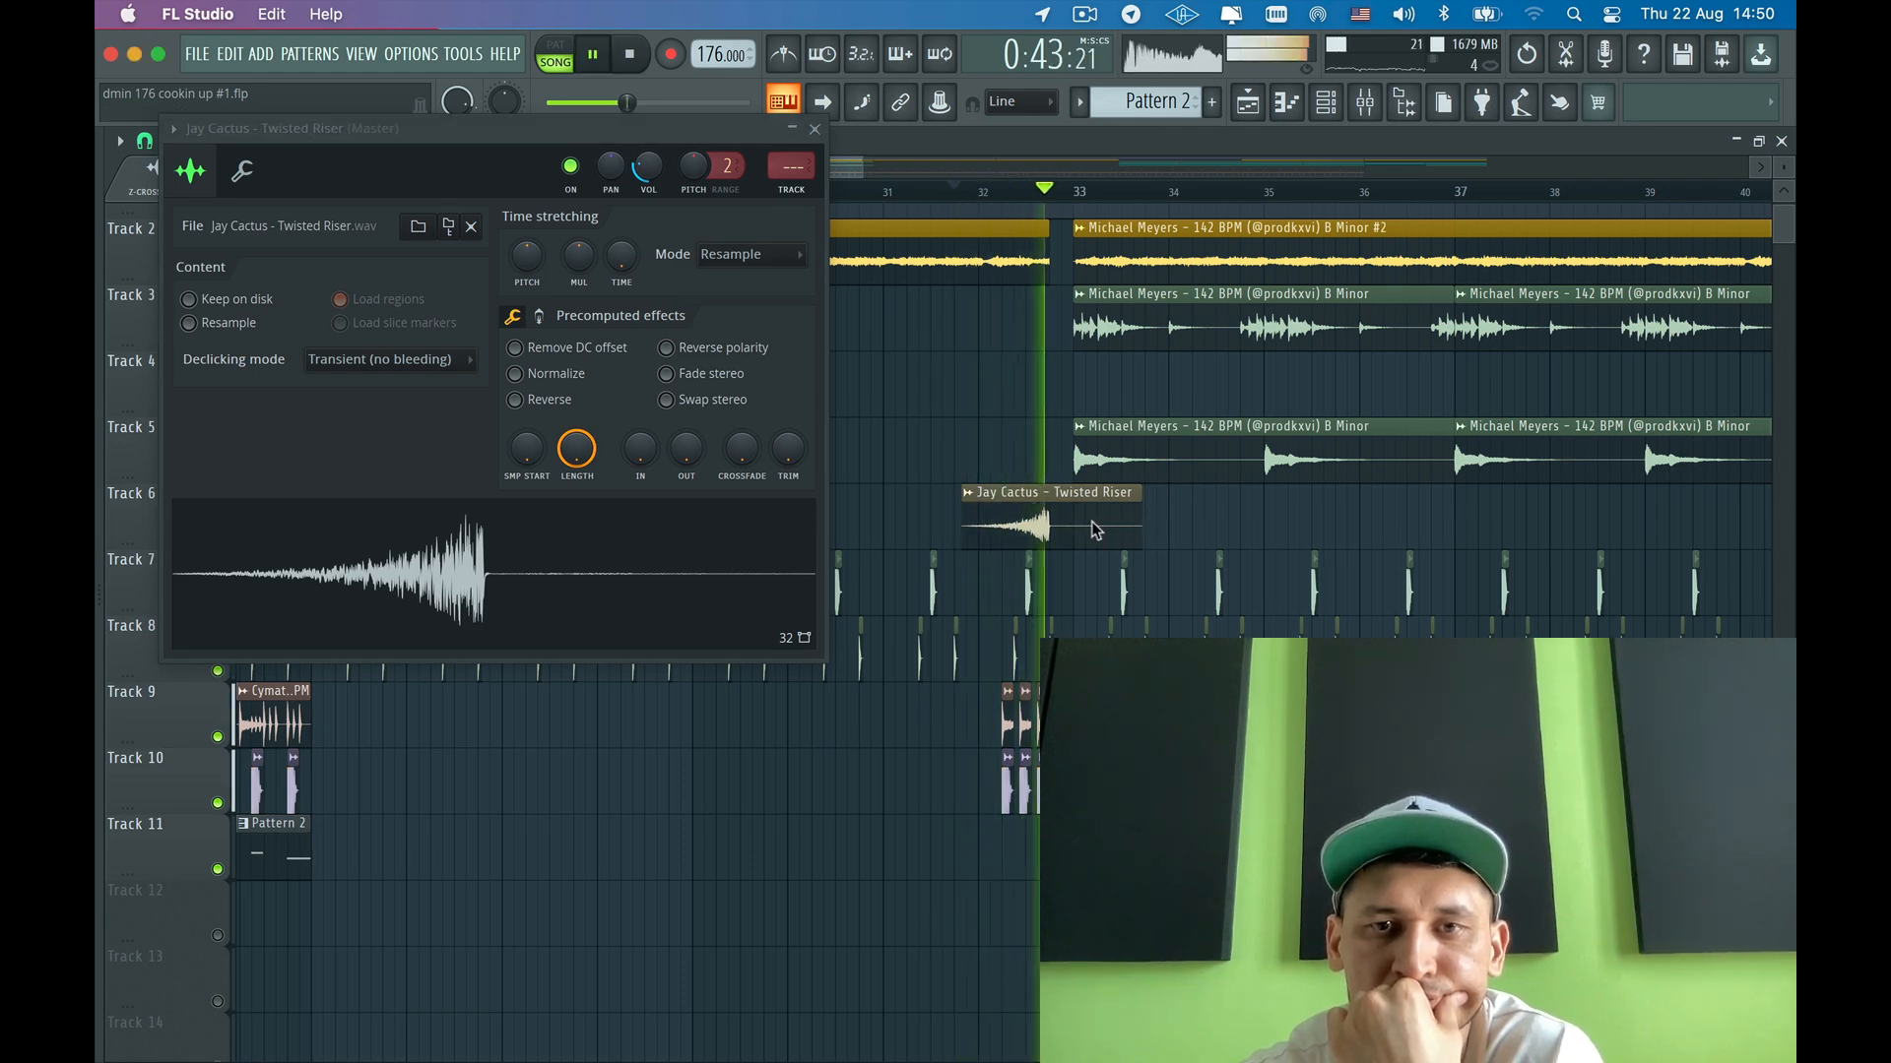
scroll(1091, 522, up, 3)
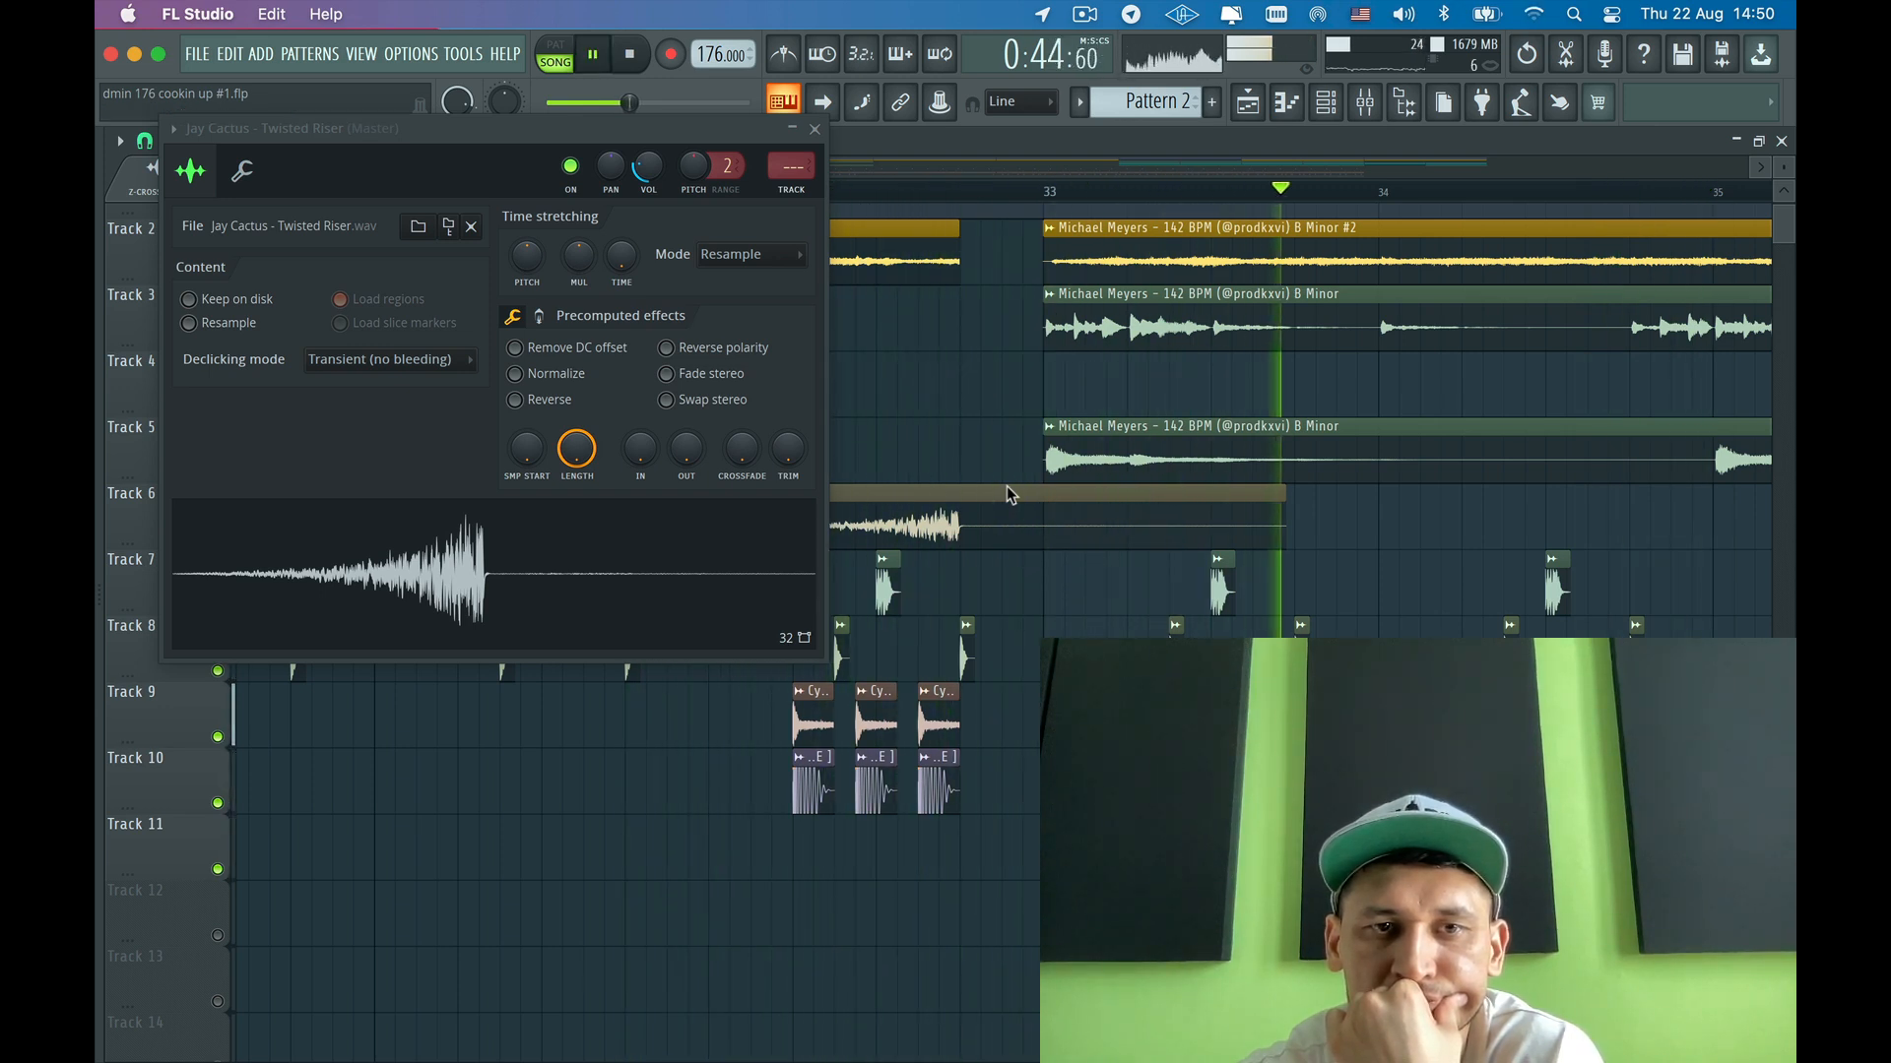
- Close the riser's channel settings, shift the riser earlier so its swell peaks at the first kick hit of bar 32, and audition it
click(814, 129)
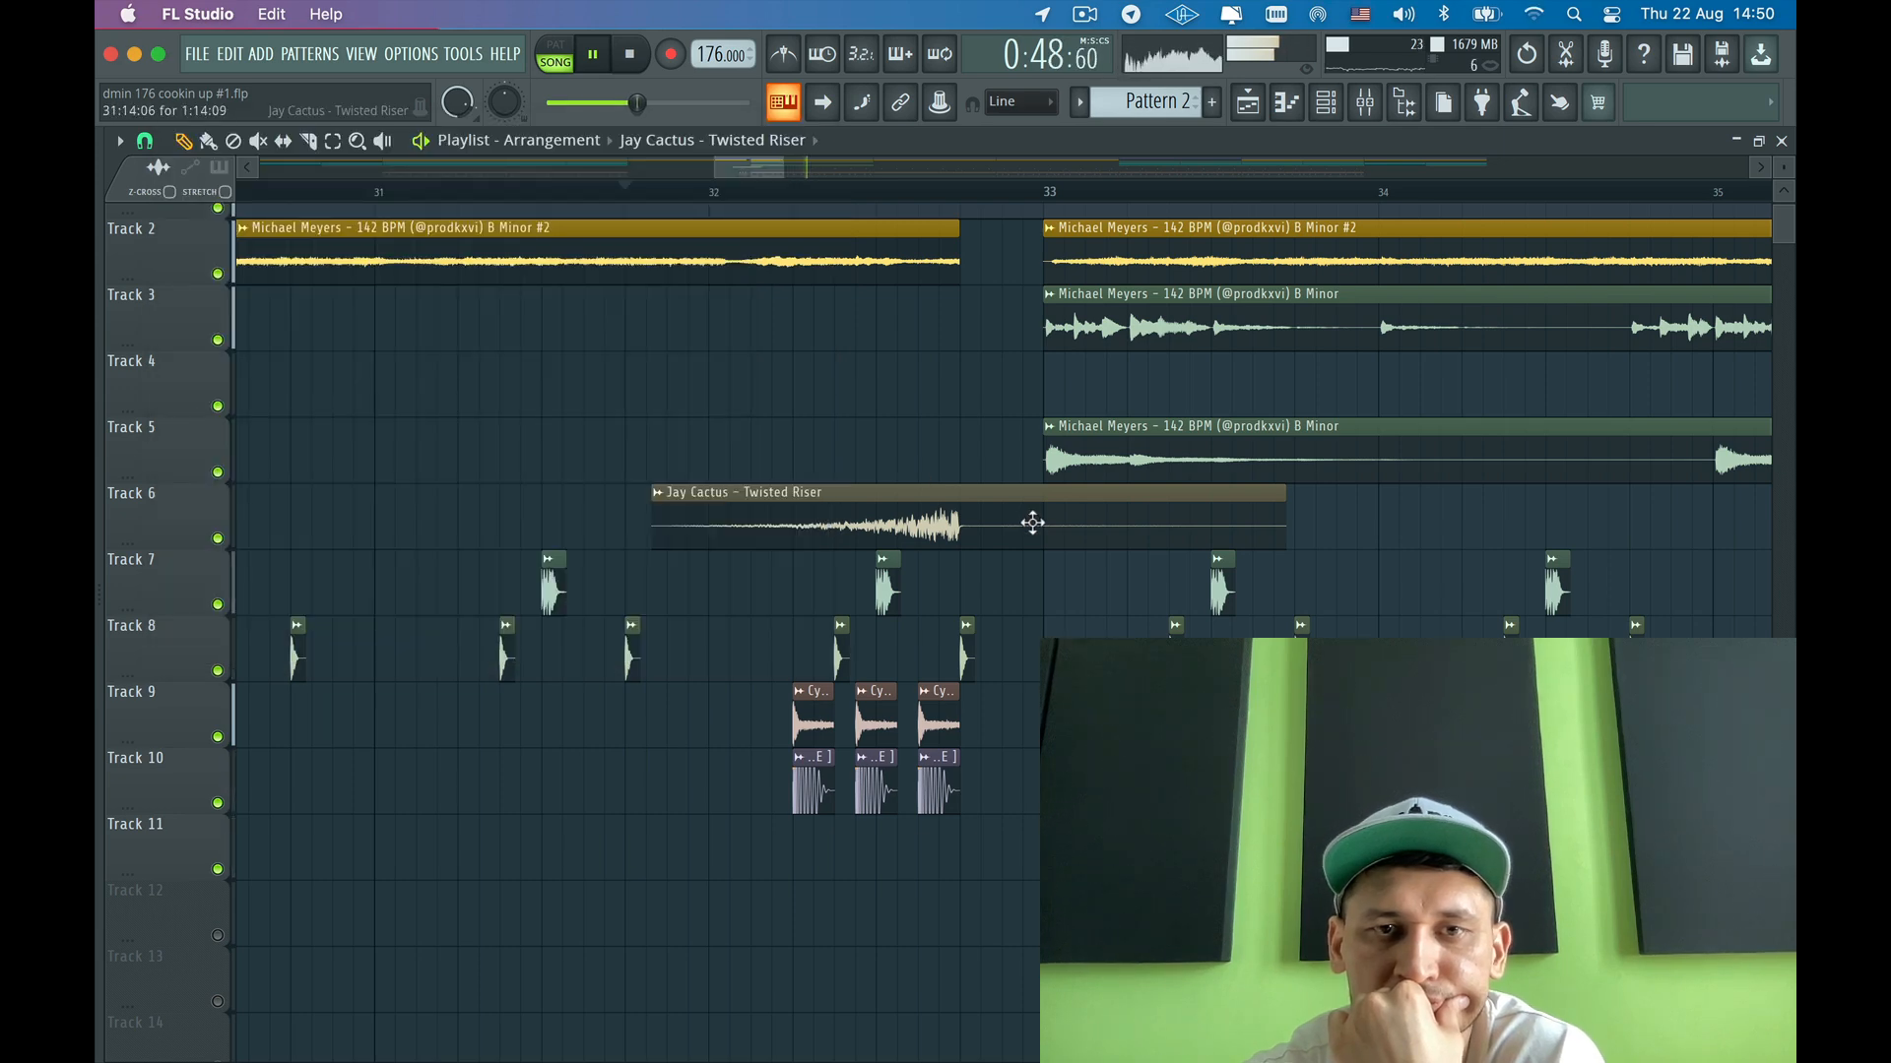
drag(1032, 523, 864, 523)
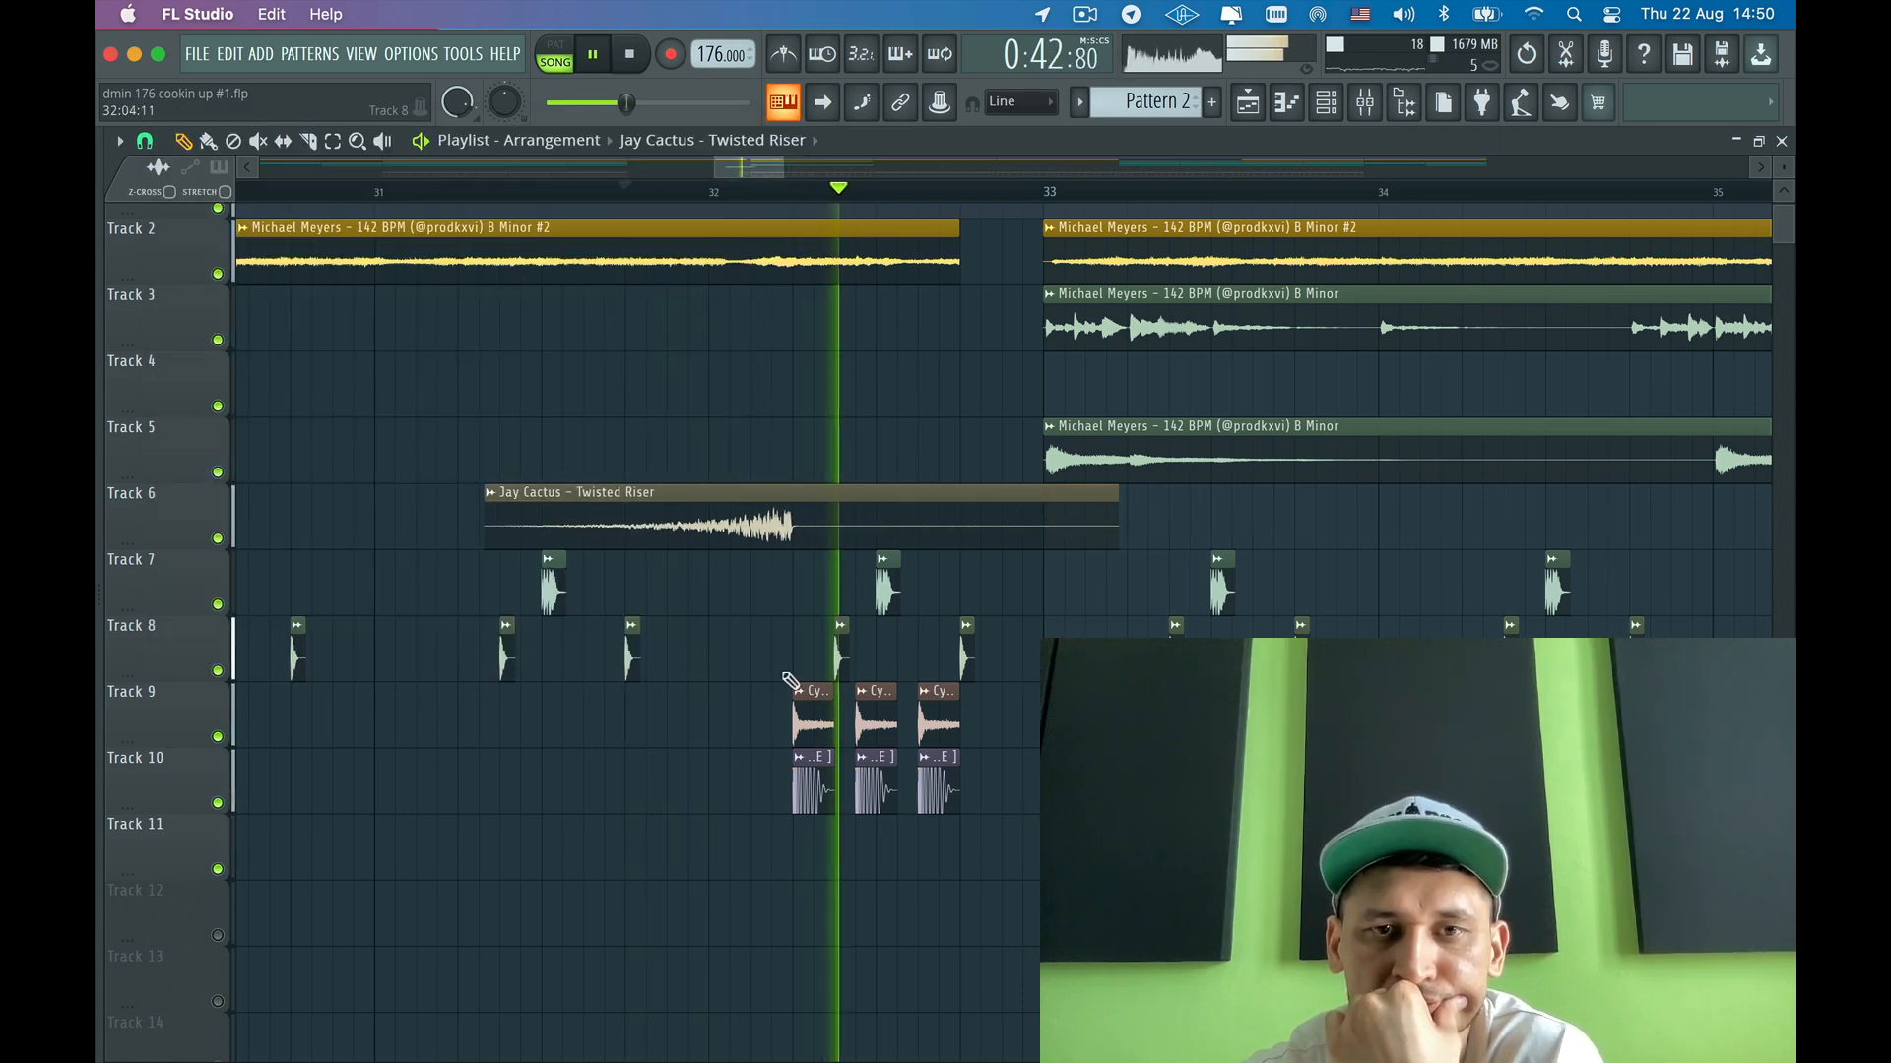
scroll(620, 357, down, 5)
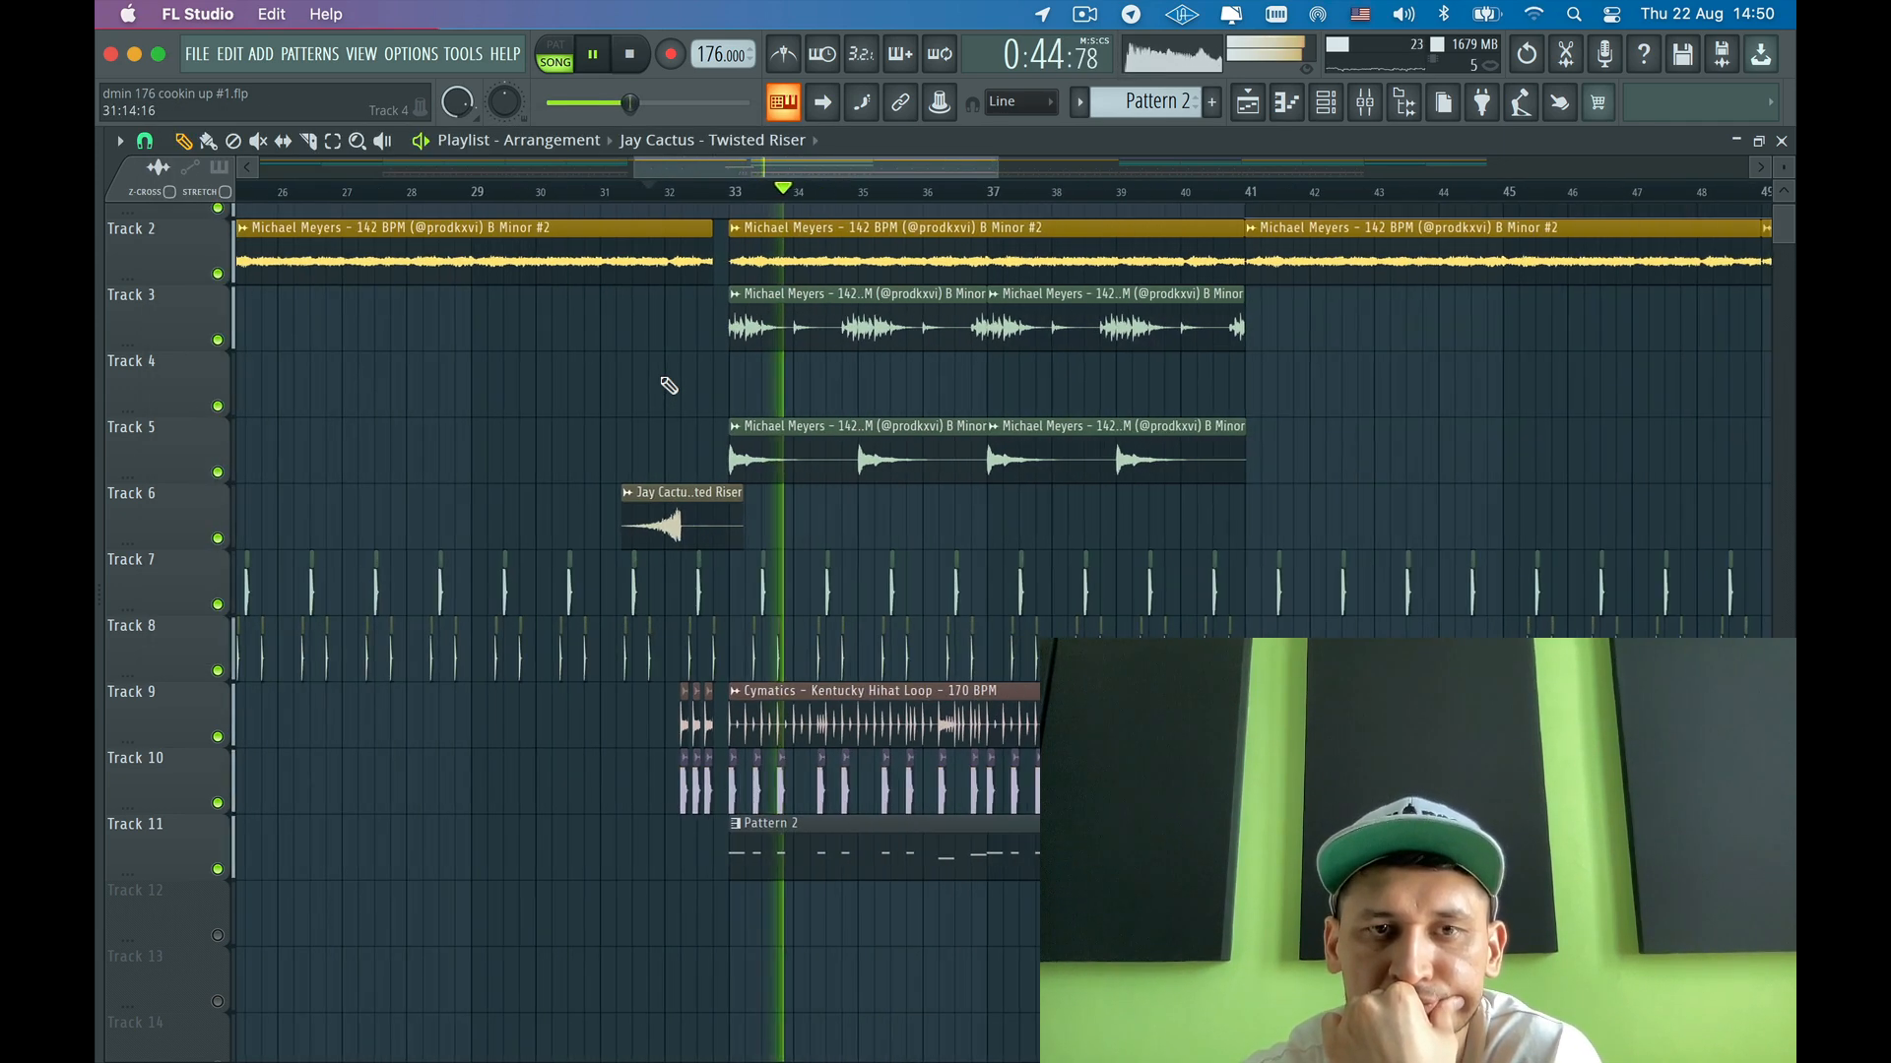
scroll(668, 385, down, 3)
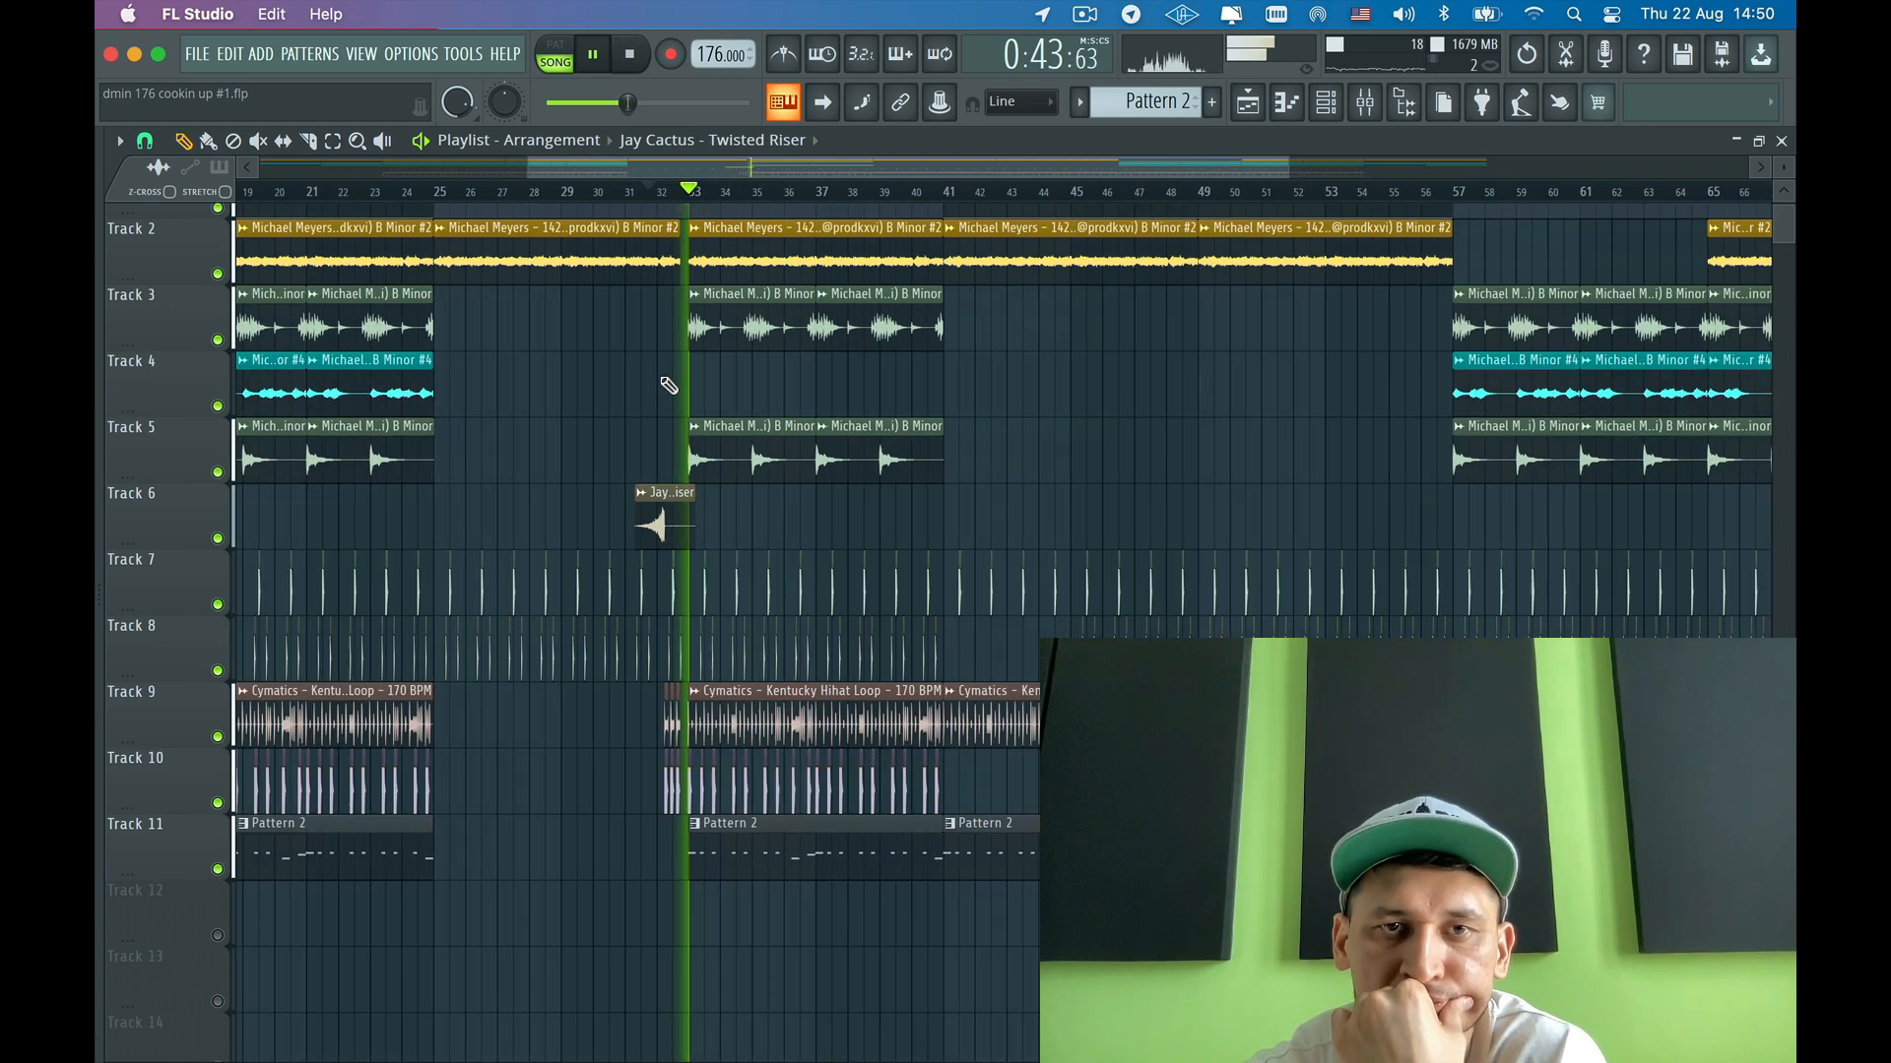
- Add two copies of the B Minor #4 melody clip on track 4 at bars 41 and 45
scroll(617, 388, down, 3)
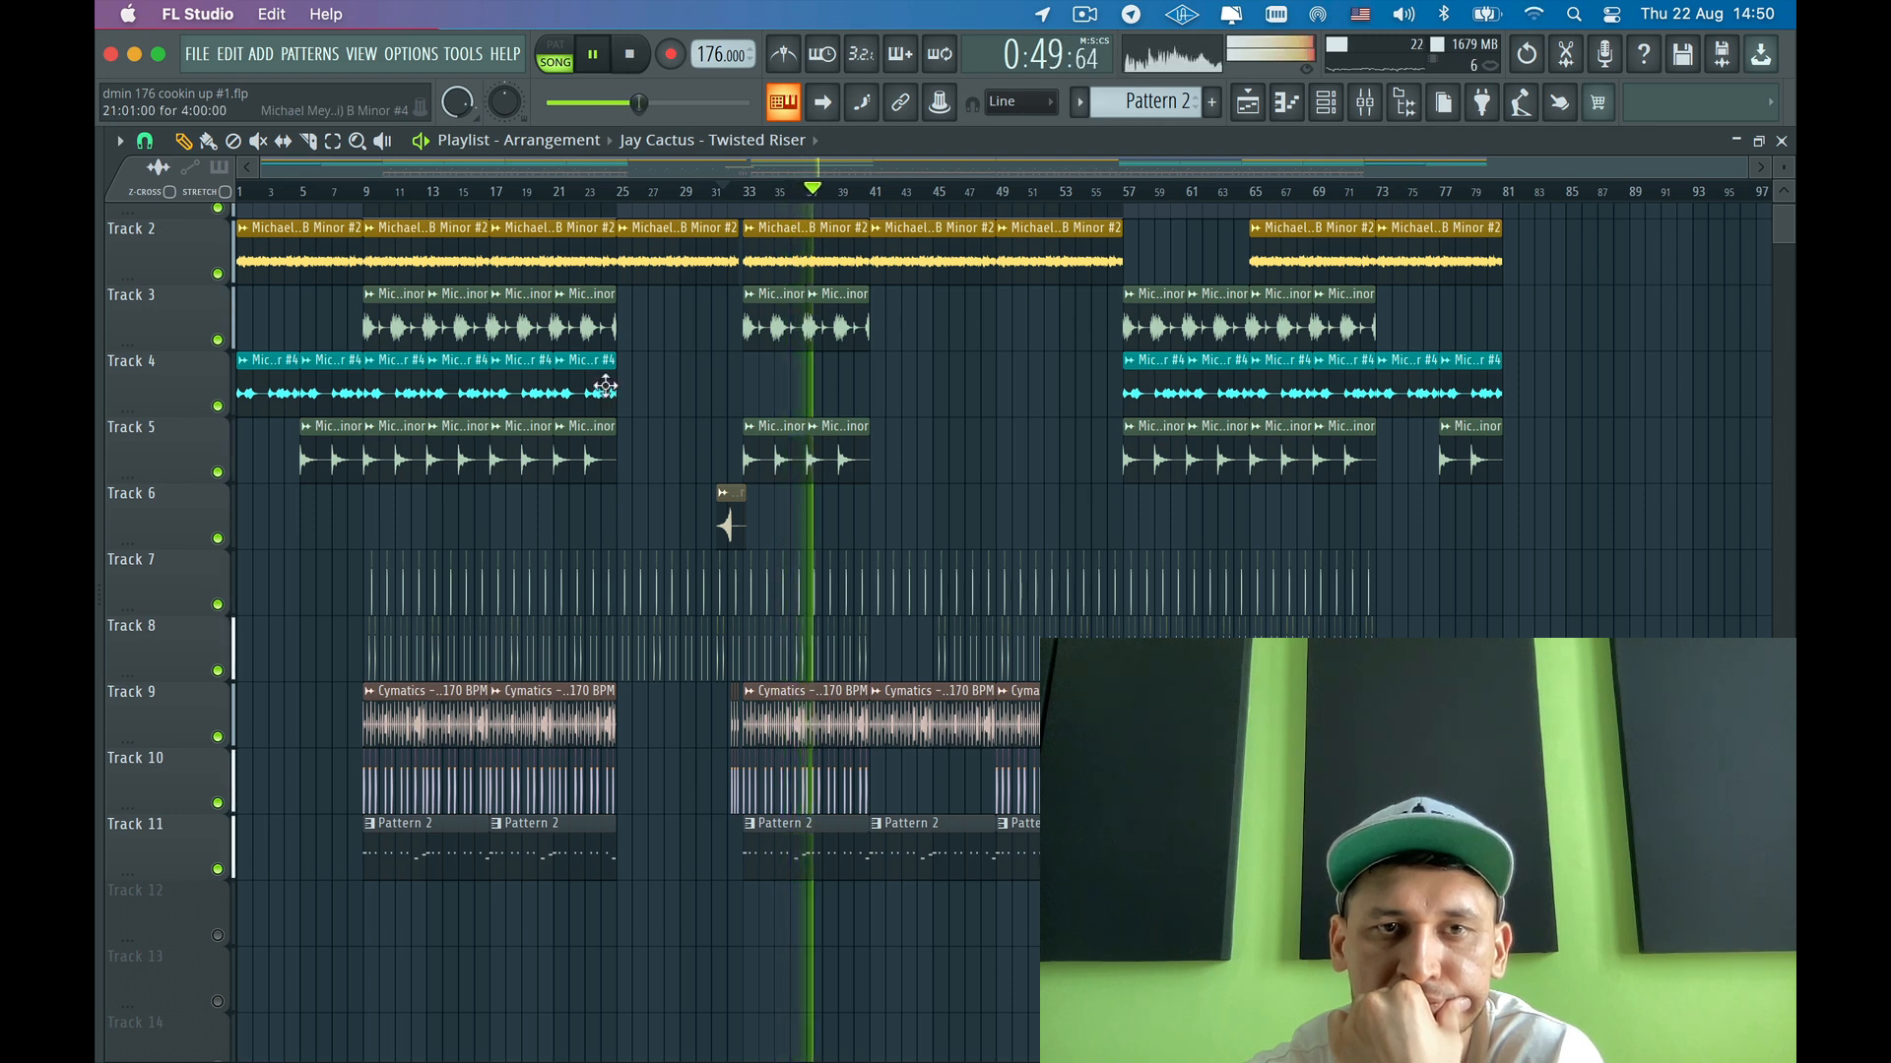
click(605, 386)
click(875, 378)
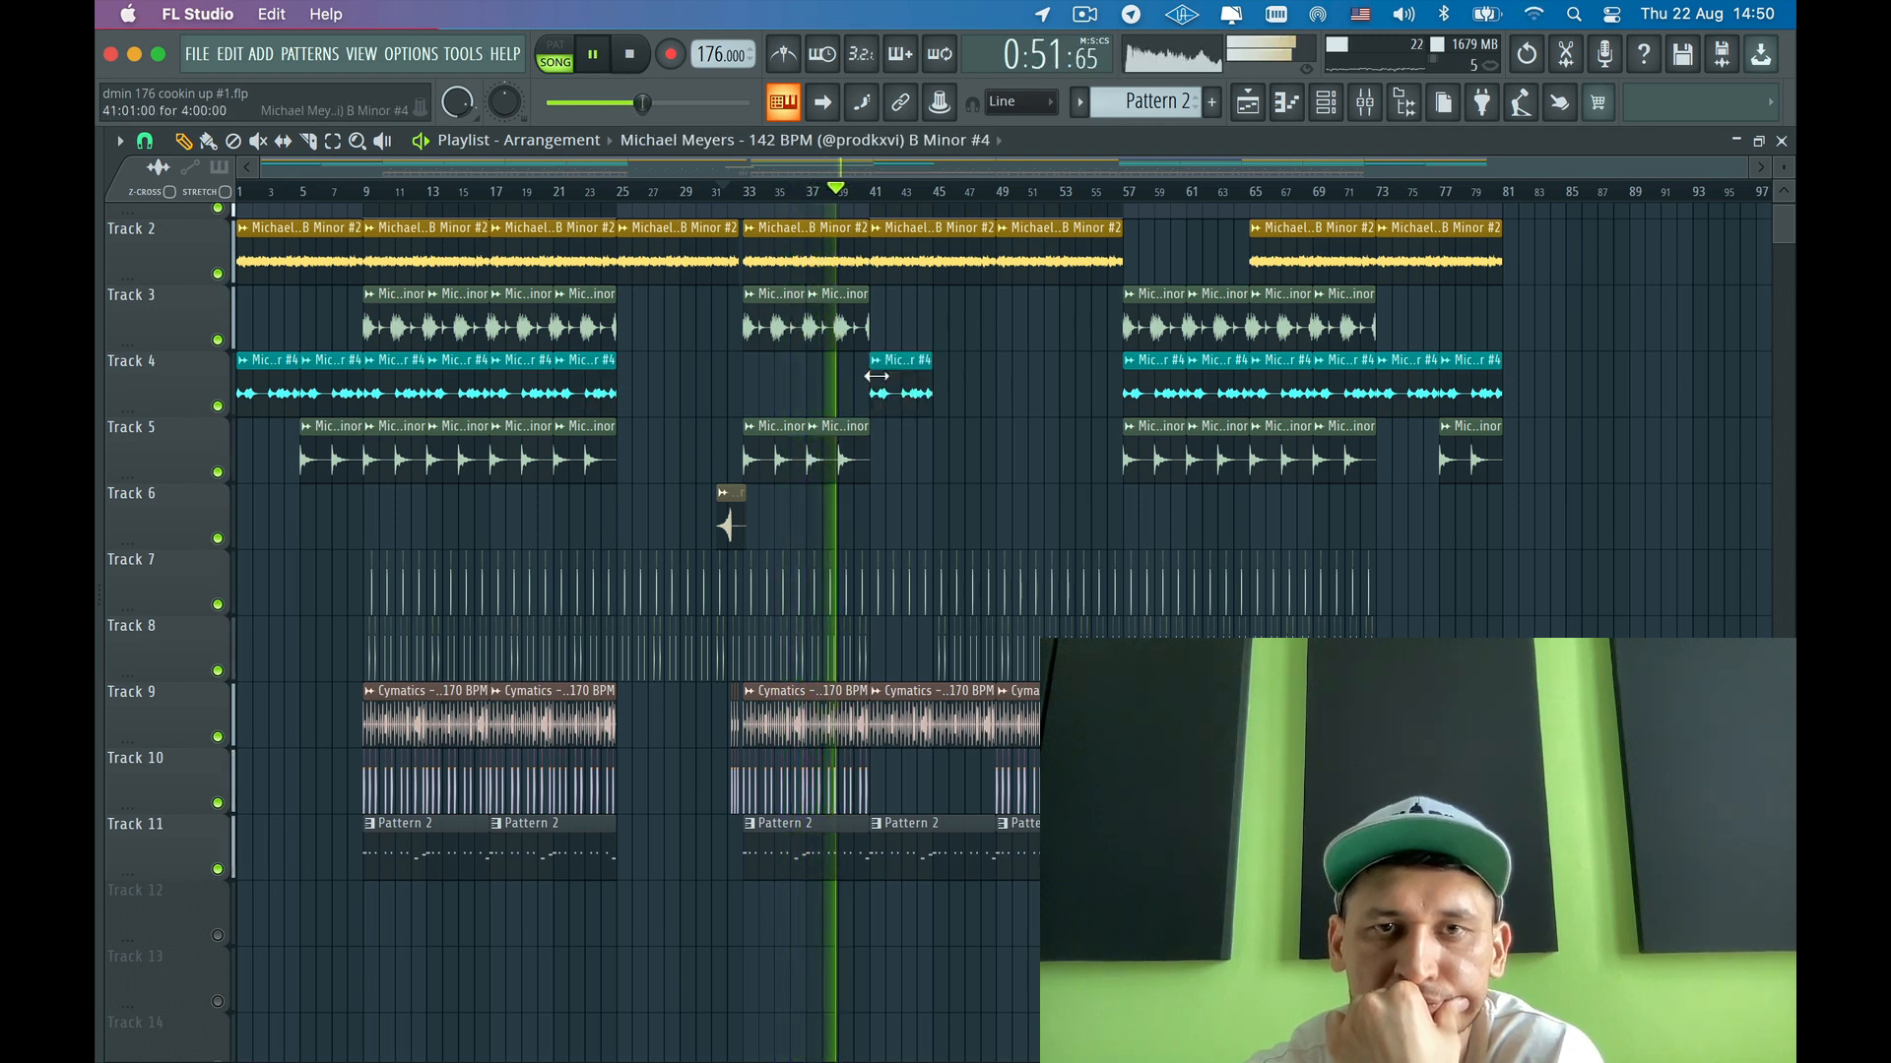
click(949, 392)
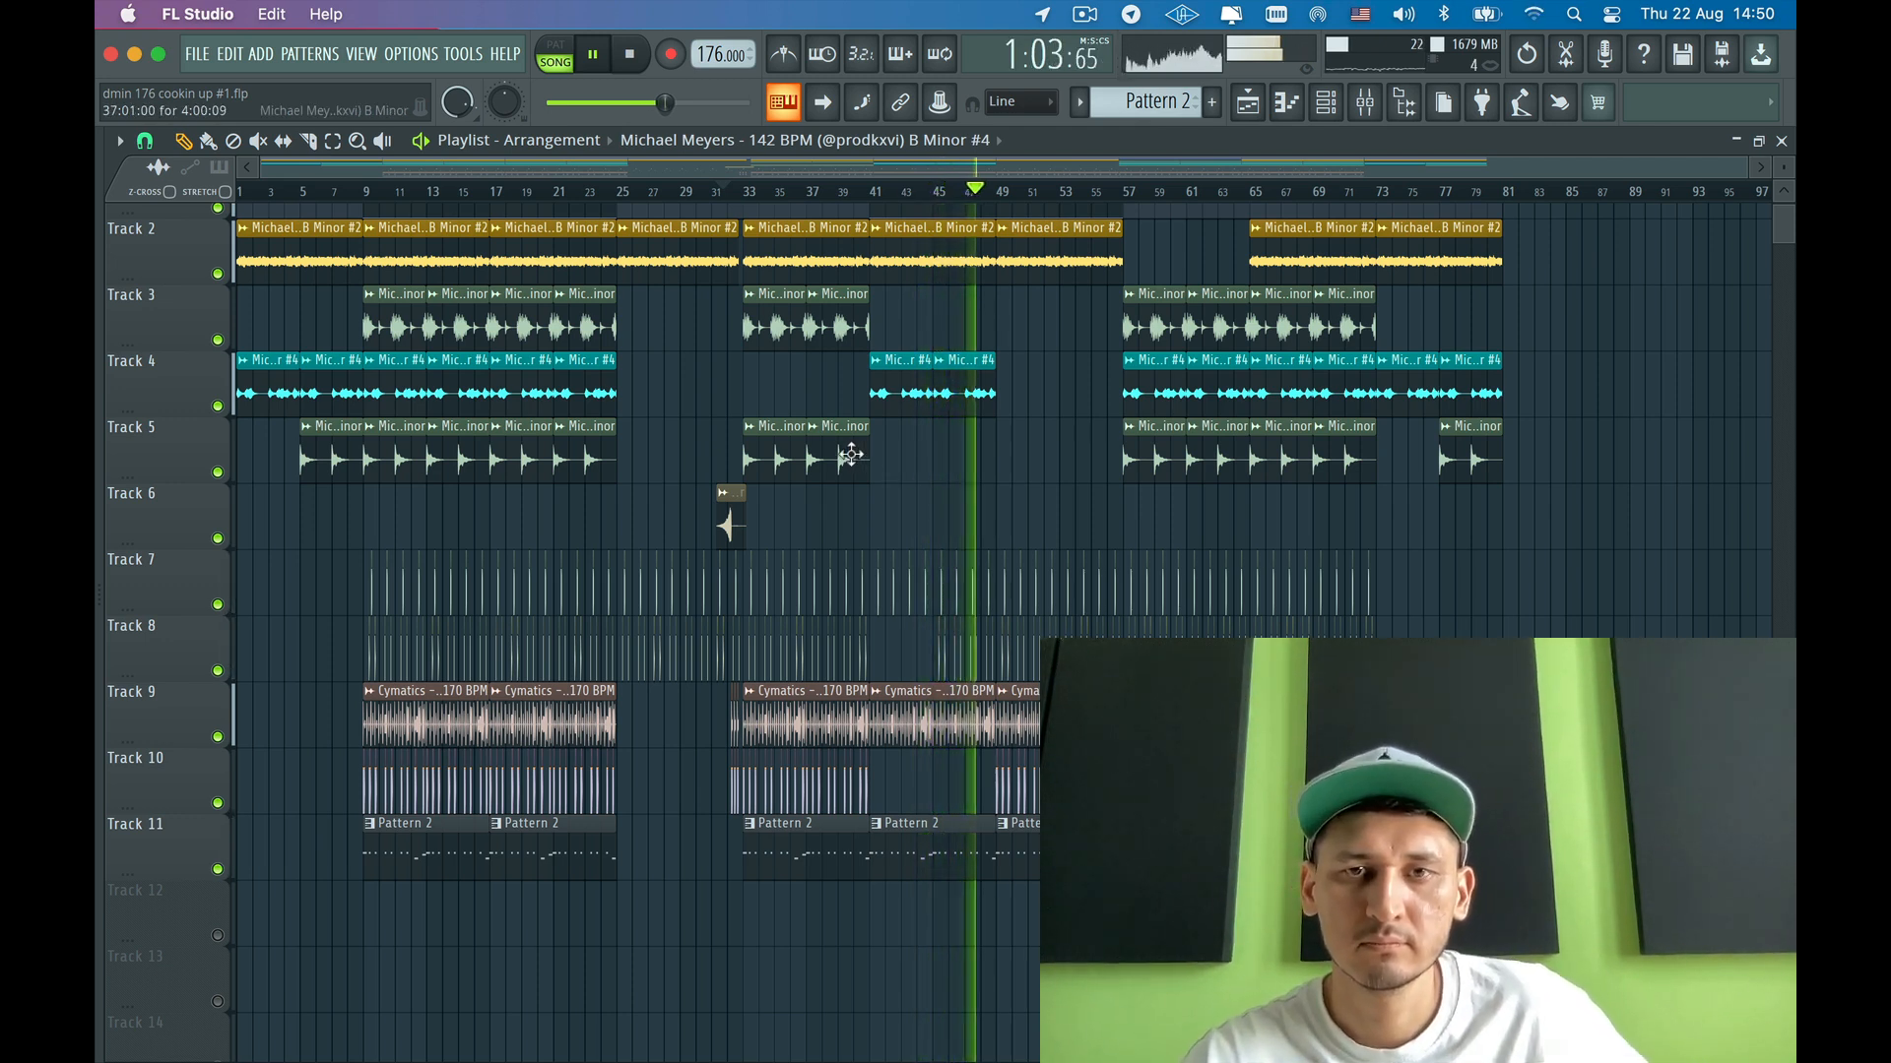
- Place two copies of track 5's B Minor clip at bars 49 and 53, and delete its clips at bars 57 and 61
click(1047, 456)
click(1065, 453)
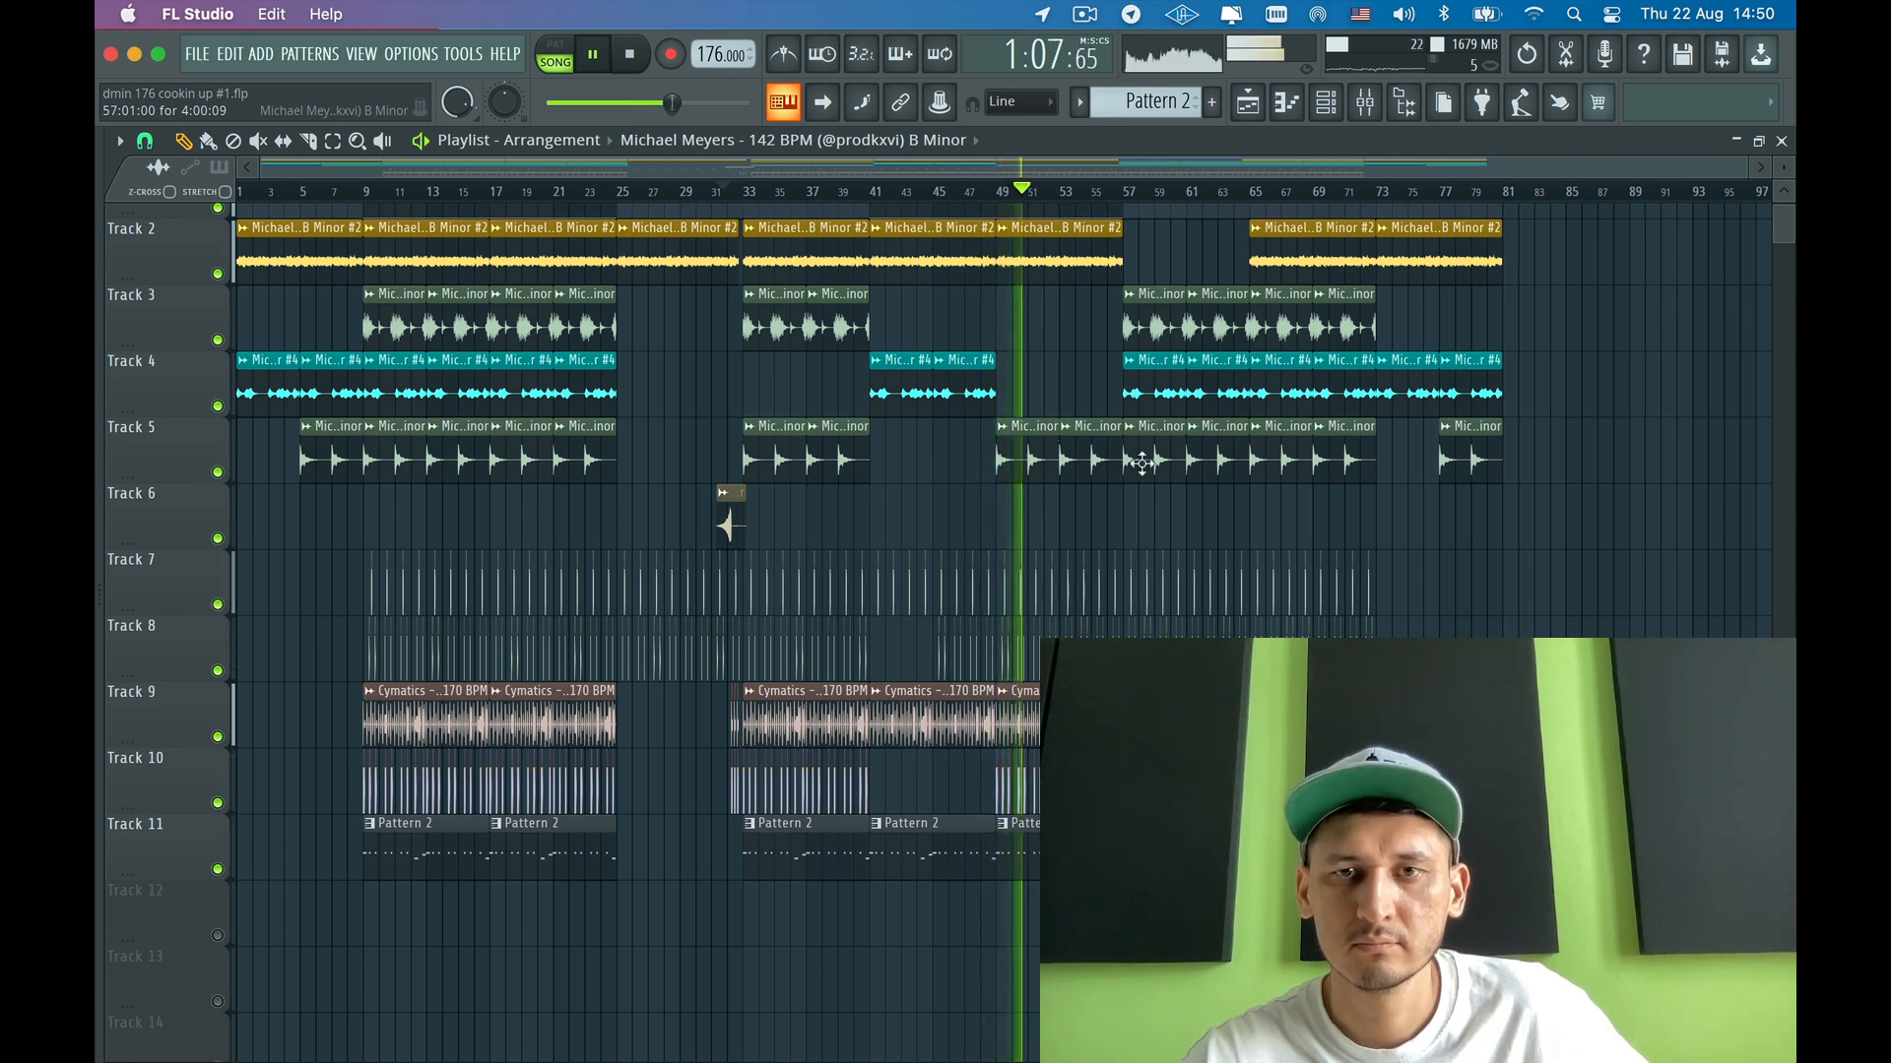
right_click(1088, 458)
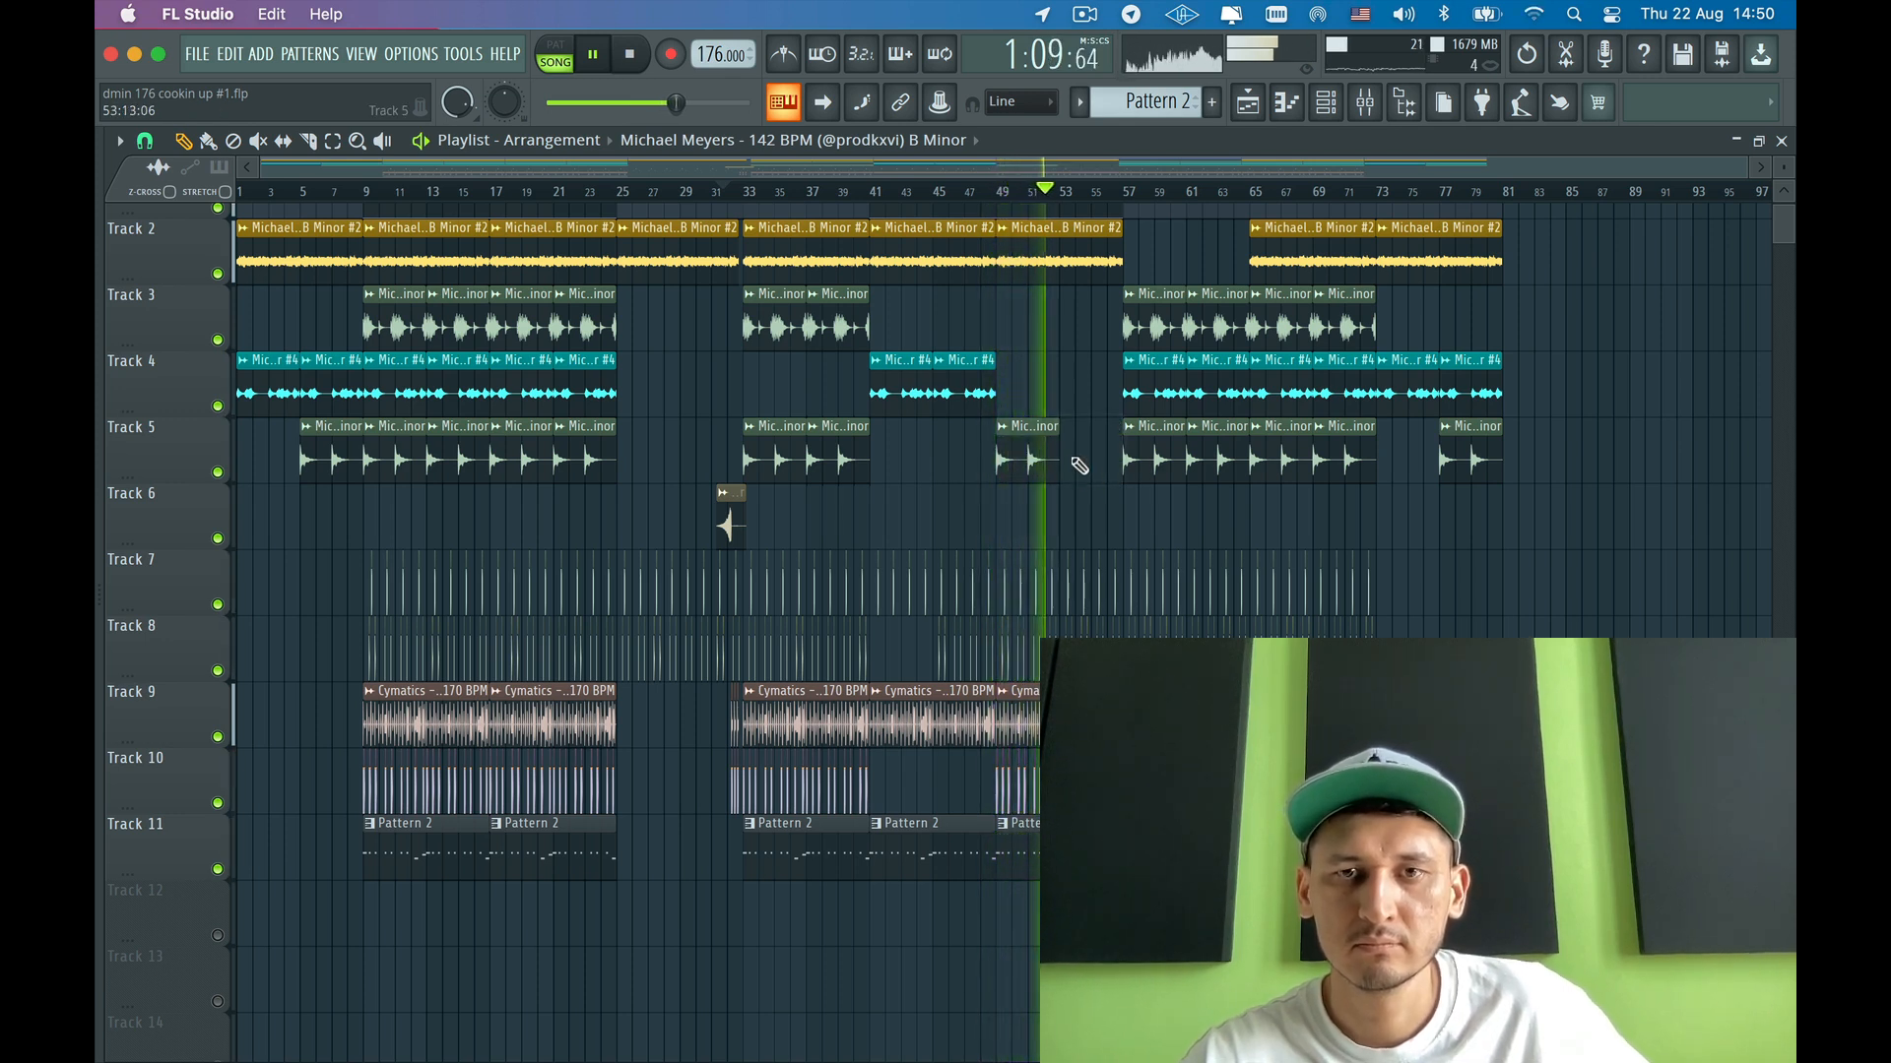
click(1081, 458)
right_click(1148, 458)
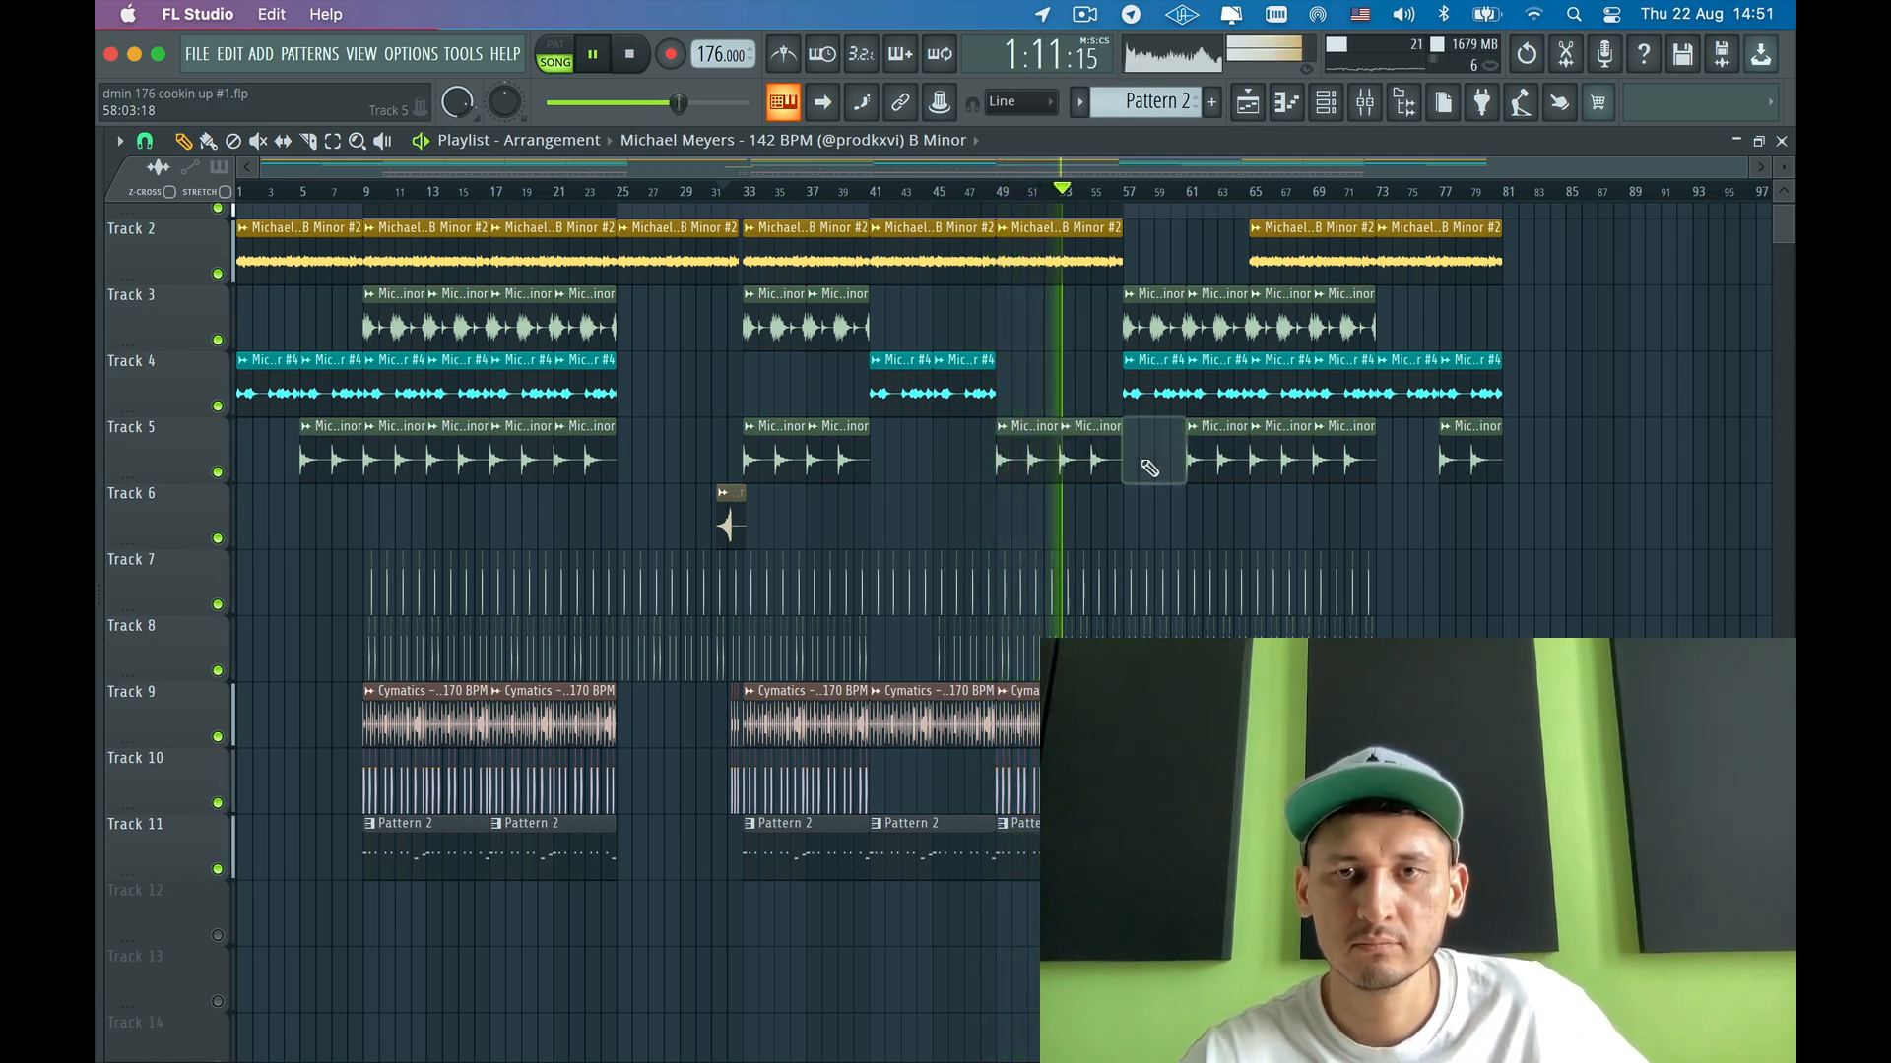
right_click(1198, 460)
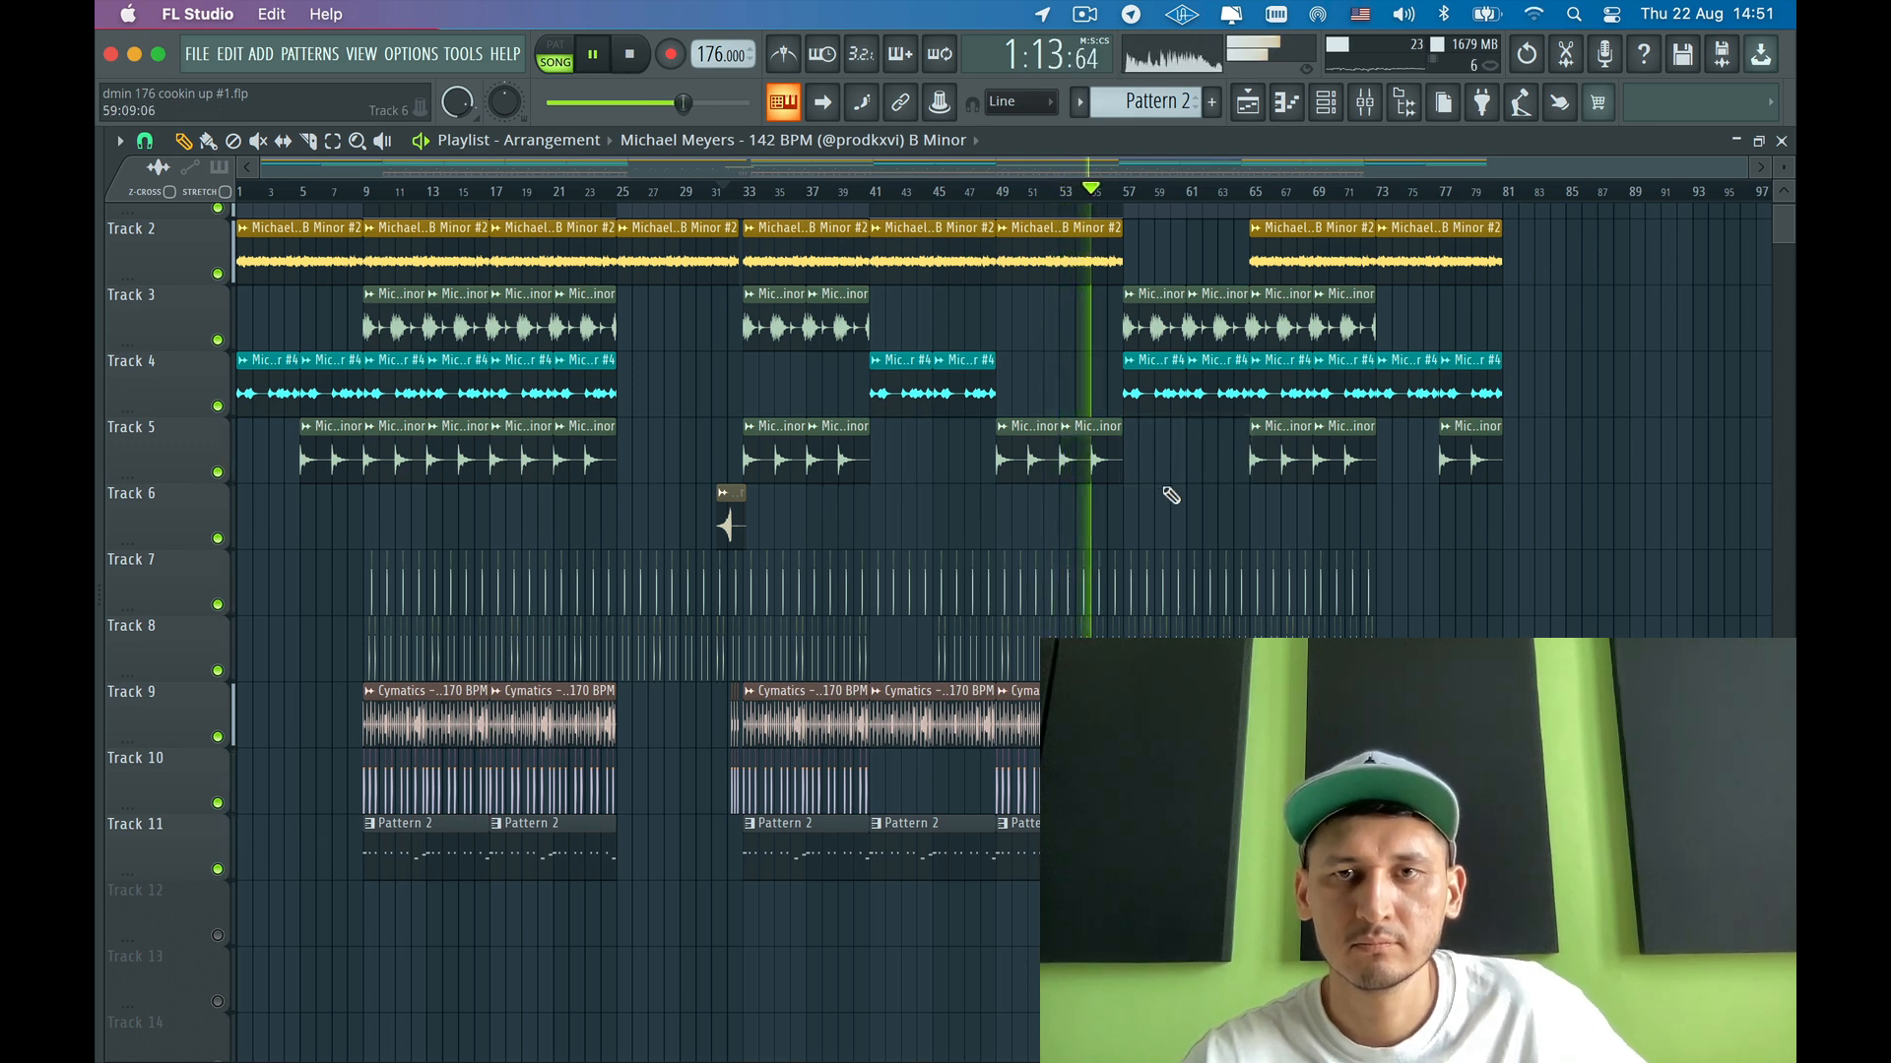
- Fill the gap on track 2 at bar 57 with a copy of the B Minor #2 melody clip
scroll(1167, 490, up, 1)
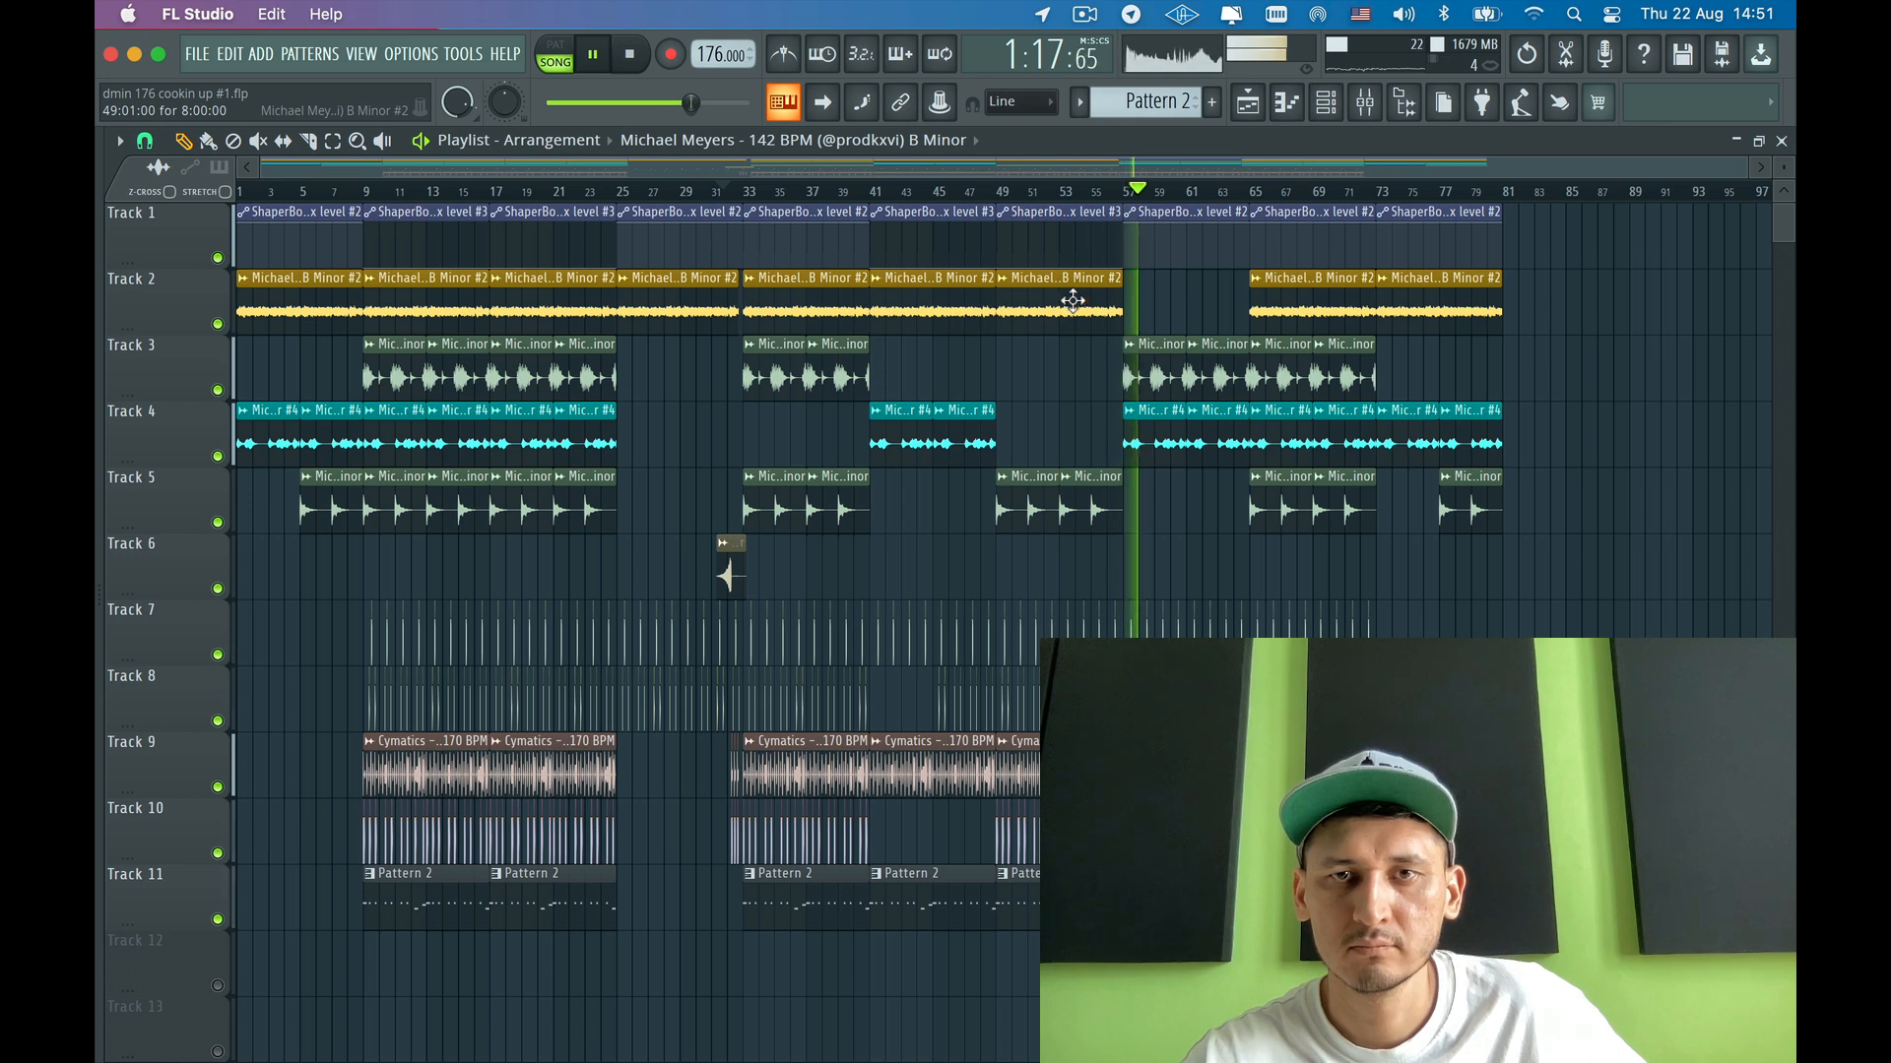
click(1143, 317)
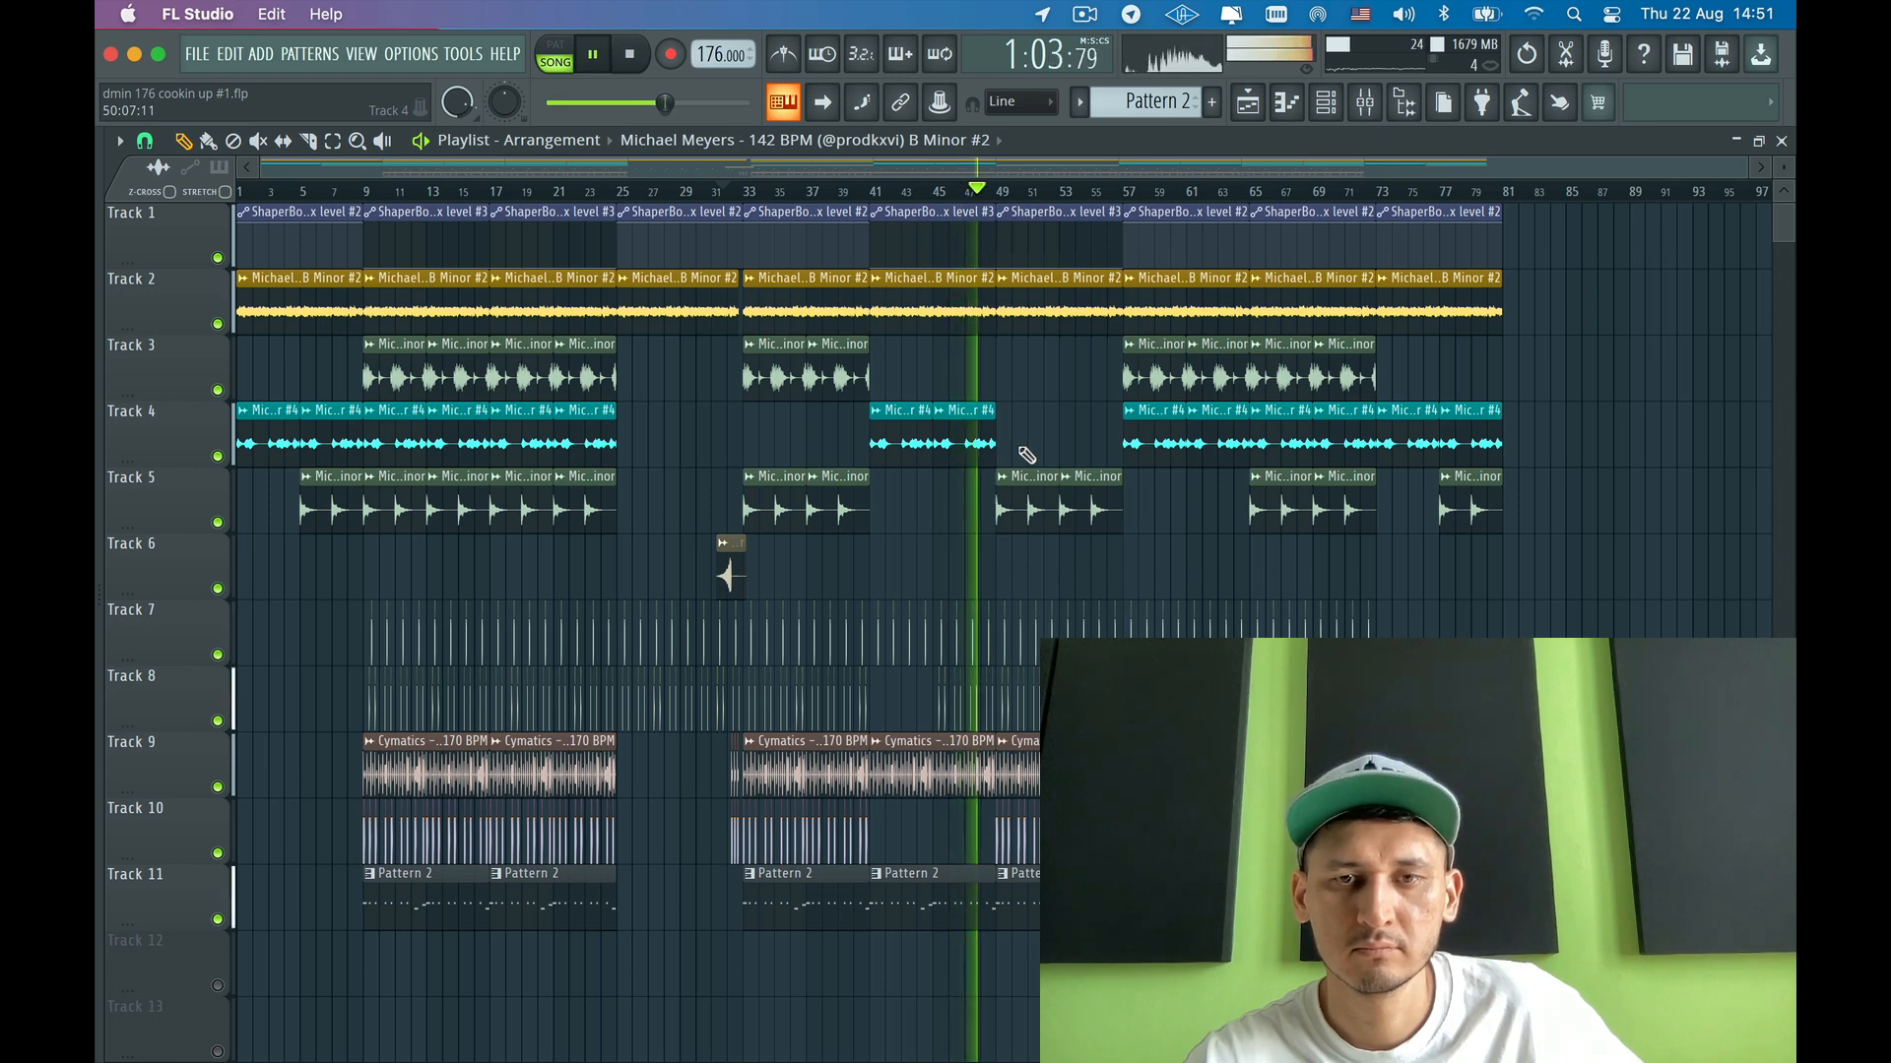
- Trim the start of the bar 49 Pattern 2 clip on track 11 to 50:13, and play the song from bar 49
scroll(995, 578, up, 5)
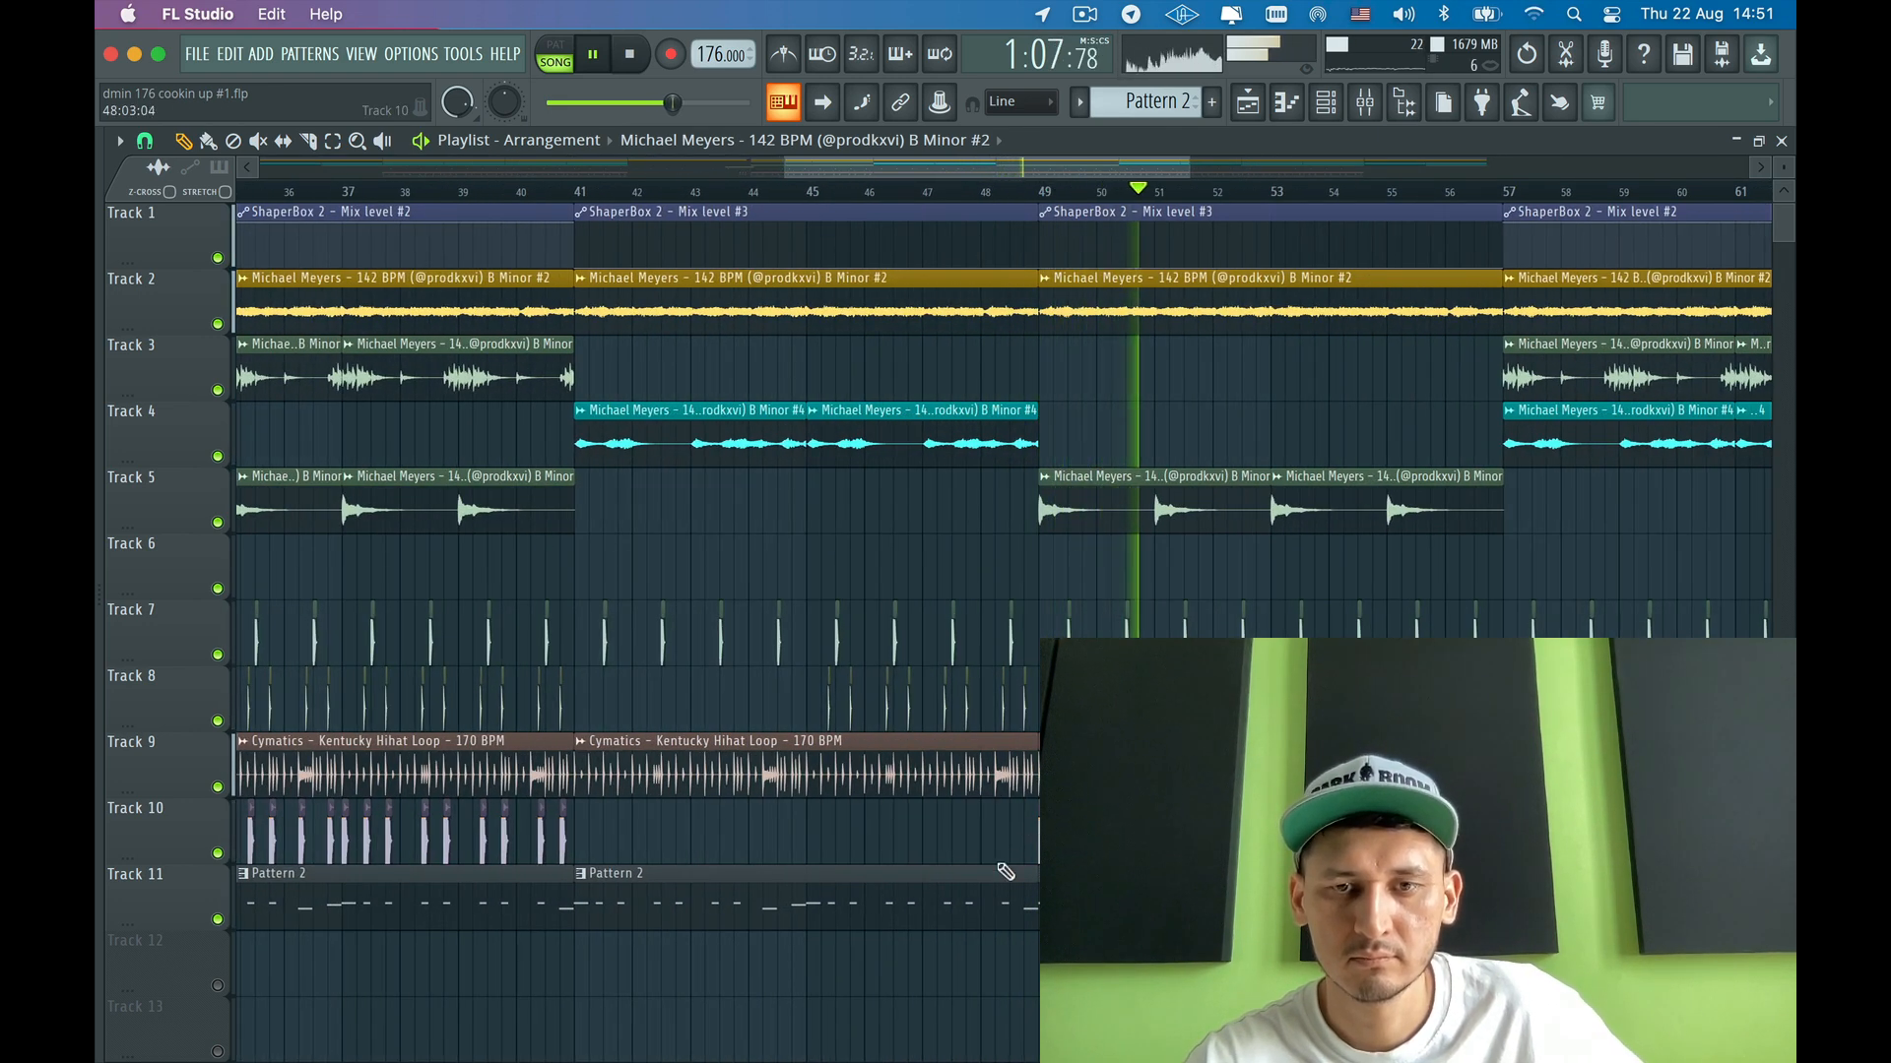
drag(1044, 887, 1141, 886)
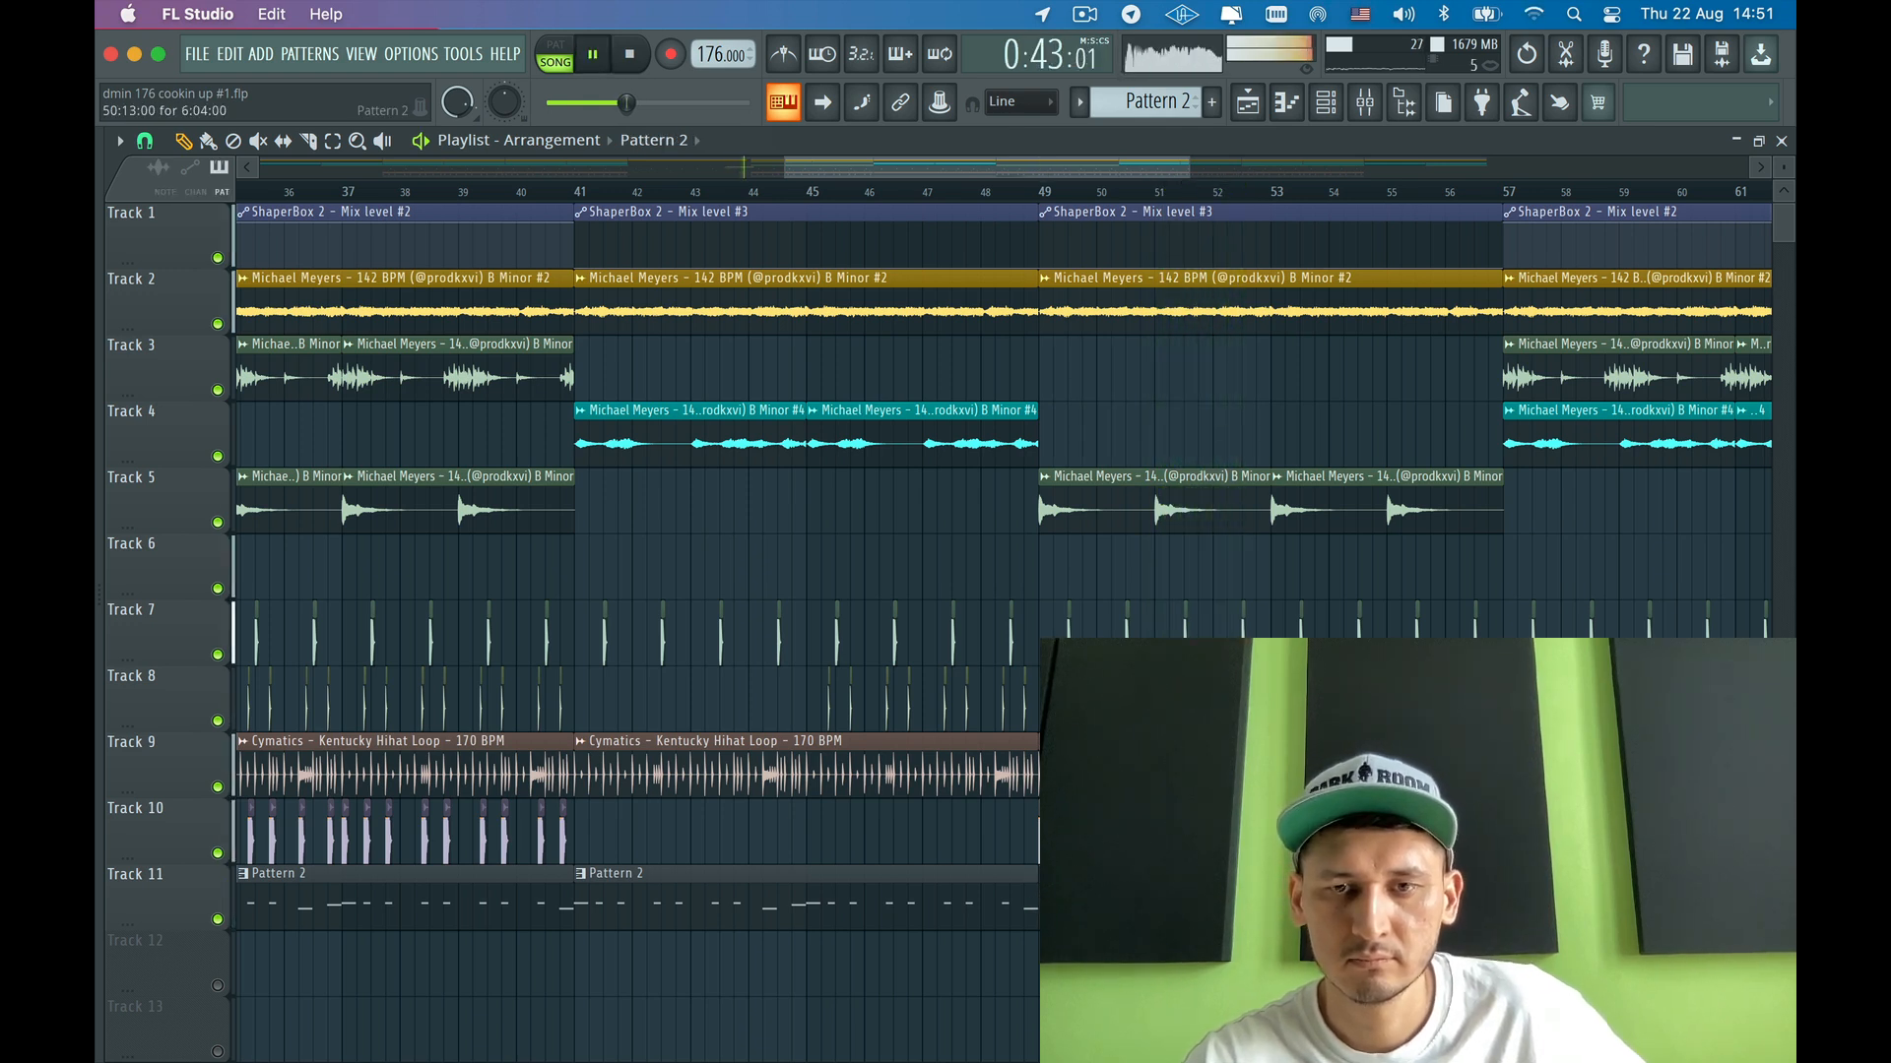
click(1046, 192)
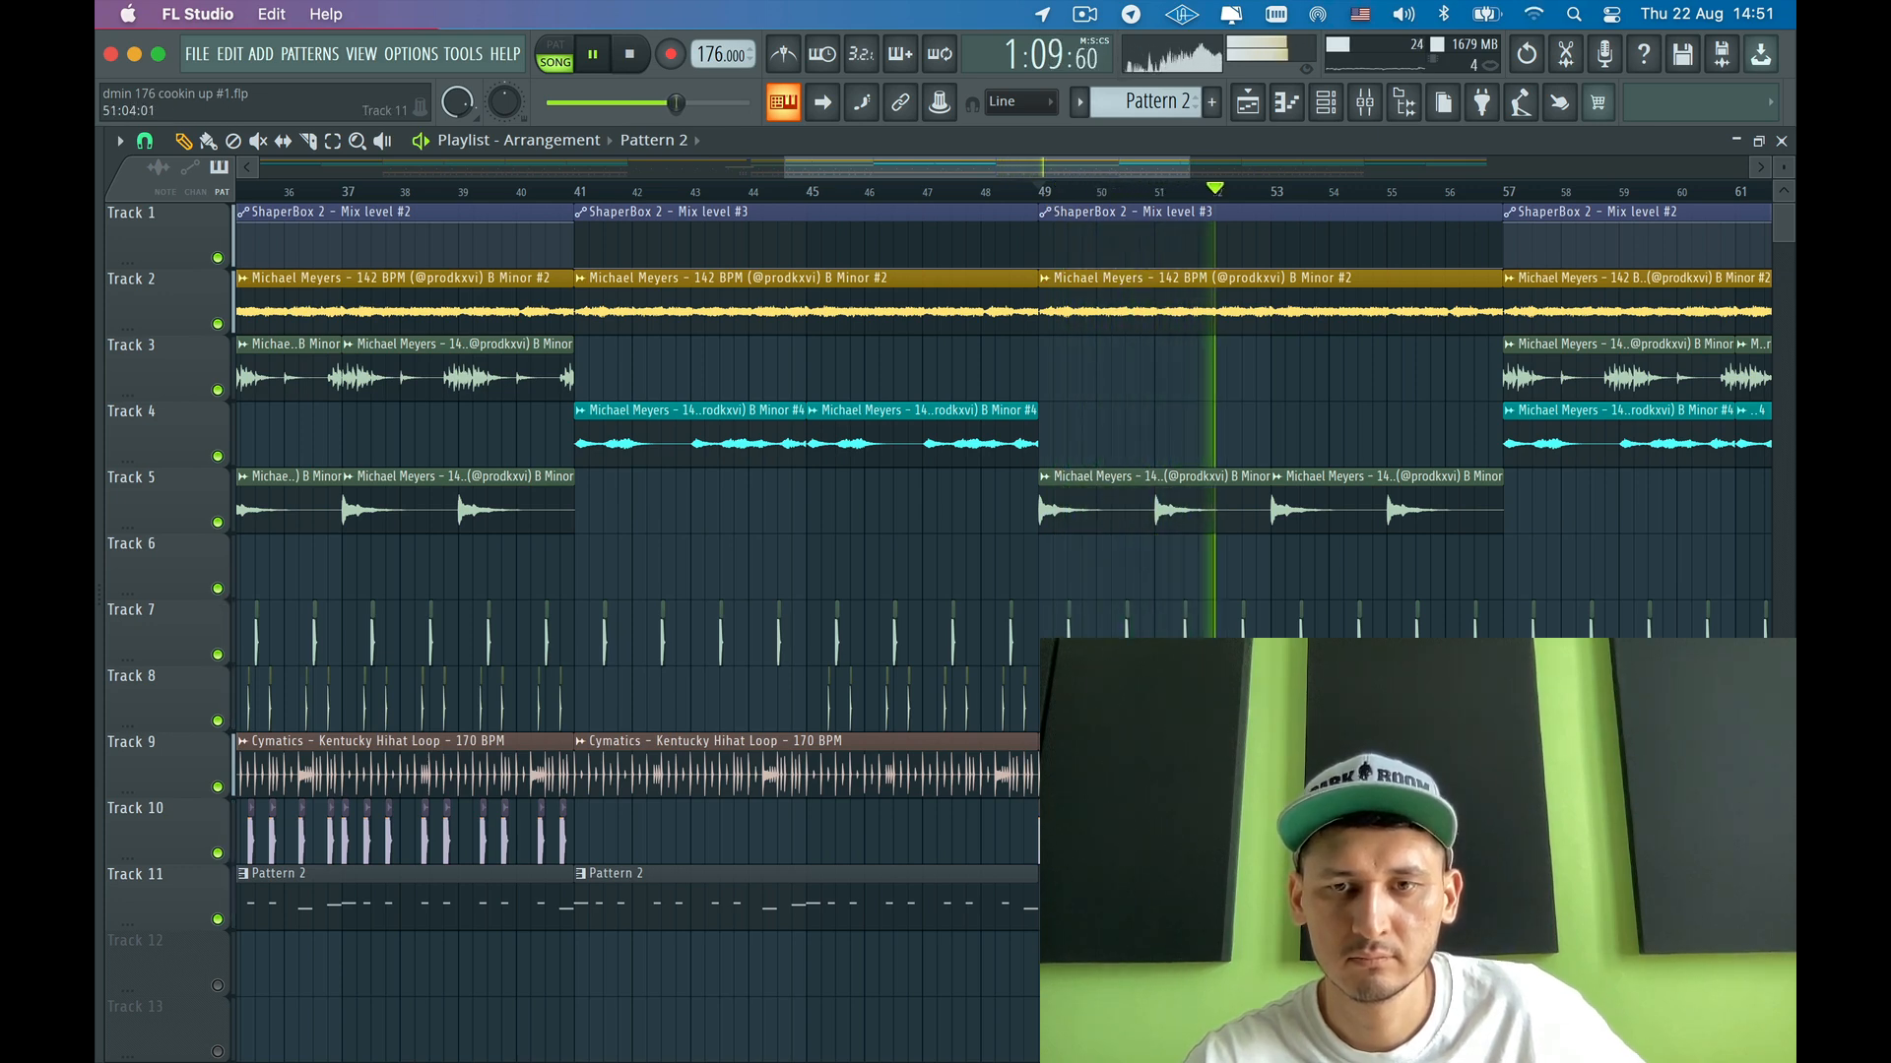
- Play the remaining arrangement through to the outro and save the project
scroll(1103, 960, down, 3)
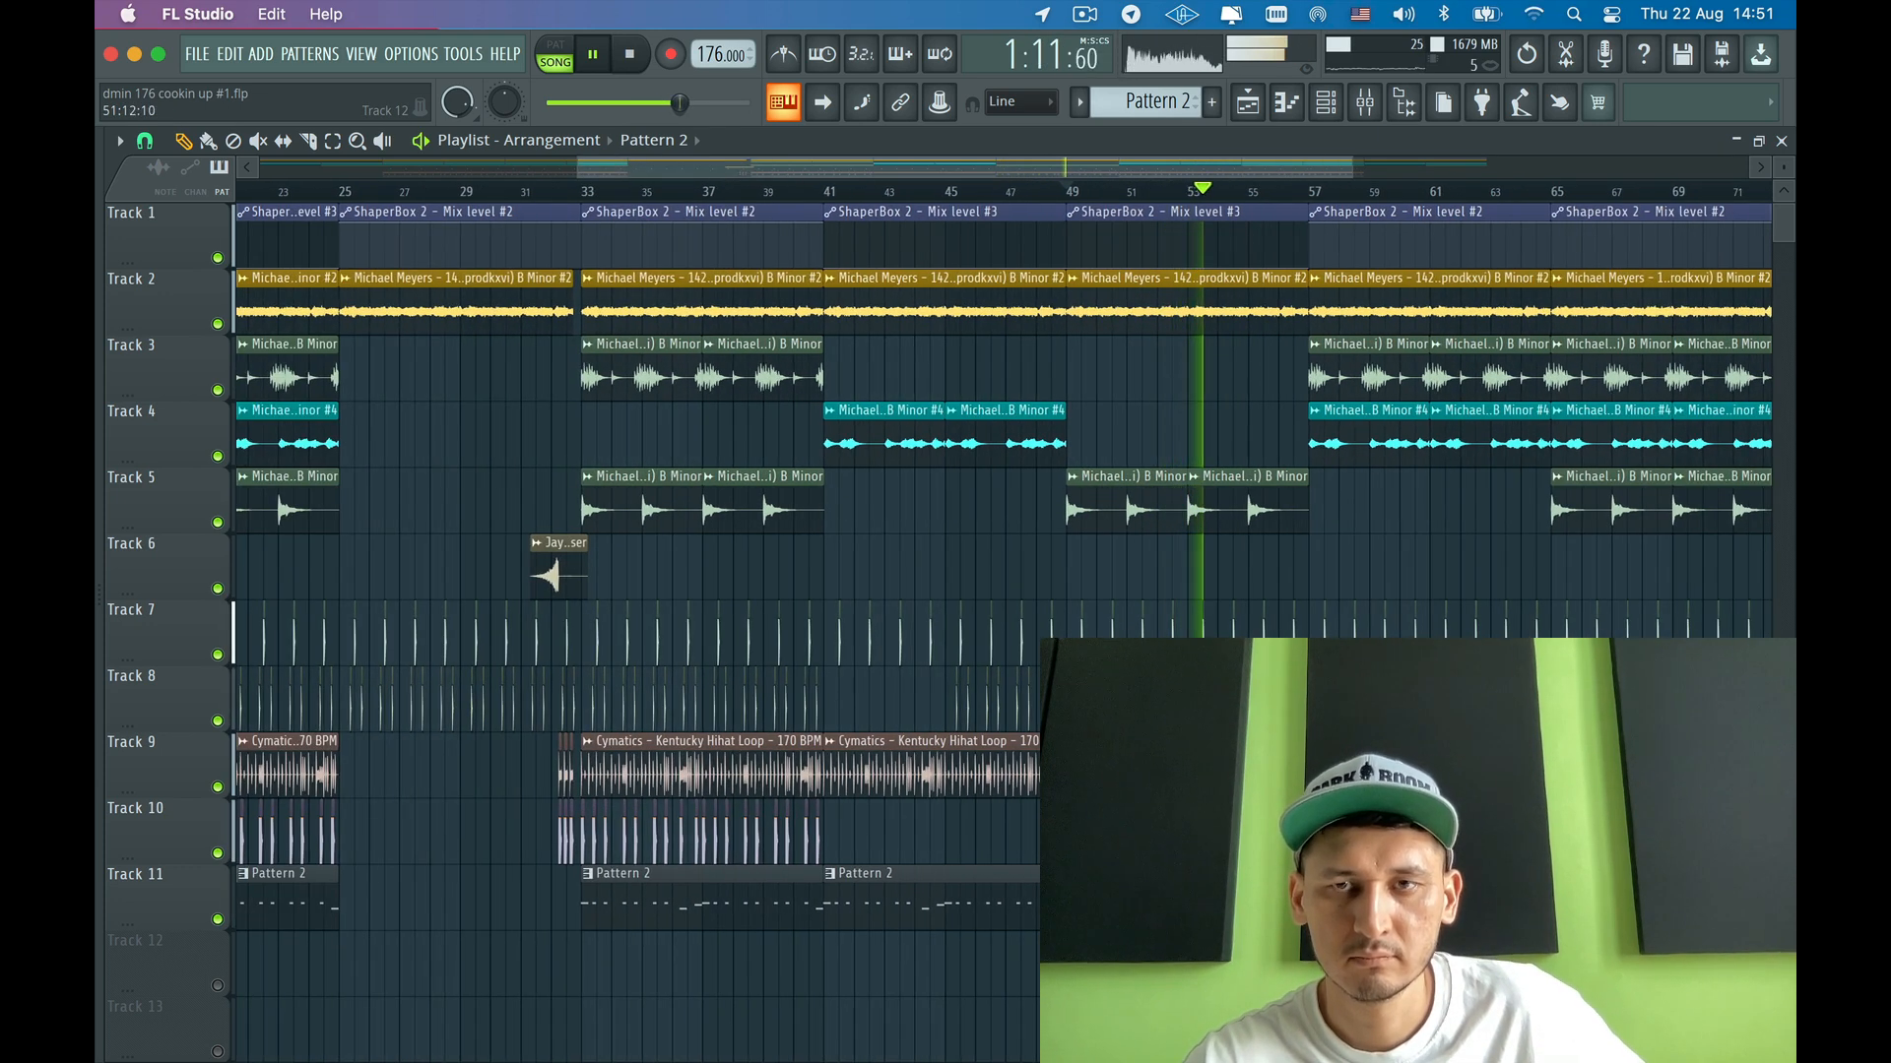
scroll(1102, 961, down, 3)
scroll(1103, 960, down, 3)
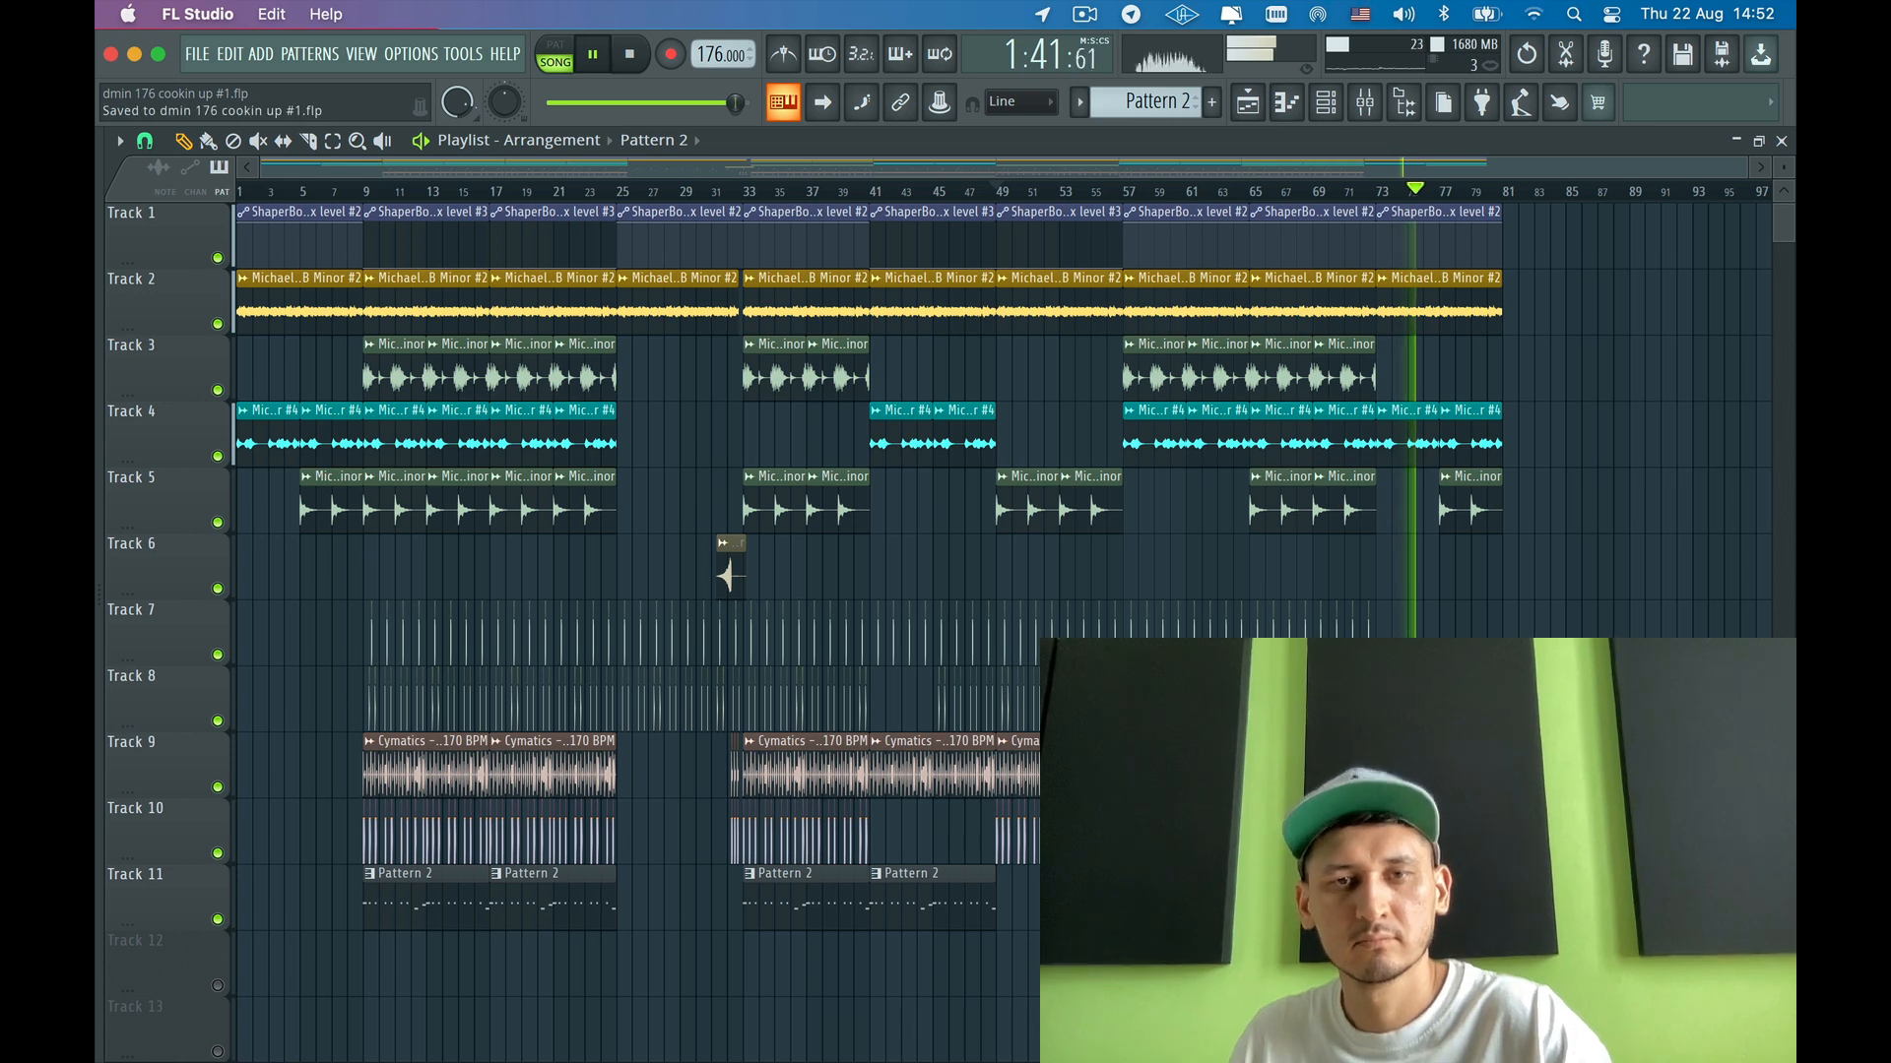
key(super+s)
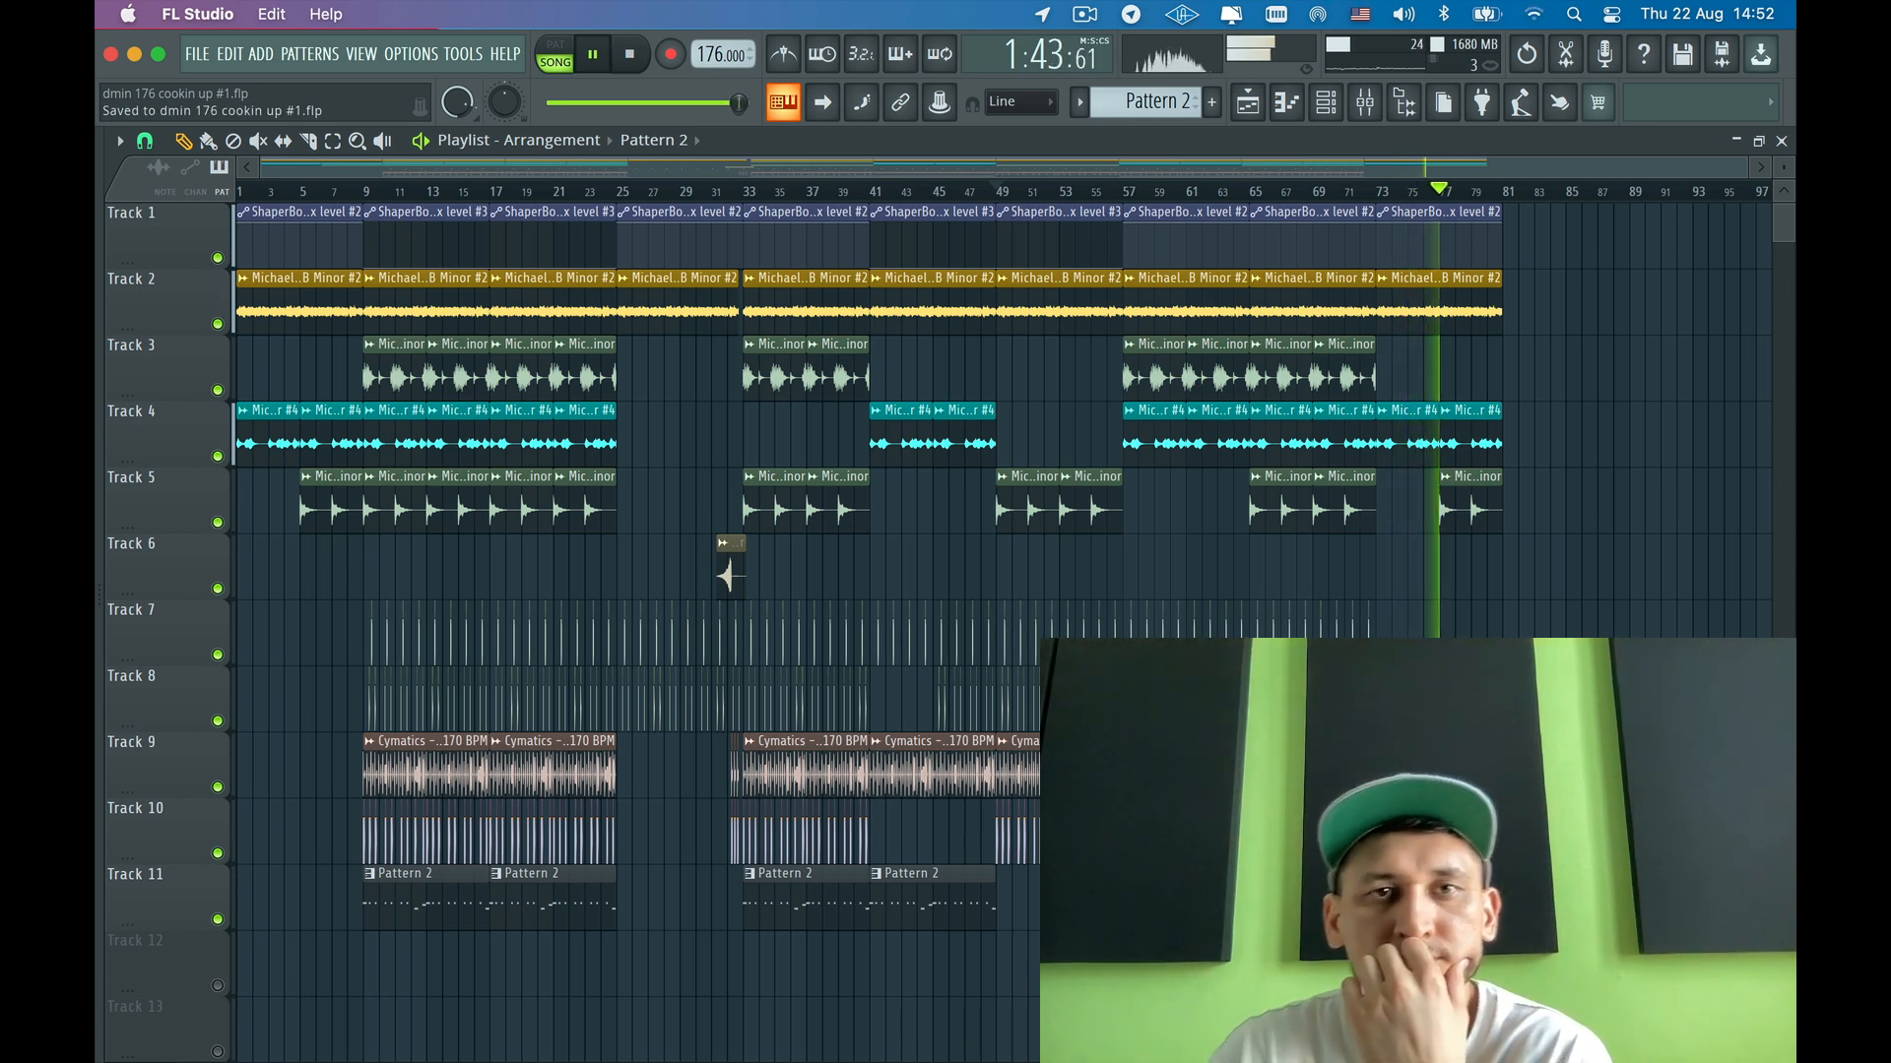